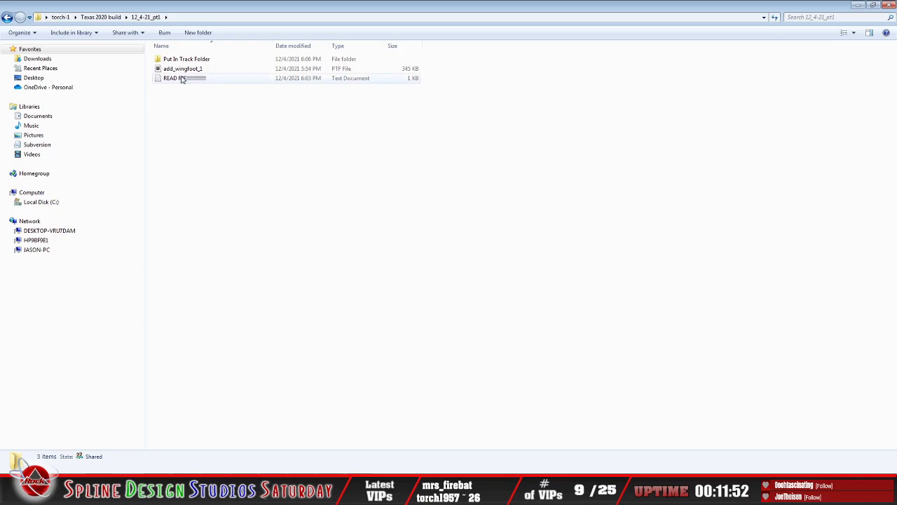
Step: Open the Put In Track Folder inside 12_4-21_pt1 and show its files as medium icons
double_click(173, 61)
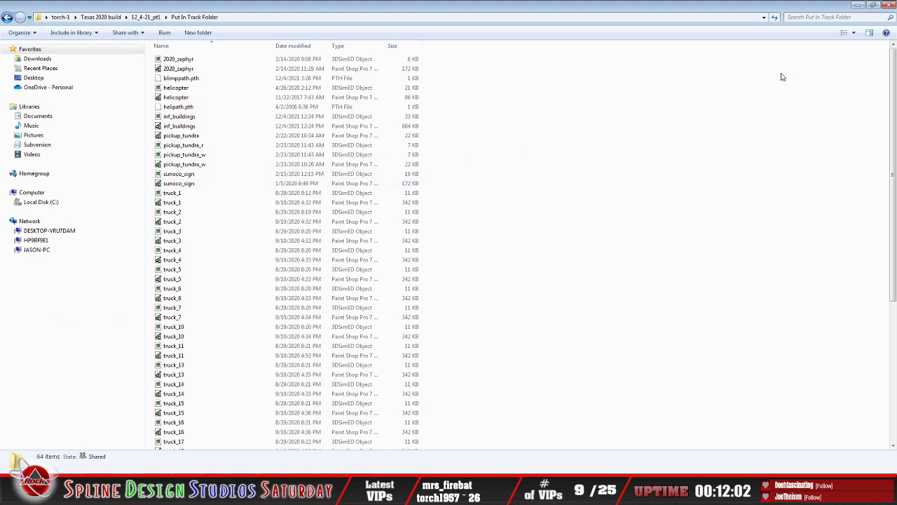
left_click(857, 35)
left_click(864, 44)
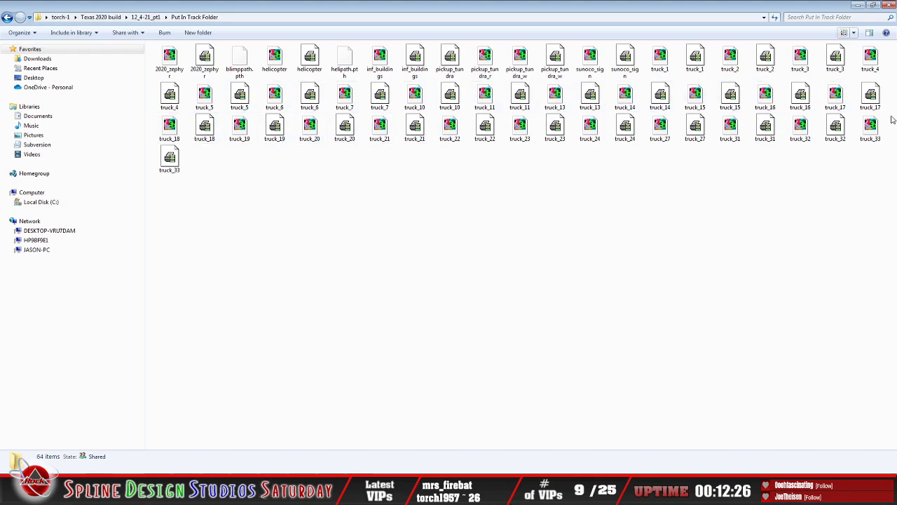
Step: Open the truck_11 object in 3DSimED3, examine the hauler's front and side up close, and exit the program
left_click(479, 104)
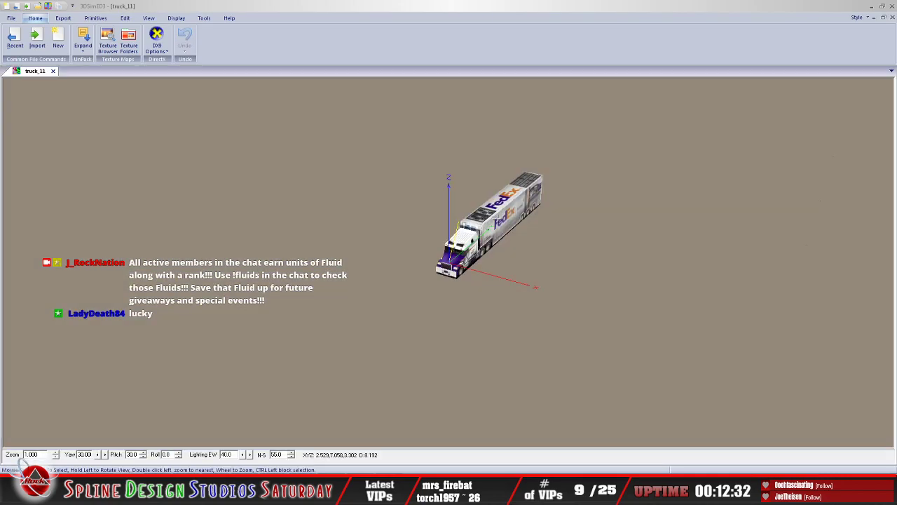
left_click_drag(524, 221, 499, 227)
scroll(499, 226, "up", 3)
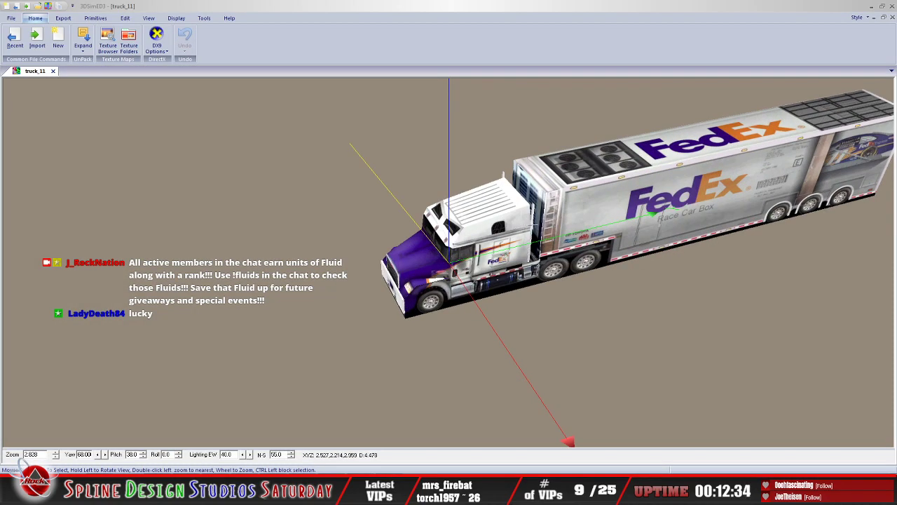
scroll(561, 230, "down", 1)
left_click_drag(567, 239, 565, 222)
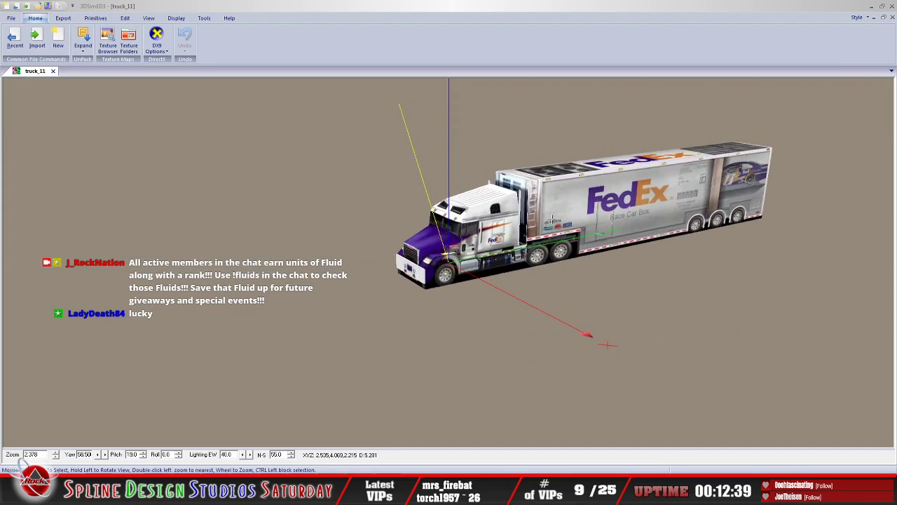
left_click(13, 19)
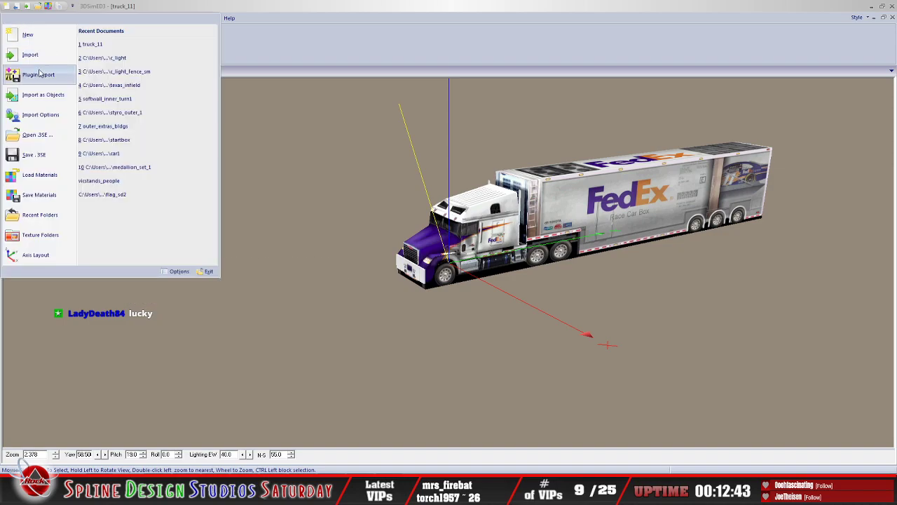
left_click(208, 273)
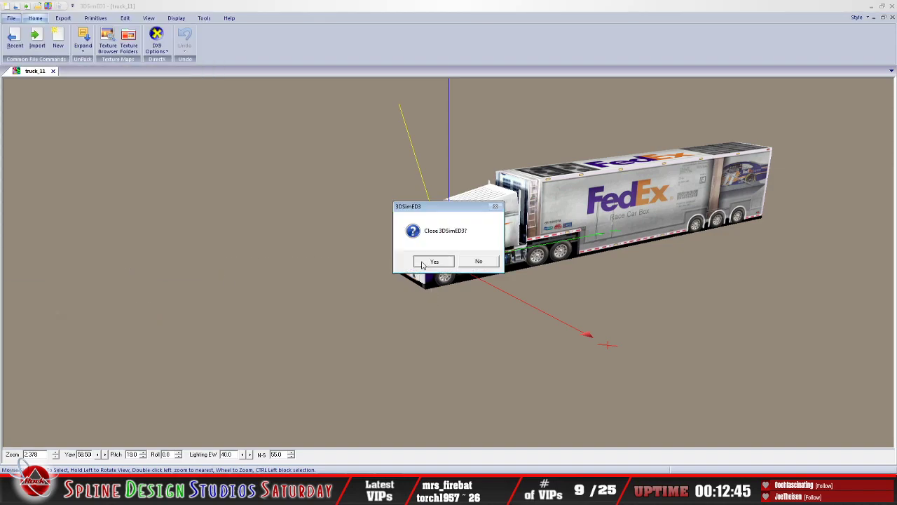
left_click(430, 260)
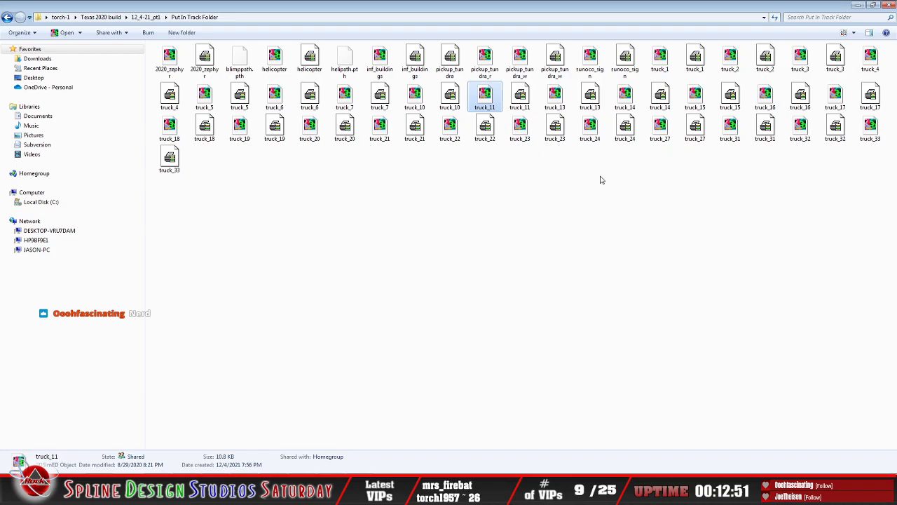
Step: Open the truck_24 object in 3DSimED3, examine the hauler's side graphics, and exit the program
double_click(590, 128)
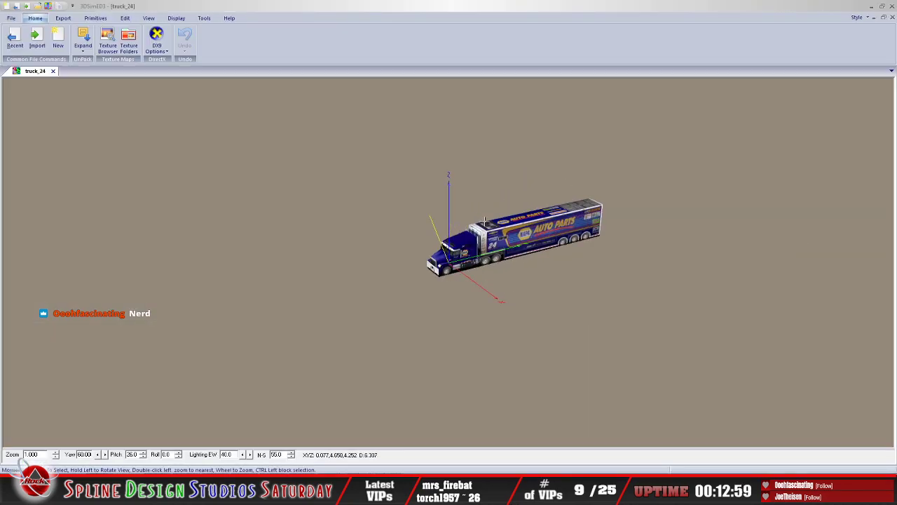
scroll(484, 222, "up", 5)
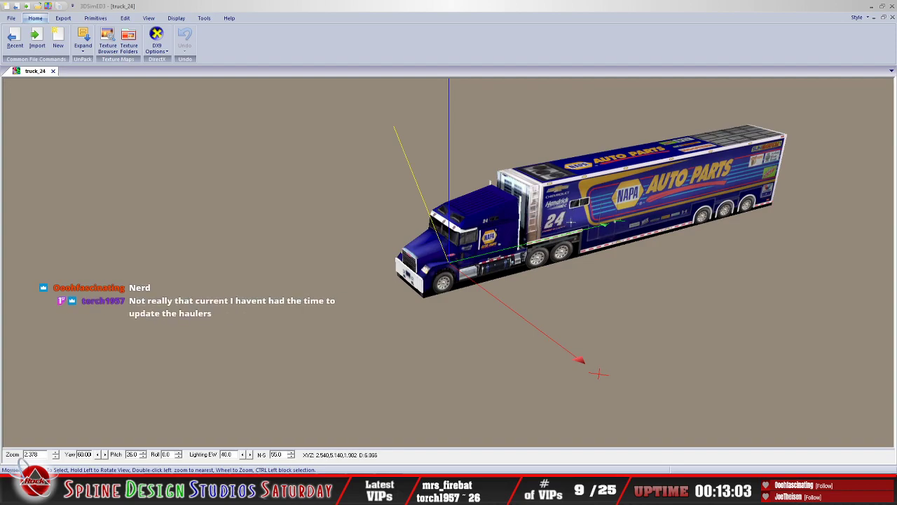
scroll(570, 222, "up", 1)
mouse_move(572, 224)
left_mouse_down()
mouse_move(565, 214)
mouse_move(572, 224)
mouse_move(561, 221)
left_mouse_up()
scroll(458, 197, "down", 3)
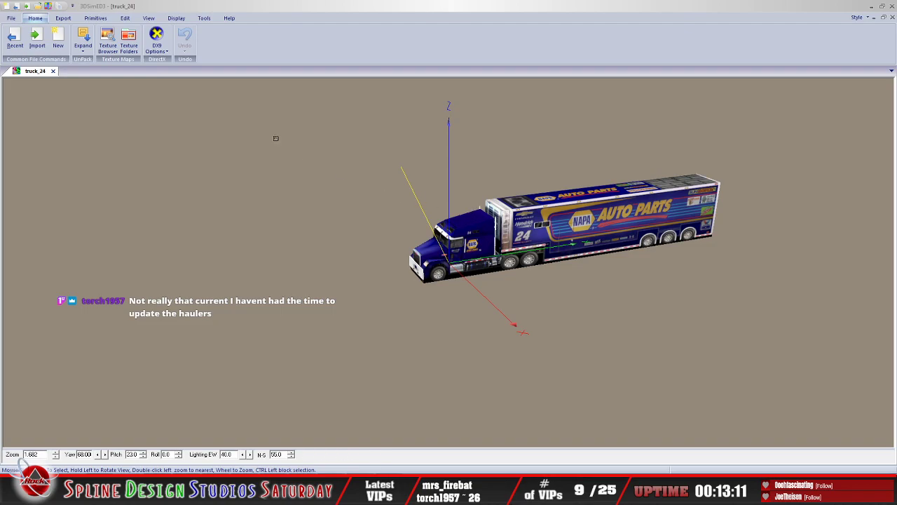
left_click(17, 20)
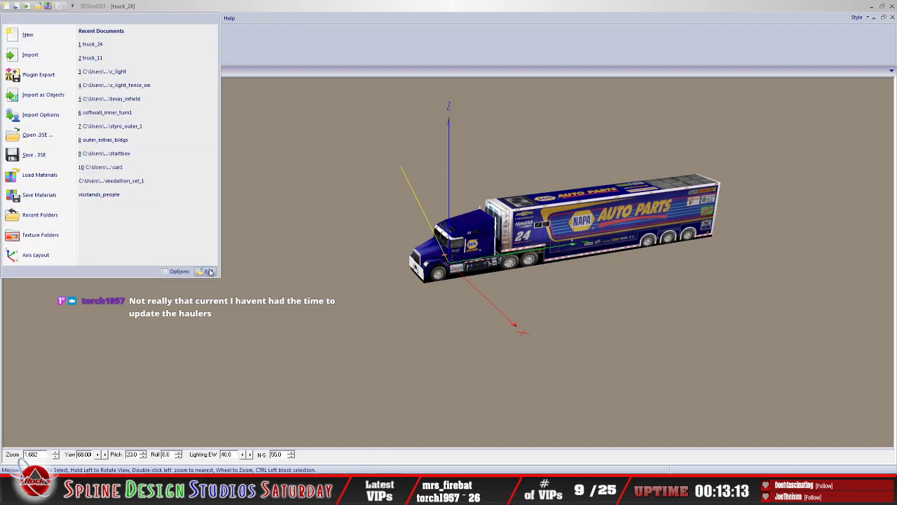
left_click(204, 267)
left_click(426, 259)
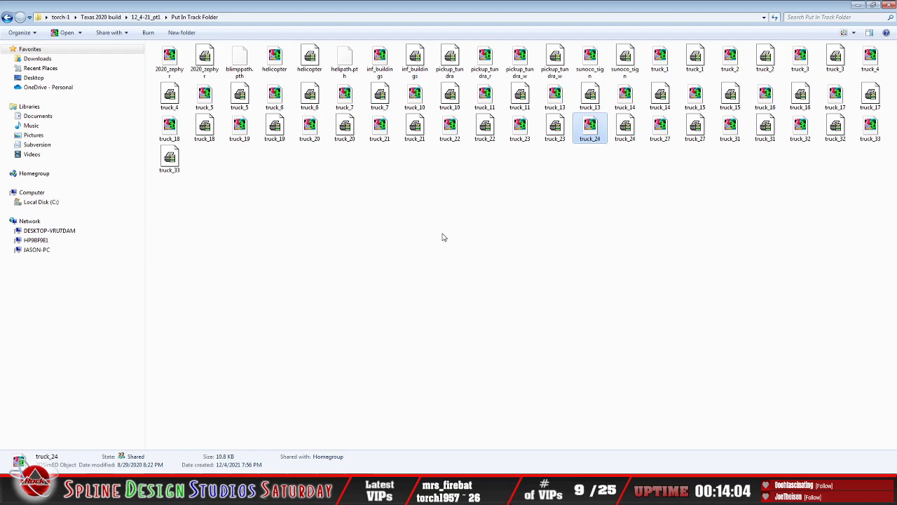
Step: Go to the Put In Track Folder inside 12_4-21_pt2 and show its files as medium icons
left_click(7, 17)
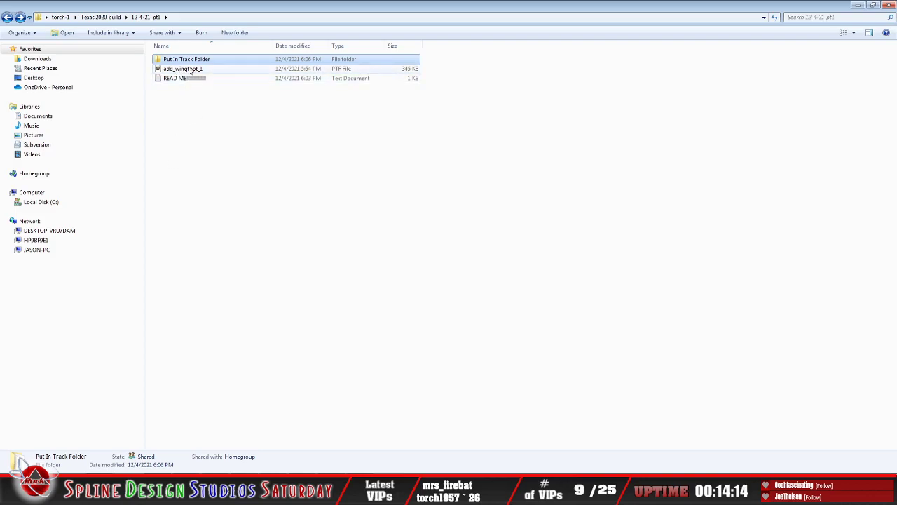
left_click(7, 17)
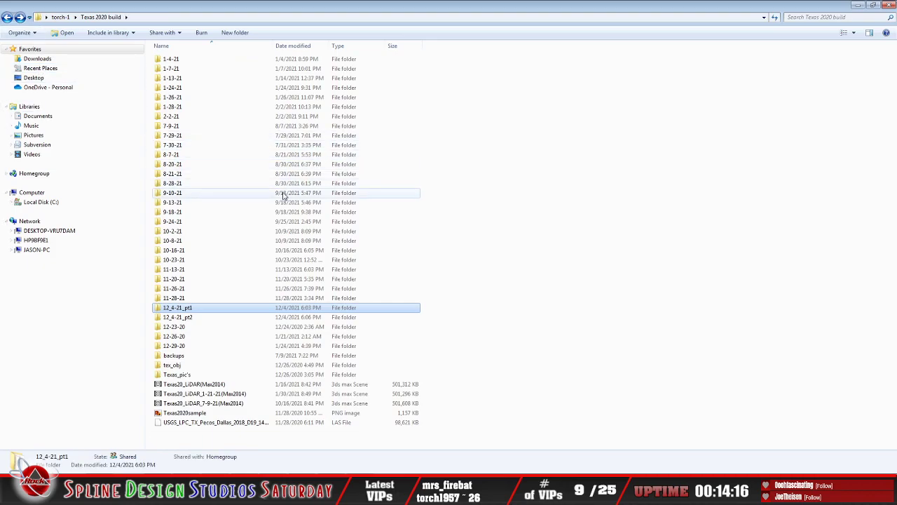
double_click(186, 319)
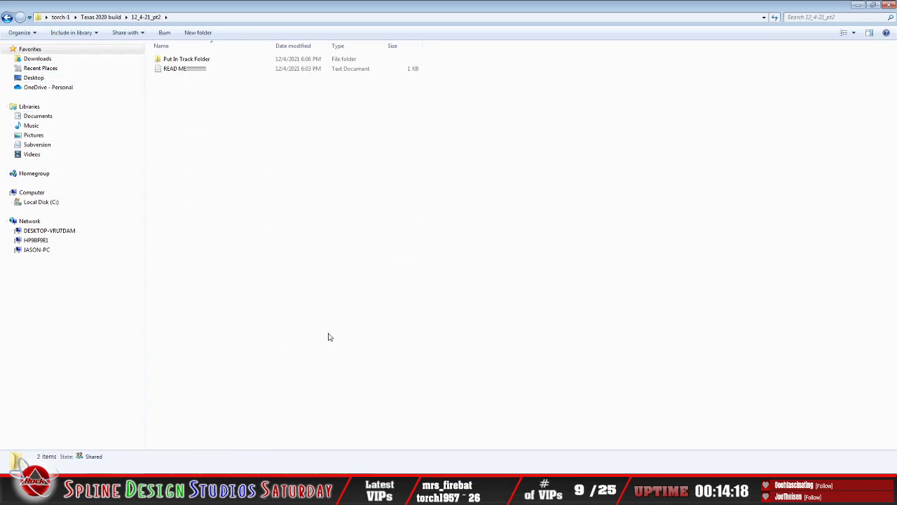
double_click(183, 59)
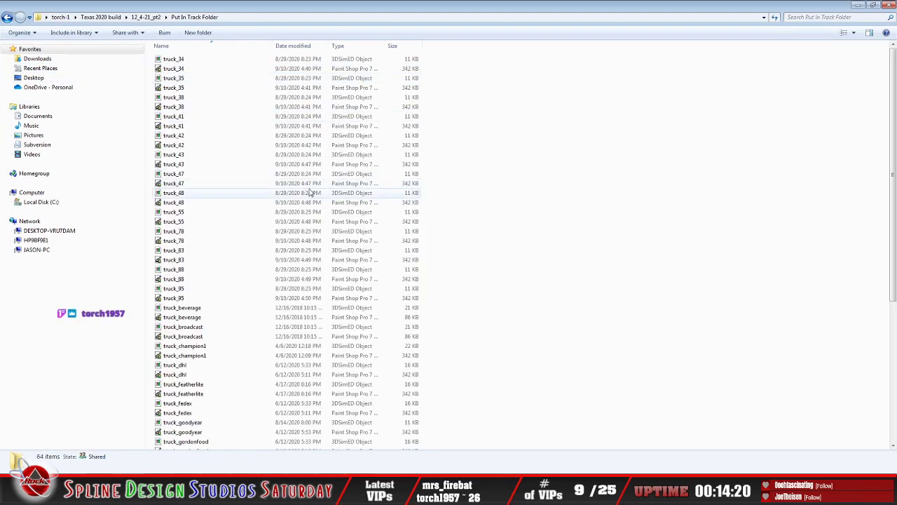
left_click(853, 32)
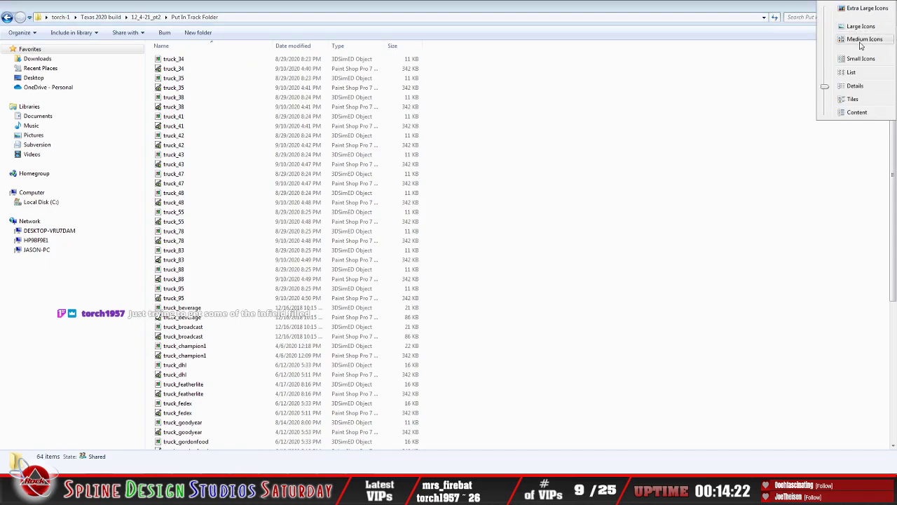
left_click(862, 40)
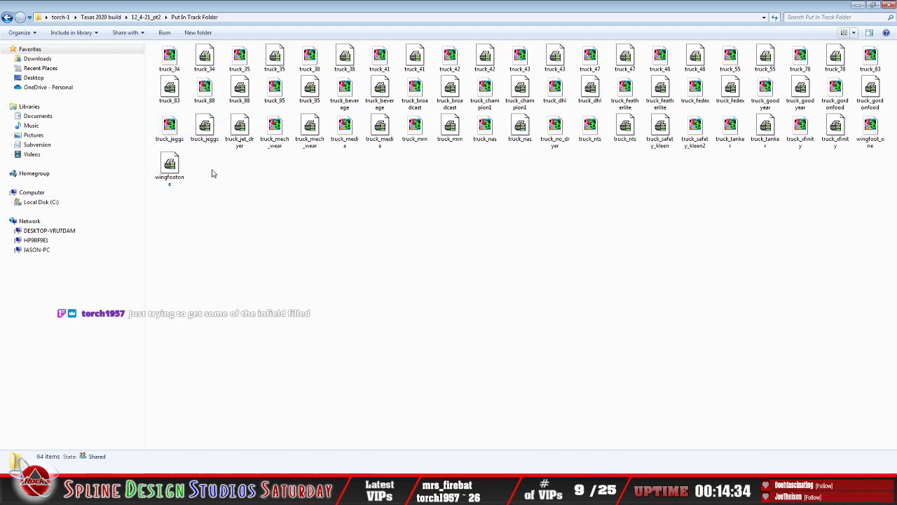
Step: Open the truck_jeggs object in 3DSimED3, examine the hauler from a lower angle, and exit the program
left_click(174, 137)
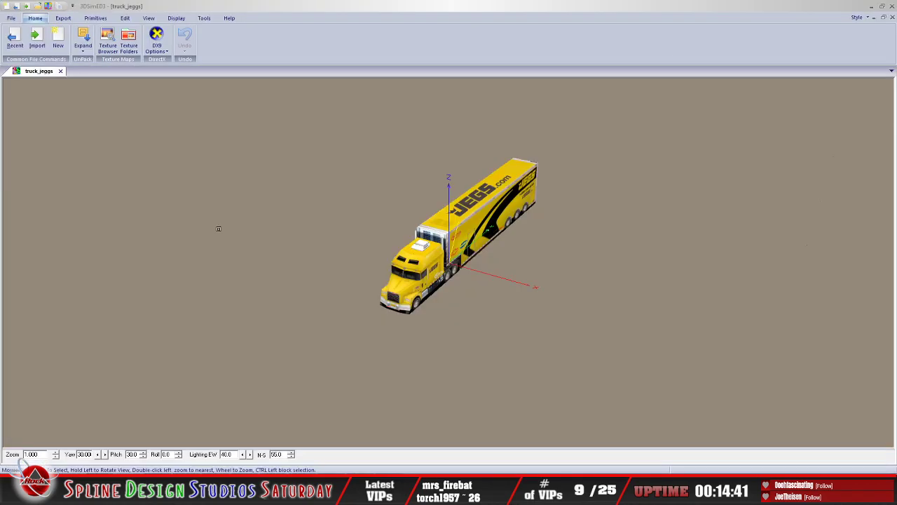
mouse_move(455, 251)
left_mouse_down()
mouse_move(402, 233)
mouse_move(443, 243)
left_mouse_up()
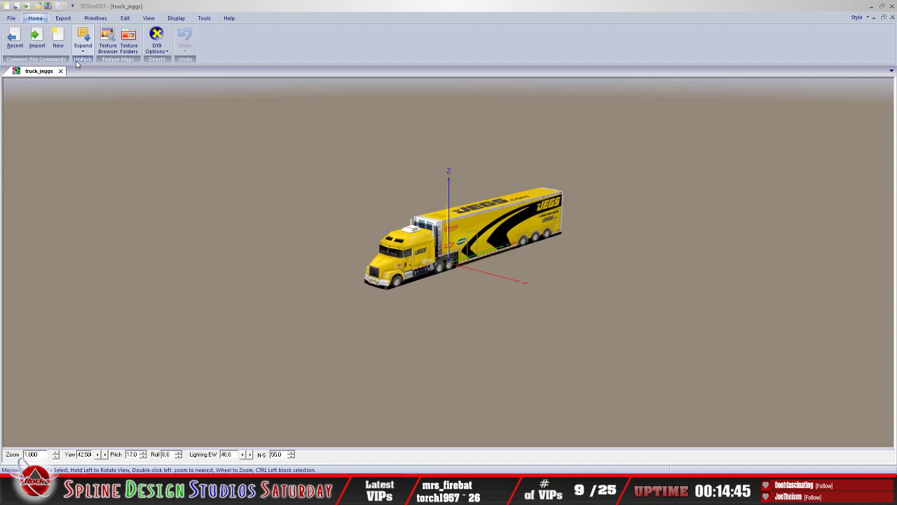
left_click(11, 18)
left_click(206, 274)
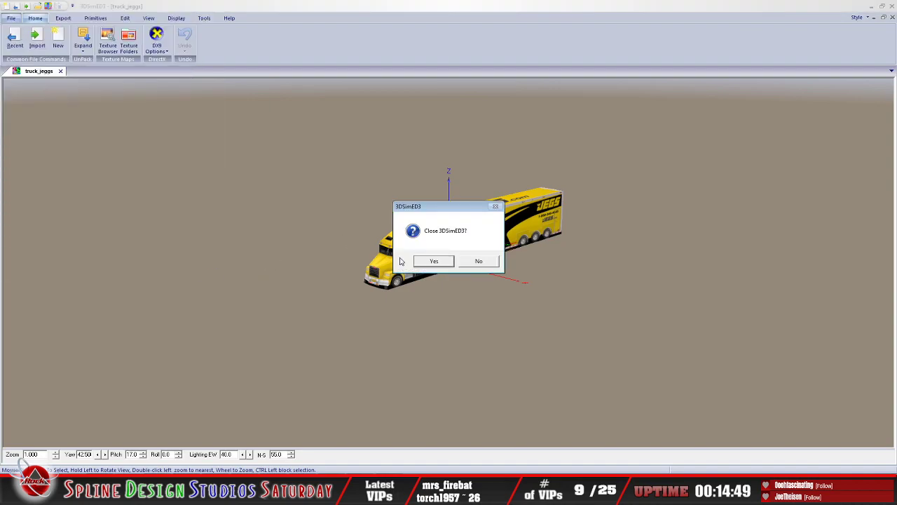
left_click(434, 261)
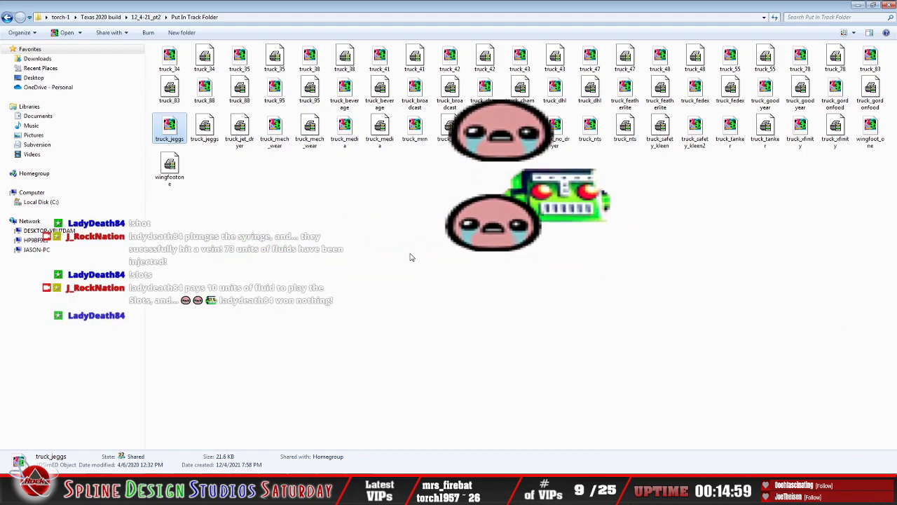
Step: Return to the Put In Track Folder inside 12_4-21_pt1 and review its object and texture files
left_click(206, 133)
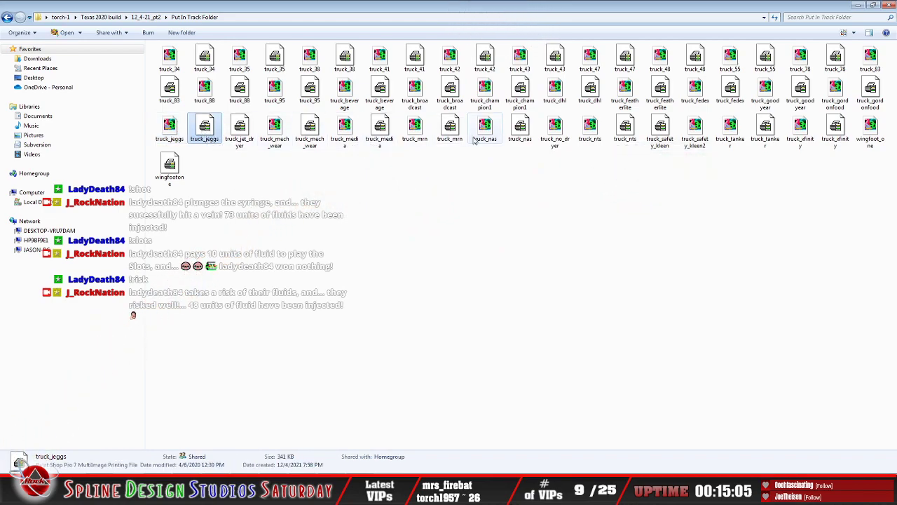
left_click(7, 17)
left_click(7, 17)
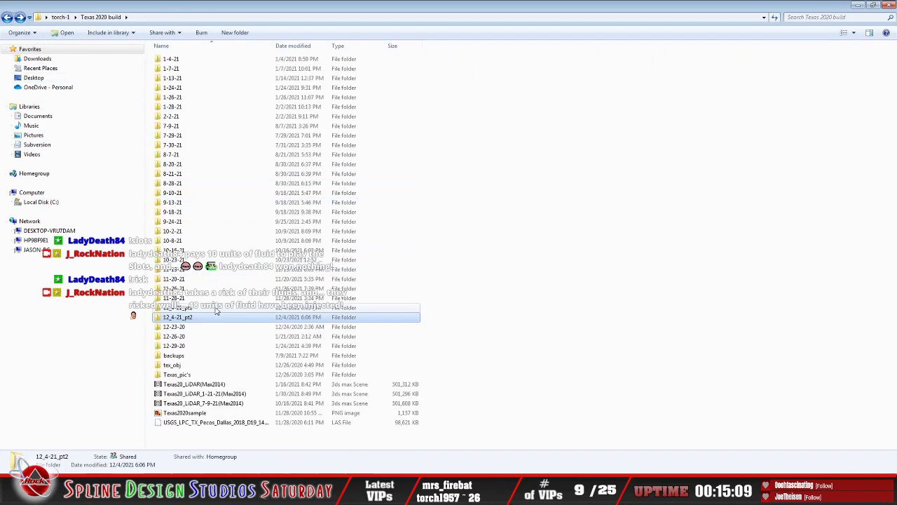
double_click(281, 308)
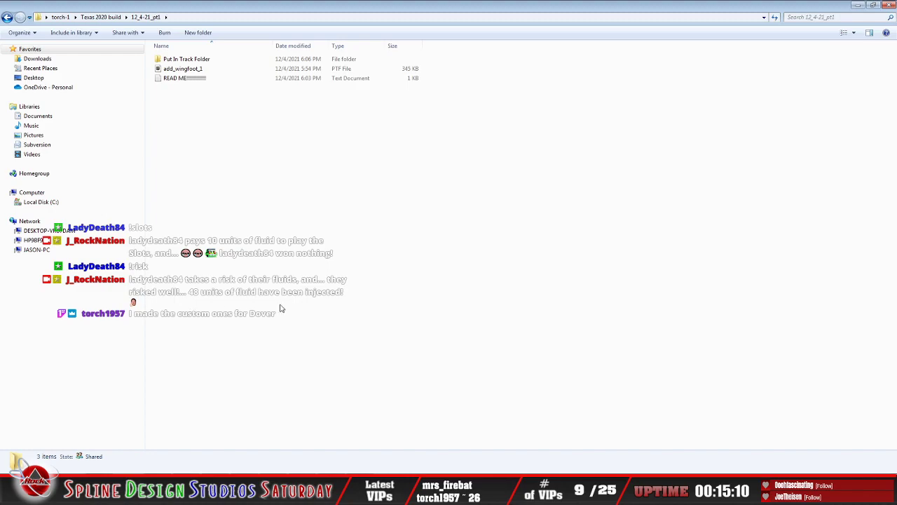
double_click(184, 60)
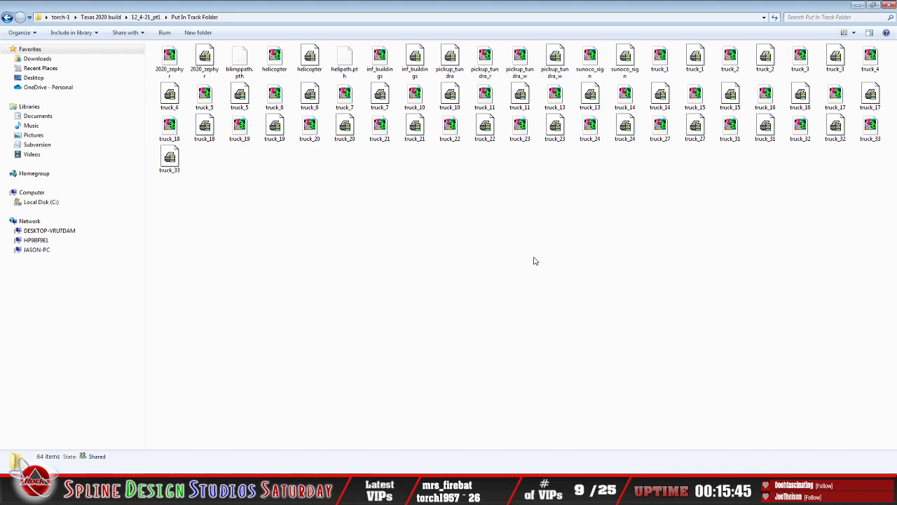
left_click(8, 17)
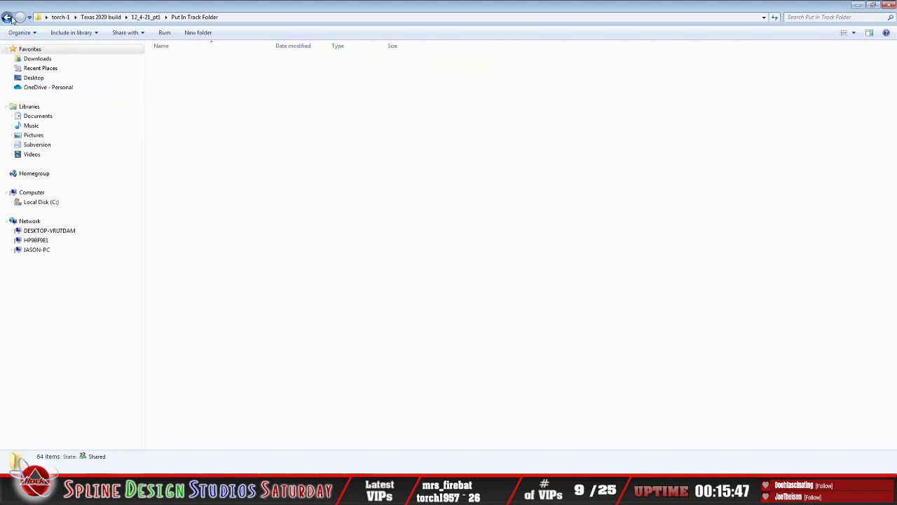
left_click(19, 18)
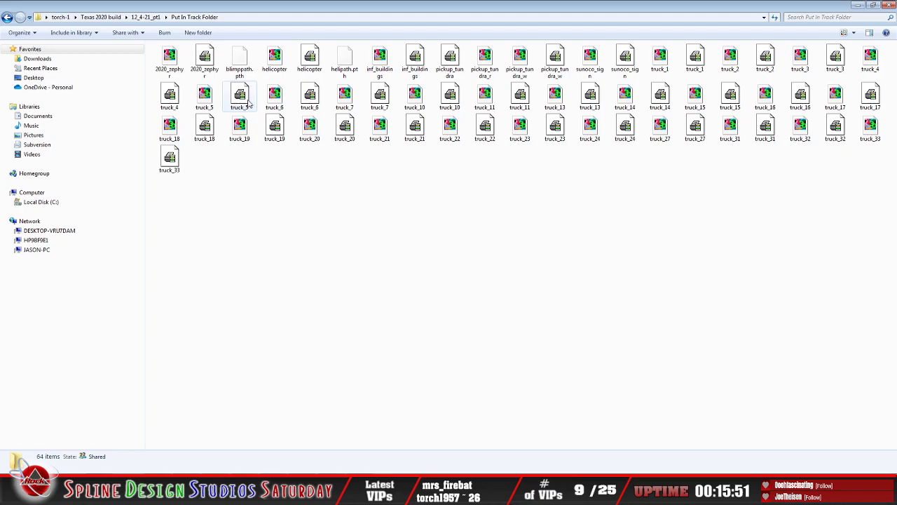
Step: Open the wingfoot_one object from the 12_4-21_pt2 track folder in 3DSimED3 and examine the blimp from its side
left_click(7, 18)
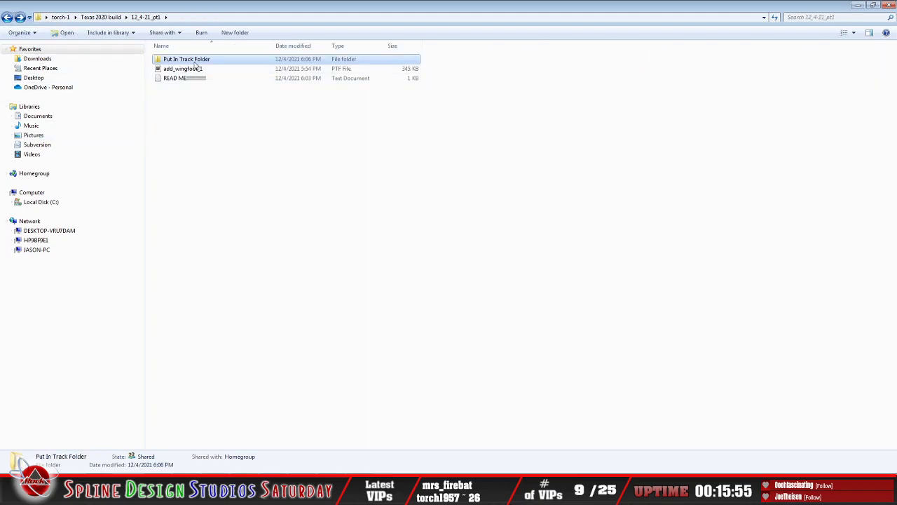
left_click(7, 19)
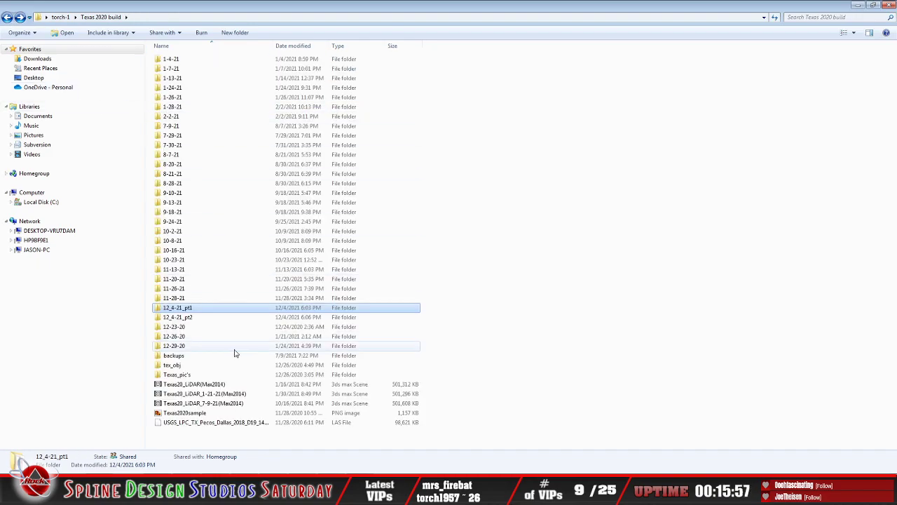
double_click(200, 317)
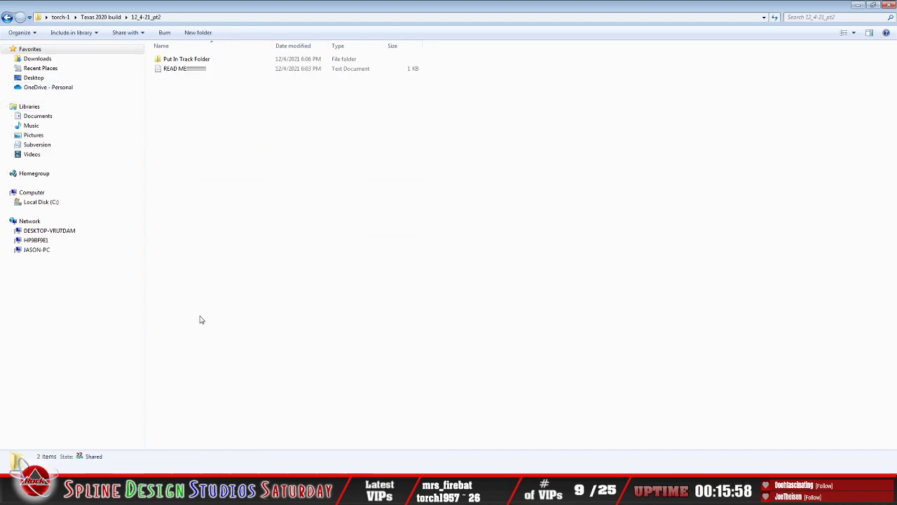
double_click(199, 61)
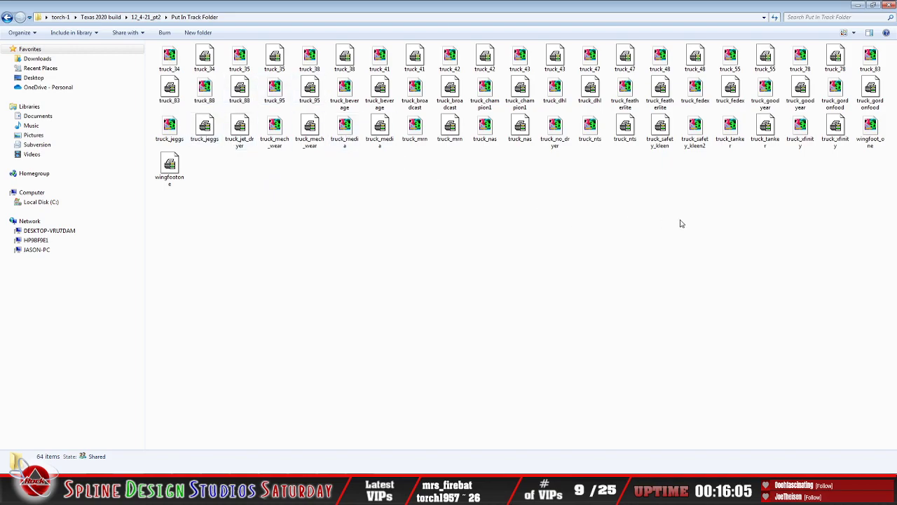
double_click(872, 132)
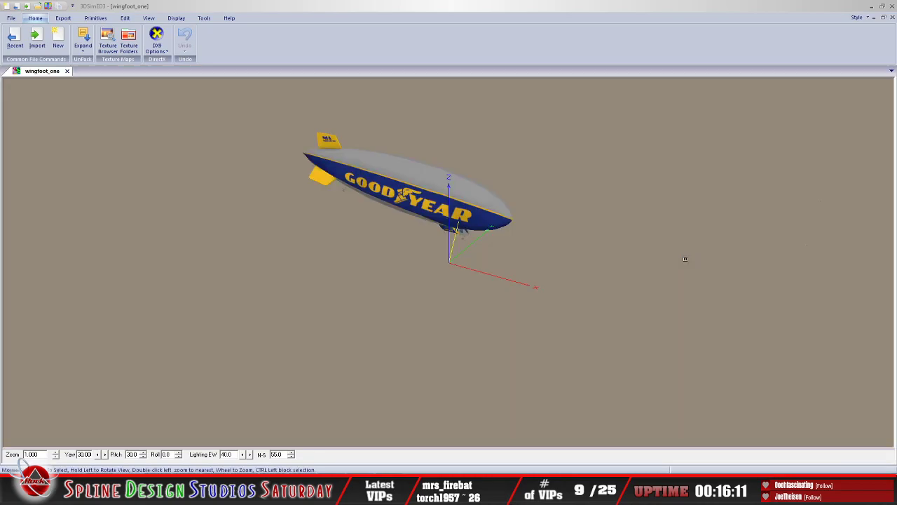
left_click_drag(420, 212, 447, 214)
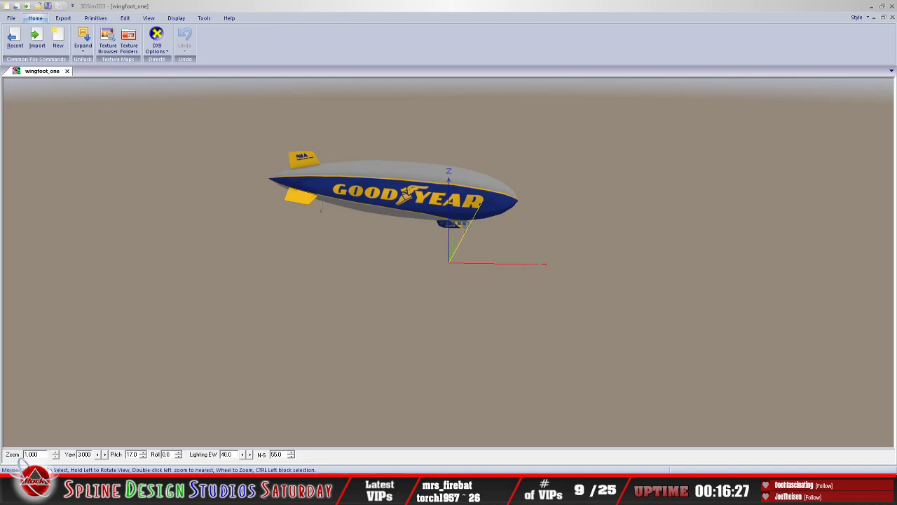
Step: Reopen the wingfoot_one object from the 12_4-21_pt2 track folder in 3DSimED3, examine the blimp end-on, and exit the program
left_click(62, 487)
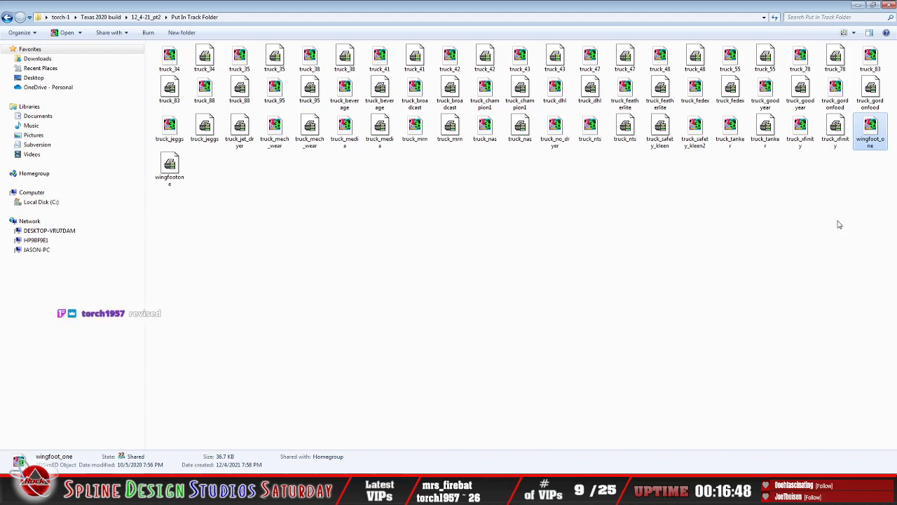
double_click(883, 139)
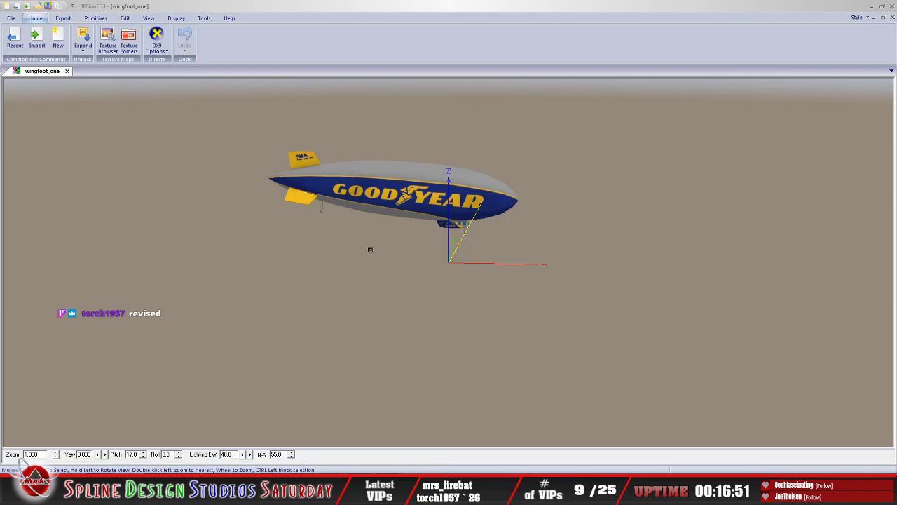
left_click_drag(379, 202, 645, 196)
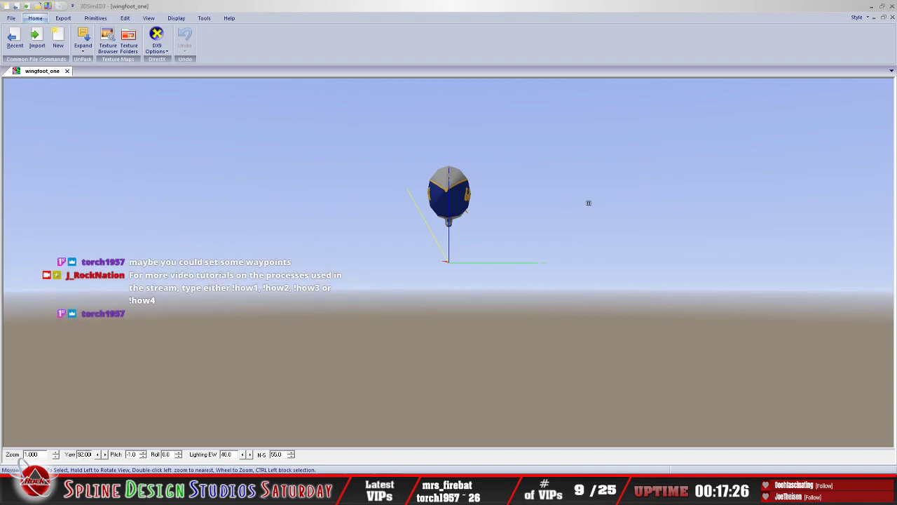
left_click(11, 23)
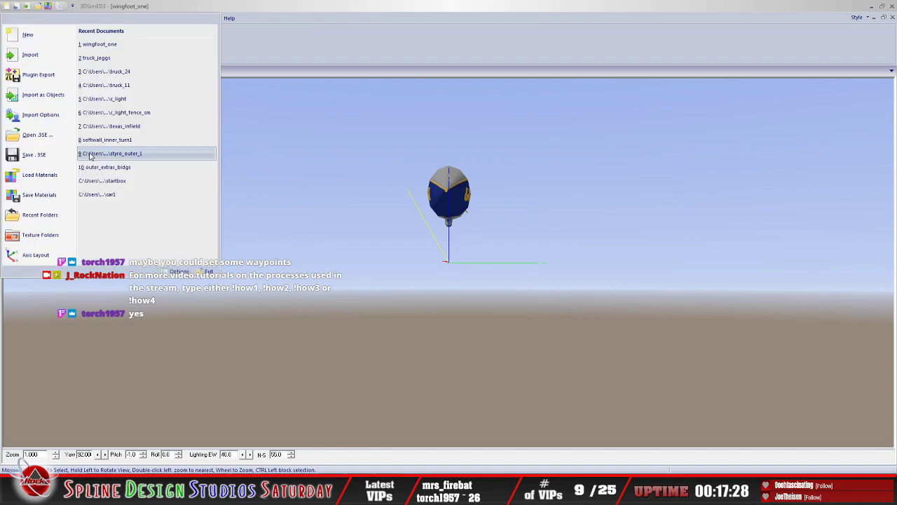
left_click(203, 269)
left_click(431, 262)
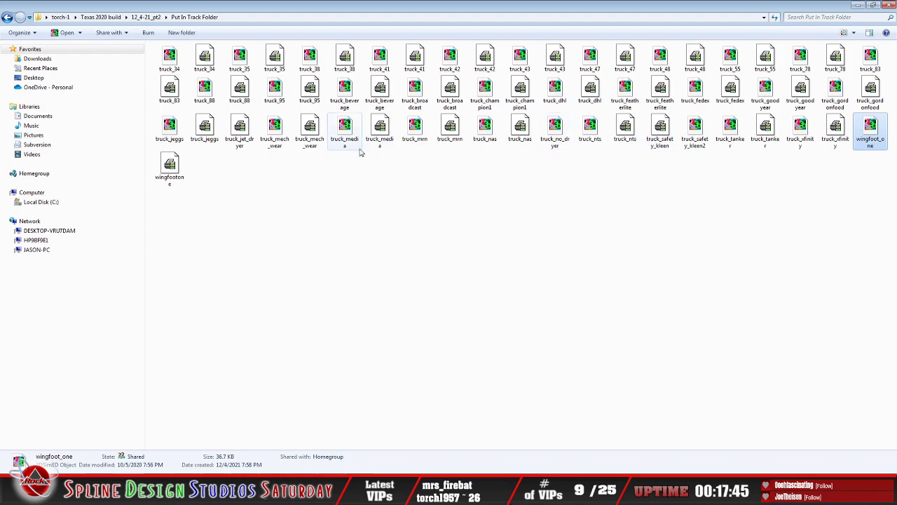
Step: Open the truck_beverage object in 3DSimED3, examine the Coca-Cola hauler from a lower side angle, and exit the program
double_click(344, 92)
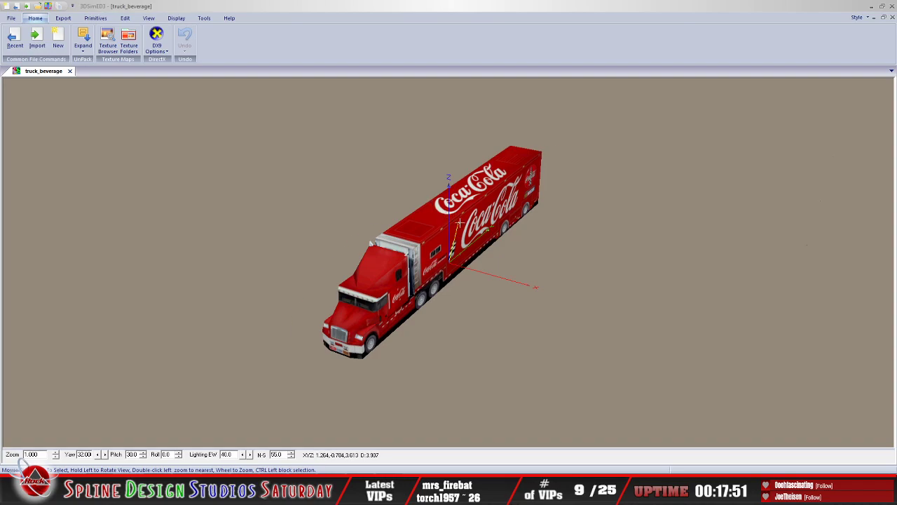
mouse_move(460, 223)
left_mouse_down()
mouse_move(443, 221)
mouse_move(458, 187)
mouse_move(457, 221)
left_mouse_up()
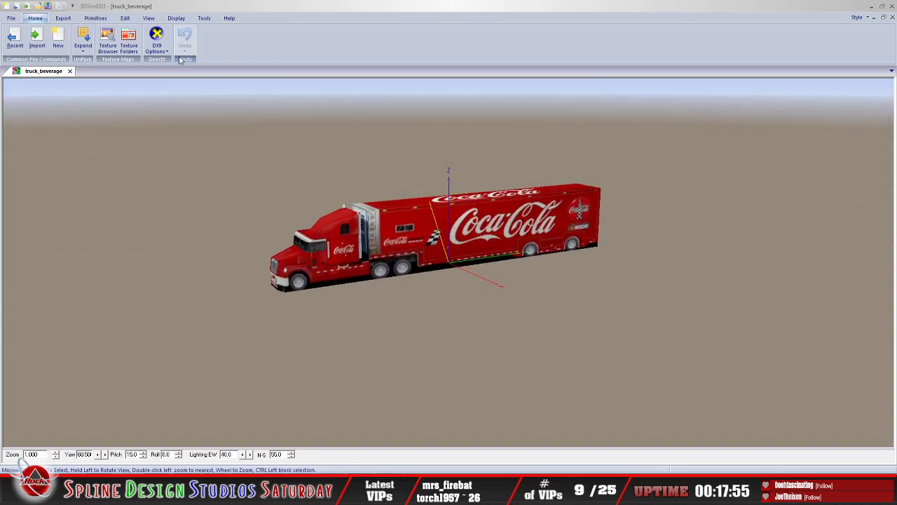
left_click(69, 71)
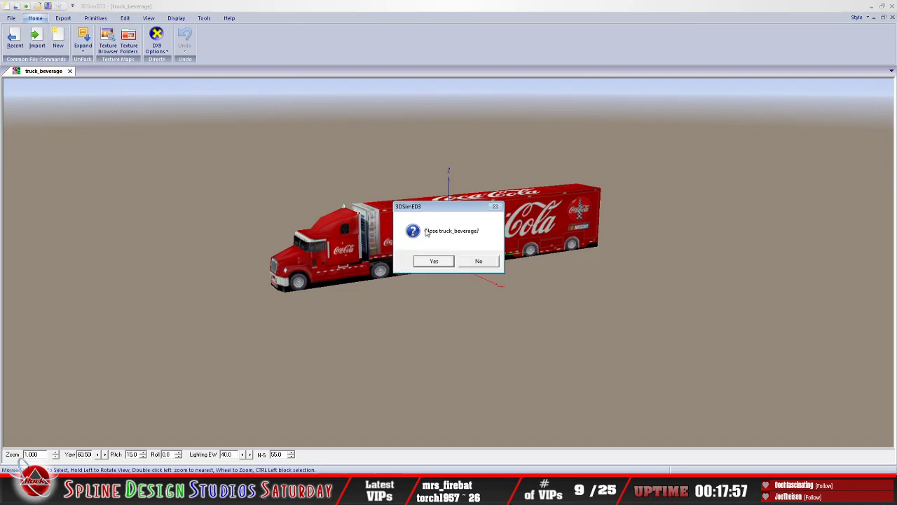
left_click(434, 261)
left_click(12, 18)
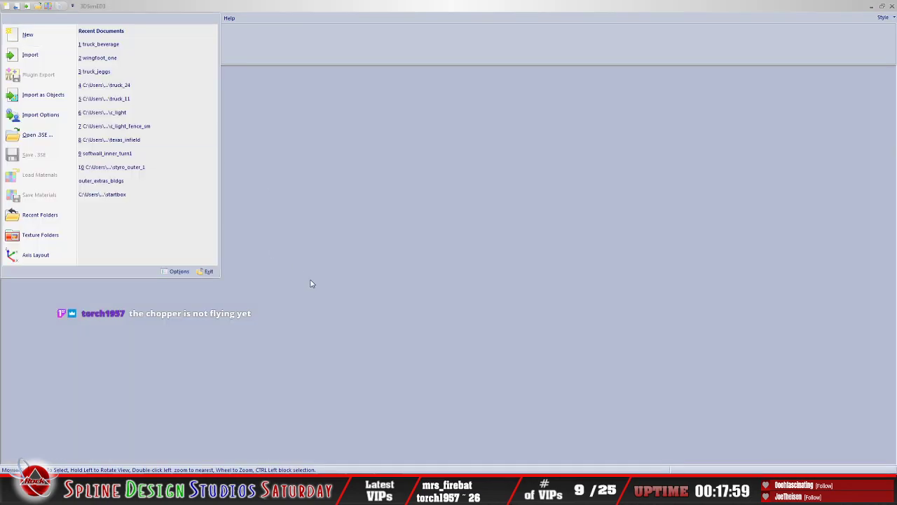
left_click(208, 272)
left_click(423, 262)
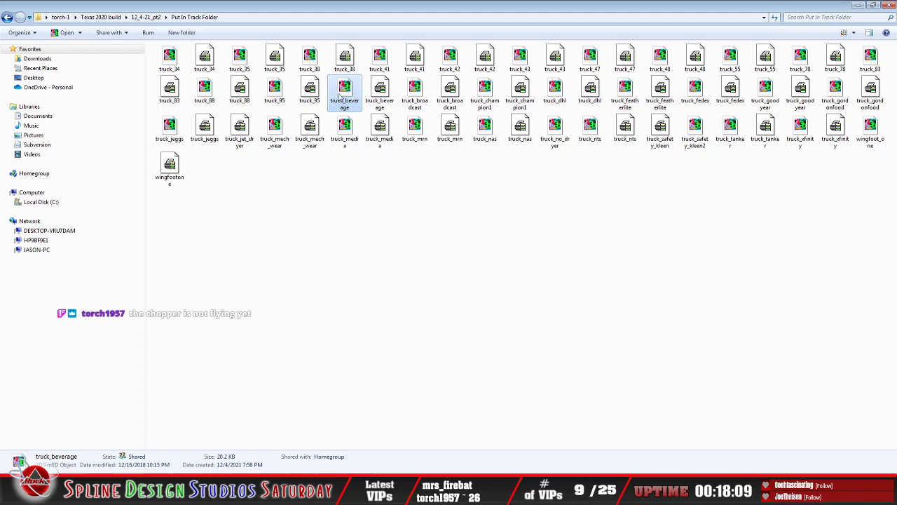
Step: Check the file details of truck_38 and truck_beverage, then reopen truck_beverage to examine its side and exit 3DSimED3
left_click(310, 61)
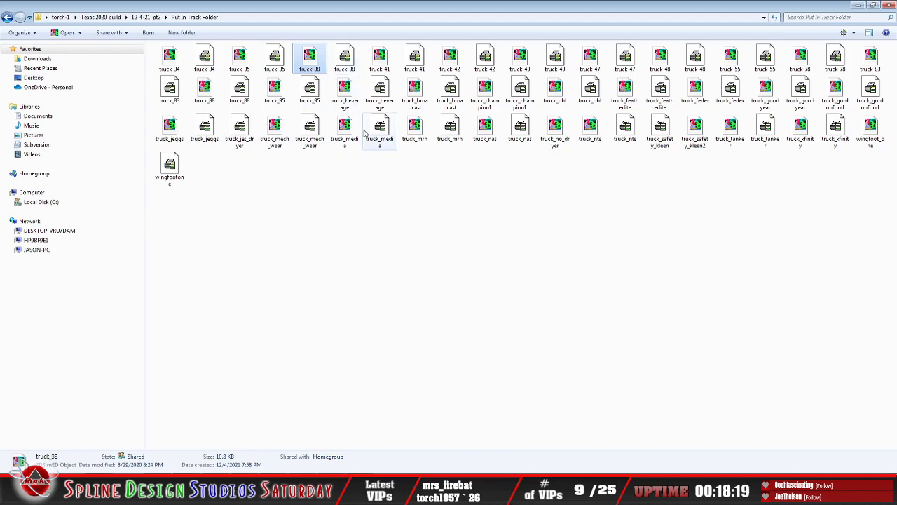
left_click(344, 85)
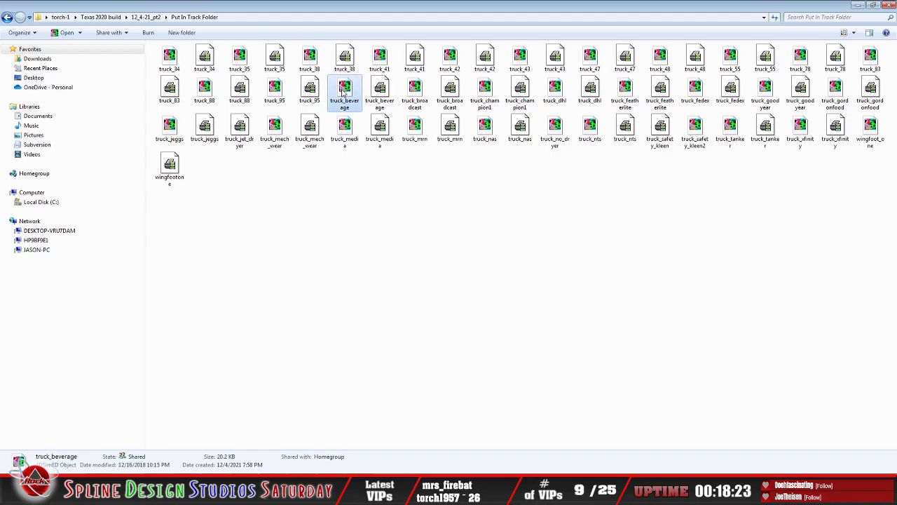
double_click(342, 93)
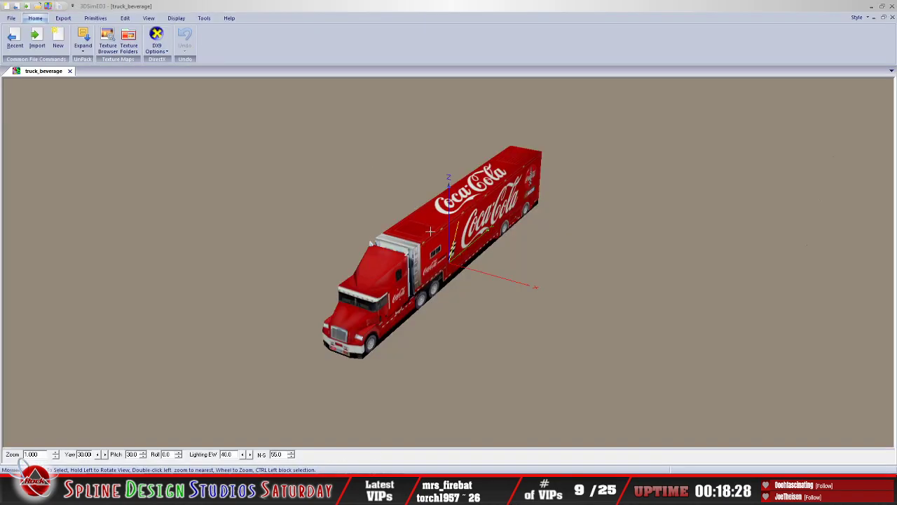
left_click_drag(430, 231, 365, 227)
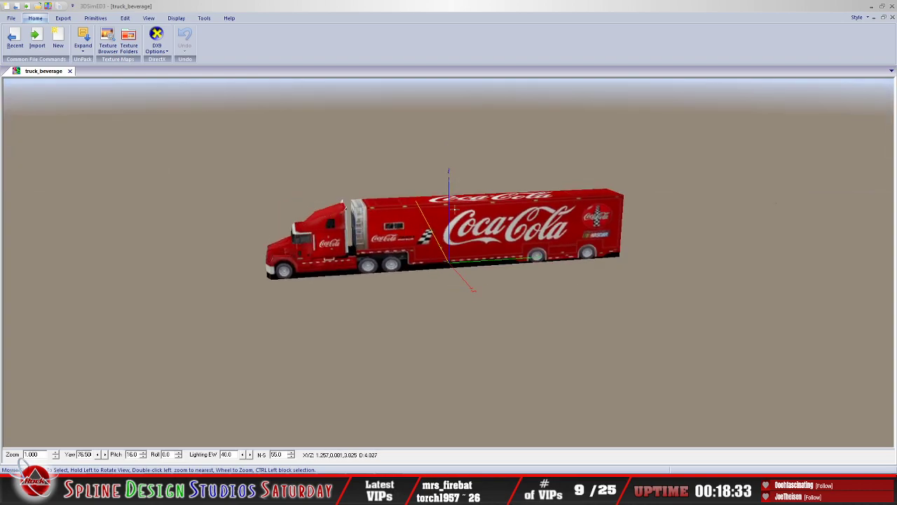
left_click_drag(452, 222, 293, 87)
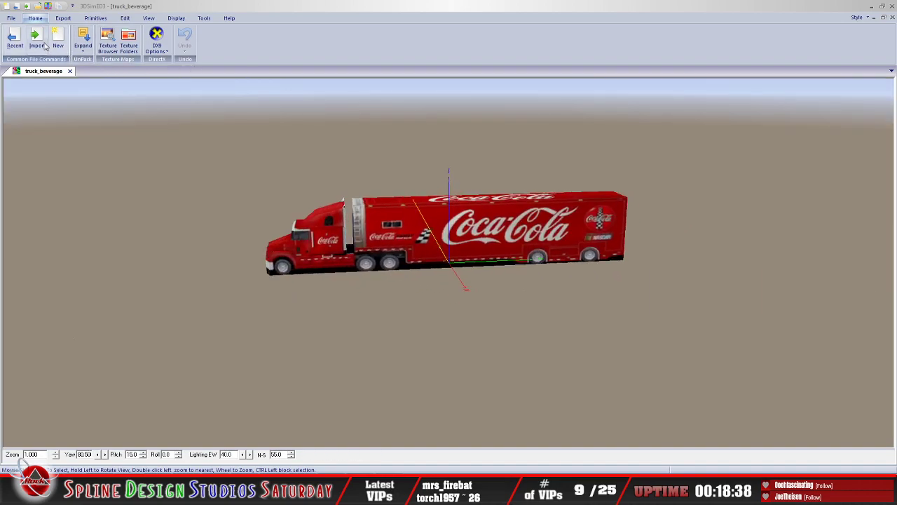
left_click(11, 18)
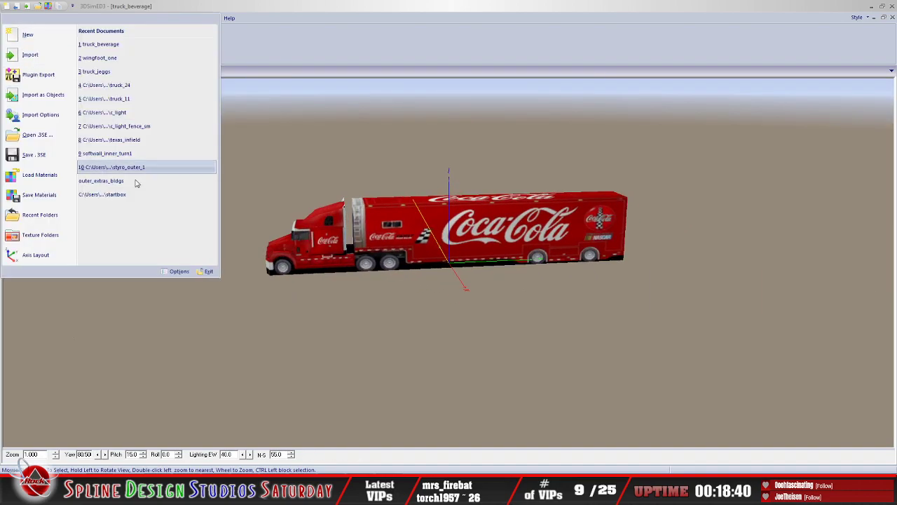
left_click(208, 272)
left_click(431, 261)
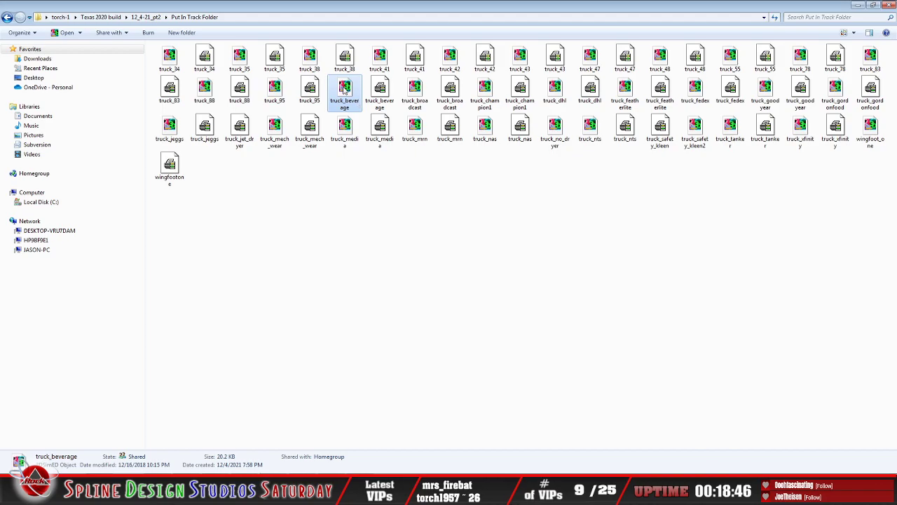
Step: Open the truck_38 object in 3DSimED3 and examine the Front Row Motorsports hauler's cab and wheels up close from ground level
double_click(311, 57)
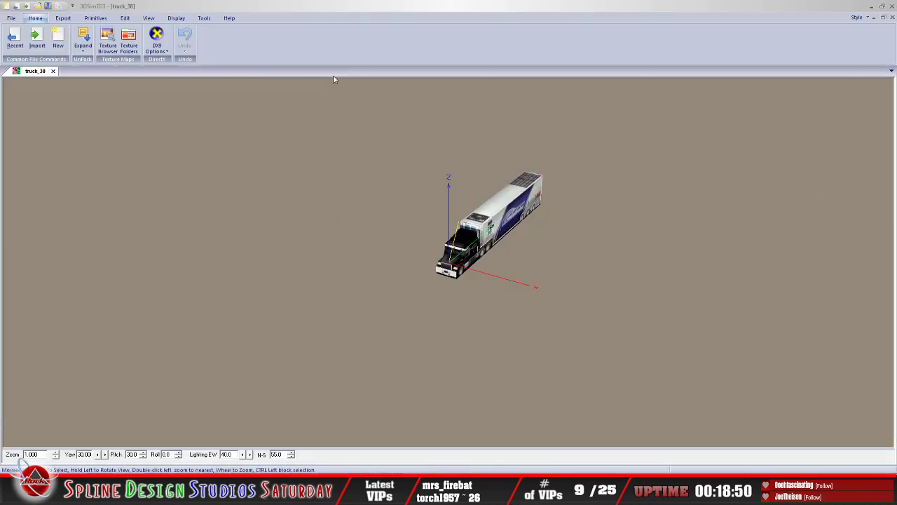
left_click_drag(486, 248, 592, 334)
scroll(511, 239, "up", 5)
left_click_drag(517, 239, 522, 210)
scroll(494, 231, "up", 1)
scroll(499, 225, "up", 3)
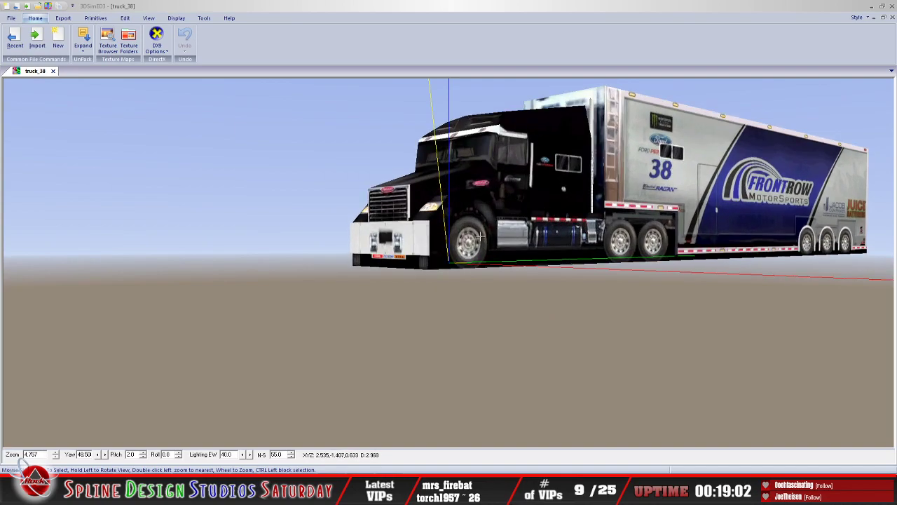
Step: Examine the full side of the truck_38 hauler from slightly above and exit 3DSimED3
left_click_drag(481, 236, 459, 225)
scroll(459, 224, "down", 3)
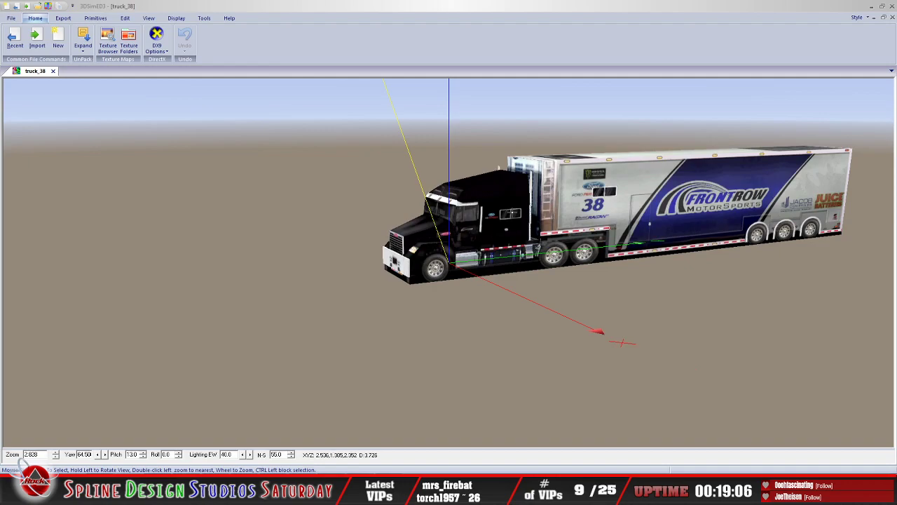
scroll(511, 214, "down", 1)
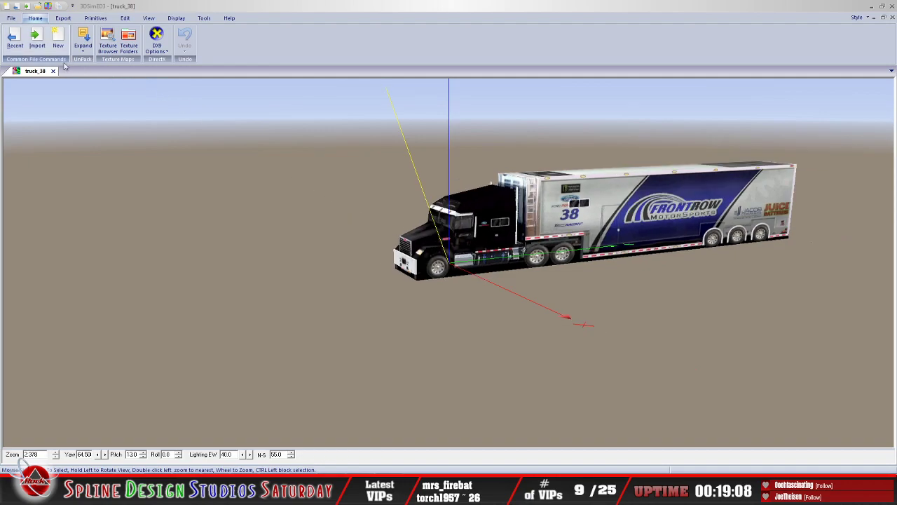
left_click(11, 18)
left_click(206, 271)
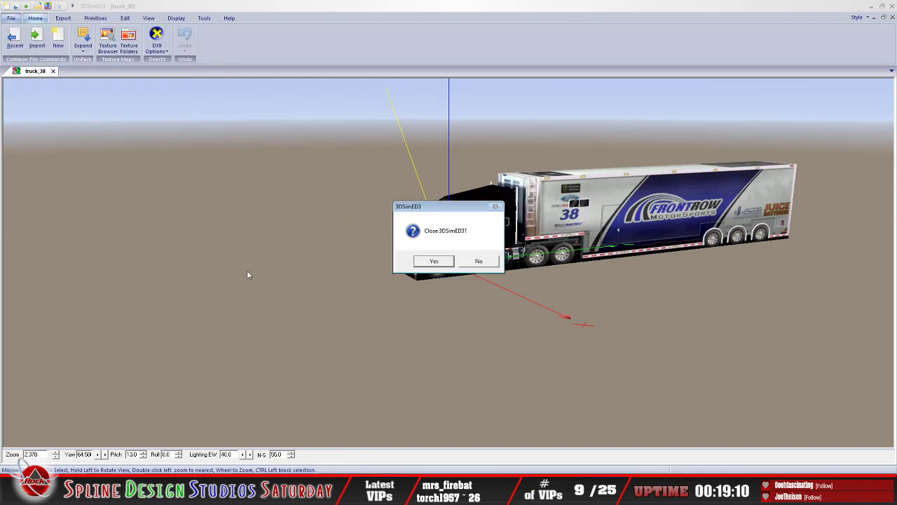
left_click(433, 259)
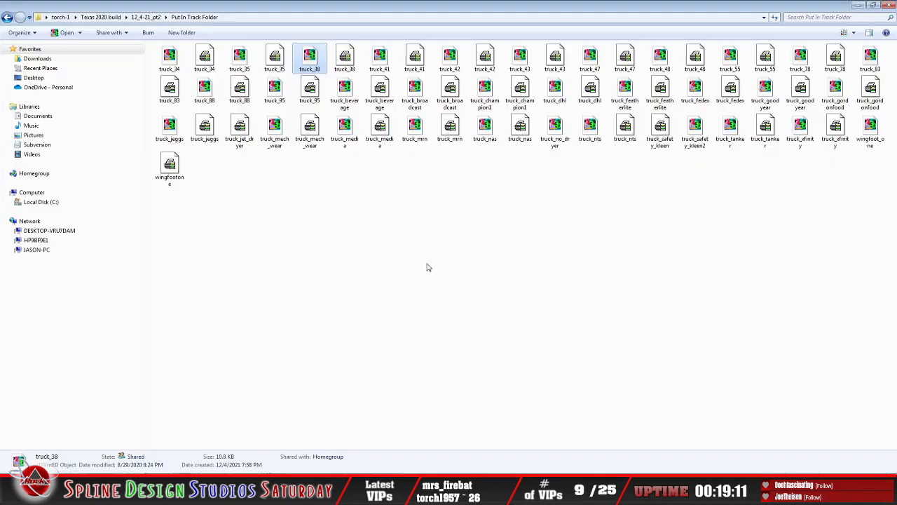
Step: Open the truck_beverage object in 3DSimED3 again and examine the Coca-Cola hauler's cab geometry up close
double_click(342, 98)
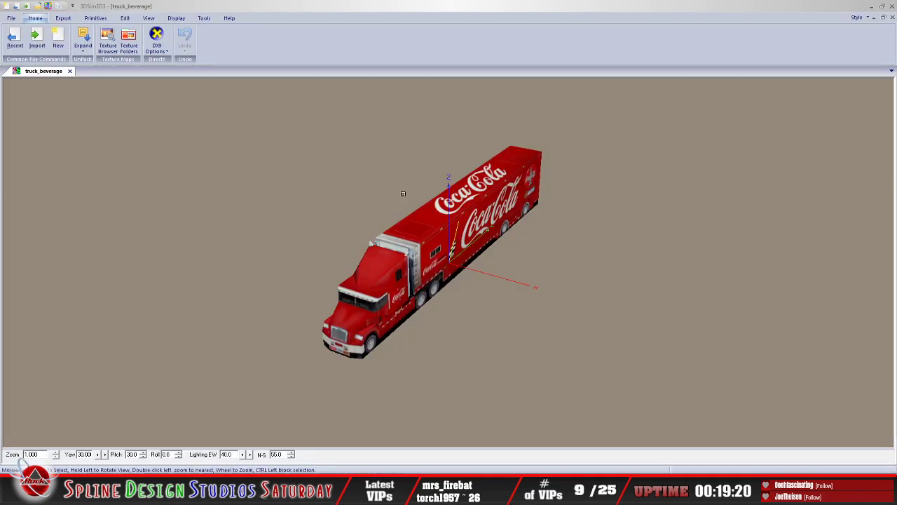
left_click_drag(449, 221, 400, 229)
scroll(397, 232, "up", 2)
scroll(427, 232, "up", 1)
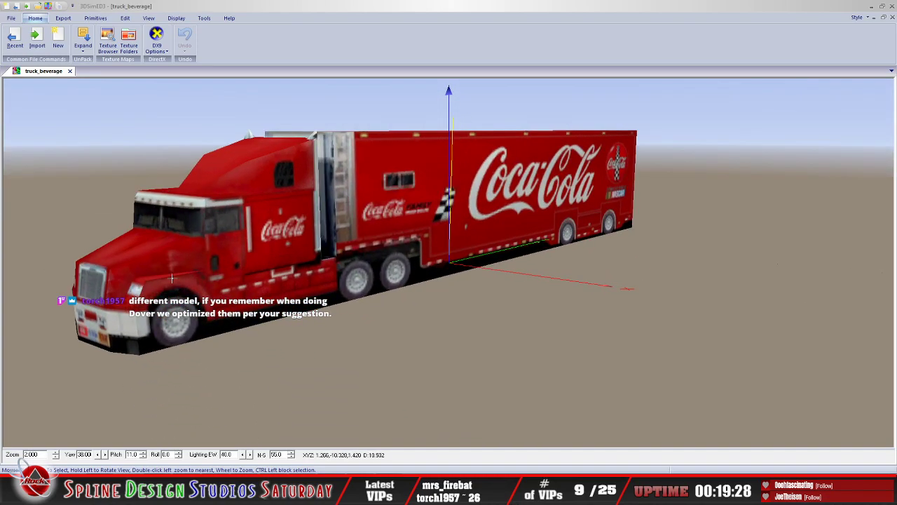
left_click_drag(283, 249, 293, 255)
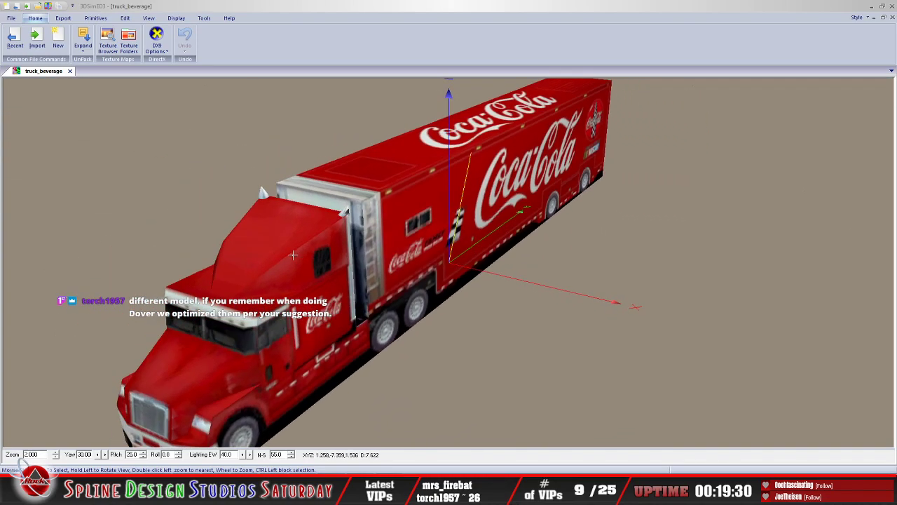
left_click_drag(251, 311, 252, 301)
mouse_move(385, 210)
left_mouse_down()
mouse_move(345, 219)
mouse_move(363, 204)
mouse_move(410, 216)
mouse_move(389, 224)
left_mouse_up()
Step: Examine the whole truck_beverage hauler from the front and side, and exit 3DSimED3
scroll(363, 204, "down", 3)
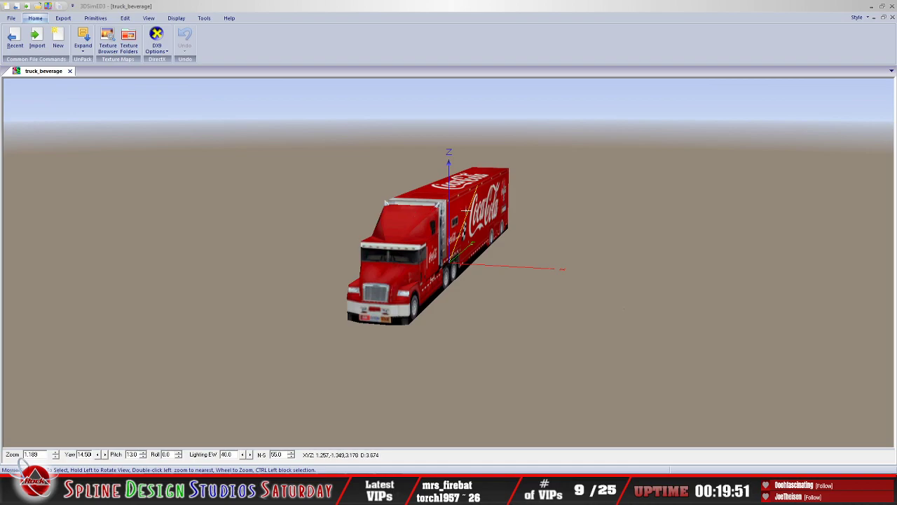
left_click_drag(430, 218, 467, 213)
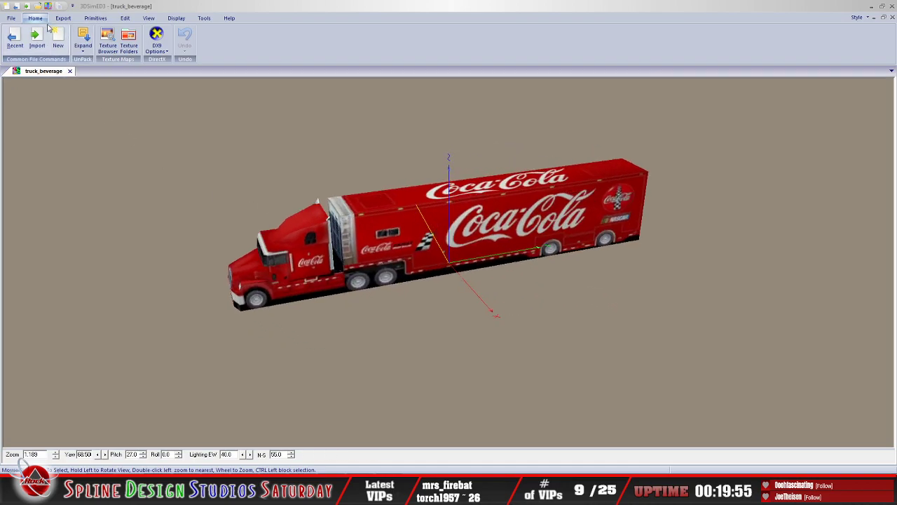
left_click_drag(426, 204, 430, 206)
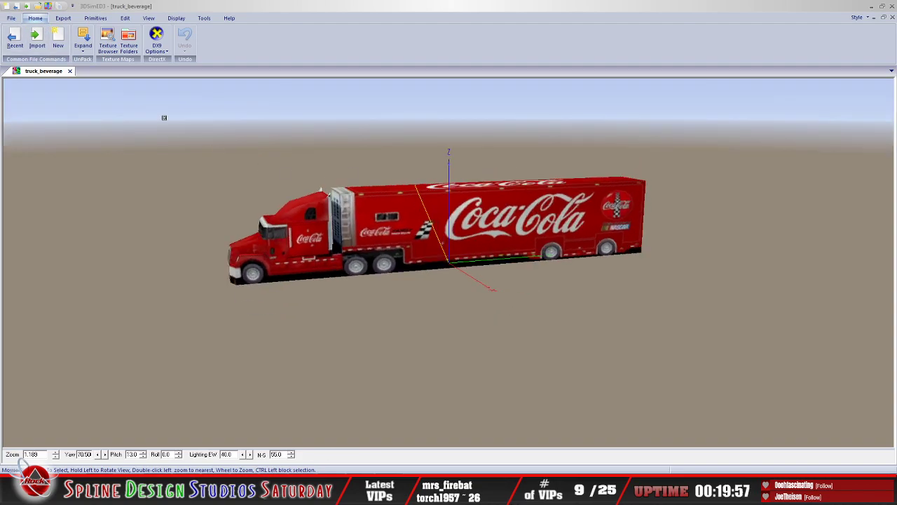
left_click(13, 19)
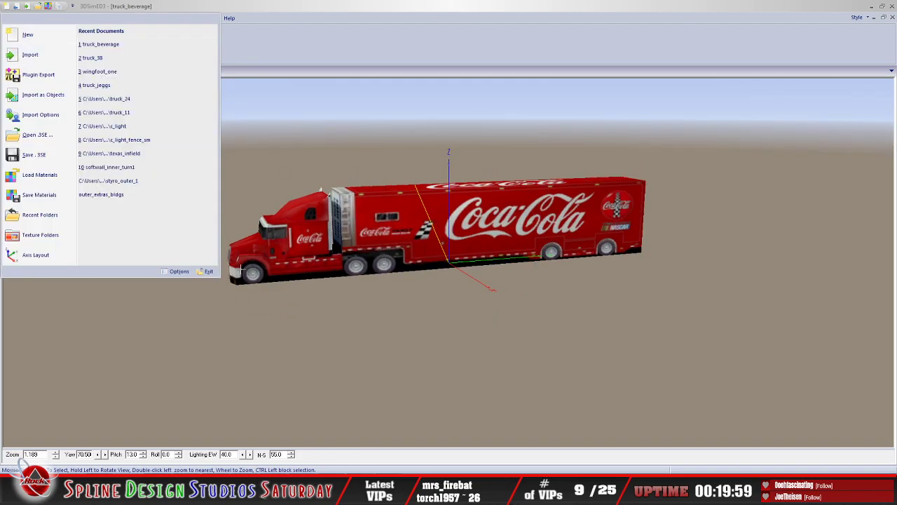
left_click(206, 270)
left_click(433, 261)
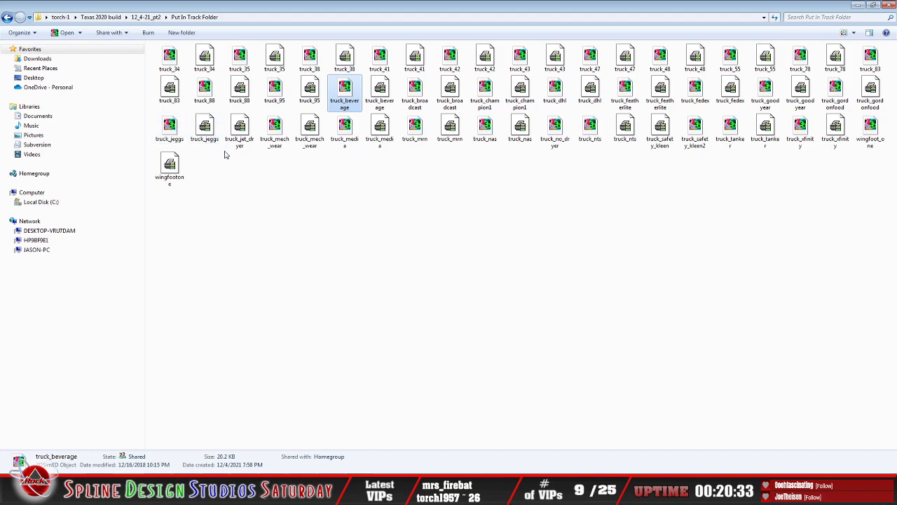
Step: Open the truck_jeggs object in 3DSimED3 and examine the JEGS hauler's side and the front of its cab up close
left_click(174, 134)
double_click(174, 135)
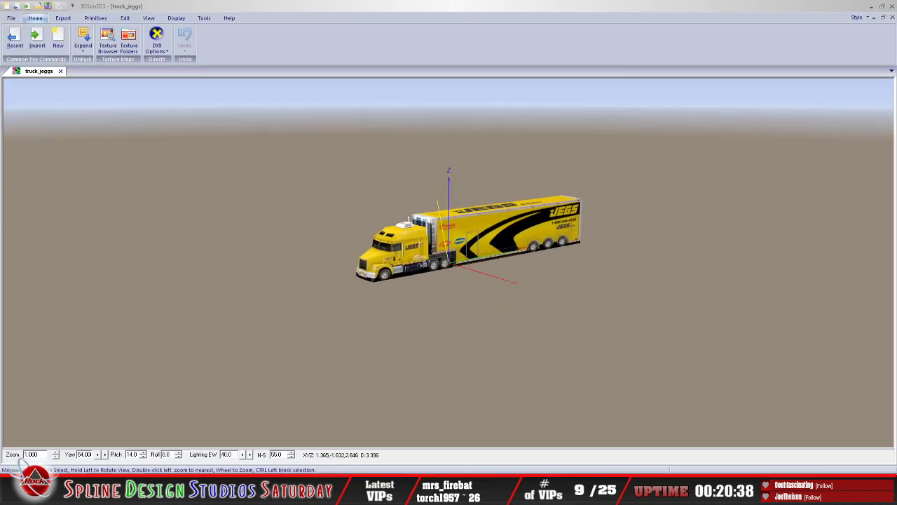
left_click_drag(421, 243, 415, 242)
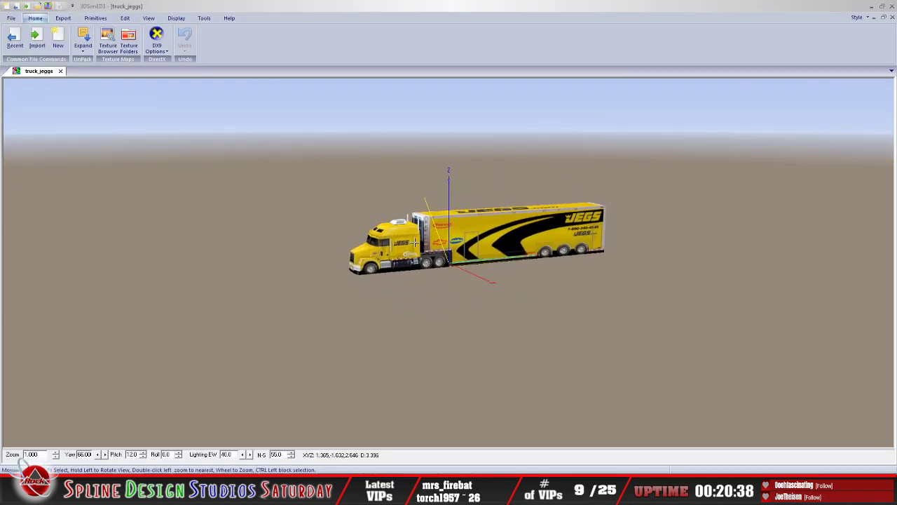
scroll(415, 243, "up", 4)
left_click_drag(323, 179, 347, 289)
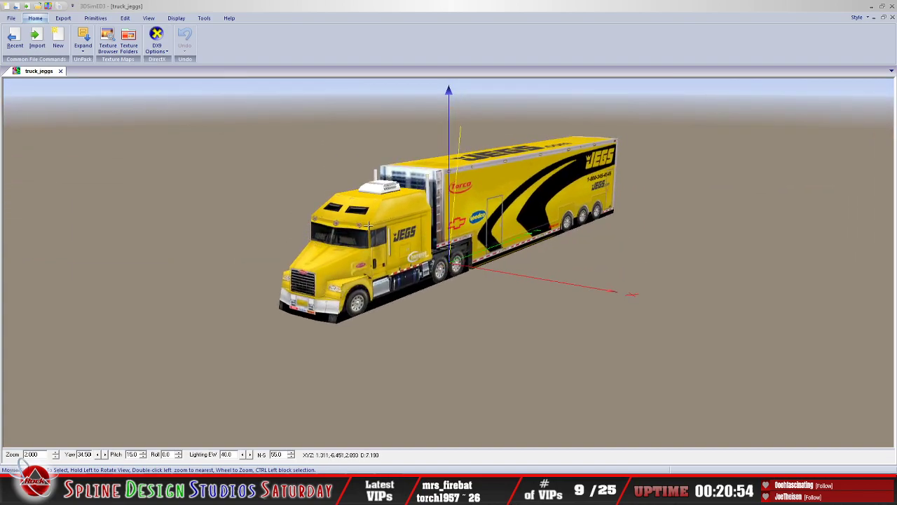
left_click_drag(368, 238, 474, 223)
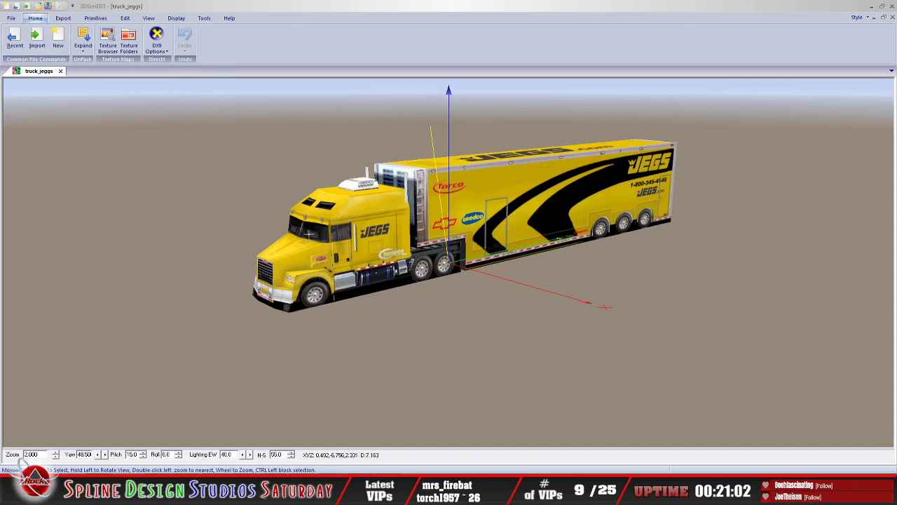
scroll(322, 263, "up", 2)
left_click_drag(328, 266, 309, 269)
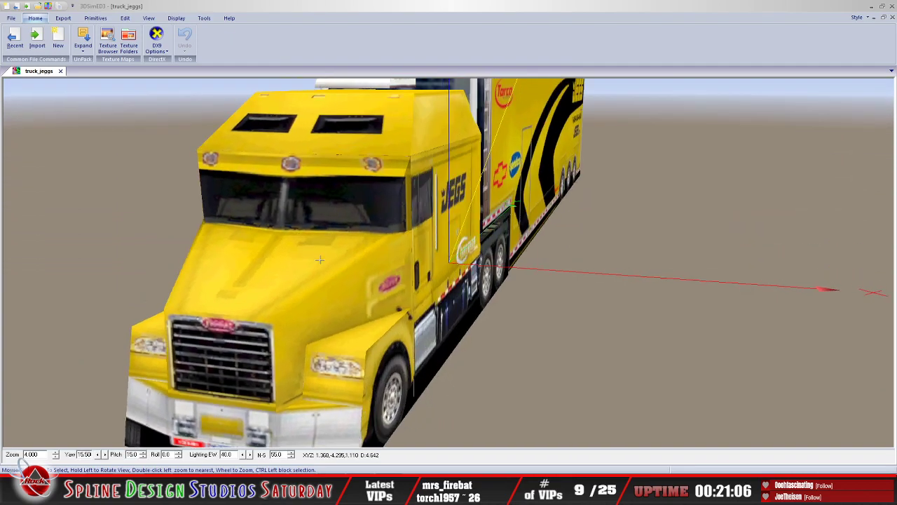
Step: Examine the whole truck_jeggs hauler from the front at a distance and exit 3DSimED3
scroll(309, 268, "down", 2)
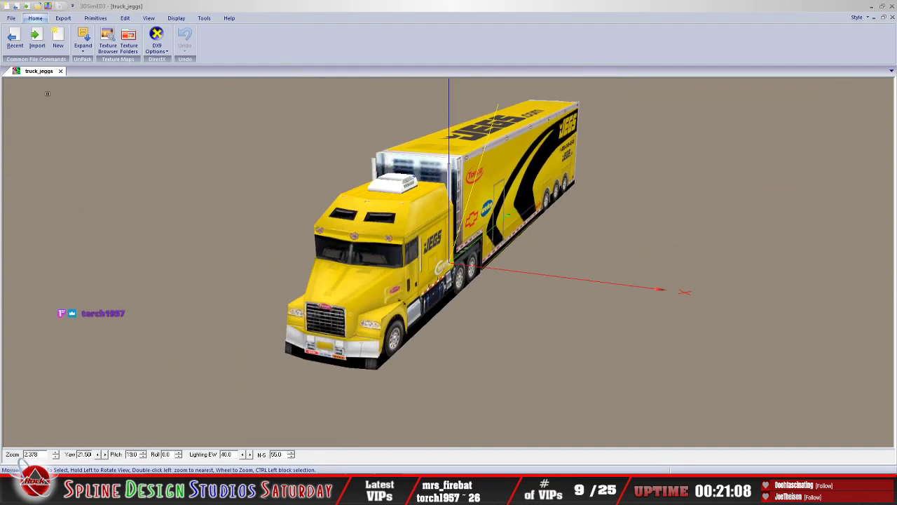
left_click(11, 18)
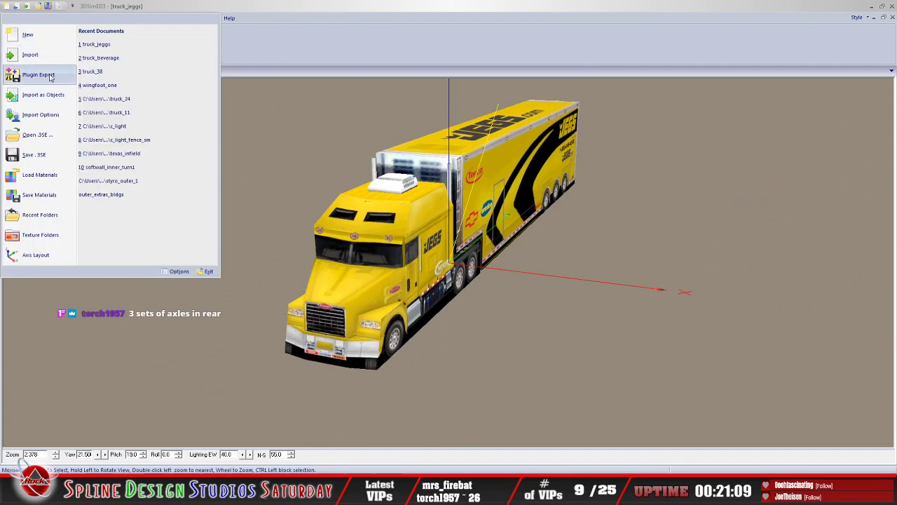
left_click(209, 271)
left_click(430, 259)
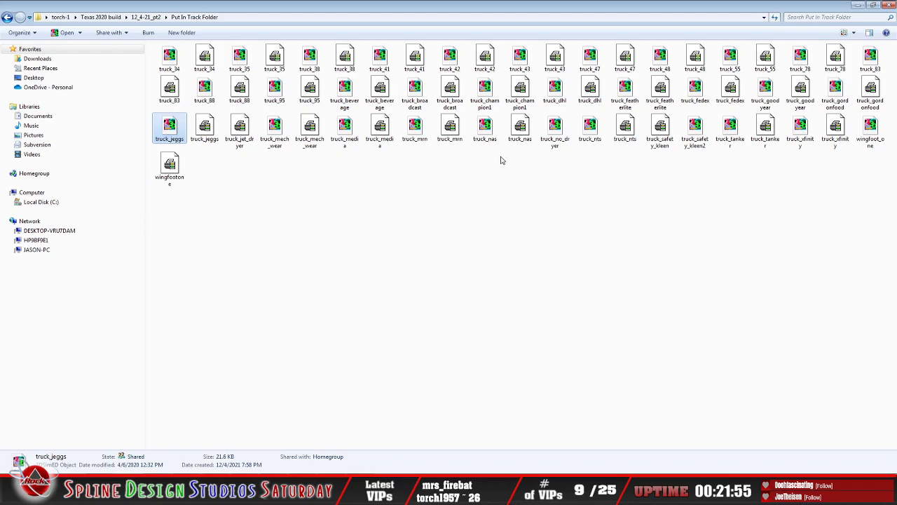
Step: Launch WinMip2 from the truck_nas texture file in the Put In Track Folder
left_click(520, 129)
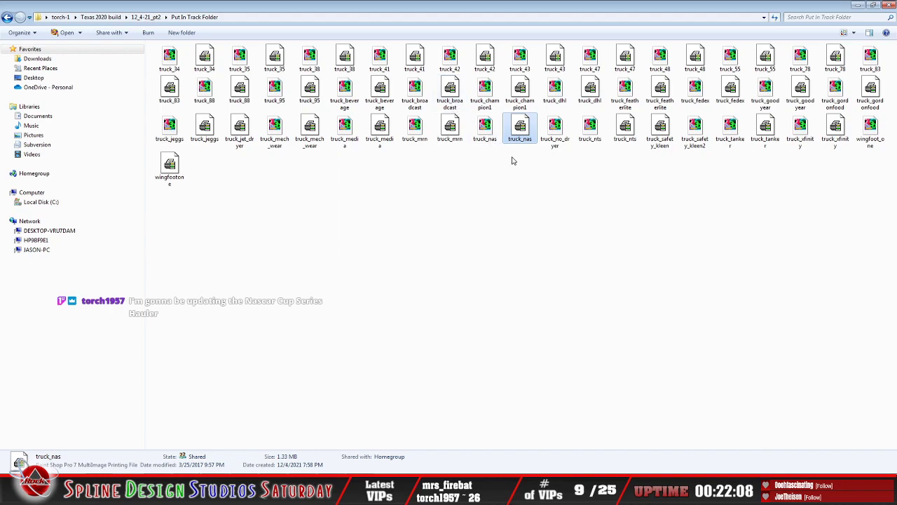
right_click(518, 129)
mouse_move(550, 174)
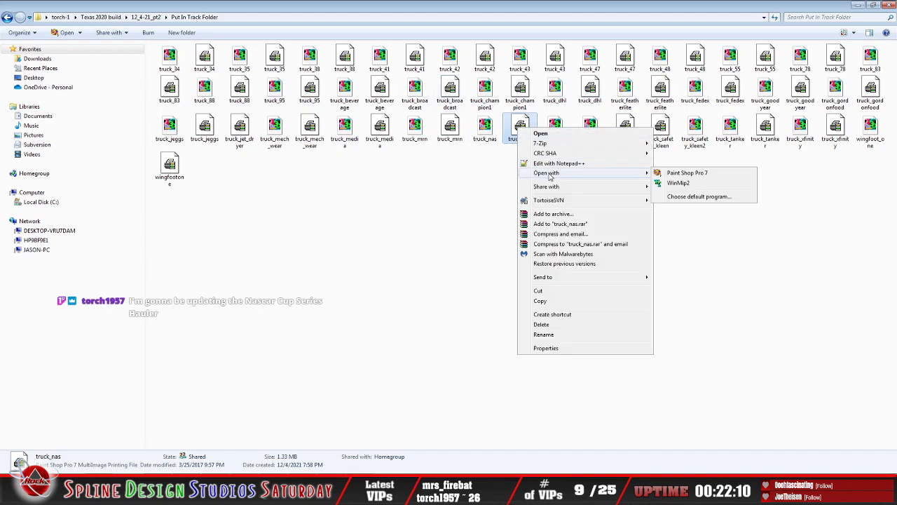
left_click(673, 182)
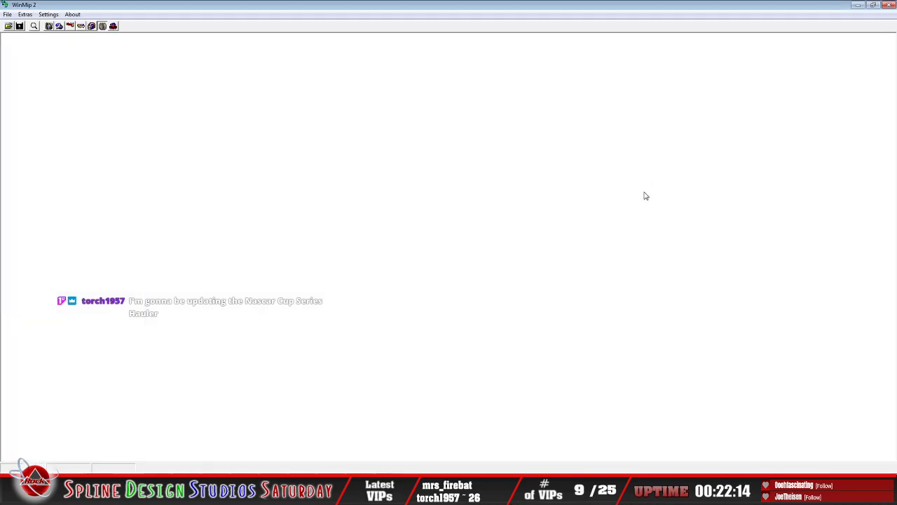
Step: Start opening a texture in WinMip2 and go up from Texas_2020_TE to the 7-9-21 folder
left_click(8, 26)
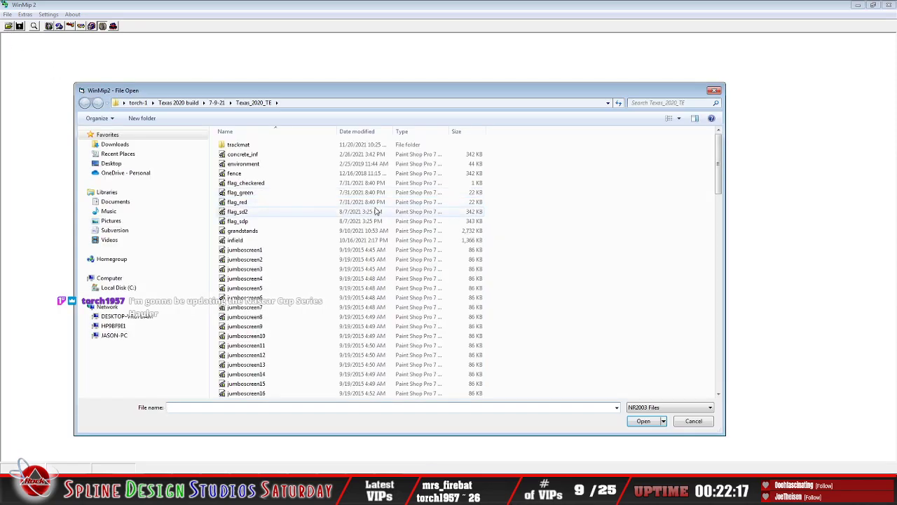
left_click(317, 102)
left_click(327, 103)
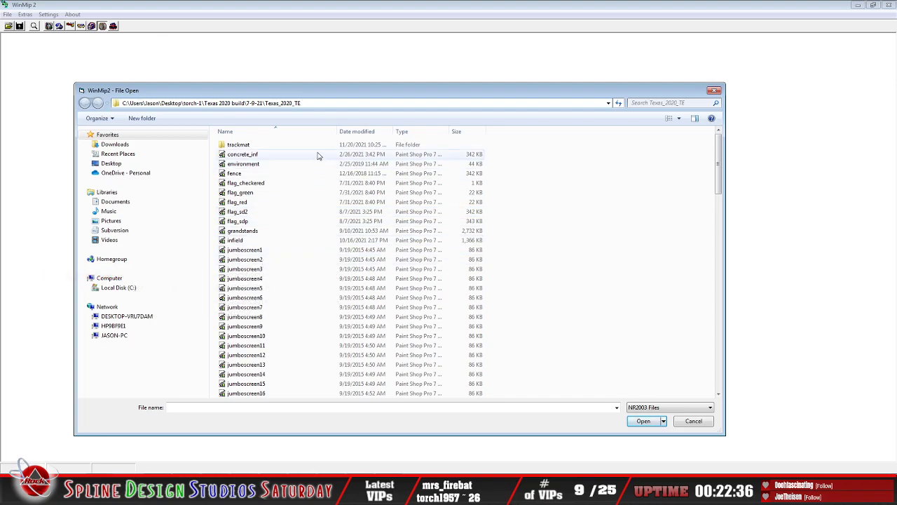
key("BackSpace")
key("BackSpace")
key("BackSpace")
key("BackSpace")
key("BackSpace")
key("BackSpace")
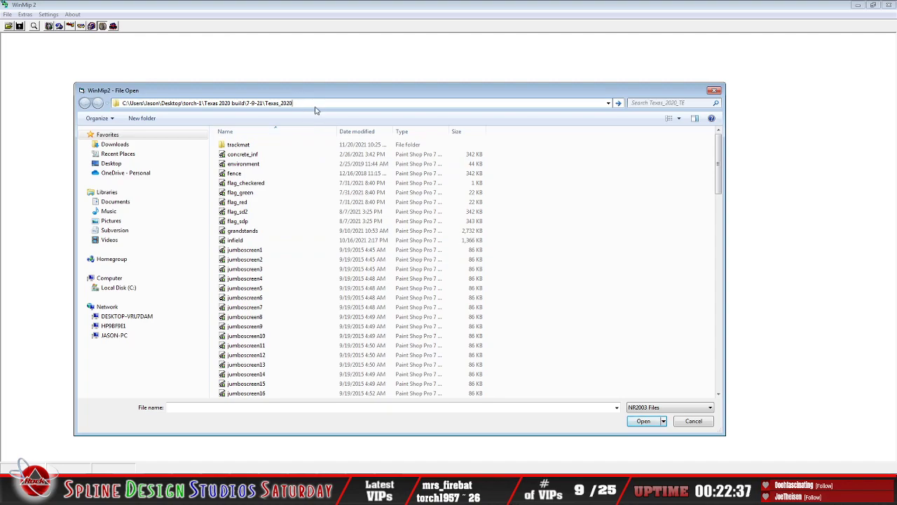
key("BackSpace")
key("BackSpace")
key("BackSpace")
key("BackSpace")
key("BackSpace")
key("BackSpace")
key("BackSpace")
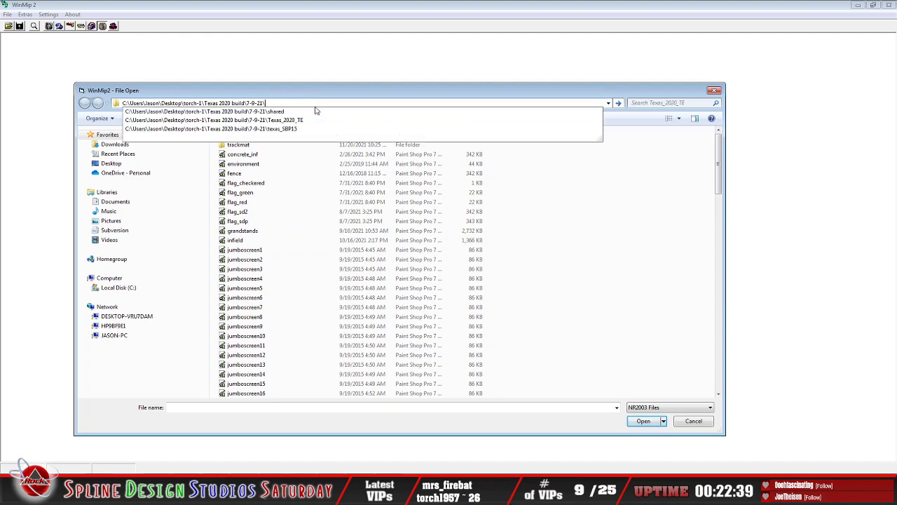
key("Return")
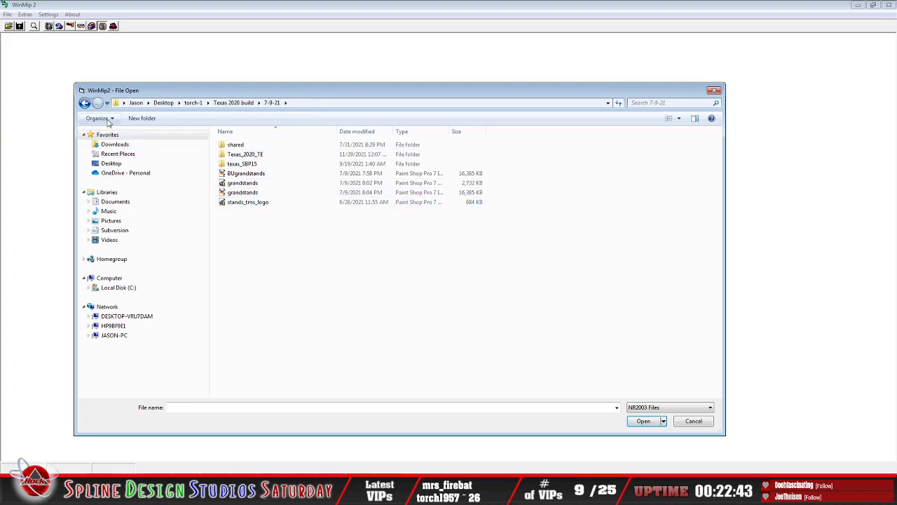
Step: Go up from the 7-9-21 folder to the Texas 2020 build folder
left_click(315, 103)
left_click(321, 103)
key("BackSpace")
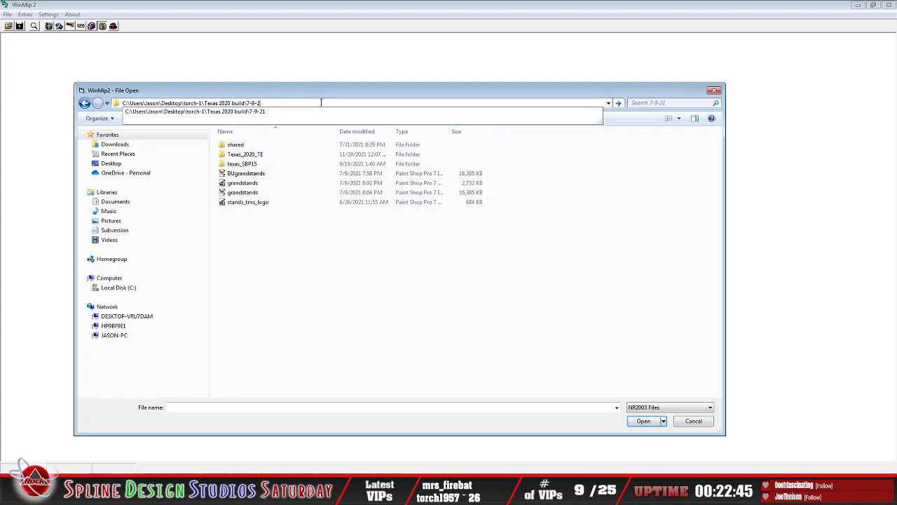
key("BackSpace")
key("BackSpace")
key("BackSpace")
key("BackSpace")
key("BackSpace")
key("Return")
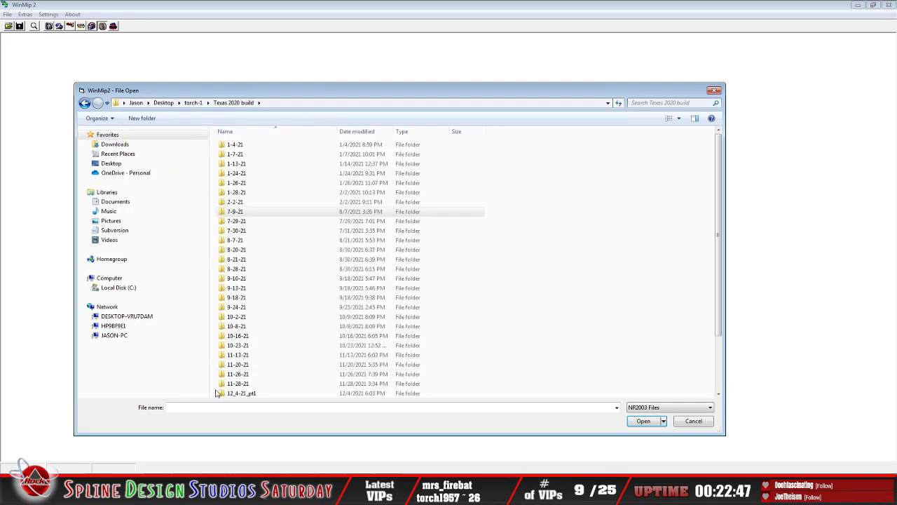
Step: Browse into the 12_4-21_pt2 folder and its Put In Track Folder
scroll(245, 375, "down", 3)
left_click(248, 337)
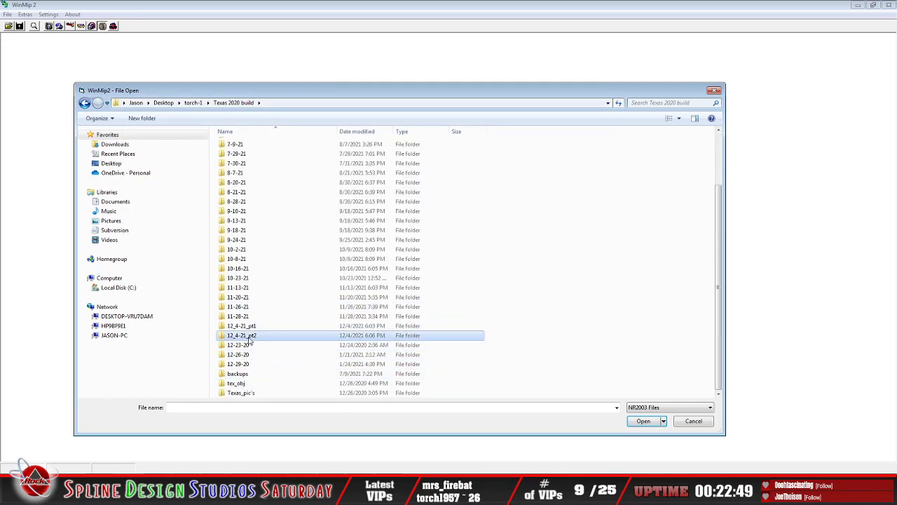
double_click(249, 336)
double_click(250, 146)
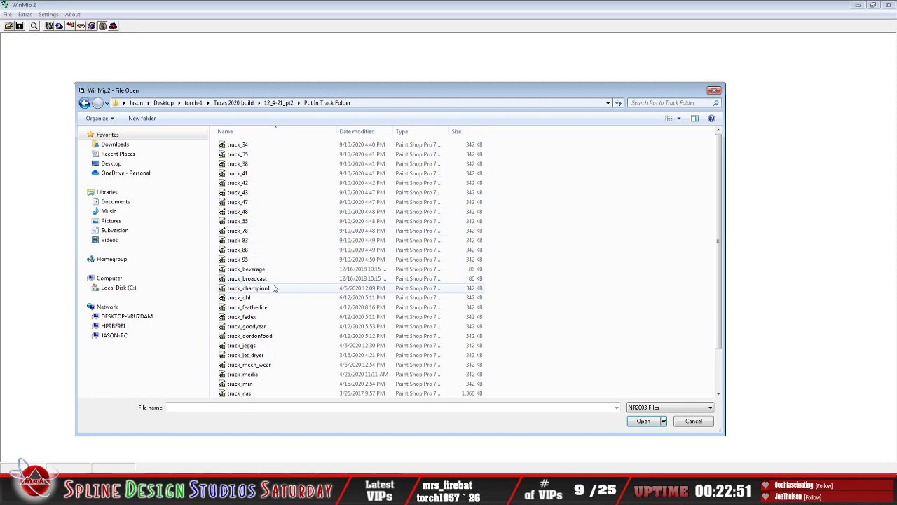
Step: Load the truck_nas texture and examine its Monster Energy trailer sides and the cab front artwork
left_click(281, 279)
scroll(290, 294, "down", 2)
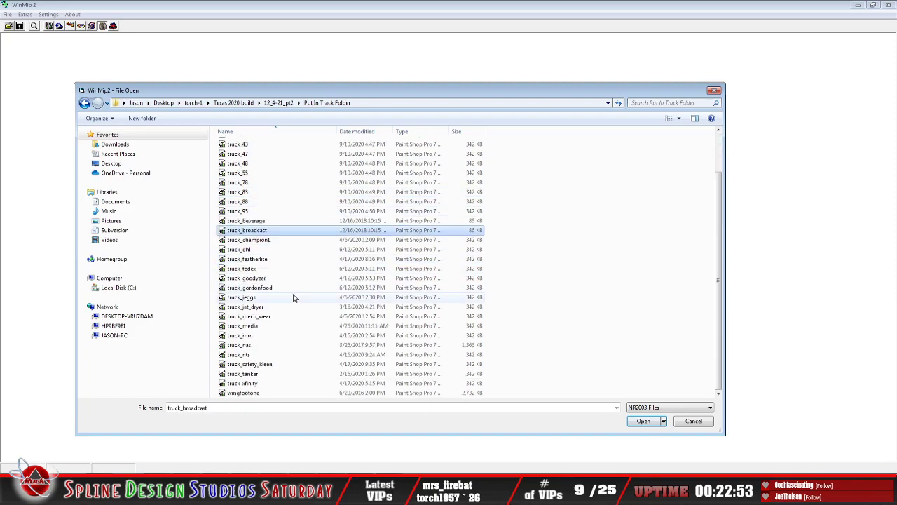
left_click(294, 344)
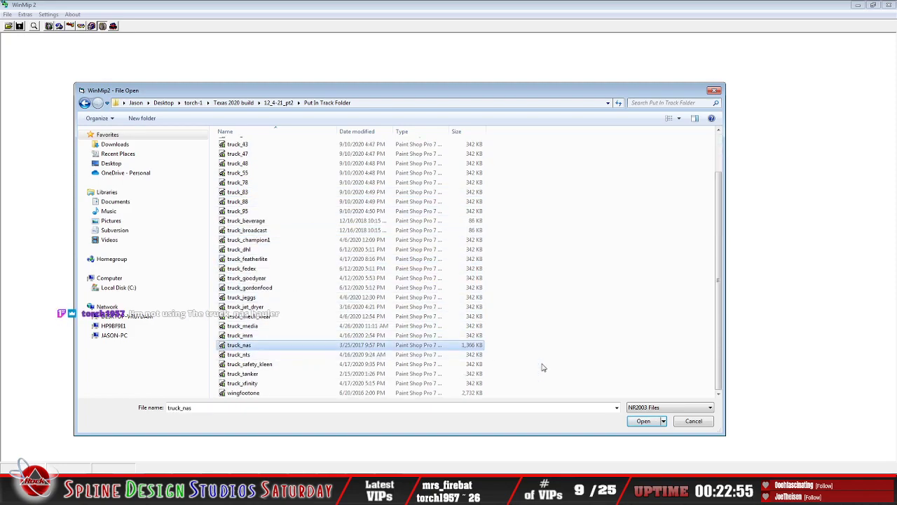
left_click(642, 421)
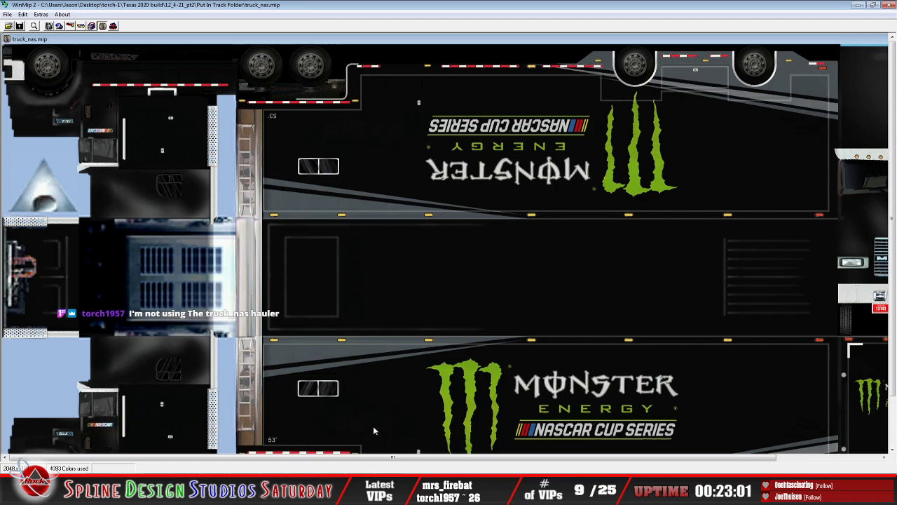
left_click_drag(453, 457, 556, 456)
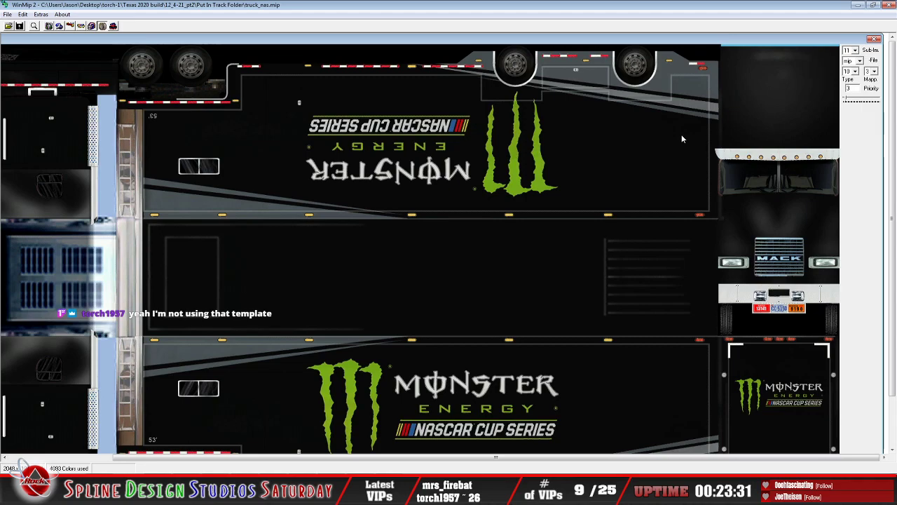
Step: Close the truck_nas texture and exit WinMip2
left_click(7, 14)
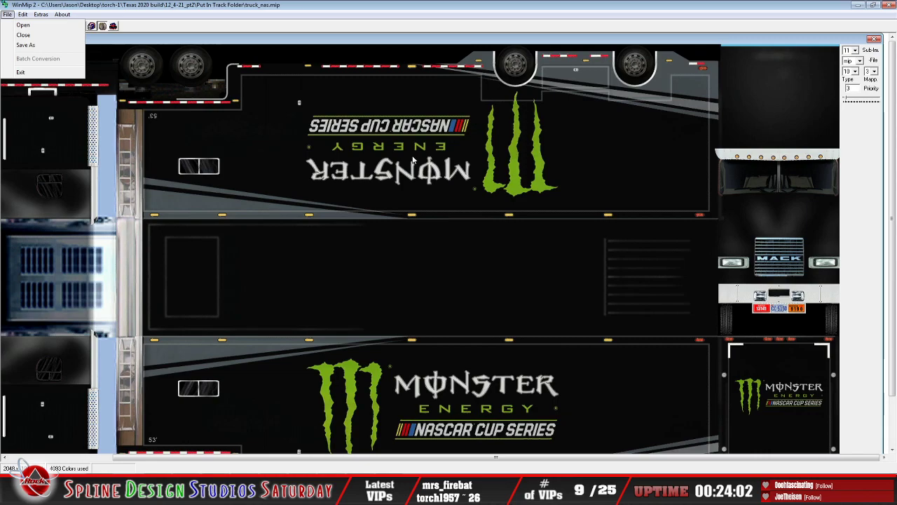
left_click(510, 40)
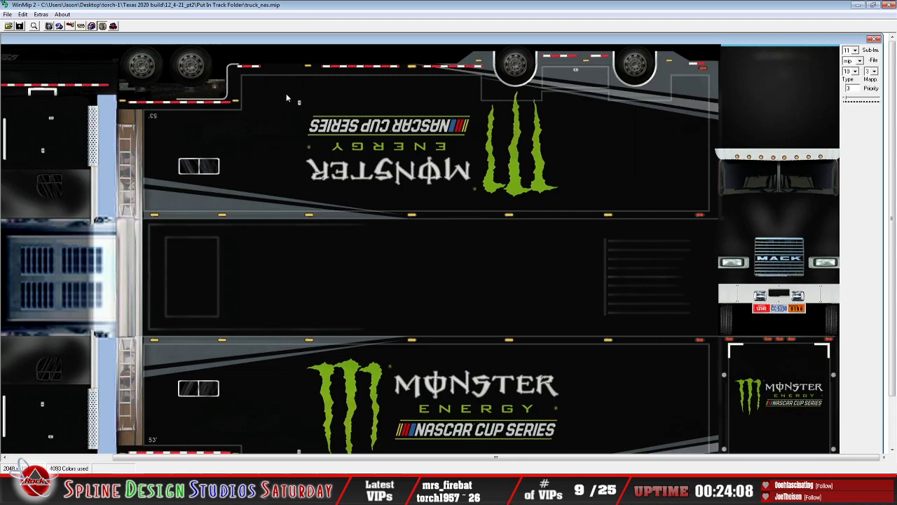
left_click(8, 14)
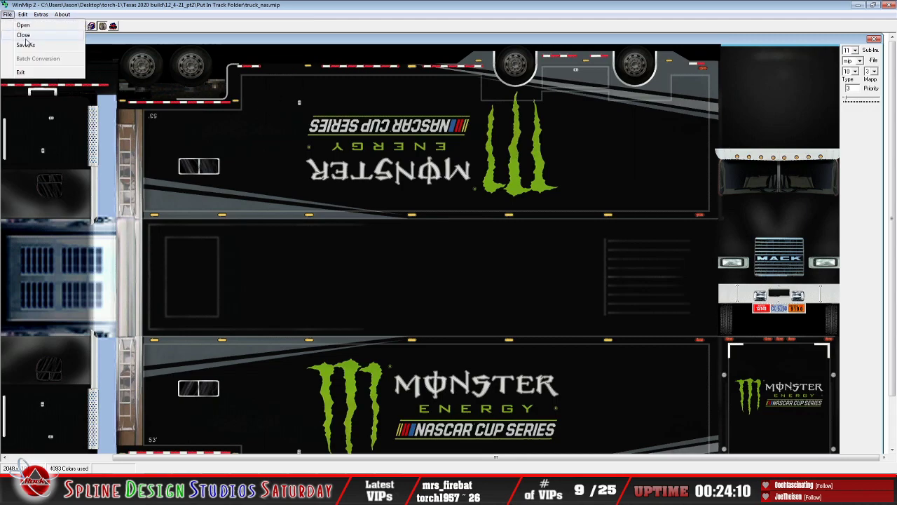
left_click(23, 35)
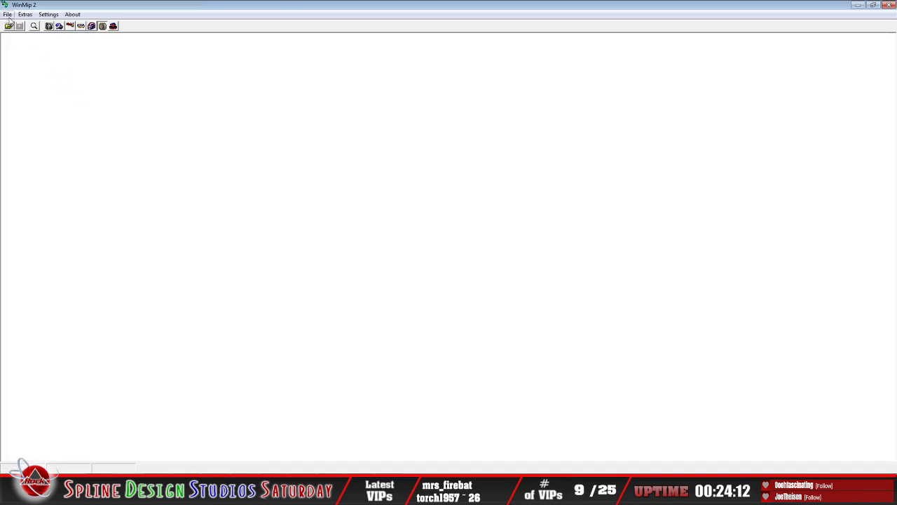
left_click(8, 14)
left_click(34, 73)
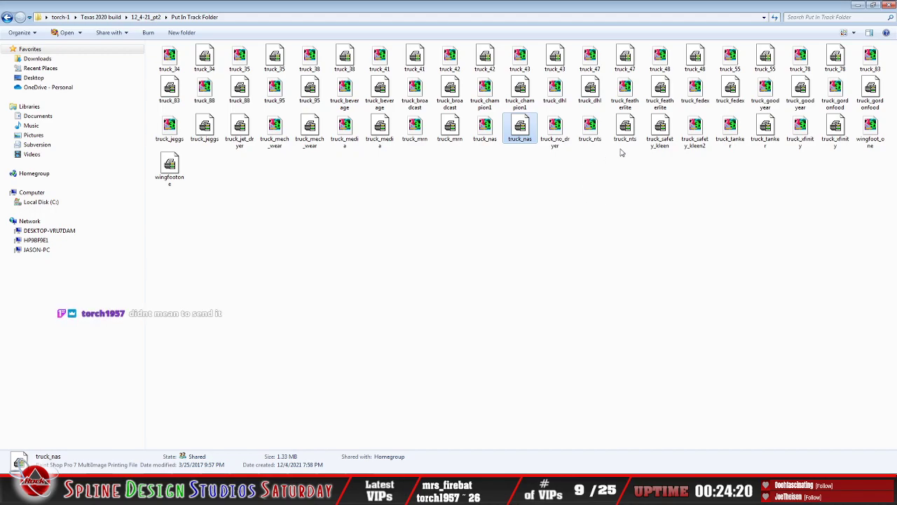
Step: Open the truck_nts object in 3DSimED3, examine the Gander Outdoors hauler's side, and exit 3DSimED3
double_click(590, 127)
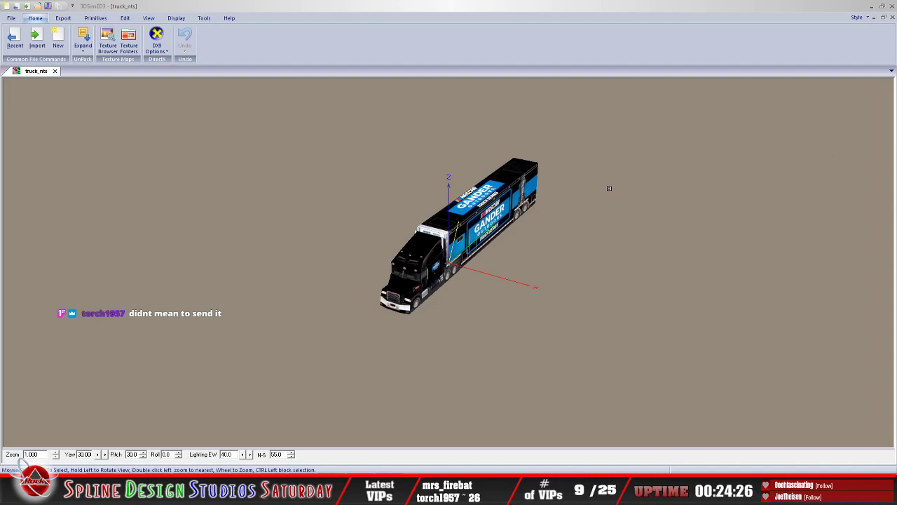
left_click_drag(504, 231, 475, 230)
scroll(473, 233, "up", 3)
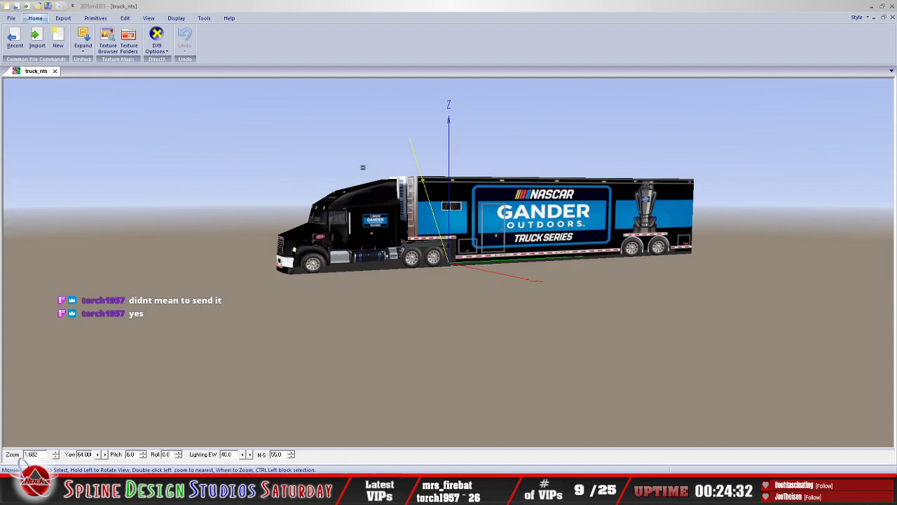
left_click(11, 17)
left_click(207, 272)
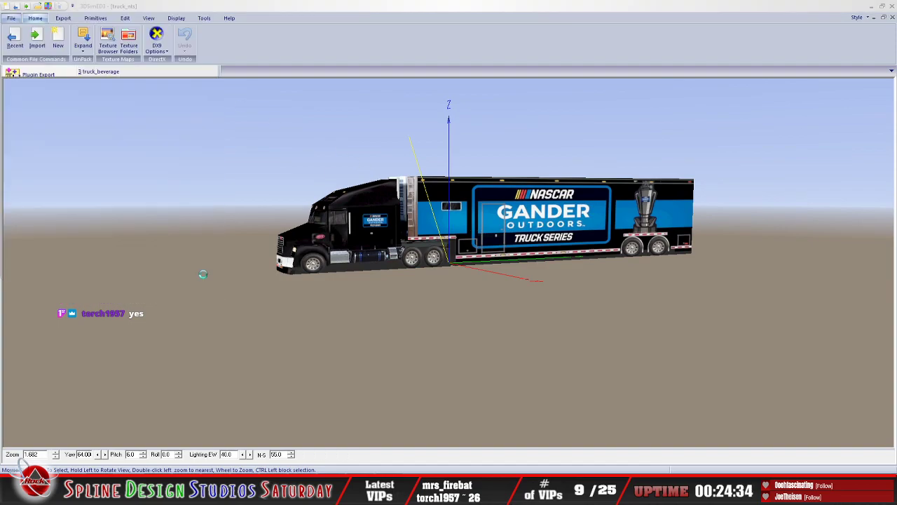
left_click(439, 265)
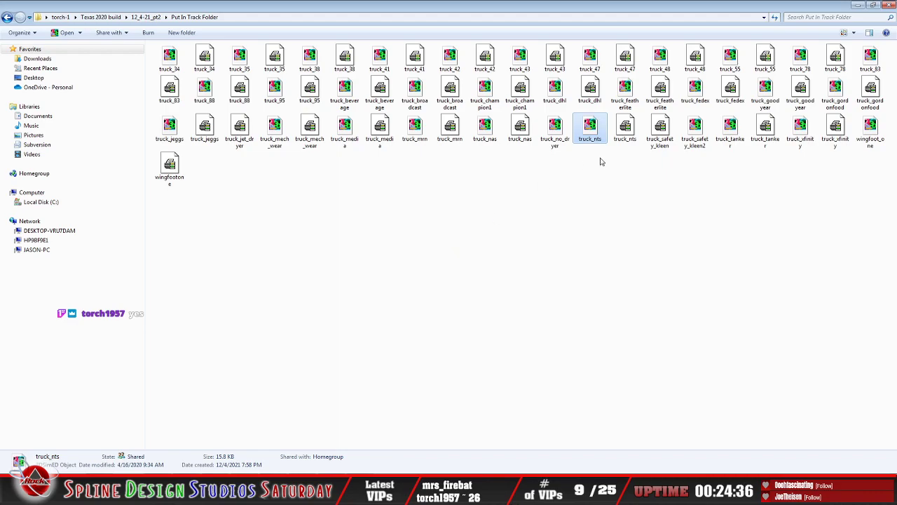
Step: Open the truck_tanker object in 3DSimED3 and examine the Sunoco tanker's full side up close
left_click(626, 129)
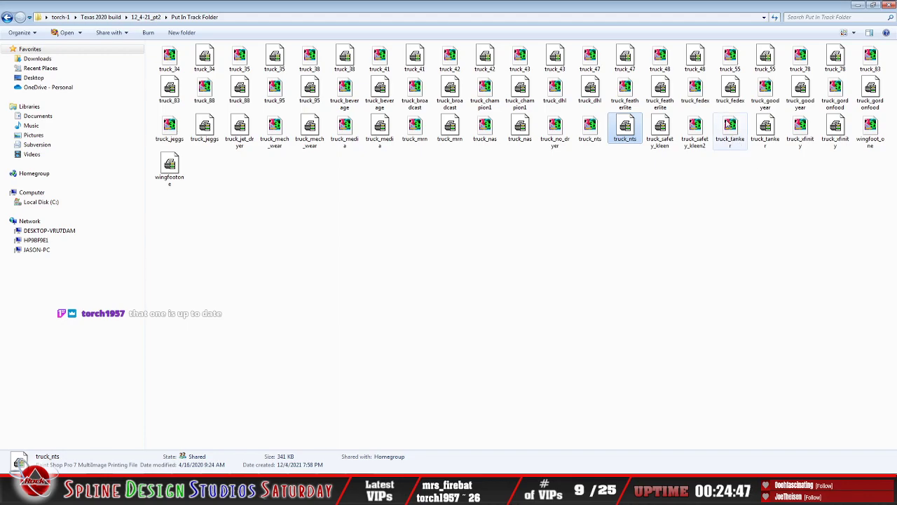
left_click(729, 126)
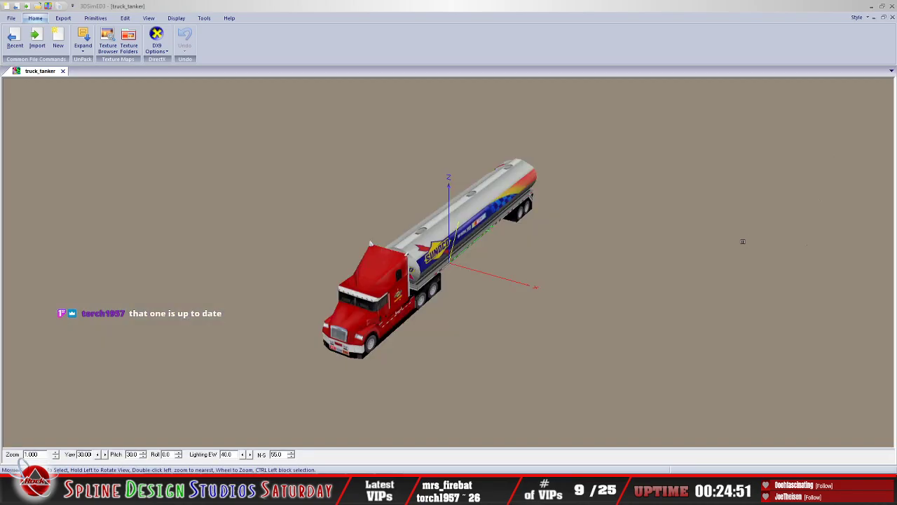
left_click_drag(499, 274, 355, 282)
left_click_drag(336, 280, 405, 282)
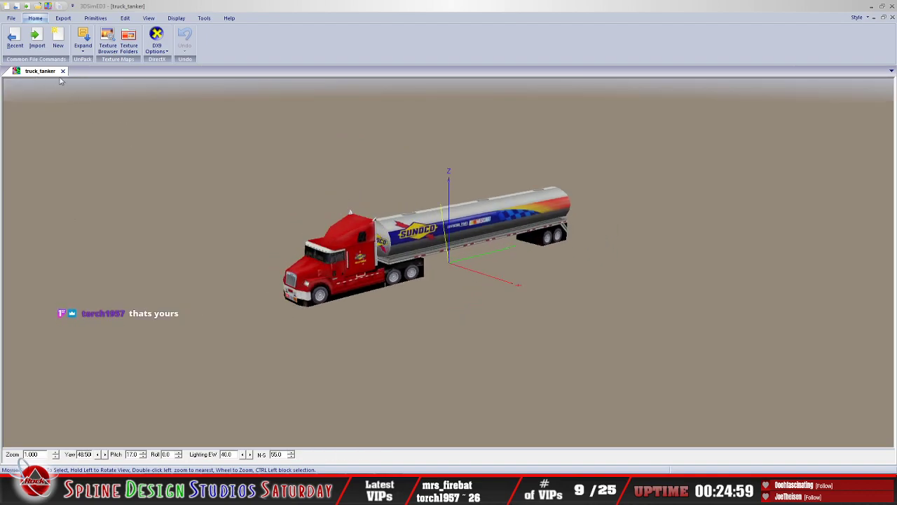
left_click_drag(355, 228, 379, 239)
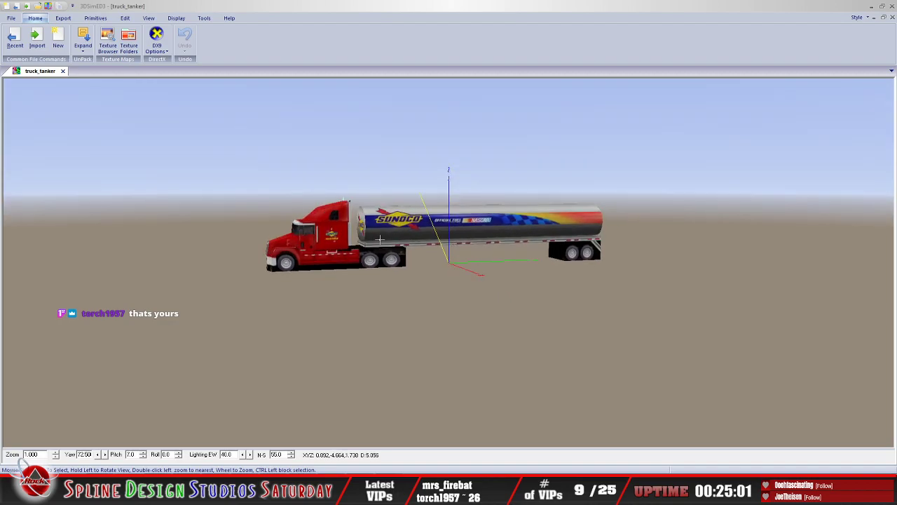
scroll(369, 231, "up", 5)
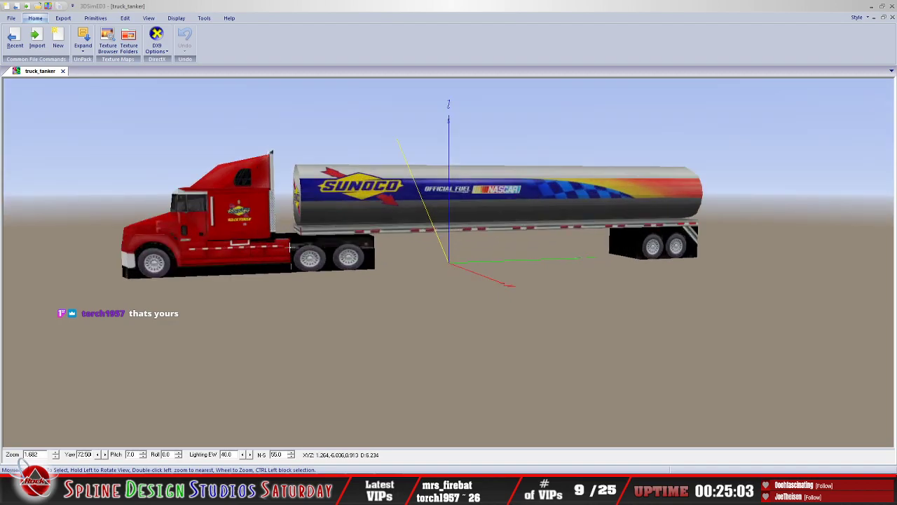
Step: Examine the whole Sunoco tanker at a distance from the front and above
left_click_drag(290, 247, 329, 243)
scroll(328, 244, "down", 4)
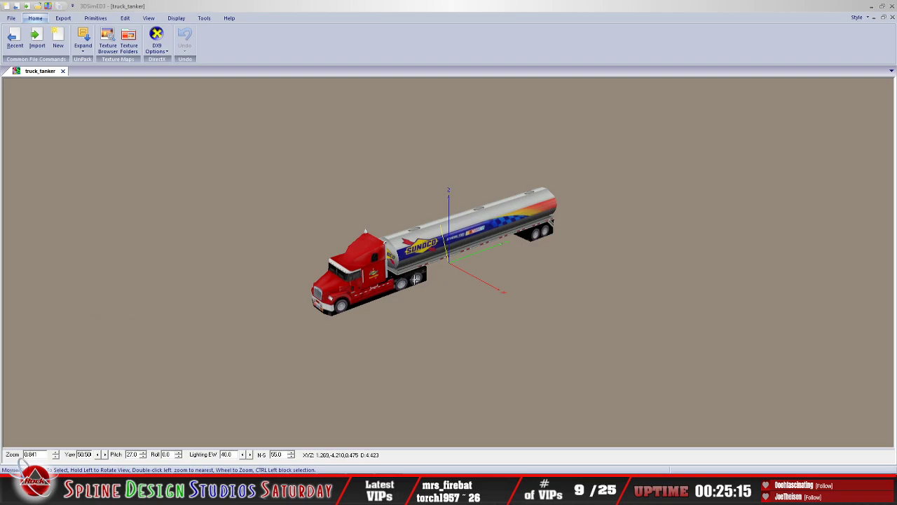
mouse_move(407, 290)
left_mouse_down()
mouse_move(399, 266)
mouse_move(410, 278)
left_mouse_up()
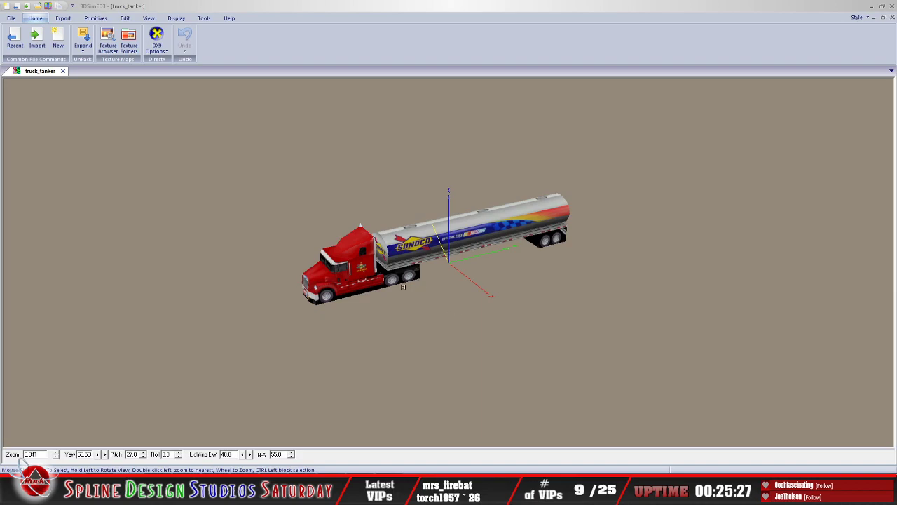
Step: Examine the Sunoco tanker from a lower front angle and exit 3DSimED3
left_click_drag(425, 295, 383, 273)
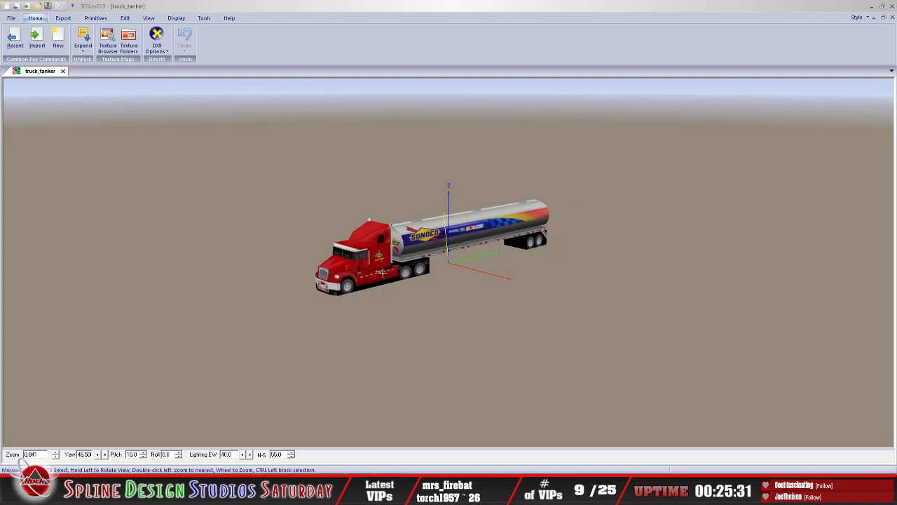
left_click(11, 20)
left_click(210, 274)
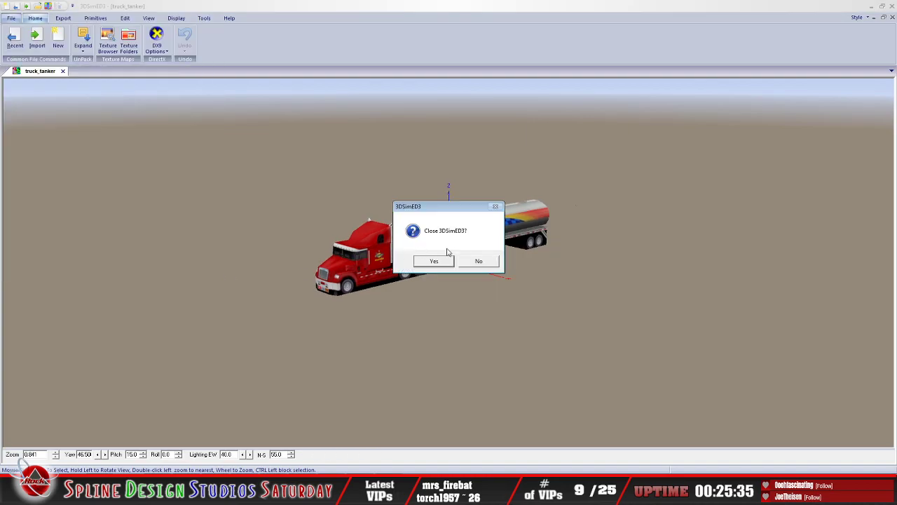
left_click(439, 261)
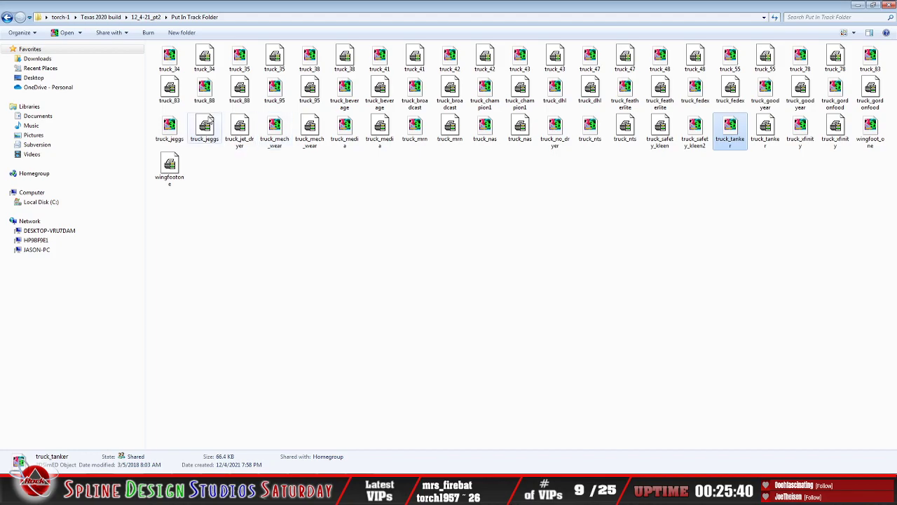
Step: Return to the Texas 2020 build folder and open the Put In Track Folder inside 12_4-21_pt1
left_click(7, 17)
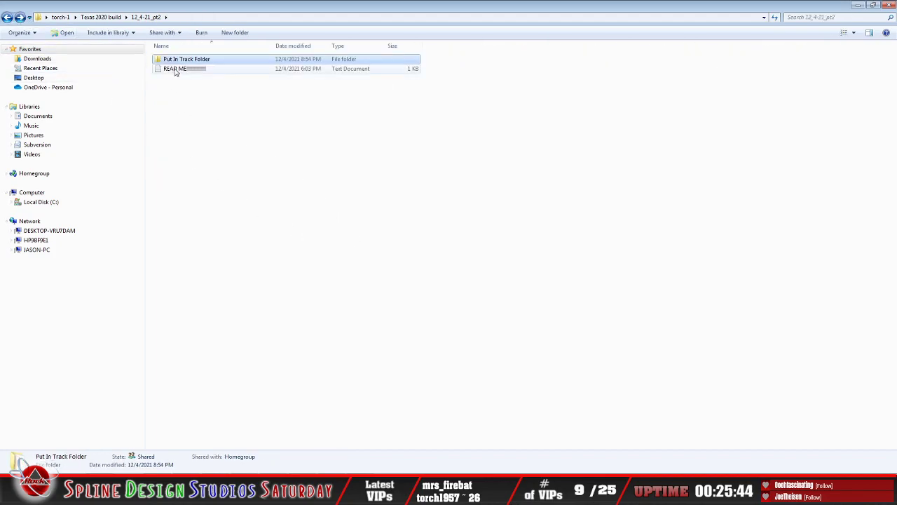
left_click(7, 17)
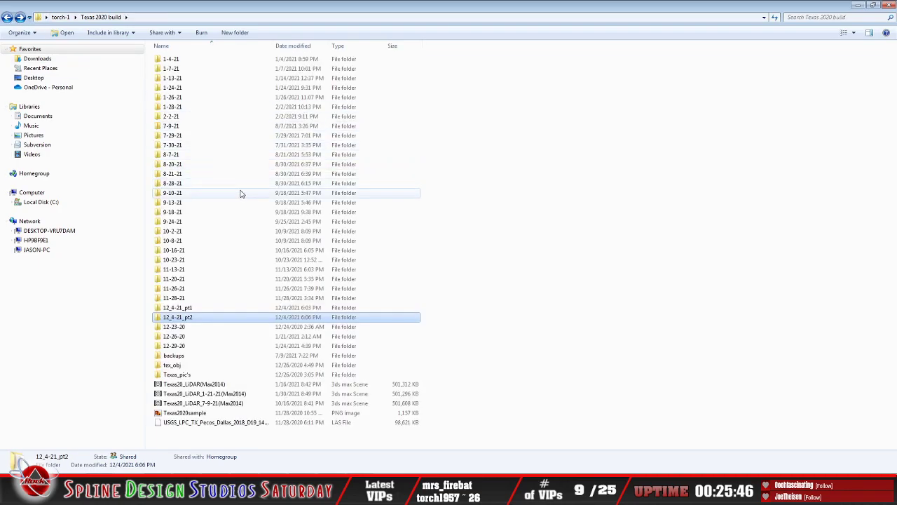
double_click(186, 309)
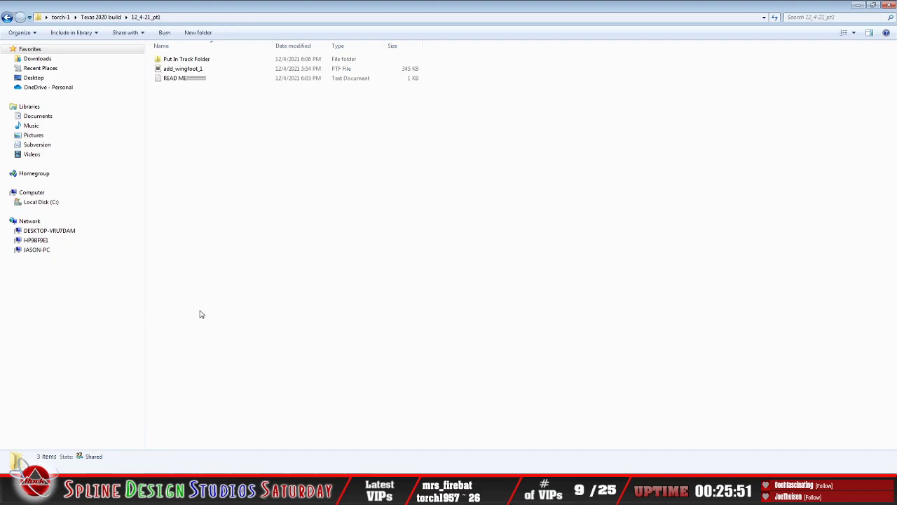
double_click(188, 61)
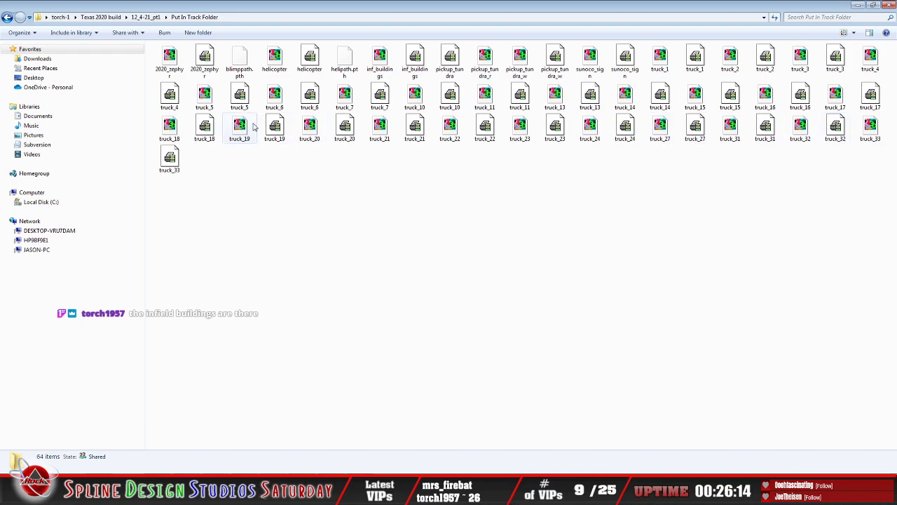
Step: Open the 2020_zephyr object in 3DSimED3, examine the motorhome's side and front, and exit 3DSimED3
left_click(171, 66)
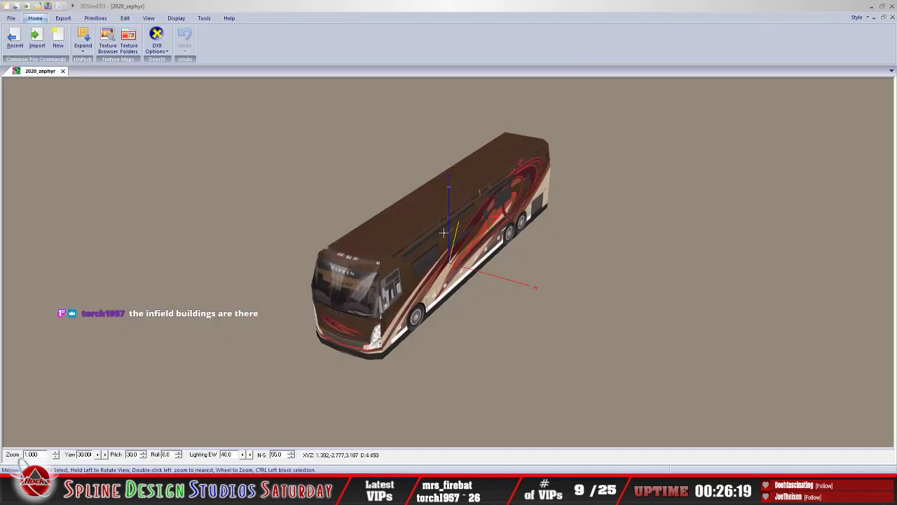
left_click_drag(443, 232, 426, 227)
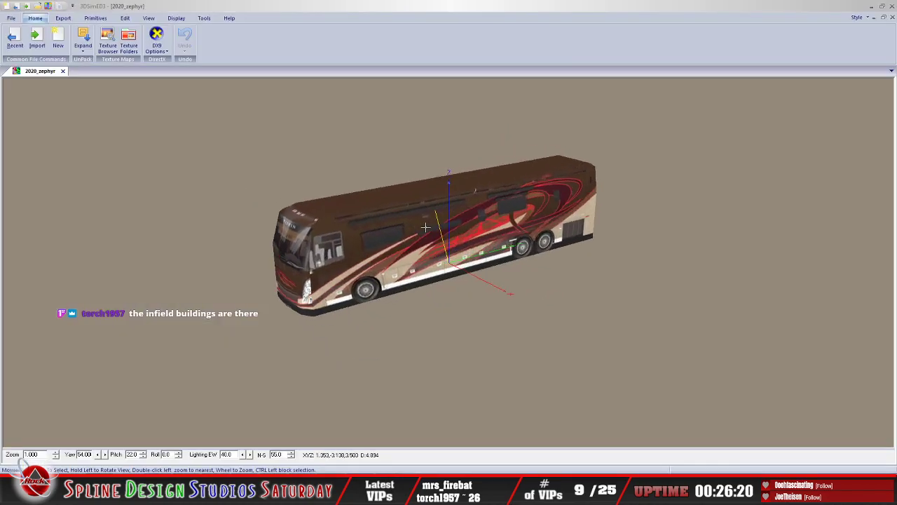
left_click(11, 18)
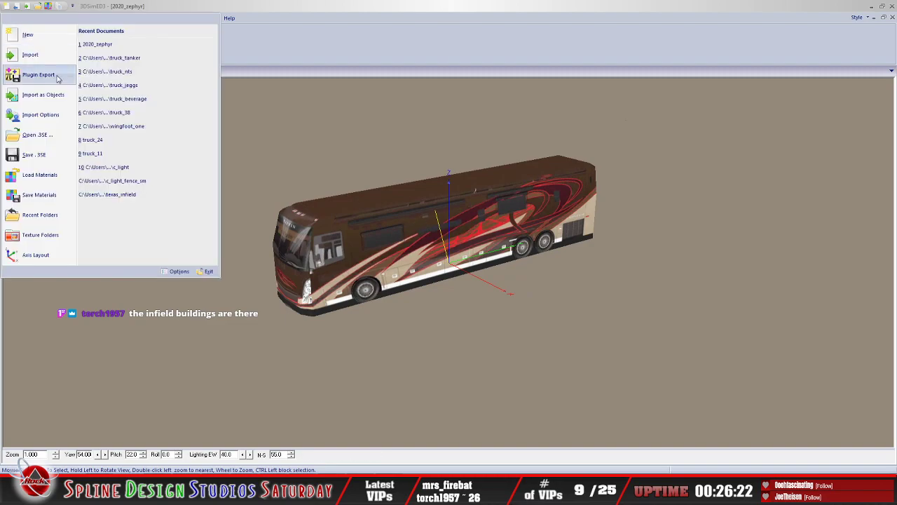
left_click(214, 273)
left_click(435, 260)
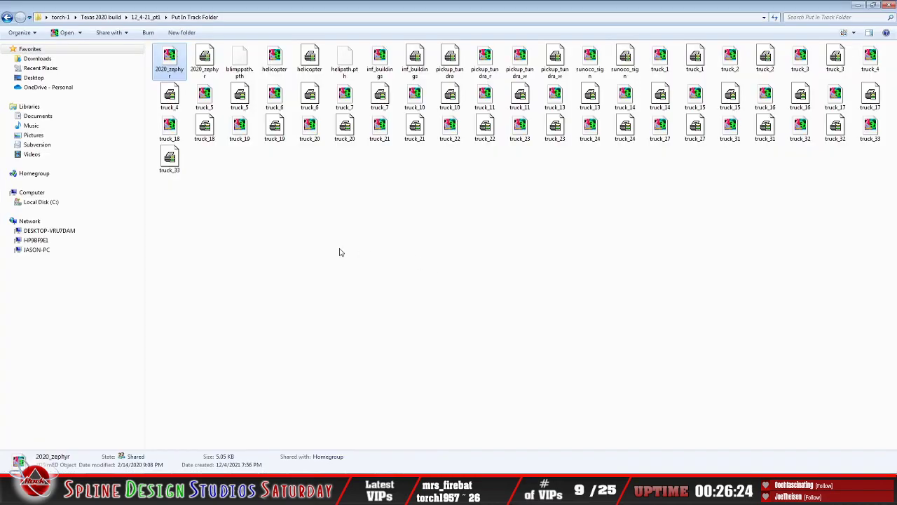
left_click(204, 73)
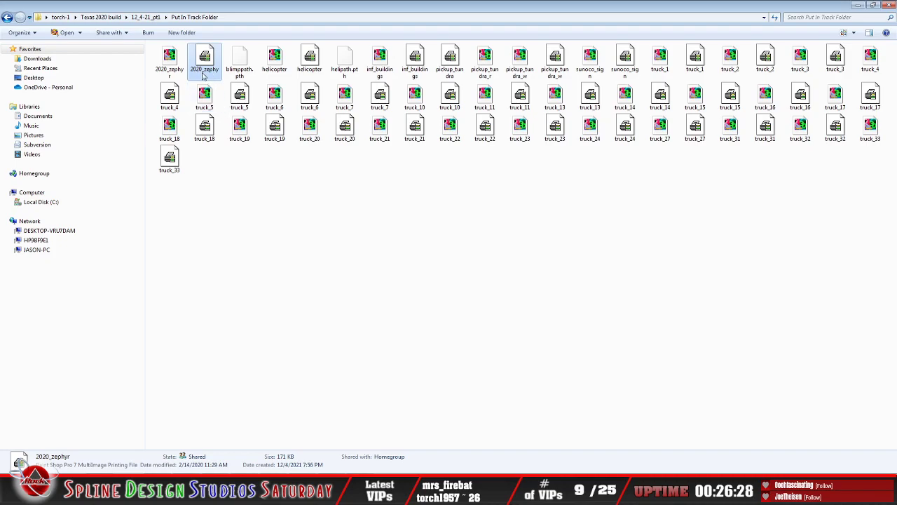
left_click(7, 17)
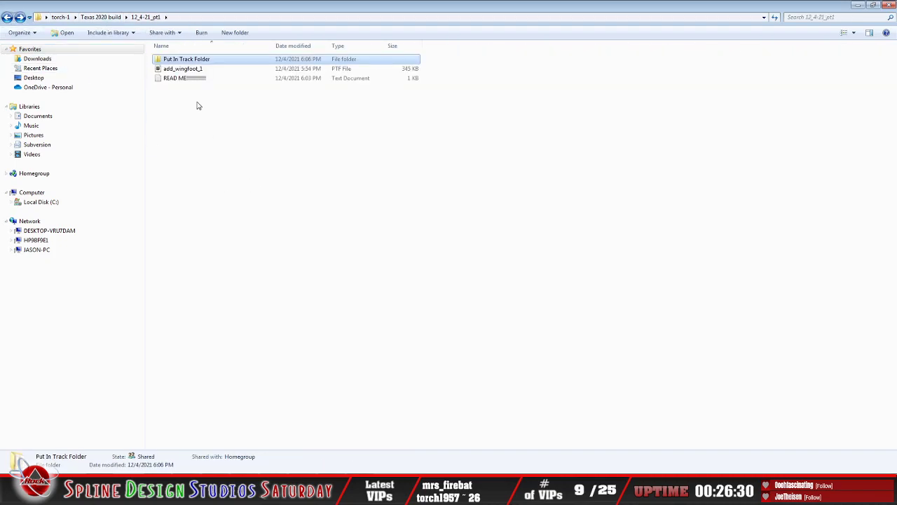
double_click(188, 61)
left_click(171, 73)
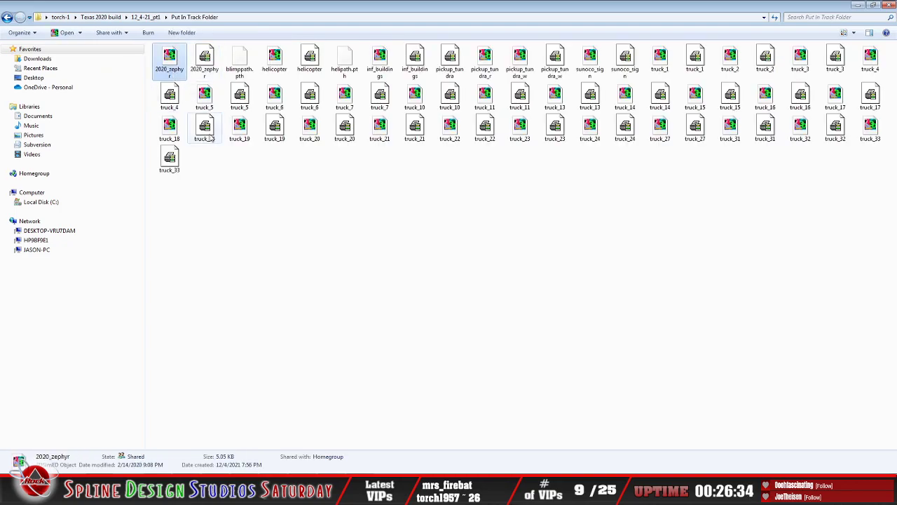
left_click(225, 176)
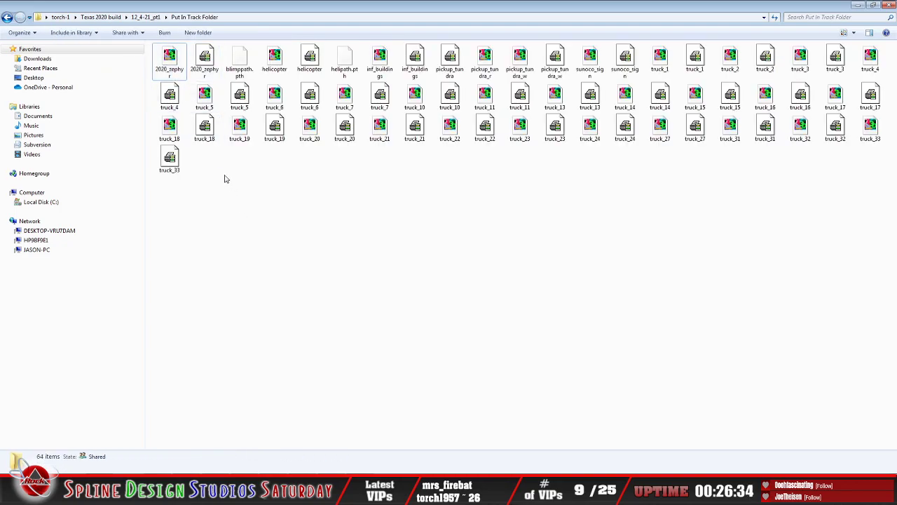
left_click(174, 64)
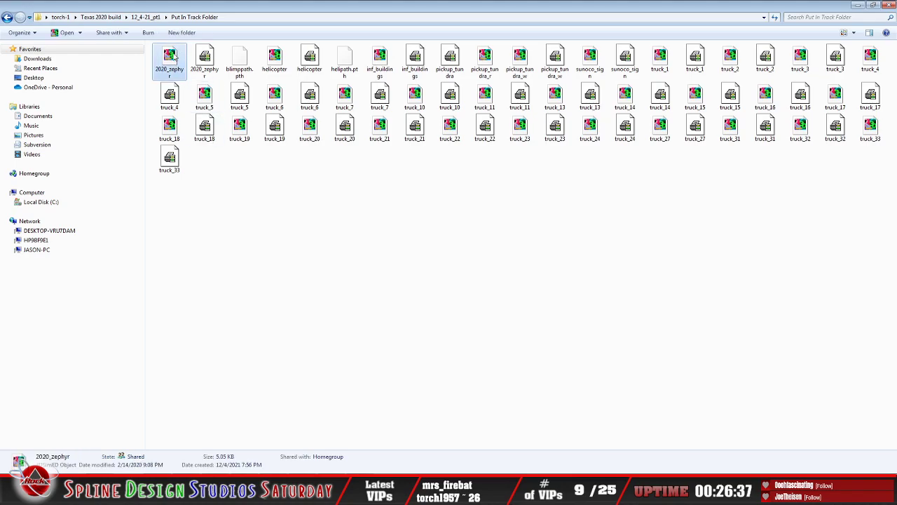
left_click(203, 102)
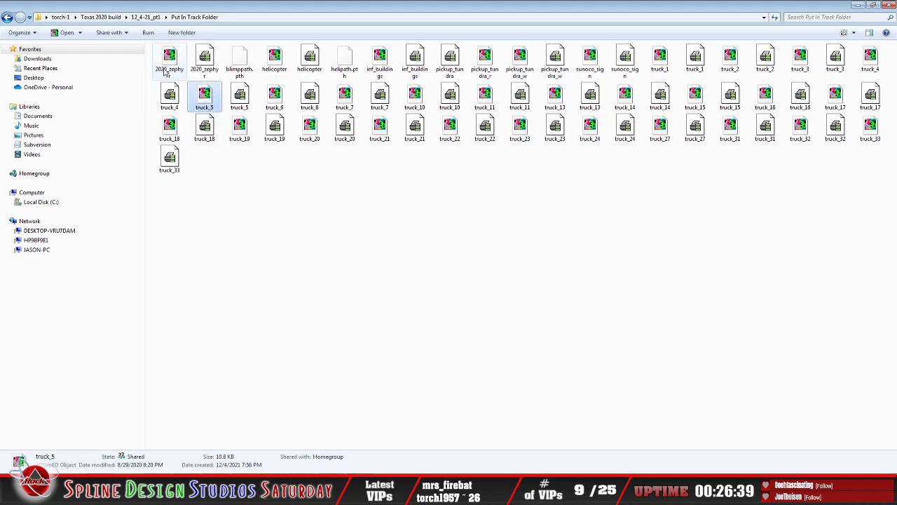
left_click(173, 65)
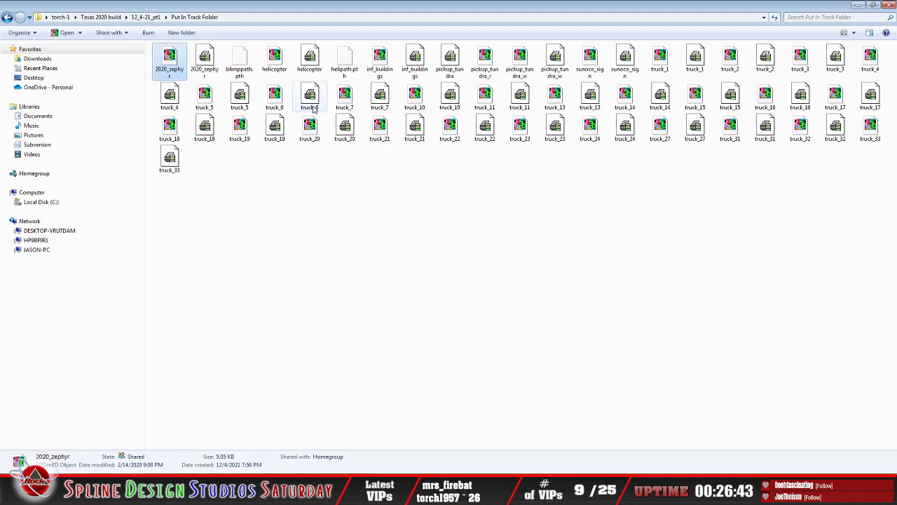
left_click(280, 103)
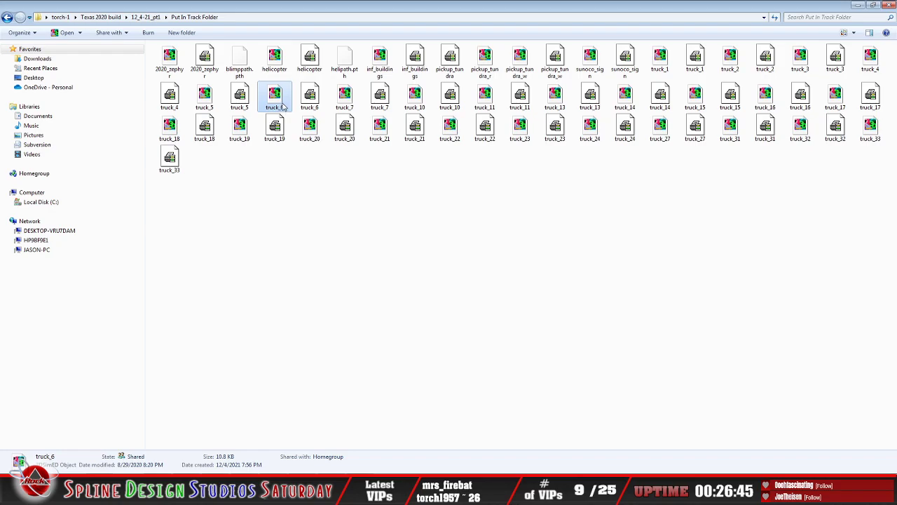
left_click(173, 66)
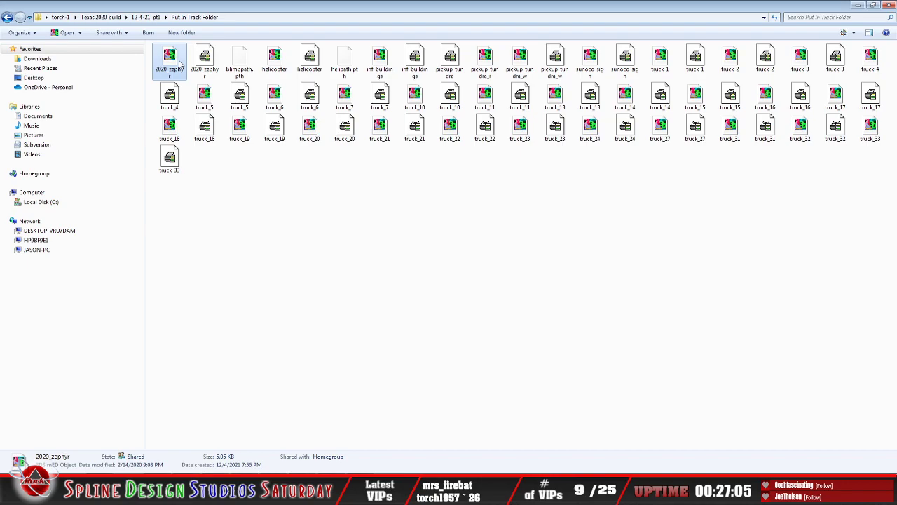
left_click(197, 66)
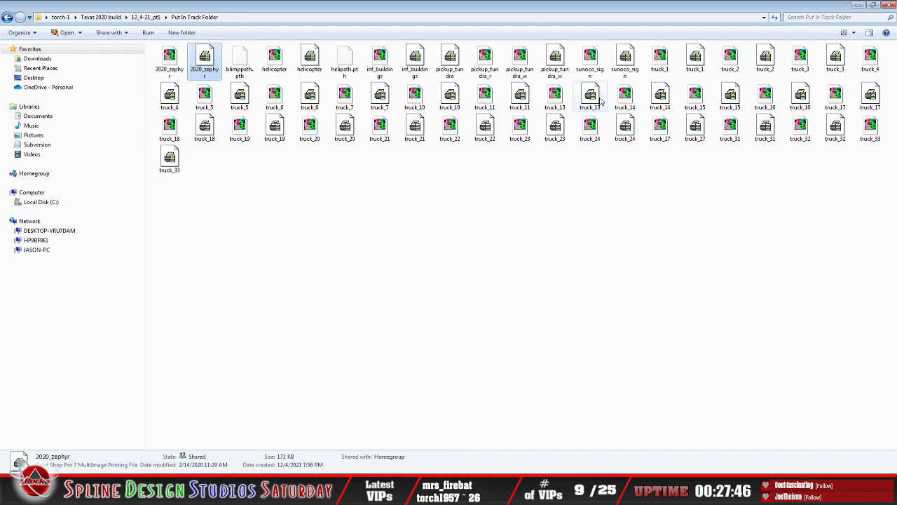
Step: Open the sunoco_sign object in 3DSimED3 and examine the Sunoco sign's face and arrow straight on
left_click(590, 59)
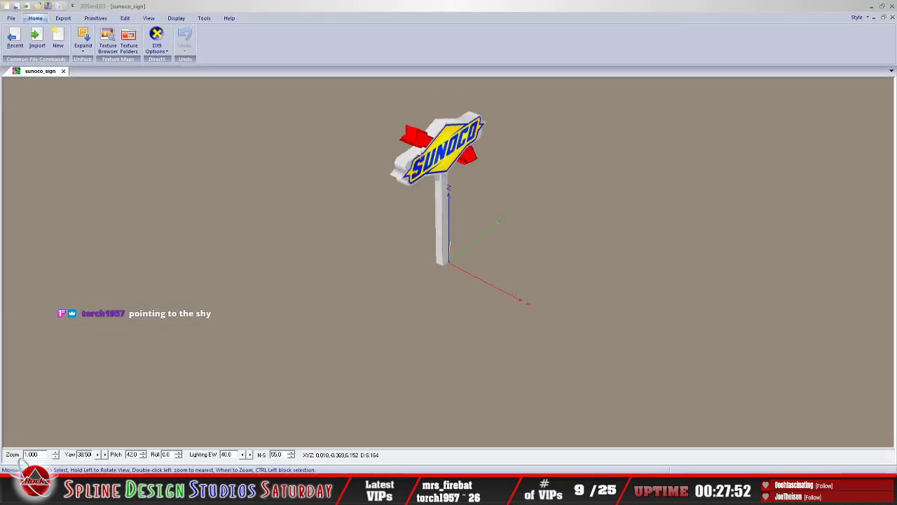
left_click_drag(490, 221, 657, 219)
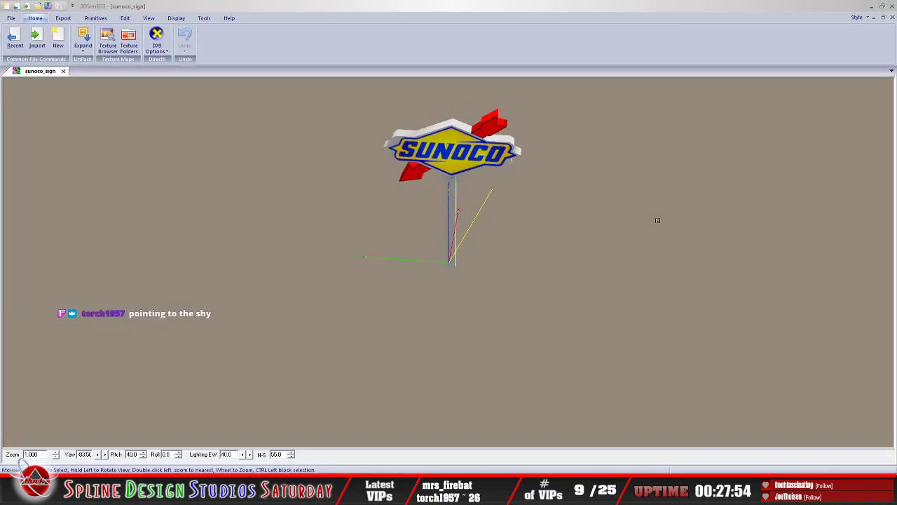
left_click_drag(426, 166, 467, 160)
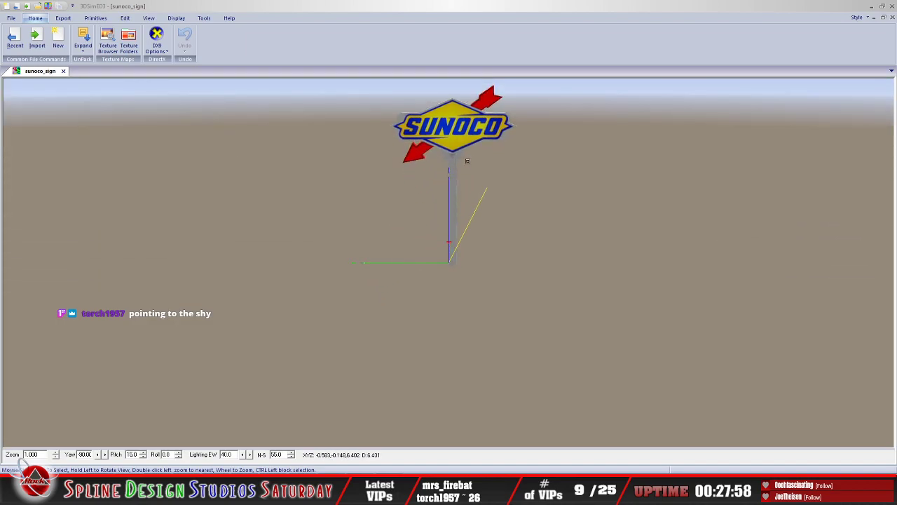
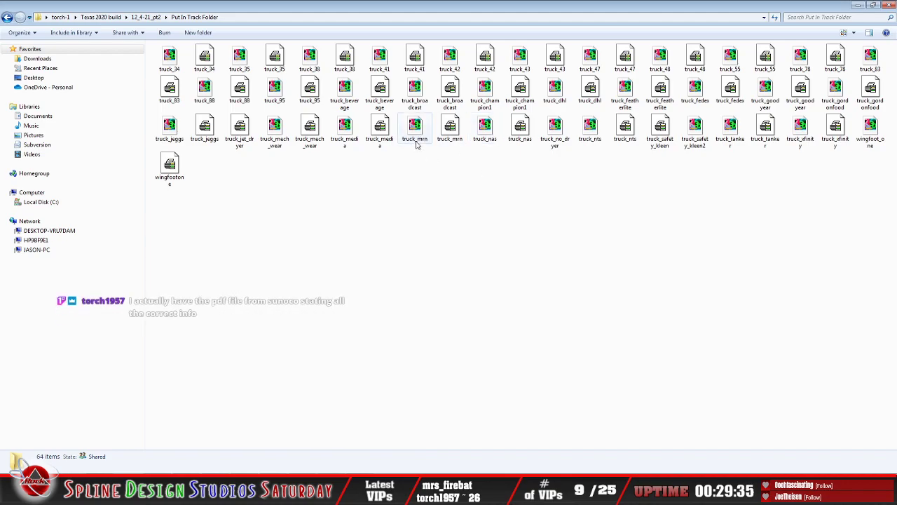
Step: Open the truck_mrn object, examine the MRN hauler's side, close the object and exit 3DSimED3
double_click(414, 128)
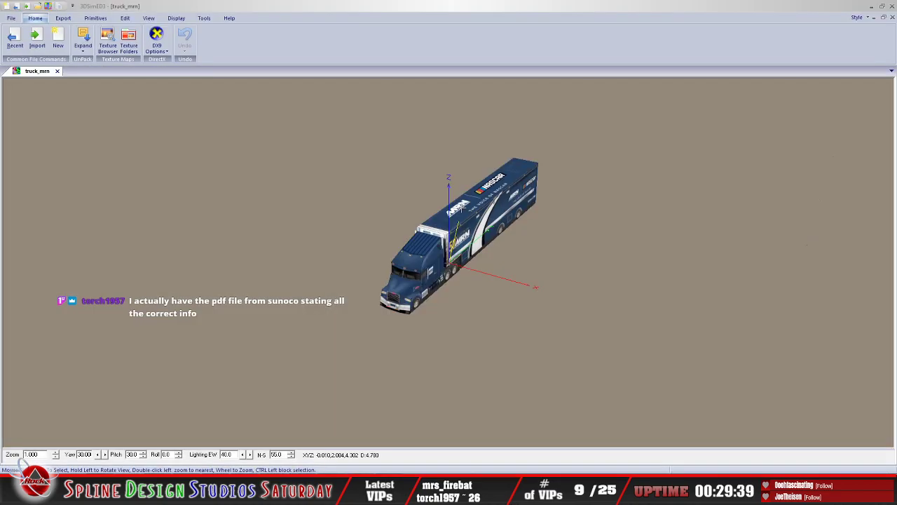
left_click_drag(481, 208, 449, 210)
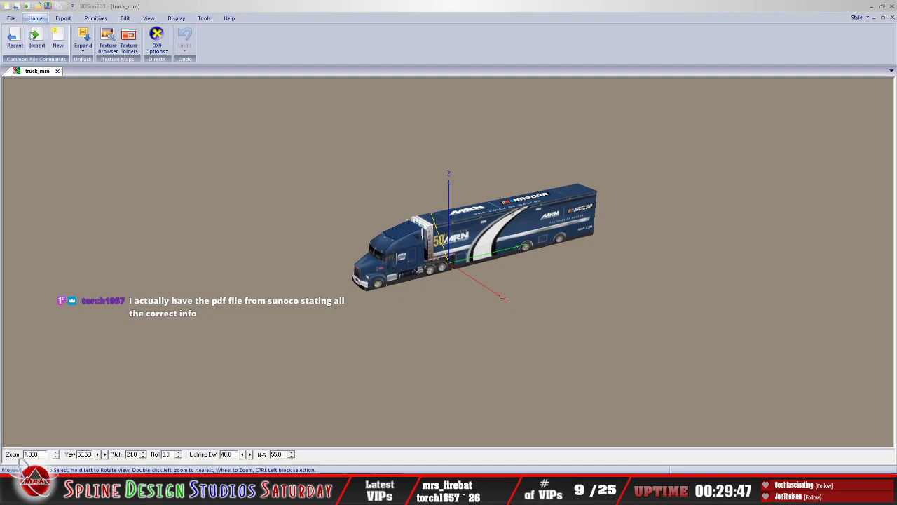
left_click(59, 71)
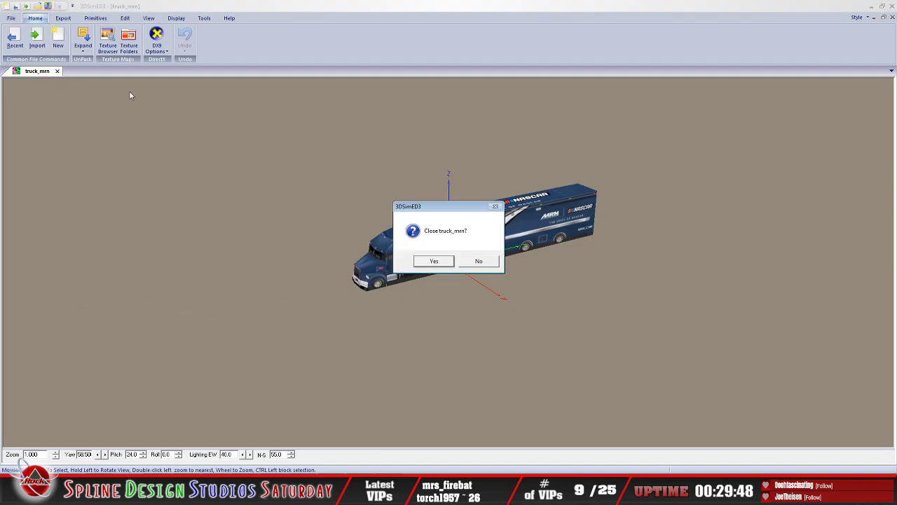
left_click(424, 265)
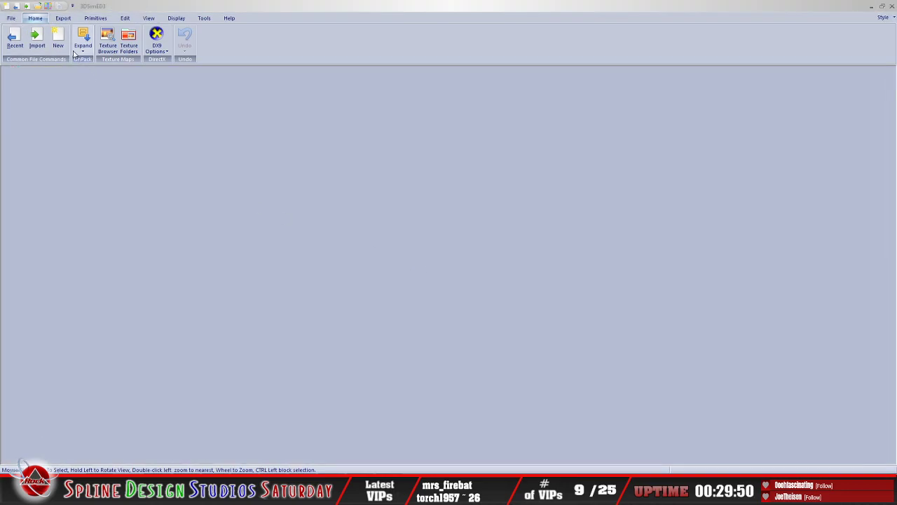
left_click(11, 19)
left_click(214, 274)
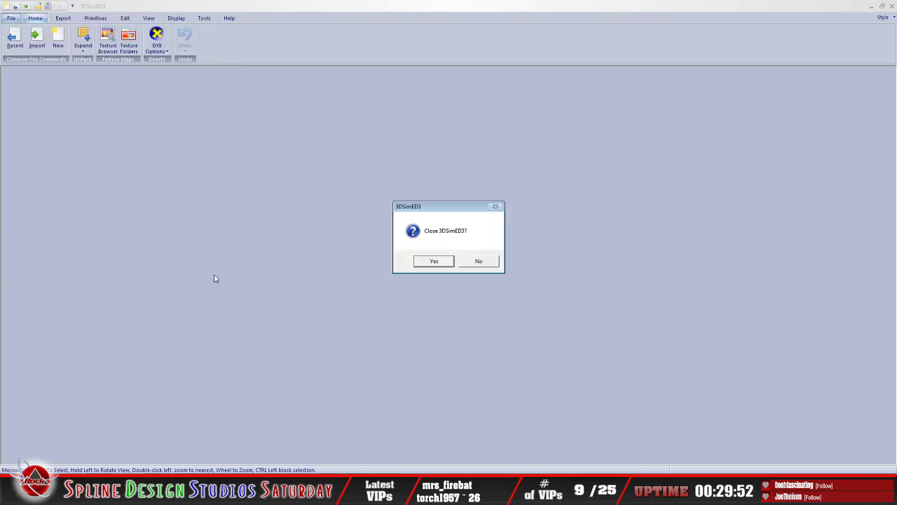
left_click(435, 262)
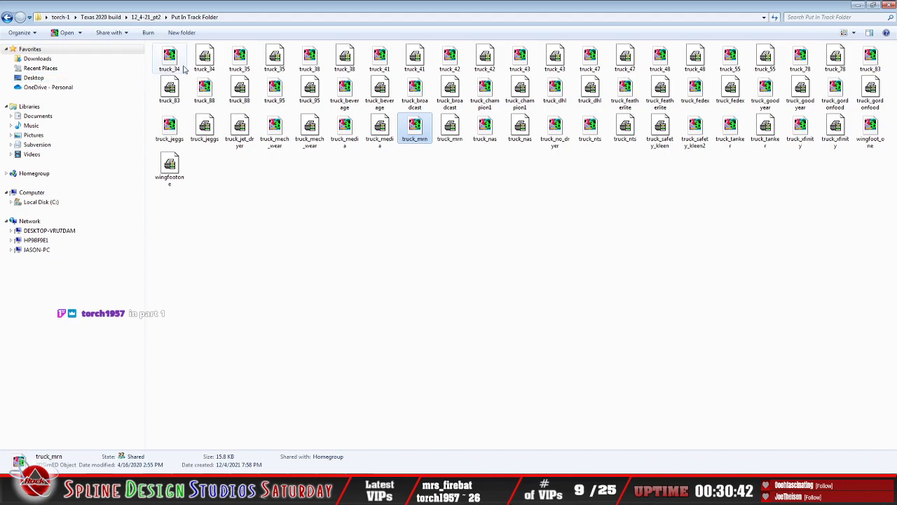
Step: Go back to the Texas 2020 build folder and open 12_4-21_pt1's Put In Track Folder
left_click(7, 17)
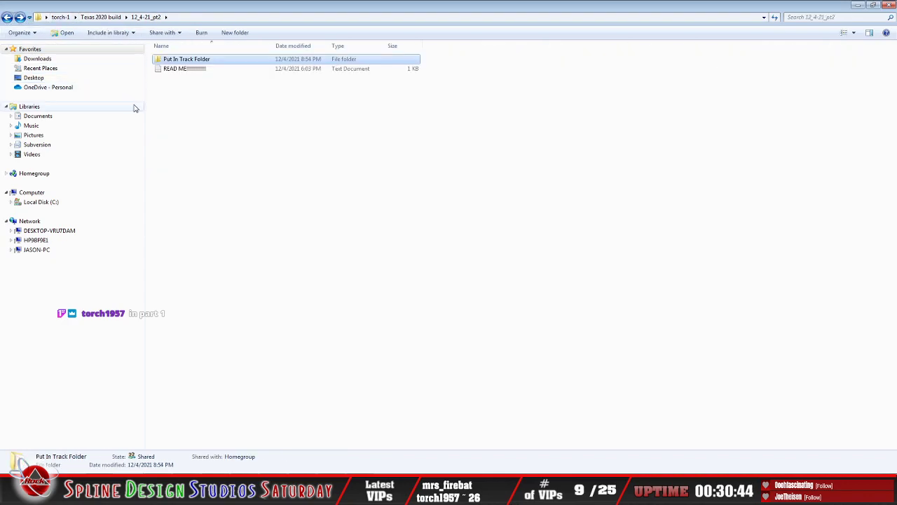
left_click(7, 18)
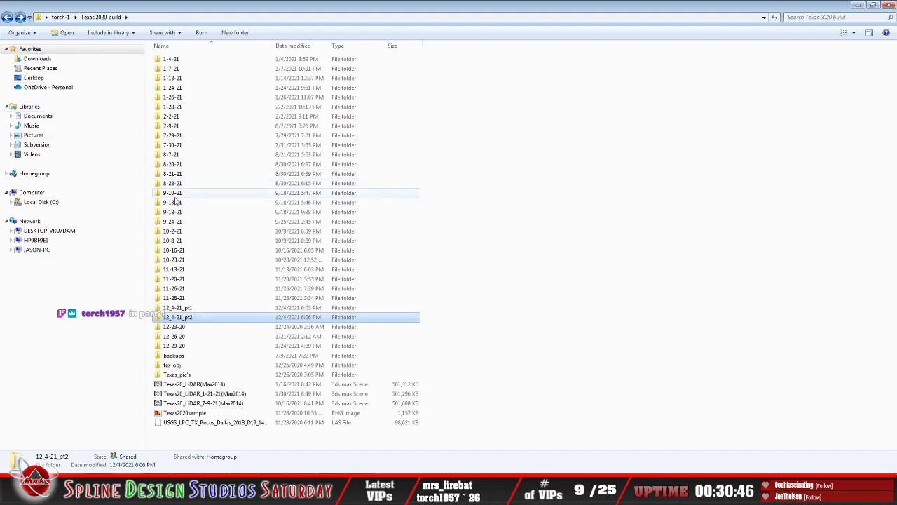
double_click(188, 309)
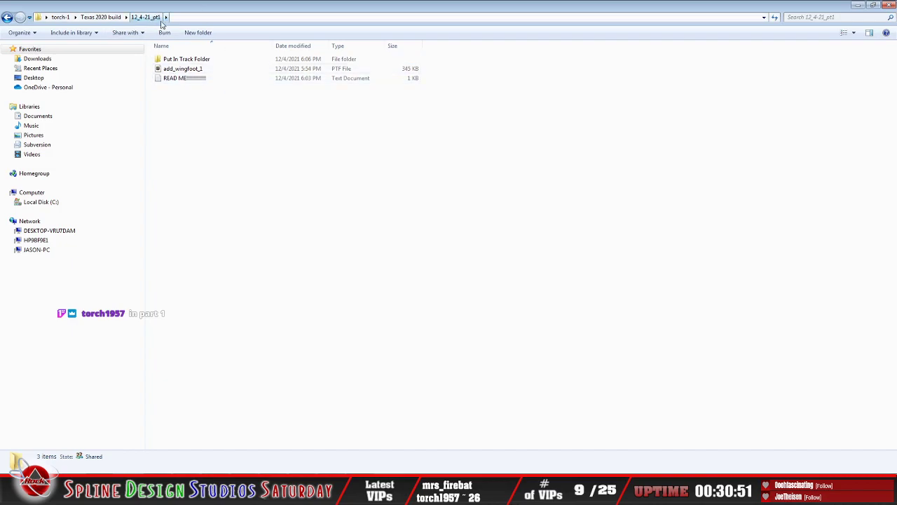
double_click(185, 60)
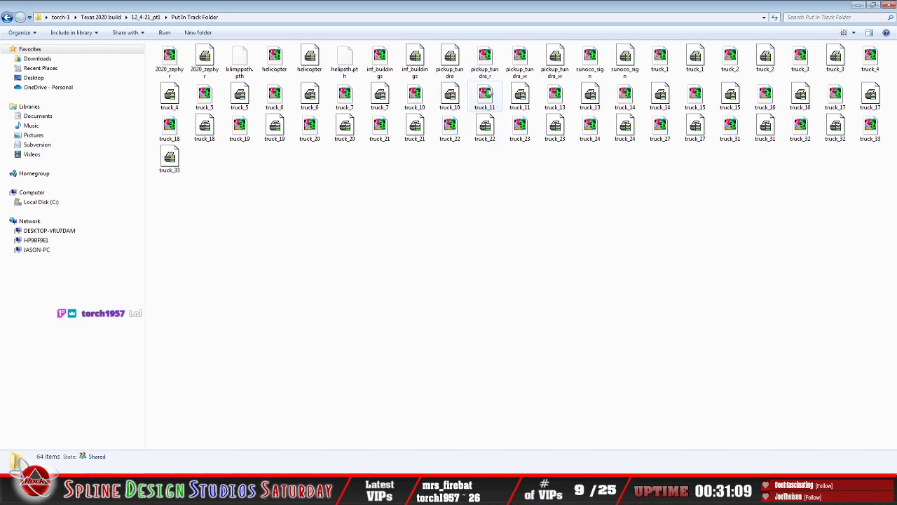
Step: Open the pickup_tundra_r object in 3DSimED3, examine the red pickup's front and side, and exit 3DSimED3
left_click(485, 62)
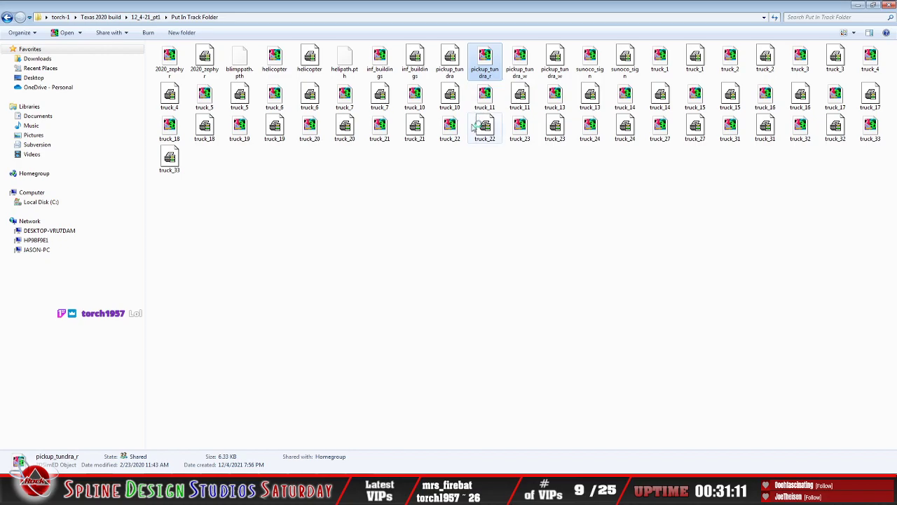
key("Return")
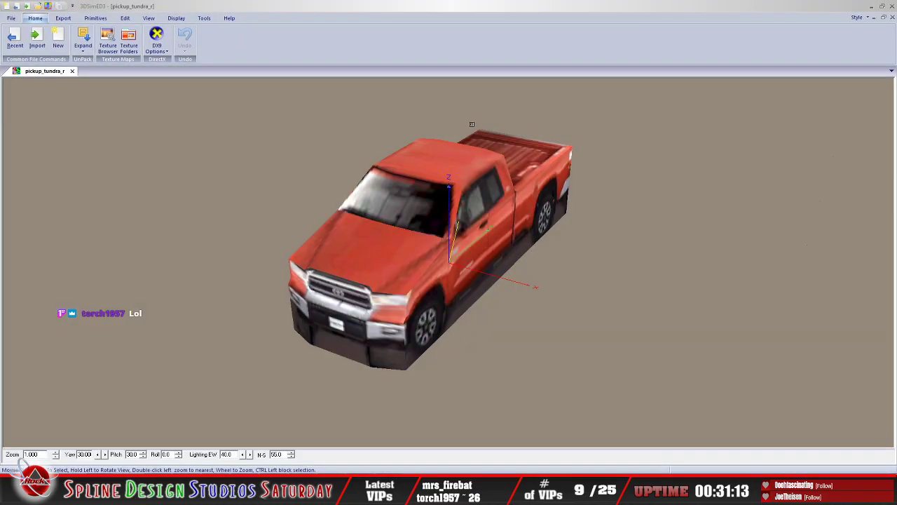
mouse_move(429, 205)
left_mouse_down()
mouse_move(377, 191)
mouse_move(418, 199)
left_mouse_up()
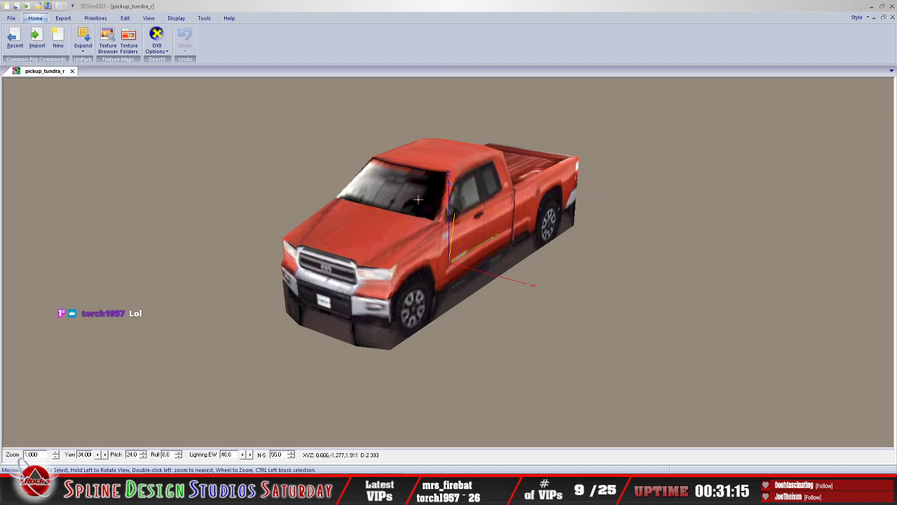
left_click(13, 20)
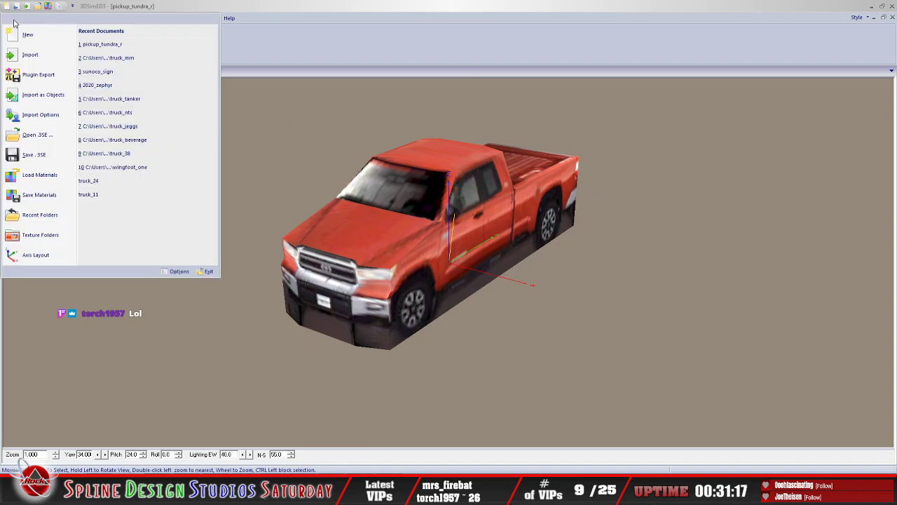
left_click(208, 271)
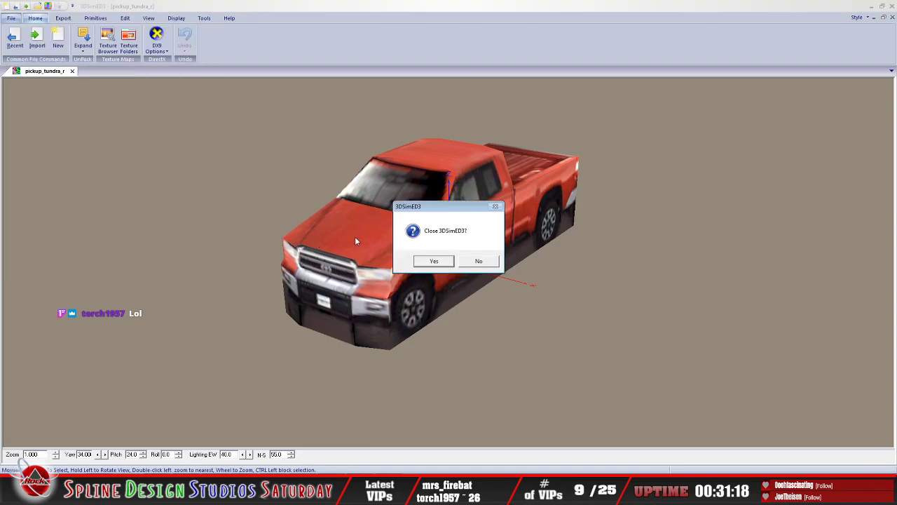
left_click(429, 261)
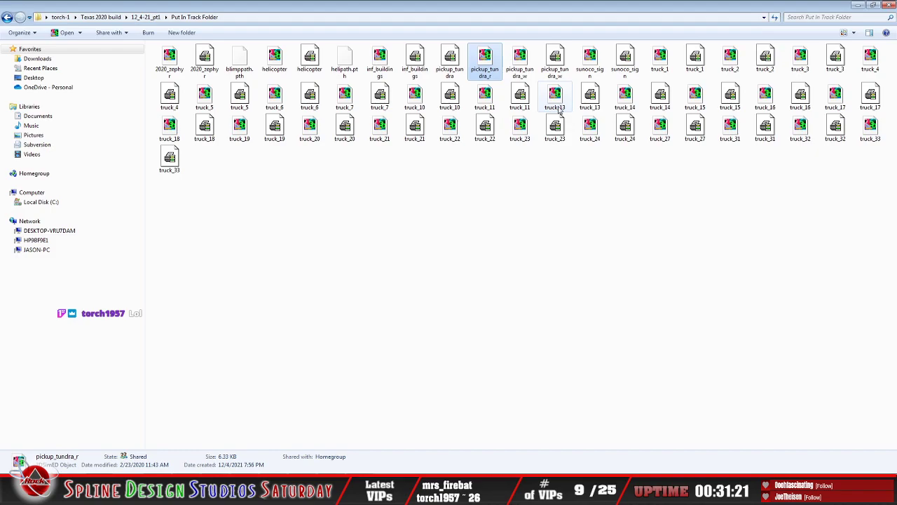
Step: Open the pickup_tundra_w object in 3DSimED3, examine the white pickup from a lower angle, and exit 3DSimED3
left_click(582, 68)
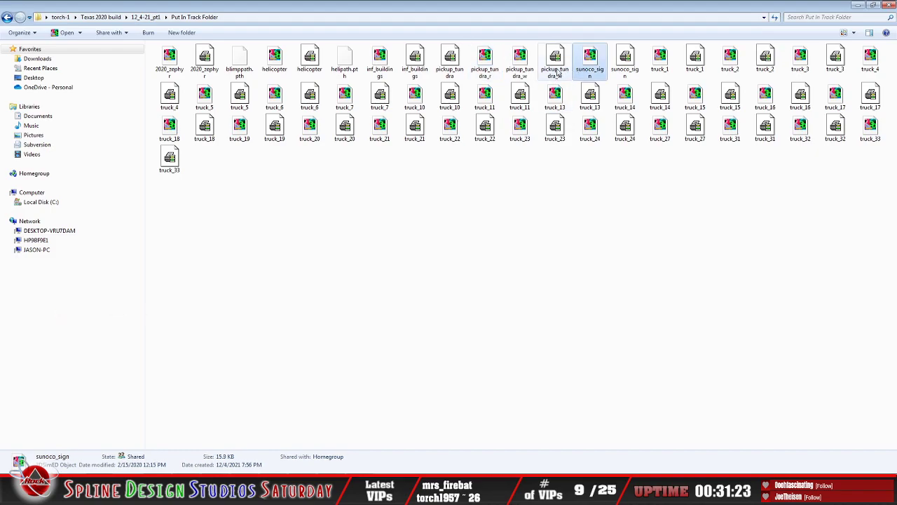
double_click(519, 63)
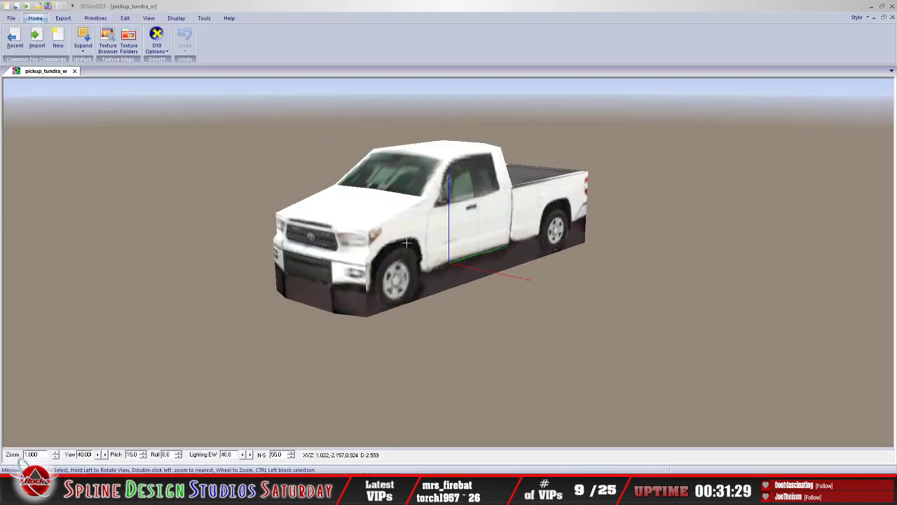
left_click(14, 19)
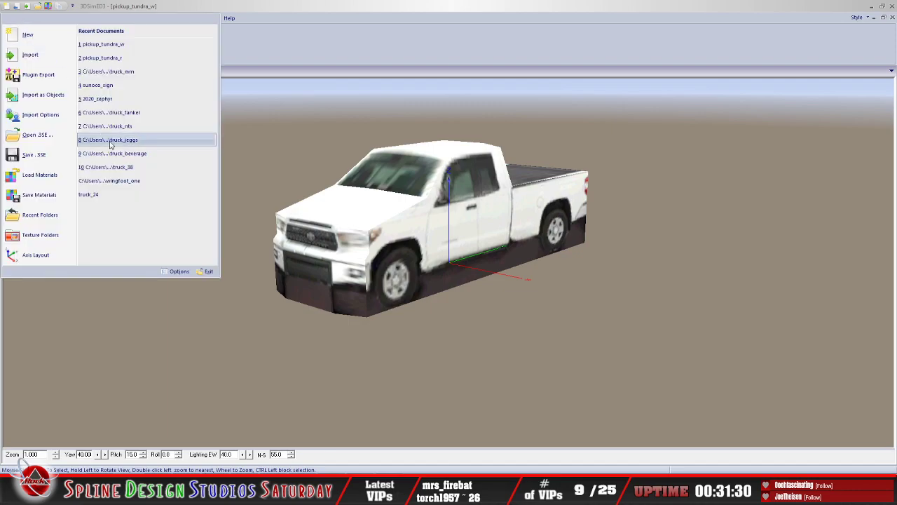
left_click(209, 269)
left_click(429, 261)
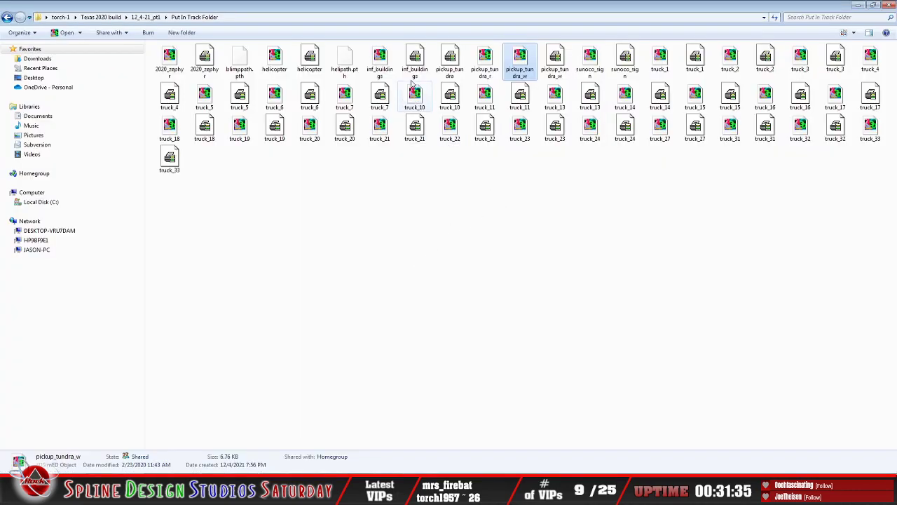
Step: Open the inf_buildings object in 3DSimED3 and survey the layout of the infield buildings from several angles
left_click(388, 73)
double_click(388, 71)
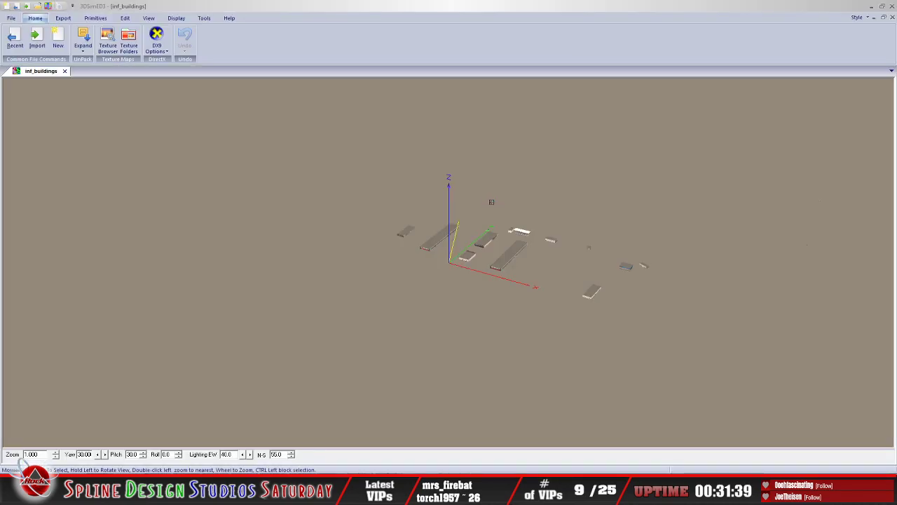
left_click_drag(531, 250, 441, 273)
scroll(475, 263, "up", 5)
scroll(449, 269, "up", 2)
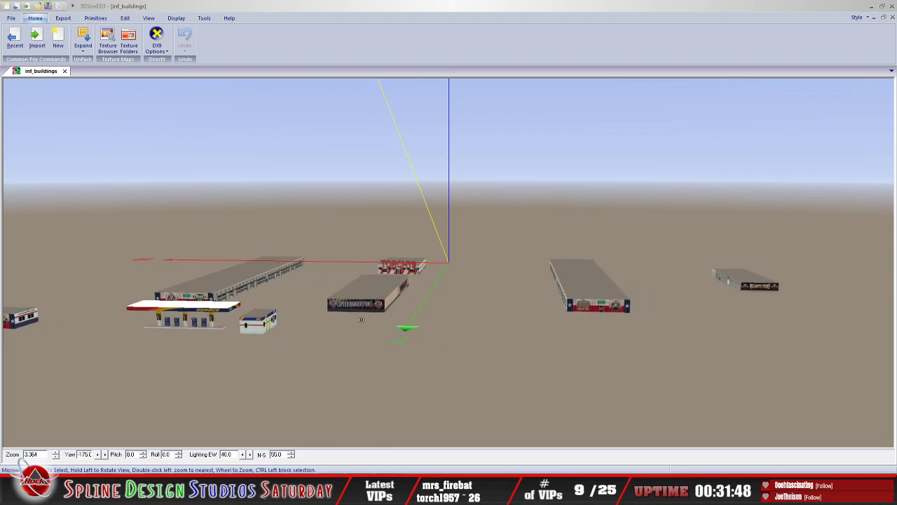
left_click_drag(365, 317, 399, 309)
scroll(399, 309, "down", 3)
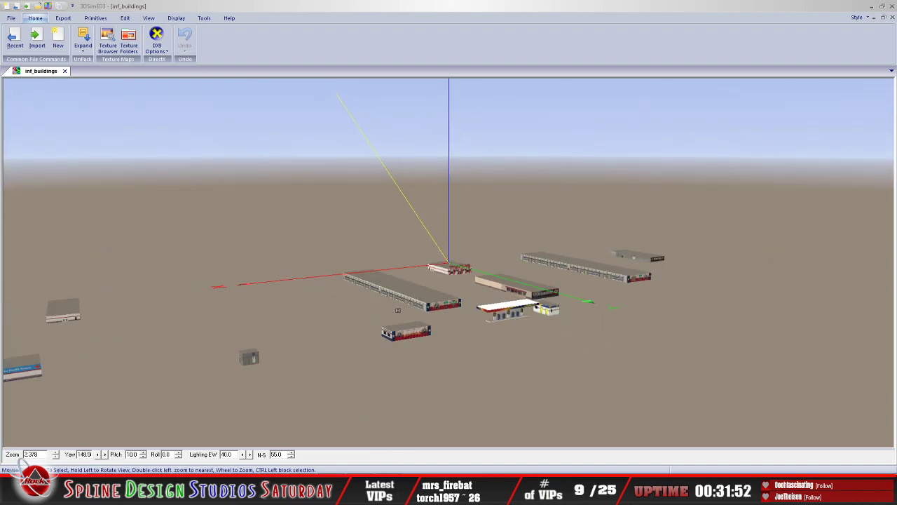
left_click_drag(411, 318, 406, 357)
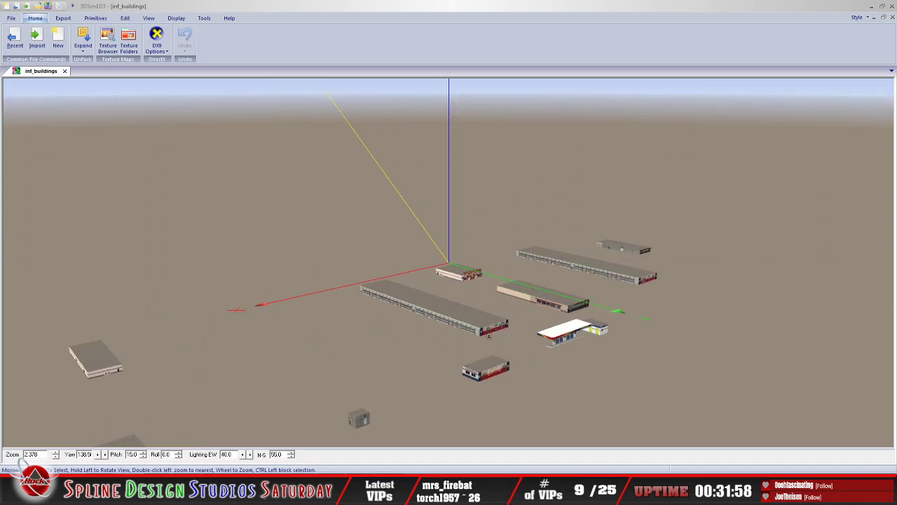
Step: Examine the long garage building's bay doors and its Texas-flag end wall with the No Limits Texas artwork up close
scroll(490, 337, "up", 3)
left_click_drag(492, 345, 493, 321)
scroll(494, 324, "up", 2)
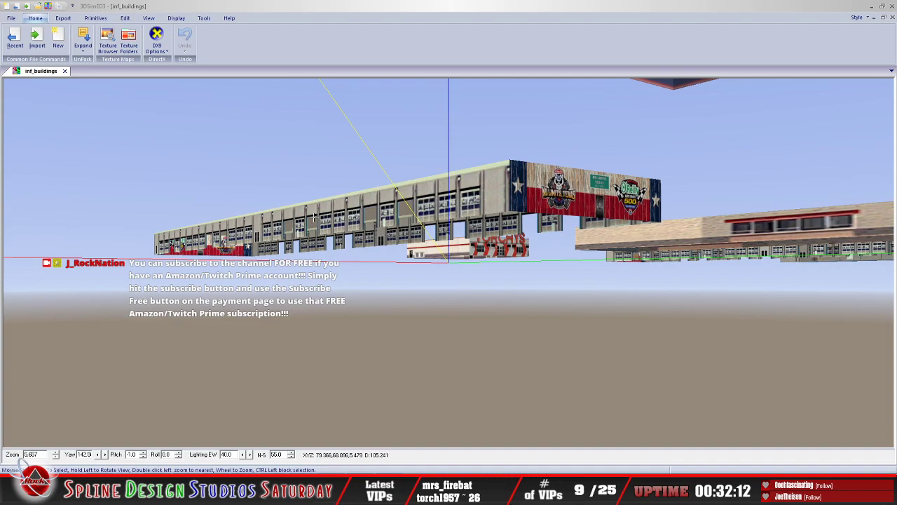
mouse_move(429, 211)
left_mouse_down()
mouse_move(424, 221)
mouse_move(425, 197)
mouse_move(430, 223)
left_mouse_up()
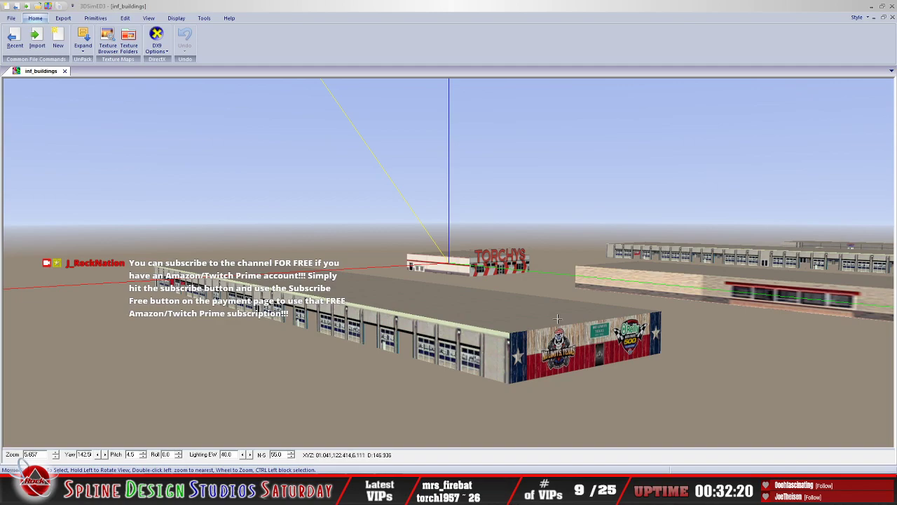
Step: Examine the Torchys building's front sign and side wall up close, including its place among the neighbouring buildings
left_click_drag(522, 319, 523, 319)
scroll(522, 319, "up", 2)
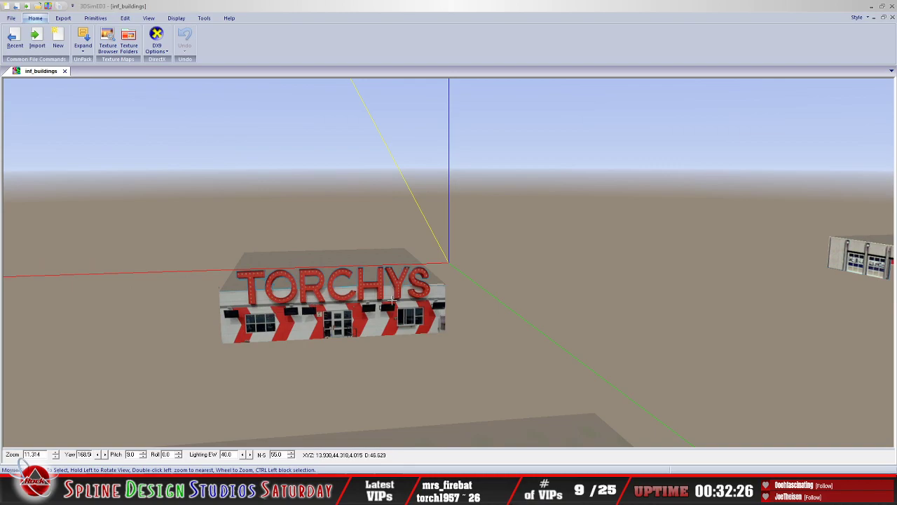
scroll(396, 303, "down", 3)
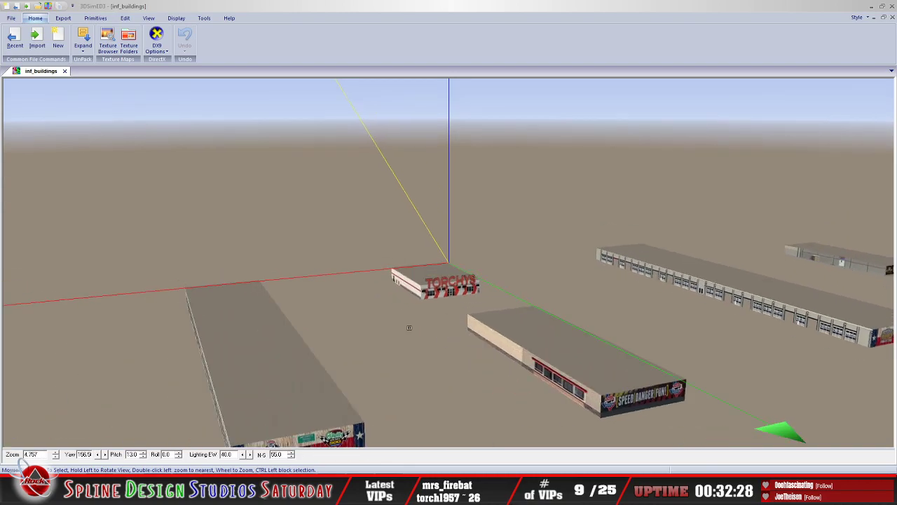
mouse_move(409, 327)
left_mouse_down()
mouse_move(420, 294)
mouse_move(411, 326)
left_mouse_up()
scroll(446, 315, "up", 3)
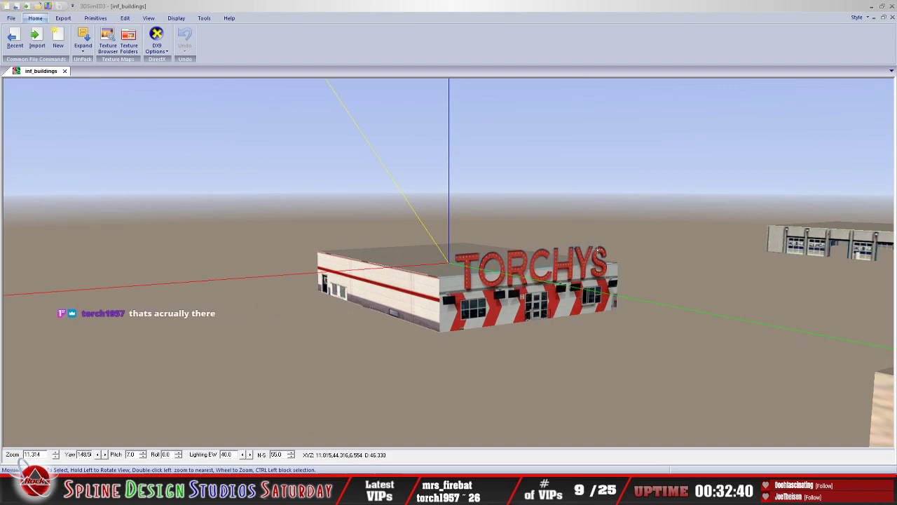
scroll(598, 251, "down", 1)
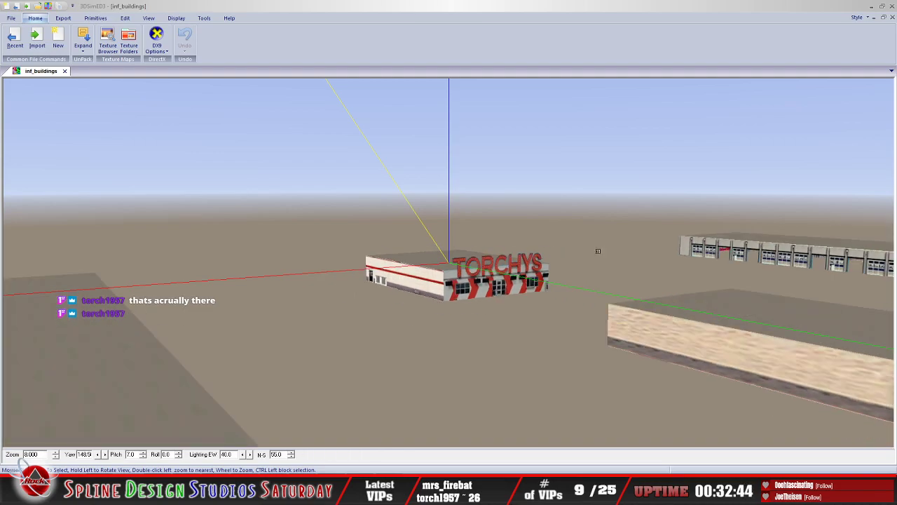
scroll(631, 263, "down", 2)
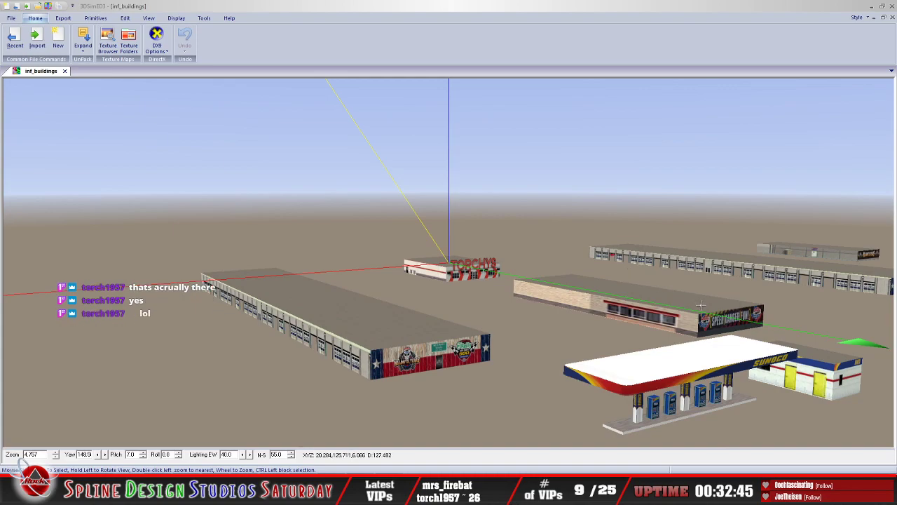
Step: Examine the Sunoco station's fuel pumps and canopy posts up close, and view the station among the surrounding infield buildings
left_click_drag(647, 281, 696, 303)
left_click_drag(699, 306, 618, 300)
scroll(625, 311, "up", 3)
scroll(618, 300, "up", 1)
scroll(618, 299, "up", 1)
scroll(617, 299, "down", 1)
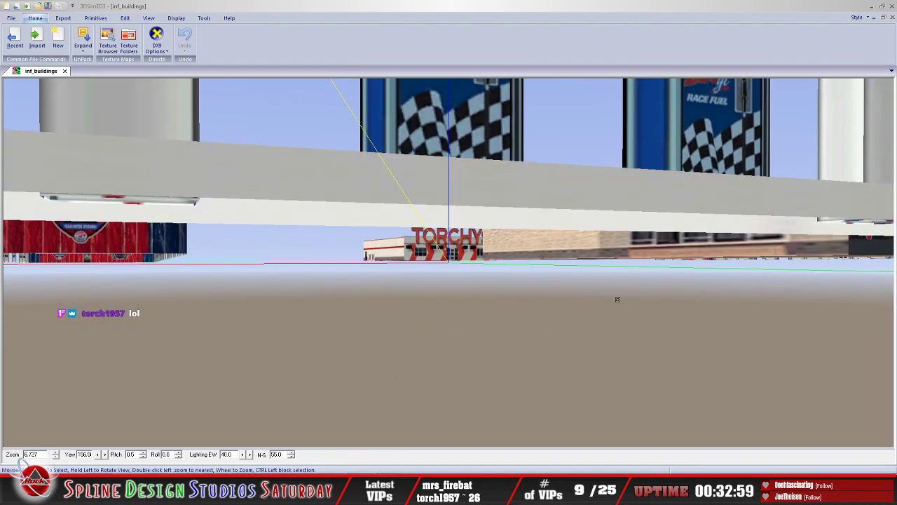
left_click_drag(556, 243, 556, 246)
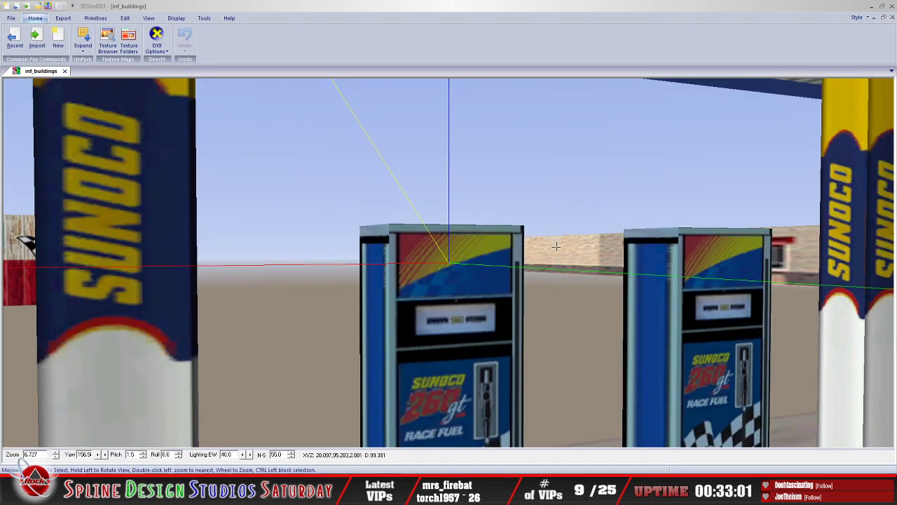
scroll(555, 246, "down", 3)
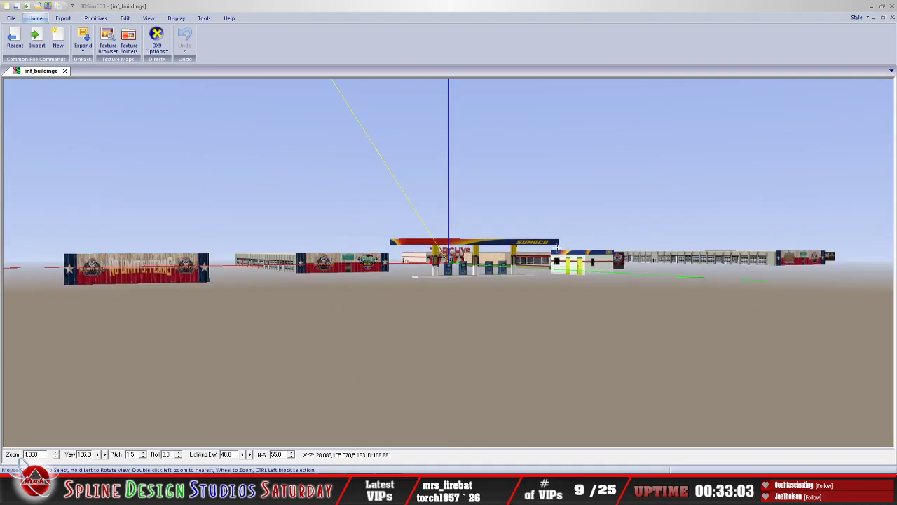
left_click_drag(556, 246, 553, 257)
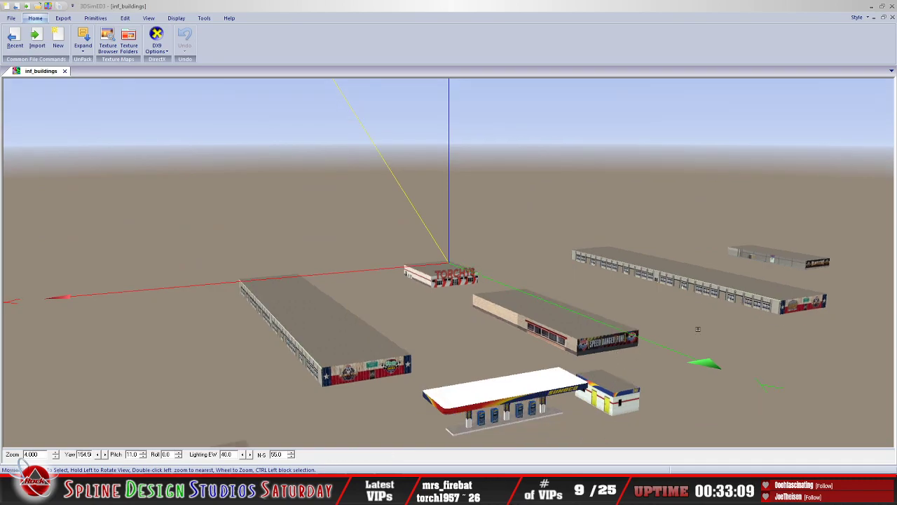
Step: Examine the Speed Danger Fun building's end wall and the neighbouring garage's Fastest Town in Texas end wall up close
left_click_drag(699, 328, 689, 324)
scroll(496, 287, "up", 3)
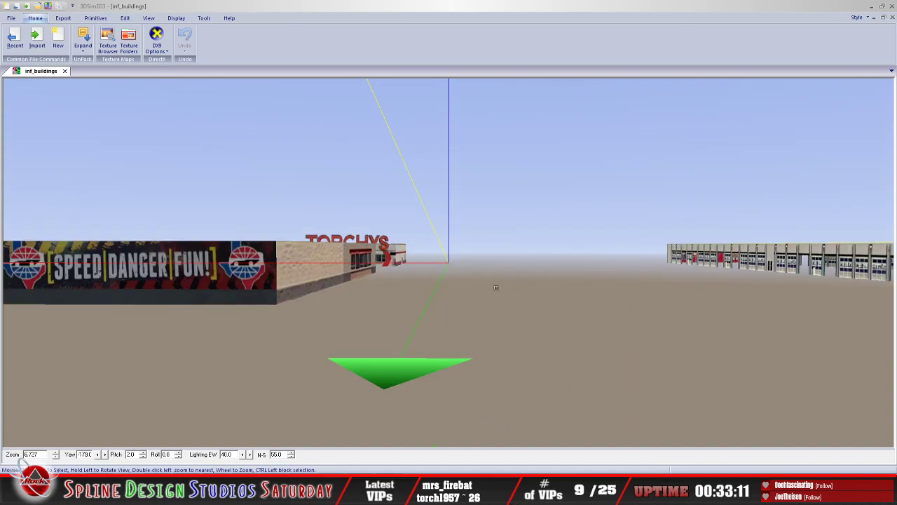
left_click_drag(495, 288, 286, 304)
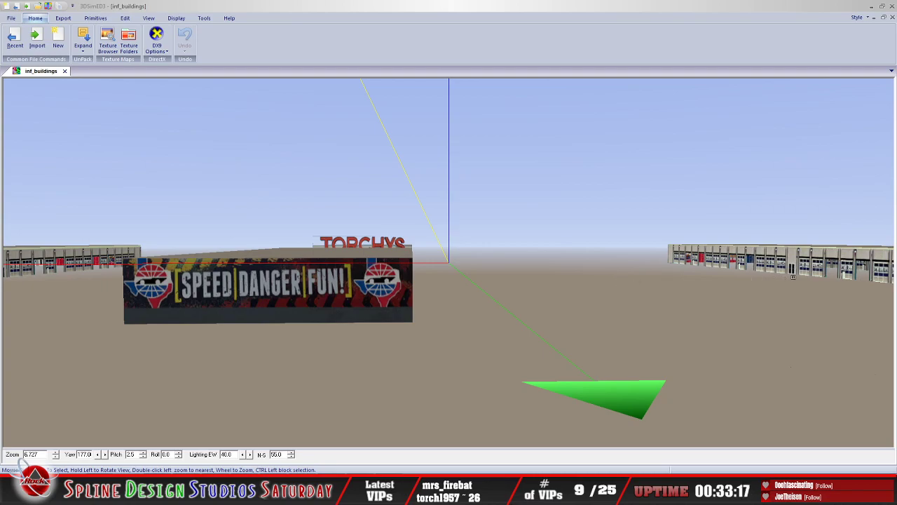
scroll(788, 279, "up", 2)
scroll(530, 282, "up", 3)
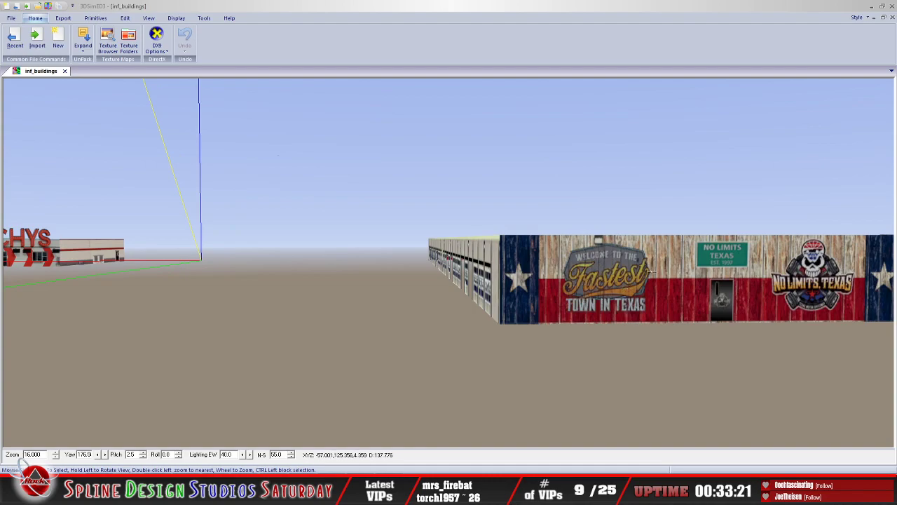
scroll(638, 280, "down", 2)
mouse_move(607, 286)
left_mouse_down()
mouse_move(601, 292)
mouse_move(628, 292)
mouse_move(594, 295)
left_mouse_up()
scroll(645, 289, "down", 3)
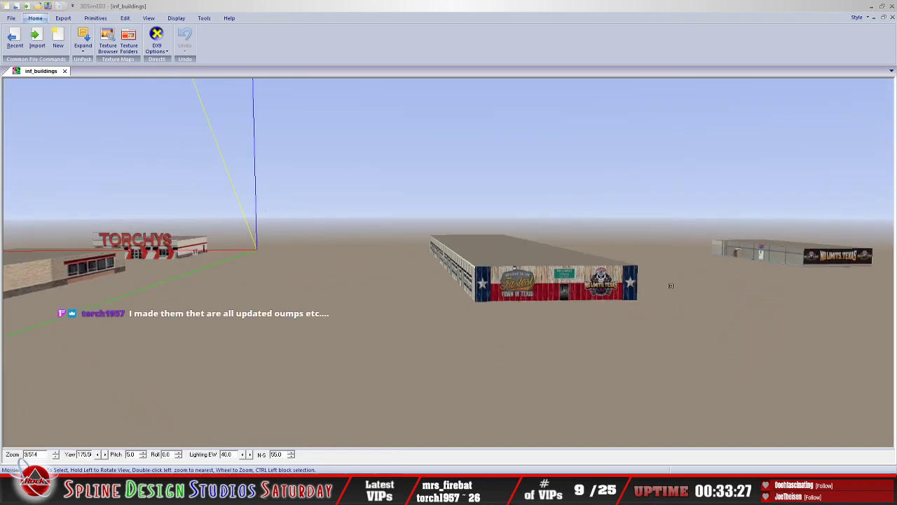
Step: View the complete infield building layout from farther away and at a steeper angle
left_click_drag(685, 281, 681, 265)
scroll(561, 281, "down", 8)
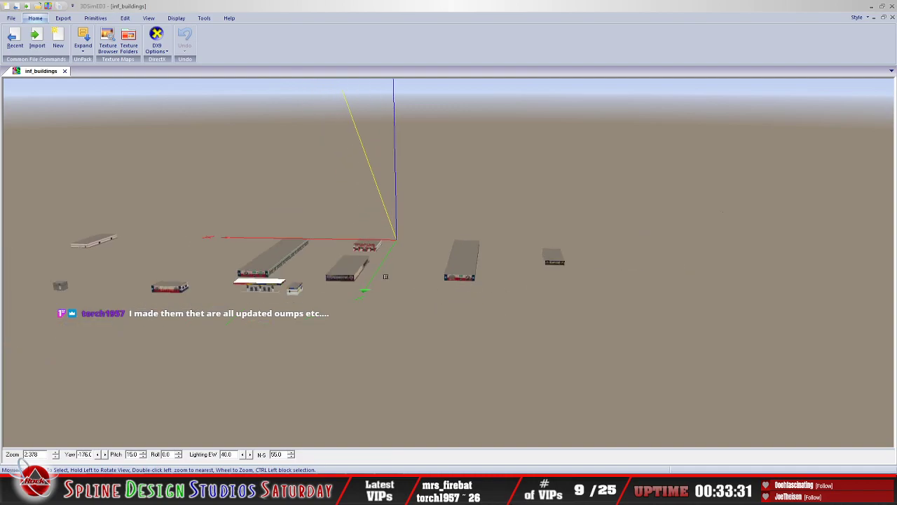
left_click_drag(352, 283, 329, 282)
scroll(375, 282, "down", 5)
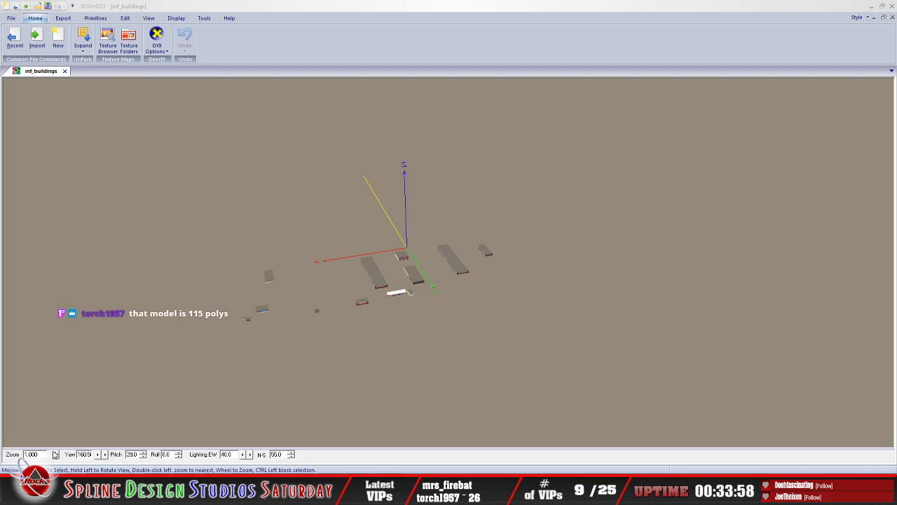
Step: Switch to the 12_4-21_pt1 Put In Track Folder and launch WinMip2 for the inf_buildings texture file
key("alt+Tab")
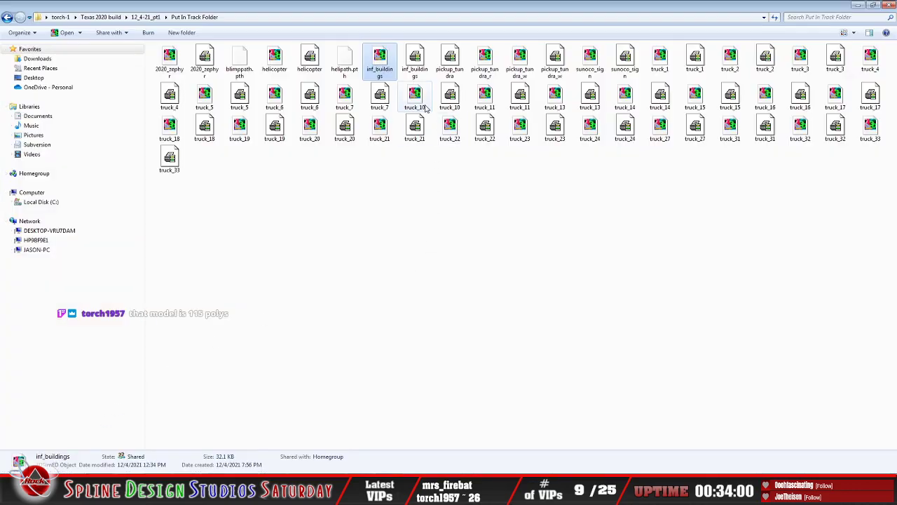
right_click(415, 66)
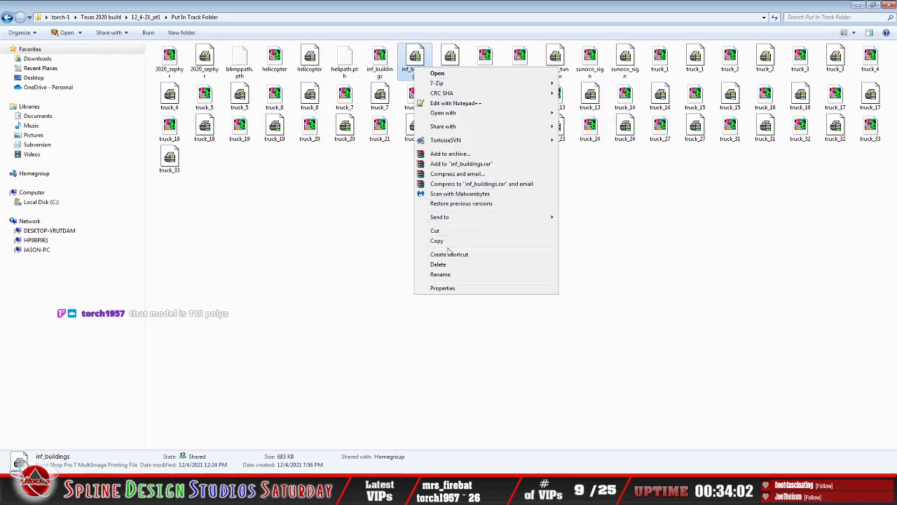
mouse_move(516, 114)
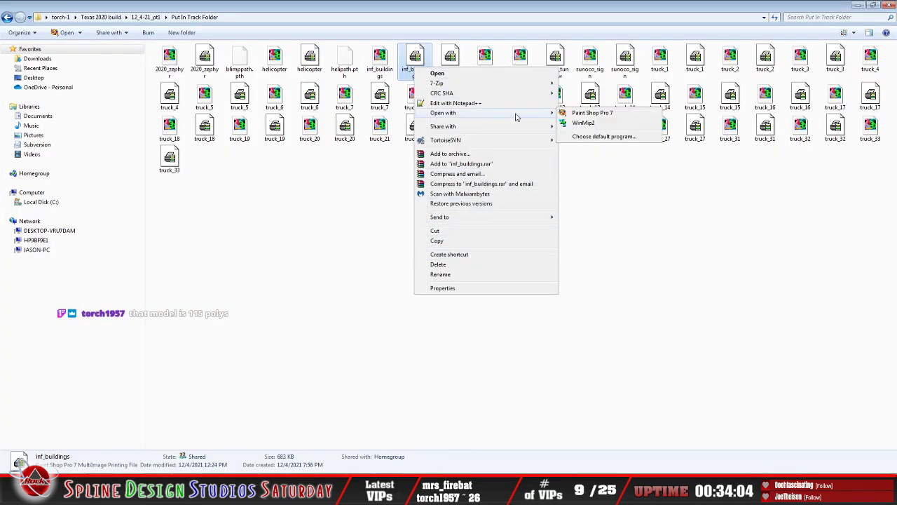
left_click(582, 127)
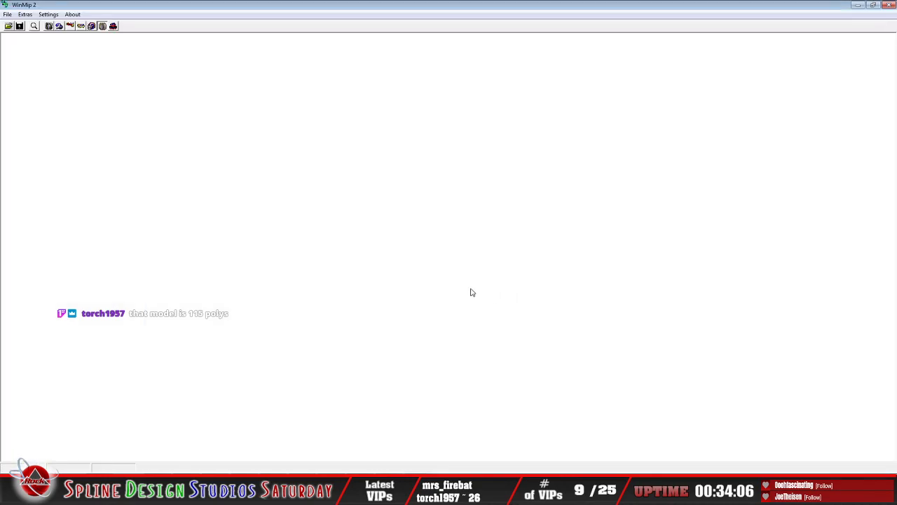
Step: Start opening a texture in WinMip2 and go up from the 12_4-21_pt2 folder to the Texas 2020 build folder
left_click(8, 26)
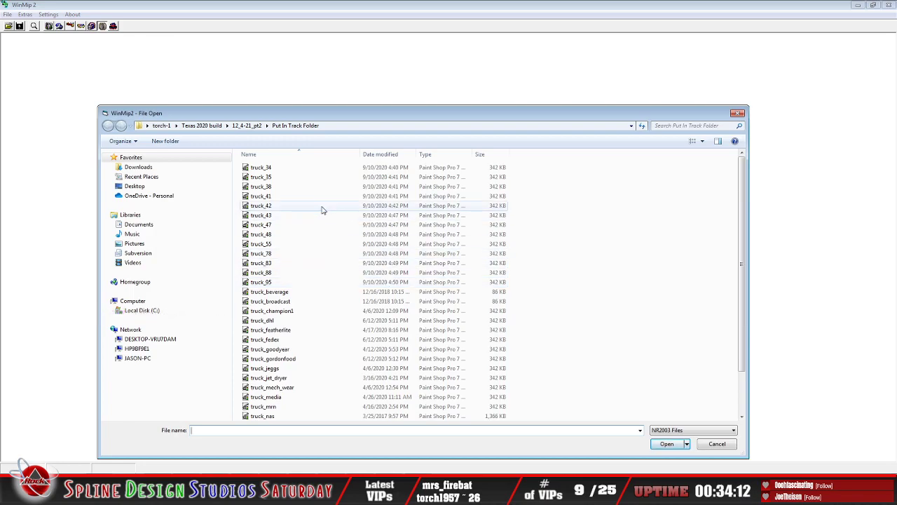
left_click(371, 124)
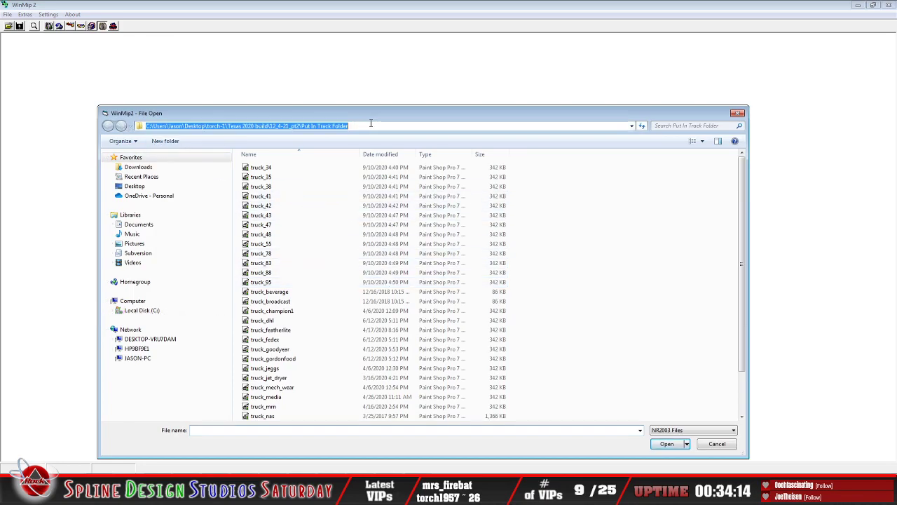
left_click(379, 125)
key("BackSpace")
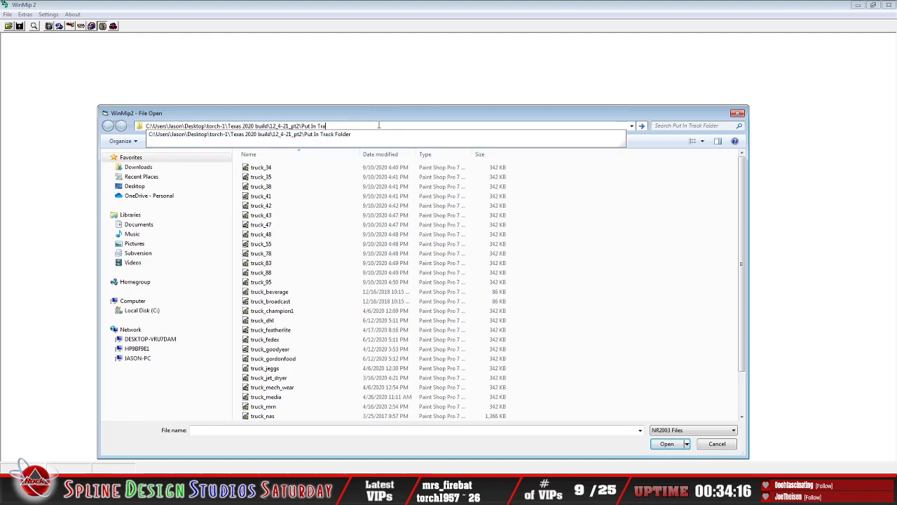
key("BackSpace")
key("BackSpace")
key("BackSpace")
key("BackSpace")
key("BackSpace")
key("BackSpace")
key("BackSpace")
key("BackSpace")
key("BackSpace")
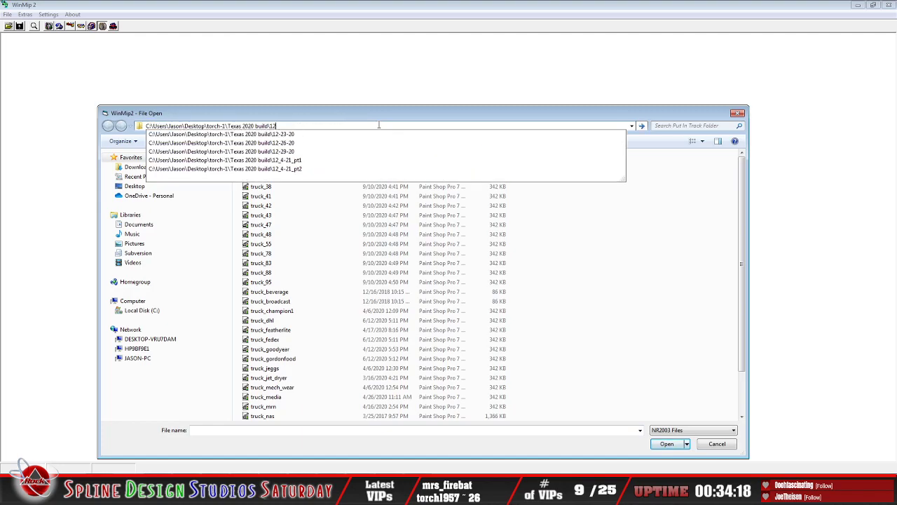
key("Return")
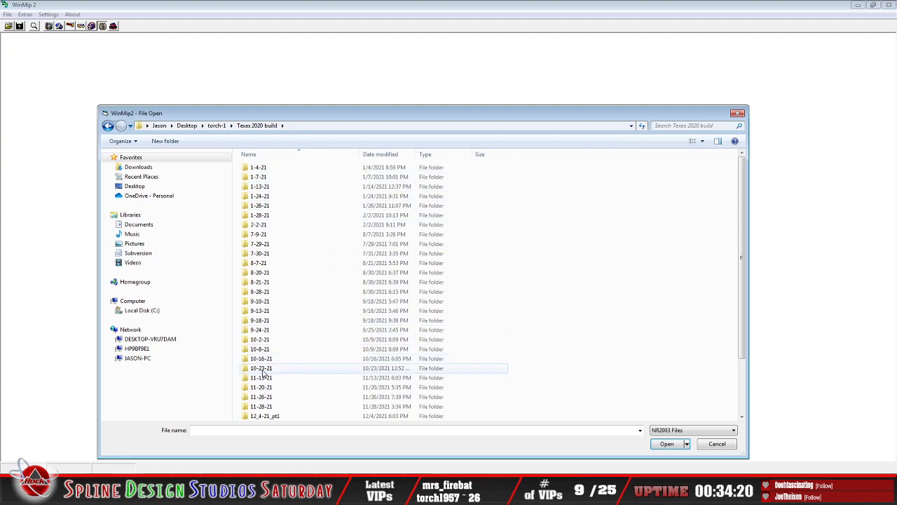
Step: Open the inf_buildings texture from the Put In Track Folder inside 12_4-21_pt1
scroll(270, 368, "down", 2)
left_click(276, 349)
double_click(277, 353)
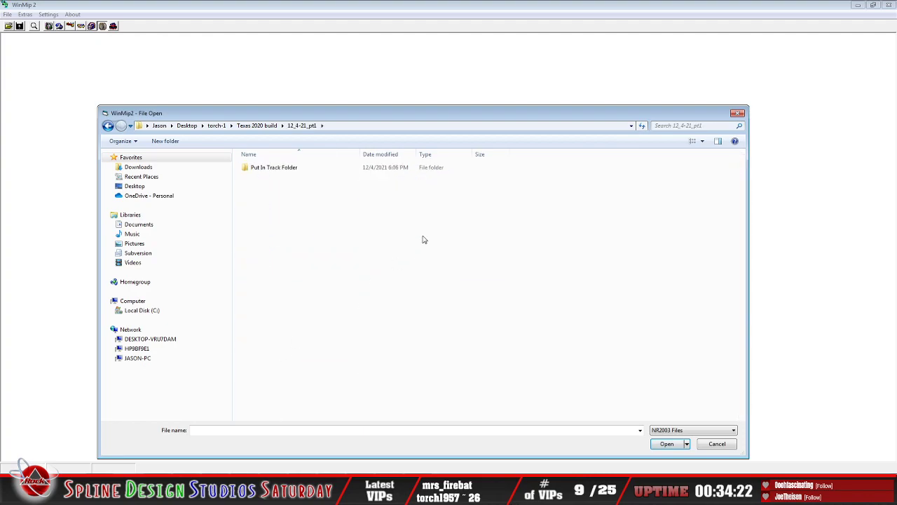
double_click(287, 175)
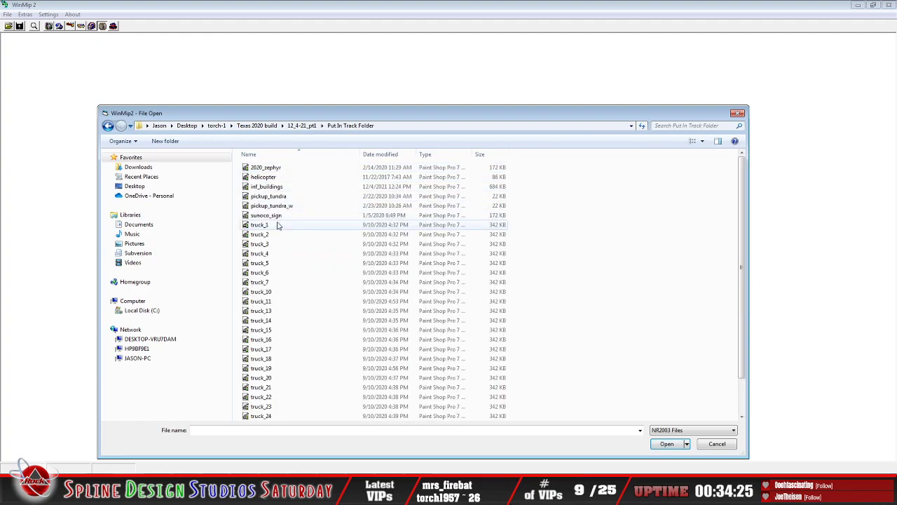
left_click(275, 188)
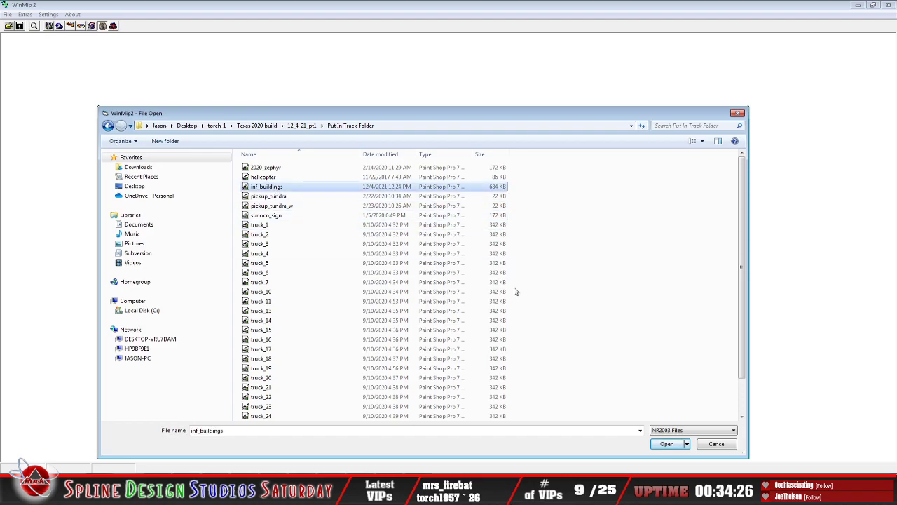
left_click(668, 445)
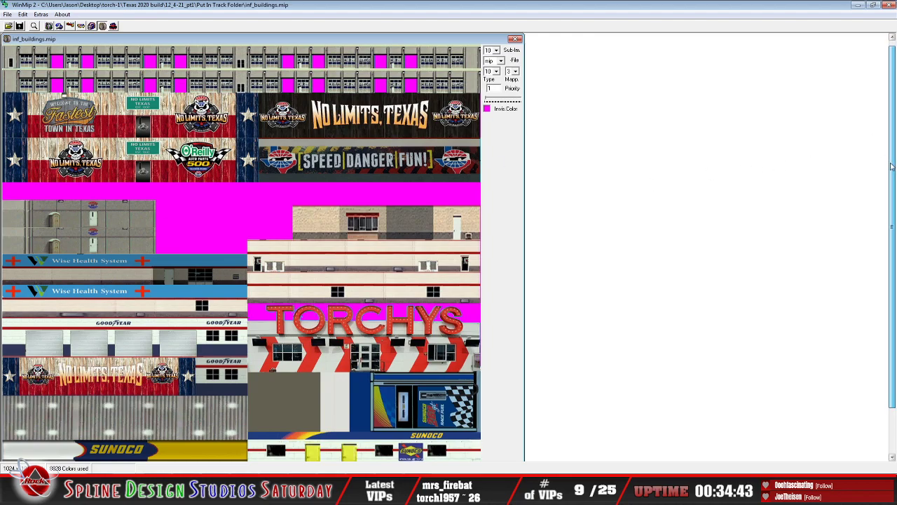
Step: Look over the whole inf_buildings texture sheet down to the Sunoco artwork, and close the texture and WinMip2
left_click_drag(891, 166, 892, 209)
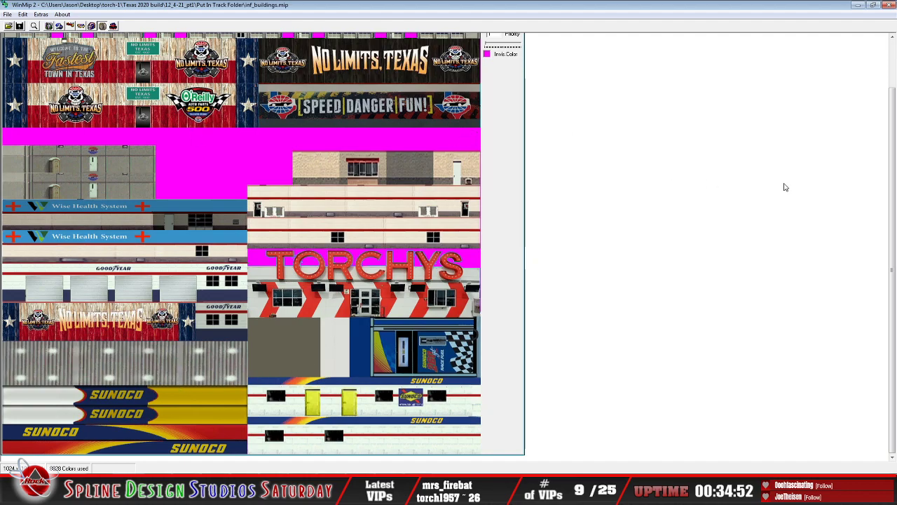
left_click_drag(893, 200, 893, 150)
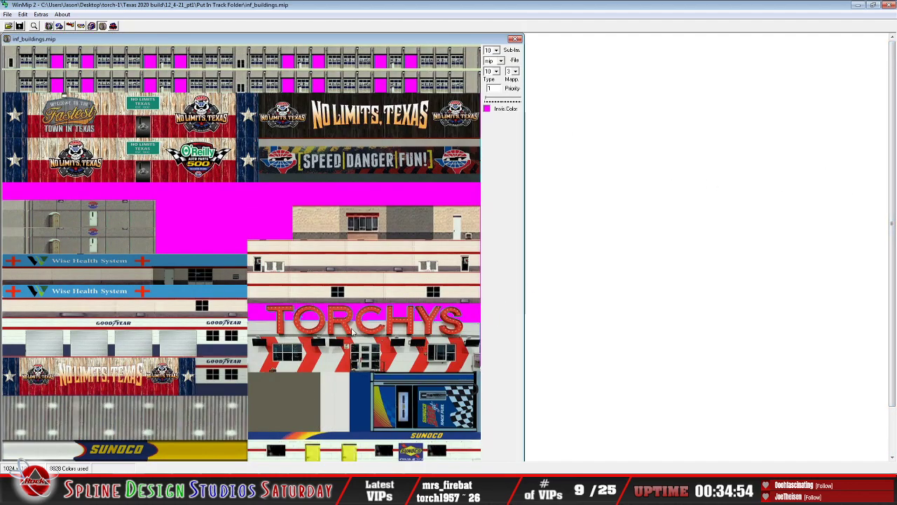
left_click(8, 14)
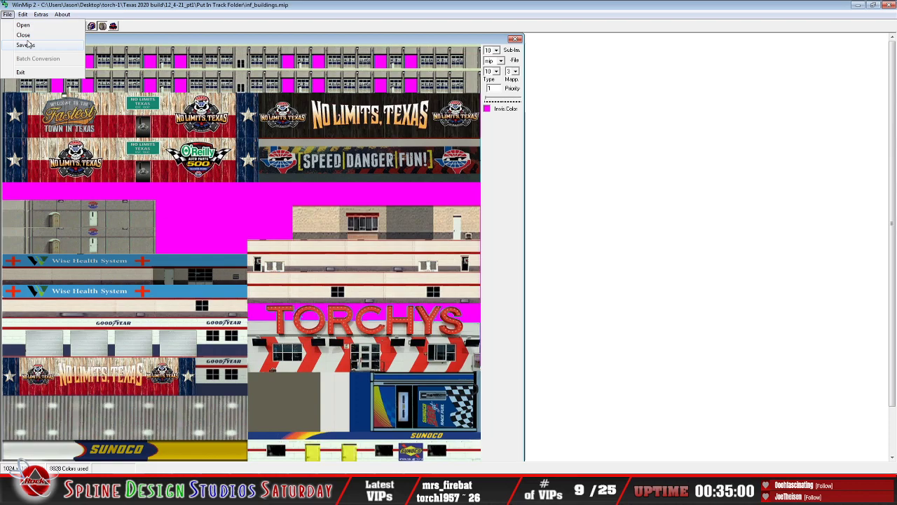
left_click(25, 35)
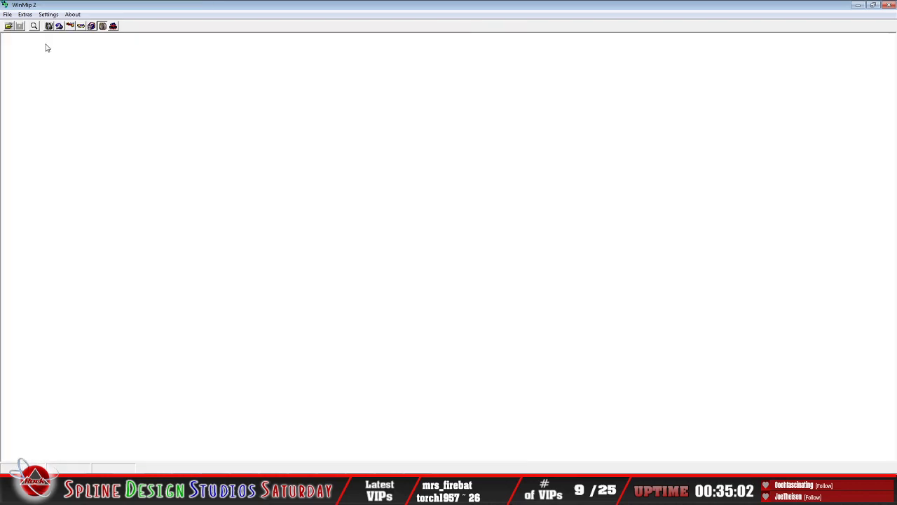
left_click(7, 14)
left_click(56, 73)
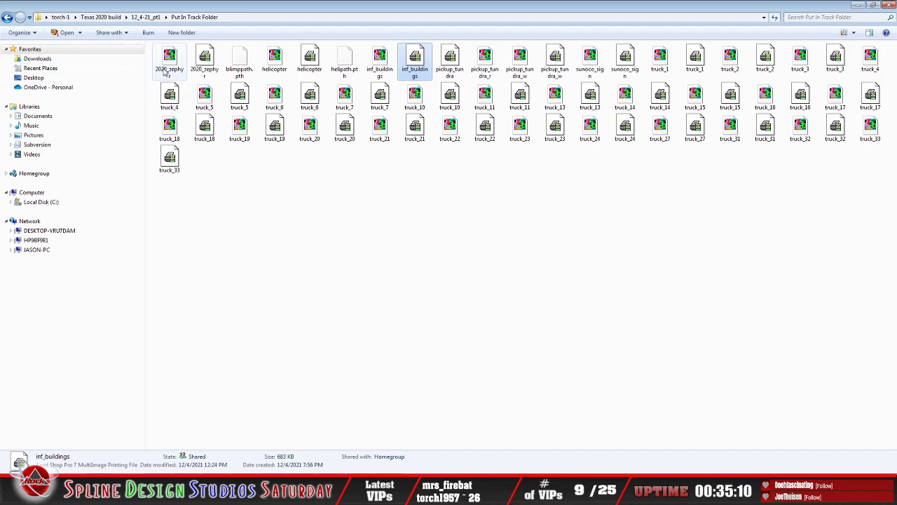
Step: Copy all the files in the 12_4-21_pt1 Put In Track Folder
left_click(34, 35)
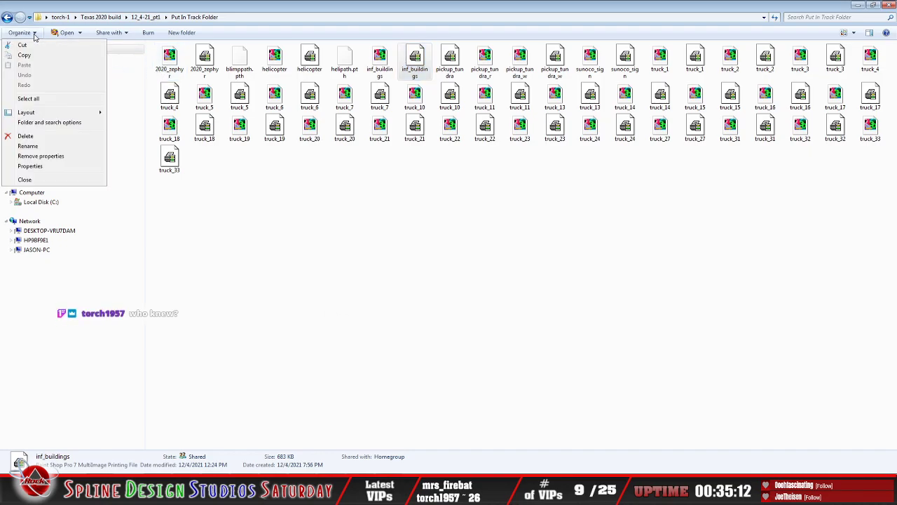
left_click(52, 102)
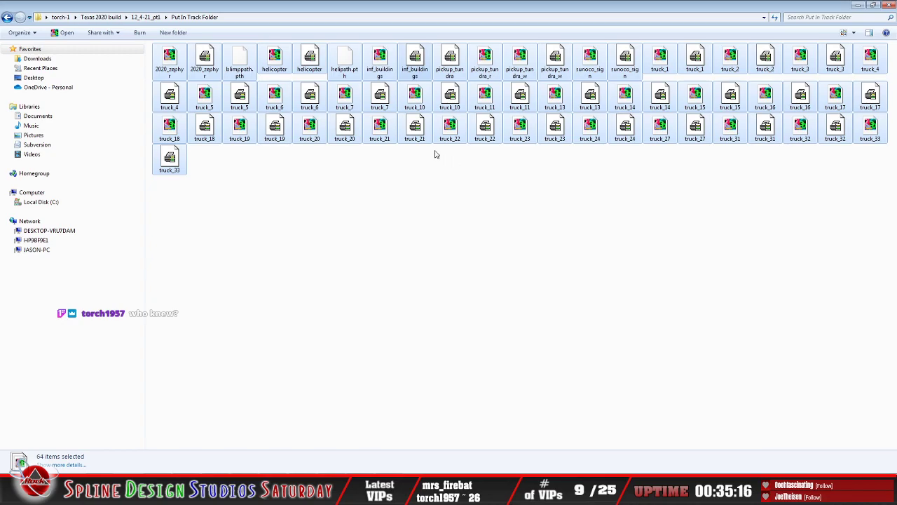
right_click(411, 134)
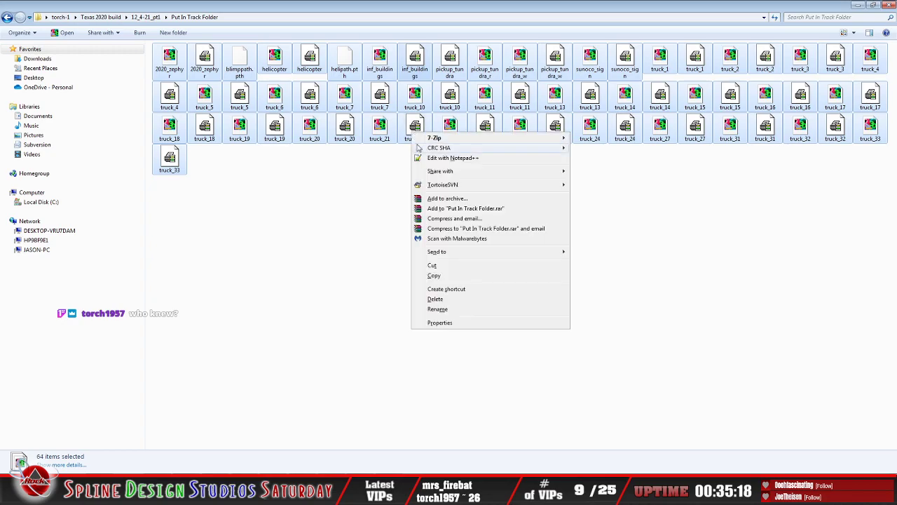
left_click(446, 276)
left_click(456, 270)
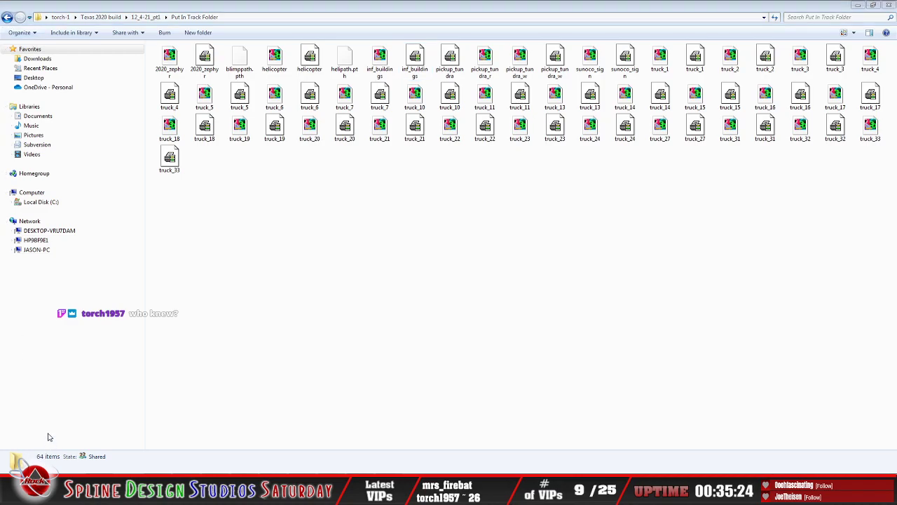
Step: Paste the copied files into the Texas_2020_TE track folder inside 7-9-21
left_click(119, 419)
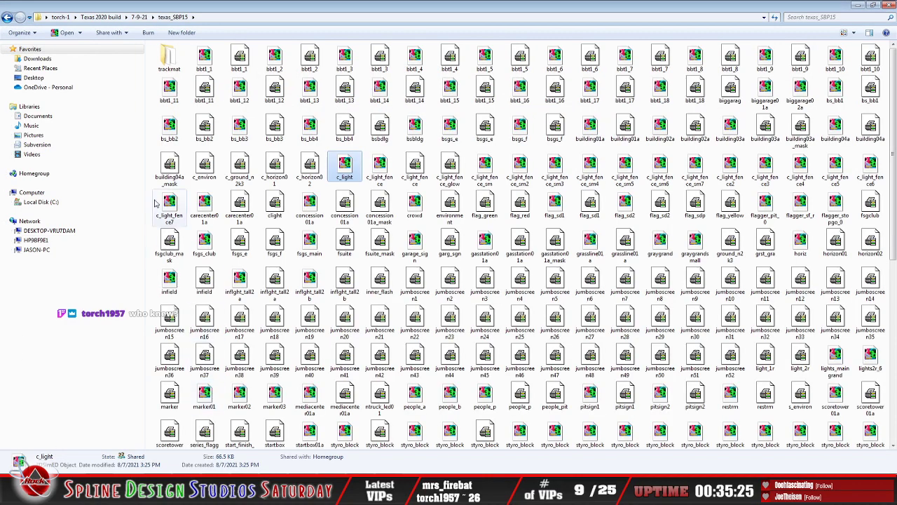
left_click(7, 18)
double_click(196, 68)
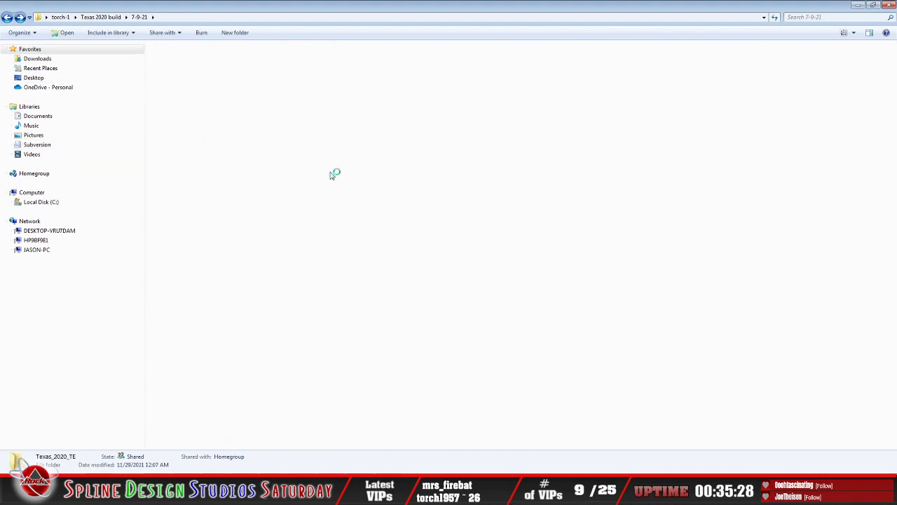
left_click(520, 254)
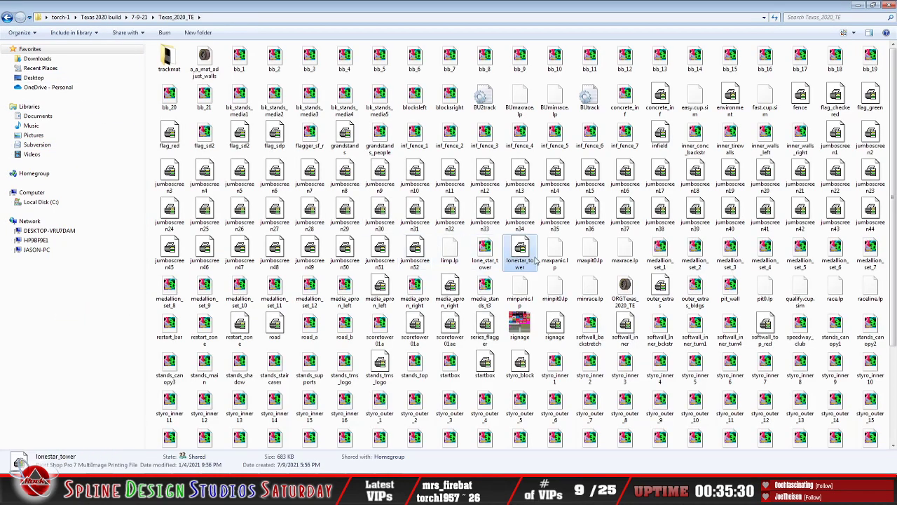
scroll(576, 301, "down", 3)
right_click(586, 429)
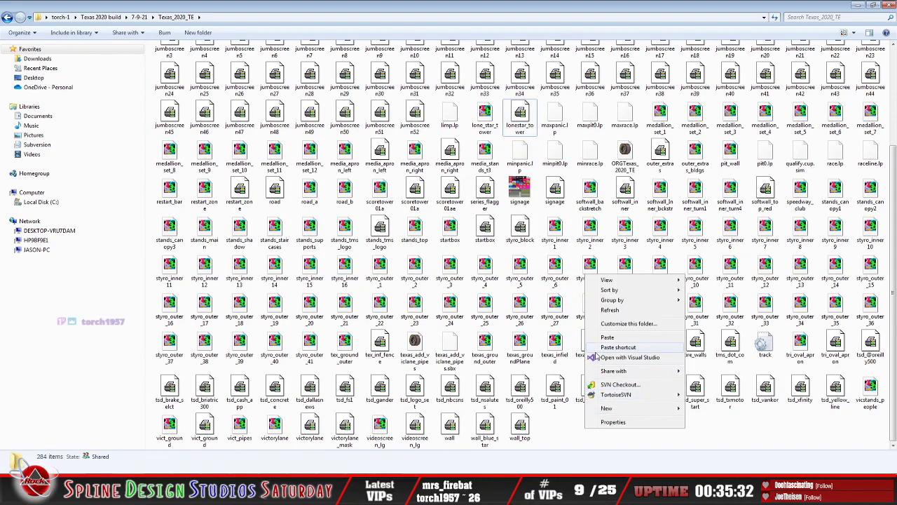
left_click(604, 336)
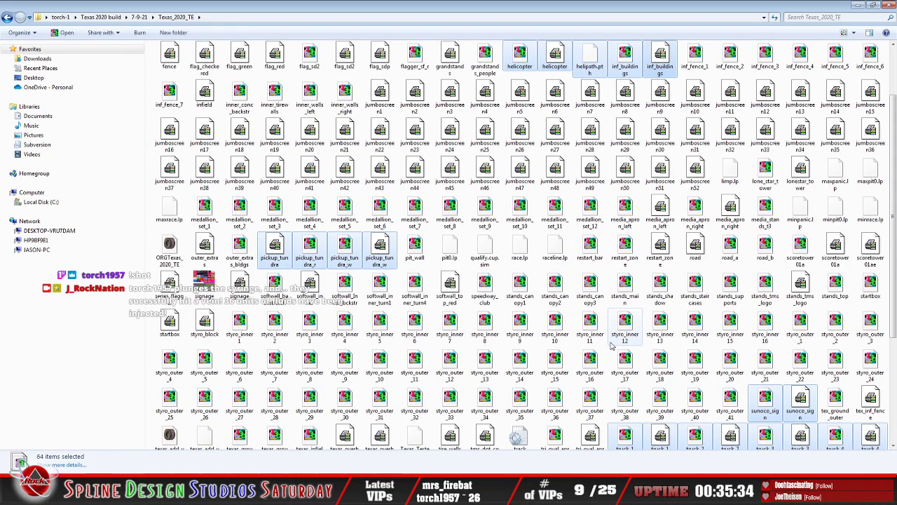
scroll(624, 291, "down", 3)
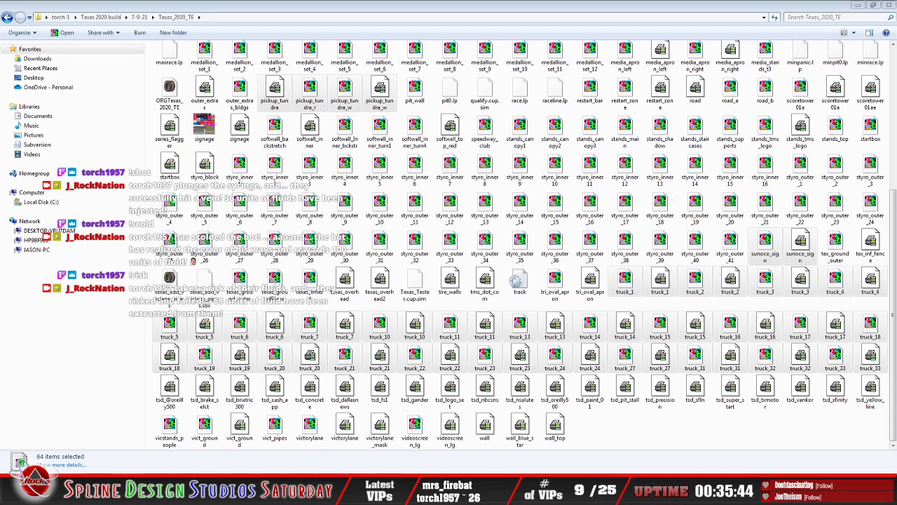
Step: Open the Put In Track Folder inside the 12_4-21_pt2 folder of the Texas 2020 build
left_click(212, 491)
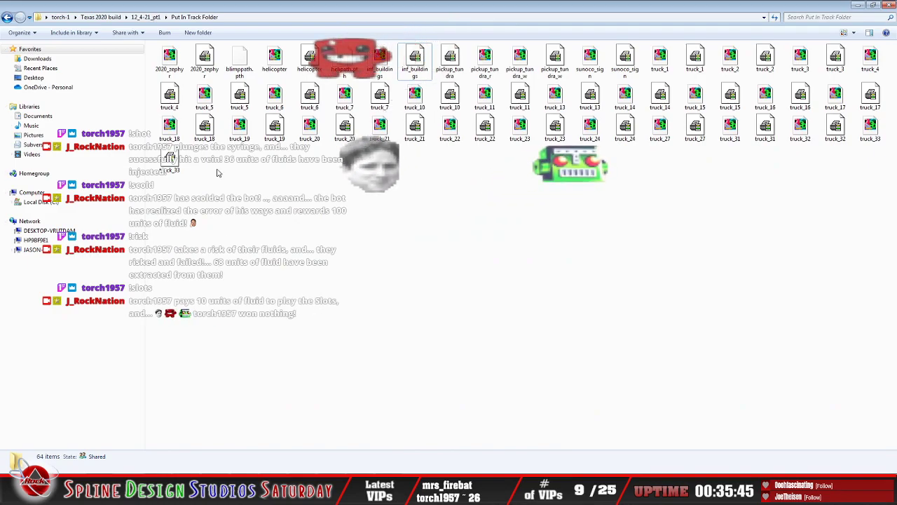
left_click(7, 17)
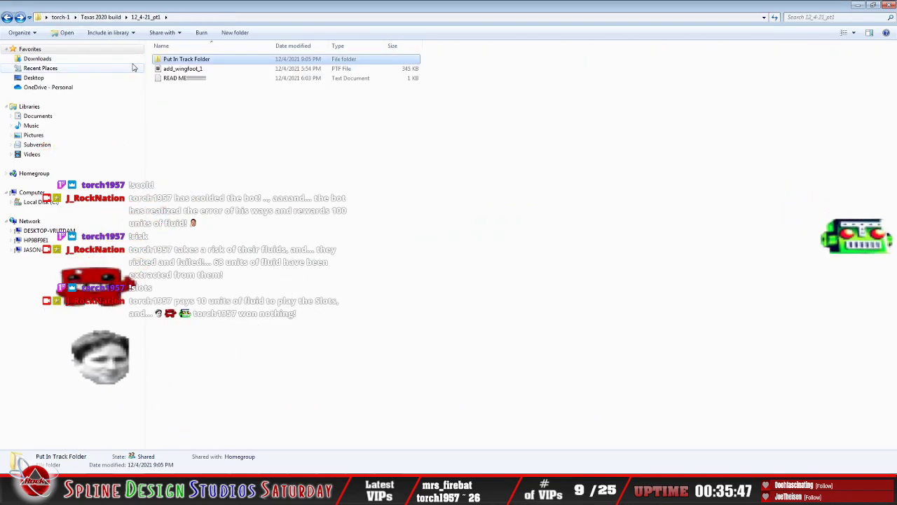
left_click(7, 17)
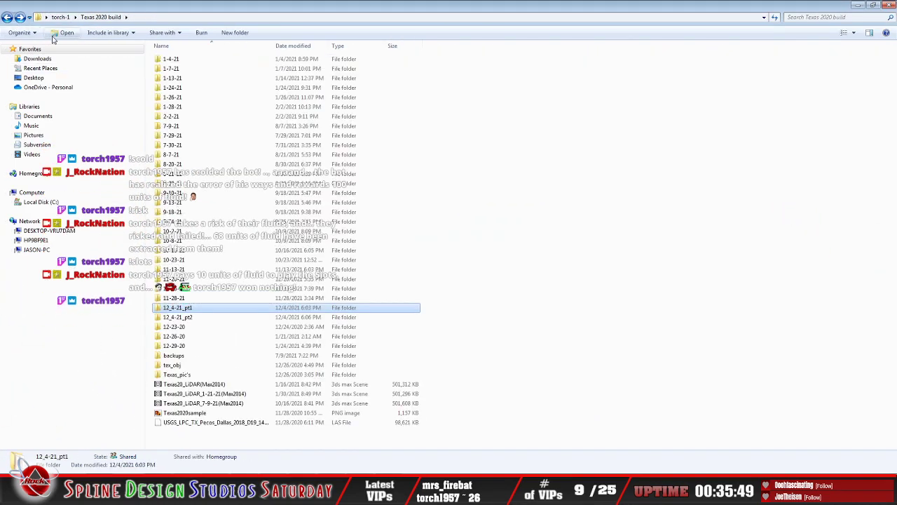
right_click(183, 319)
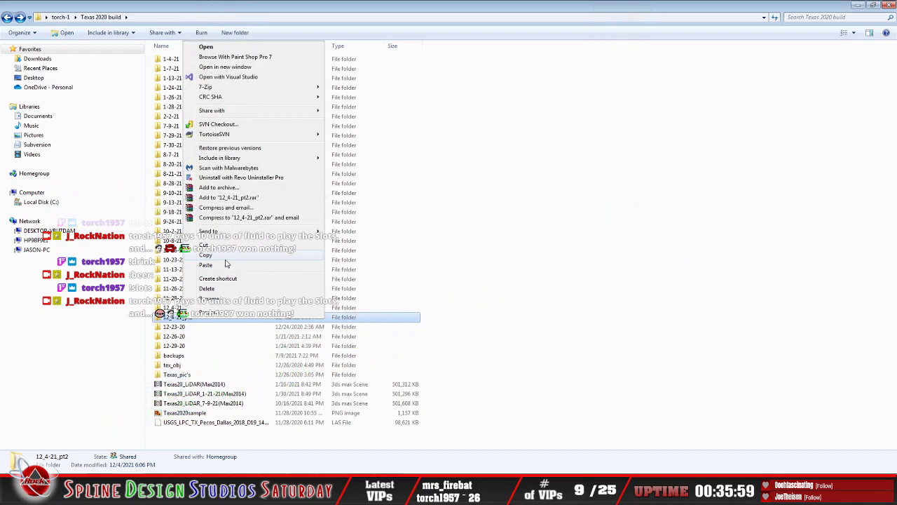
left_click(226, 261)
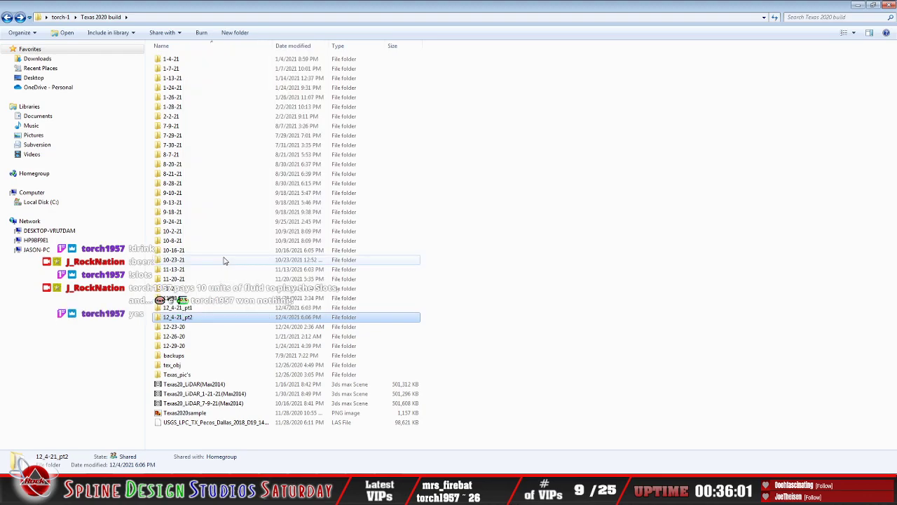
double_click(188, 316)
double_click(188, 60)
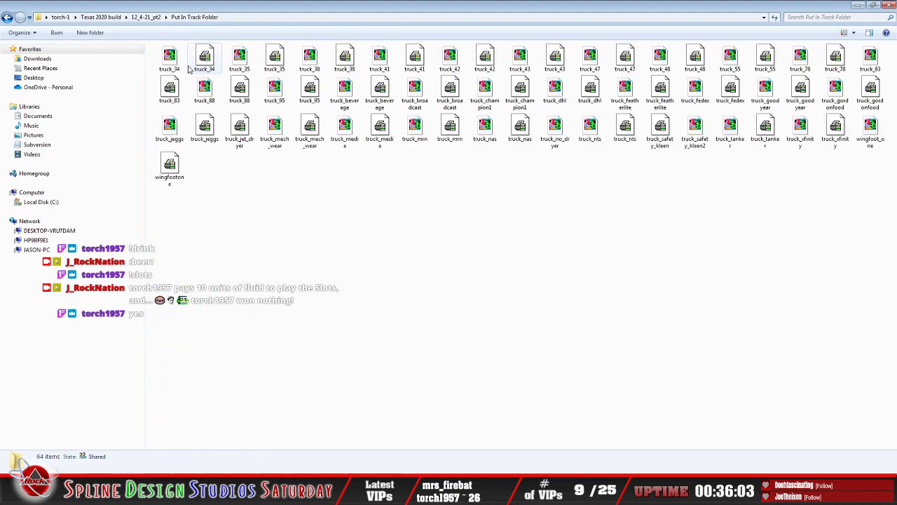
Step: Copy all the truck and wingfoot files in the 12_4-21_pt2 Put In Track Folder
left_click(21, 33)
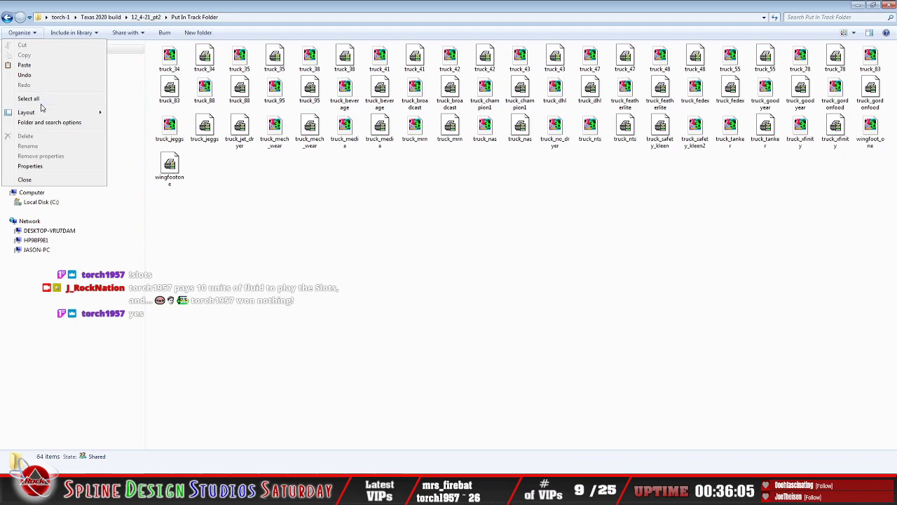
left_click(28, 95)
right_click(307, 93)
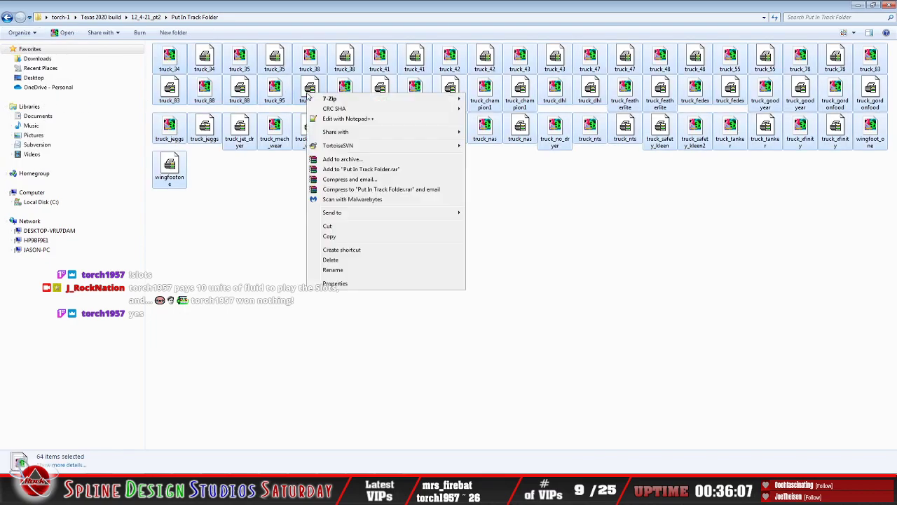
left_click(349, 238)
left_click(345, 242)
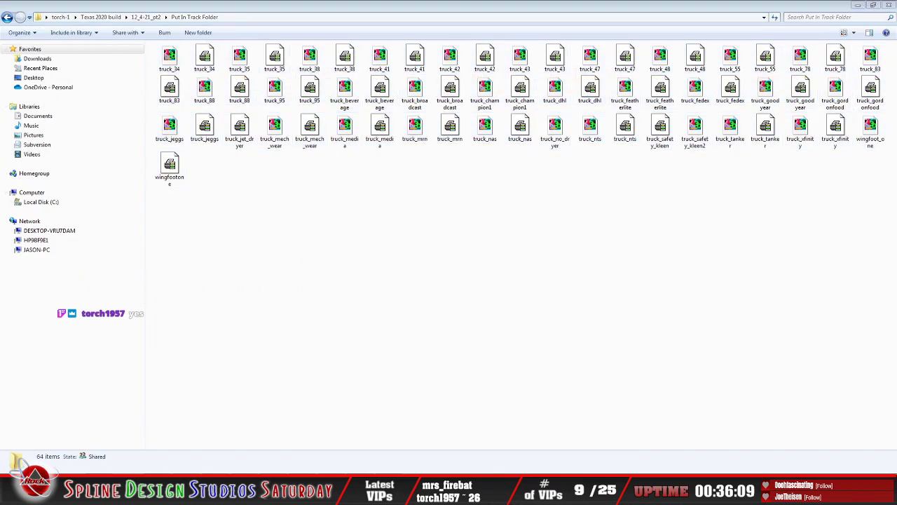
Step: Paste the files copied from 12_4-21_pt2 into the Texas_2020_TE track folder inside 7-9-21, and clear the selection
left_click(48, 436)
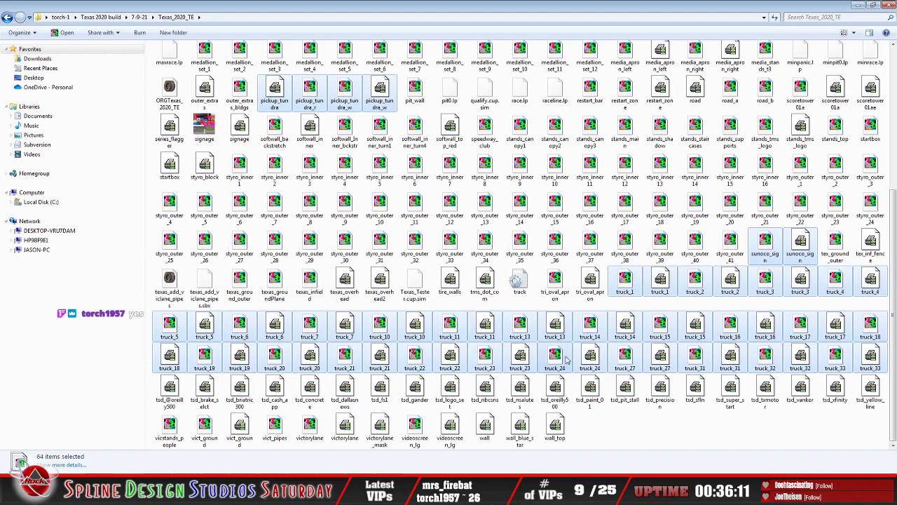
left_click(647, 433)
right_click(647, 432)
left_click(687, 330)
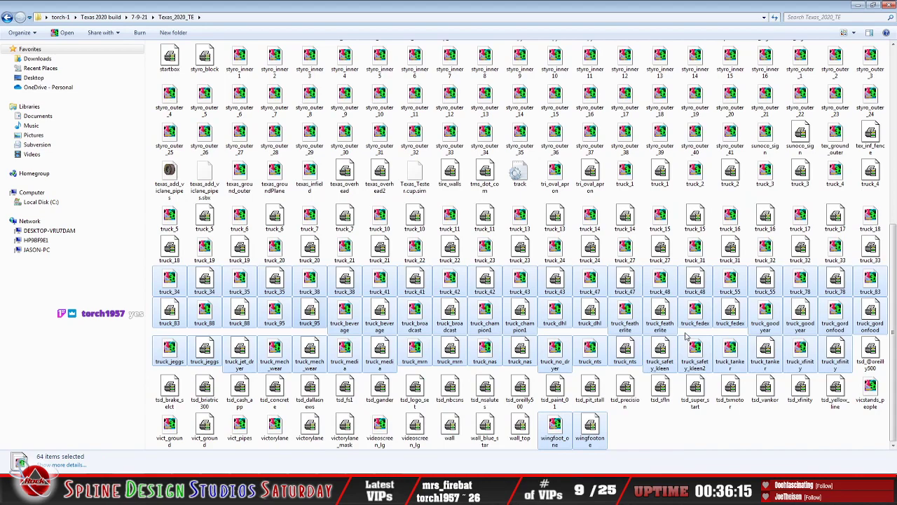
left_click(757, 448)
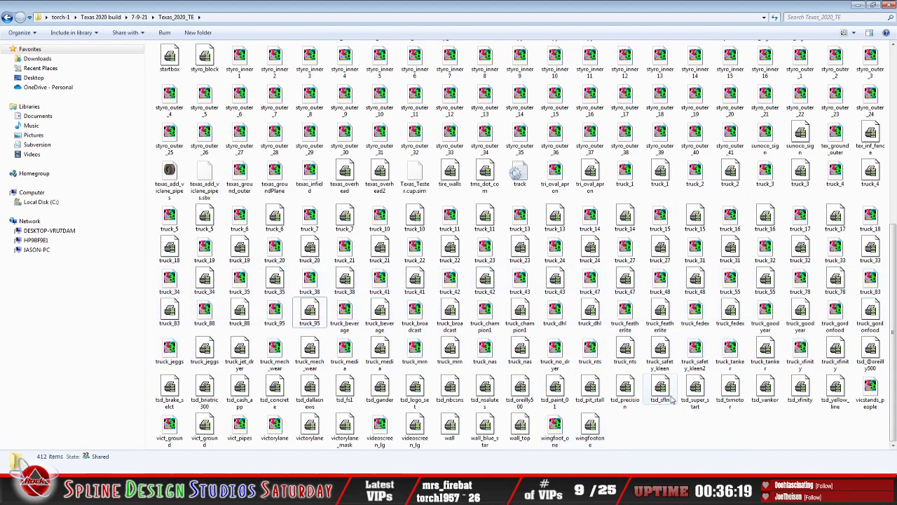
Step: Copy the add_wingfoot_1 PTF file from the 12_4-21_pt1 folder
left_click(13, 492)
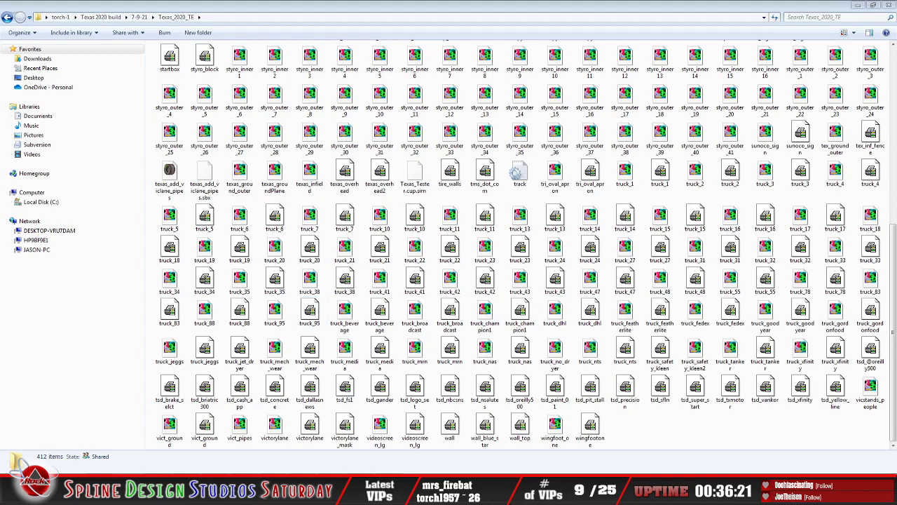
left_click(136, 399)
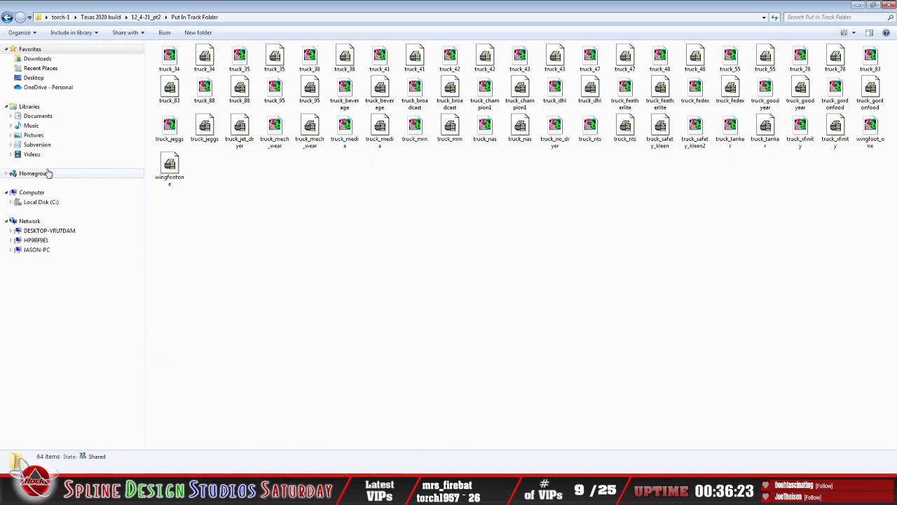
left_click(7, 20)
left_click(7, 20)
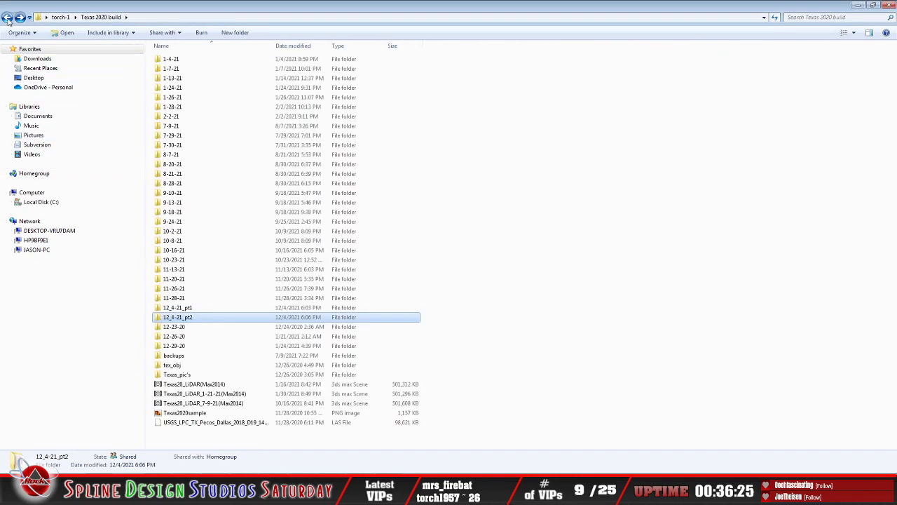
double_click(213, 307)
left_click(184, 69)
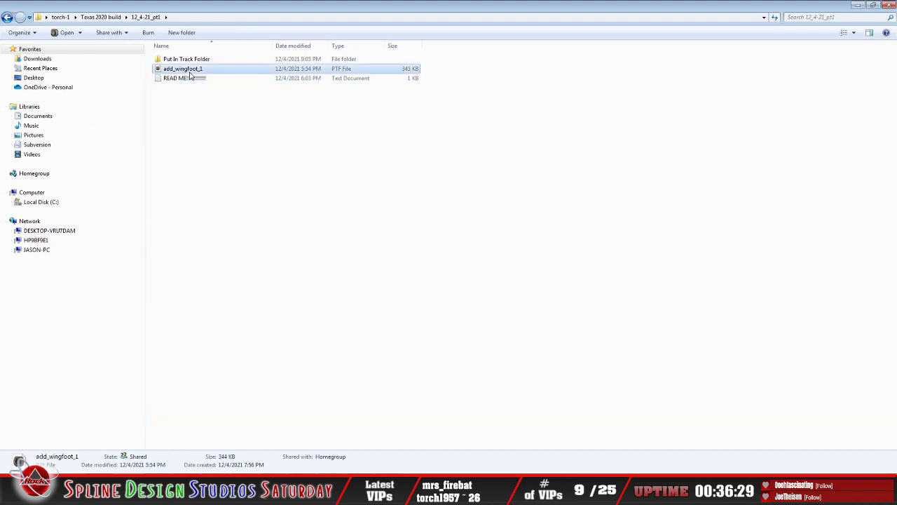
right_click(188, 71)
left_click(232, 246)
left_click(250, 173)
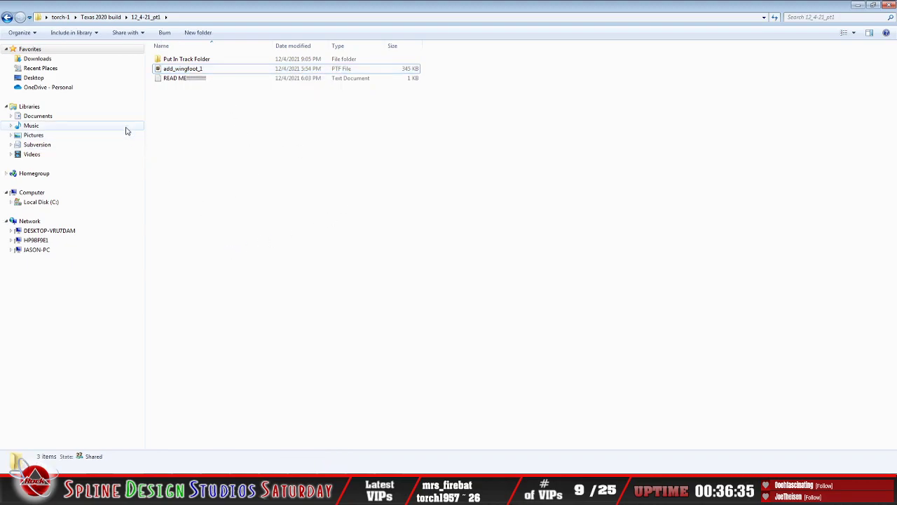
Step: Paste the add_wingfoot_1 file into the Texas_2020_TE track folder
left_click(61, 491)
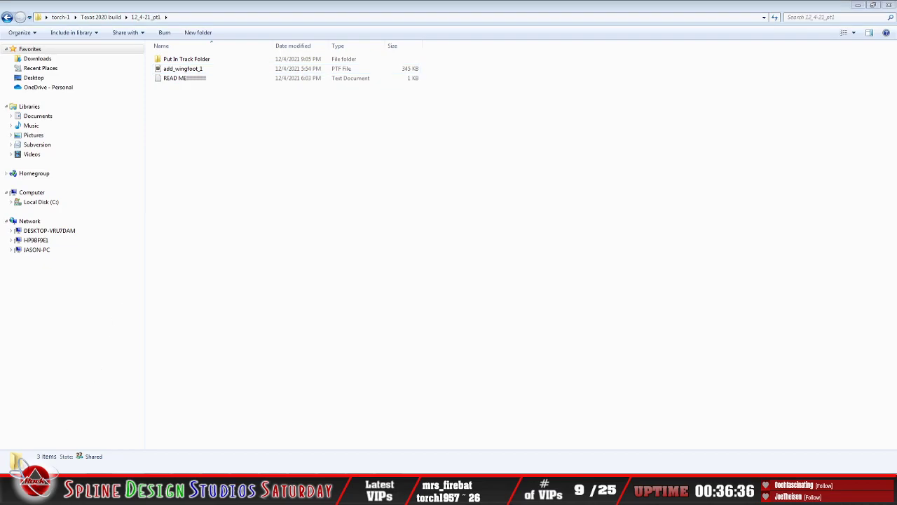
left_click(46, 435)
right_click(659, 434)
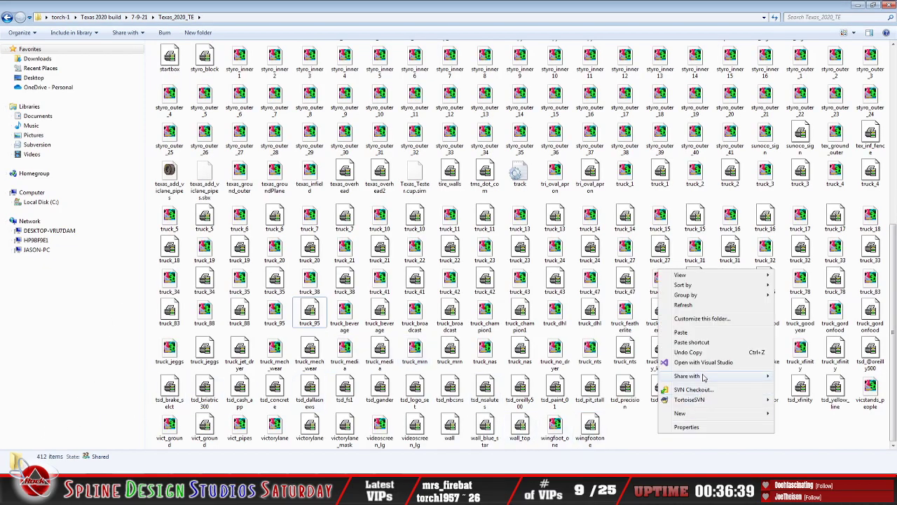
left_click(681, 332)
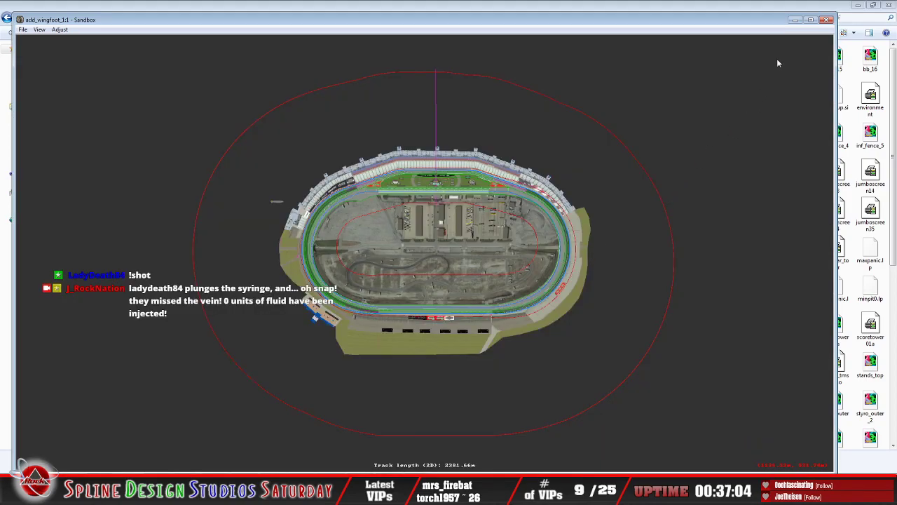
Step: Maximize the Sandbox window showing add_wingfoot_1, and exit 3DSimED3 with its inf_buildings model
left_click(813, 19)
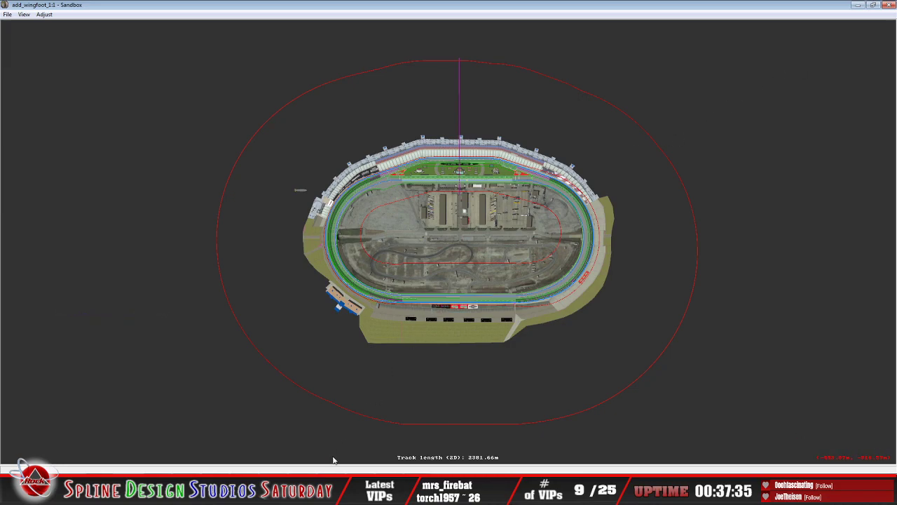
left_click(389, 491)
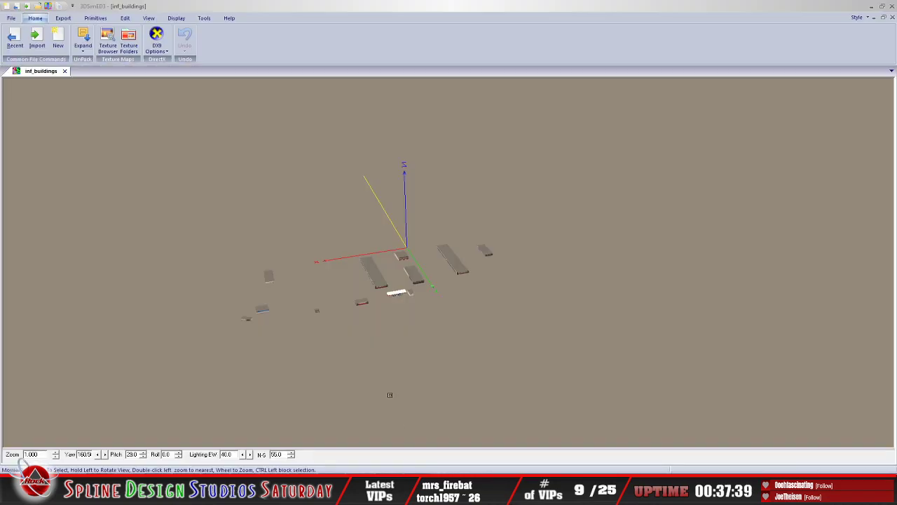
left_click(11, 18)
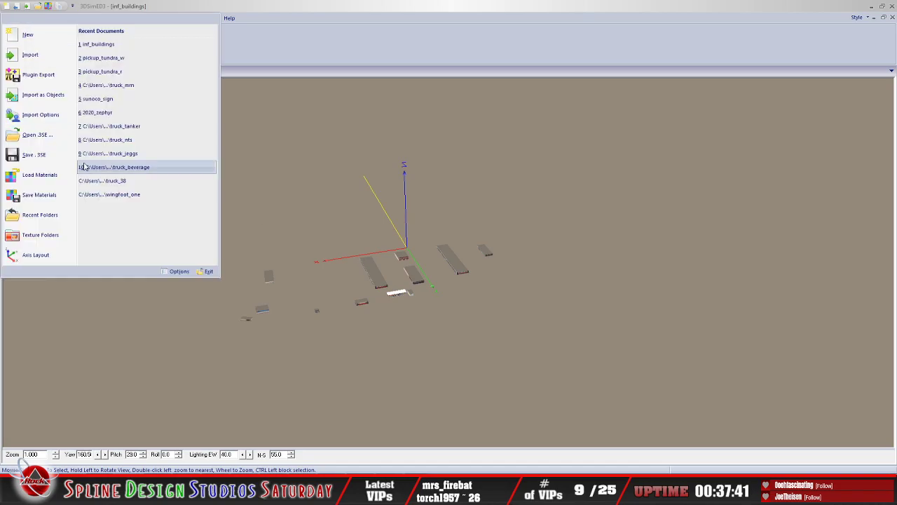
left_click(210, 272)
left_click(430, 261)
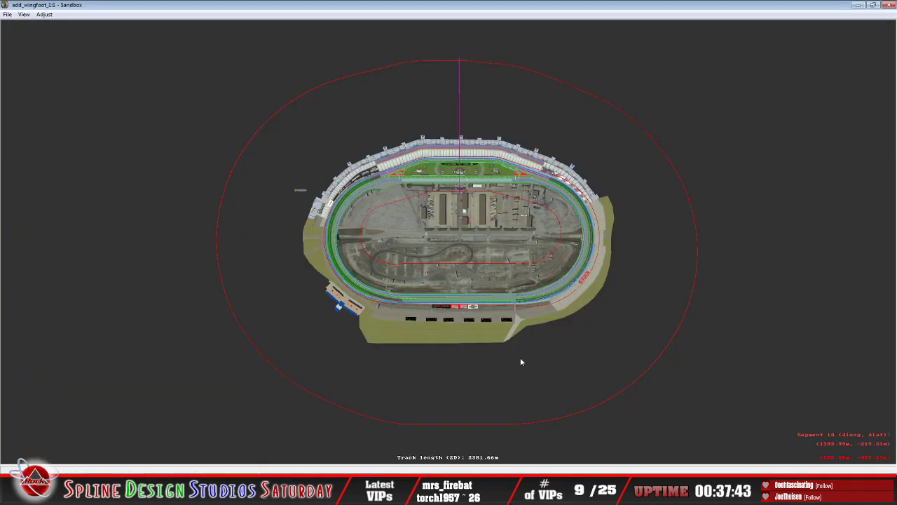
Step: Bring up the Camera View of add_wingfoot_1 and change its mode for flying around the track
left_click(410, 450)
left_click(60, 29)
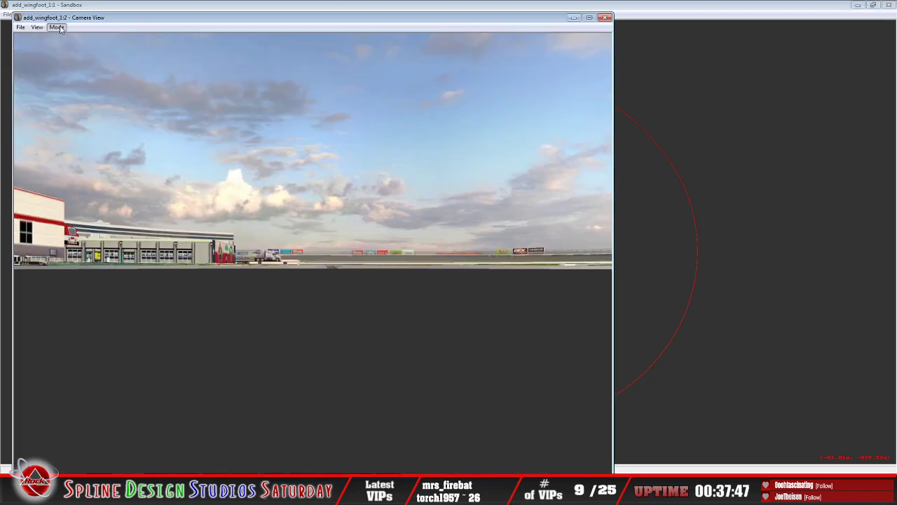
left_click(70, 46)
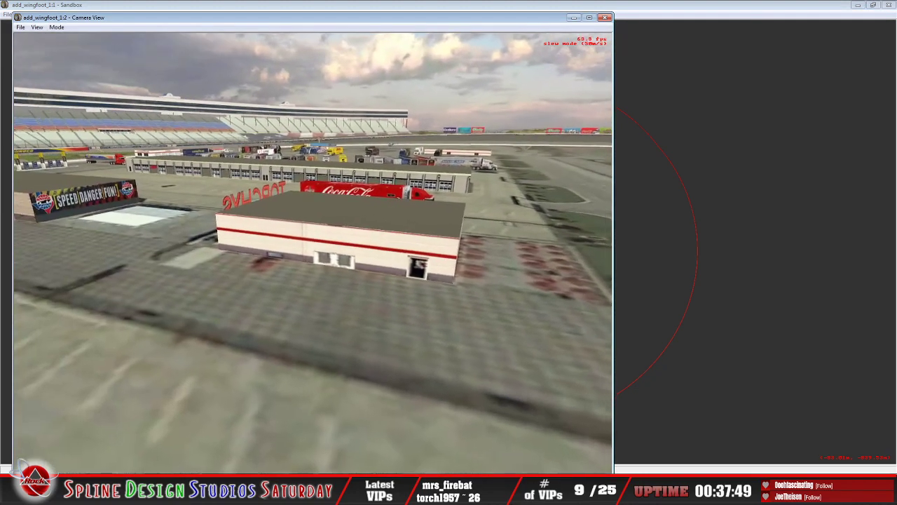
Step: Fly the camera over the infield buildings and garages toward the back of the Victory Lane building
key("Up")
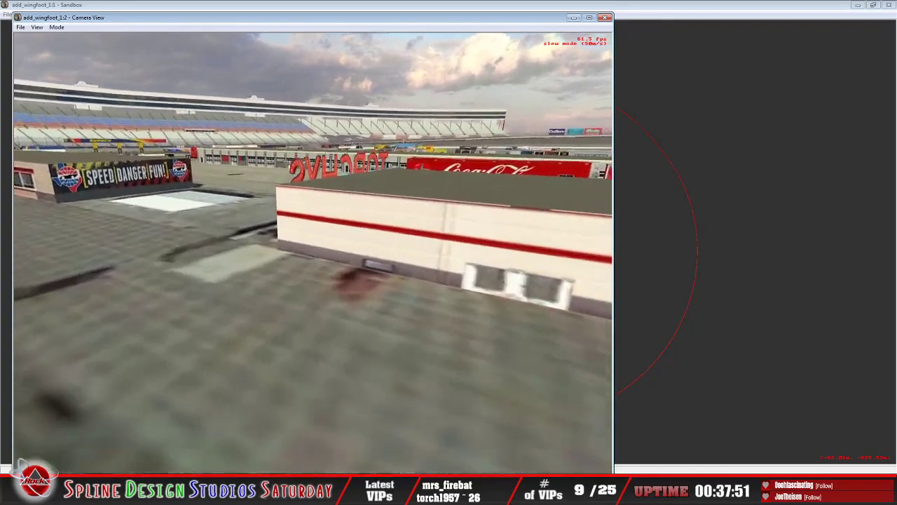
key("Down")
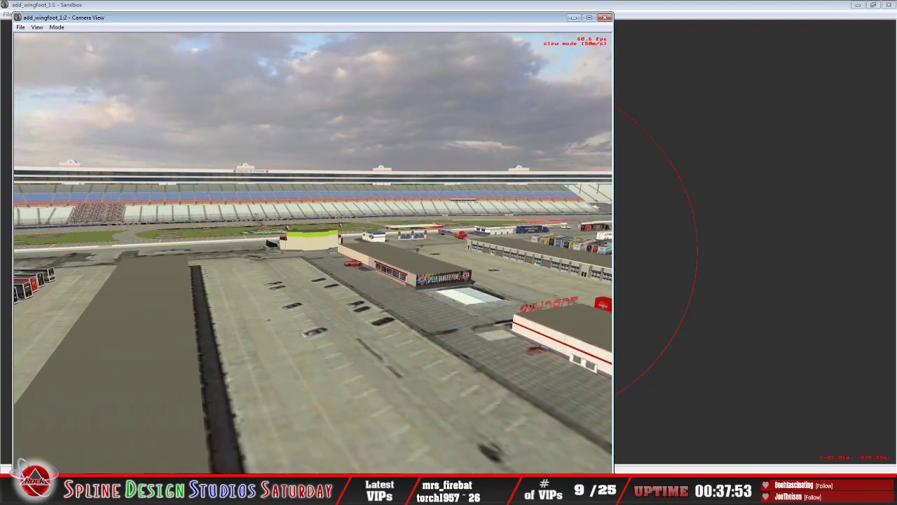
key("Up")
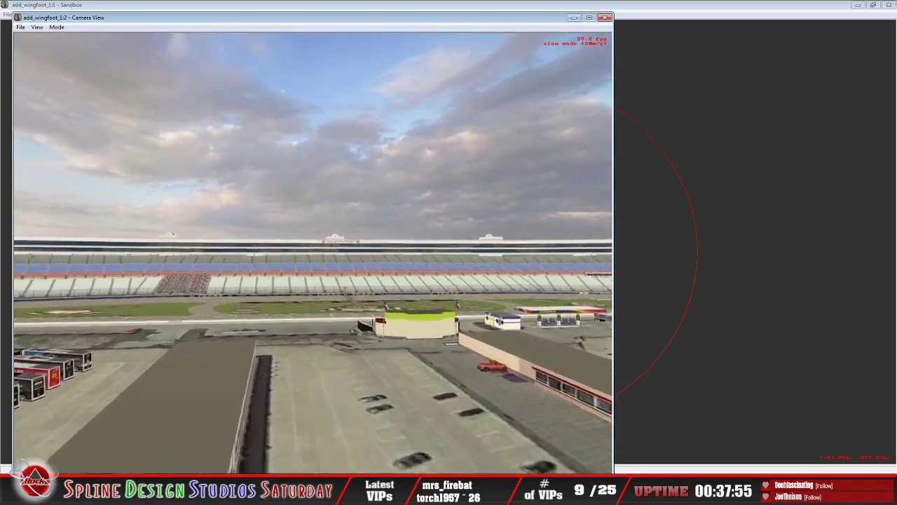
key("Up")
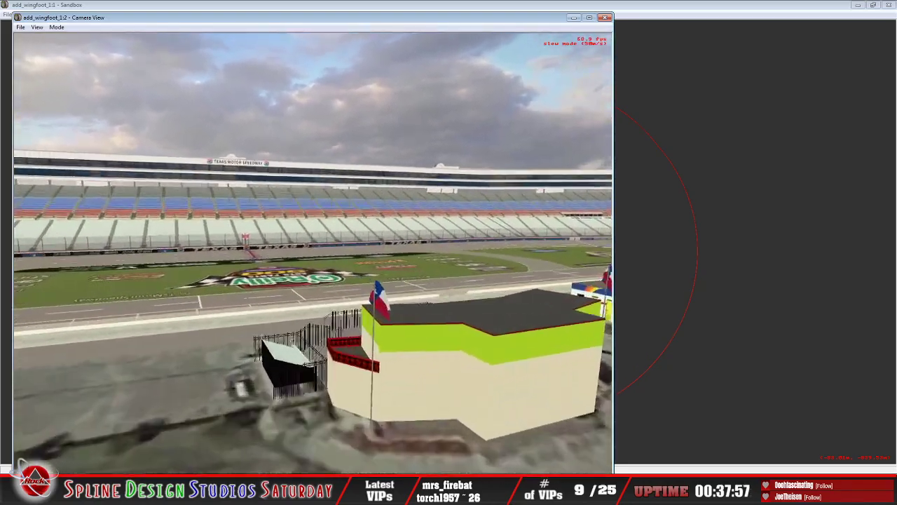
Step: Circle the camera around Victory Lane to examine its Speedy Cash building, checkered plaza, fences, grandstands and the nearby Sunoco buildings
key("Down")
key("Up")
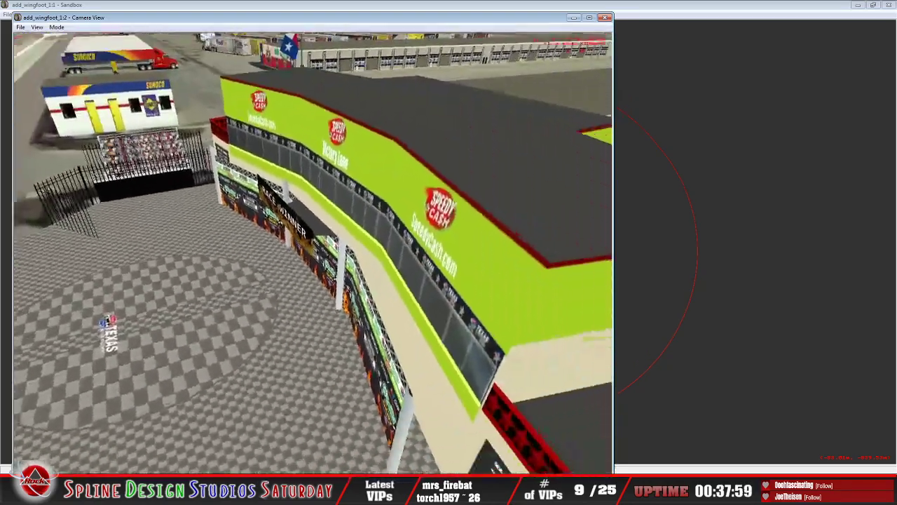
key("Down")
key("Up")
key("Up")
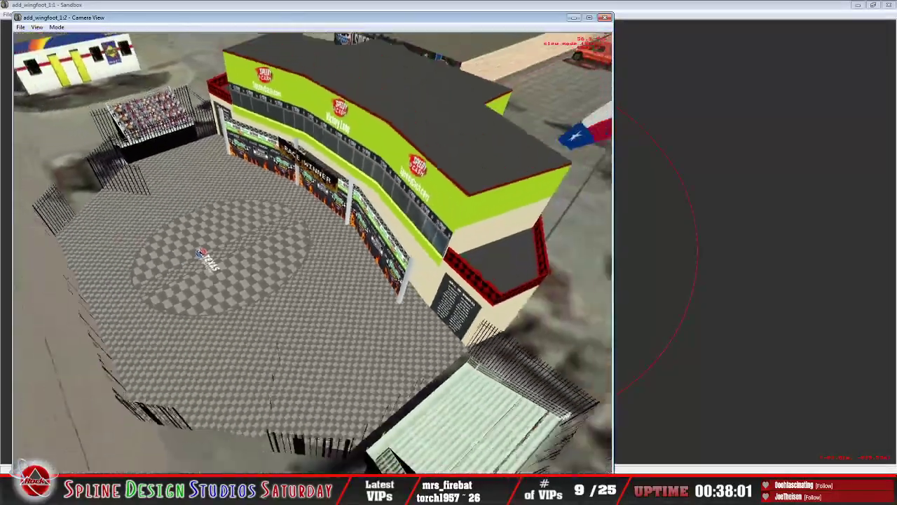
key("Left")
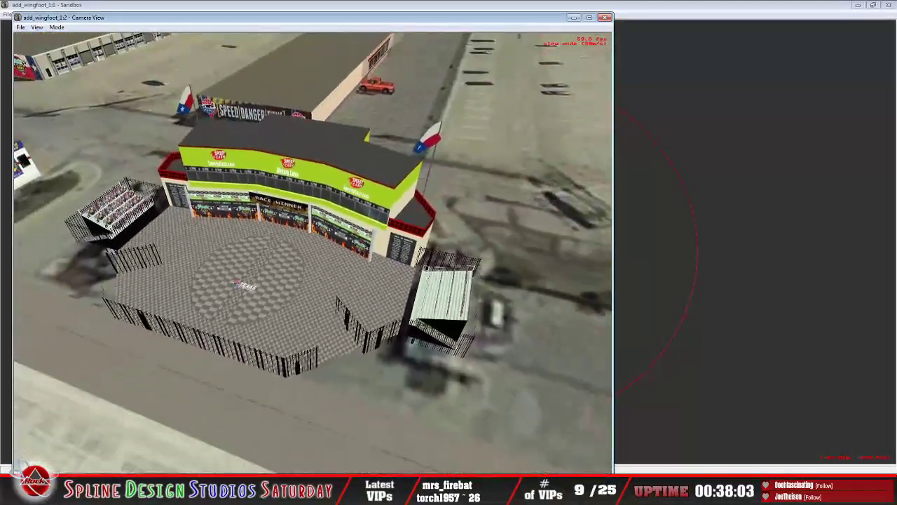
key("Left")
key("Left")
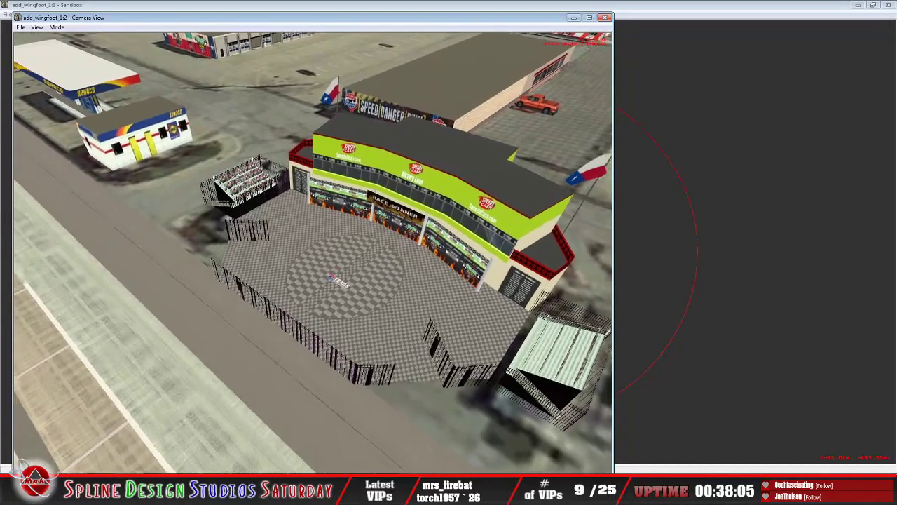
key("Right")
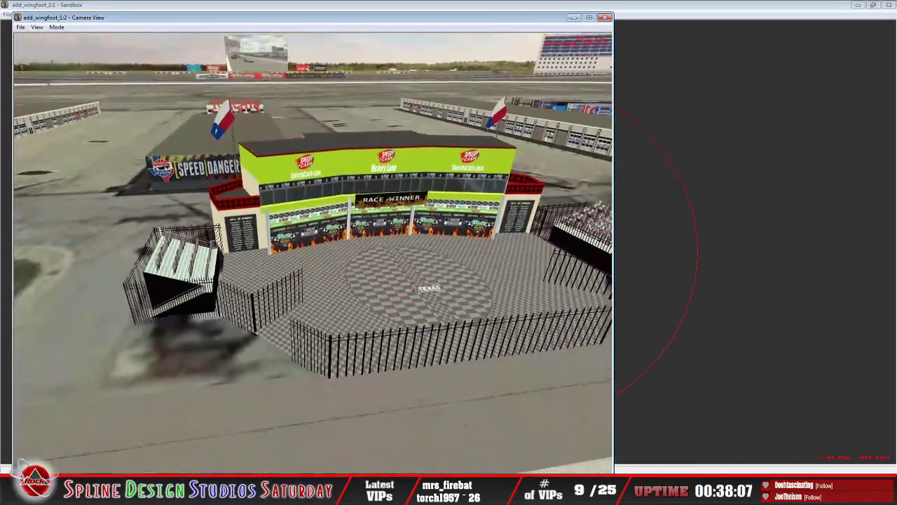
Step: Examine the front of Victory Lane close up and from above pit road, including the garages and haulers behind it
key("Up")
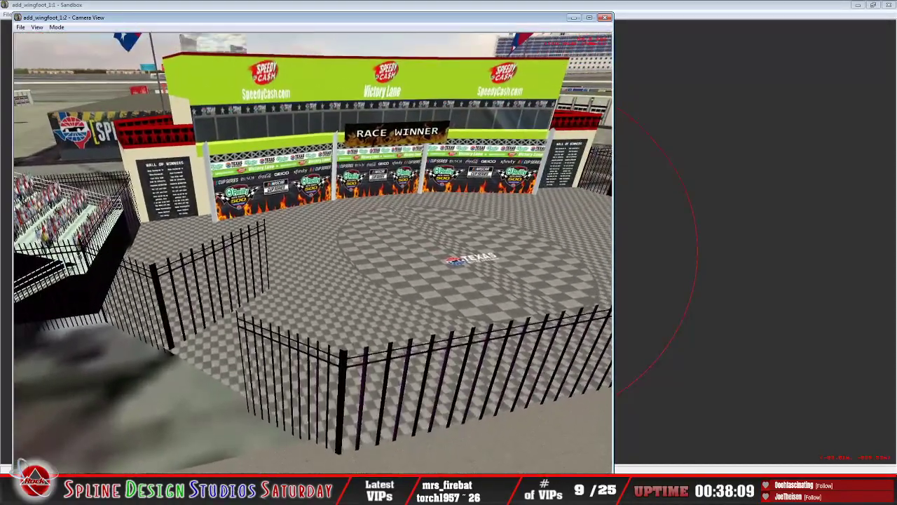
key("Down")
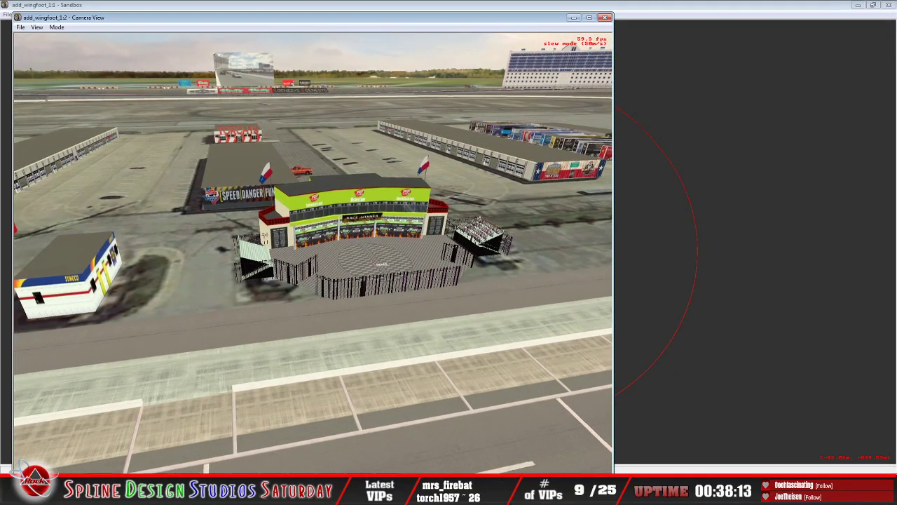
left_click_drag(312, 253, 175, 228)
left_click_drag(312, 253, 449, 263)
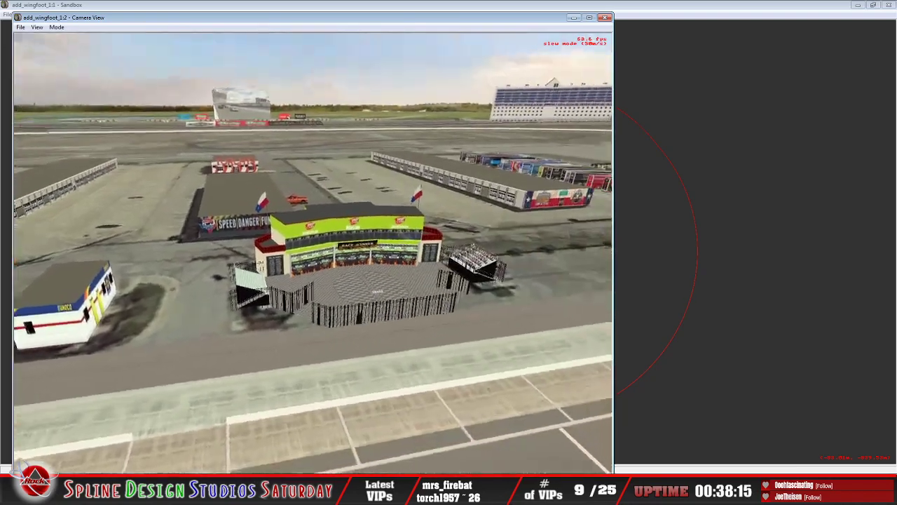
left_click_drag(312, 252, 456, 294)
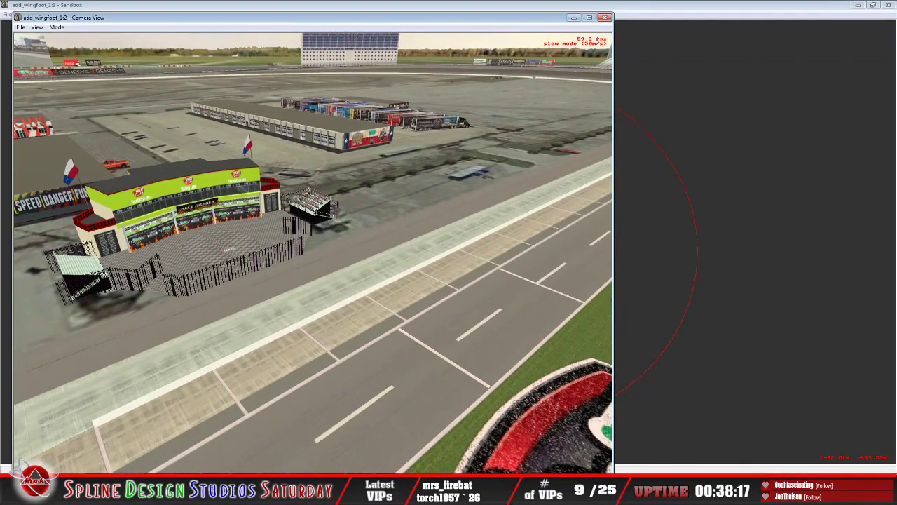
left_click_drag(313, 253, 169, 214)
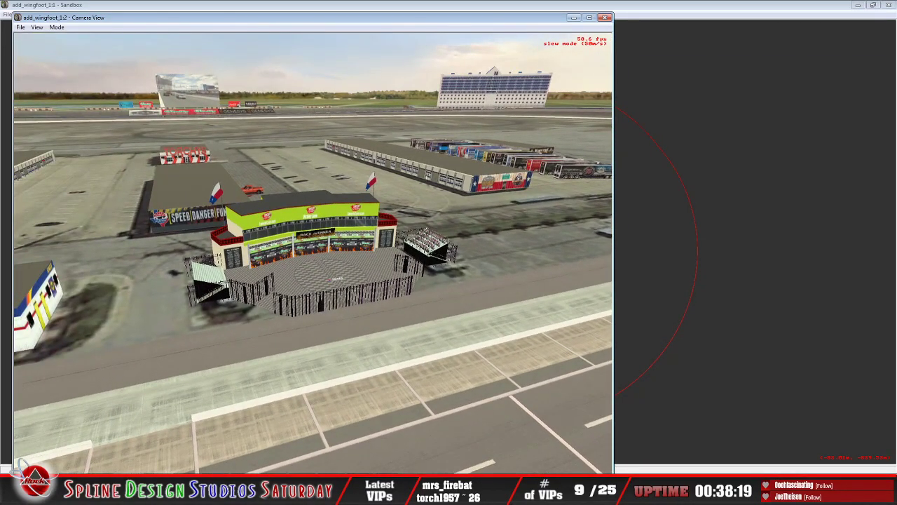
left_click_drag(312, 252, 376, 252)
left_click_drag(313, 252, 379, 197)
key("Down")
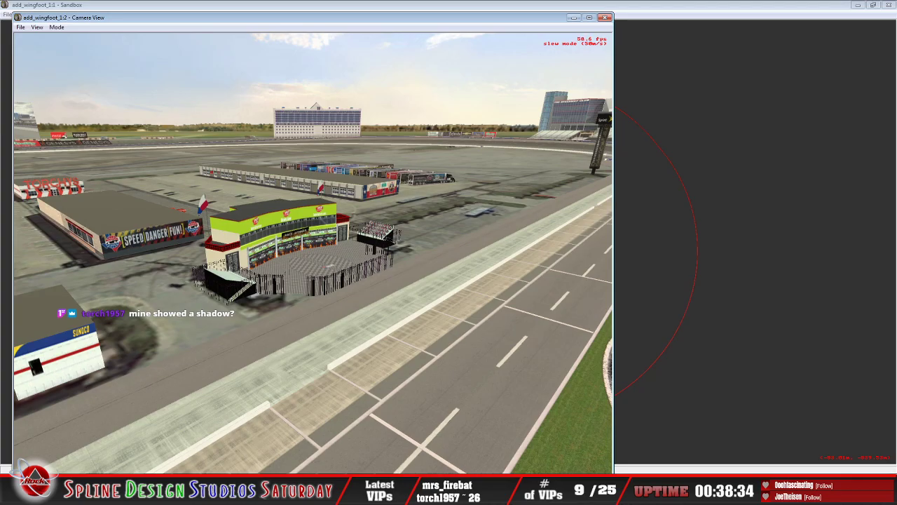
Step: Fly around the Sunoco side of Victory Lane to check its fences, grandstands and plaza against pit road
key("Up")
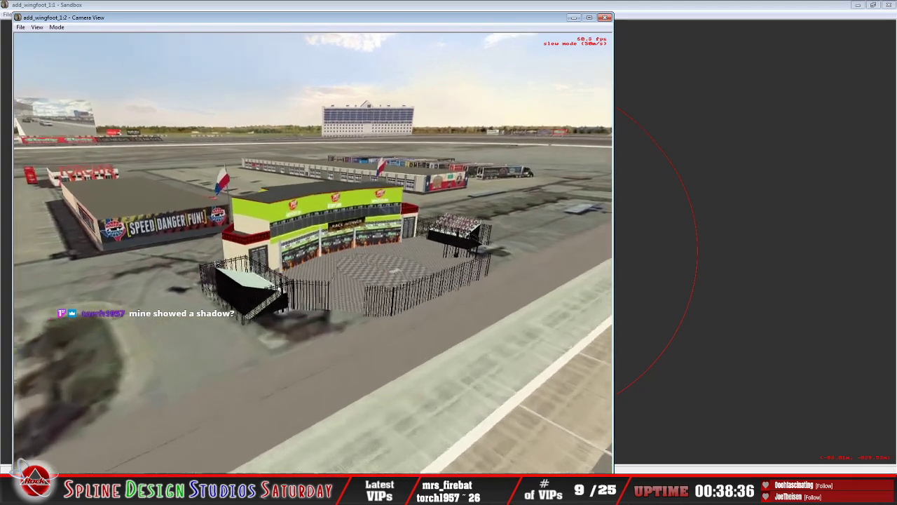
key("Up")
key("Right")
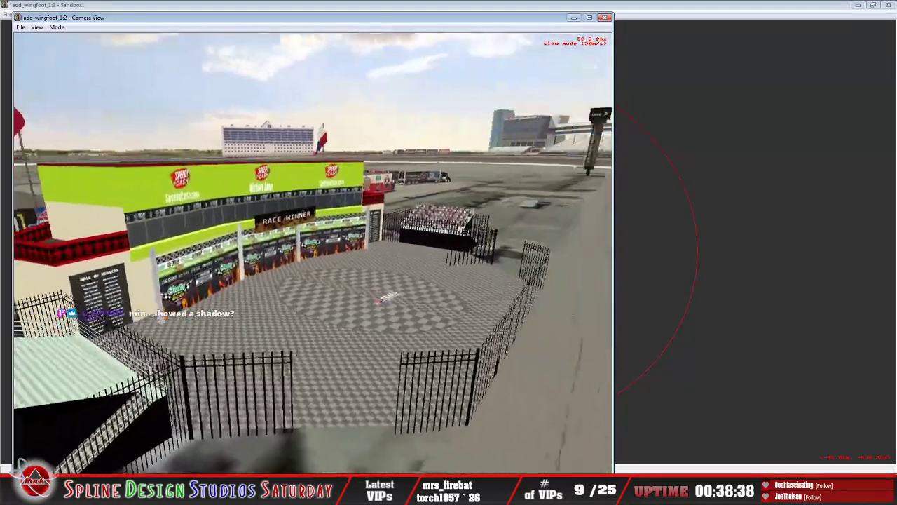
key("Down")
key("Right")
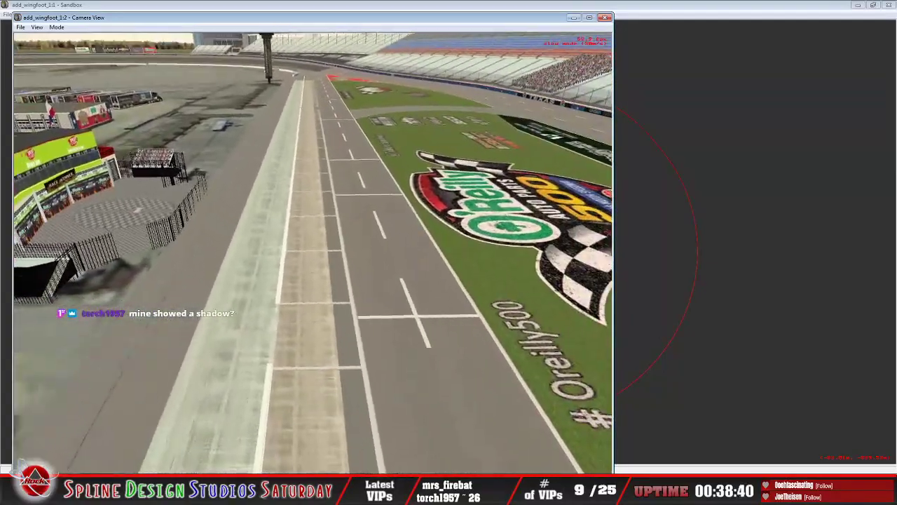
key("Left")
key("Up")
key("Up")
key("Down")
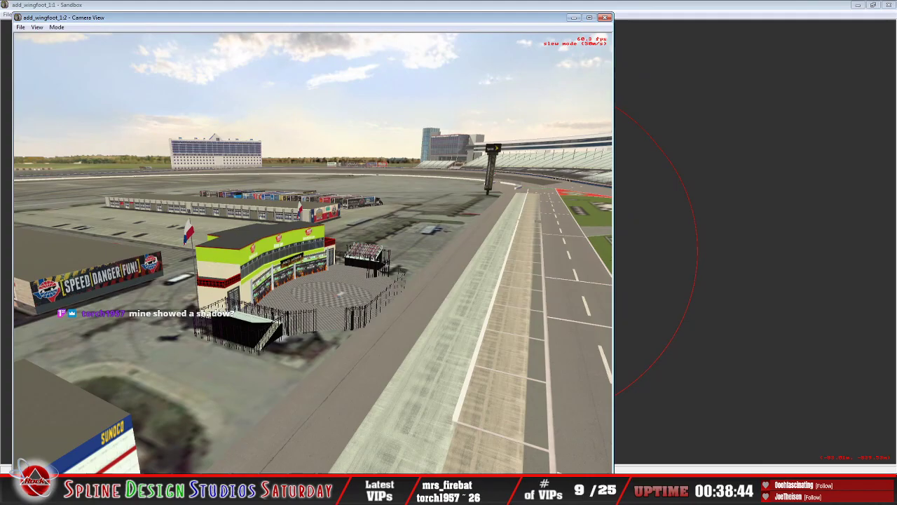
key("Right")
key("Up")
key("Left")
key("Down")
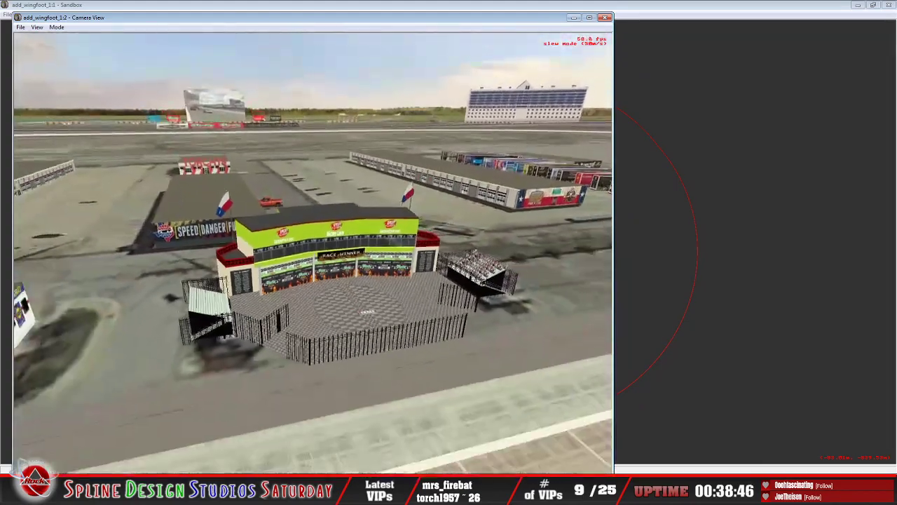
key("Escape")
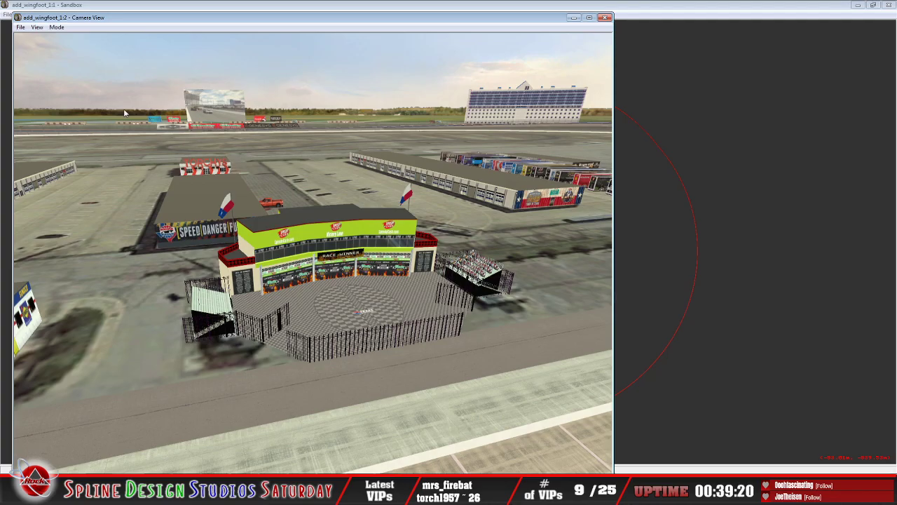
Step: Resume camera flight and follow pit road past the Goodyear building to inspect the small grey shed, pickups and Xfinity hauler
left_click(57, 28)
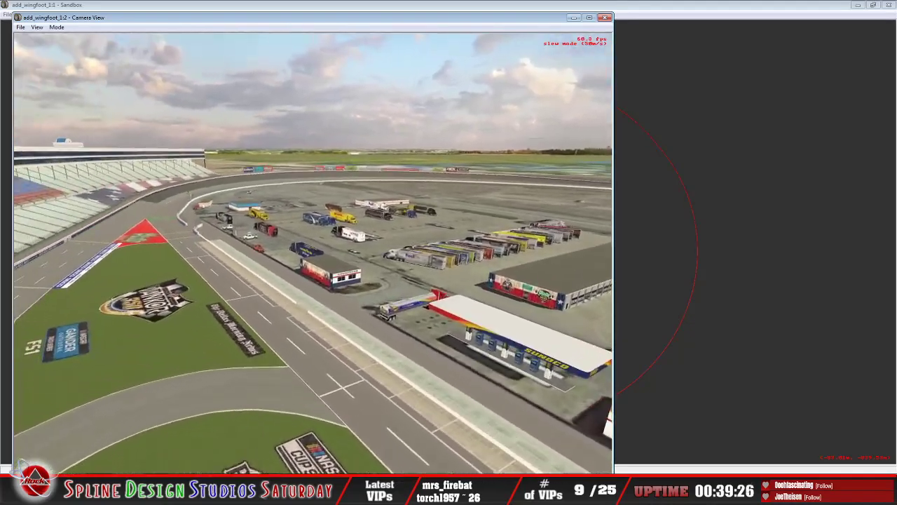
key("Up")
key("Up")
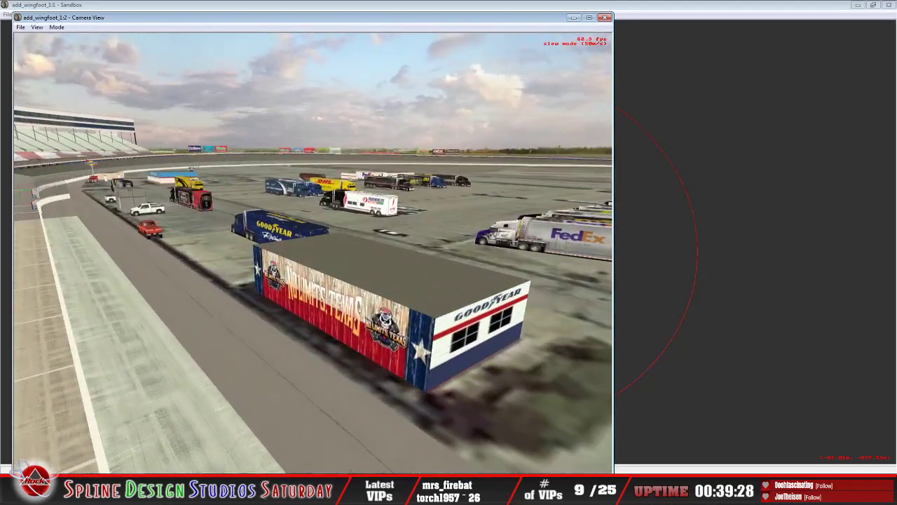
key("Down")
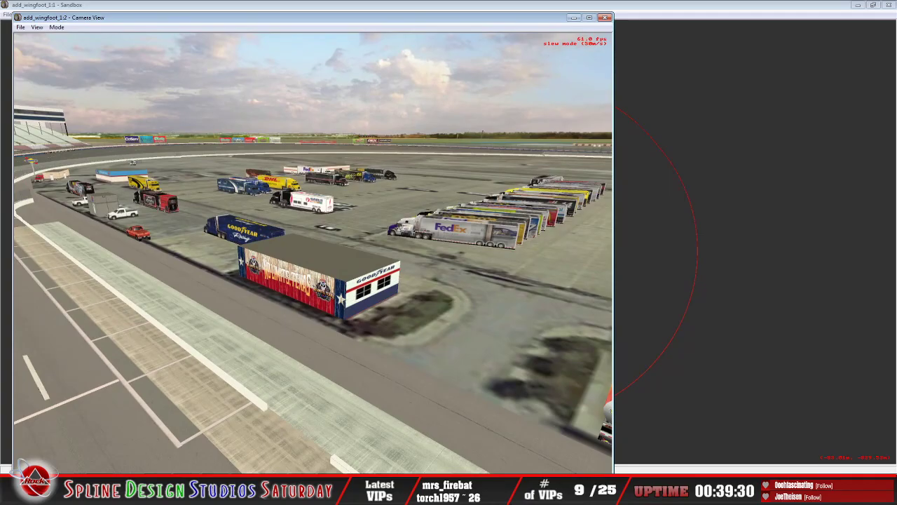
key("Left")
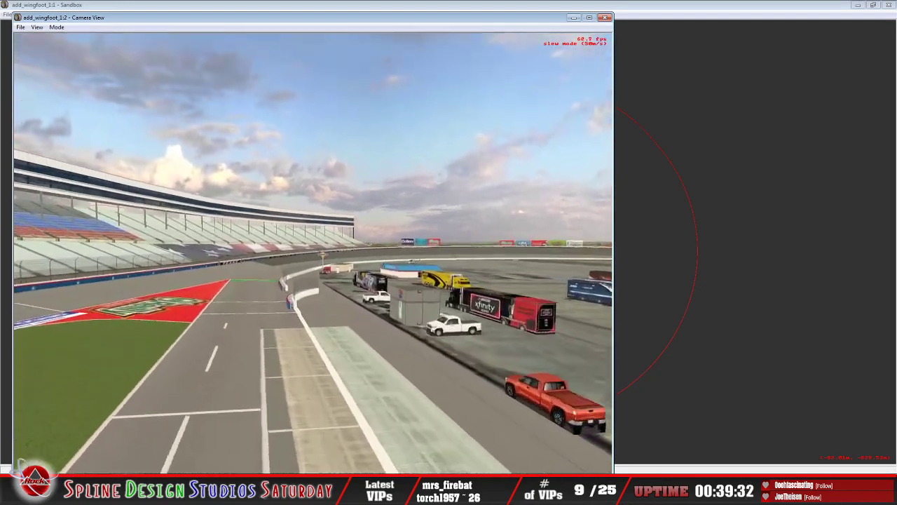
key("Up")
key("Right")
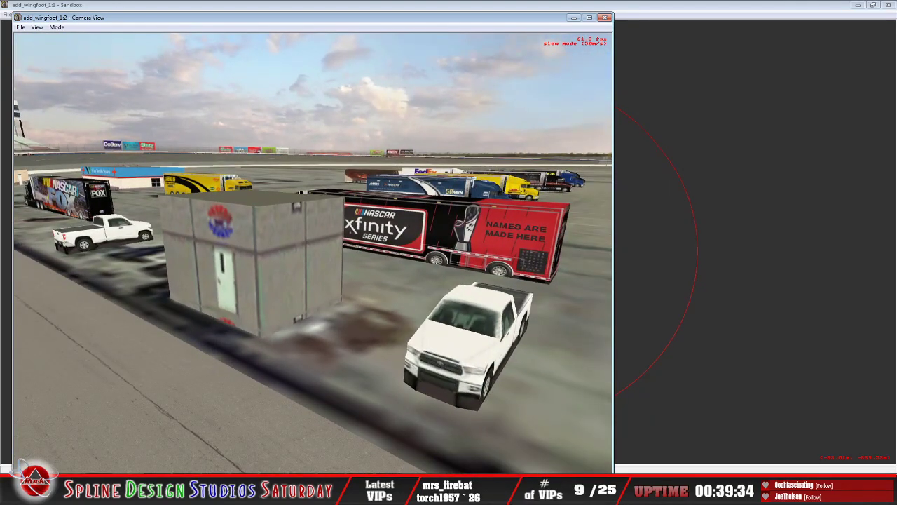
key("Right")
key("Up")
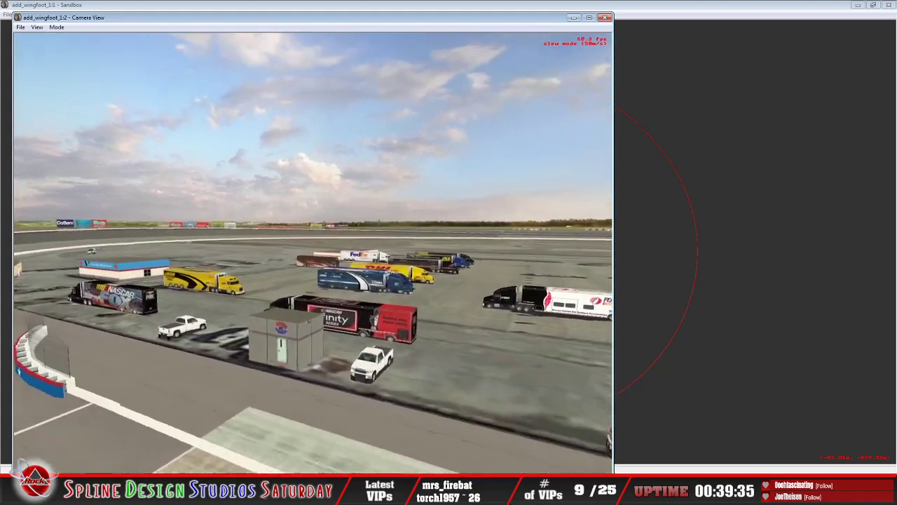
key("Down")
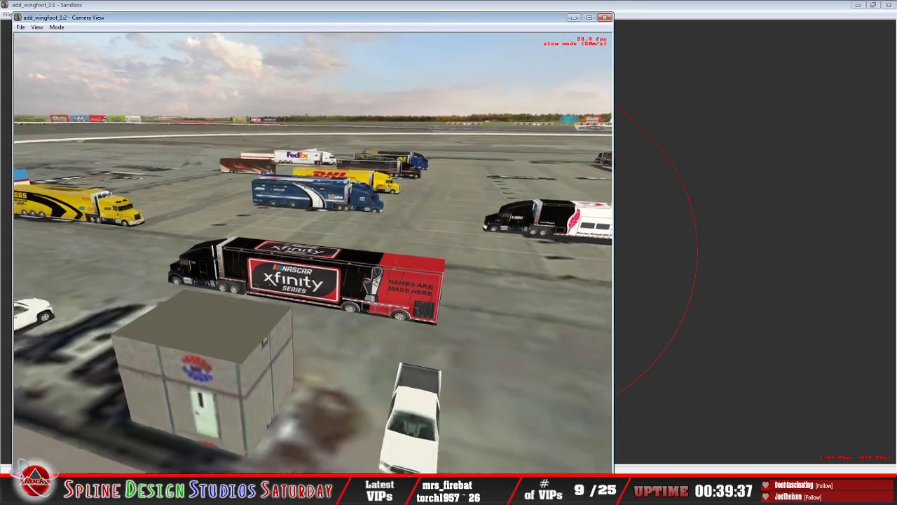
Step: Inspect the NASCAR on Fox and JEGS haulers near the pit entry and the Wise Health System building
key("Left")
key("Up")
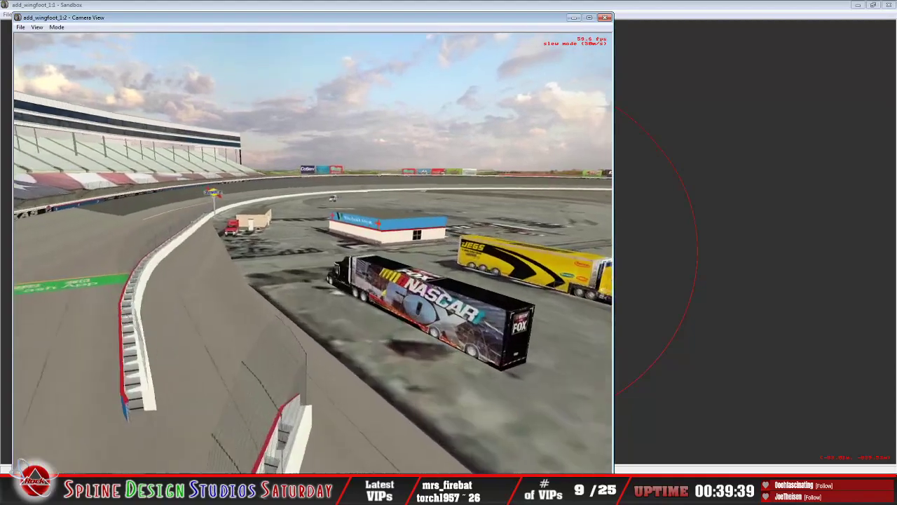
key("Right")
key("Down")
key("Left")
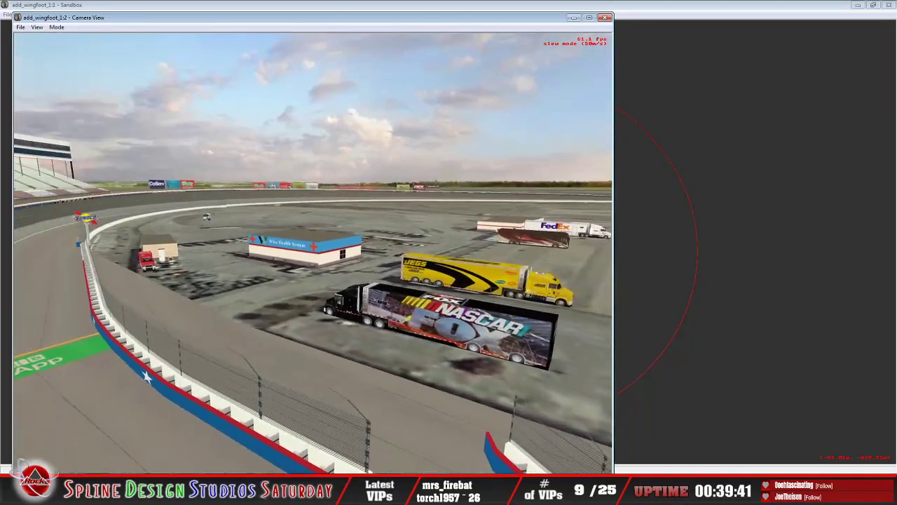
key("Up")
Step: Examine the tan brick building with the red rescue truck and the Sunoco sign along the inside wall
key("Up")
key("Right")
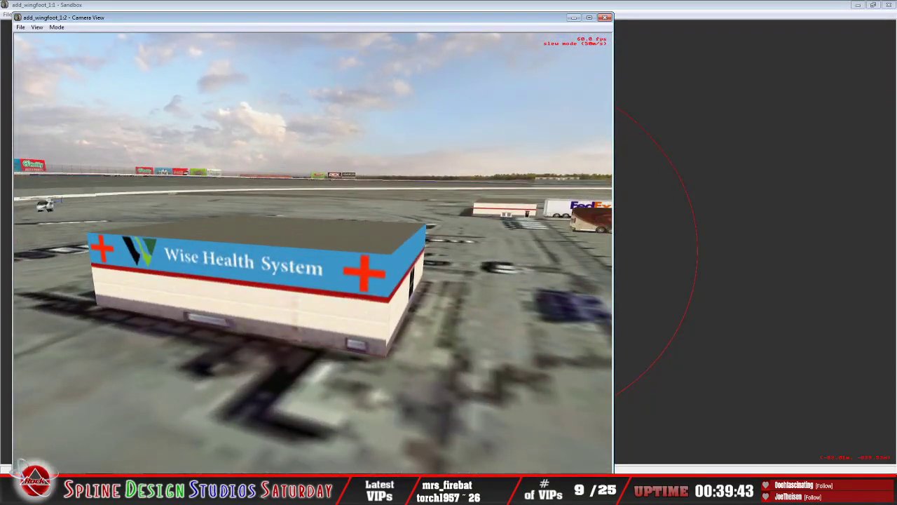
key("Down")
key("Left")
key("Left")
key("Up")
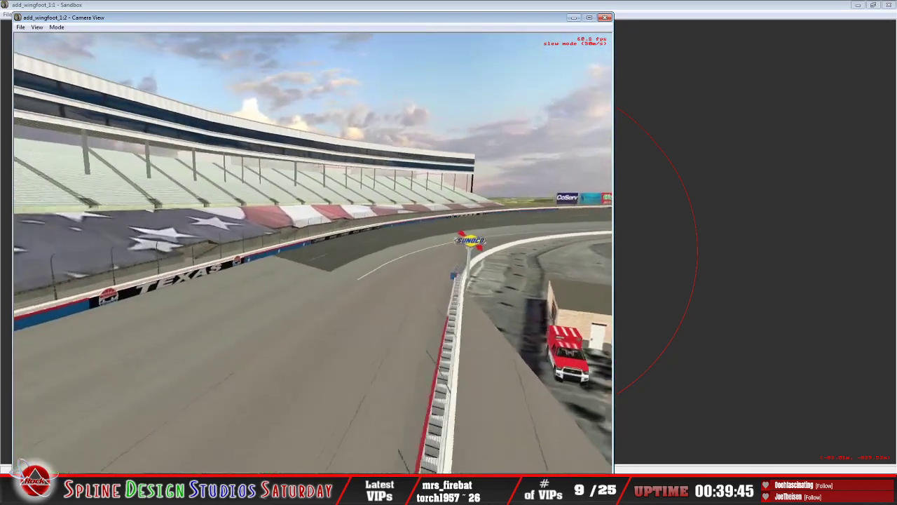
key("Right")
key("Down")
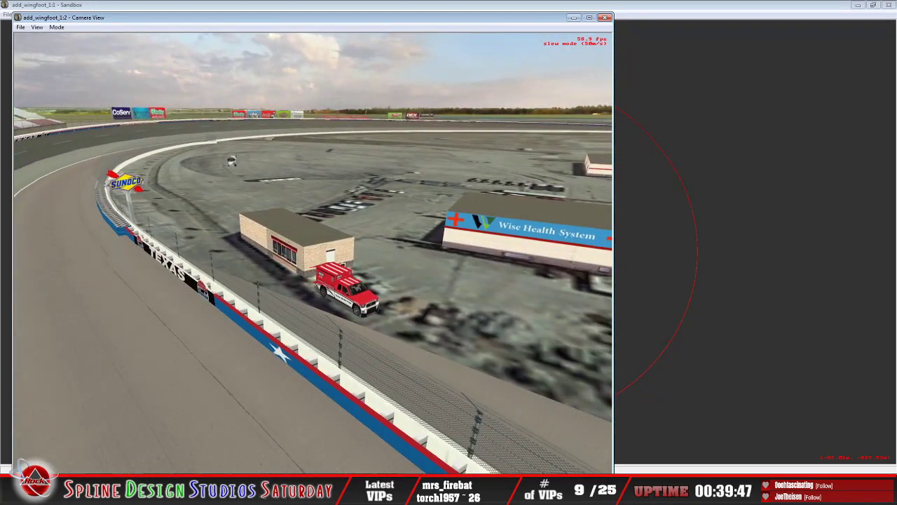
key("Right")
key("Down")
key("Left")
key("Up")
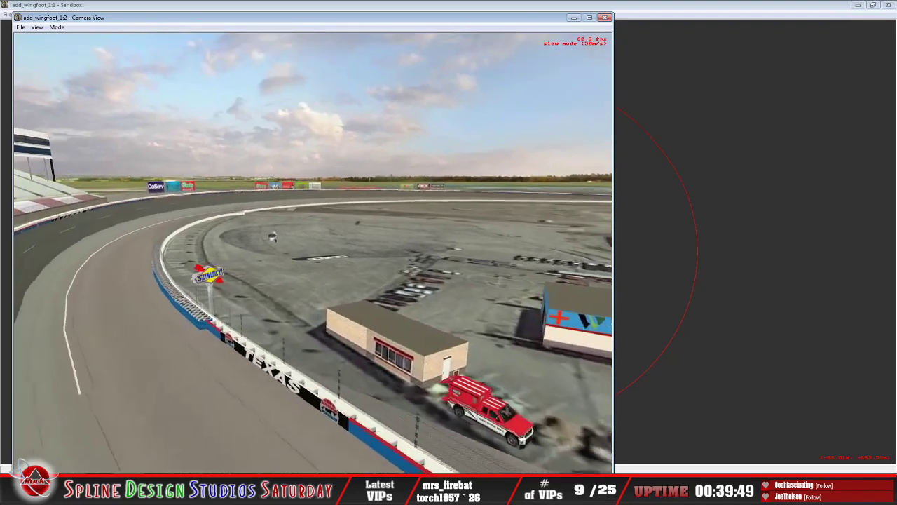
key("Right")
Step: View the infield from above the turn, resume camera flight and move in on the Featherlite hauler
left_click_drag(280, 238, 249, 297)
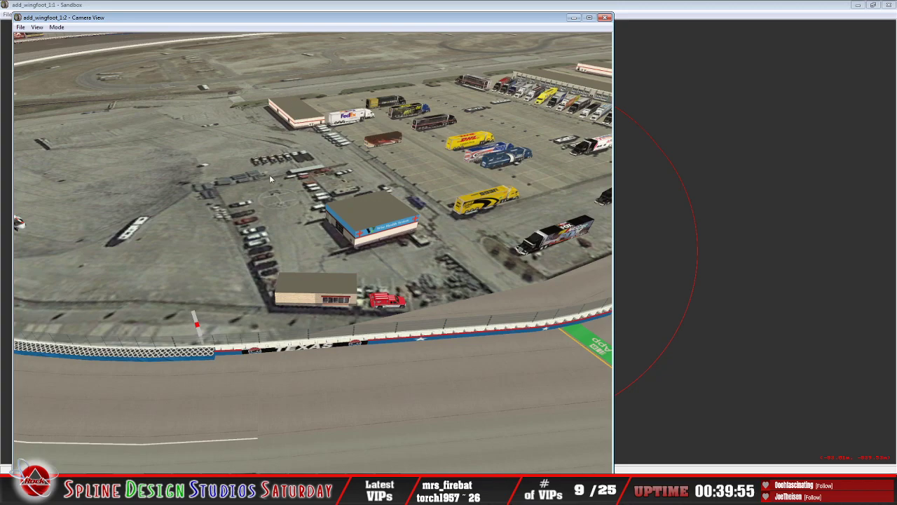
left_click(56, 27)
left_click(79, 48)
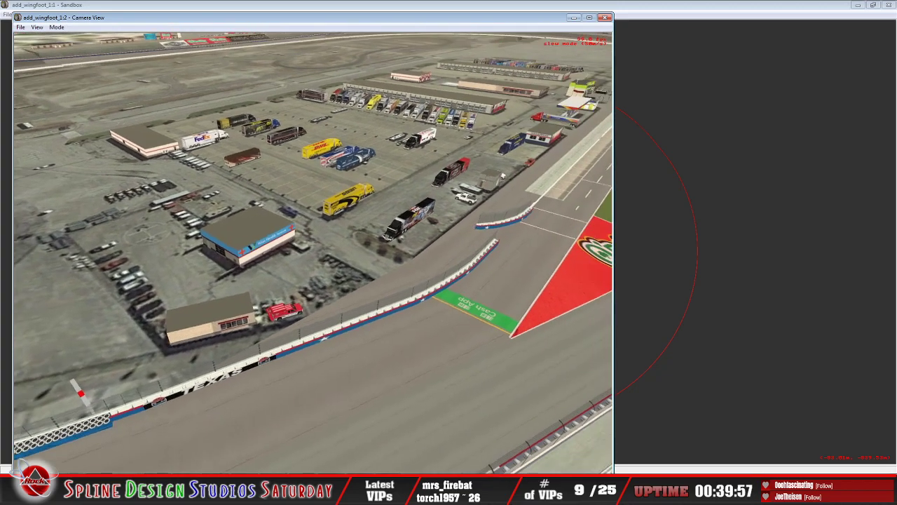
key("Up")
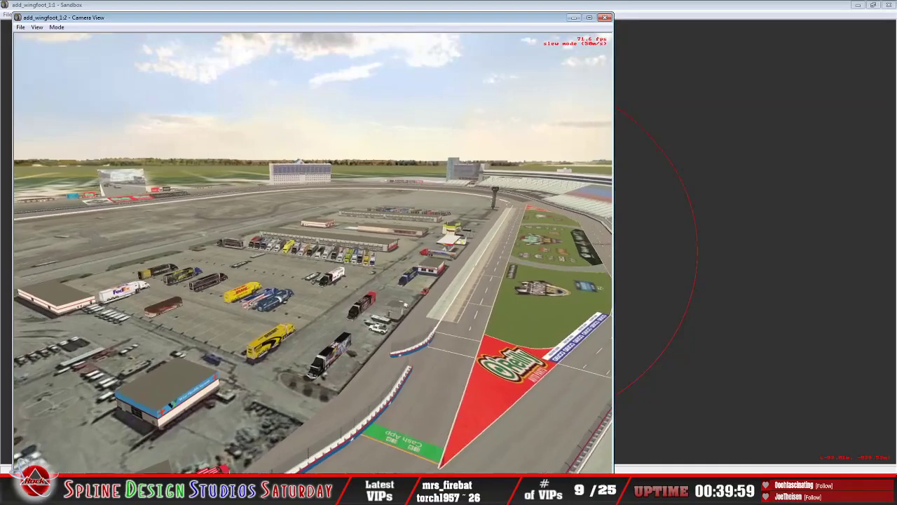
key("Up")
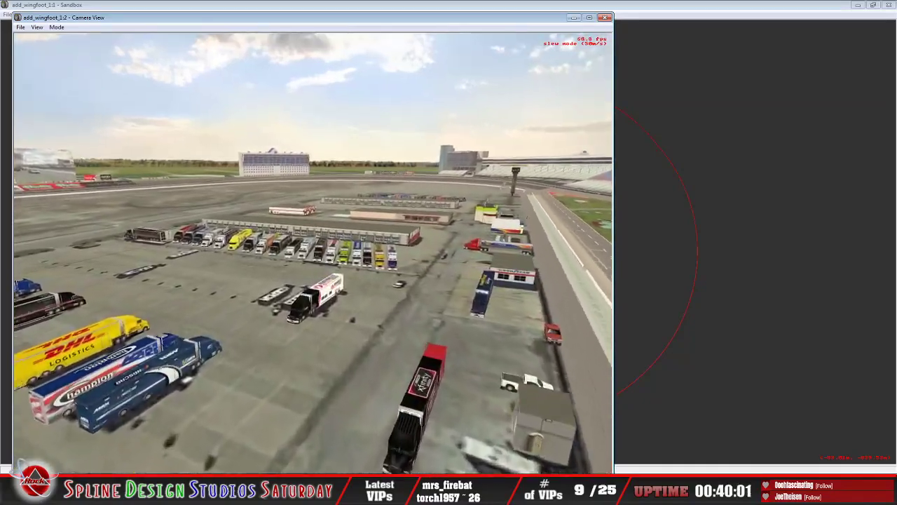
key("Up")
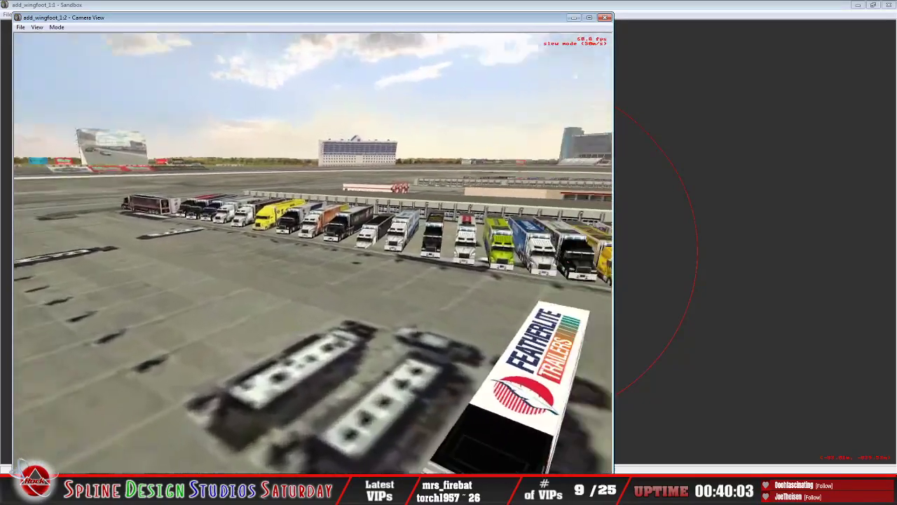
key("Down")
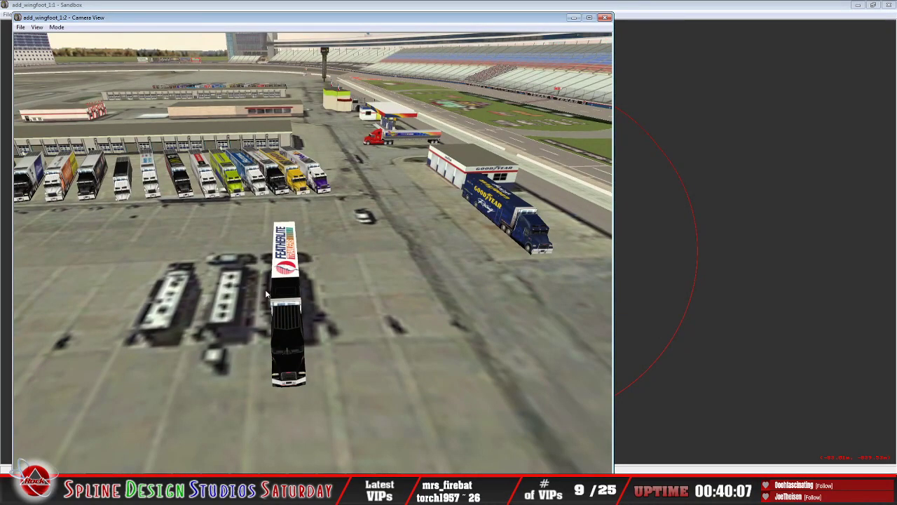
Step: Reactivate the flying camera and inspect the row of team haulers beside the garage, up to the FedEx hauler
left_click(61, 28)
left_click(74, 46)
key("Down")
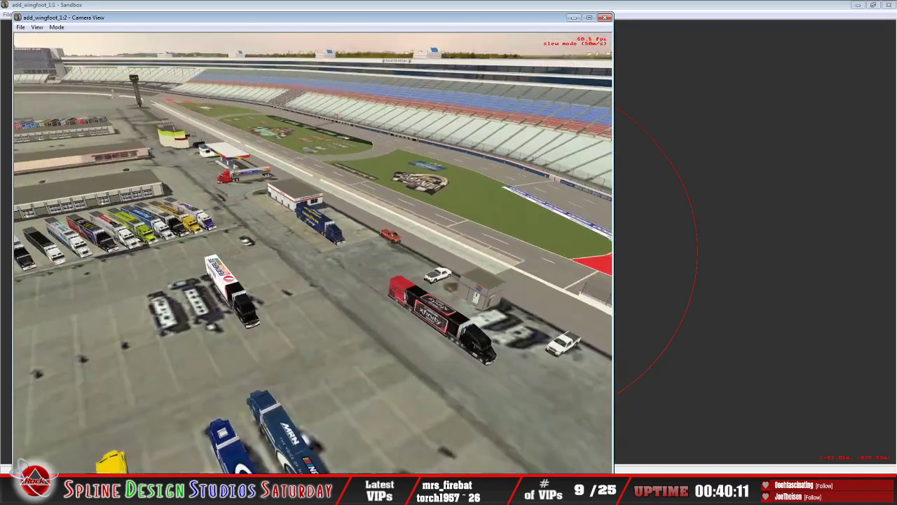
key("Up")
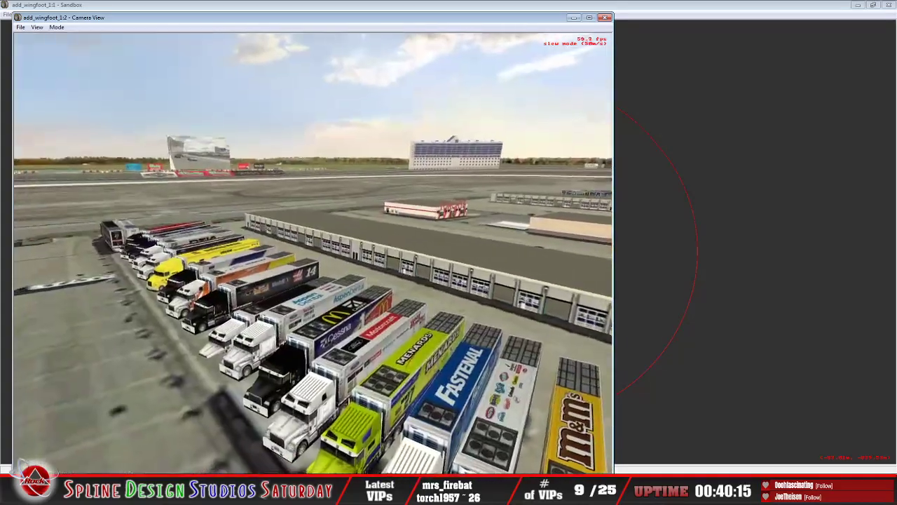
key("Down")
key("Up")
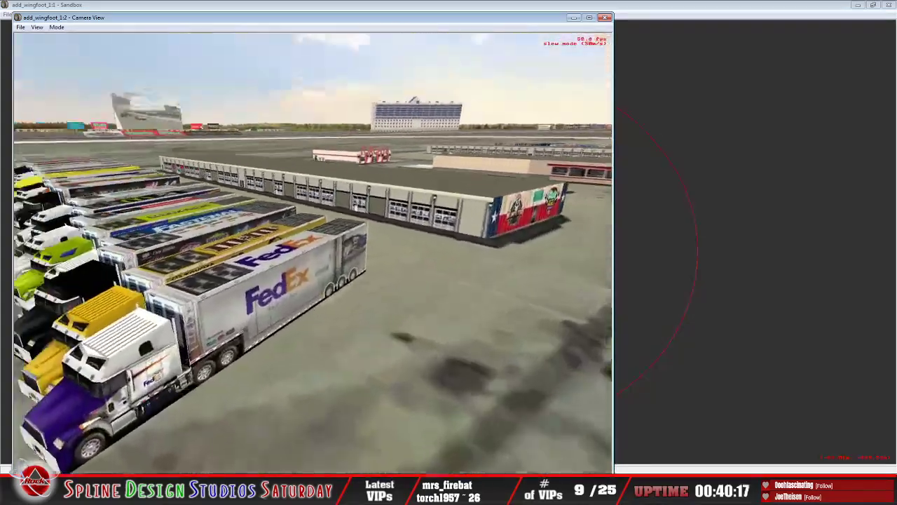
key("Down")
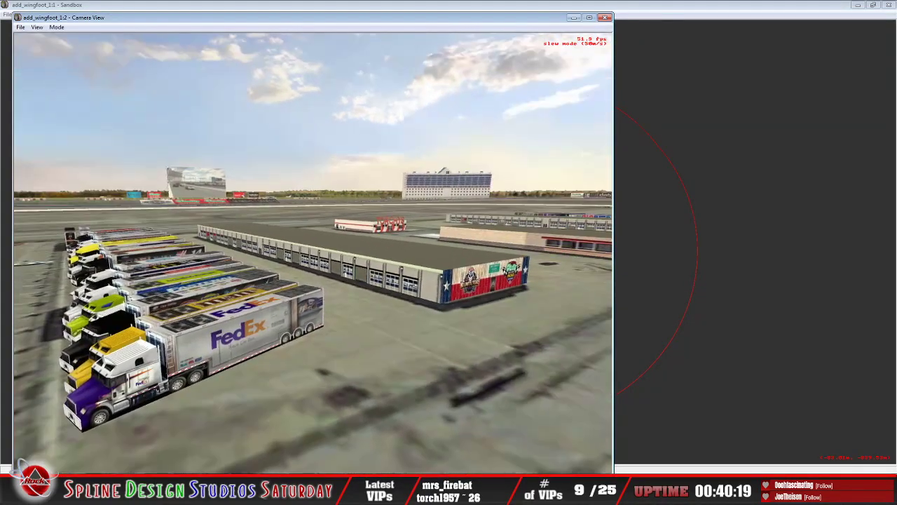
Step: Inspect the long garage's No Limits Texas end wall with the O'Reilly Auto Parts 500 logo from above and from its corner
key("Up")
key("Down")
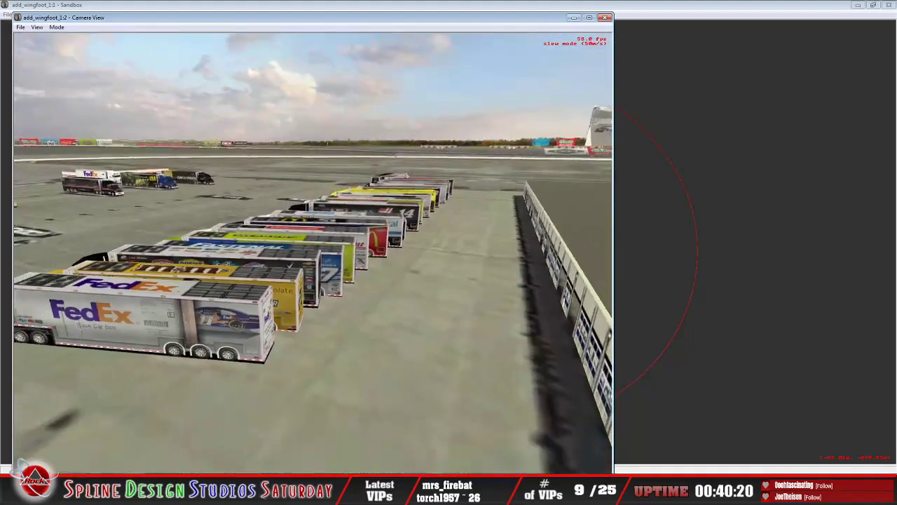
key("Down")
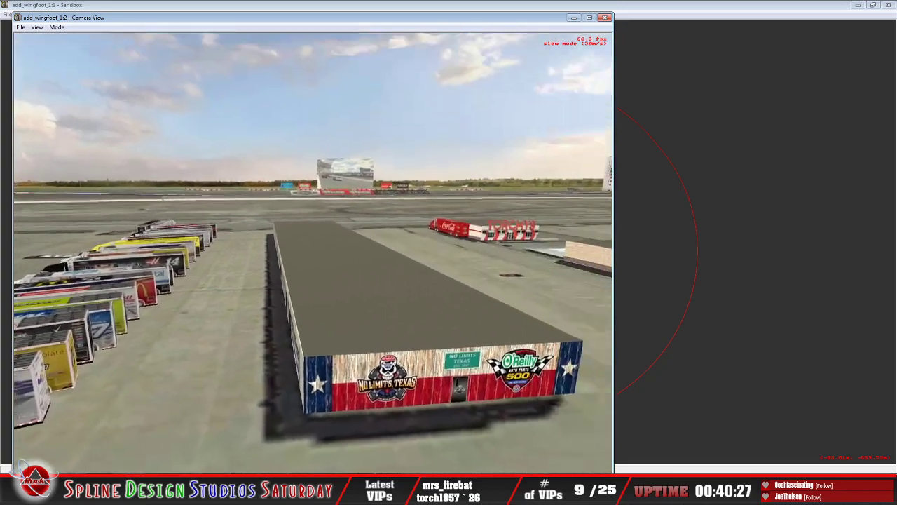
key("Down")
key("Up")
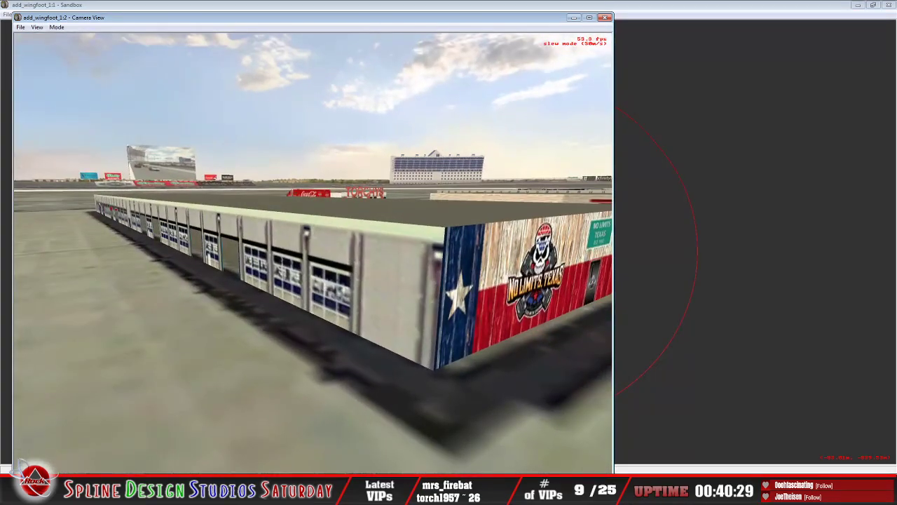
Step: Fly the camera inside the long garage to examine its interior walls and open bays, and back out to the end wall
key("Down")
key("Up")
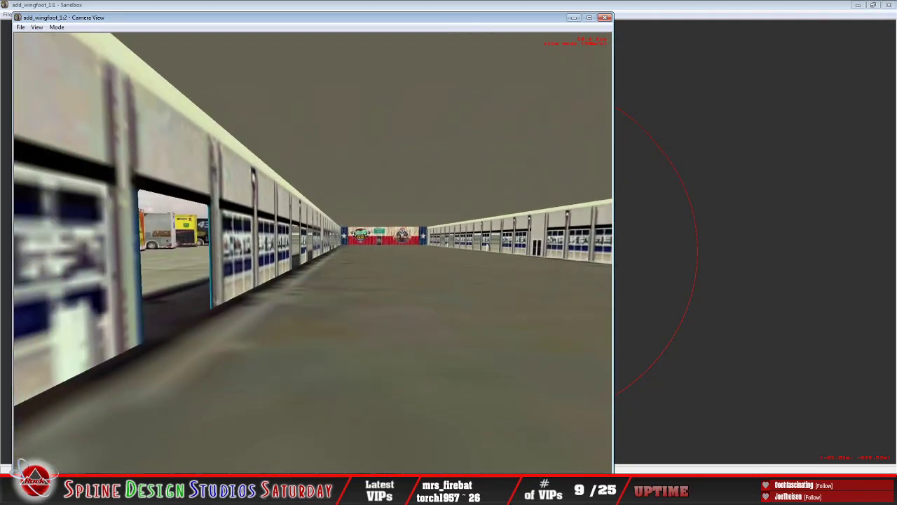
key("Down")
key("Up")
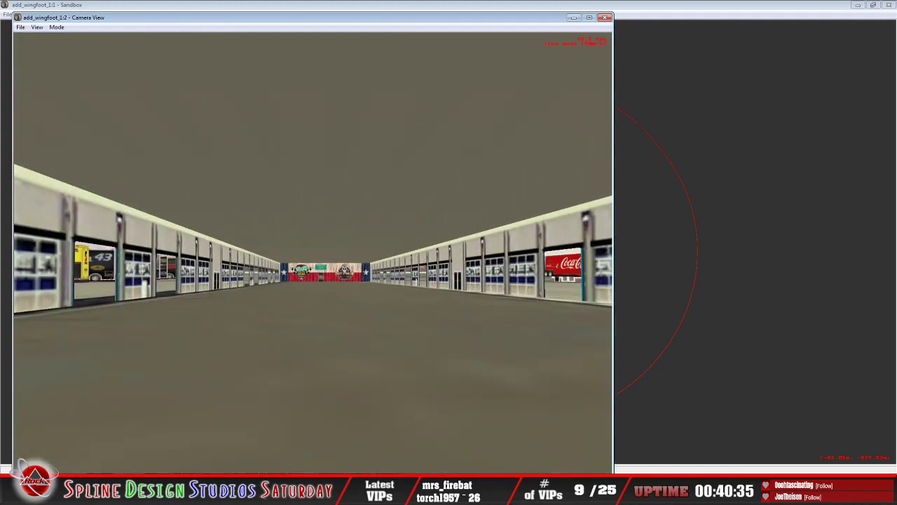
key("Down")
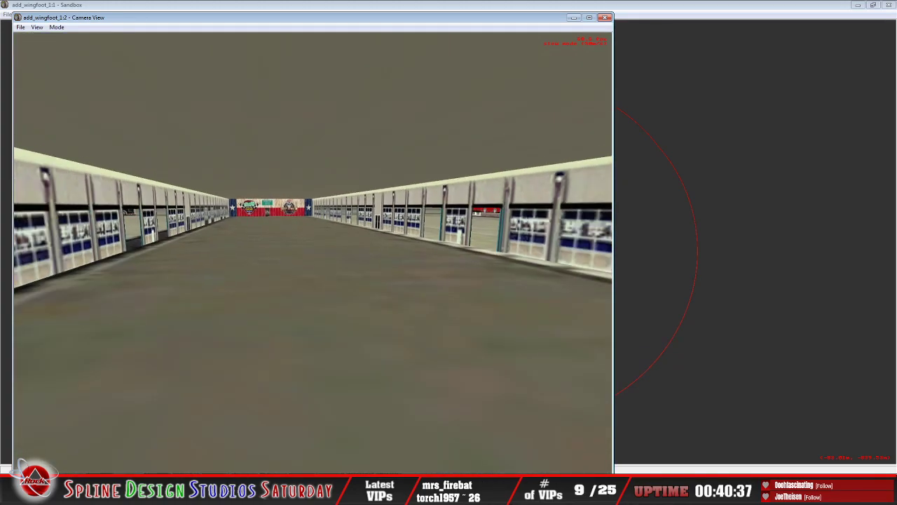
key("Down")
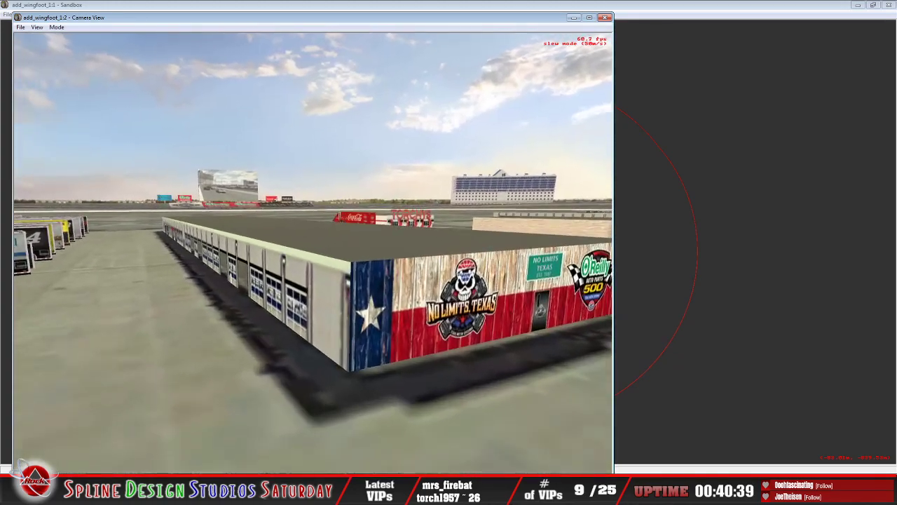
Step: Examine the open bay doors along the garage's outer side and the rear of the neighbouring FedEx hauler
key("Up")
key("Left")
key("Down")
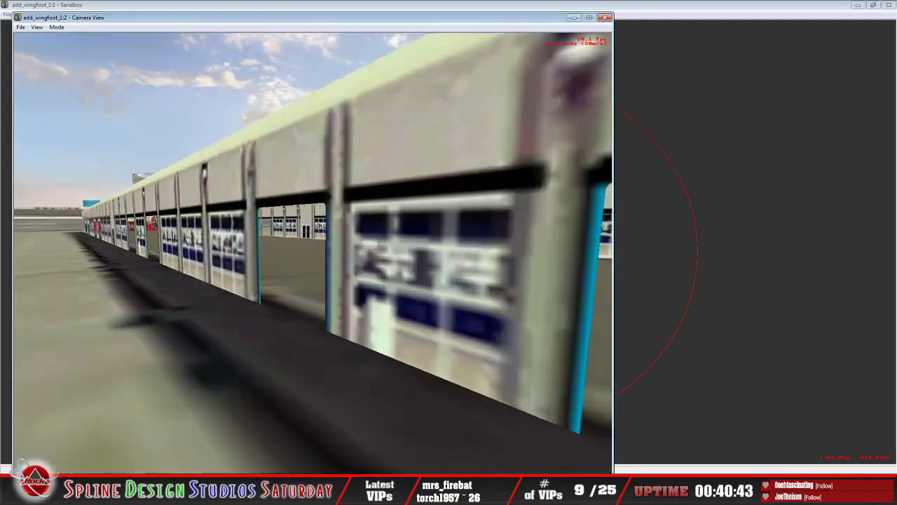
key("Right")
key("Down")
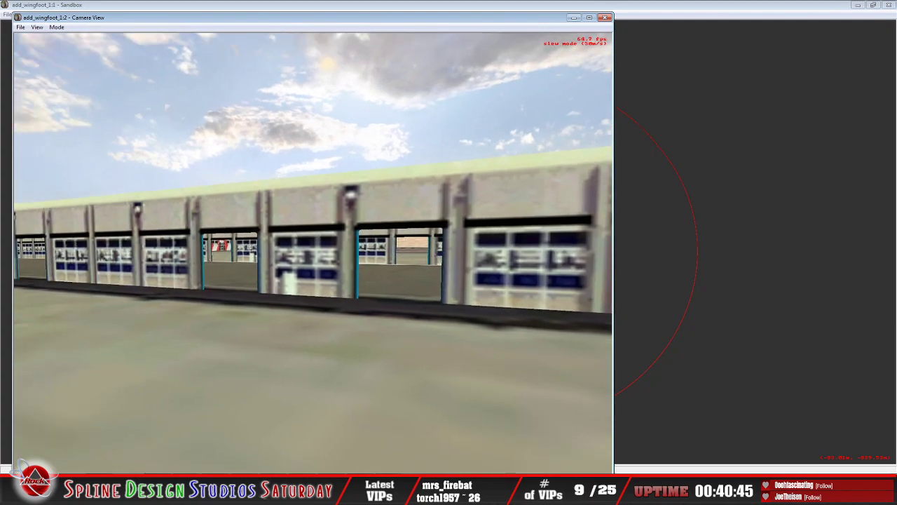
key("Left")
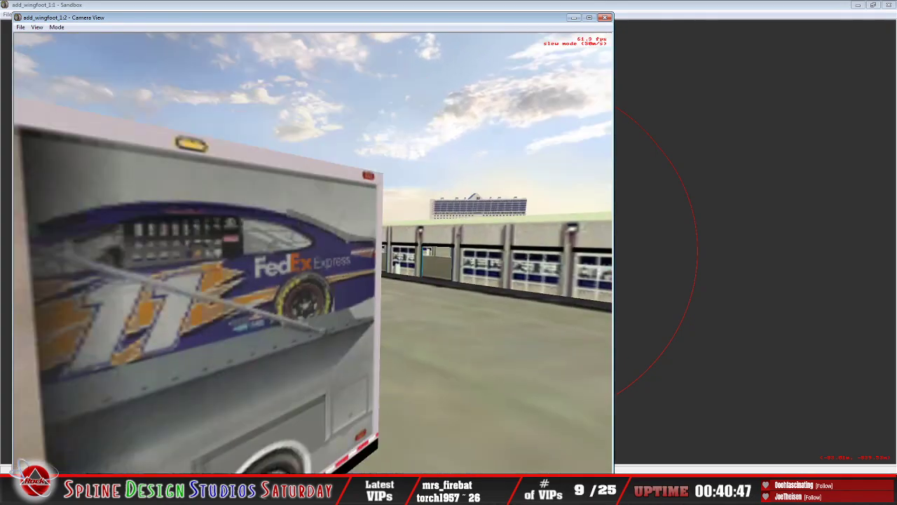
key("Down")
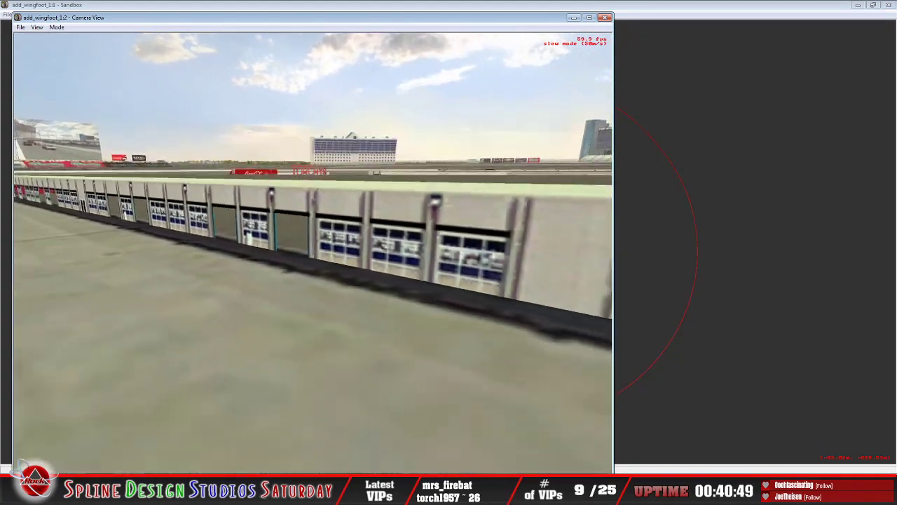
Step: Cross the infield to the Torchys building and inspect its storefront and the Coca-Cola hauler parked beside it
key("Down")
key("Right")
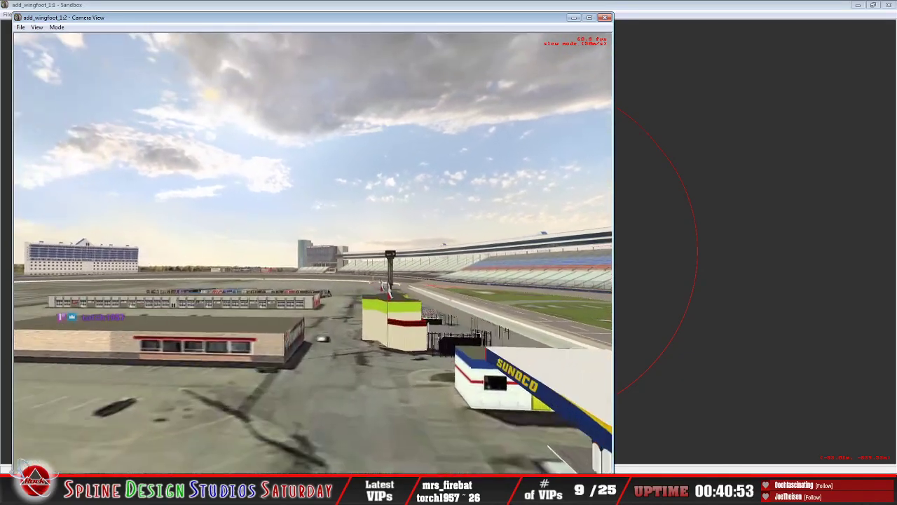
key("Left")
key("Left")
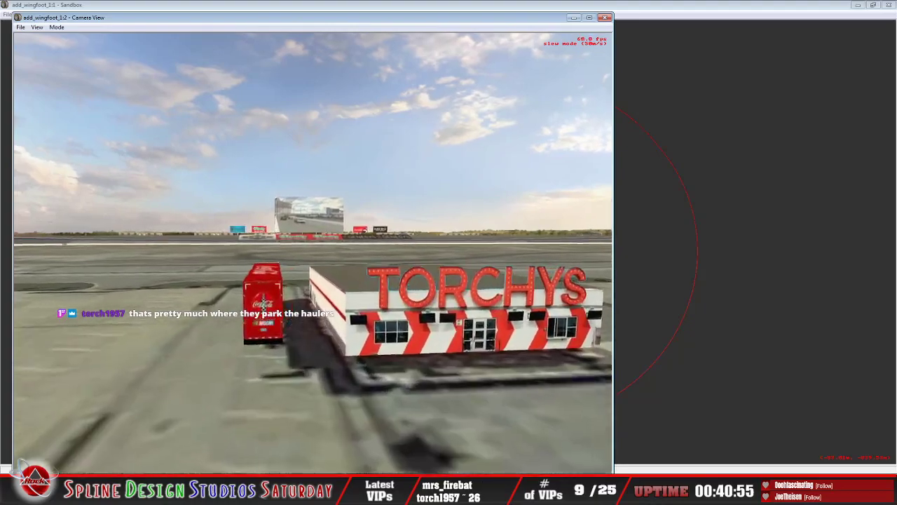
key("Left")
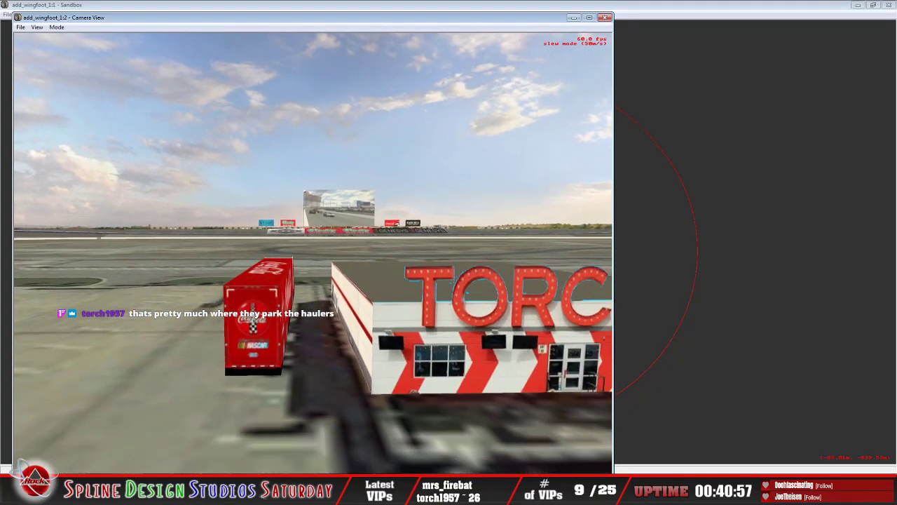
key("Left")
key("Up")
key("Right")
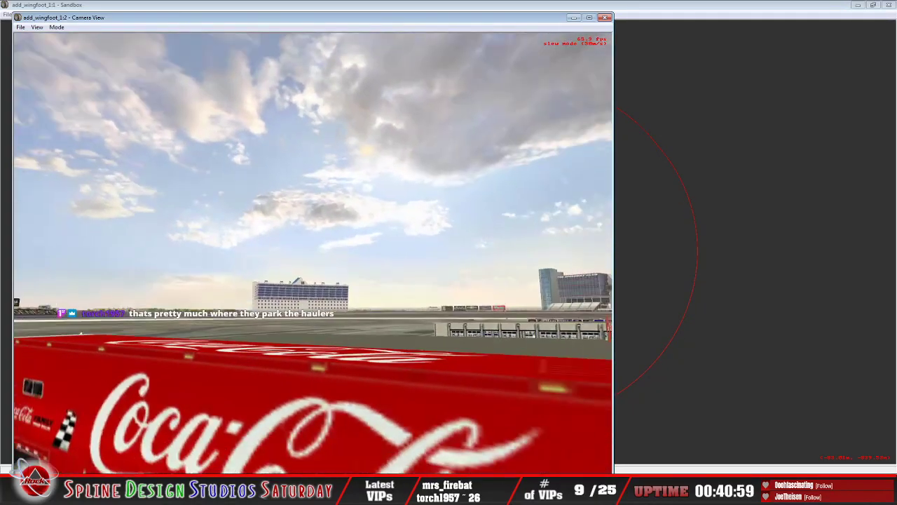
key("Down")
key("Left")
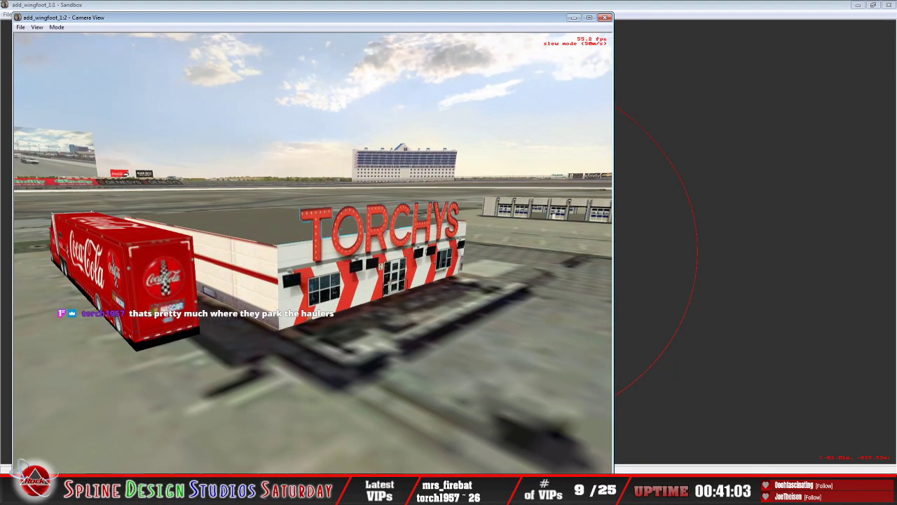
Step: Circle the Torchys building, examining the rooftop letters, the side wall with its door and the rear of the building
key("Right")
key("Up")
key("Left")
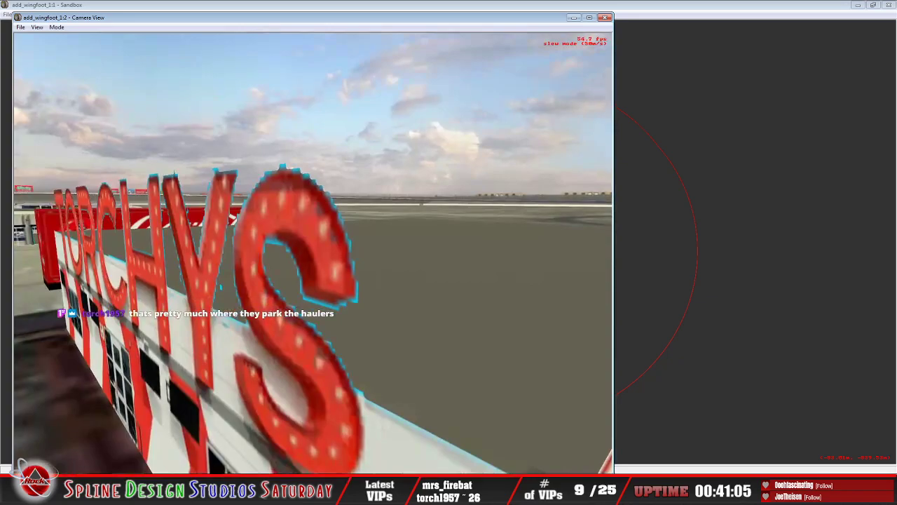
key("Up")
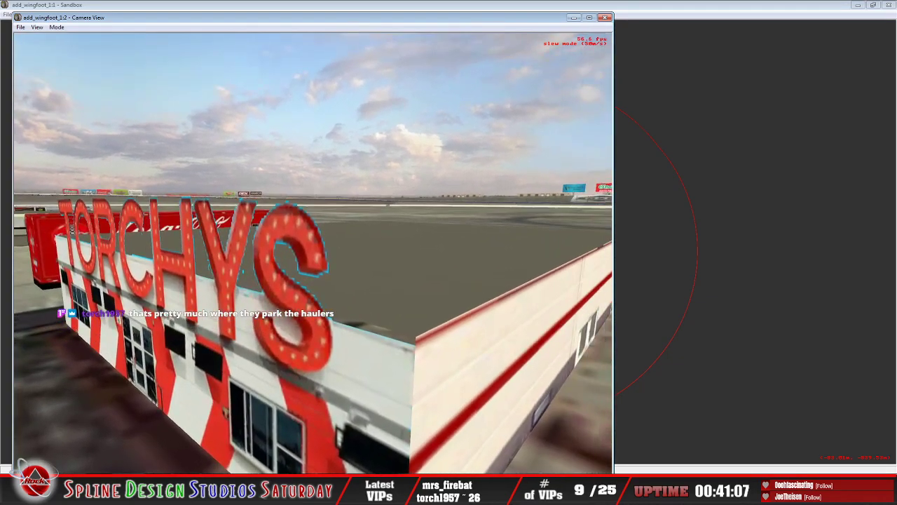
key("Right")
key("Up")
key("Left")
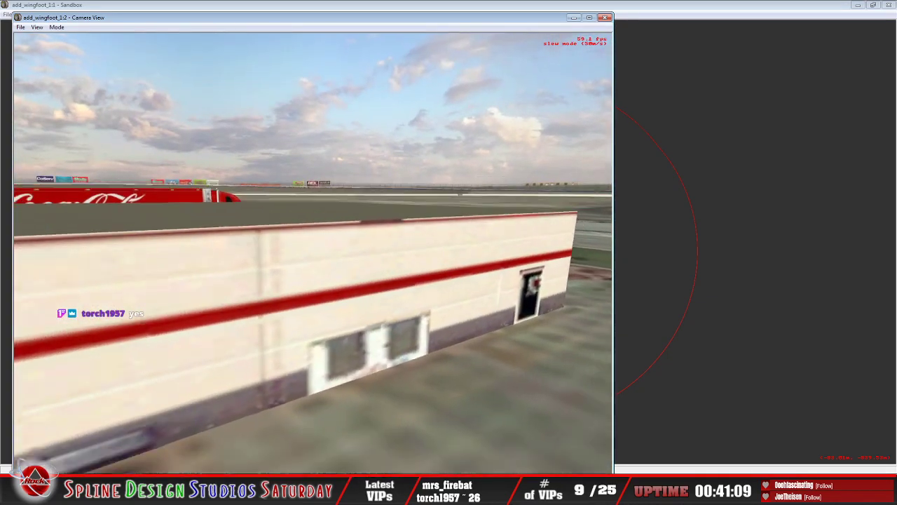
key("Right")
key("Up")
key("Left")
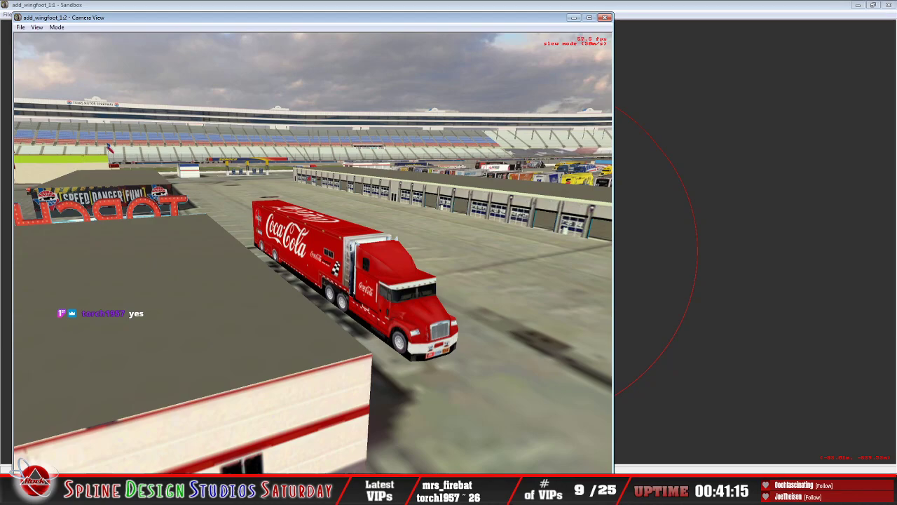
Step: View the infield from above and behind the Torchys building, facing the main grandstand
key("Down")
key("Left")
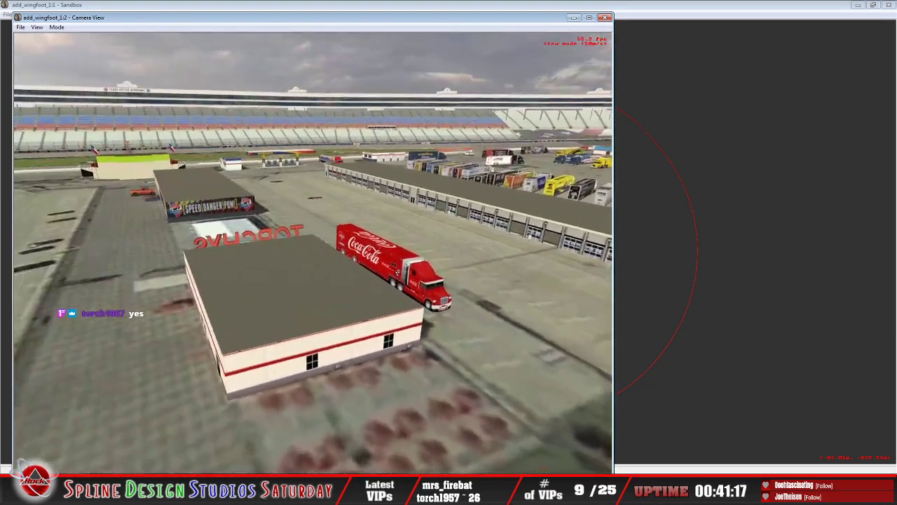
key("Right")
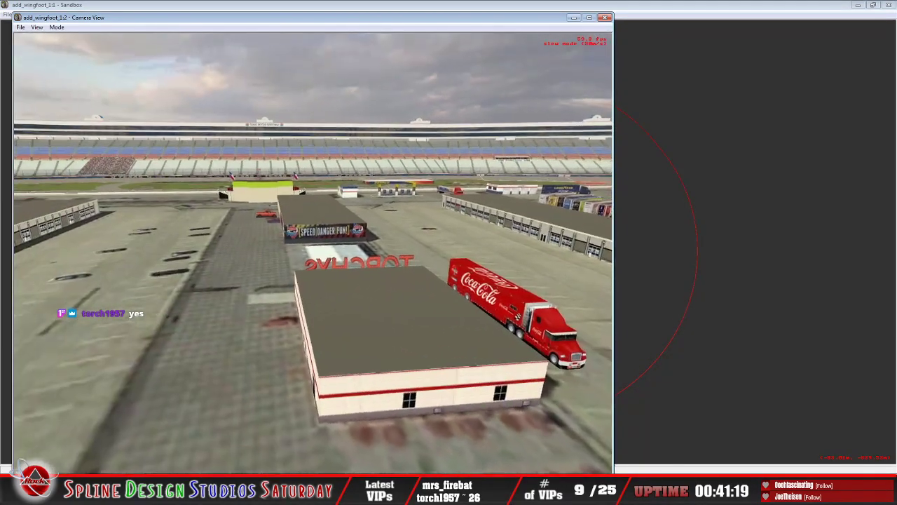
Step: Move in on the red pickup truck parked beside the tan brick building and inspect it
key("Right")
key("Down")
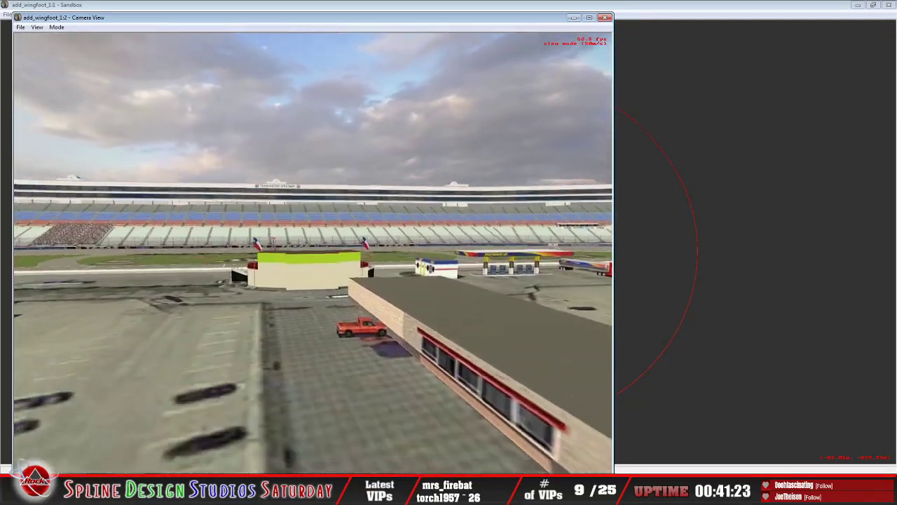
key("Up")
key("Up")
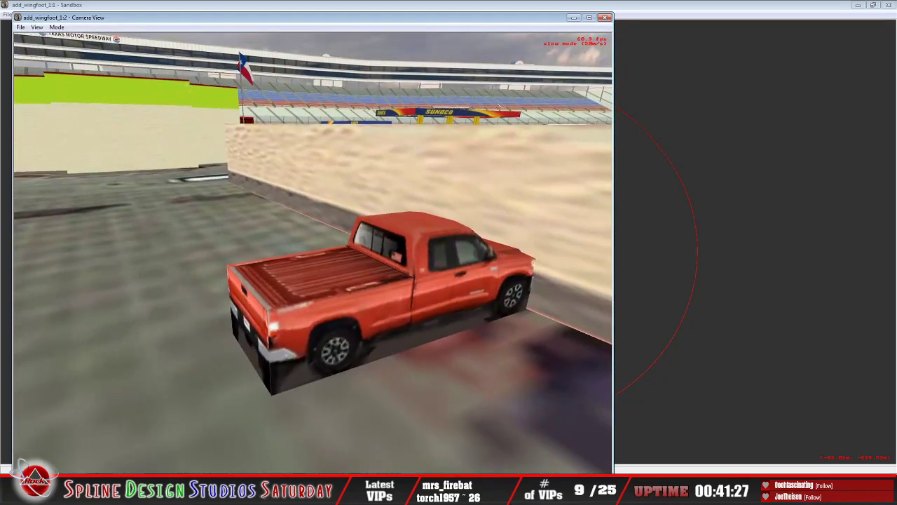
Step: Examine the Sunoco fuel station area, the Goodyear building and the blue Goodyear Racing hauler beside it
key("Up")
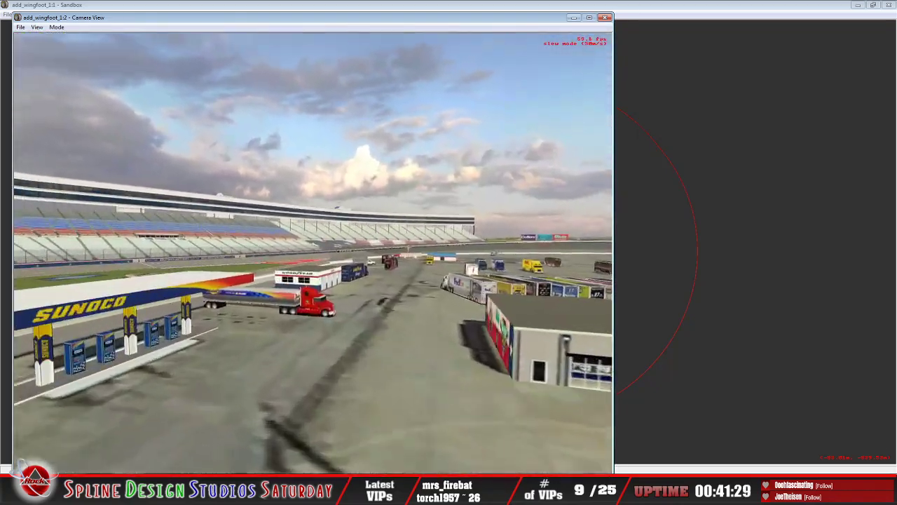
key("Up")
key("w")
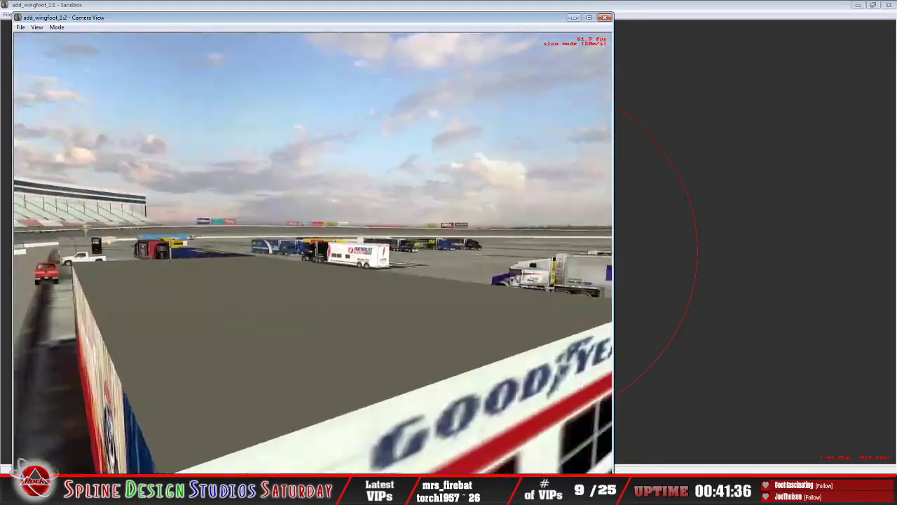
key("s")
key("w")
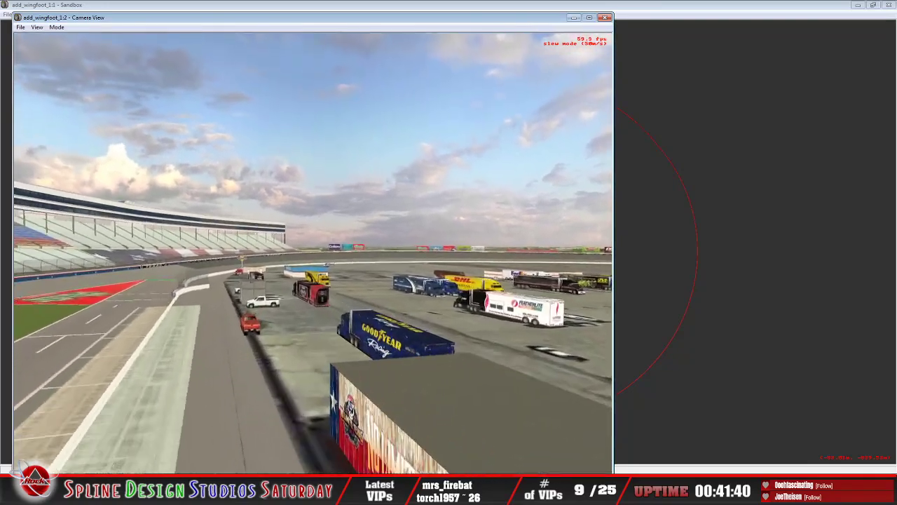
key("w")
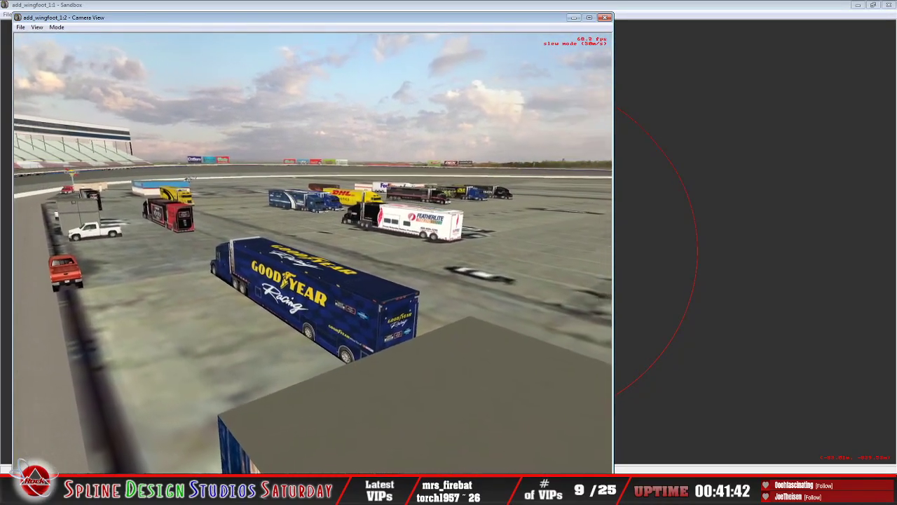
Step: Inspect the Featherlite Trailers hauler up close along its side and from a distance
key("w")
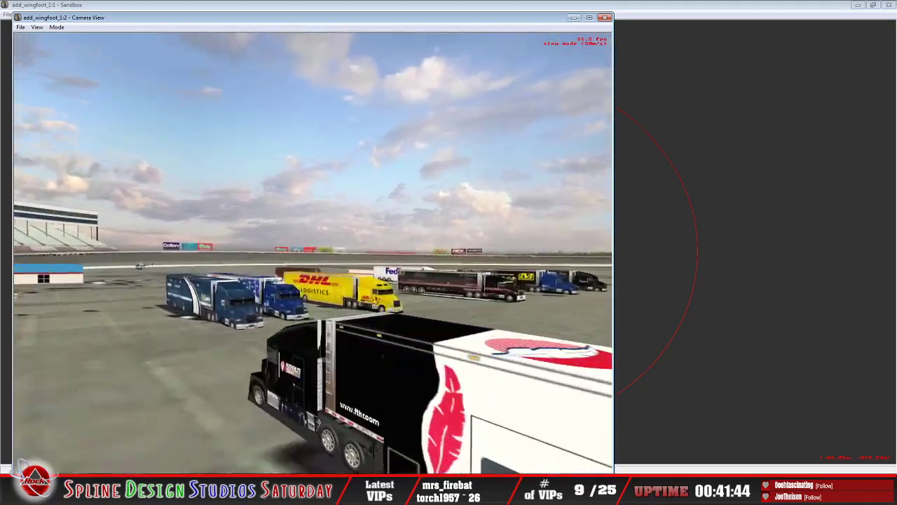
key("s")
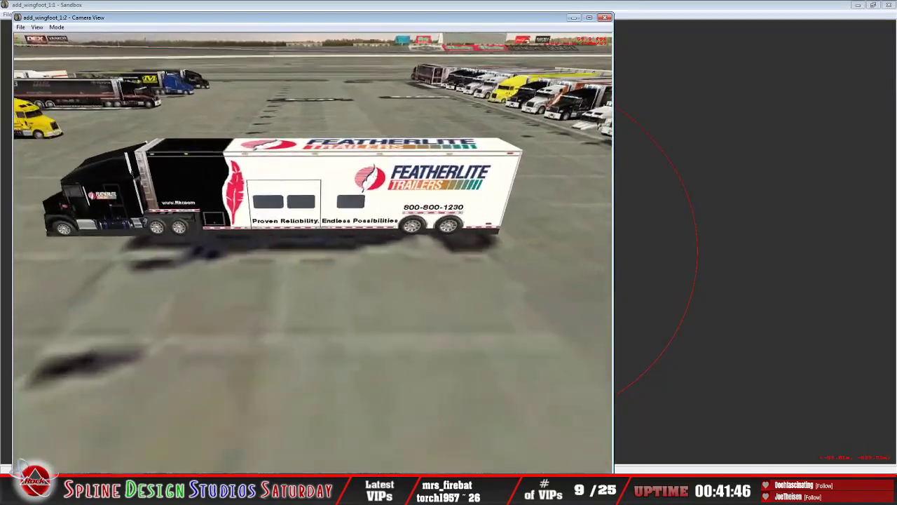
key("w")
key("s")
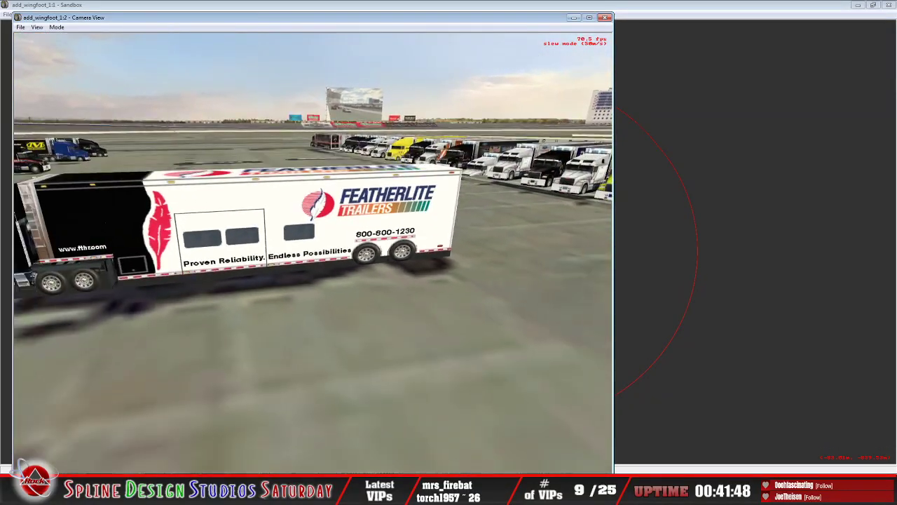
key("w")
key("s")
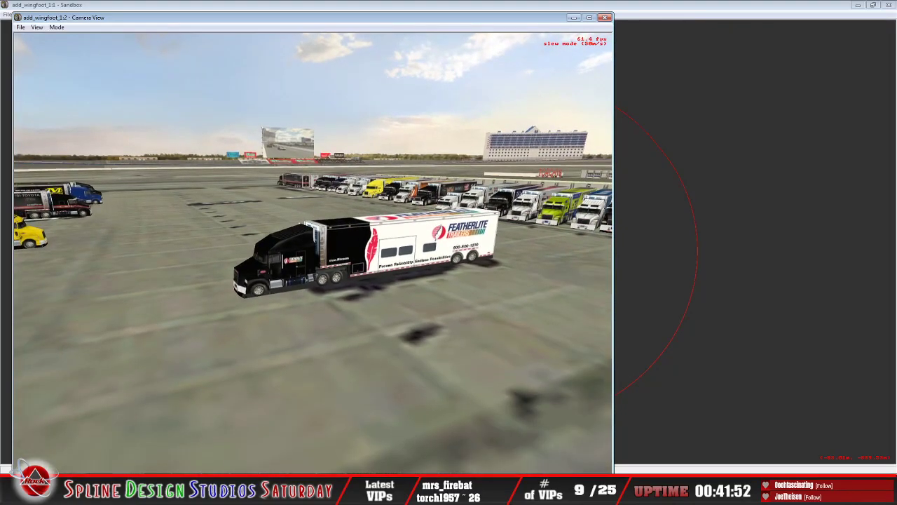
Step: Inspect the parked MRN, Champion, DHL and FedEx Express haulers and the brown motorcoach
key("w")
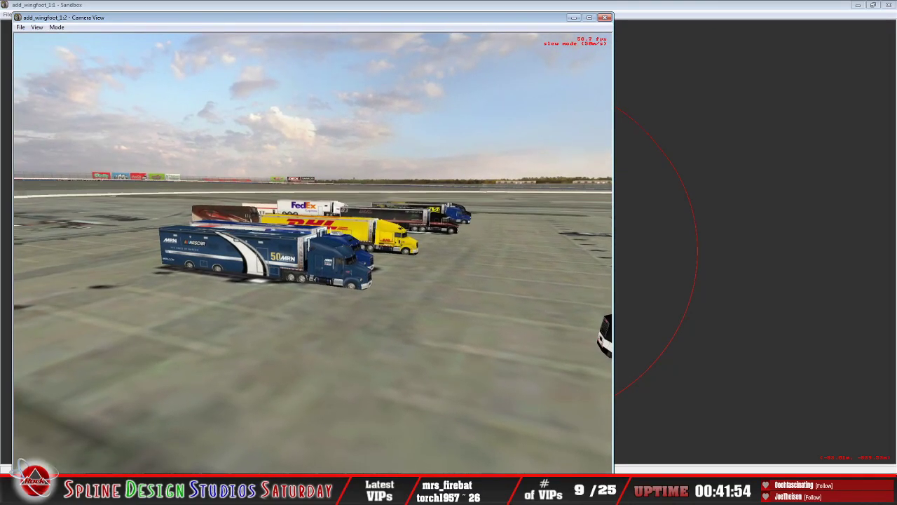
key("w")
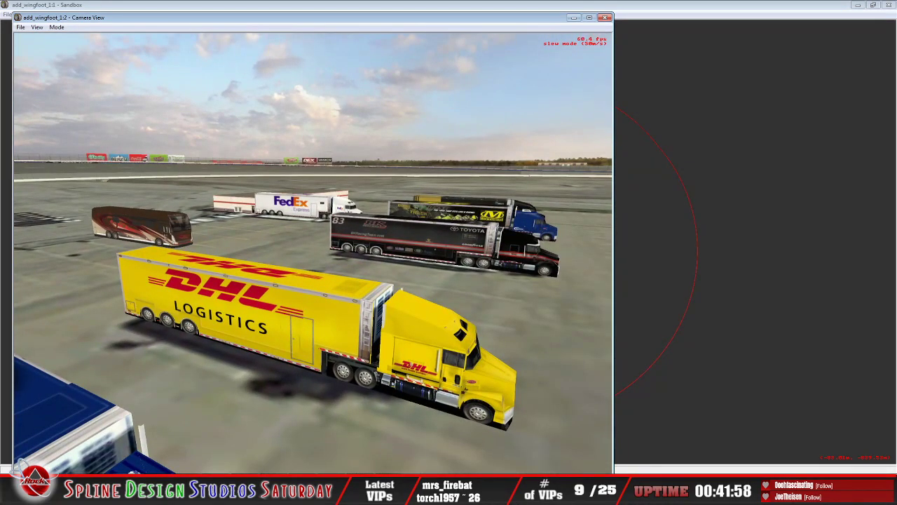
key("s")
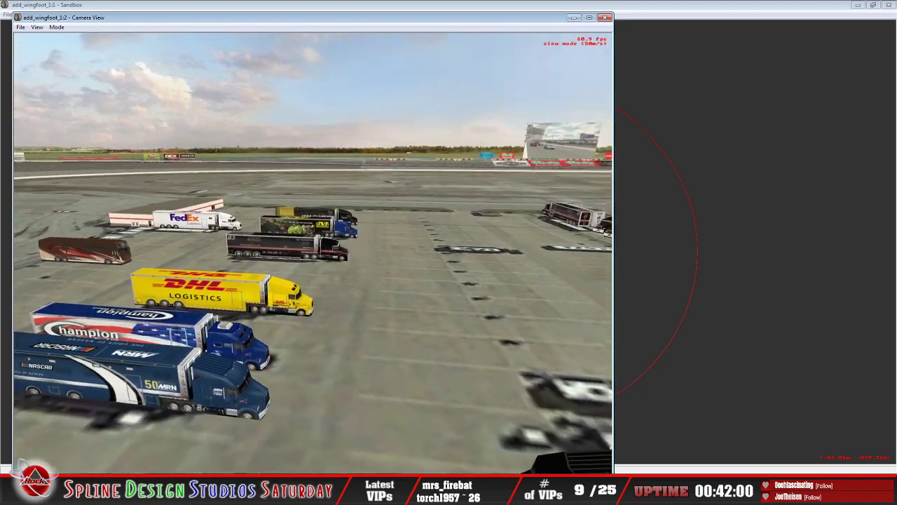
key("w")
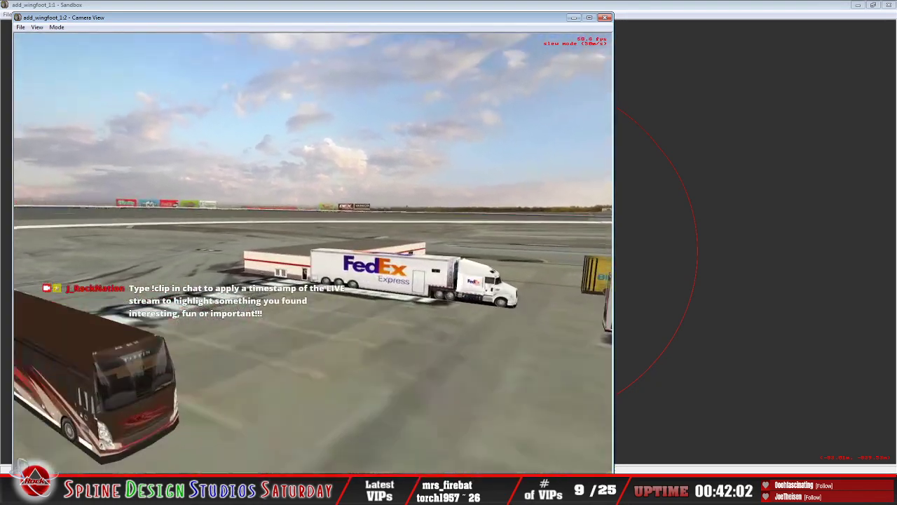
Step: Inspect the FedEx Express hauler beside the low building, from a distance and close up at its rear wheels
key("w")
key("w")
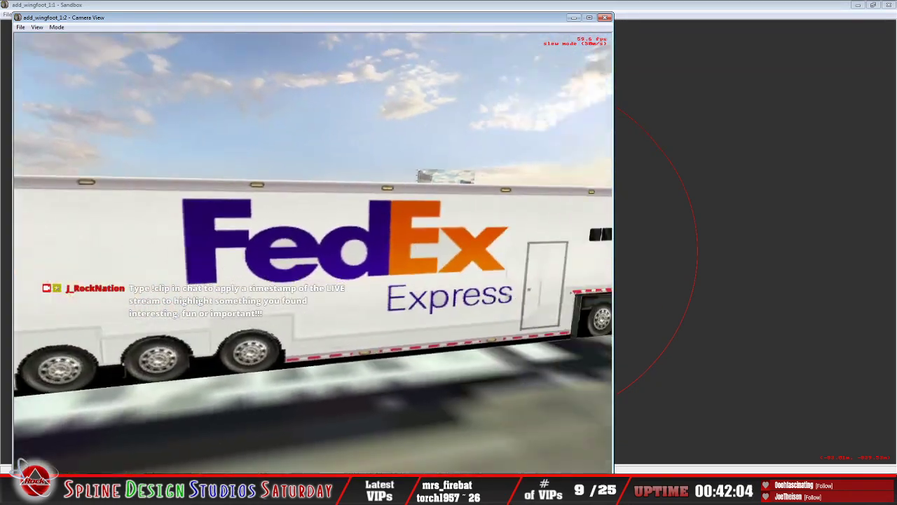
key("s")
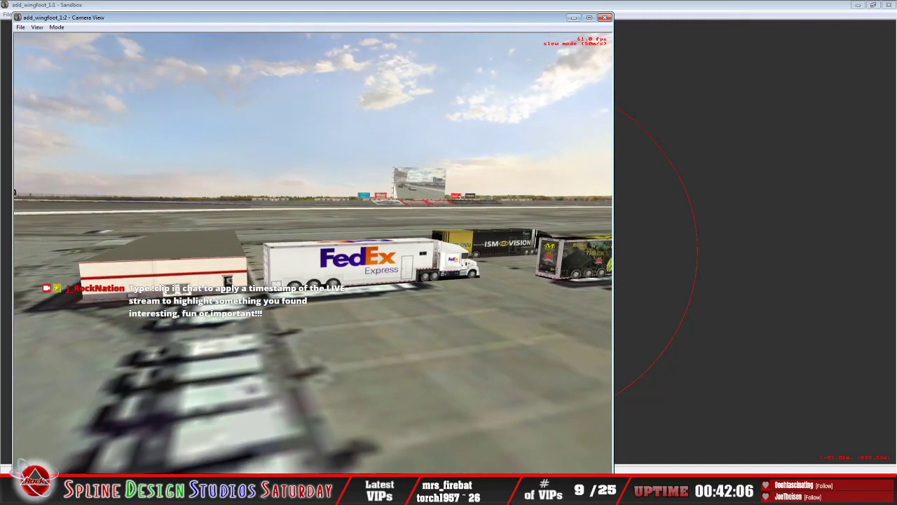
key("w")
key("s")
key("w")
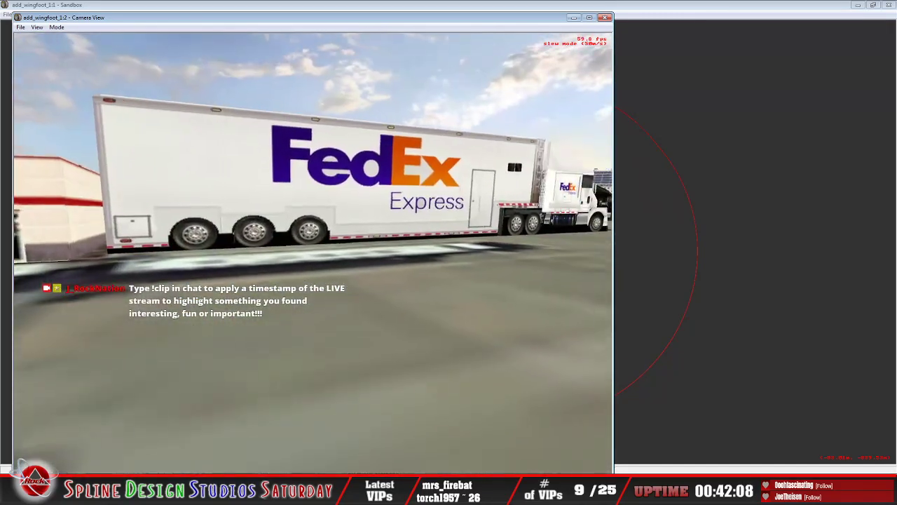
key("s")
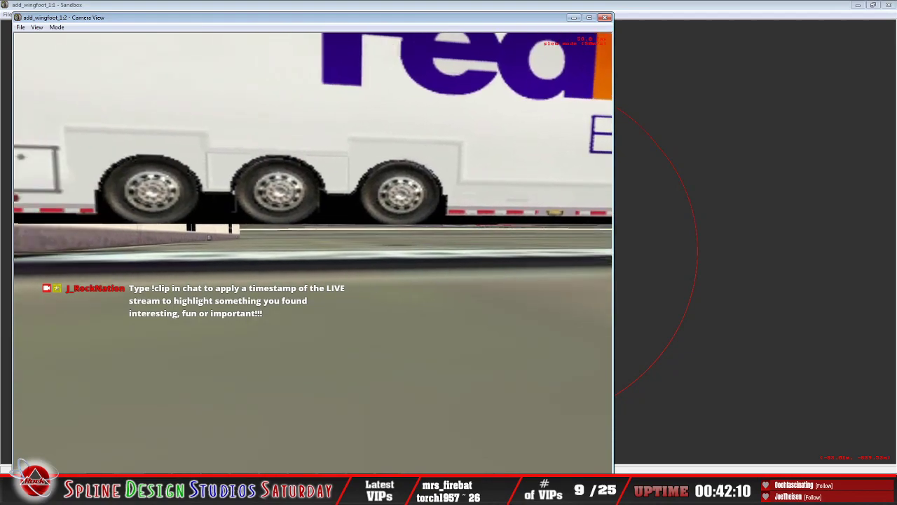
key("s")
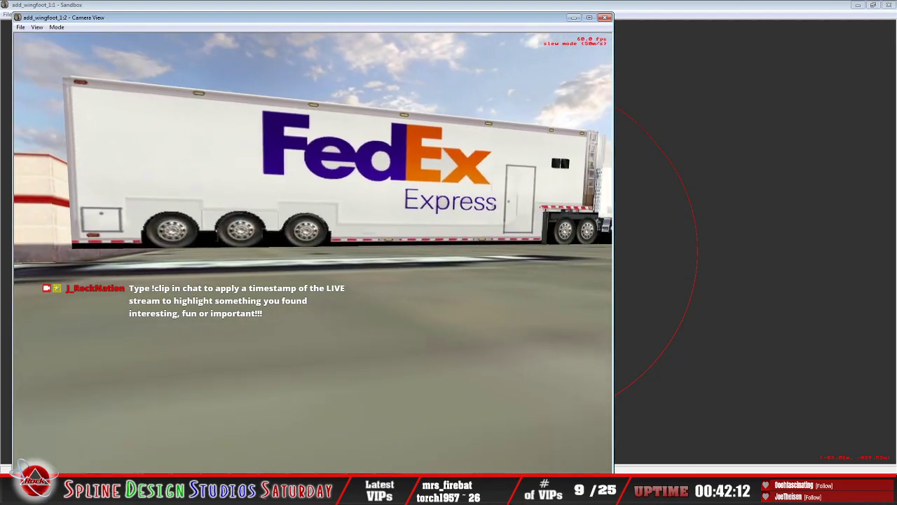
Step: Examine the black Mechanix Wear hauler with the blue cab, checking its rear, side graphics and wheels at ground level
key("s")
key("w")
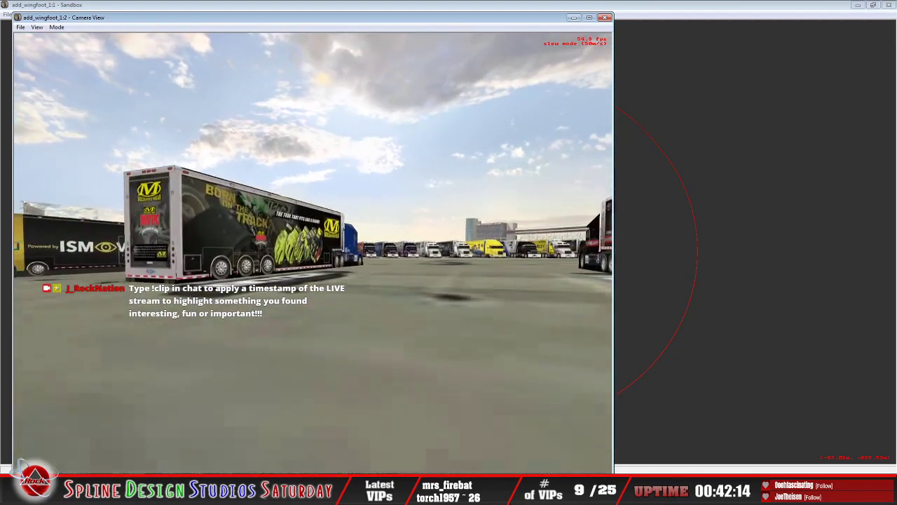
key("s")
key("w")
key("s")
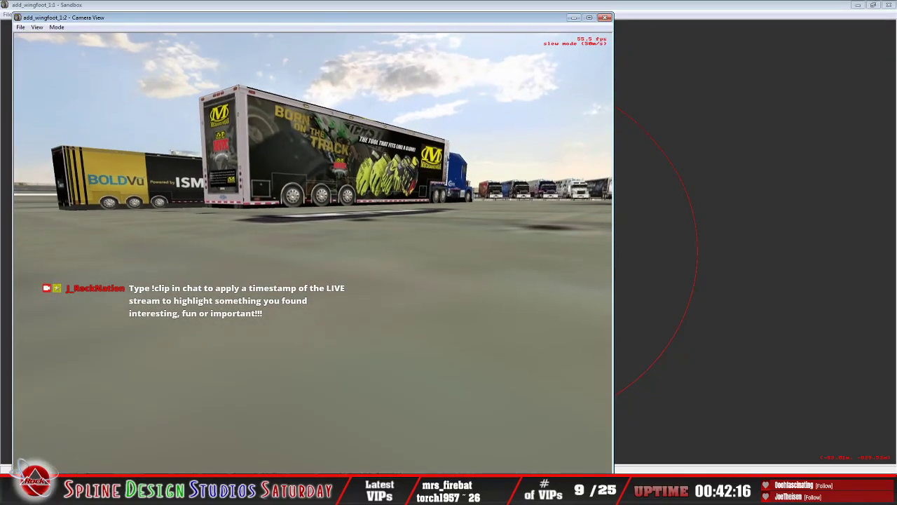
key("s")
key("w")
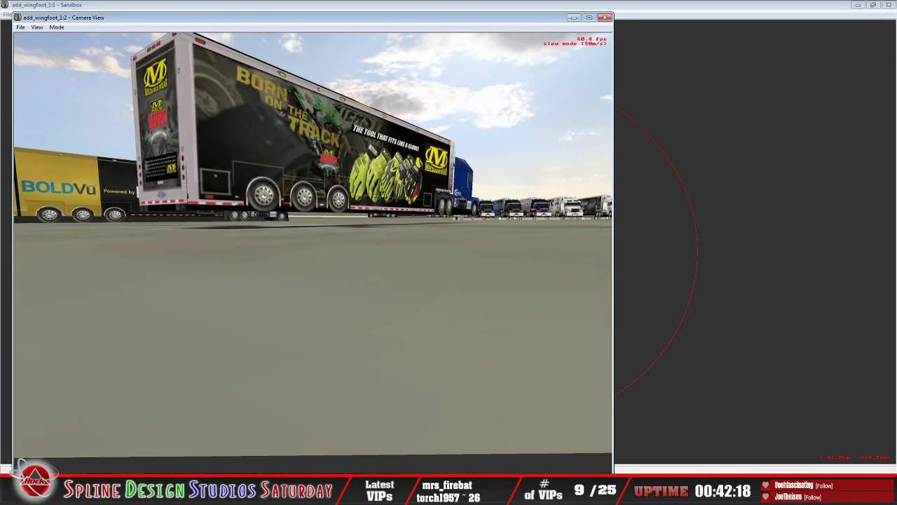
key("w")
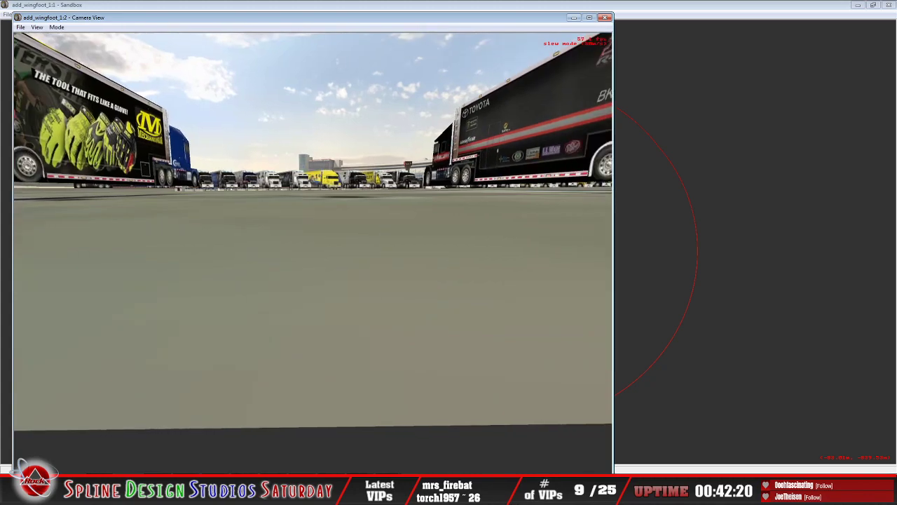
Step: Inspect the black BK Racing Toyota hauler along its side, including its sponsor decals and trailer wheels
key("s")
key("w")
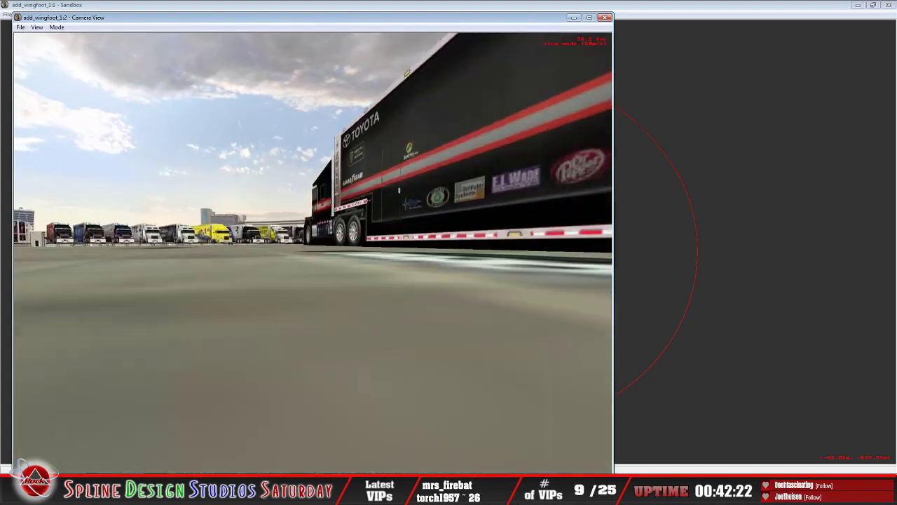
key("s")
key("s")
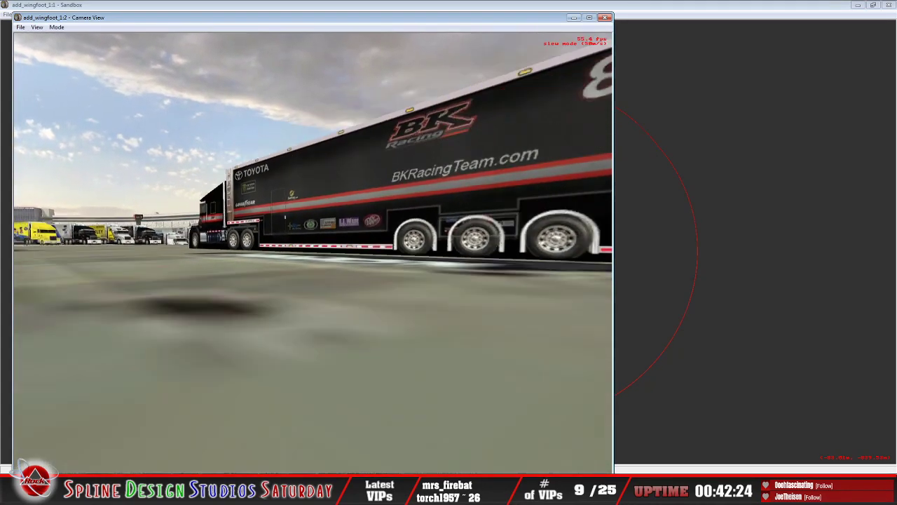
Step: Move to the yellow DHL Logistics hauler and check its wheels and lower edge at ground level
key("w")
key("w")
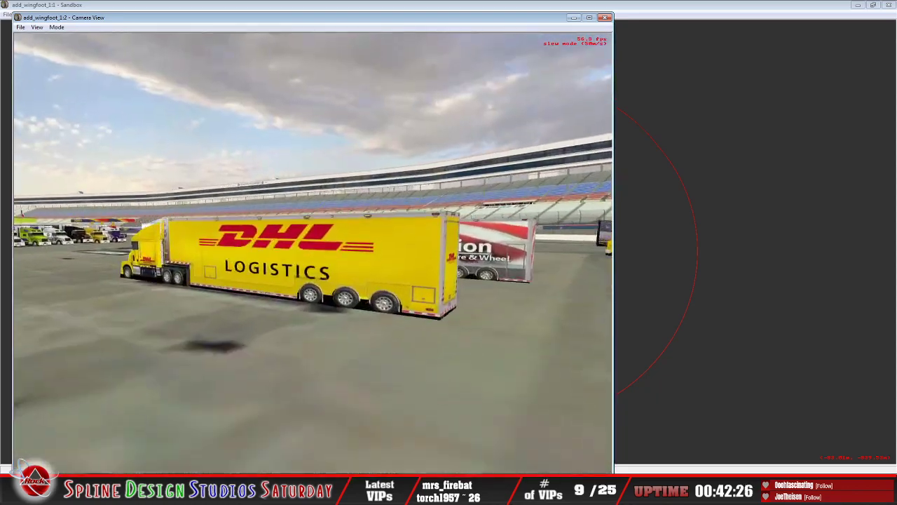
key("w")
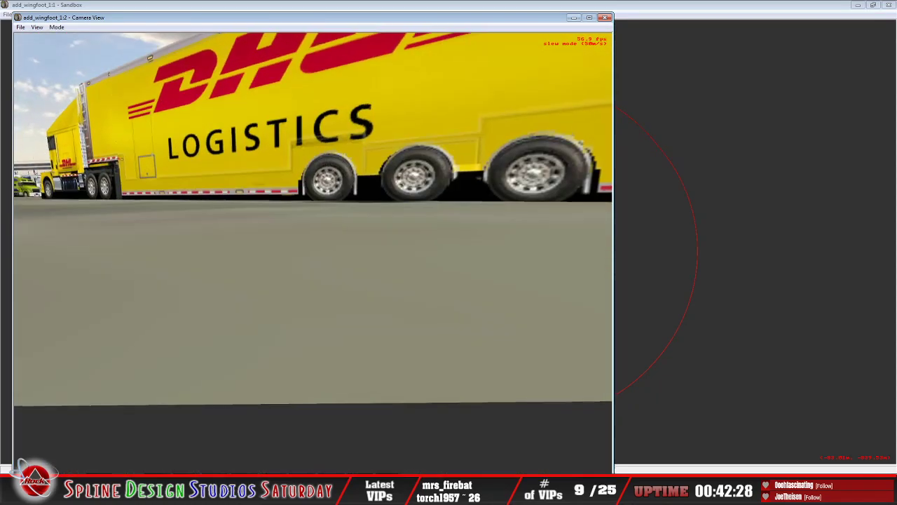
key("s")
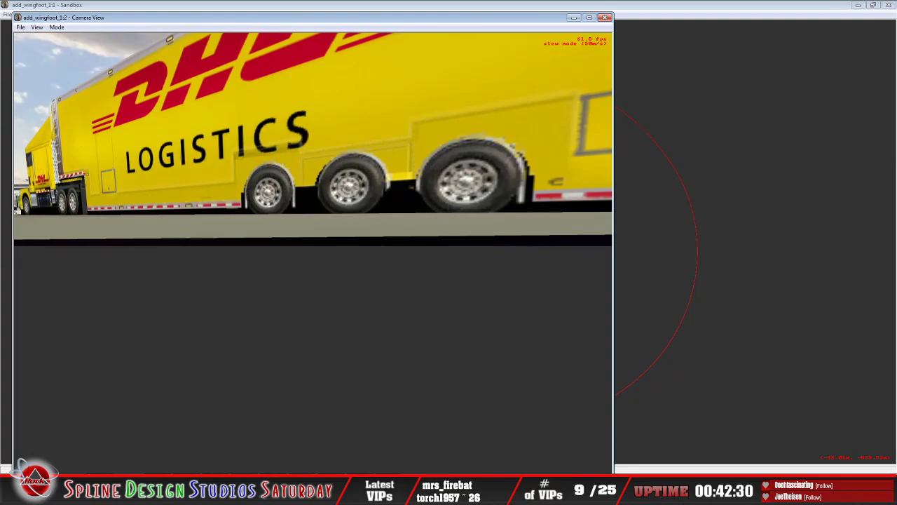
Step: Inspect the Champion Tire & Wheel and MRN haulers, back off to view the parked row, and leave slew mode
key("s")
key("w")
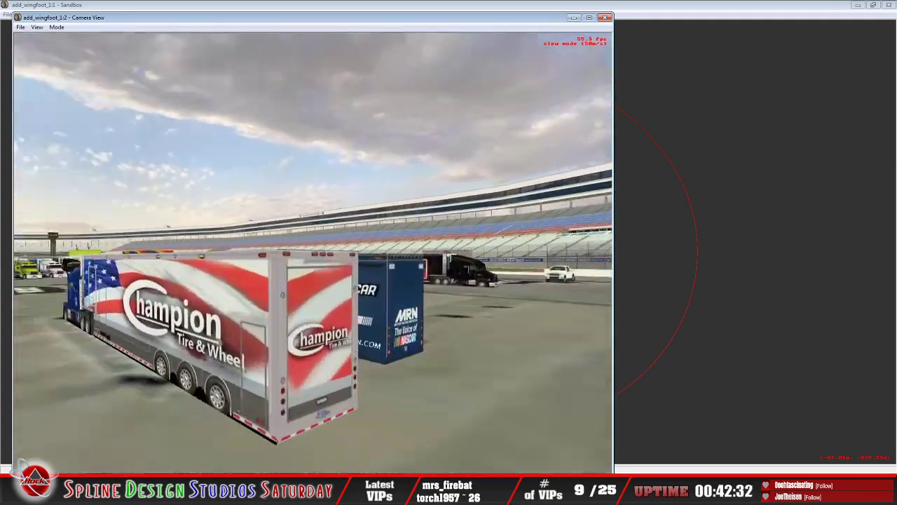
key("s")
key("w")
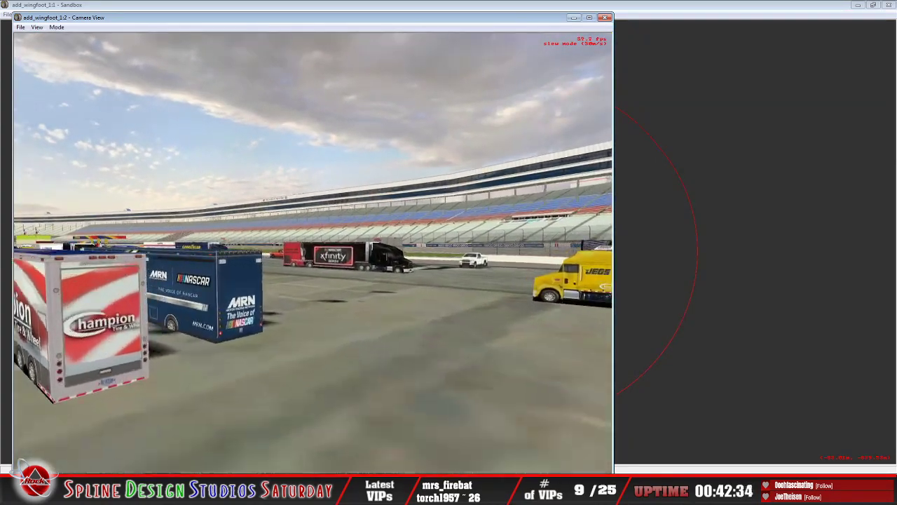
key("s")
key("w")
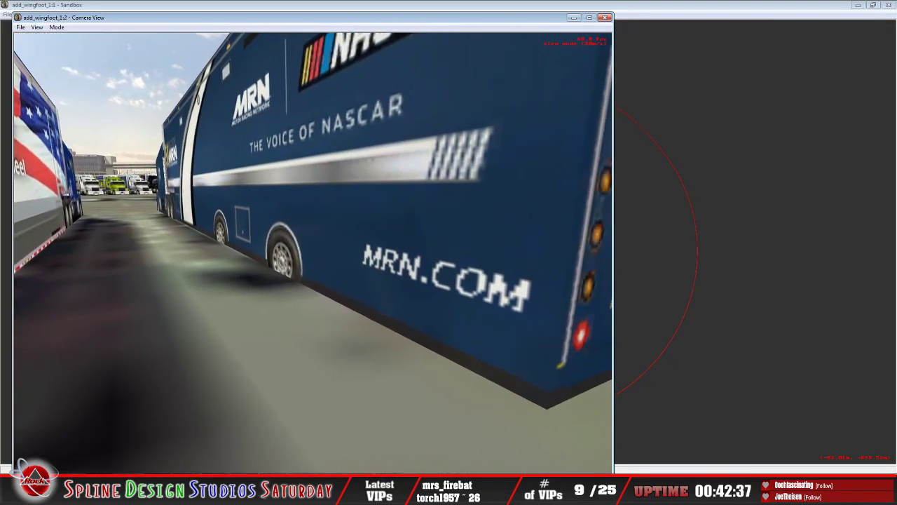
key("s")
key("w")
key("s")
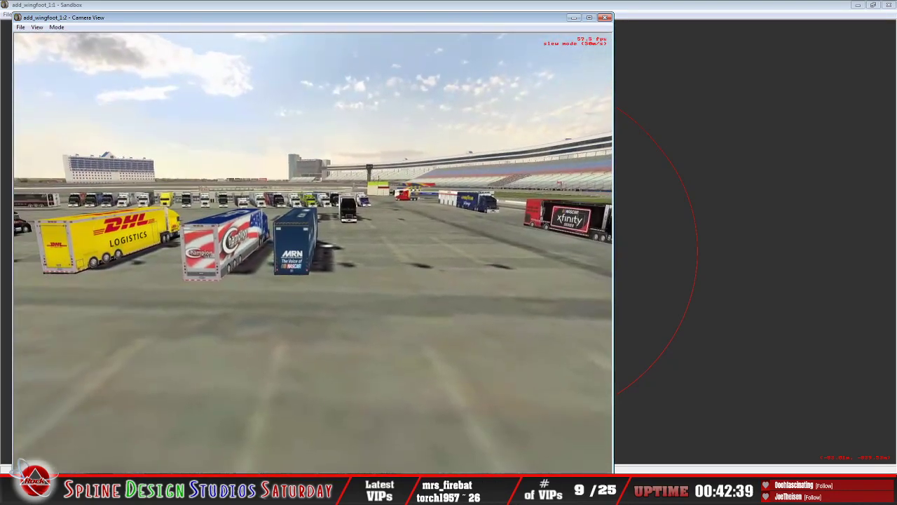
key("Escape")
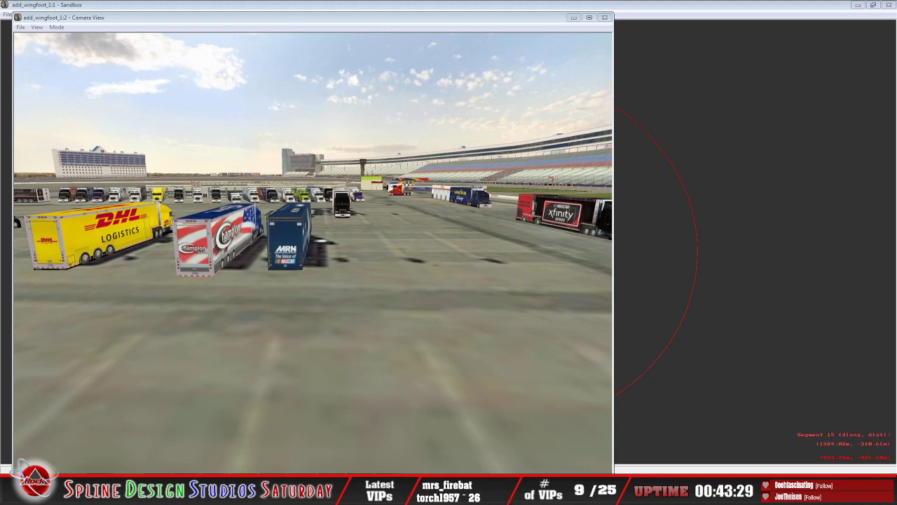
Step: Switch to Discord, open the direct messages about the track and examine the posted victory lane screenshot marked "Shadow from car"
left_click(337, 494)
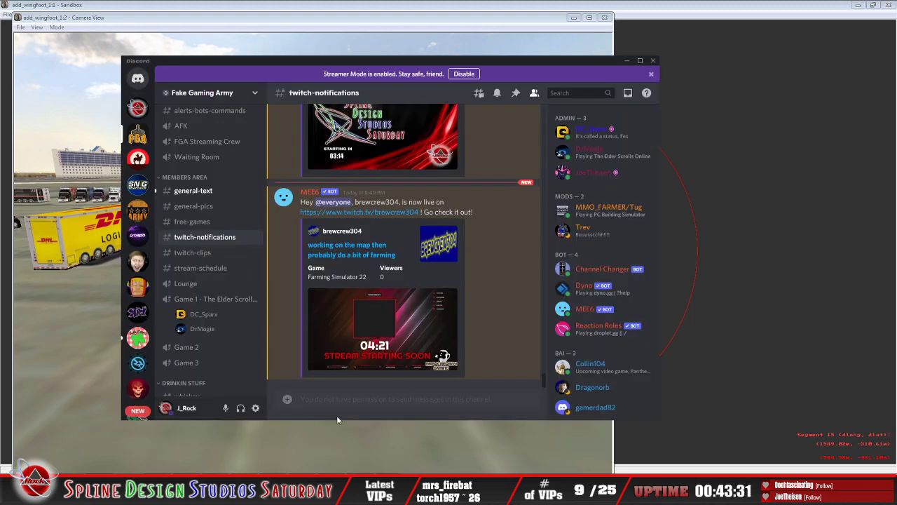
left_click(138, 78)
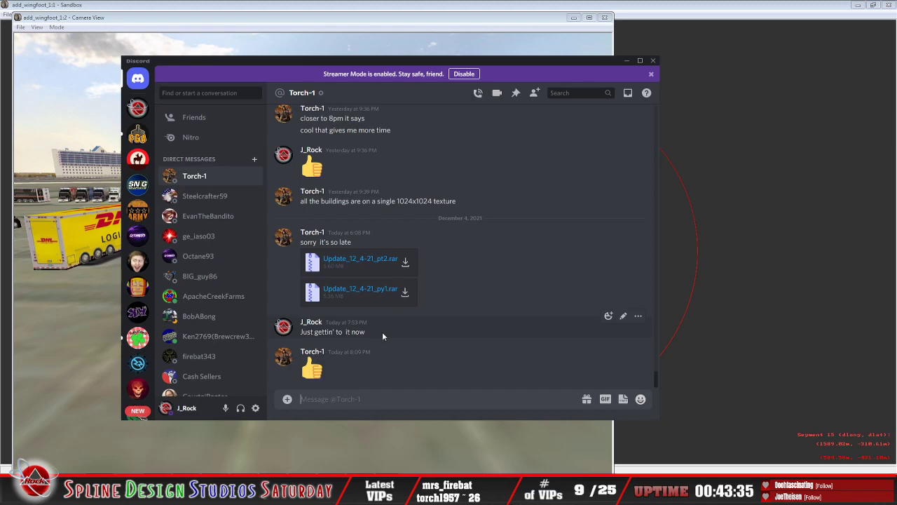
scroll(382, 333, "up", 8)
scroll(378, 277, "up", 10)
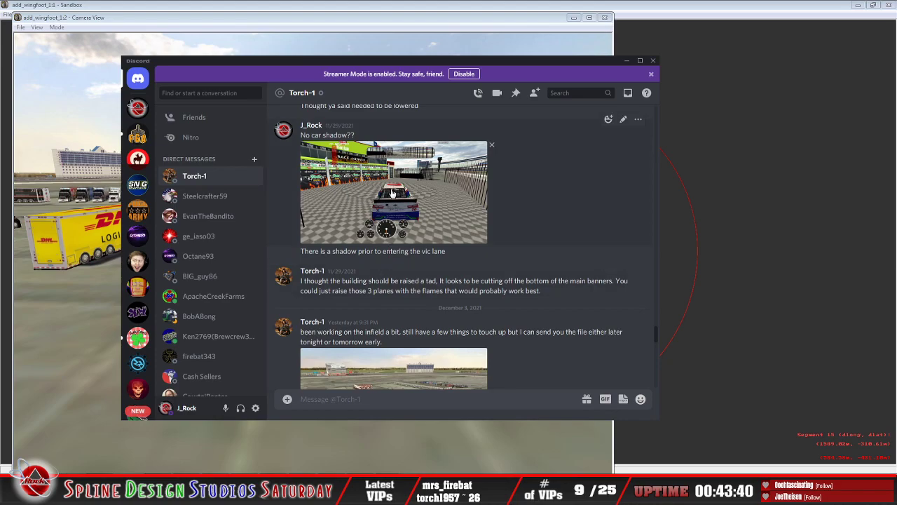
scroll(403, 231, "up", 4)
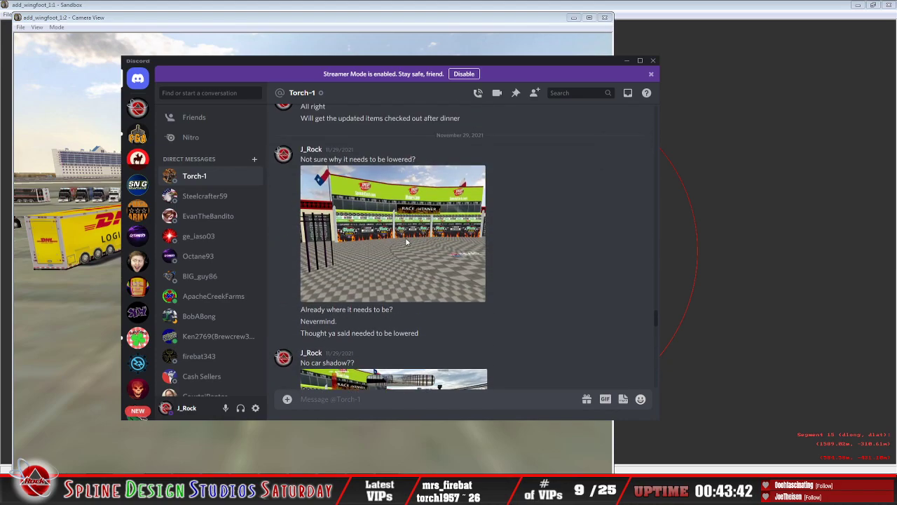
scroll(406, 242, "up", 10)
left_click(406, 252)
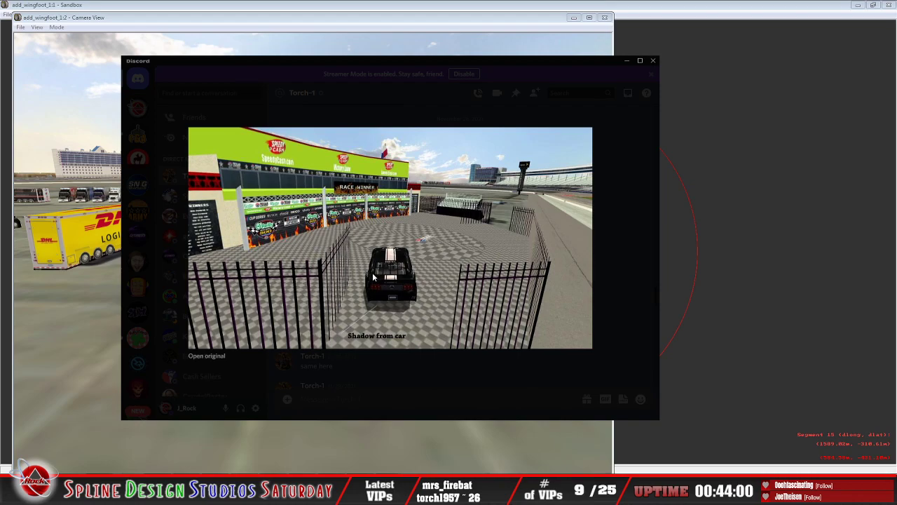
left_click(423, 371)
Step: Enlarge the "No car shadow??" screenshot in the conversation, examine the car in victory lane, and close the image
scroll(439, 312, "down", 5)
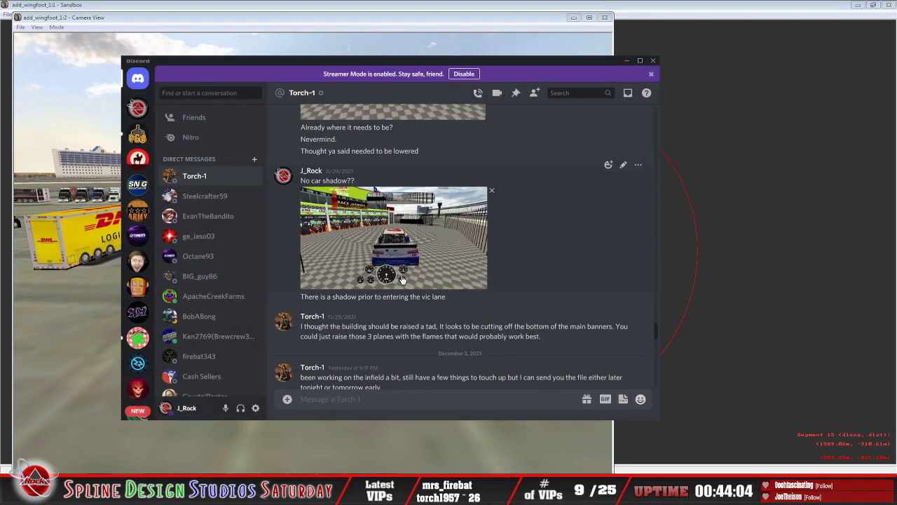
left_click(402, 279)
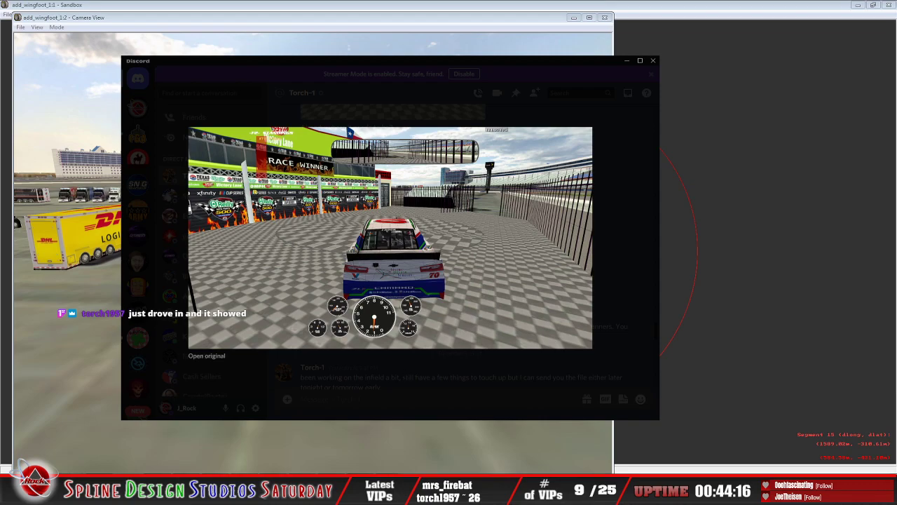
left_click(415, 378)
Step: Look through the conversation down to the newest messages with the update archives, and minimize Discord
scroll(441, 347, "down", 3)
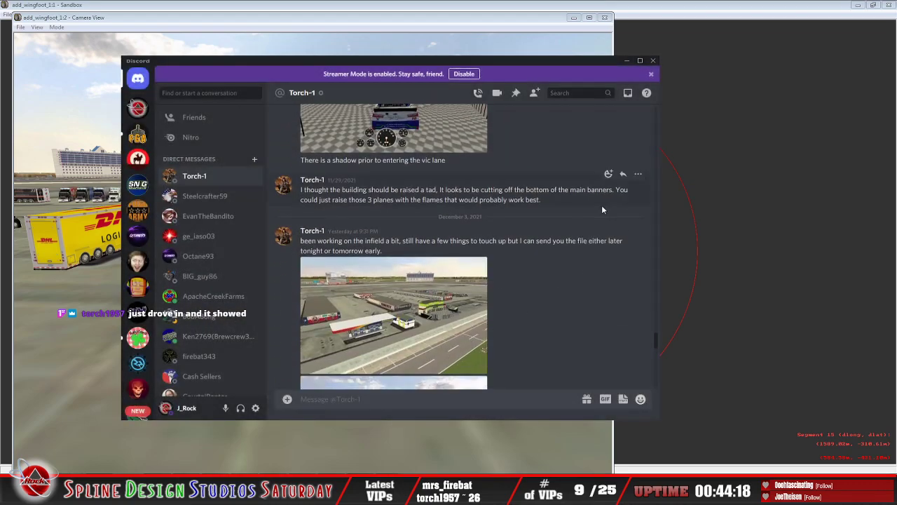
scroll(491, 308, "down", 10)
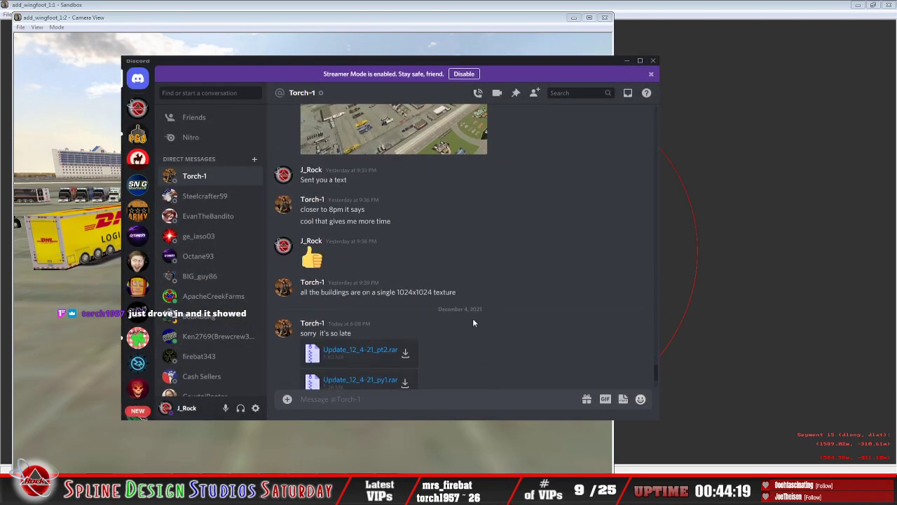
left_click(626, 61)
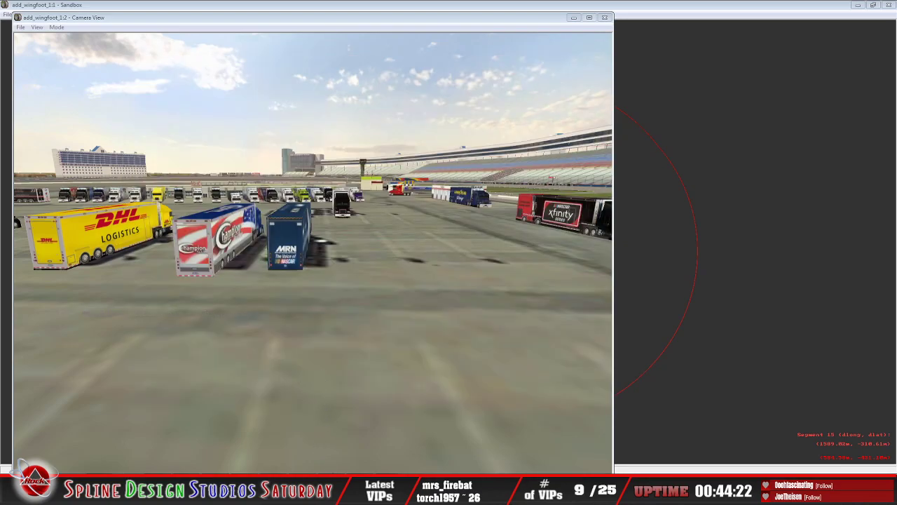
Step: Bring Sandbox's main window with the overhead view of the whole track to the front
left_click(415, 447)
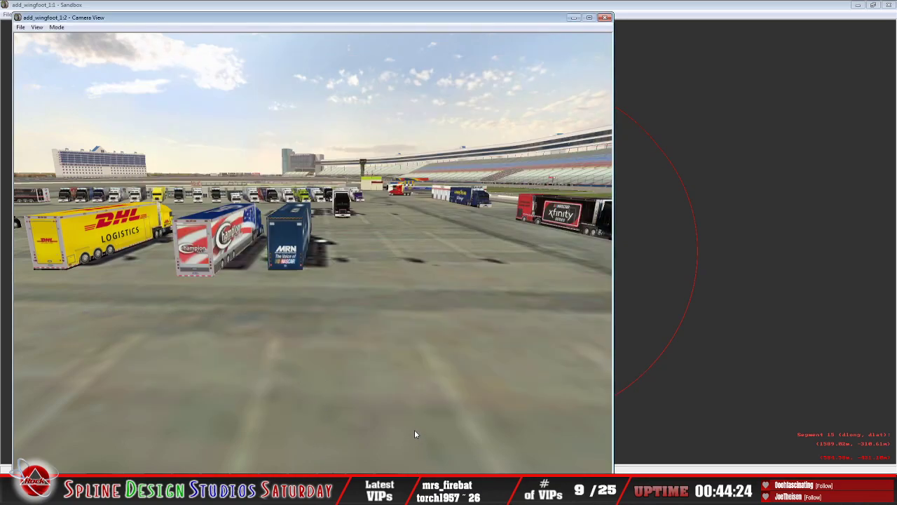
left_click(380, 494)
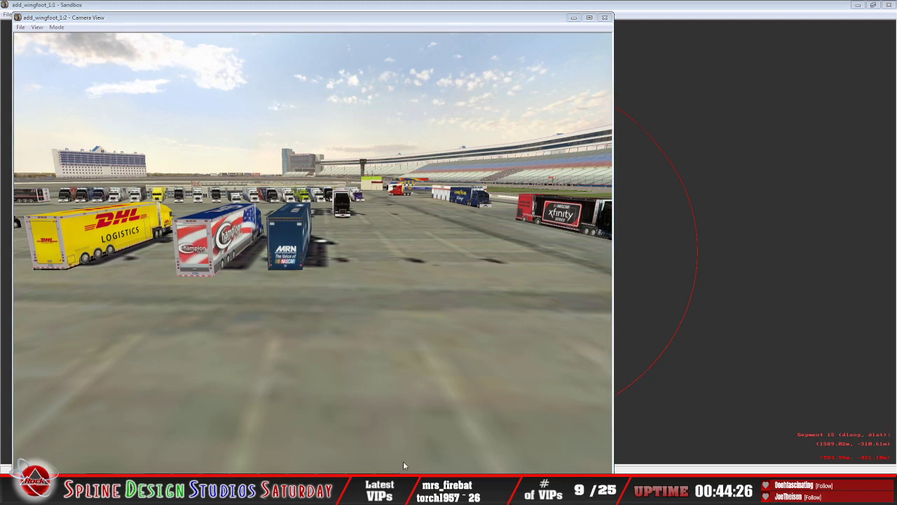
left_click(404, 463)
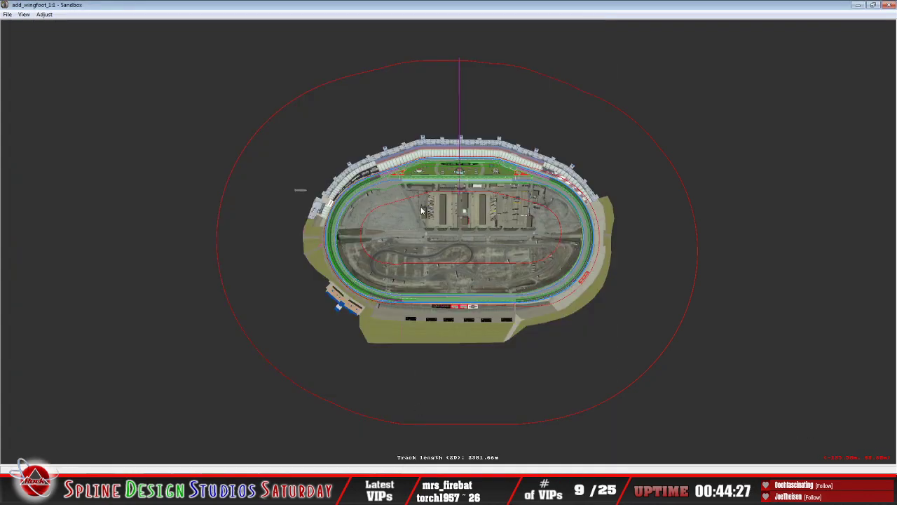
right_click(484, 198)
left_click(467, 169)
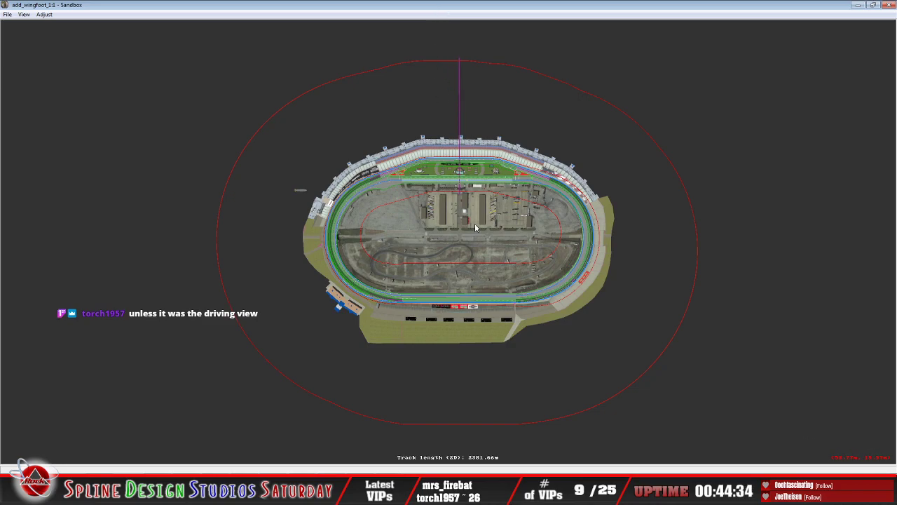
scroll(462, 242, "down", 1)
right_click(457, 239)
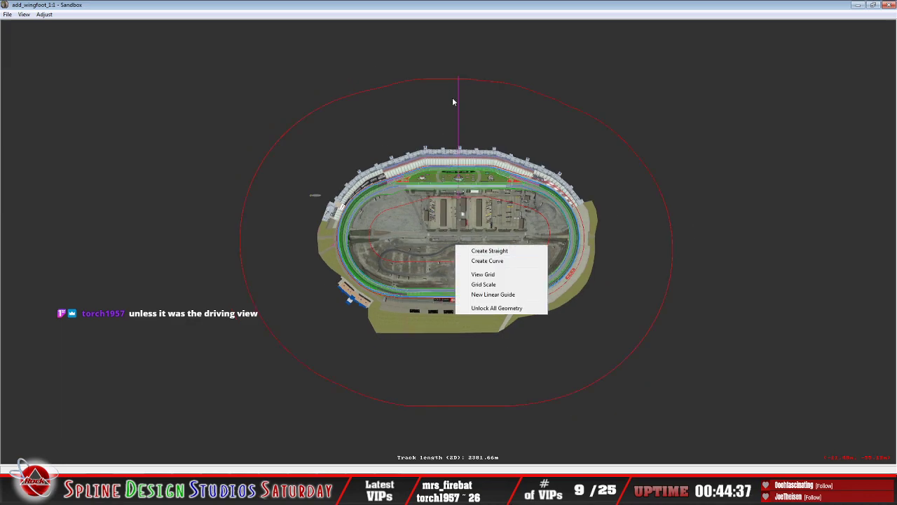
left_click(436, 14)
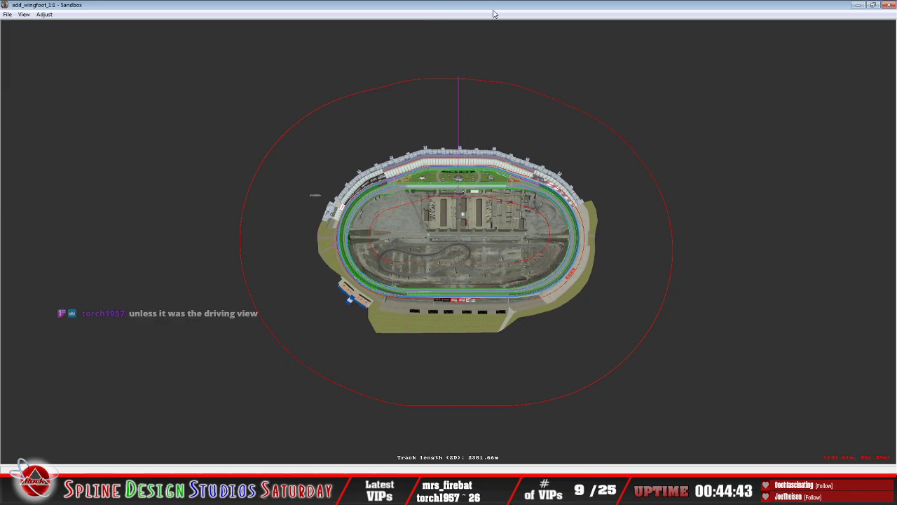
Step: Examine the infield garages, haulers and victory lane building beside pit road up close in the overhead track view
scroll(481, 263, "up", 6)
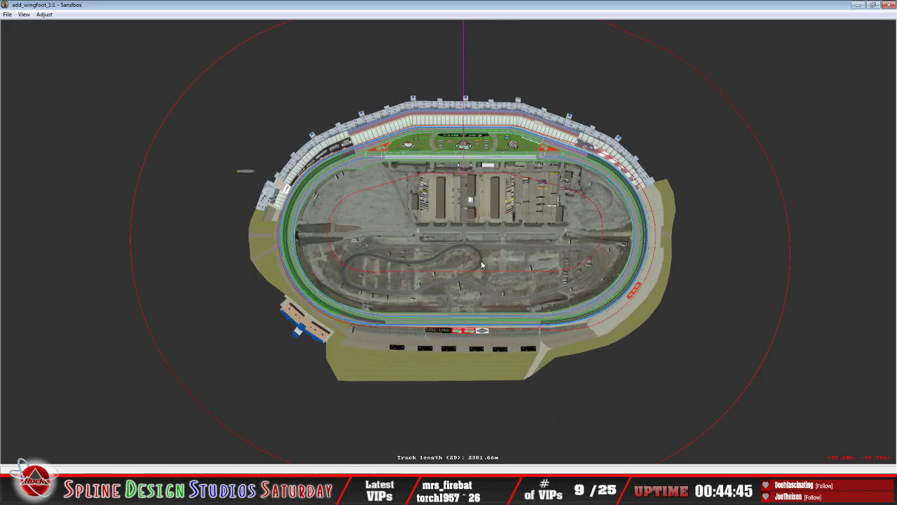
scroll(481, 260, "up", 5)
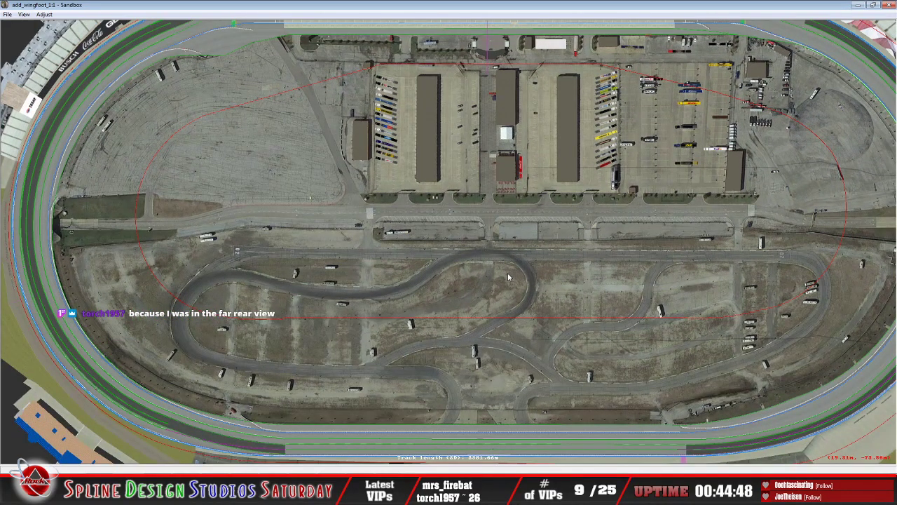
right_click(520, 157)
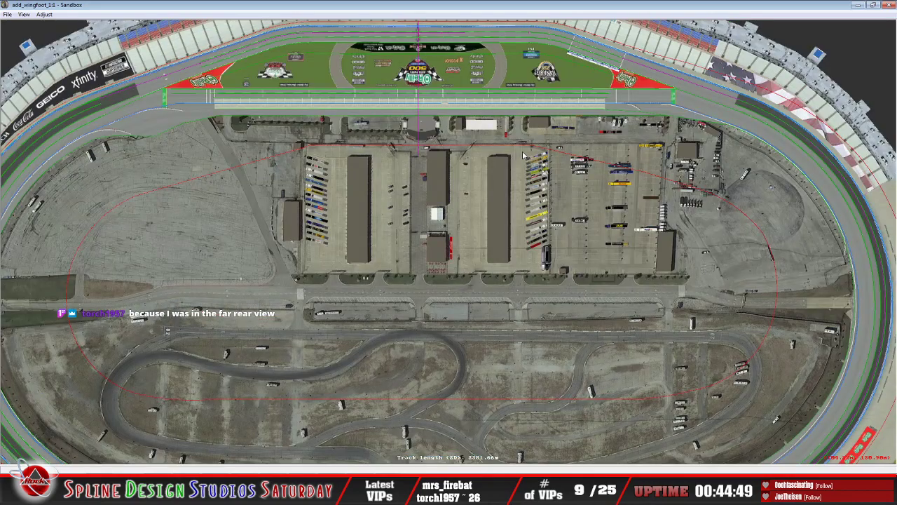
right_click(519, 156)
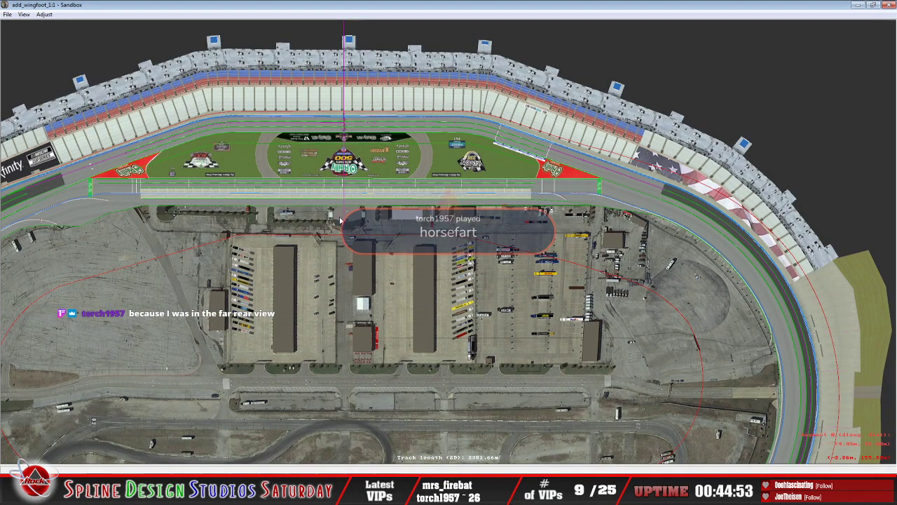
scroll(340, 220, "up", 5)
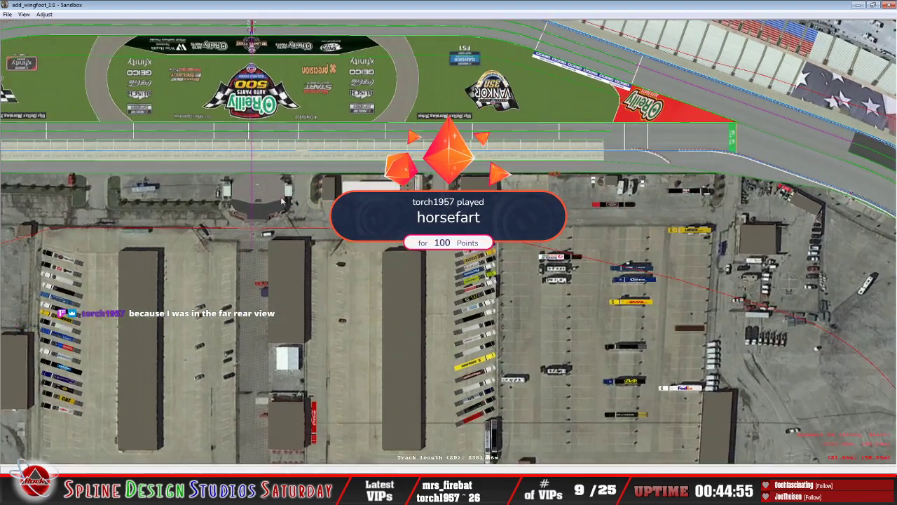
scroll(282, 201, "up", 2)
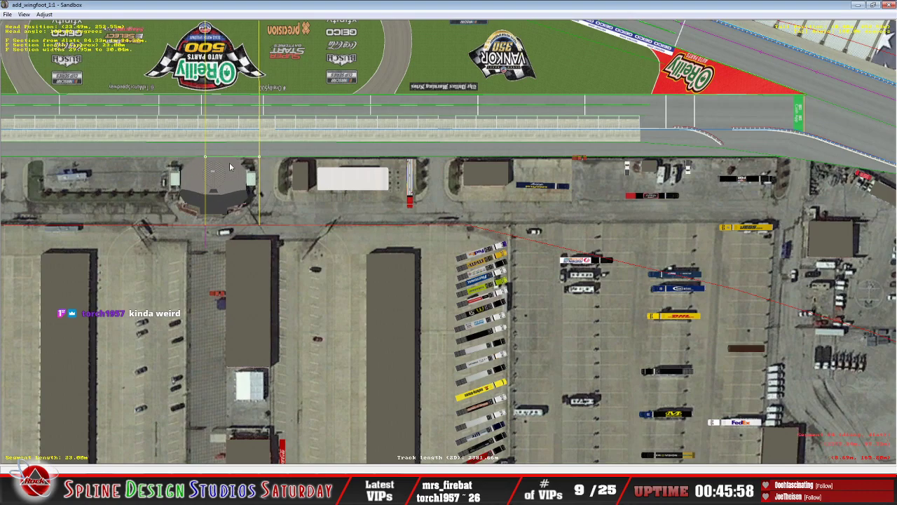
Step: Inspect the victory lane area in the Track Surface Decal Editing View and the Object Placement View
left_click(24, 14)
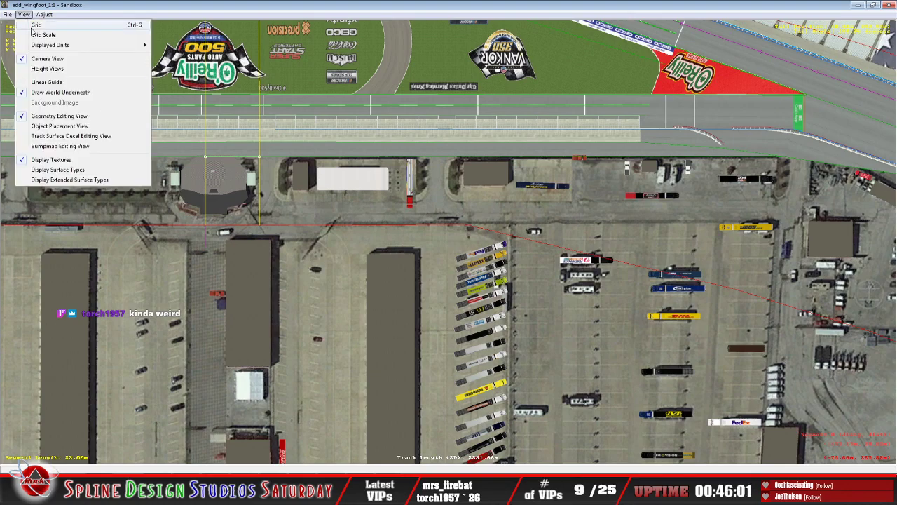
left_click(63, 136)
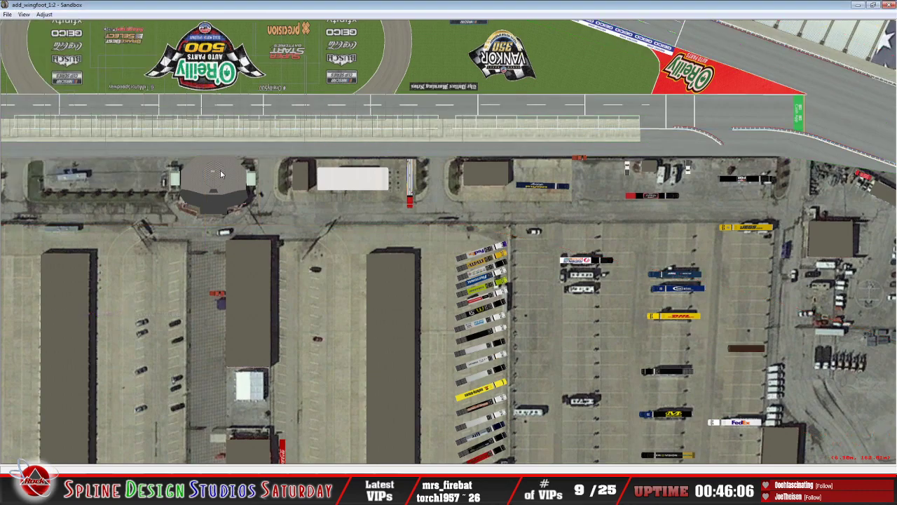
left_click(24, 14)
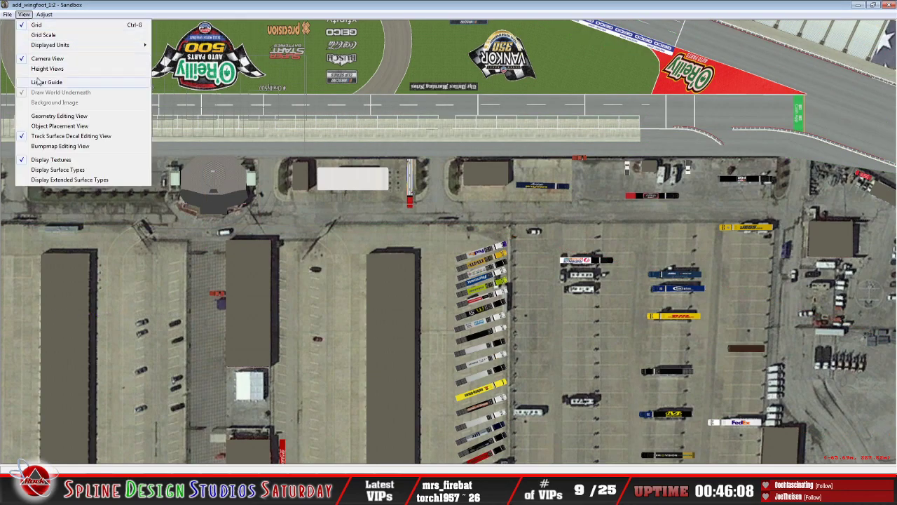
left_click(73, 126)
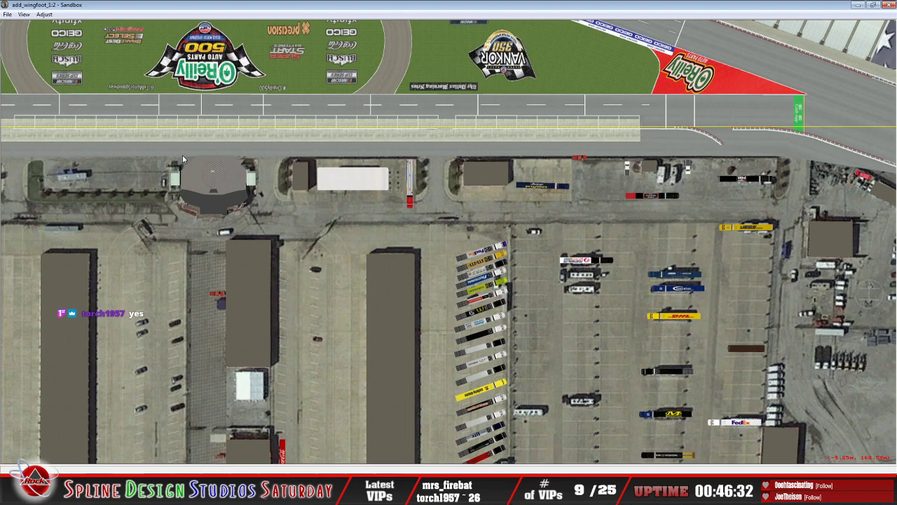
Step: Return to the Geometry Editing View and select the short track segment running through the victory lane building
left_click(24, 14)
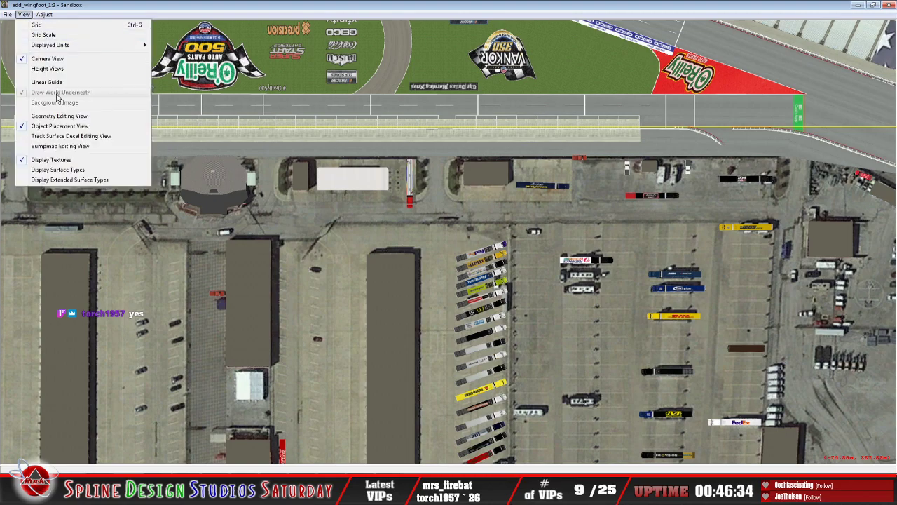
left_click(59, 116)
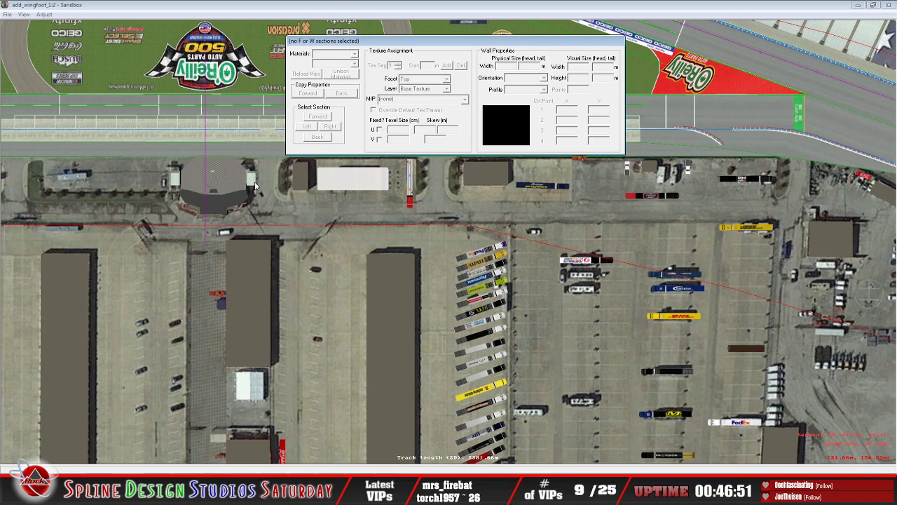
left_click(179, 5)
left_click(215, 184)
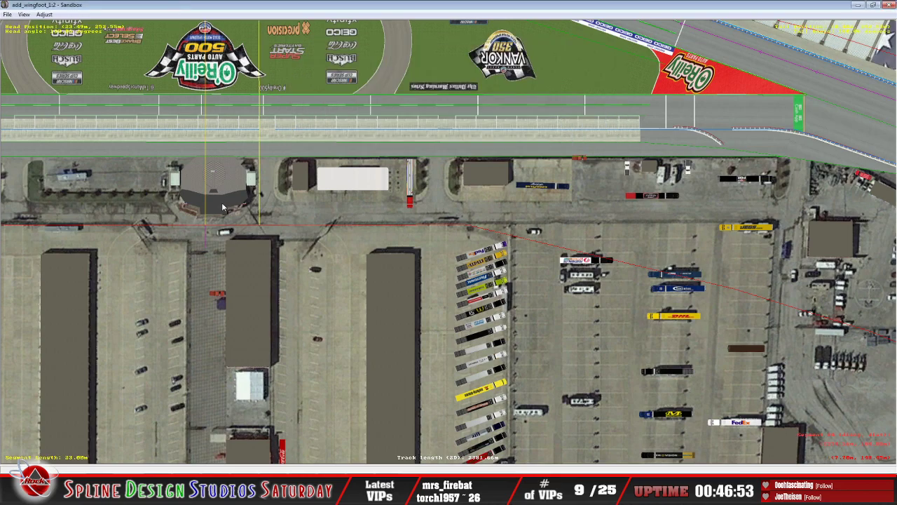
Step: Compare the two neighbouring track segments meeting at the victory lane building by selecting them alternately
left_click(190, 210)
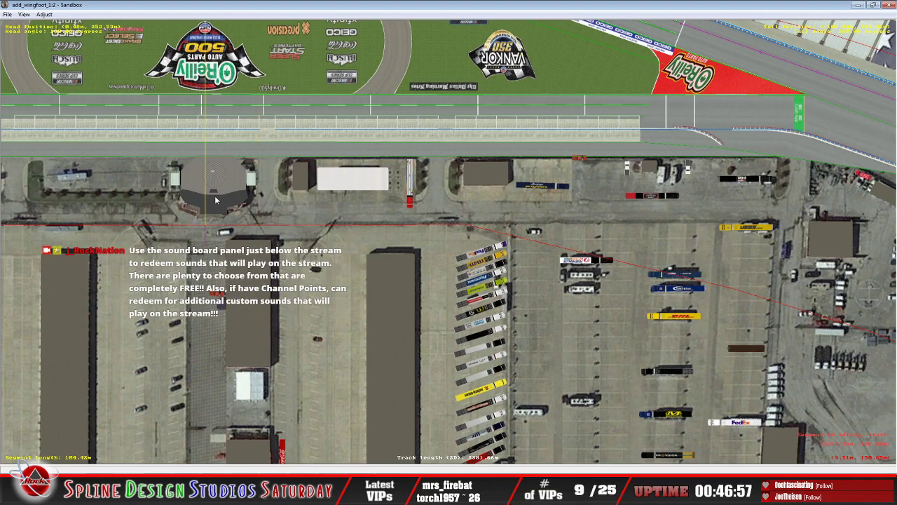
left_click(260, 209)
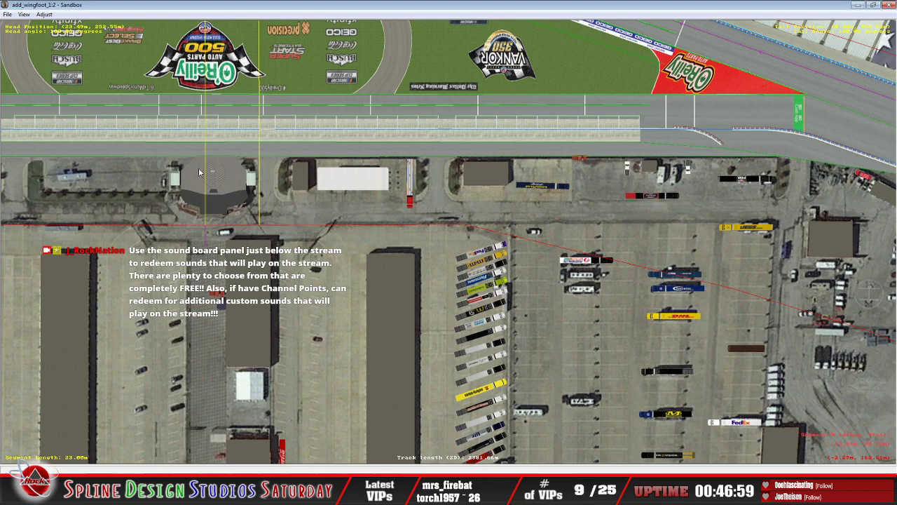
left_click(182, 191)
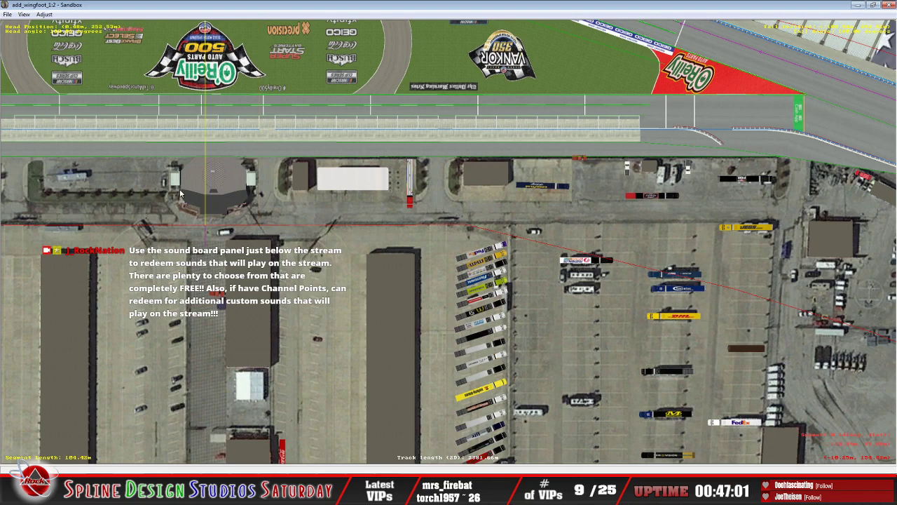
scroll(180, 195, "down", 4)
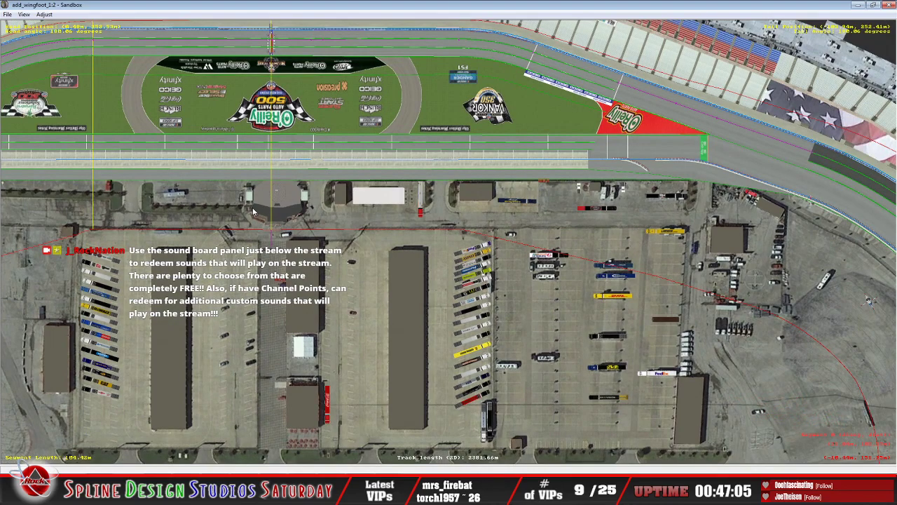
left_click(285, 202)
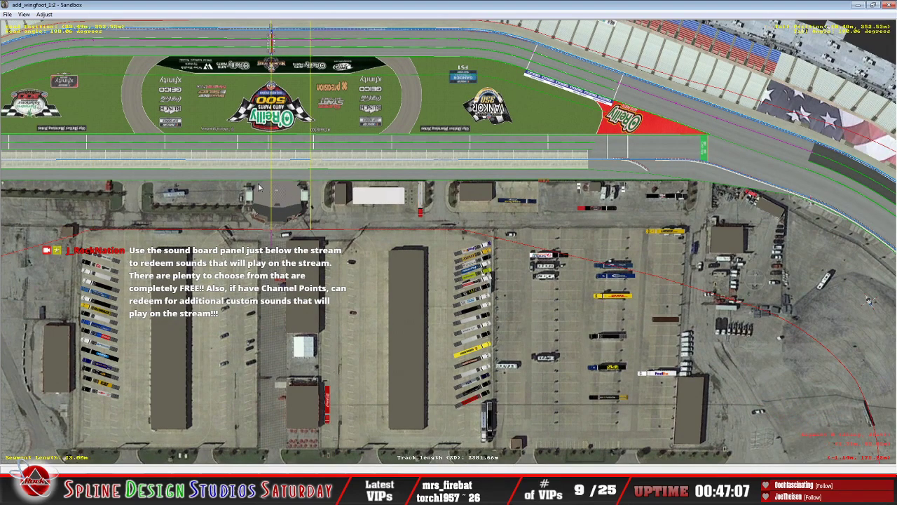
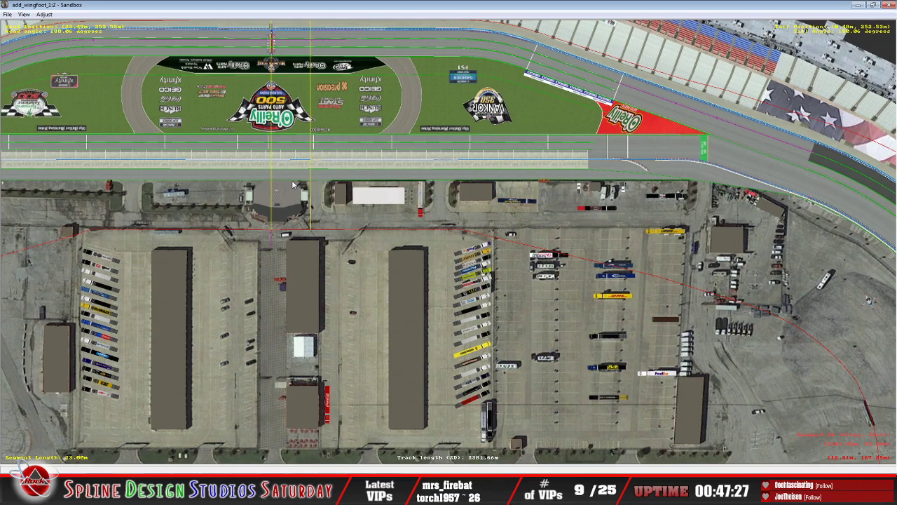
Step: Switch to Discord and view the enlarged victory lane screenshot captioned "Shadow from car" in the direct message chat
left_click(151, 495)
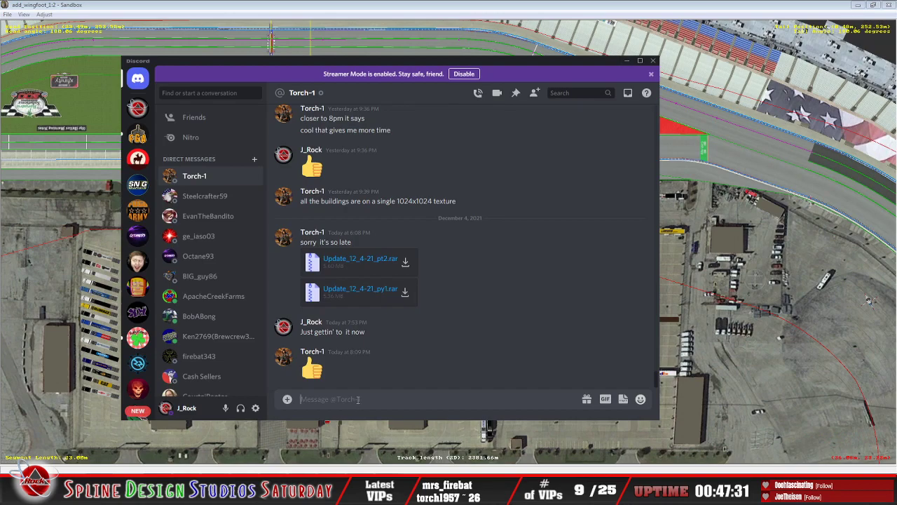
scroll(392, 351, "up", 5)
scroll(392, 355, "up", 10)
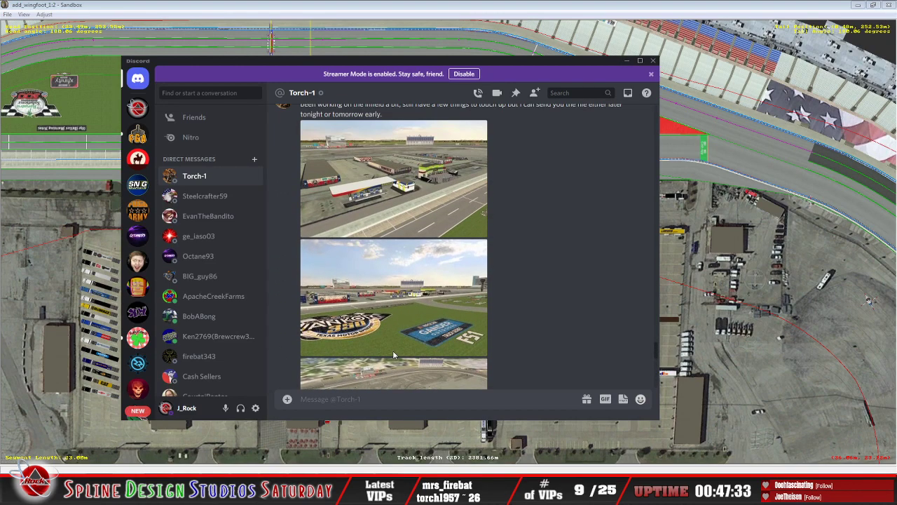
scroll(394, 356, "up", 10)
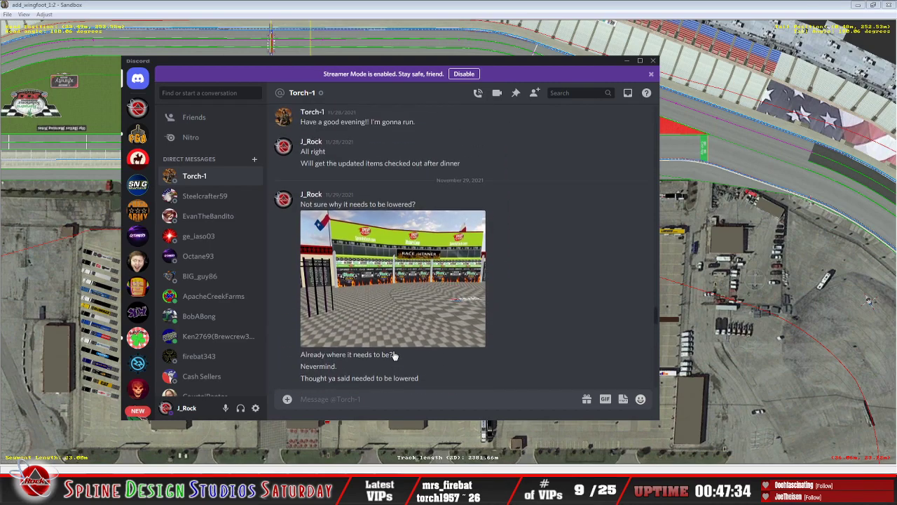
left_click(386, 284)
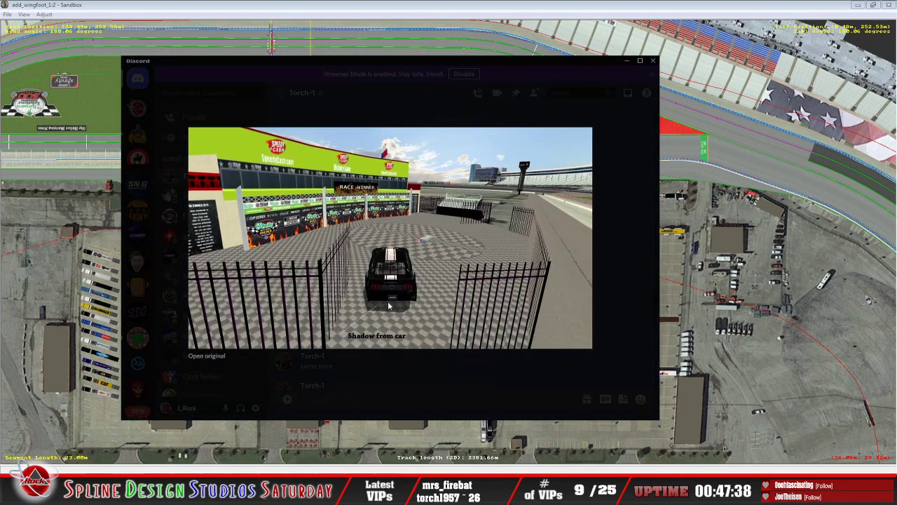
left_click(435, 372)
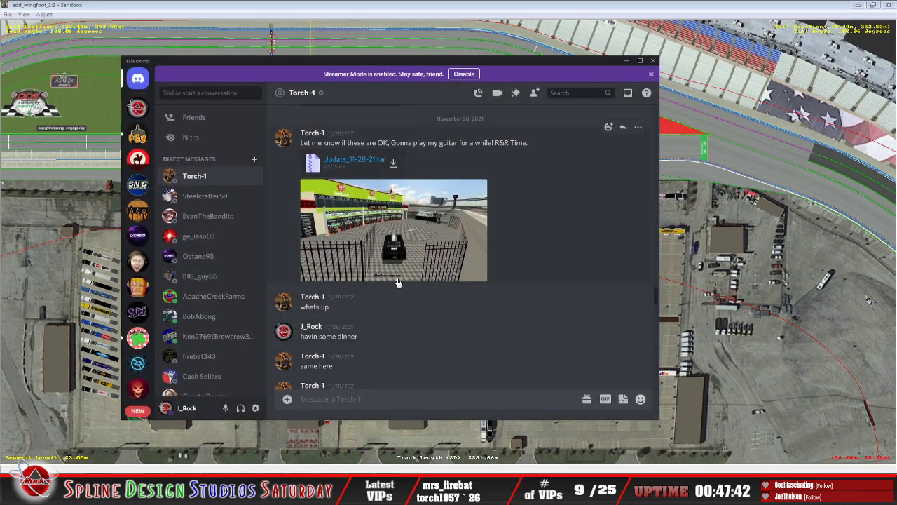
Step: Compare the chat's "Shadow from car" and "No car shadow??" screenshots, read the messages around them, and minimize Discord
scroll(397, 280, "down", 10)
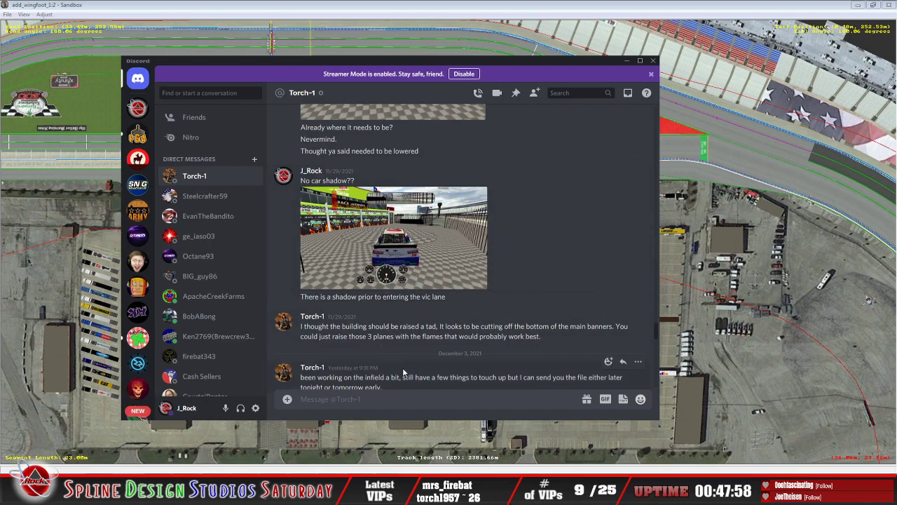
scroll(403, 365, "up", 3)
scroll(403, 298, "up", 6)
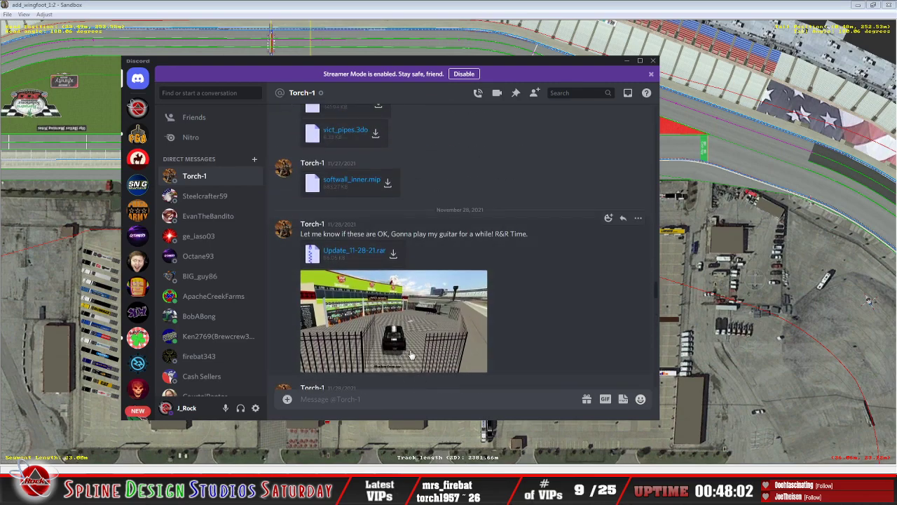
scroll(413, 347, "down", 2)
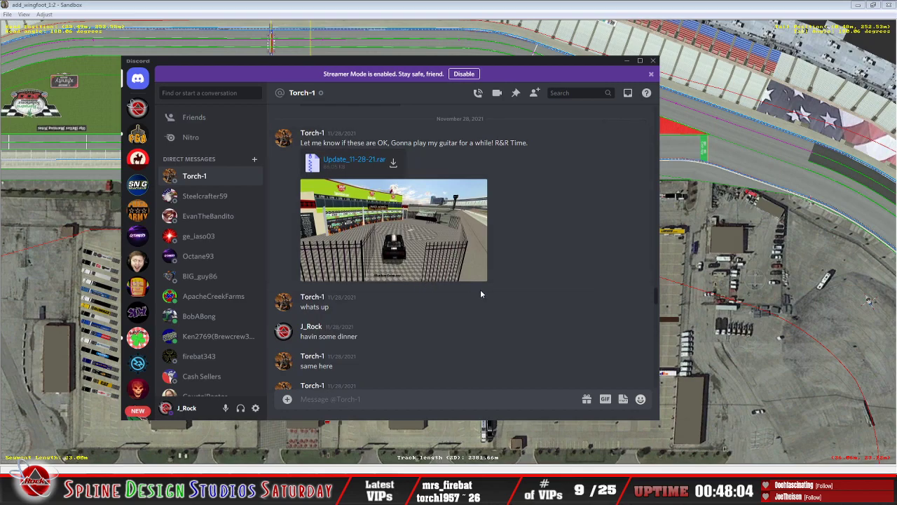
scroll(464, 316, "down", 15)
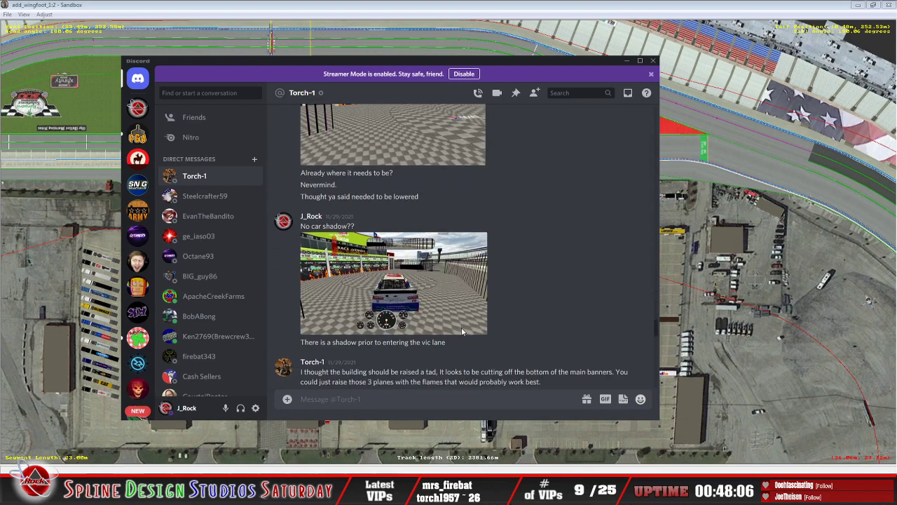
scroll(470, 330, "down", 10)
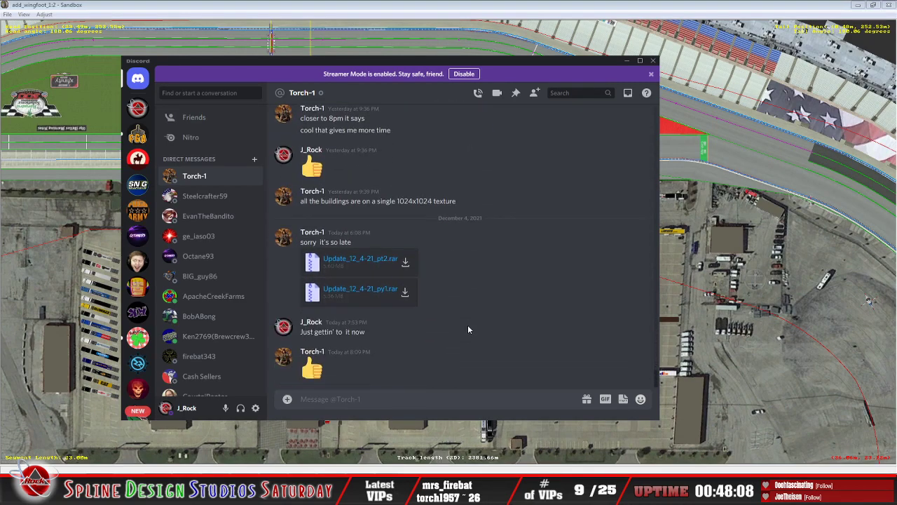
left_click(626, 61)
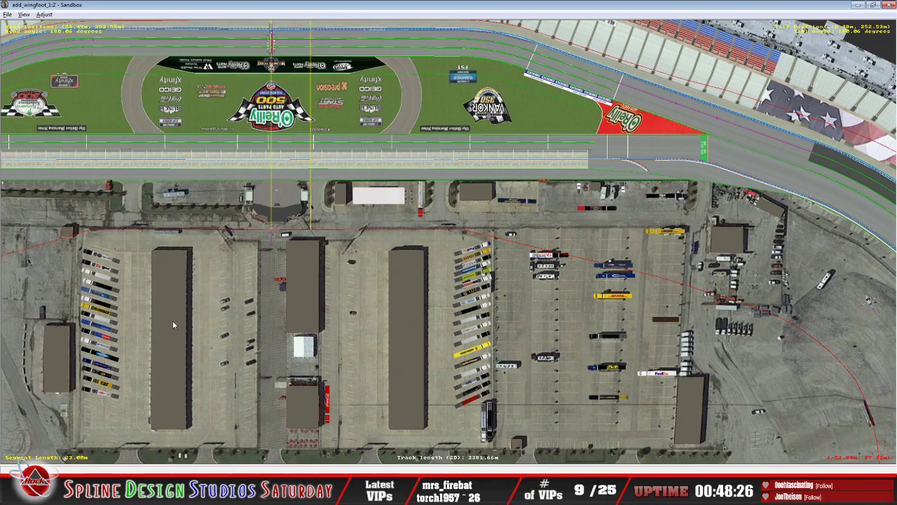
Step: Switch to the file explorer and open the 11-28-21 update folder inside Texas 2020 build
key("alt")
key("alt+Tab")
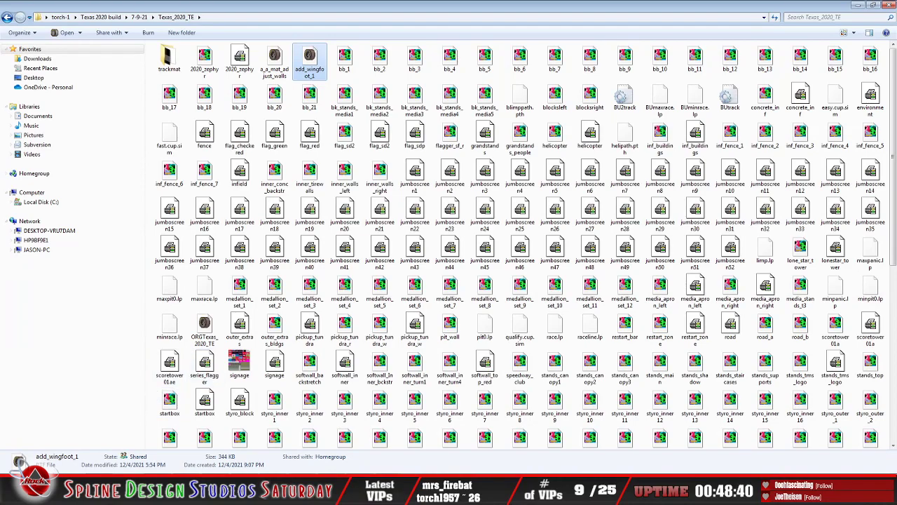
left_click(43, 492)
left_click(157, 365)
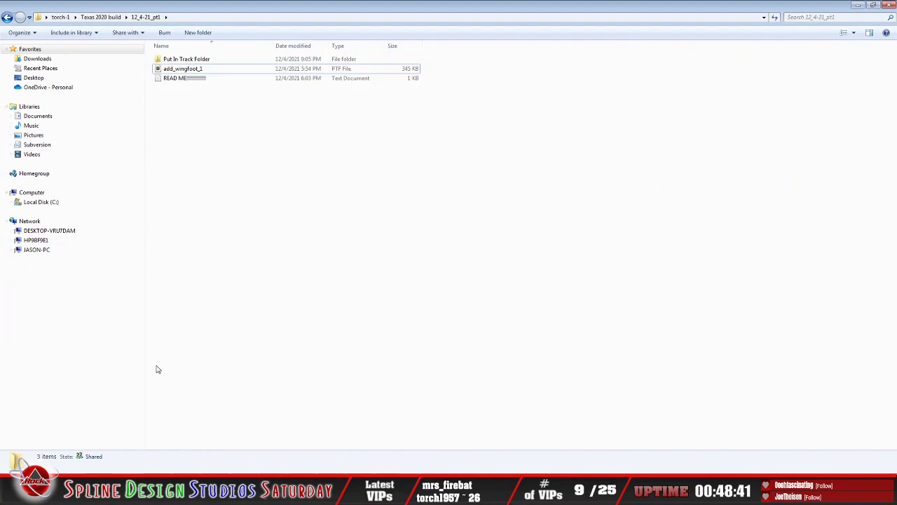
left_click(7, 19)
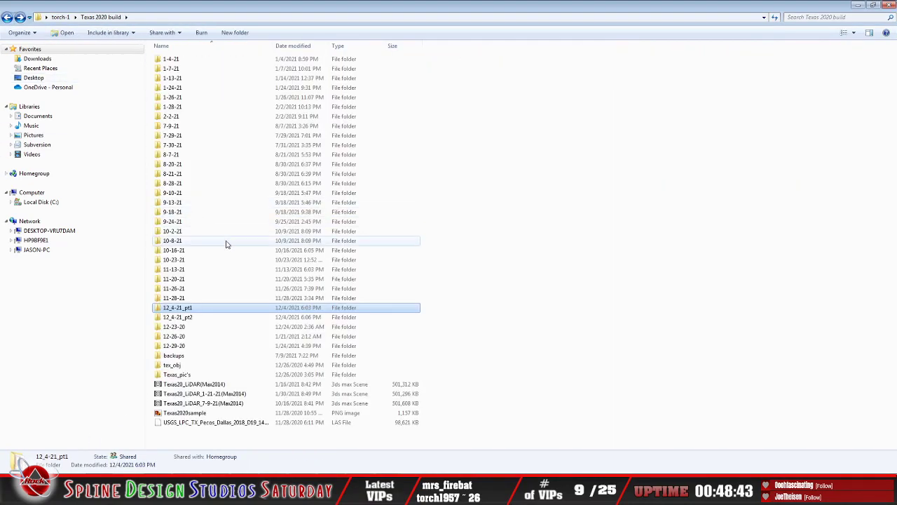
double_click(175, 298)
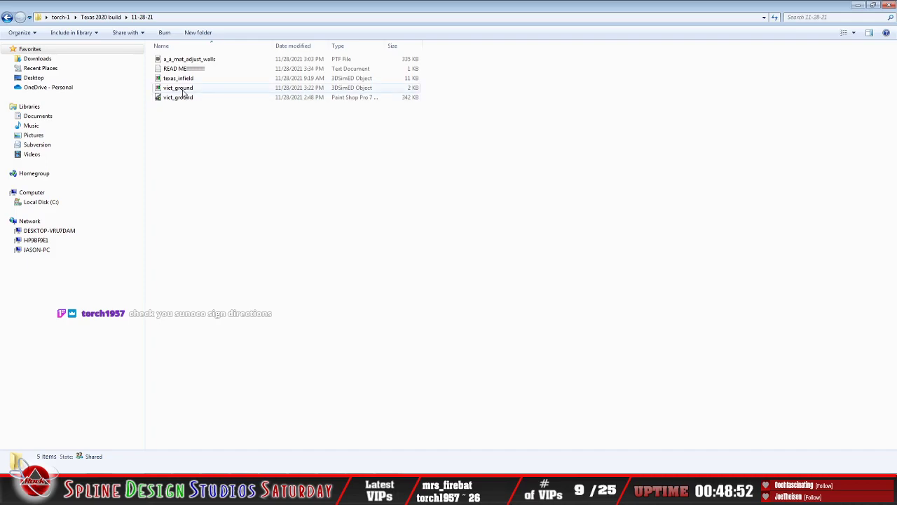
Step: Open the vict_ground 3DSimED object in 3DSimED3 and examine the victory lane ground mesh from several angles
left_click(184, 90)
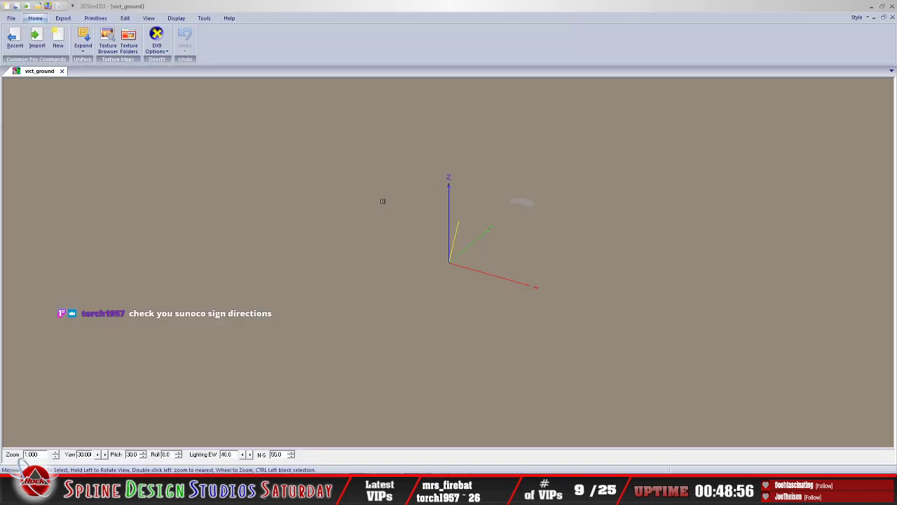
left_click_drag(555, 263, 473, 286)
scroll(473, 293, "up", 1)
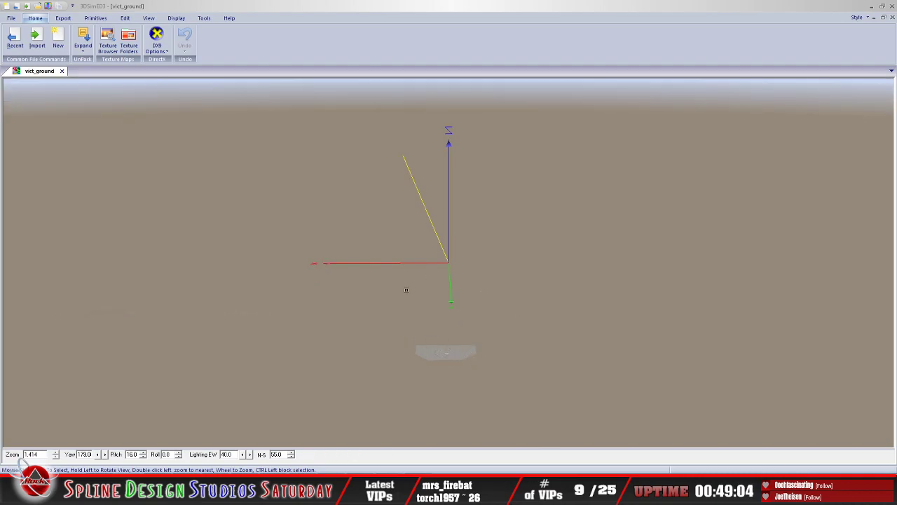
left_click_drag(457, 348, 480, 357)
left_click_drag(601, 348, 570, 345)
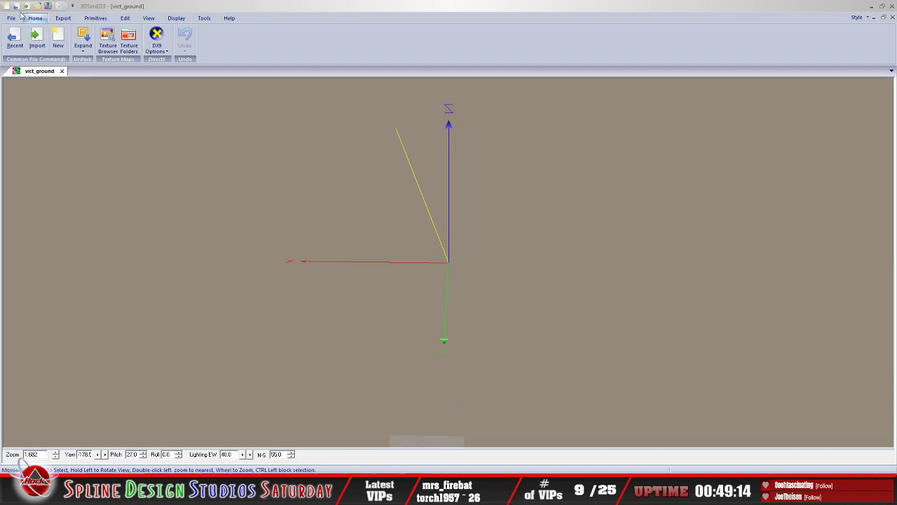
Step: Close the vict_ground model and exit 3DSimED3
left_click(61, 71)
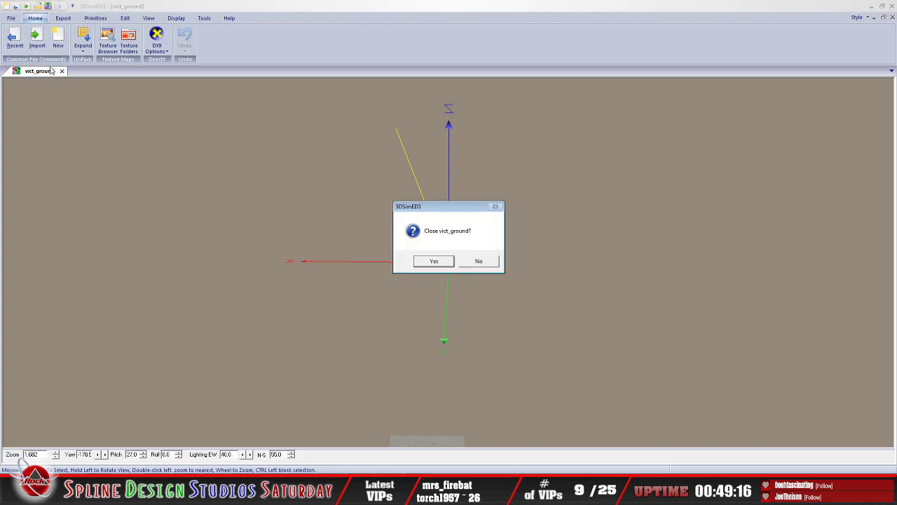
left_click(431, 260)
left_click(11, 18)
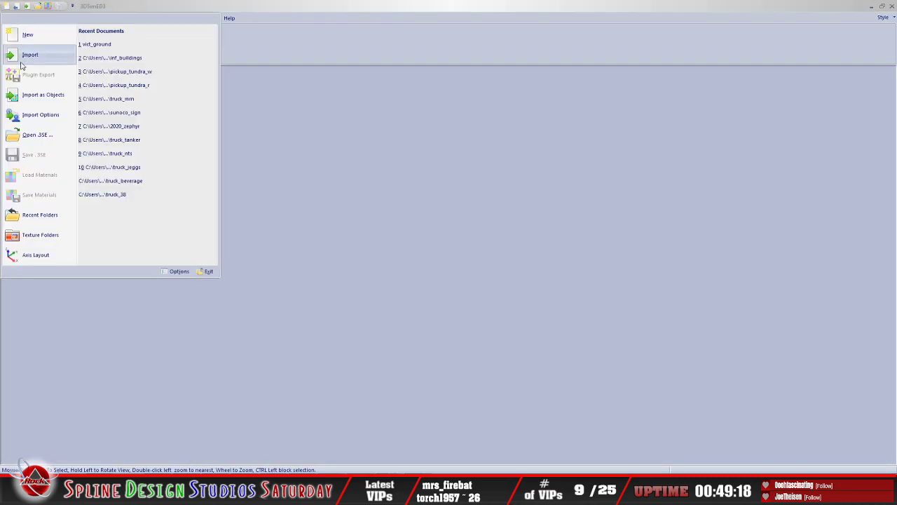
left_click(208, 271)
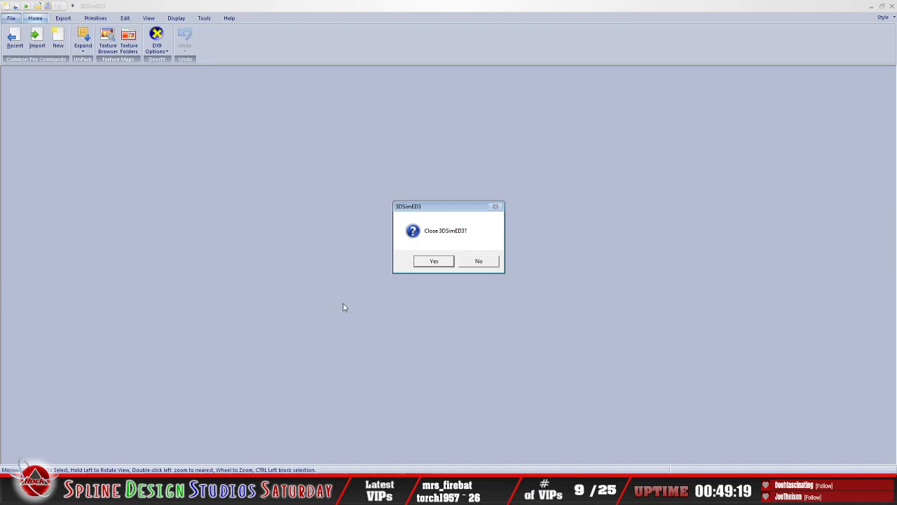
left_click(444, 265)
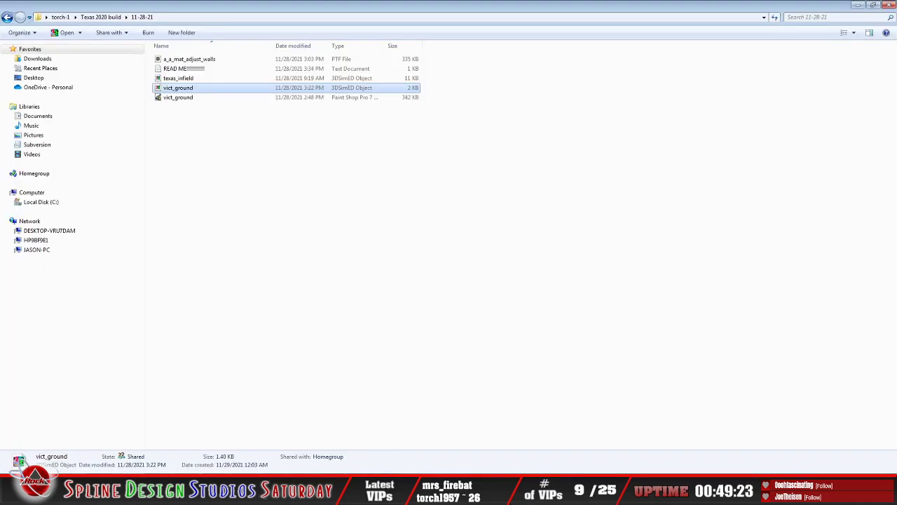
Step: Switch back to Sandbox, bring up the add_wingfoot_1 Camera View and set it to Slew Mode
left_click(406, 482)
left_click(404, 452)
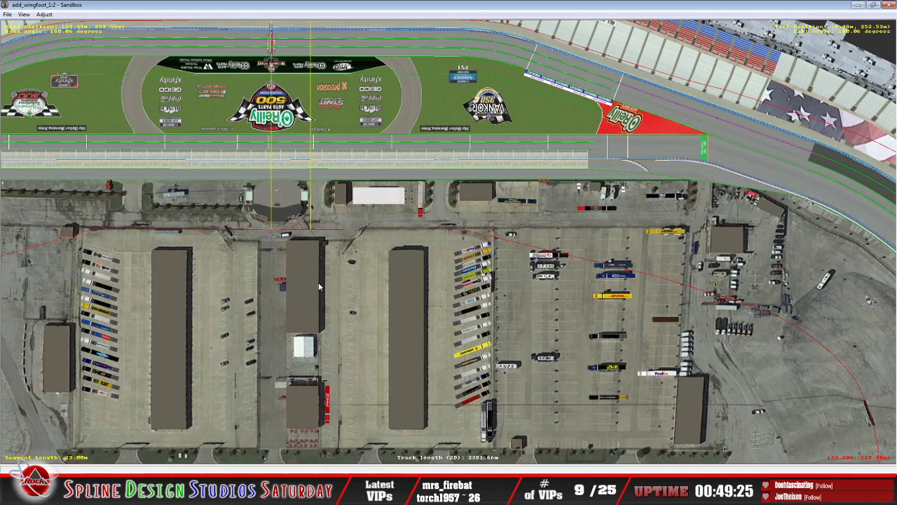
left_click(402, 440)
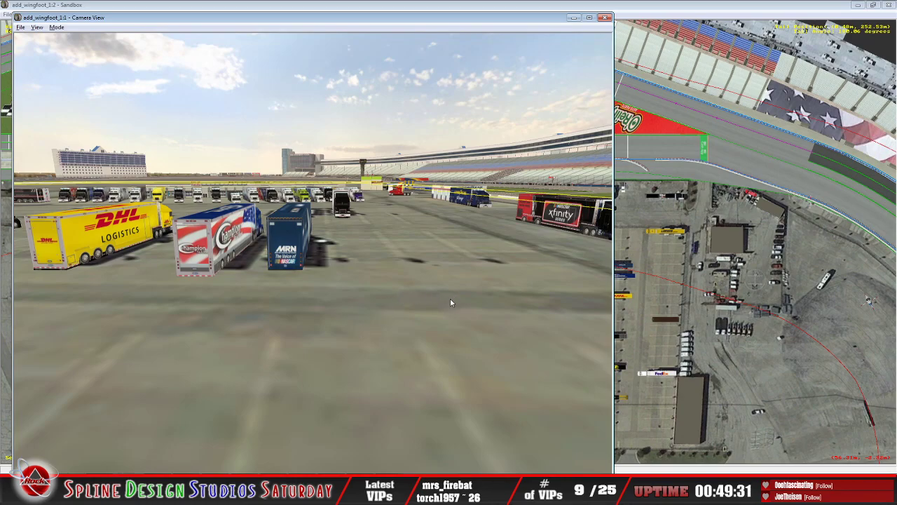
left_click(56, 27)
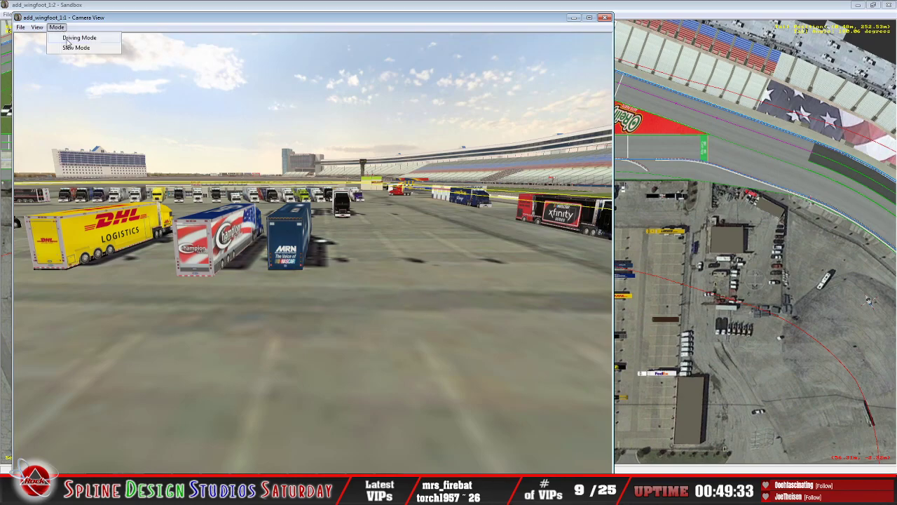
left_click(75, 47)
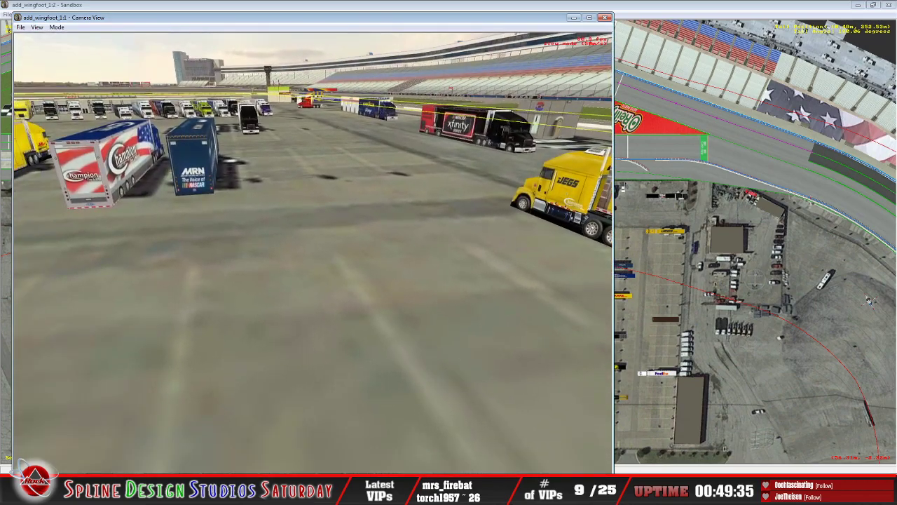
Step: Fly the camera from the infield haulers along pit road to victory lane and examine its checkered ground and fences
key("Up")
key("Down")
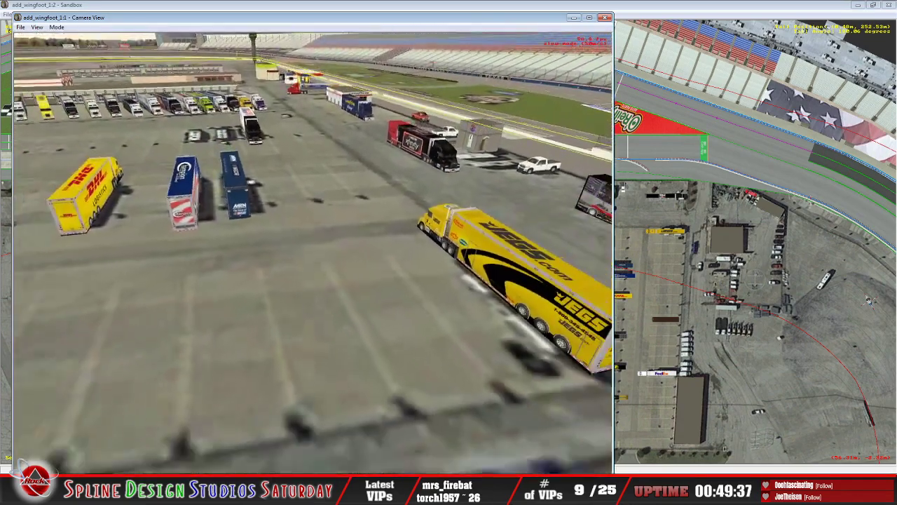
key("Up")
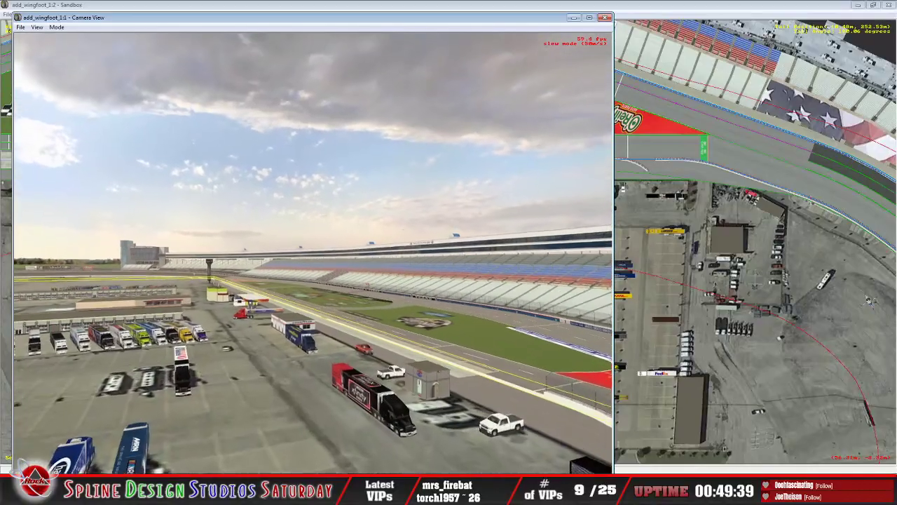
key("Up")
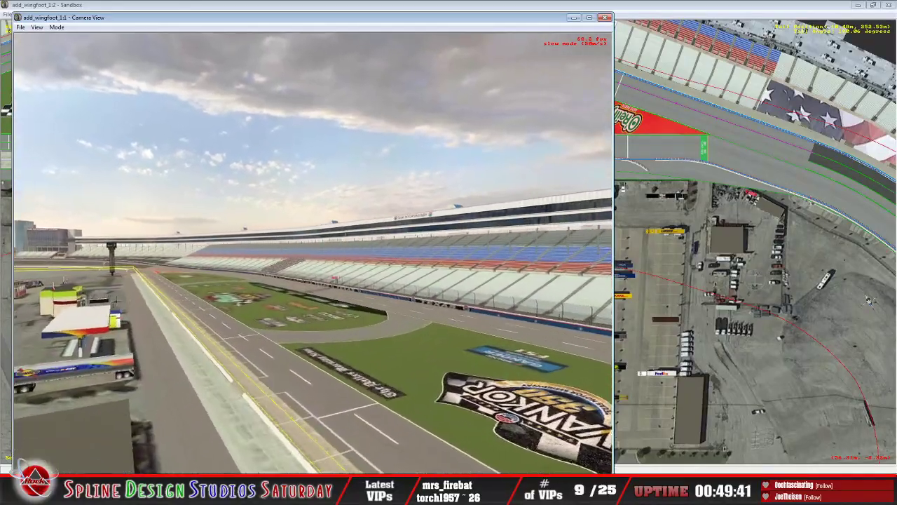
key("Up")
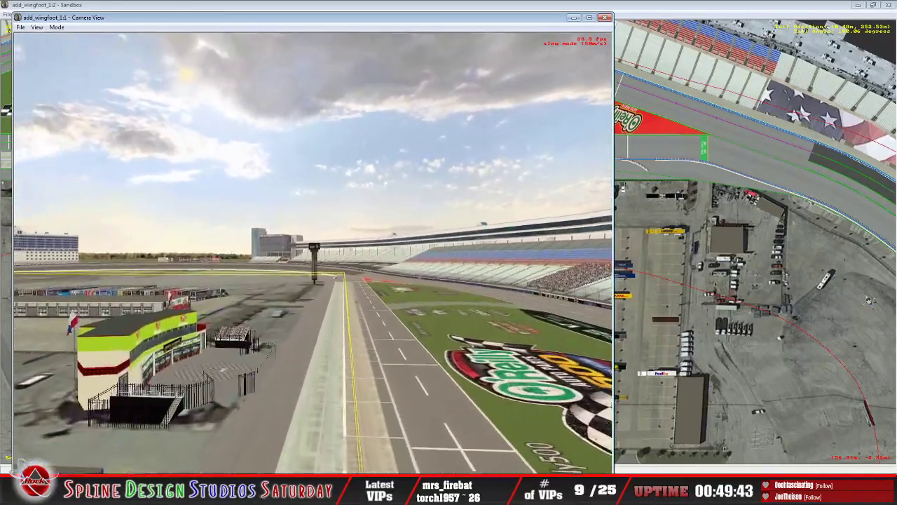
key("Up")
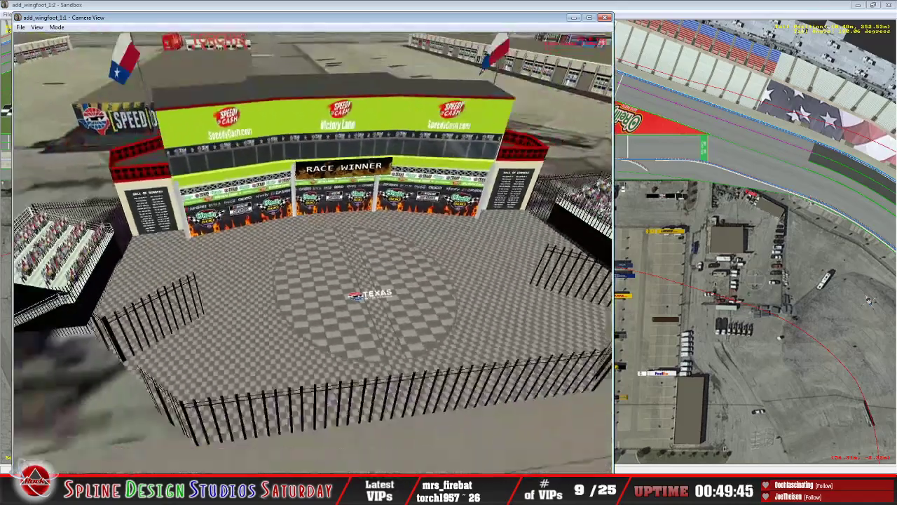
key("Down")
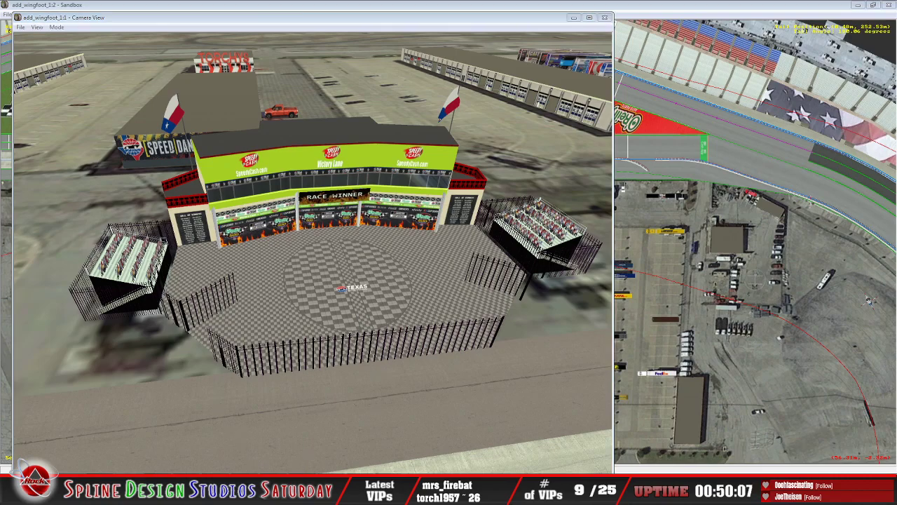
Step: Switch the overhead track window from Geometry Editing View to Object Placement View and select the vict_ground.3do object instance
left_click(381, 453)
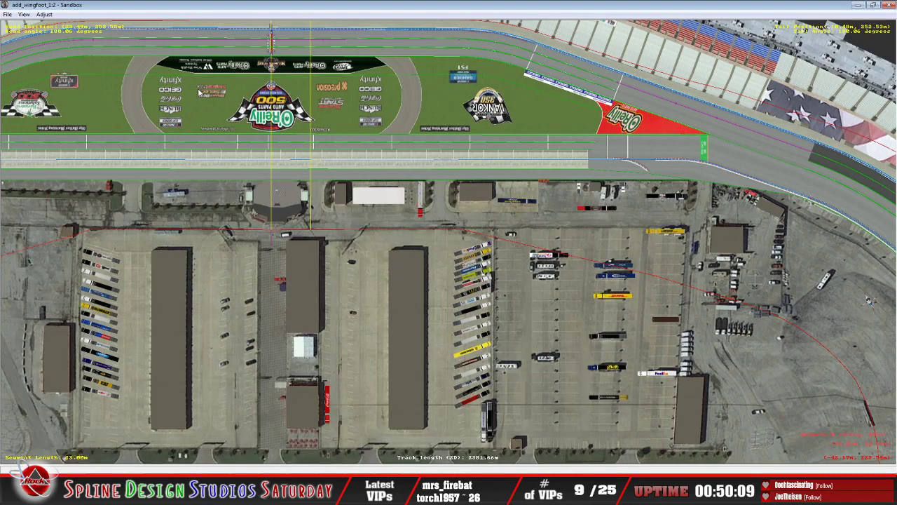
left_click(7, 14)
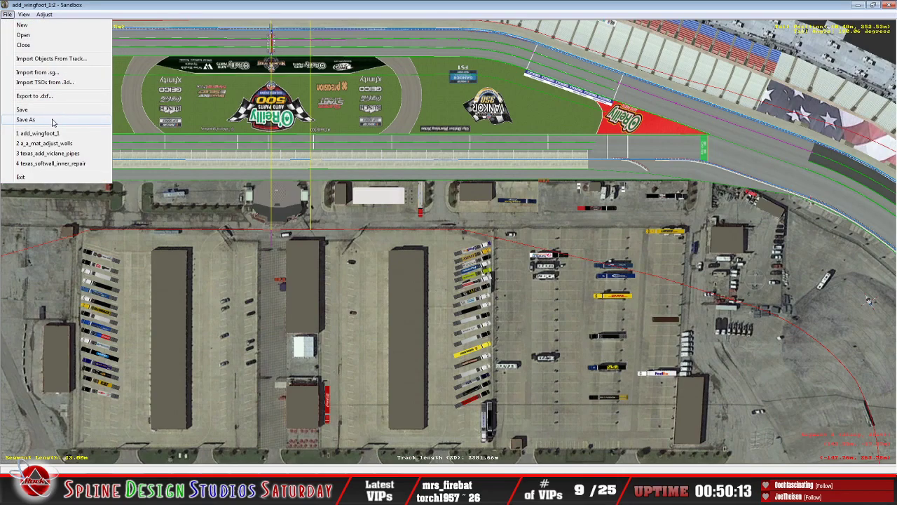
mouse_move(27, 15)
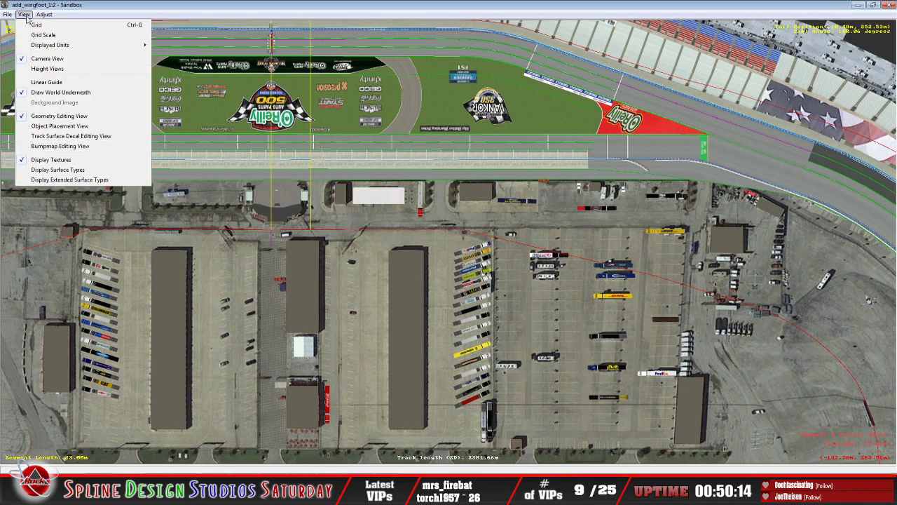
left_click(57, 116)
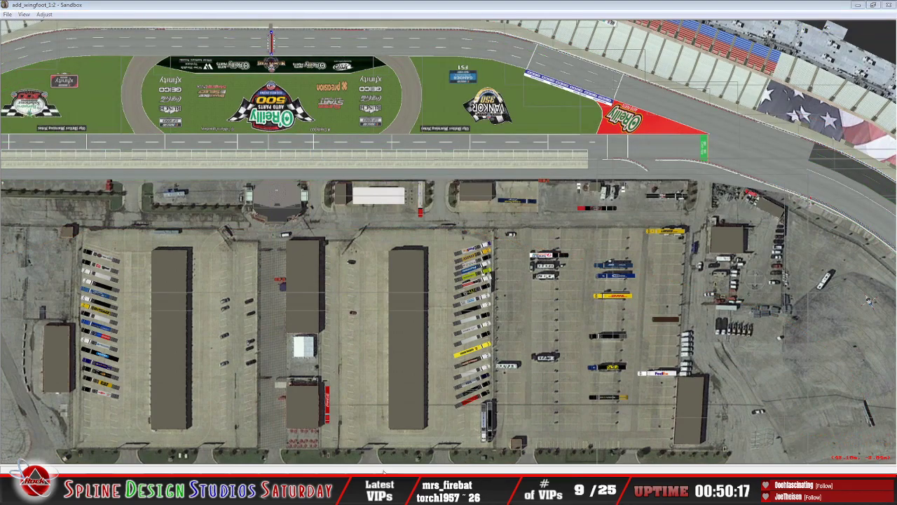
left_click(549, 76)
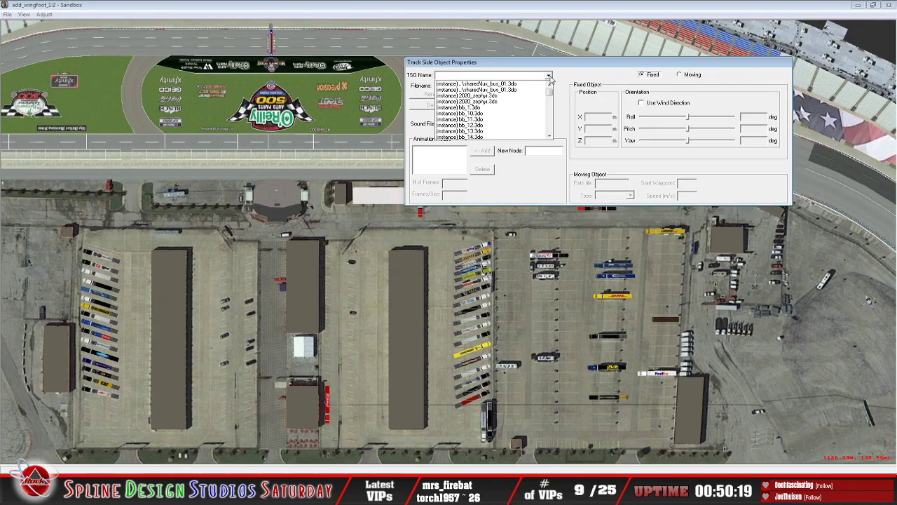
left_click_drag(551, 91, 557, 134)
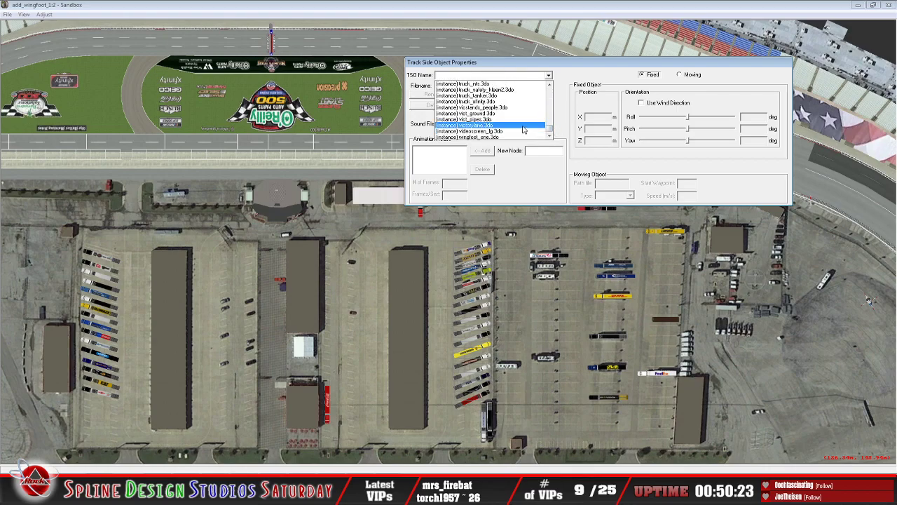
left_click(484, 113)
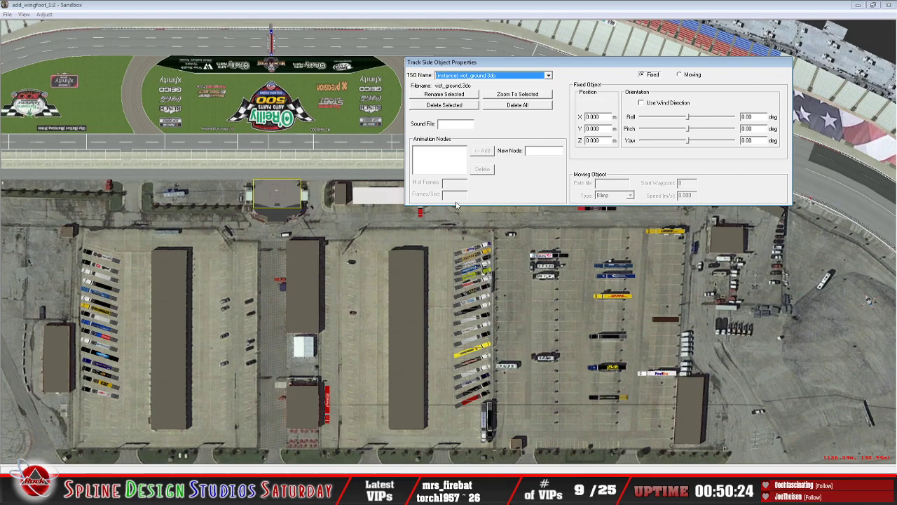
Step: Raise the vict_ground.3do object to a Z position of 20 m and check victory lane in the Camera View
left_click(591, 141)
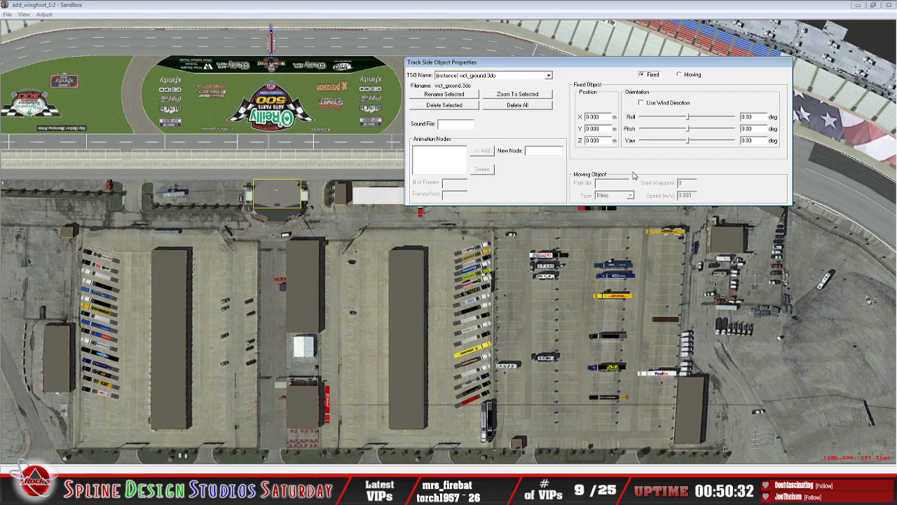
type("2")
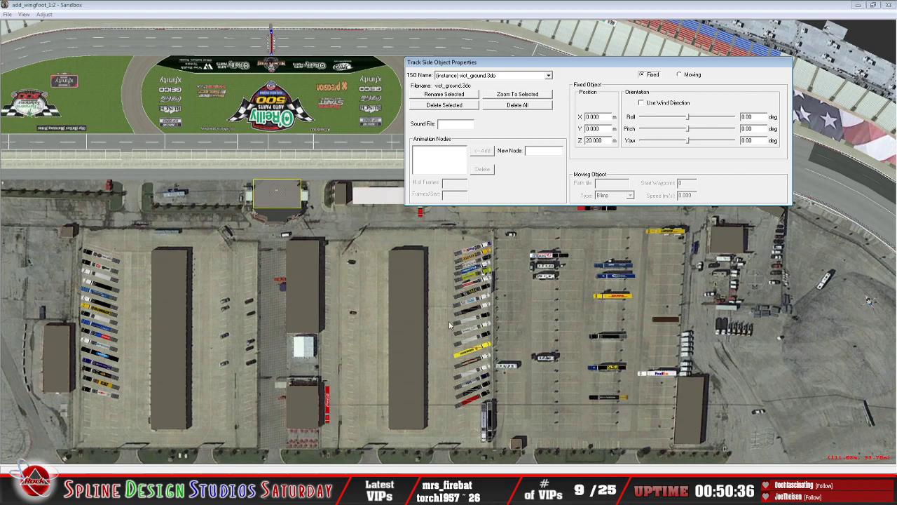
left_click(408, 449)
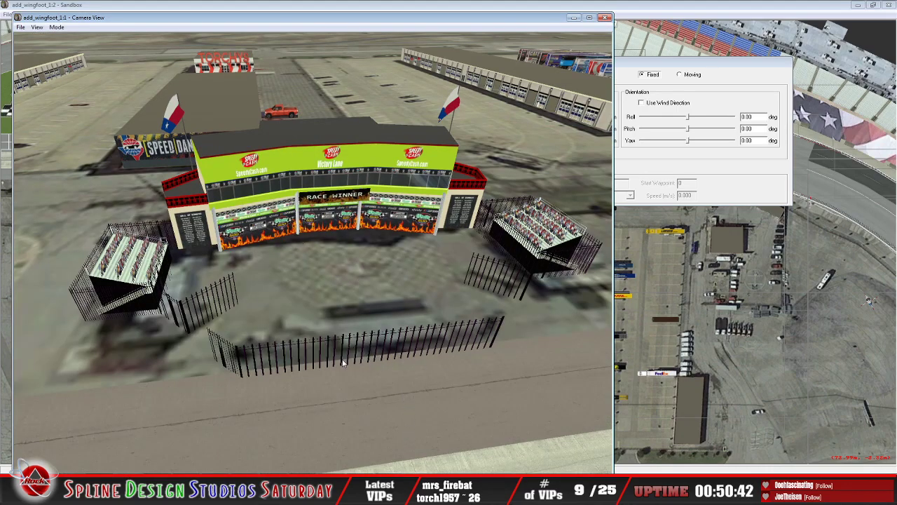
Step: Return the vict_ground.3do object's Z position to 0 m
left_click(721, 101)
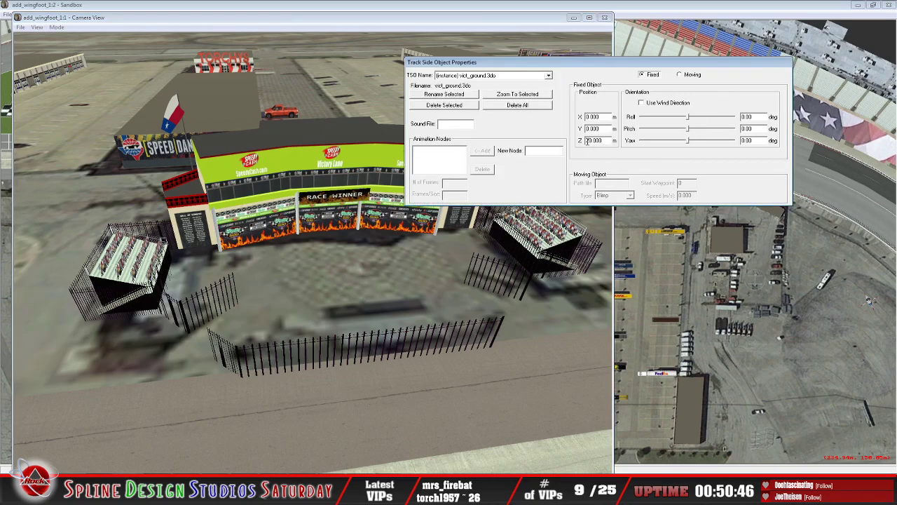
key("BackSpace")
key("BackSpace")
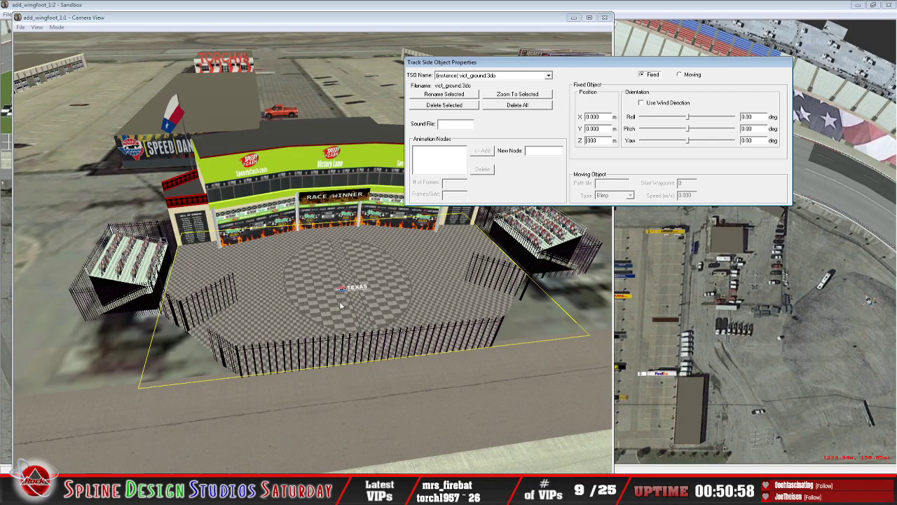
Step: Put the Camera View in Slew Mode and view the outlined victory lane ground from farther back over pit road
left_click(58, 26)
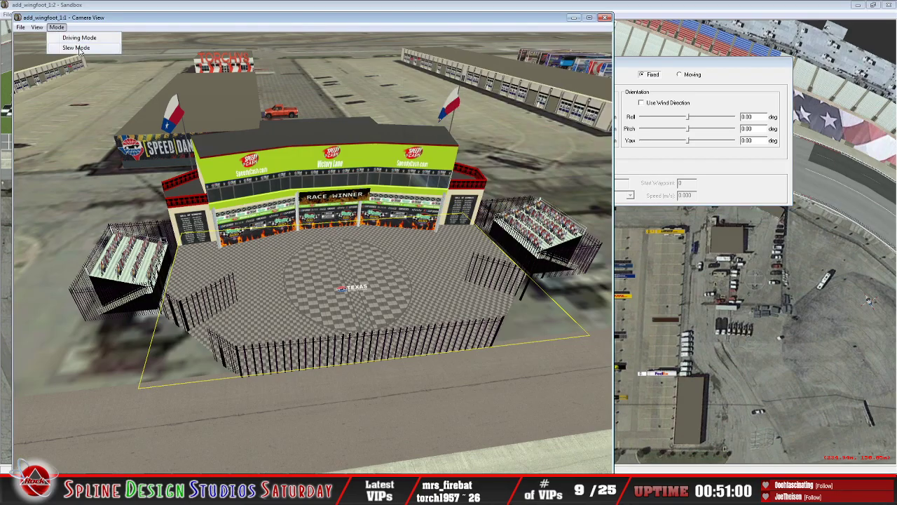
left_click(81, 50)
key("Down")
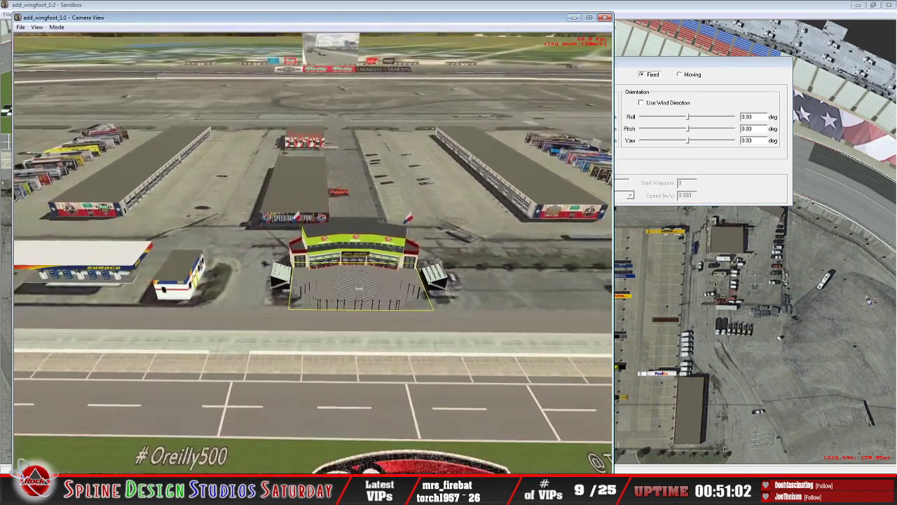
key("Up")
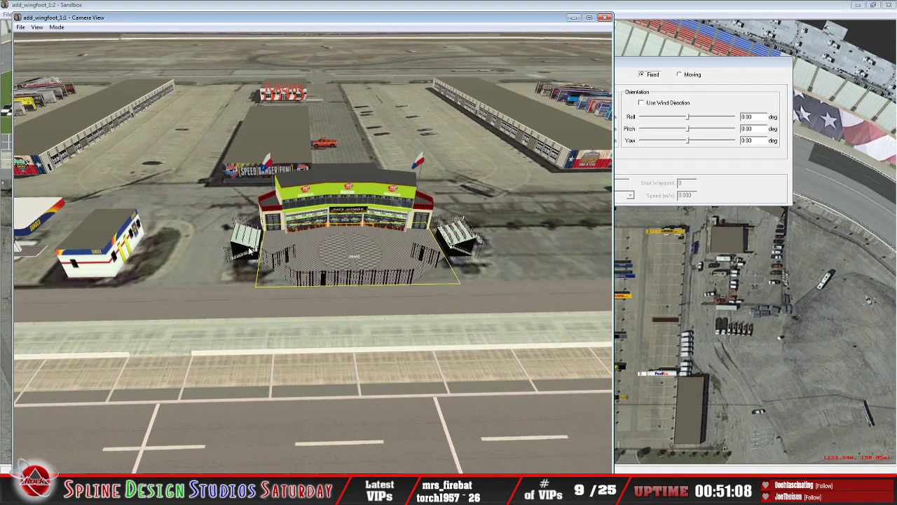
Step: Re-enter Slew Mode and fly over pit road and the infield to examine the haulers, garages and fuel buildings
left_click(56, 26)
left_click(72, 46)
key("Down")
key("Left")
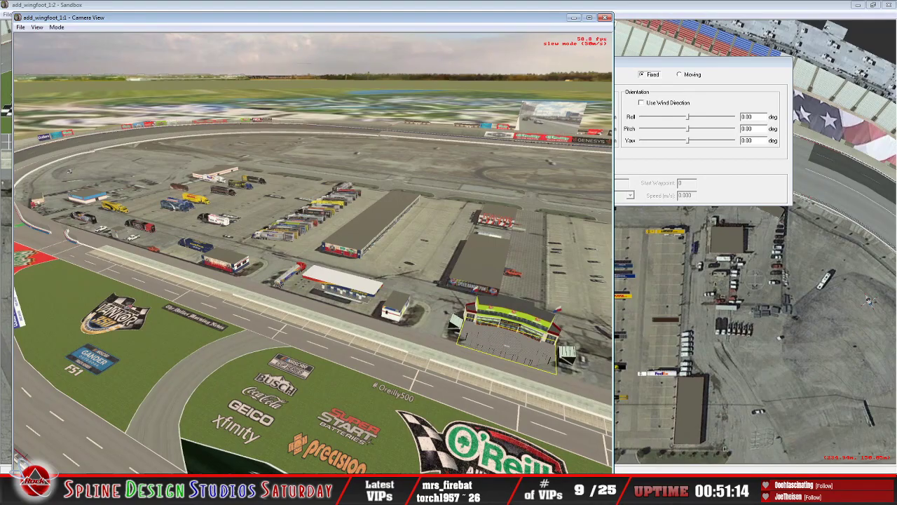
key("Left")
key("Up")
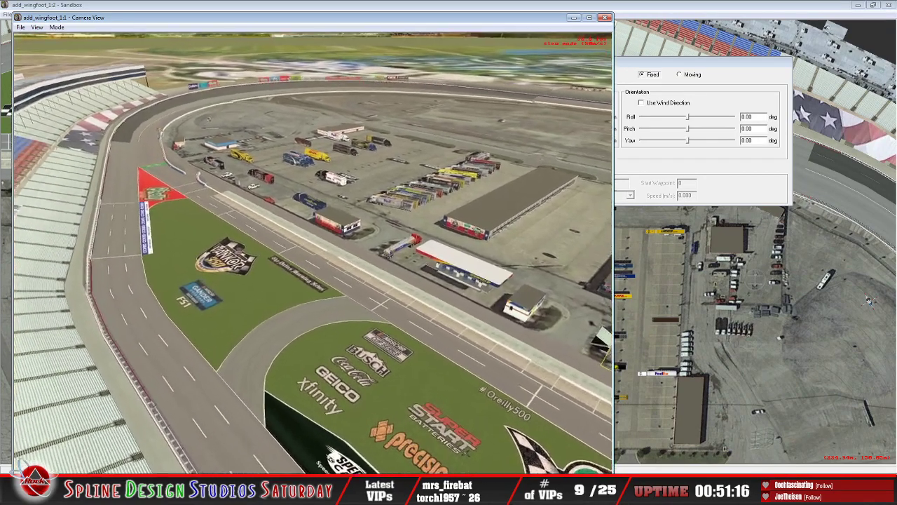
key("Up")
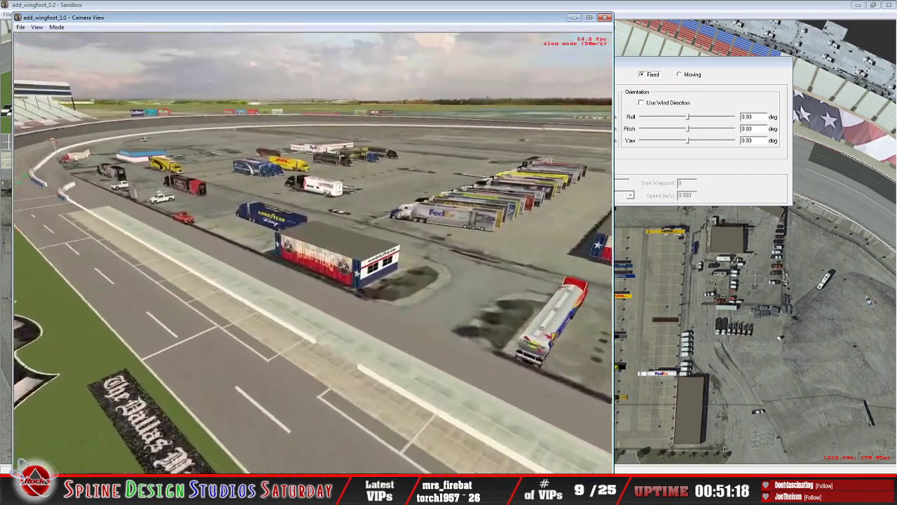
key("Right")
key("Down")
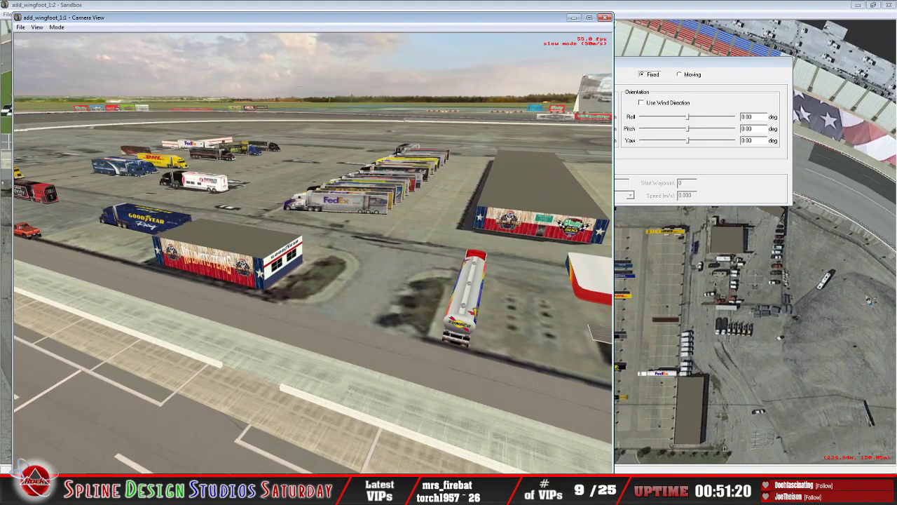
key("Down")
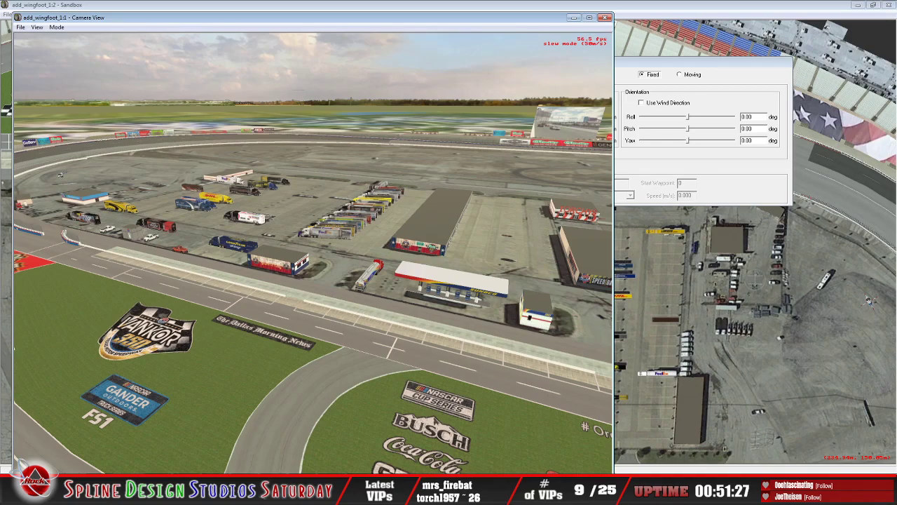
Step: Circle the camera above the frontstretch to survey victory lane, the garages and the painted O'Reilly 500 grass
key("Left")
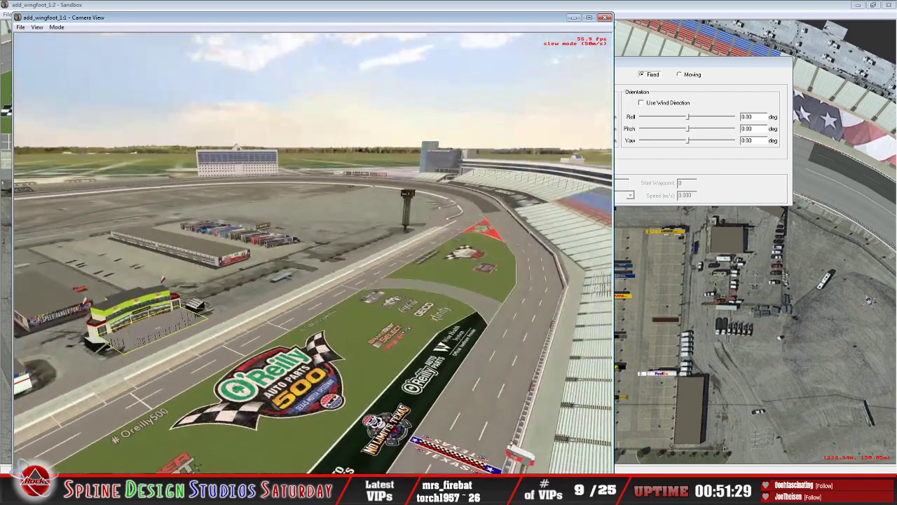
key("Left")
key("Right")
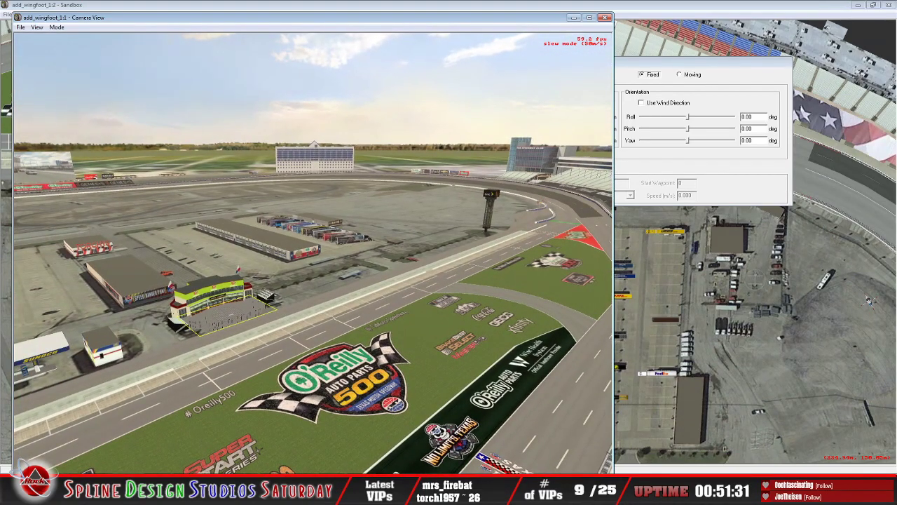
key("Left")
key("Down")
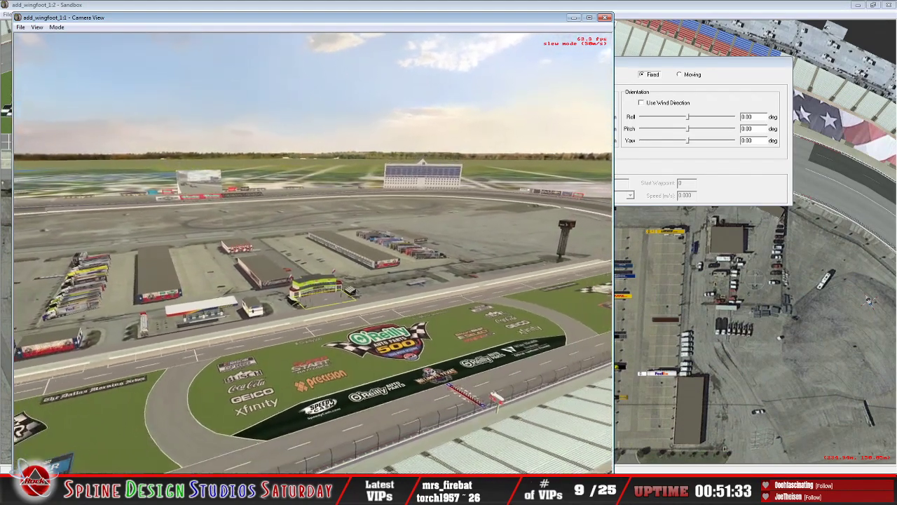
key("Left")
key("Down")
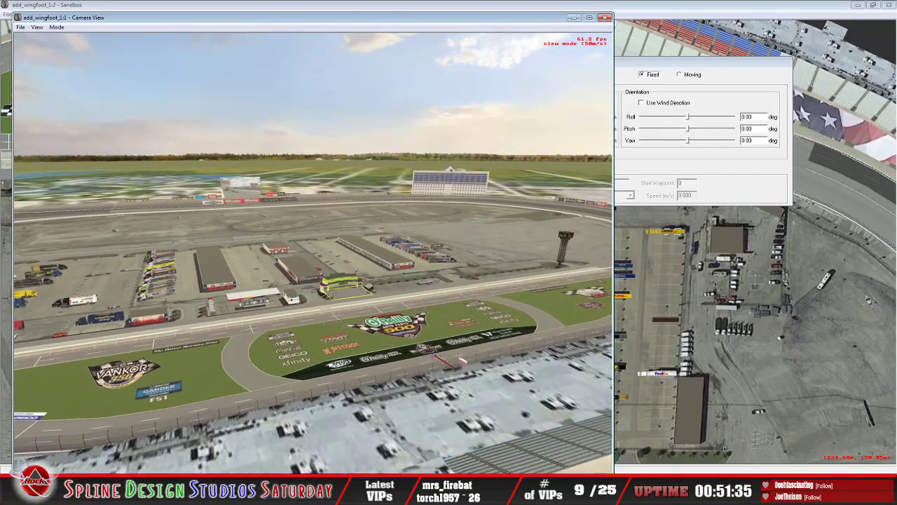
key("Up")
key("Left")
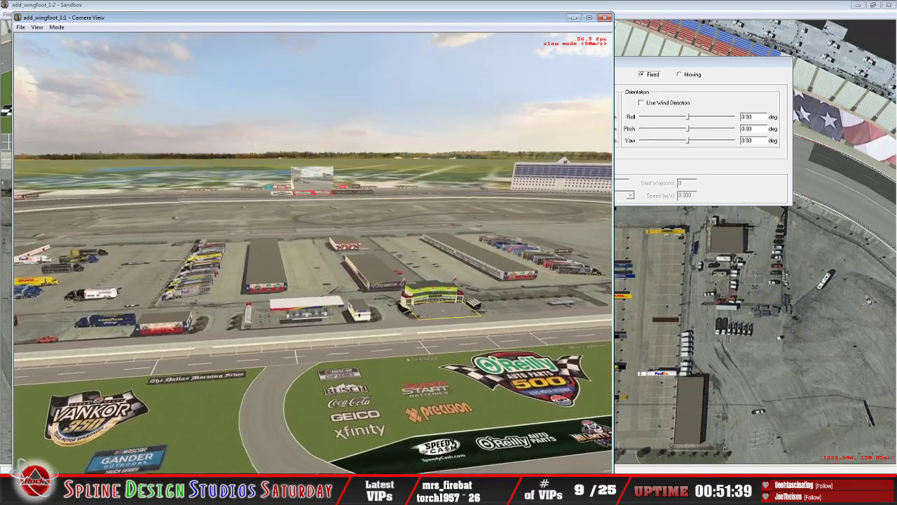
Step: Fly back and forth over the main grandstand to examine its roof, rear towers and the infield beyond
key("Up")
key("Down")
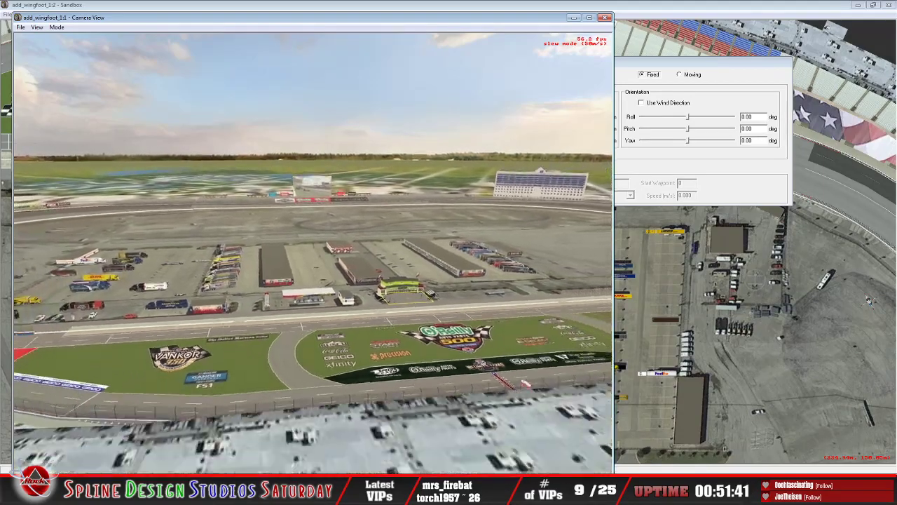
key("Down")
key("Up")
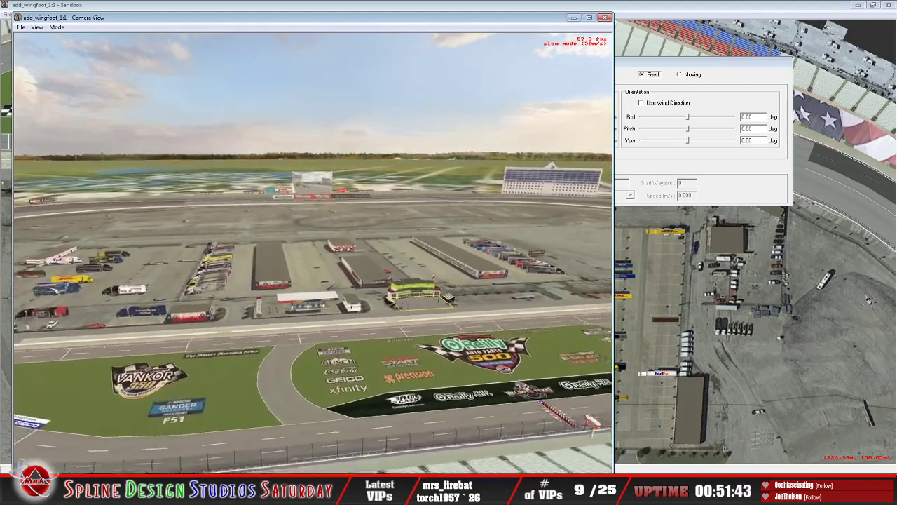
key("Down")
key("Down")
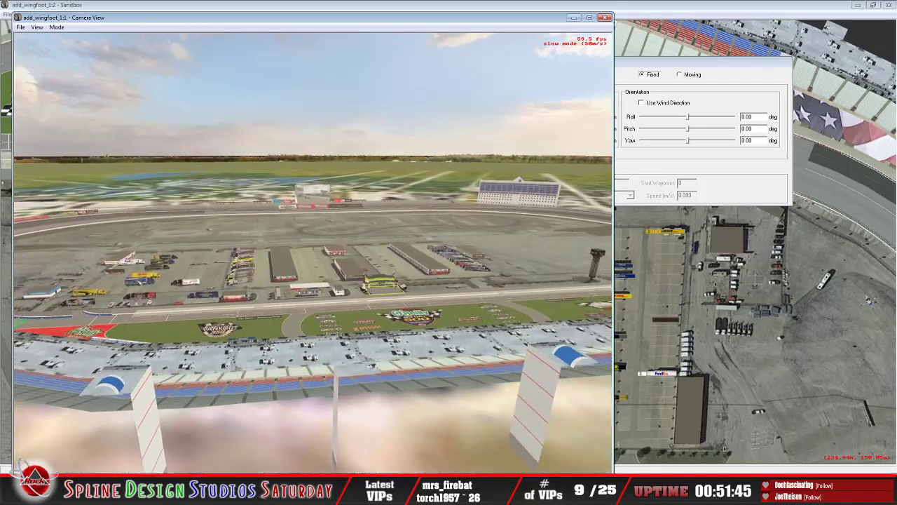
key("Down")
key("Up")
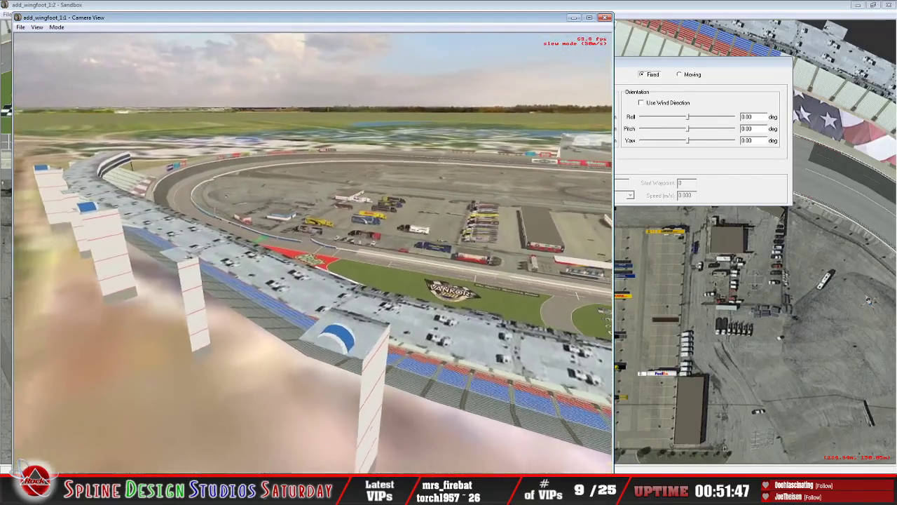
key("Up")
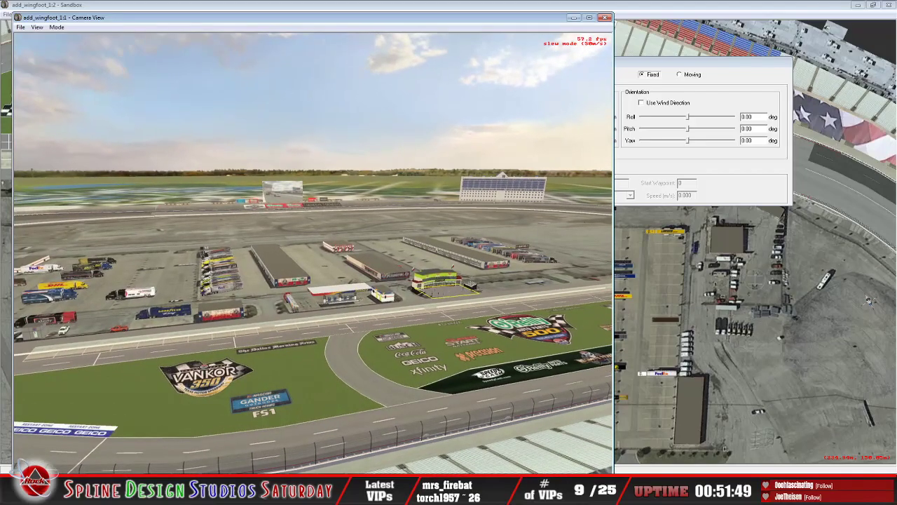
Step: Turn the camera toward the corner by the red O'Reilly triangle and examine the grandstand seating and roof there
key("Left")
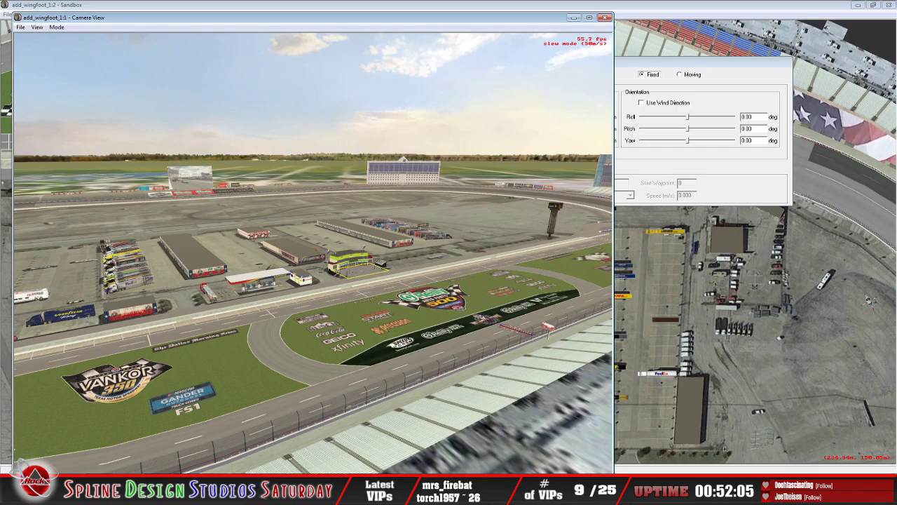
left_click_drag(313, 253, 66, 191)
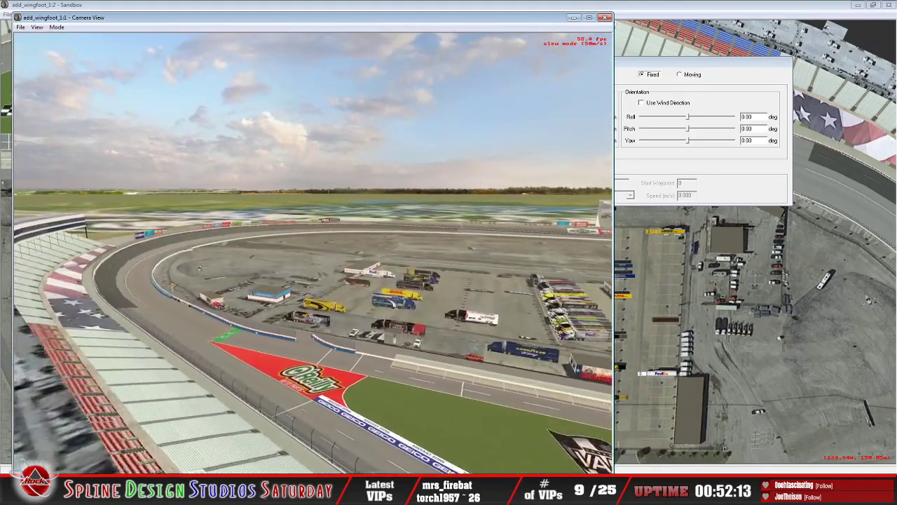
left_click_drag(312, 252, 365, 342)
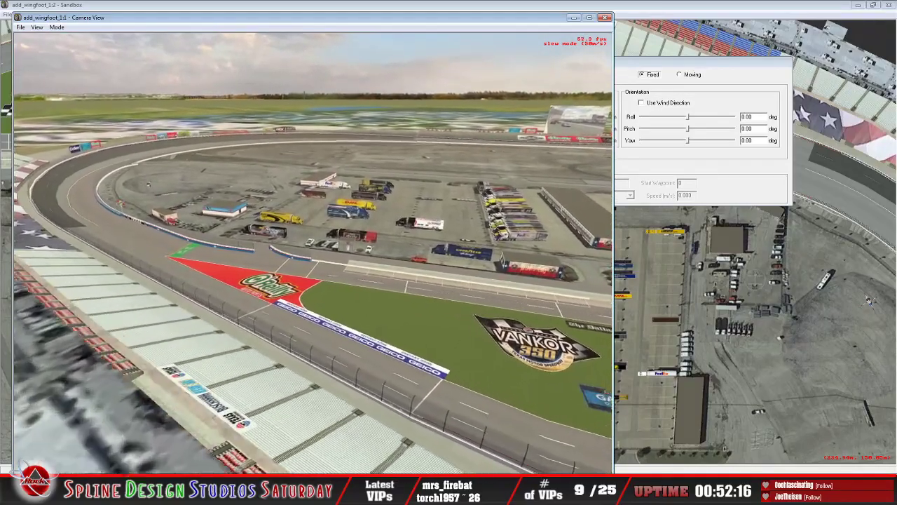
left_click_drag(312, 252, 298, 270)
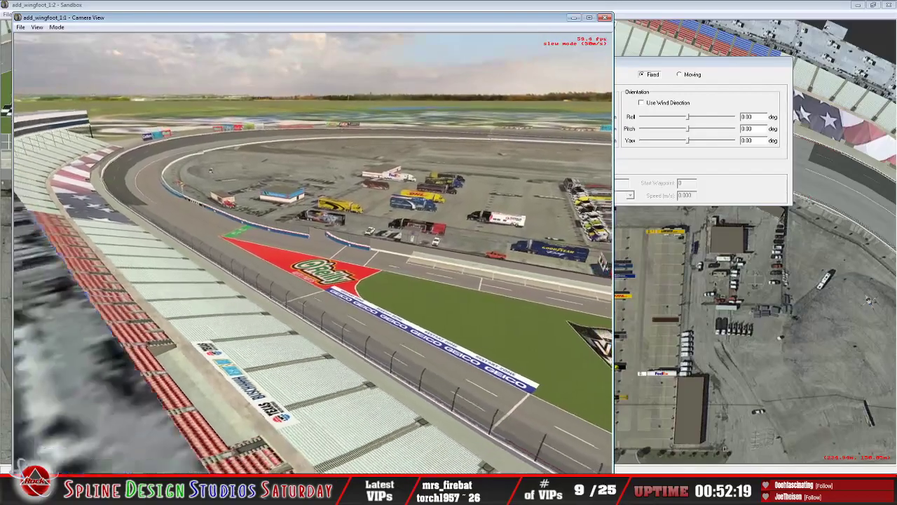
key("Down")
key("Down")
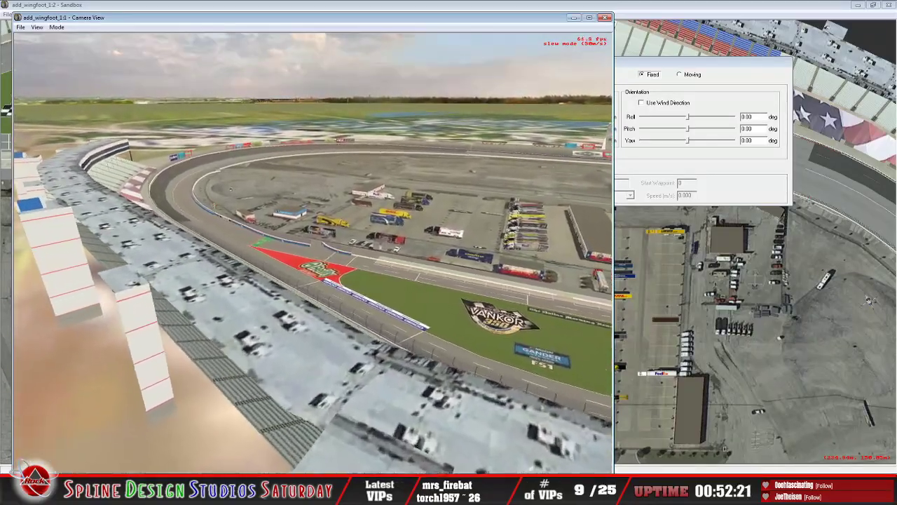
Step: Fly from the grandstand roof down to the frontstretch to examine the seating, catch fence and painted infield grass
key("Up")
left_click_drag(313, 252, 371, 263)
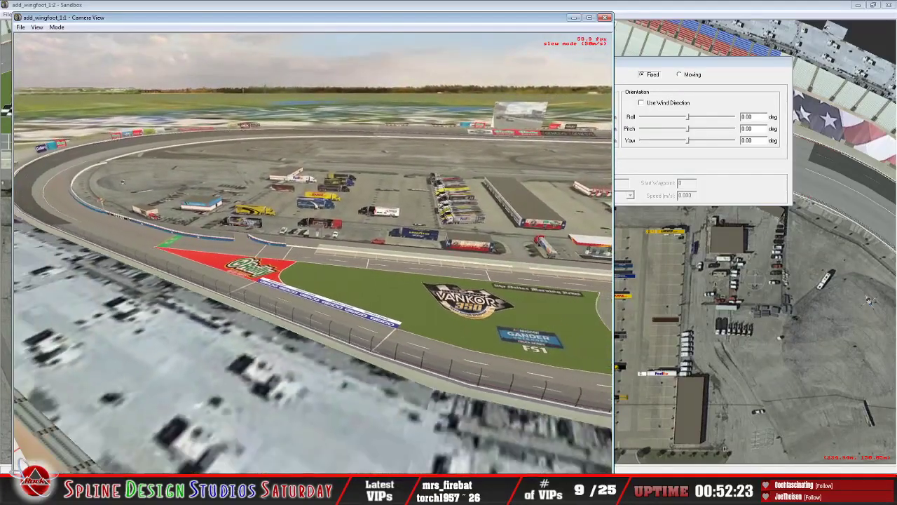
key("Up")
left_click_drag(313, 253, 519, 213)
key("Up")
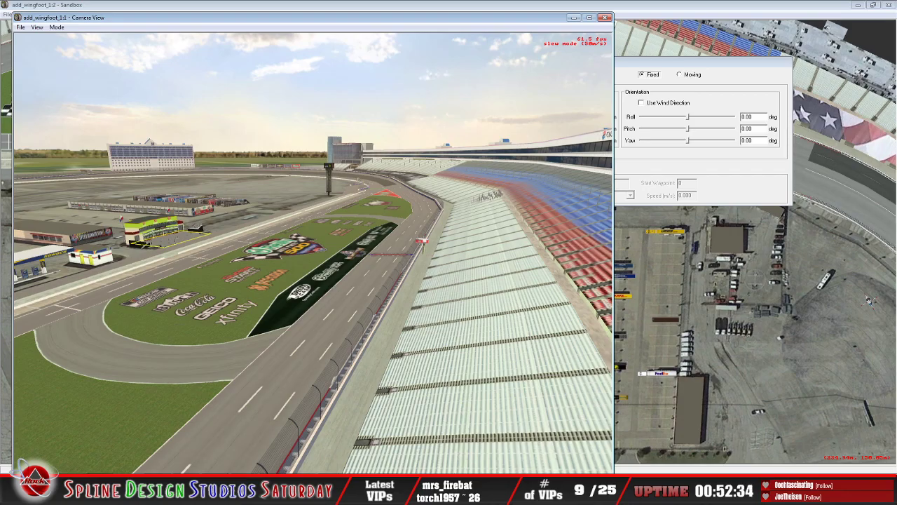
key("Up")
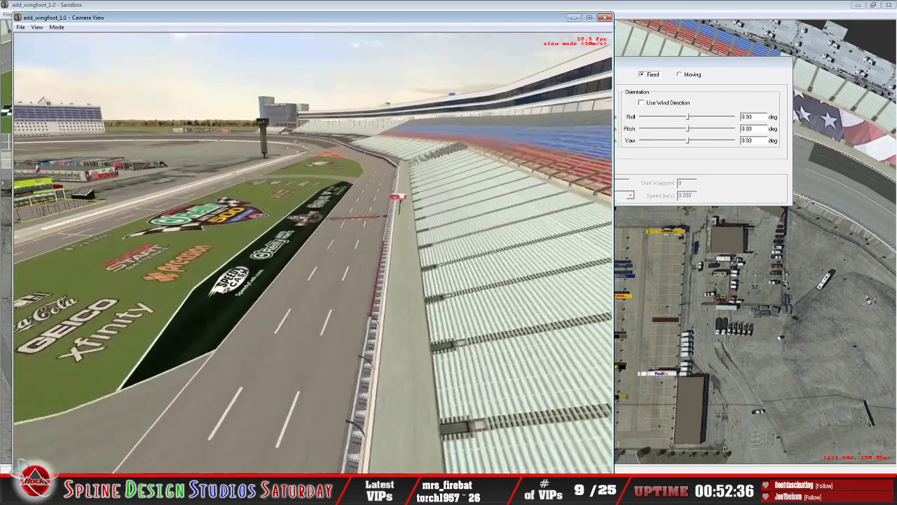
key("Up")
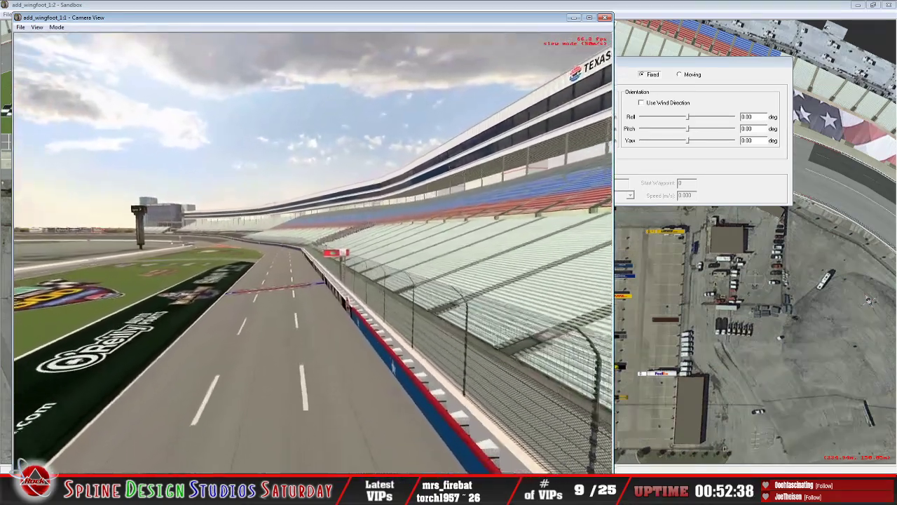
Step: Move along the frontstretch wall to examine the Texas start/finish line and the O'Reilly flag stand from the track side
key("Up")
key("Right")
key("Up")
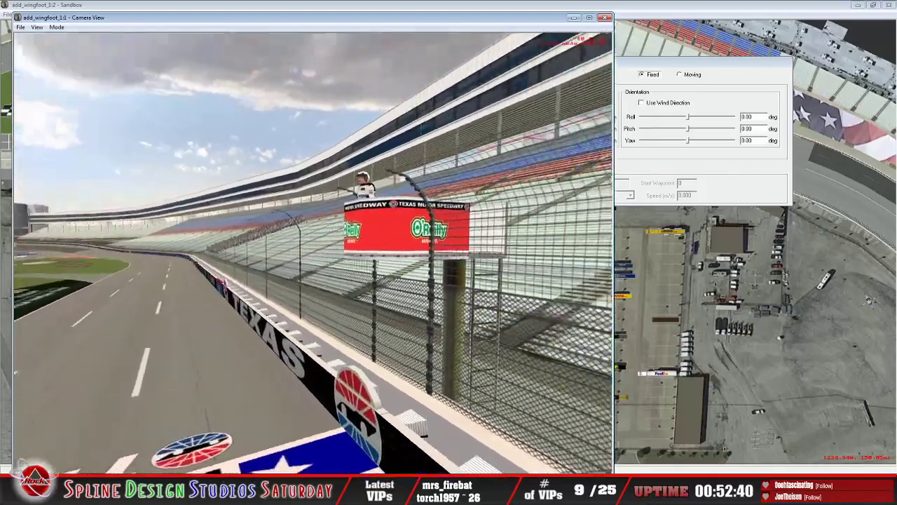
key("Down")
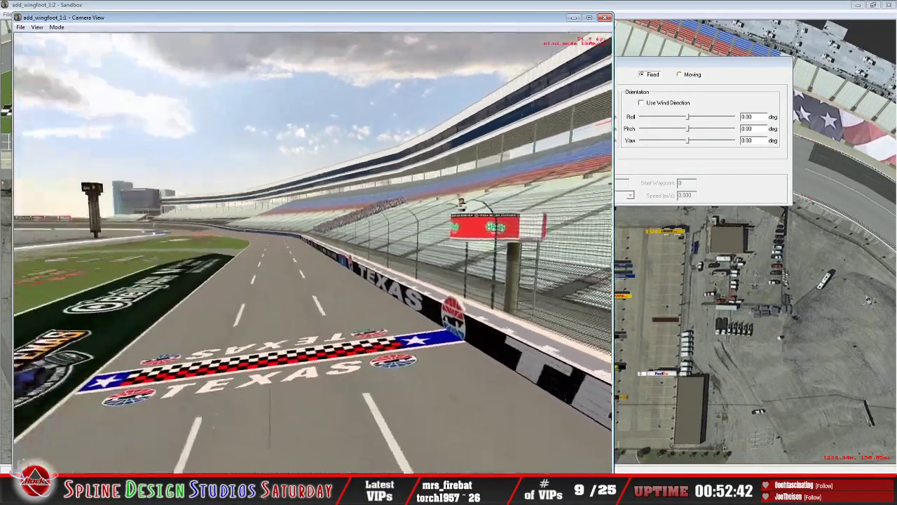
key("Down")
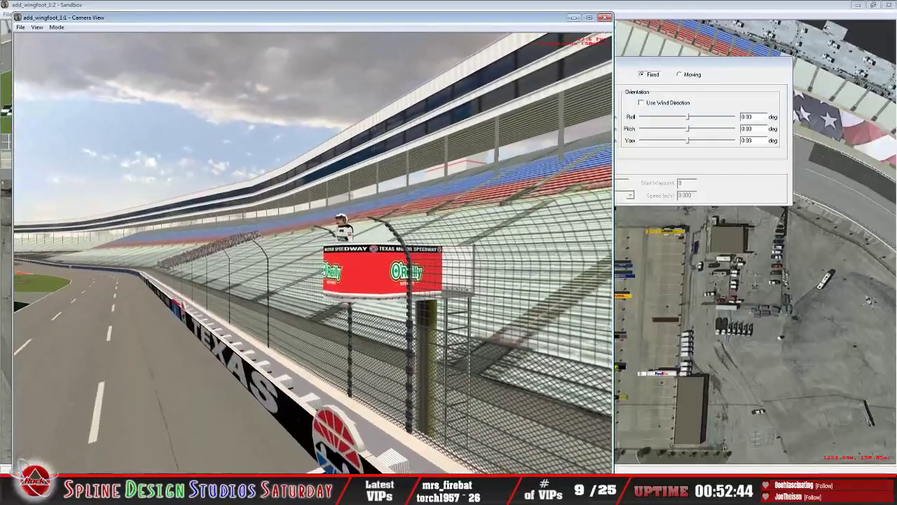
key("Up")
key("Left")
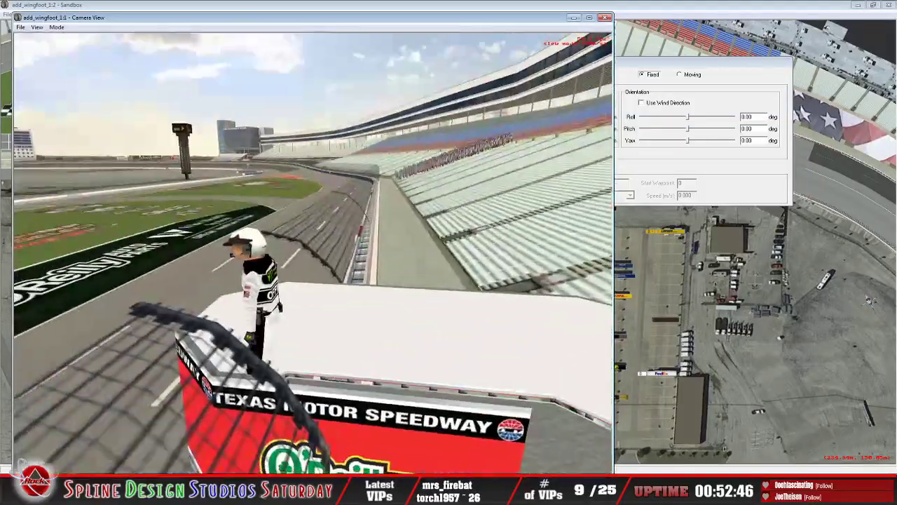
Step: Circle behind the flag stand to examine its O'Reilly panels, platform and the official standing on it
key("Down")
key("Up")
key("Left")
key("Down")
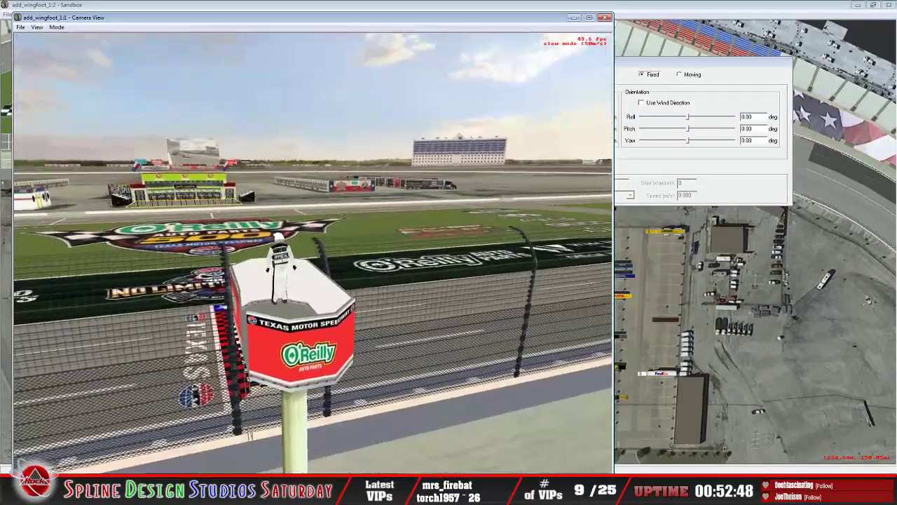
key("Up")
key("Left")
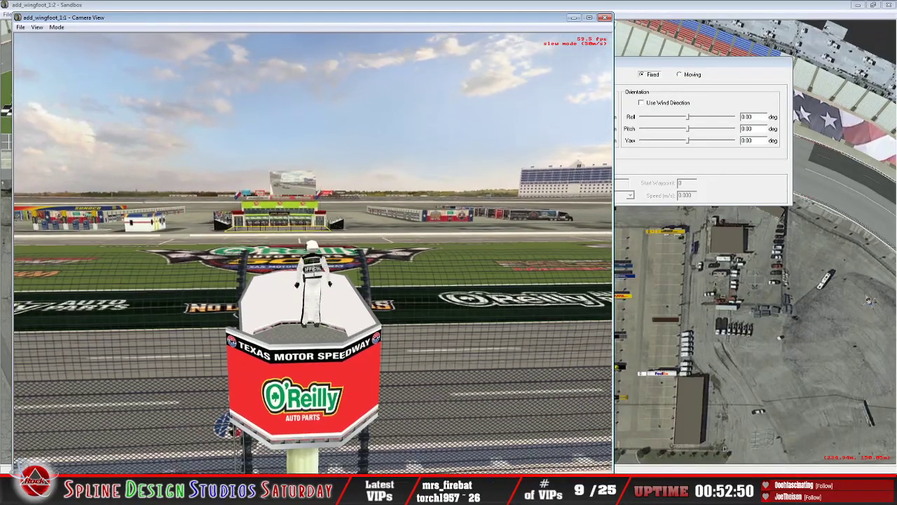
key("Up")
key("Down")
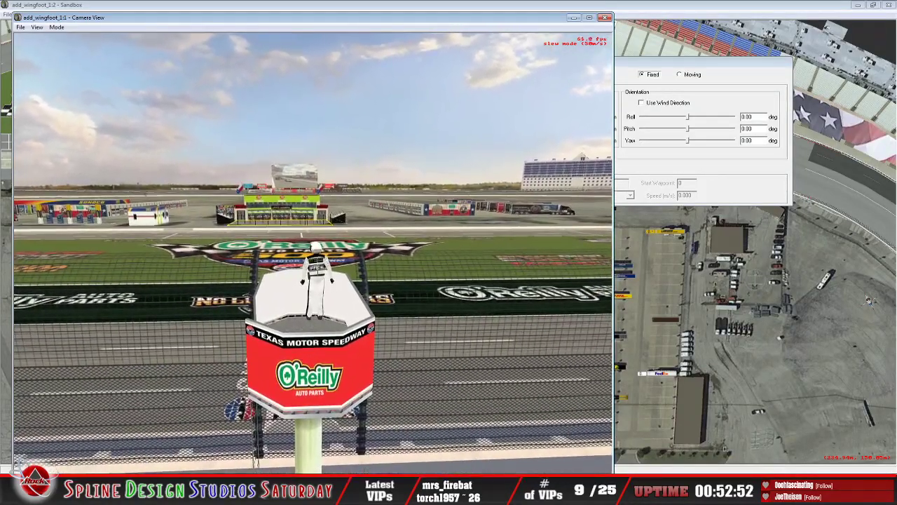
key("Up")
key("Left")
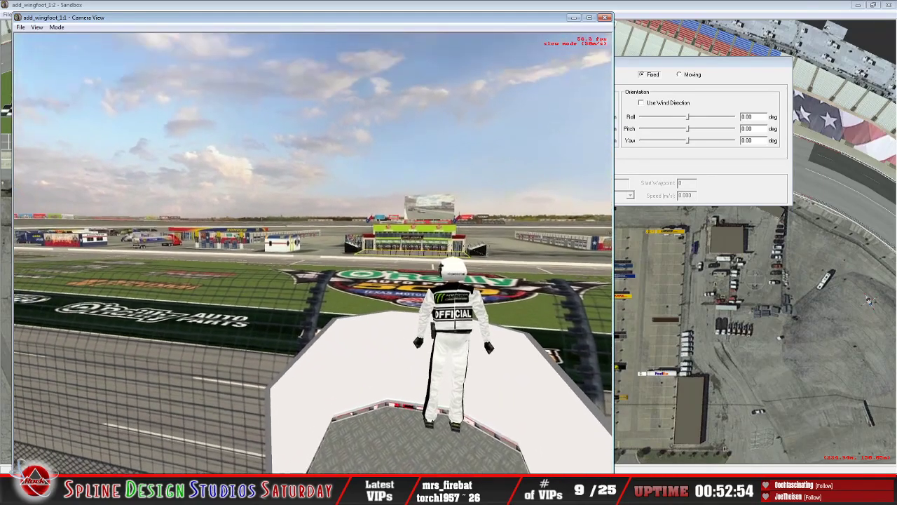
Step: Cross the frontstretch grass to examine victory lane, the Sunoco fuel building and the painted sponsor logos
key("Up")
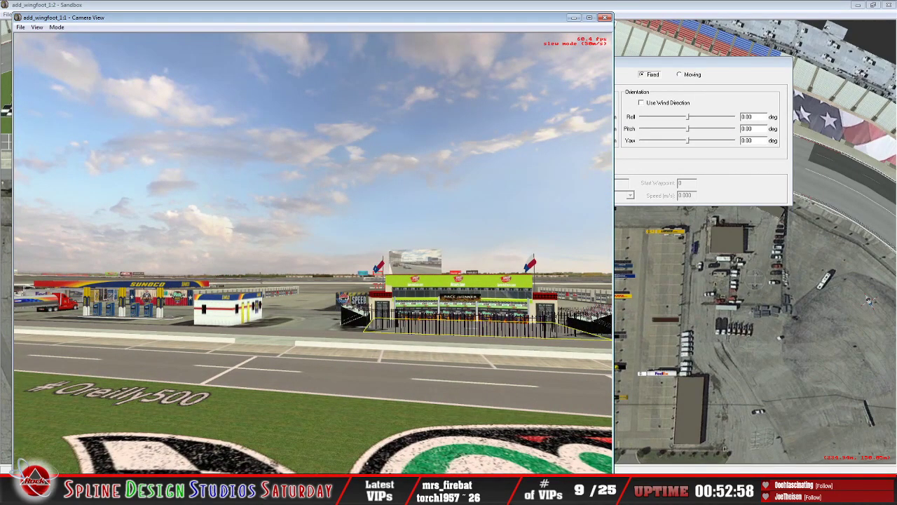
key("Right")
key("Down")
key("Right")
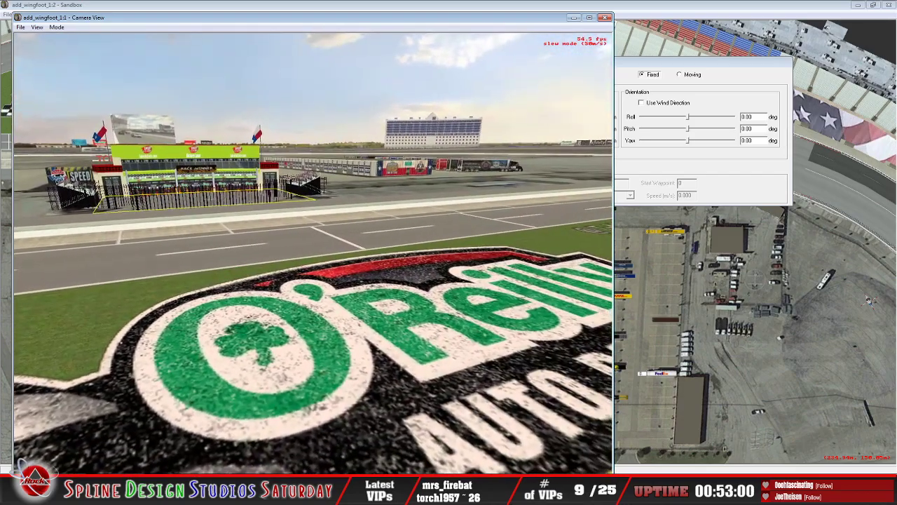
key("Down")
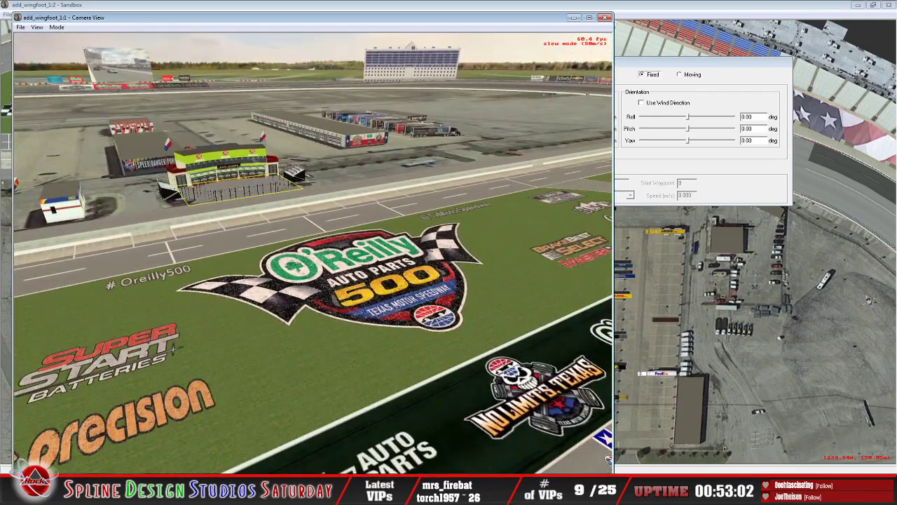
key("Left")
key("Right")
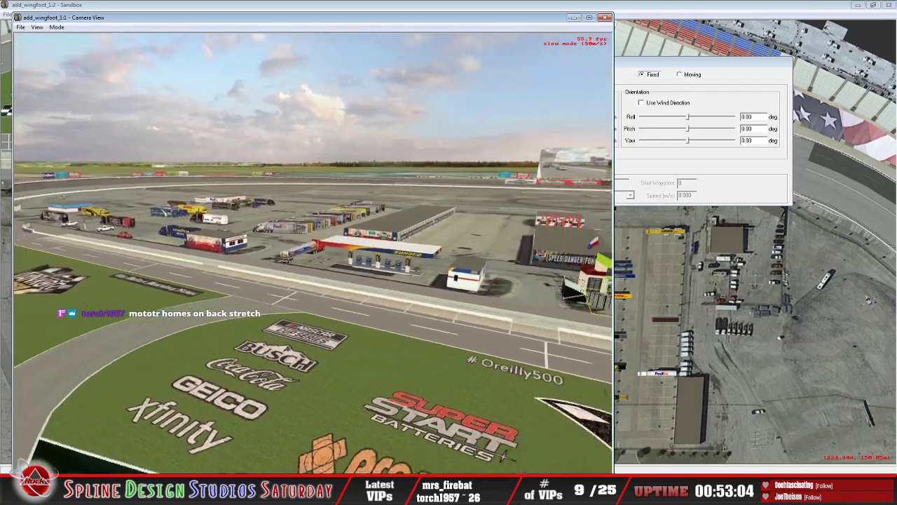
Step: Pull back above the frontstretch and pan across the whole infield to survey the garages, victory lane and both corners
key("Down")
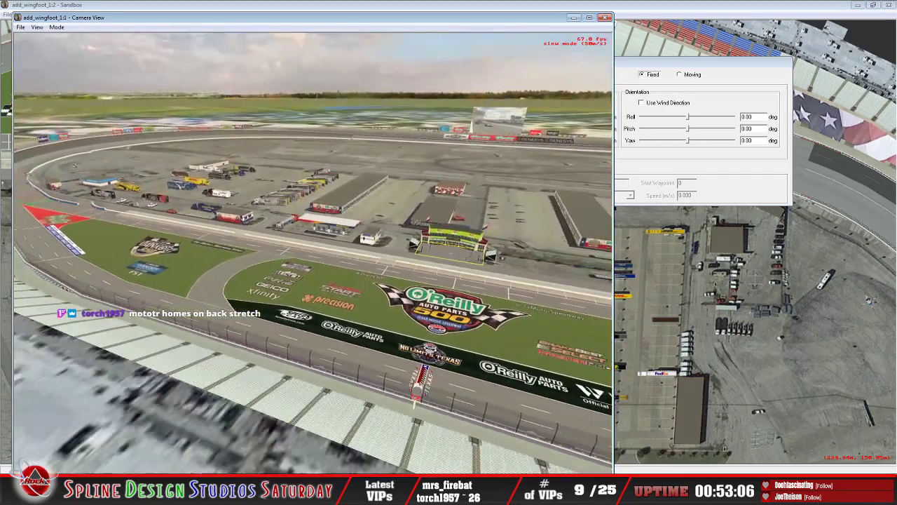
key("Right")
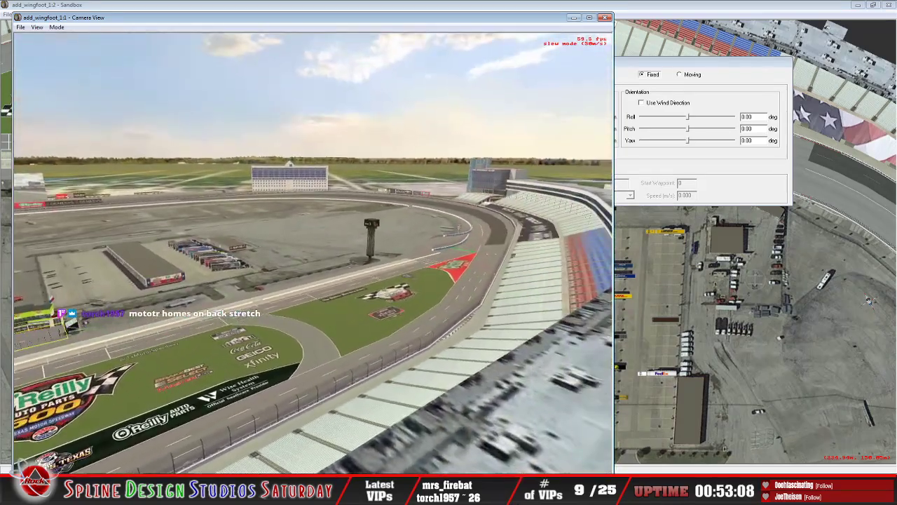
key("Right")
key("Left")
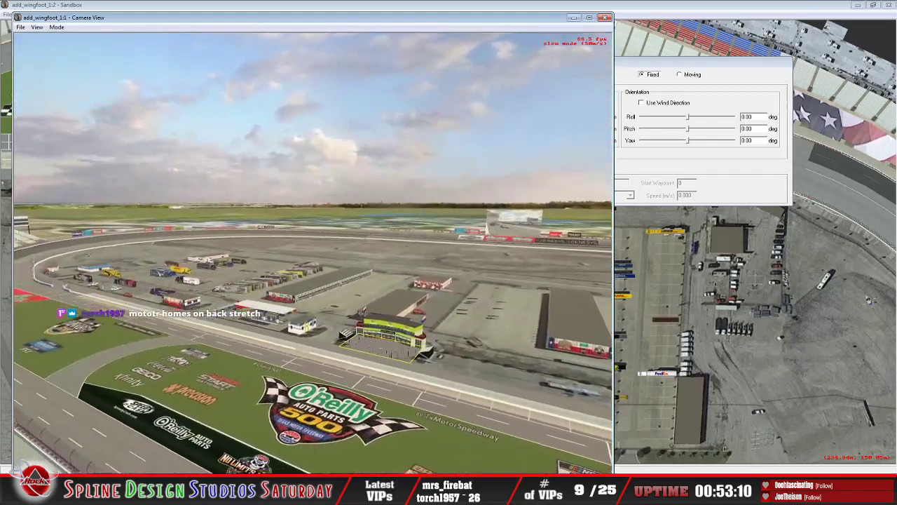
key("Left")
key("Right")
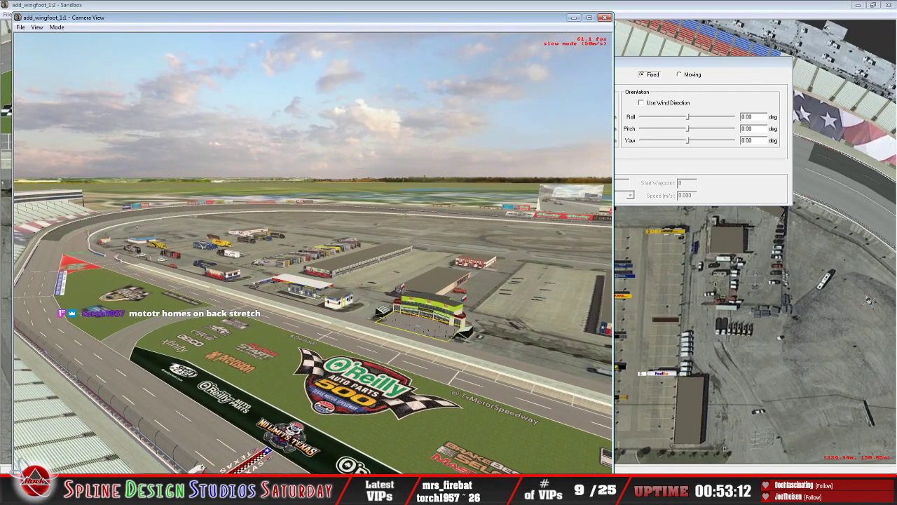
key("Right")
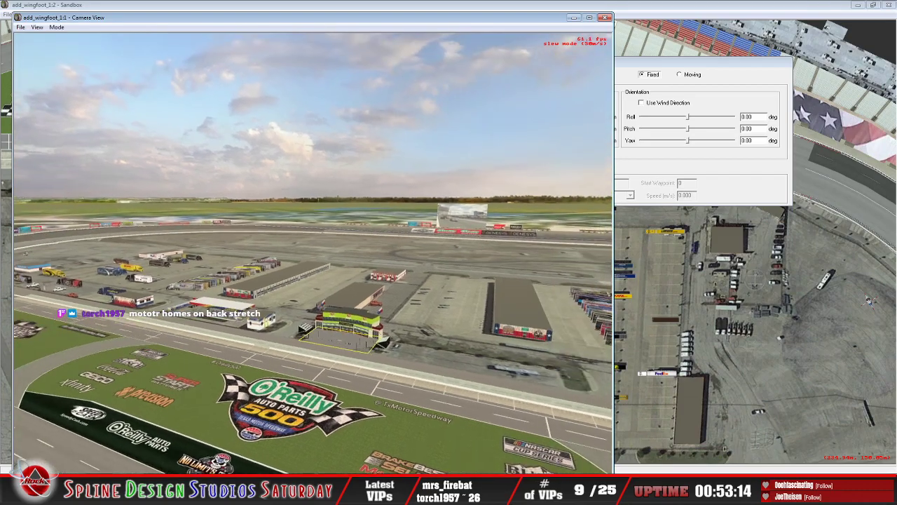
Step: Fly over the garages and parked haulers toward the far corner to examine the trucks and infield ground
key("Left")
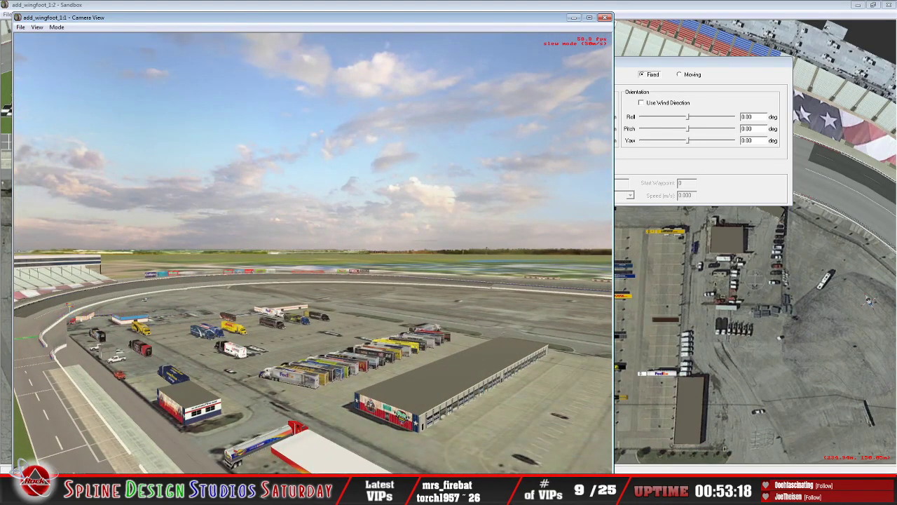
key("Left")
key("Up")
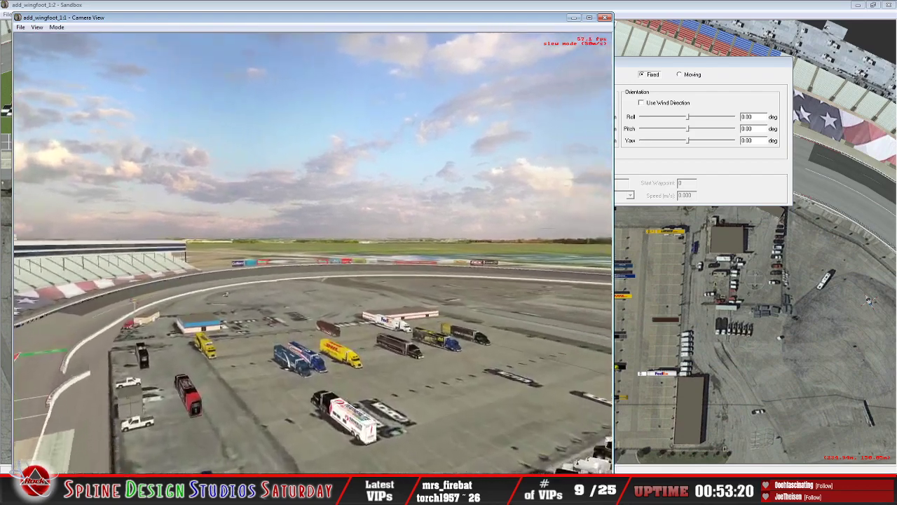
key("Up")
key("Up")
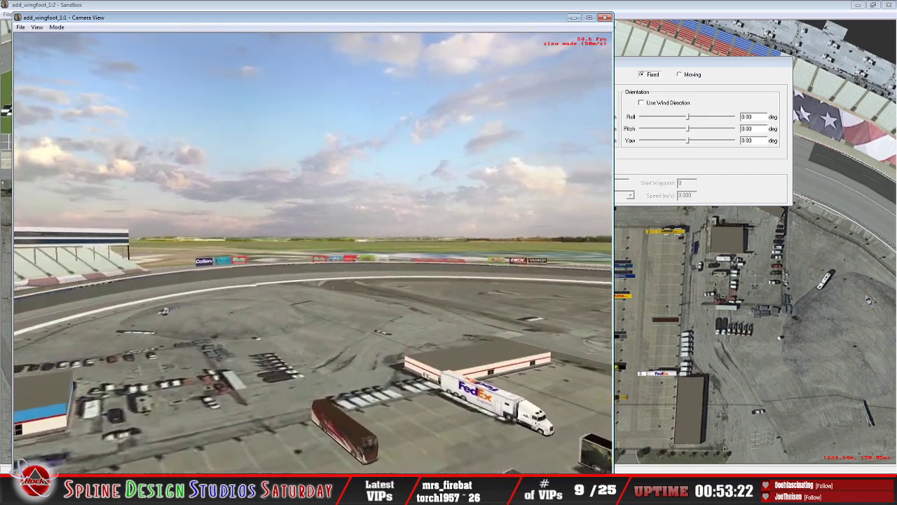
key("Right")
key("Left")
Step: Pan across the infield ground beside the backstretch to examine the motor homes in the ground image and the access roads
key("Up")
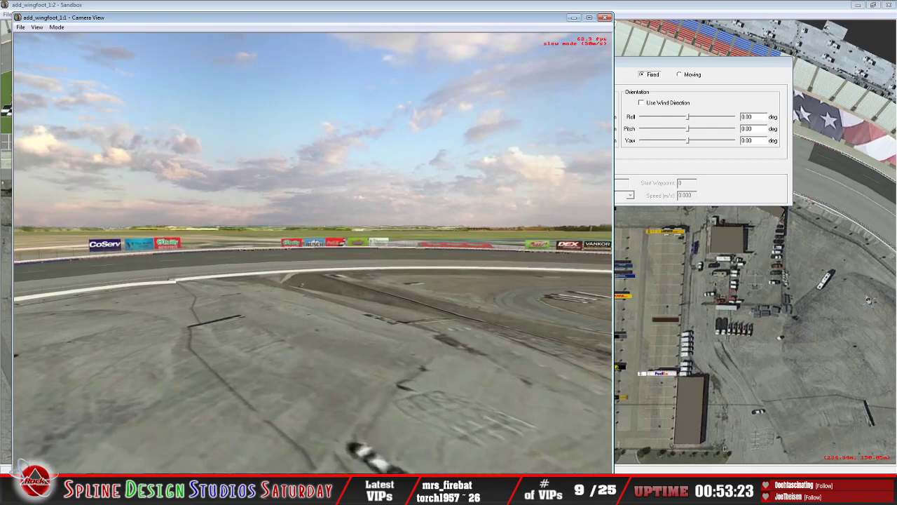
key("Right")
key("Right")
key("Up")
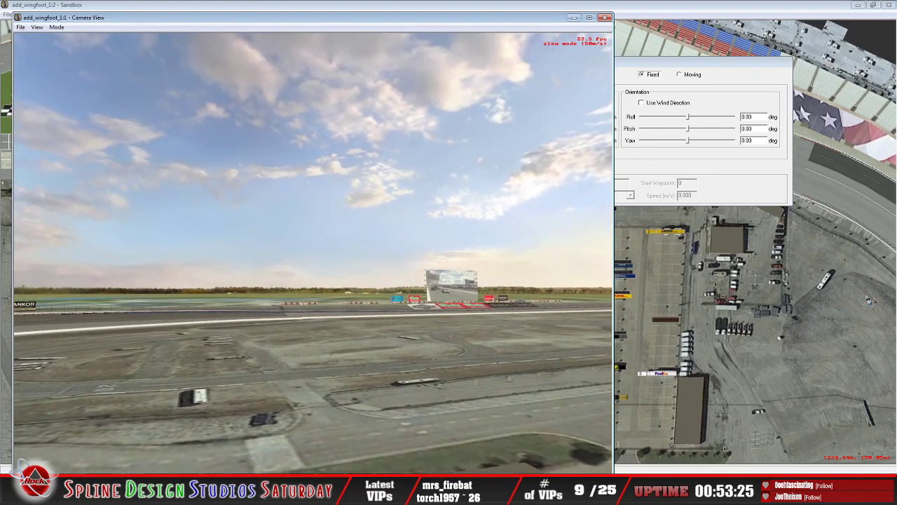
key("Right")
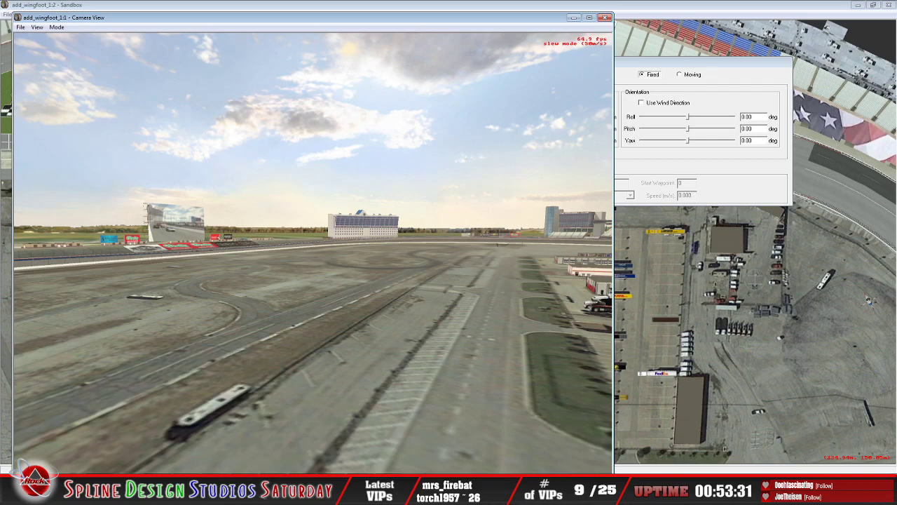
key("Left")
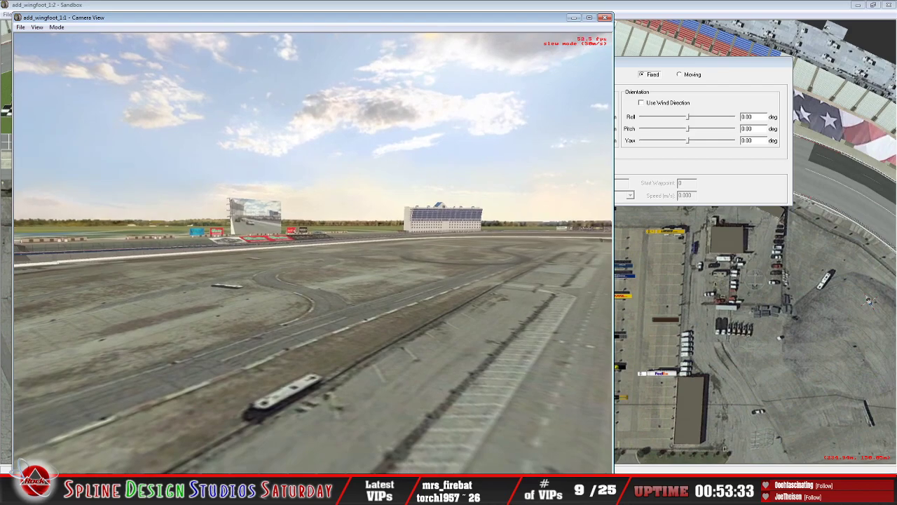
key("Left")
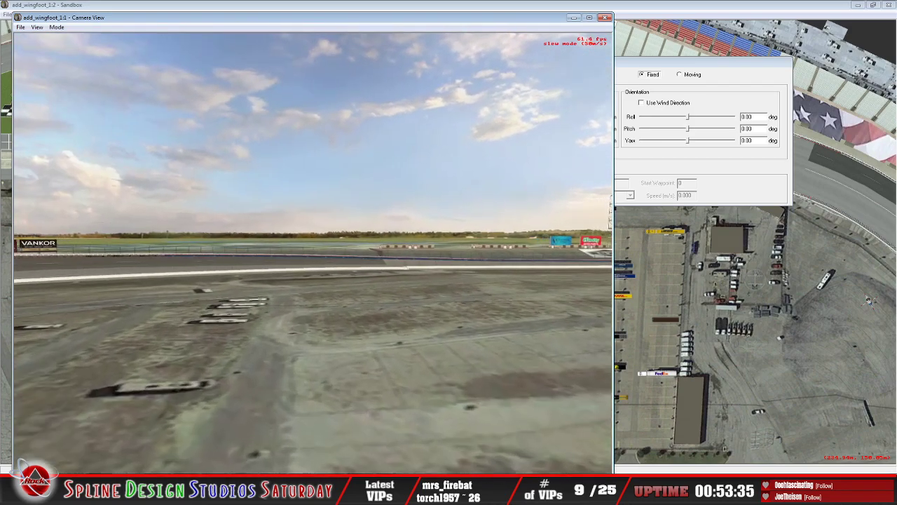
key("Left")
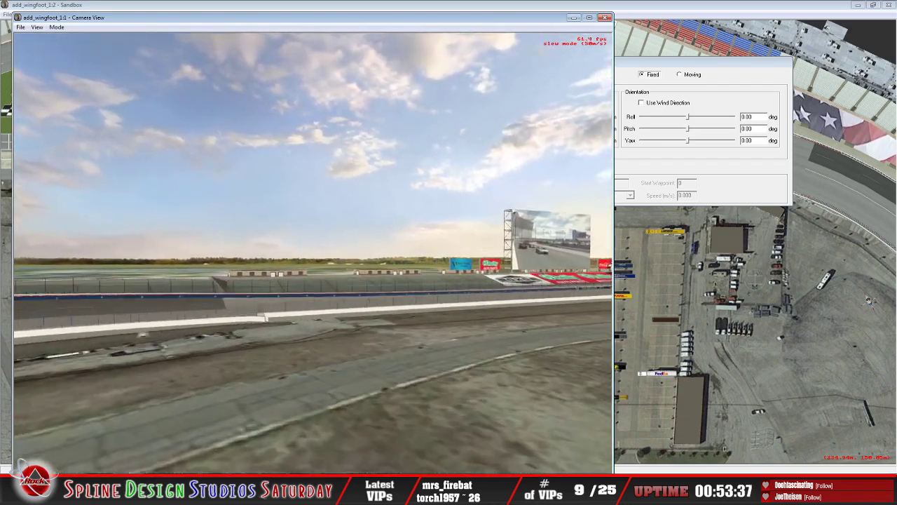
Step: Fly over the backstretch wall to examine the bleachers, the low buildings behind them and the big screen structure
key("Up")
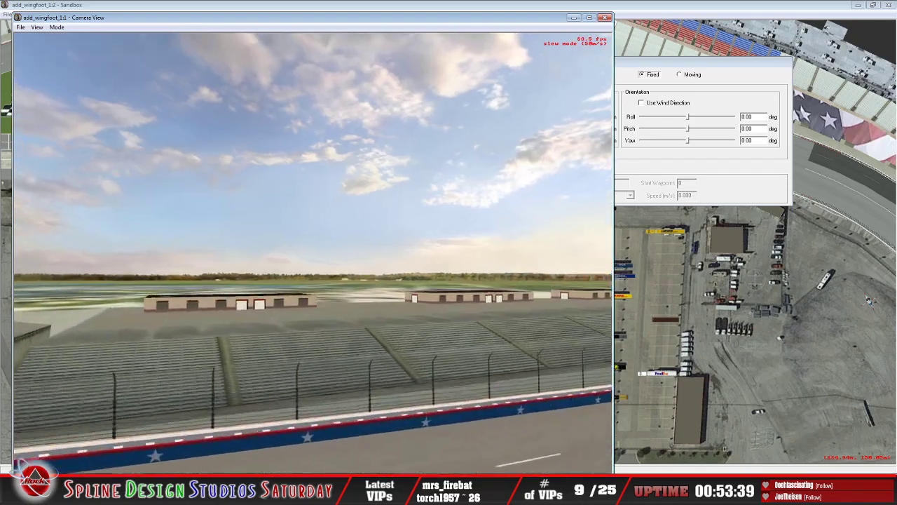
key("Right")
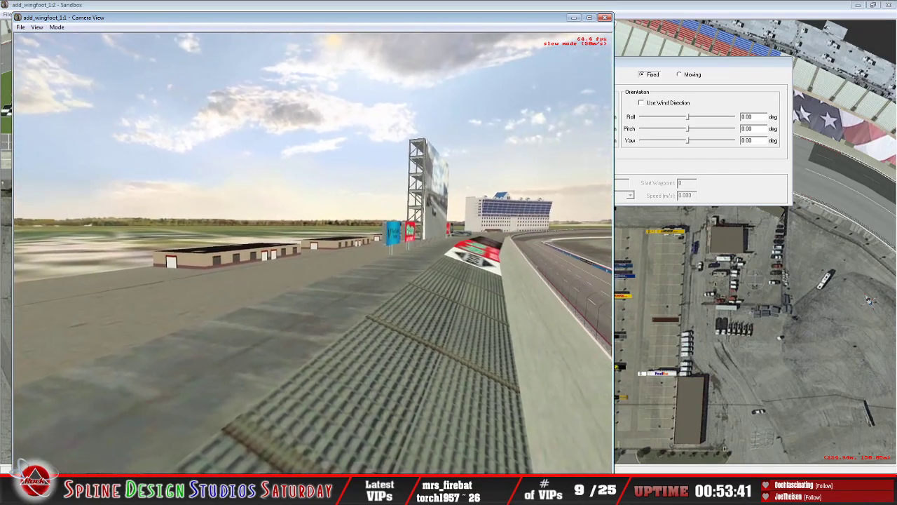
key("Left")
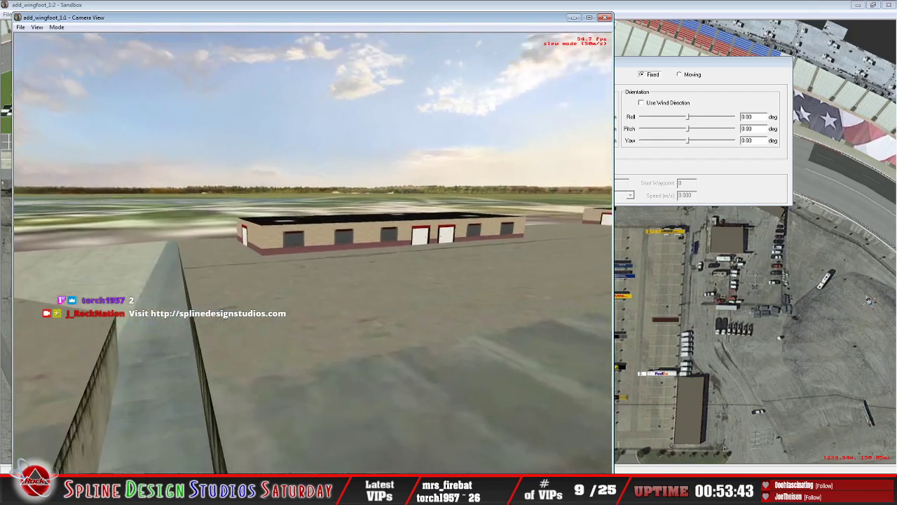
key("Right")
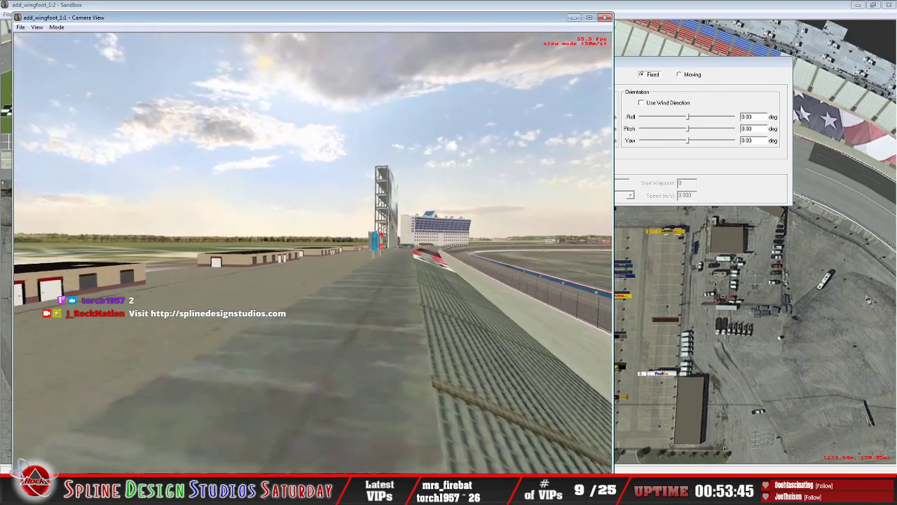
key("Up")
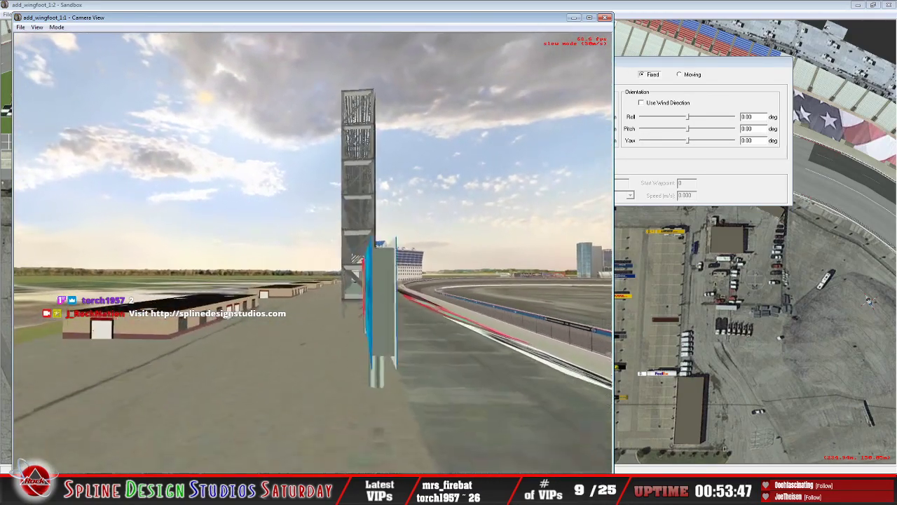
Step: Fly along the backstretch wall past the big screen and billboards to examine the seating and the track surface into the corner
key("Down")
key("Up")
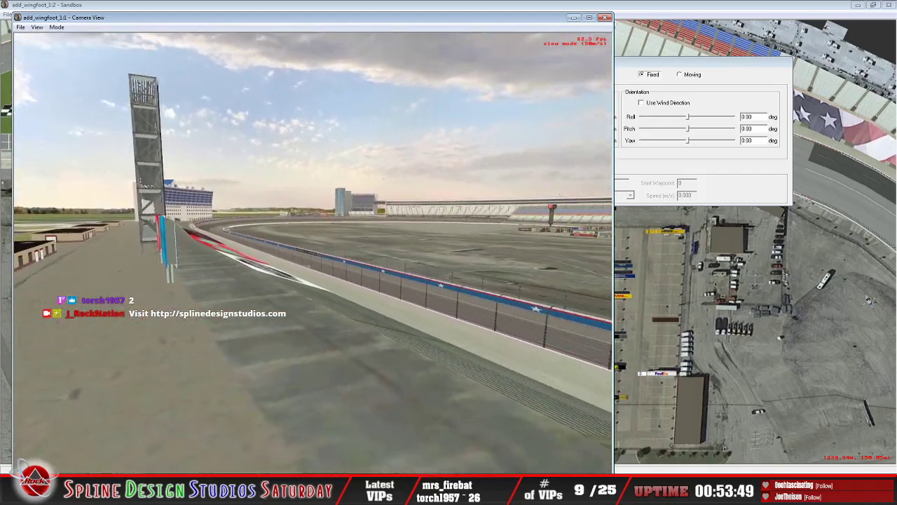
key("Down")
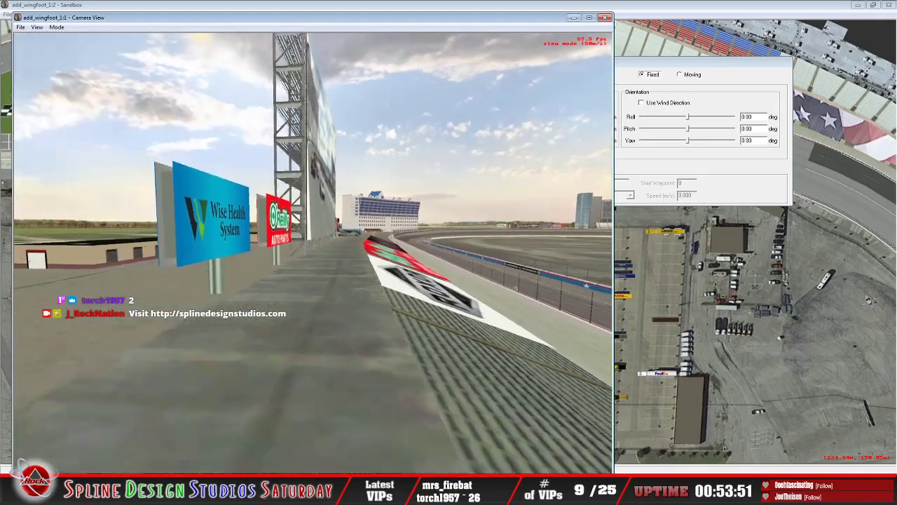
key("Right")
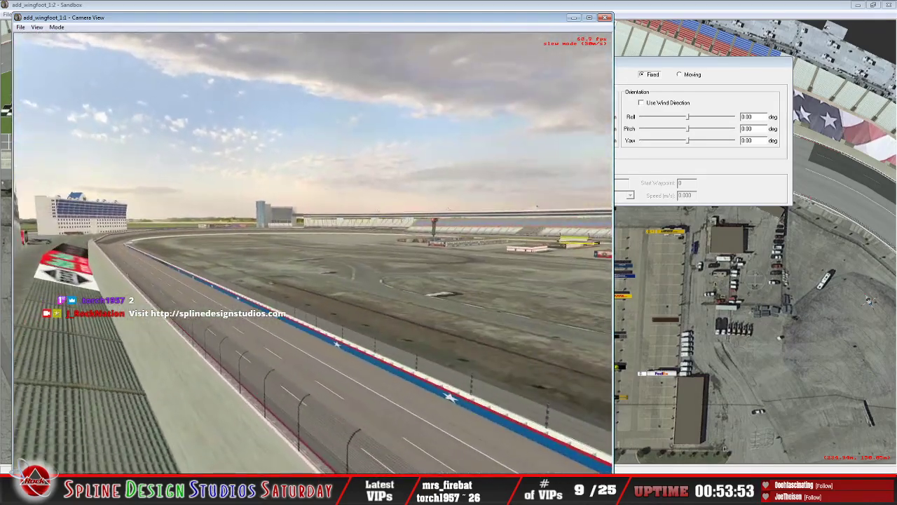
key("Right")
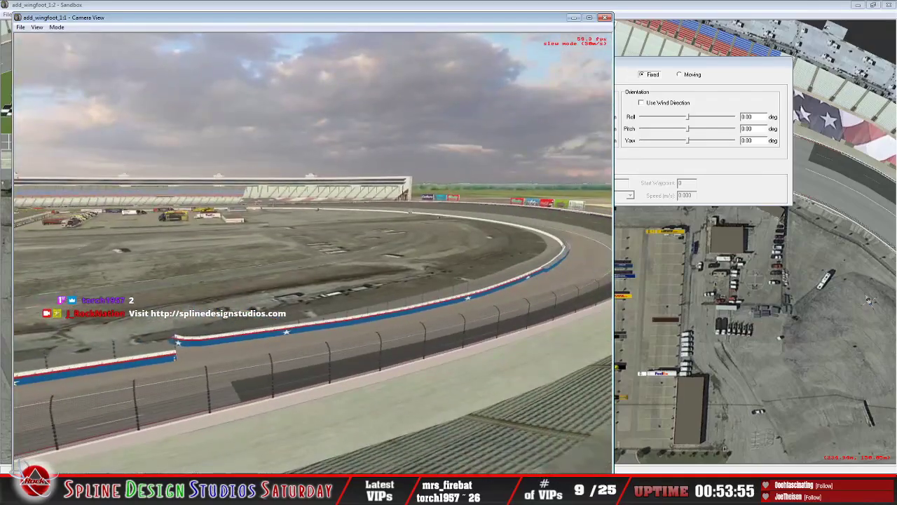
key("Up")
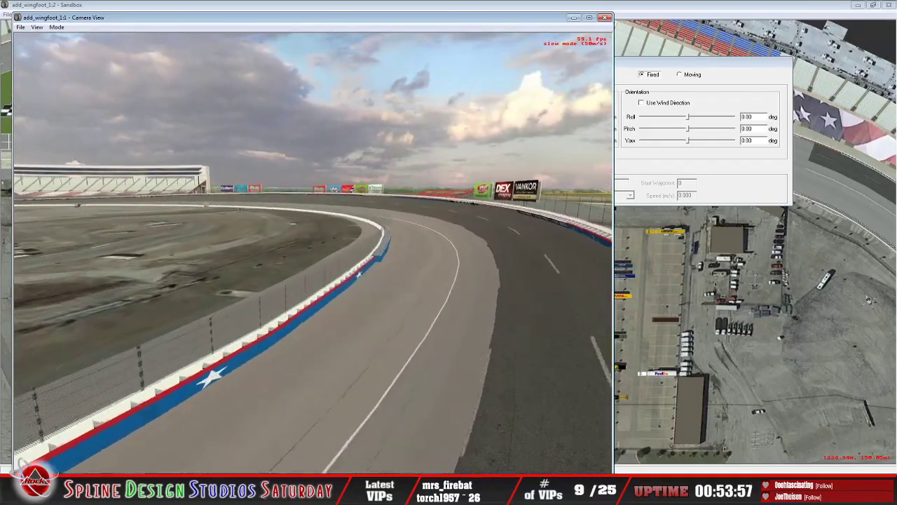
Step: Follow the banked corner at track level to examine the outer wall graphics, catch fence and sponsor billboards
key("Right")
key("Up")
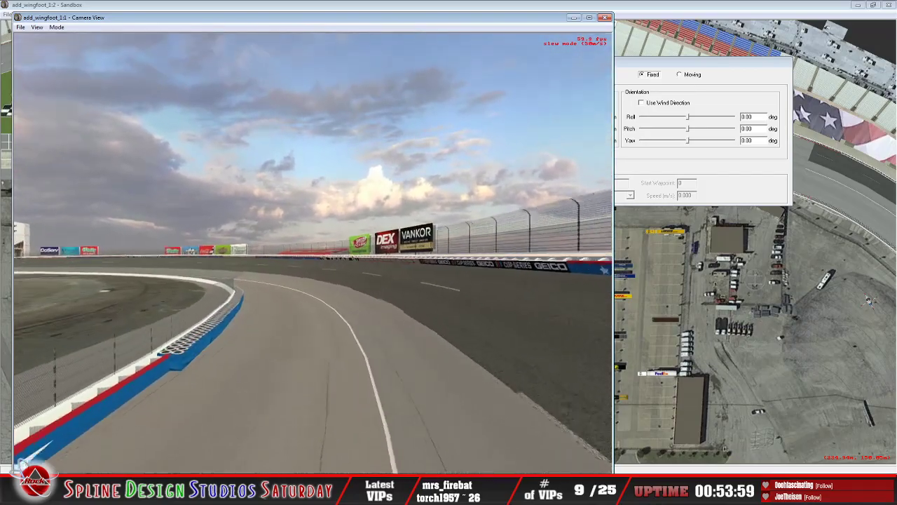
key("Up")
key("Right")
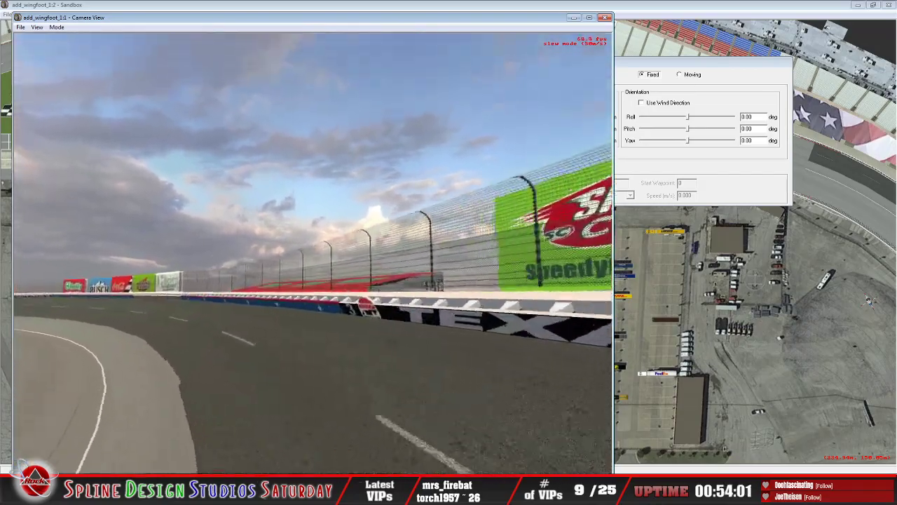
key("Left")
key("Up")
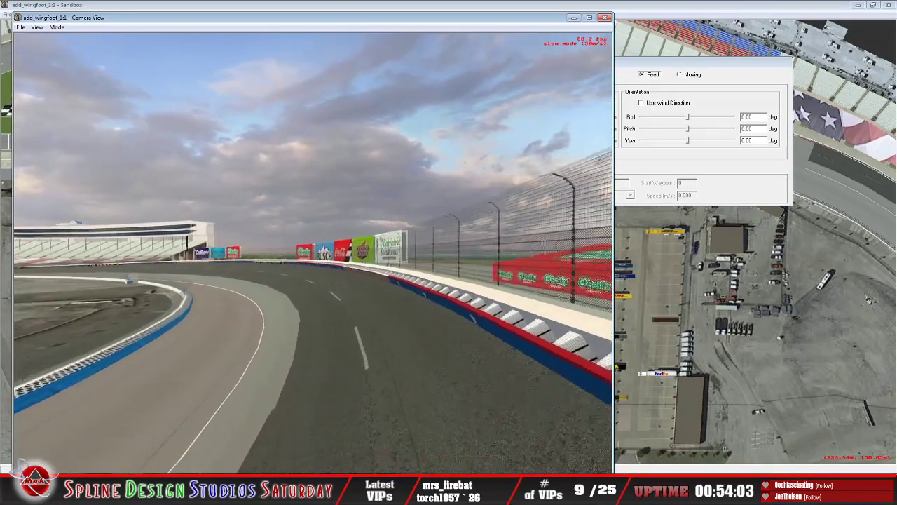
key("Up")
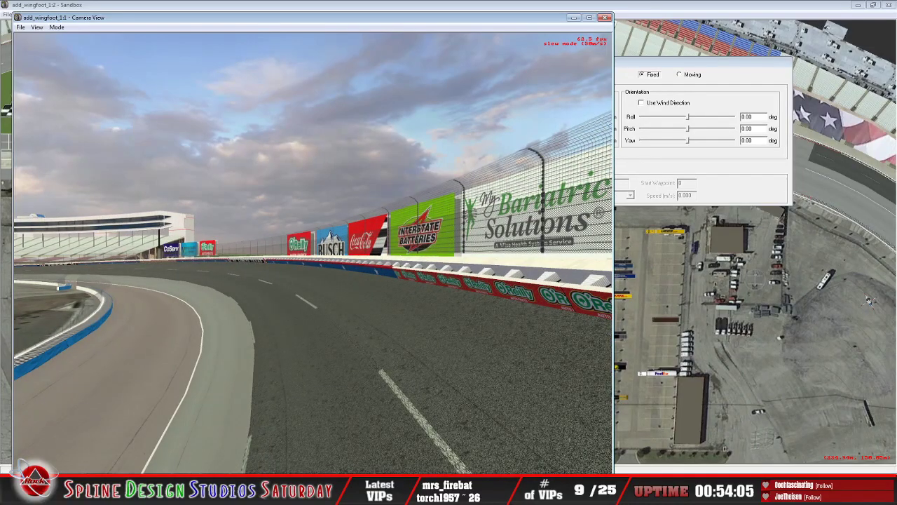
key("Left")
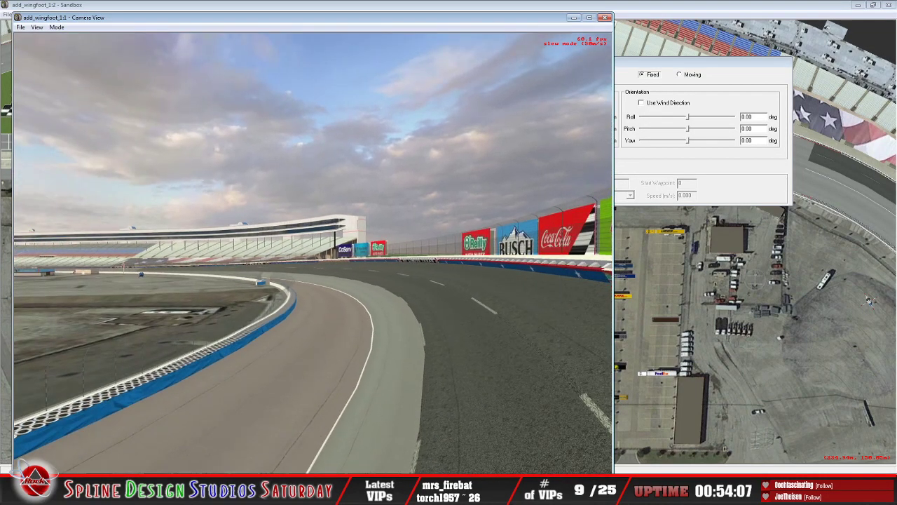
Step: Continue around the corner past the CoServ billboard to examine the end of the main grandstand and the inner tire barrier
key("Right")
key("Up")
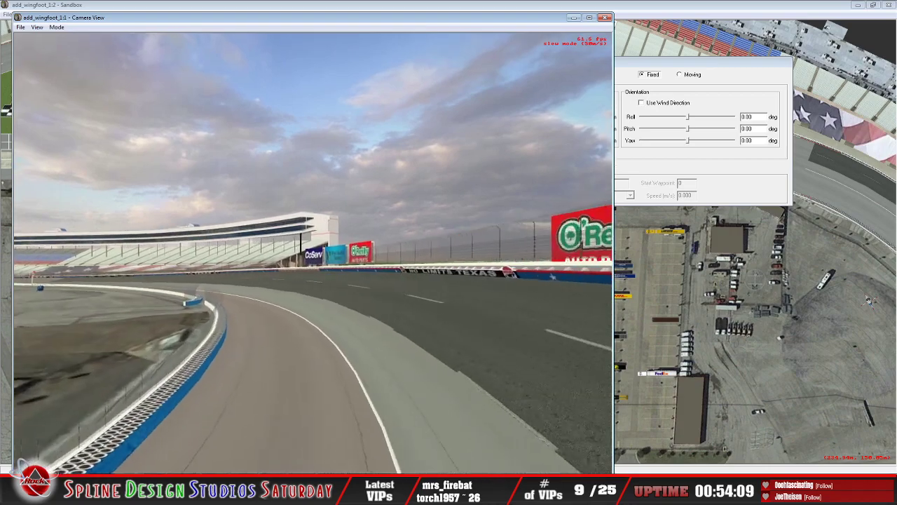
key("Up")
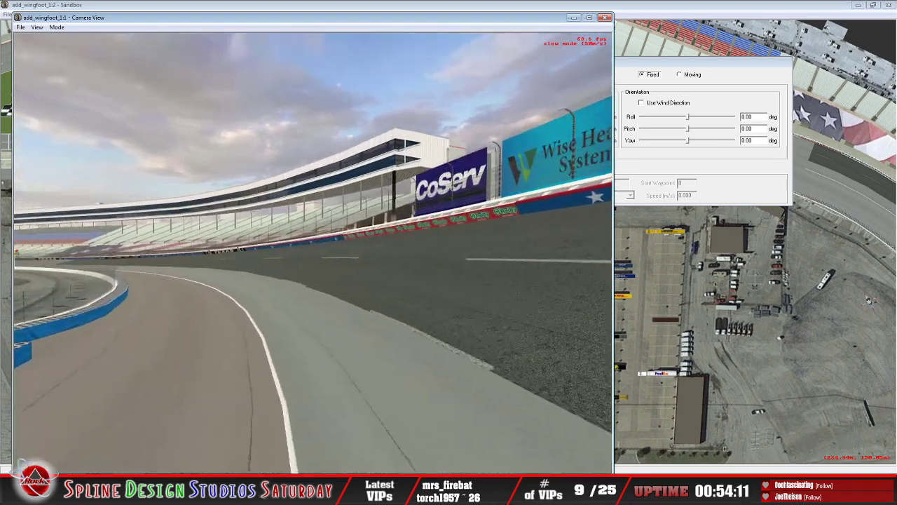
key("Left")
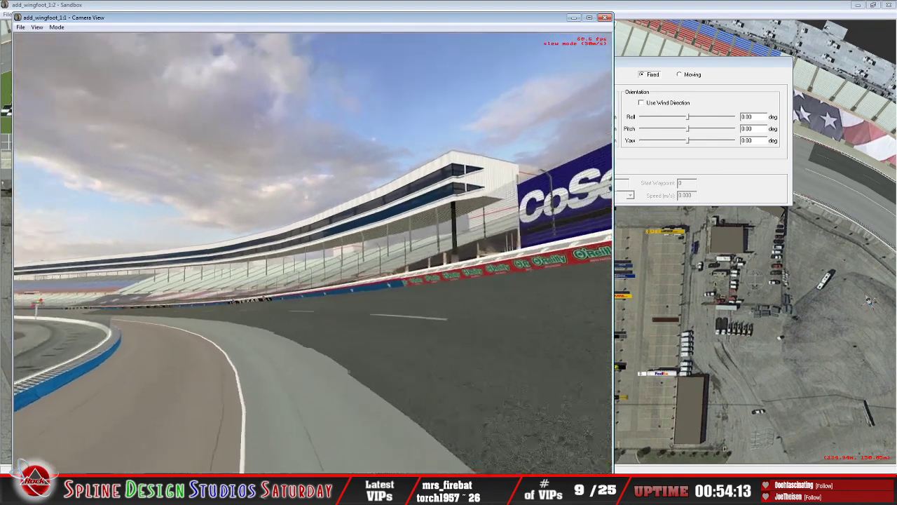
key("Up")
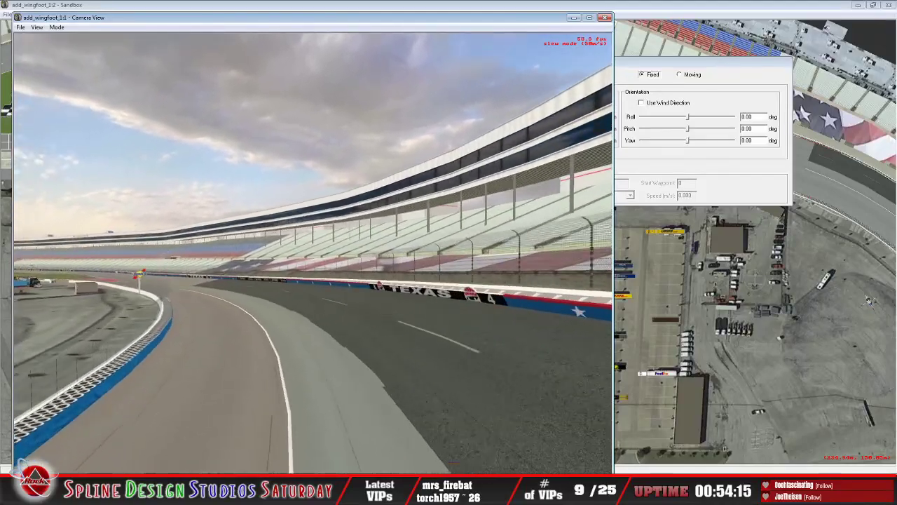
key("Left")
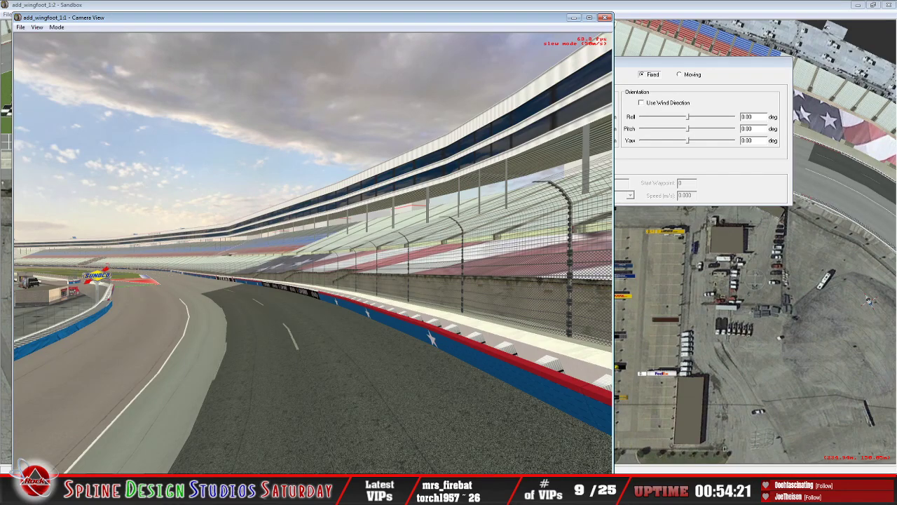
Step: Move along the outer wall toward the frontstretch to examine the Xfinity, Cup Series and Texas wall graphics
key("Up")
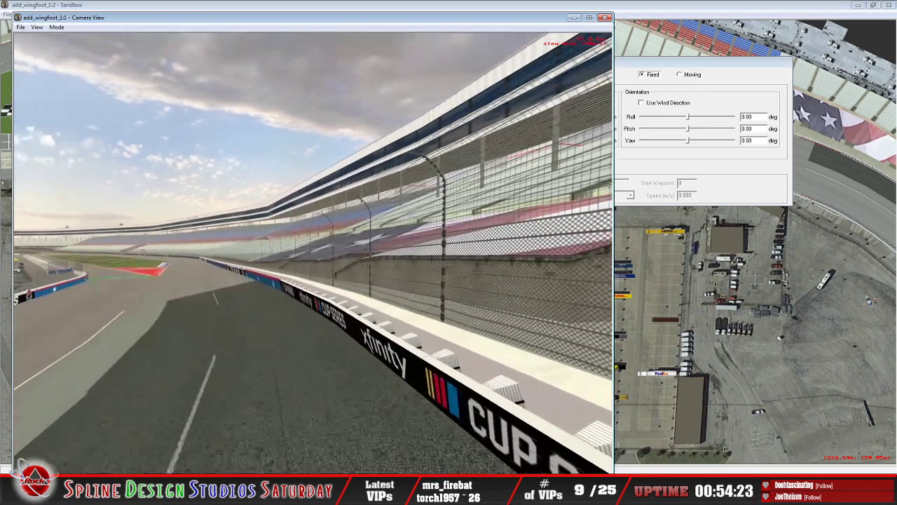
key("Up")
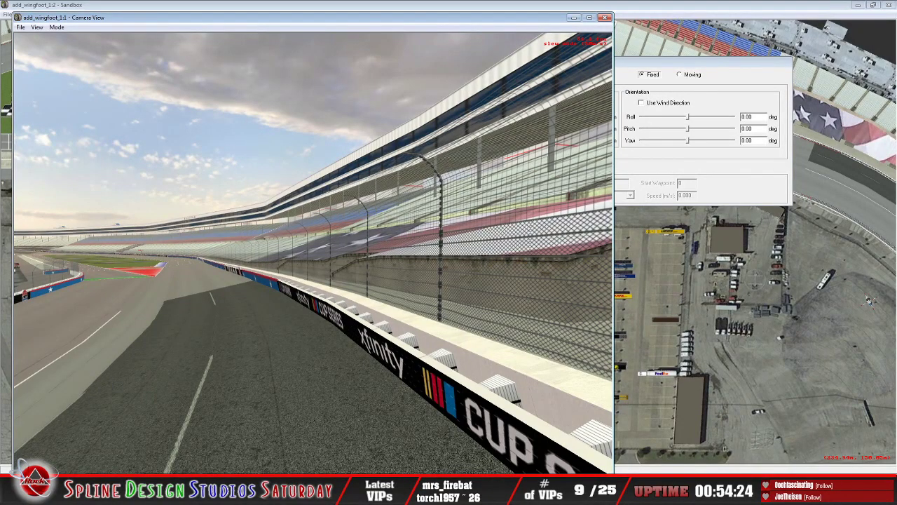
key("Up")
key("Left")
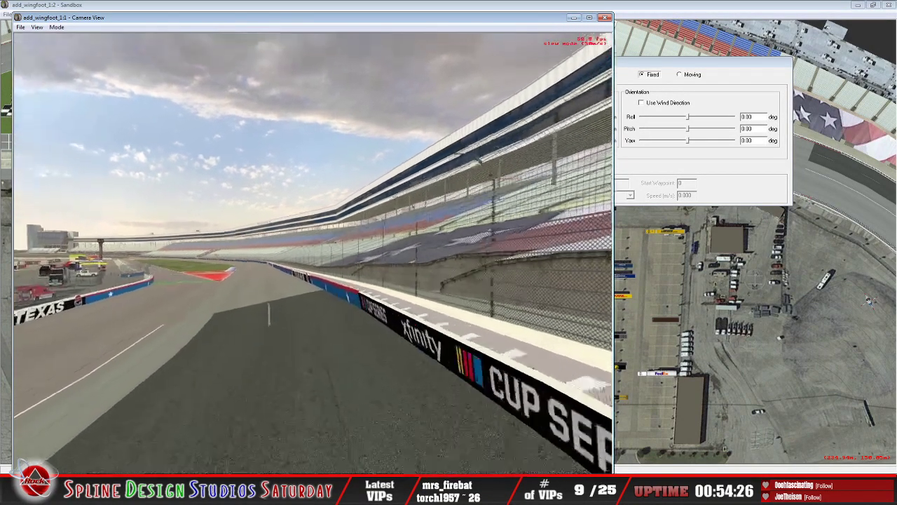
key("Right")
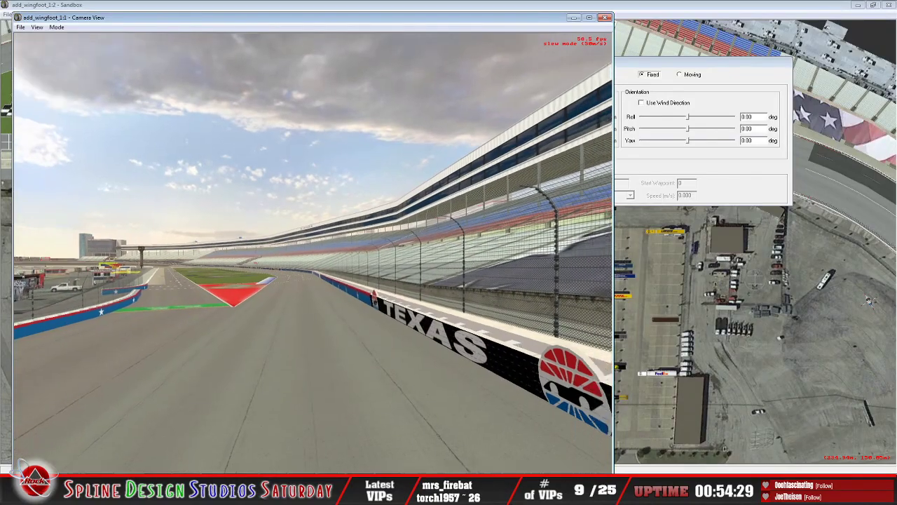
Step: Move up to the frontstretch catch fence to examine the fence posts and the flag cover on the lower grandstand seats
key("Up")
key("Down")
key("Left")
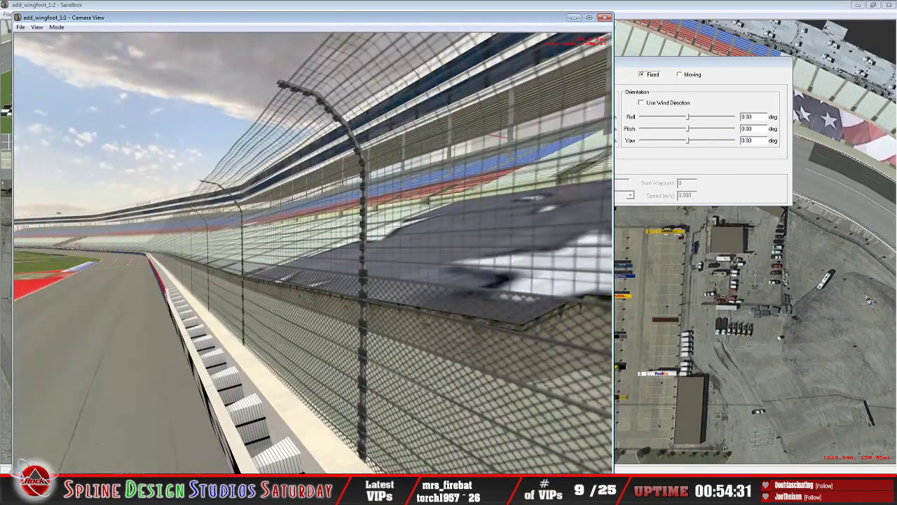
key("Right")
key("Down")
key("Up")
key("Up")
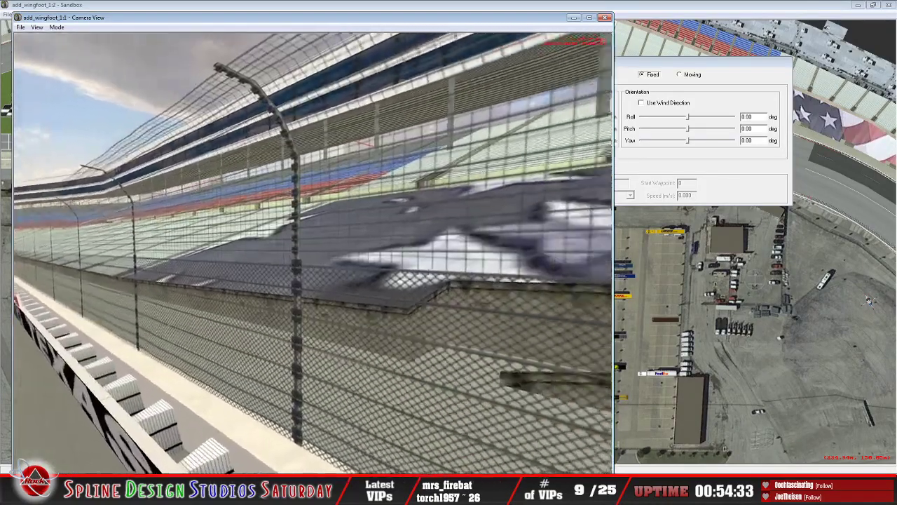
key("Left")
key("Down")
key("Left")
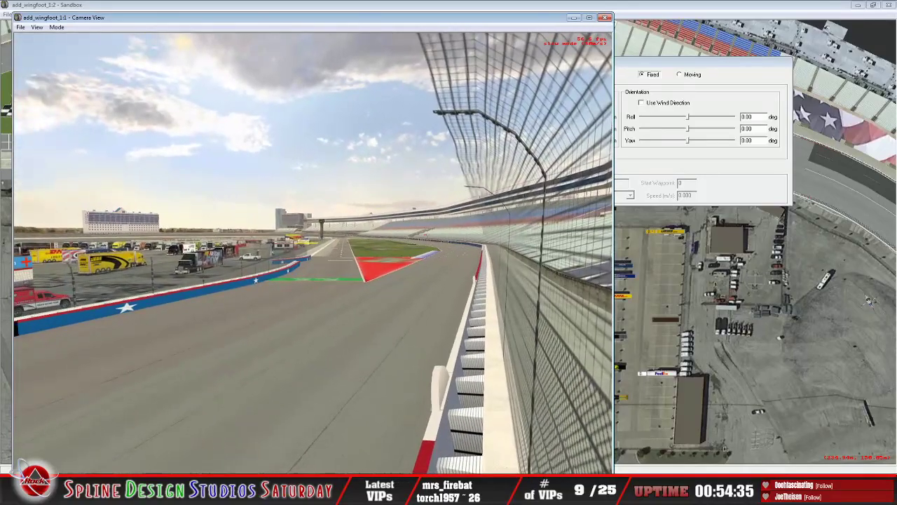
Step: Cross the track to the pit entry to examine the inner wall and the green Cash App strip
key("Up")
key("Left")
key("Left")
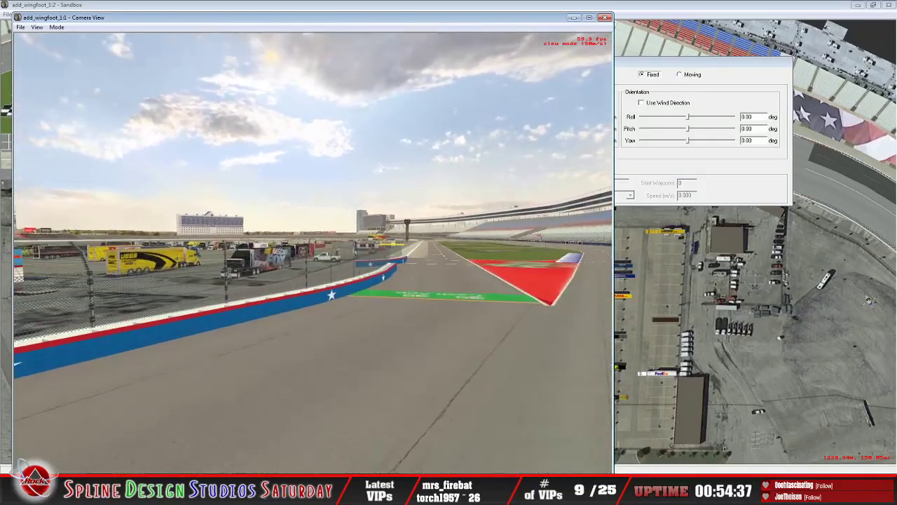
key("Up")
key("Left")
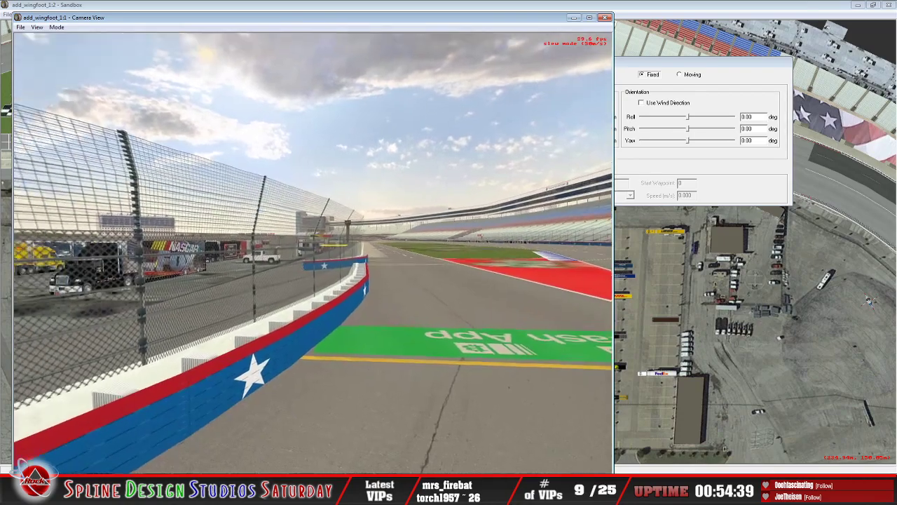
key("Up")
key("Down")
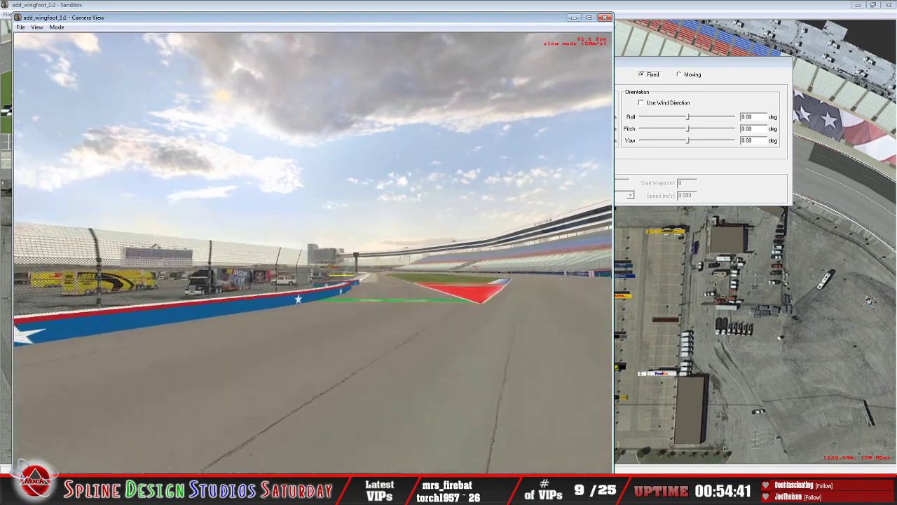
Step: Fly over the pit entry and back out to examine the red painted apron between pit road and the frontstretch
key("Right")
key("Up")
key("Up")
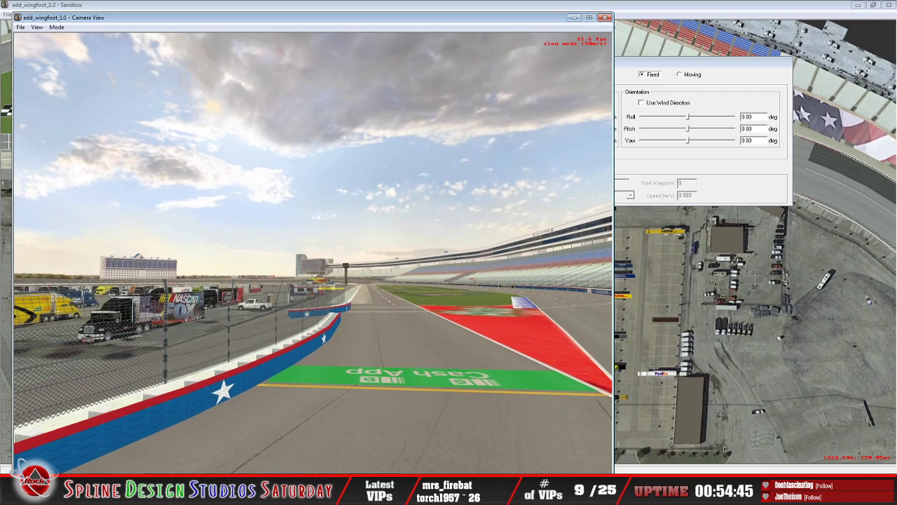
key("Up")
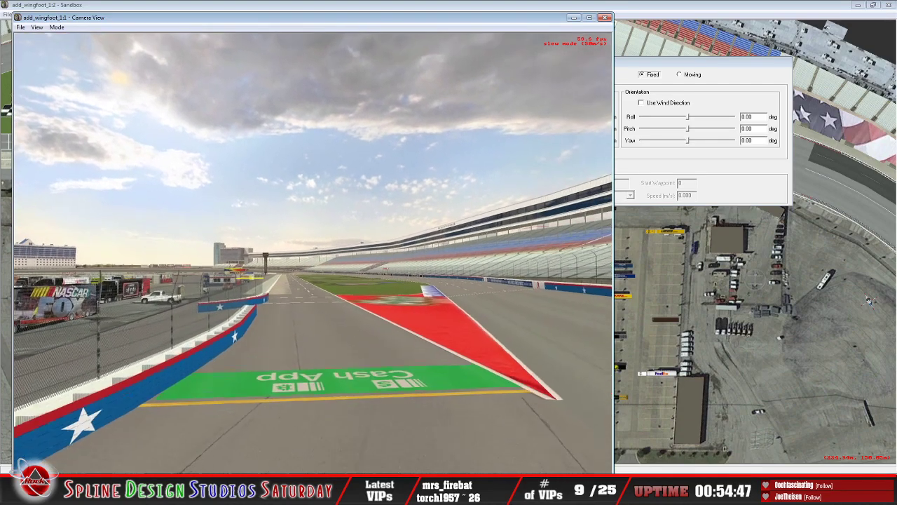
key("Up")
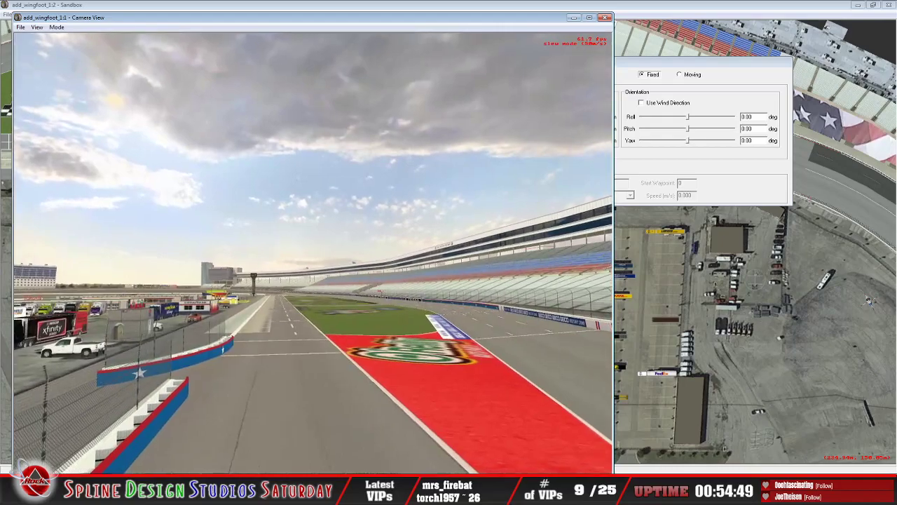
key("Down")
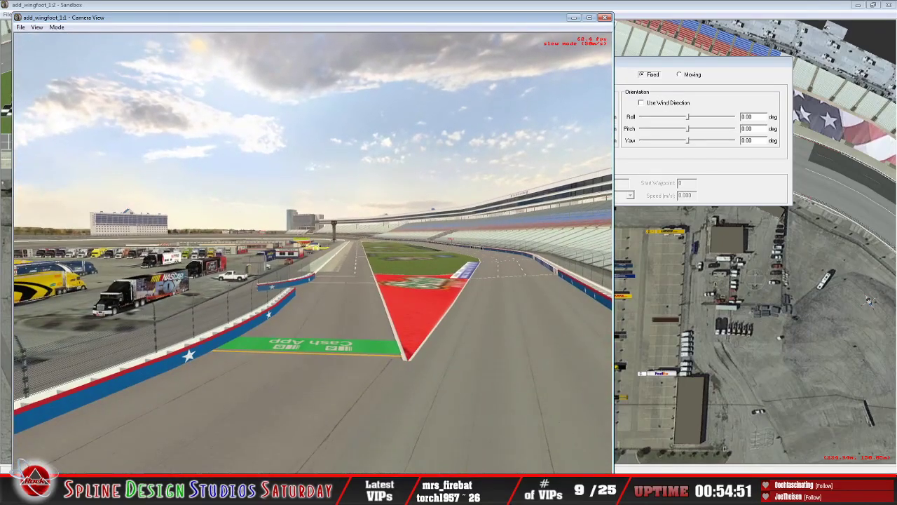
key("Down")
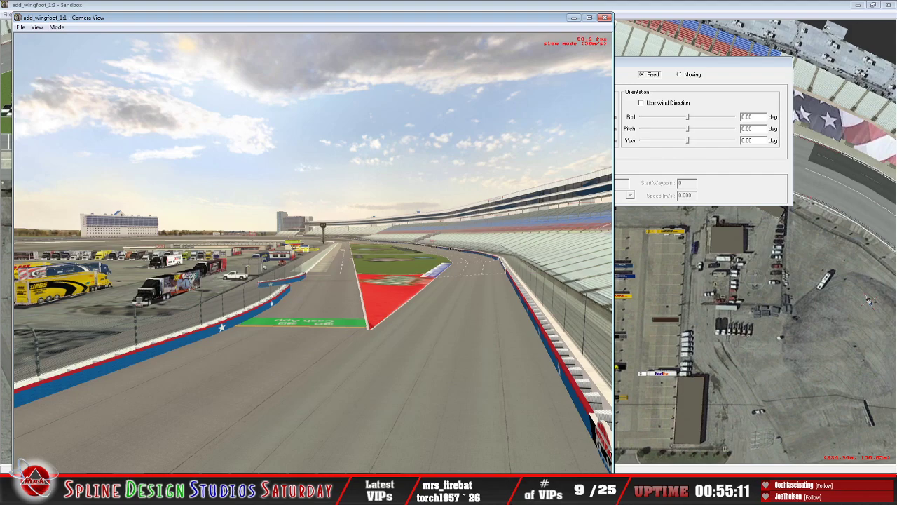
Step: Turn back toward the corner and approach the Sunoco sign behind the inner wall for a close look
left_click_drag(314, 253, 148, 265)
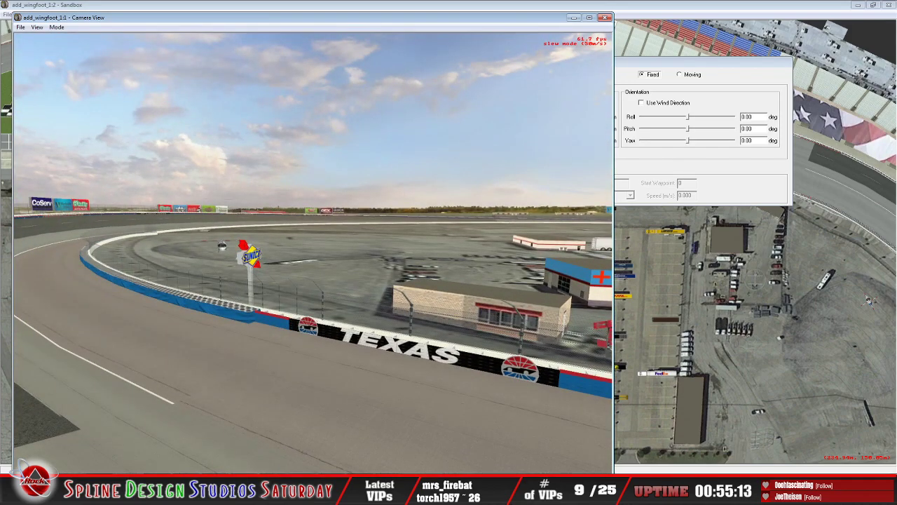
left_click_drag(313, 252, 270, 296)
key("w")
key("w")
key("s")
key("w")
key("w")
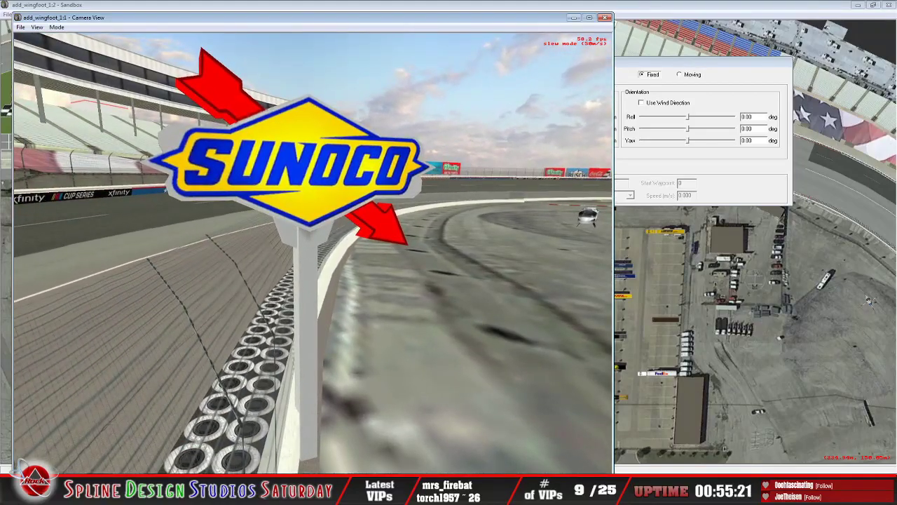
Step: Inspect the Sunoco sign's pole and base beside the inner wall and tire barrier
key("s")
left_click_drag(314, 253, 256, 187)
key("w")
key("w")
key("s")
key("w")
key("s")
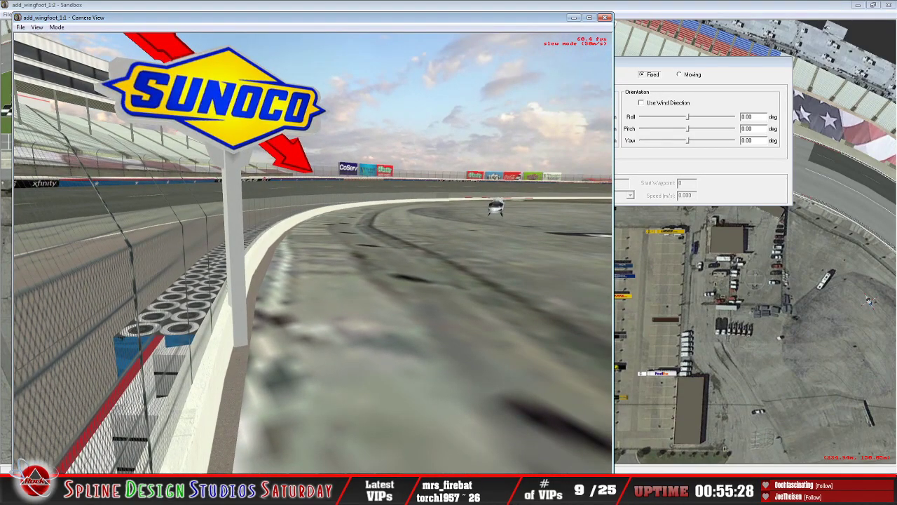
Step: View the Sunoco sign from the track side, pulling back into the corner to compare it with the infield buildings and frontstretch
key("s")
left_click_drag(313, 252, 393, 245)
key("w")
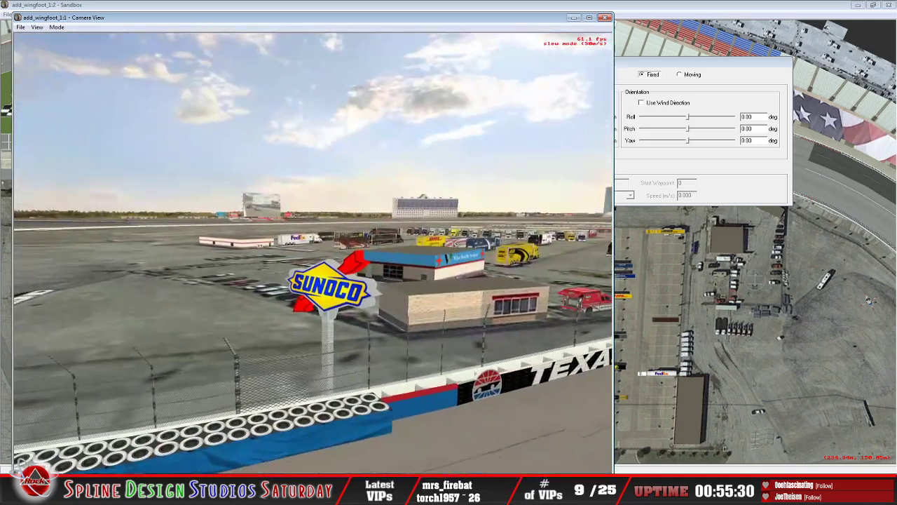
key("s")
key("w")
mouse_move(313, 253)
left_mouse_down()
mouse_move(291, 250)
mouse_move(420, 242)
mouse_move(246, 270)
mouse_move(240, 279)
mouse_move(305, 252)
left_mouse_up()
key("s")
key("s")
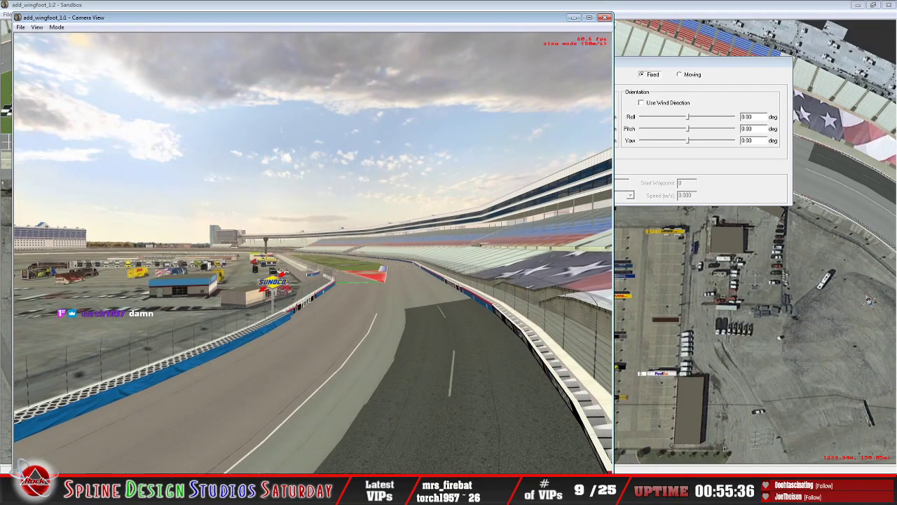
Step: Fly from the corner along the full length of pit road, past victory lane and the Sprint scoring pylon
key("w")
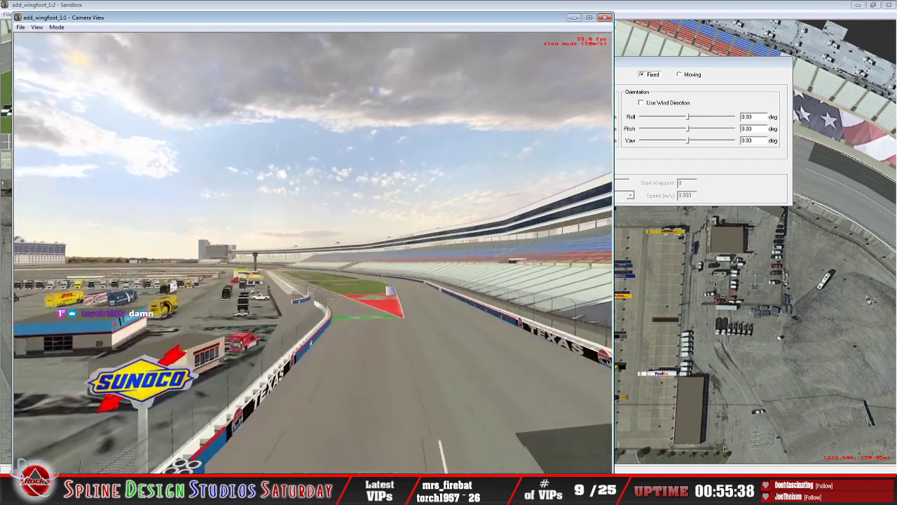
key("w")
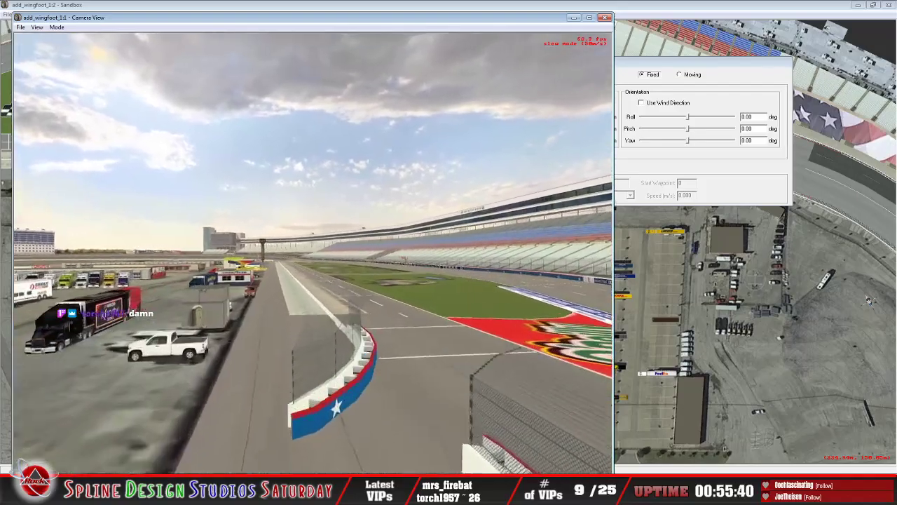
key("w")
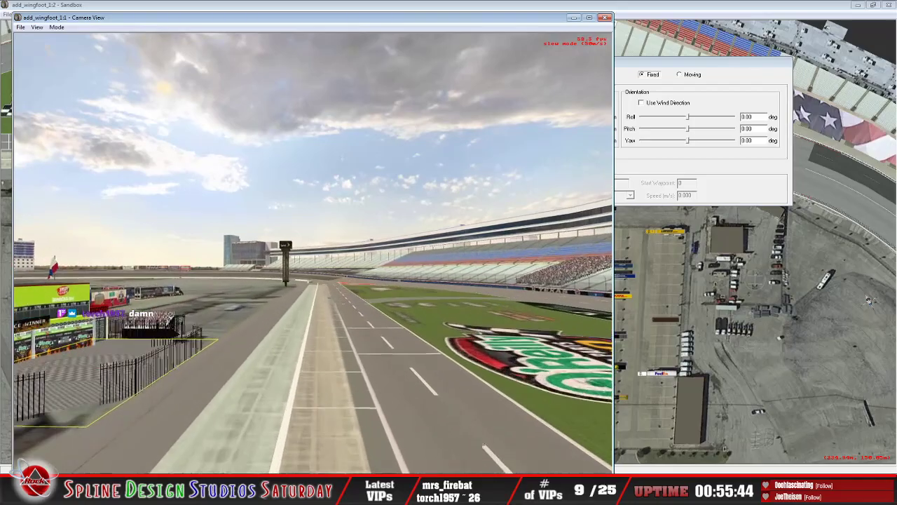
key("w")
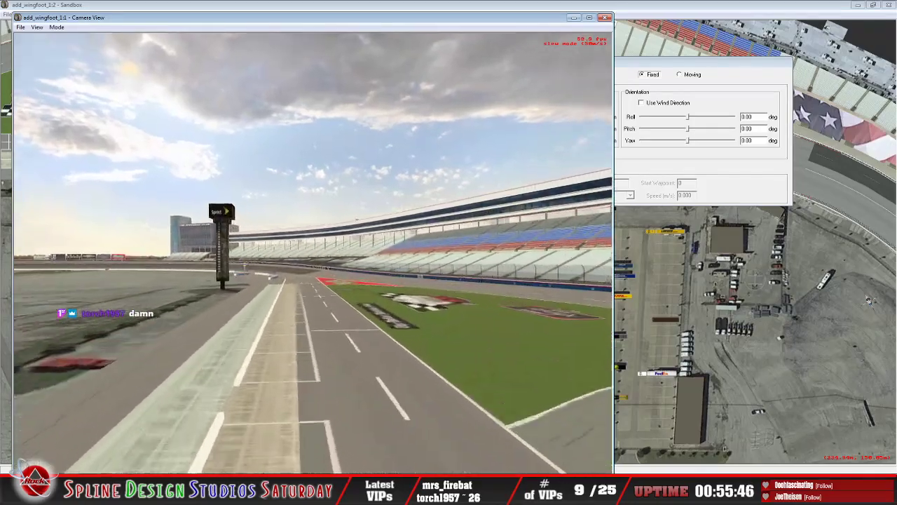
key("w")
key("Up")
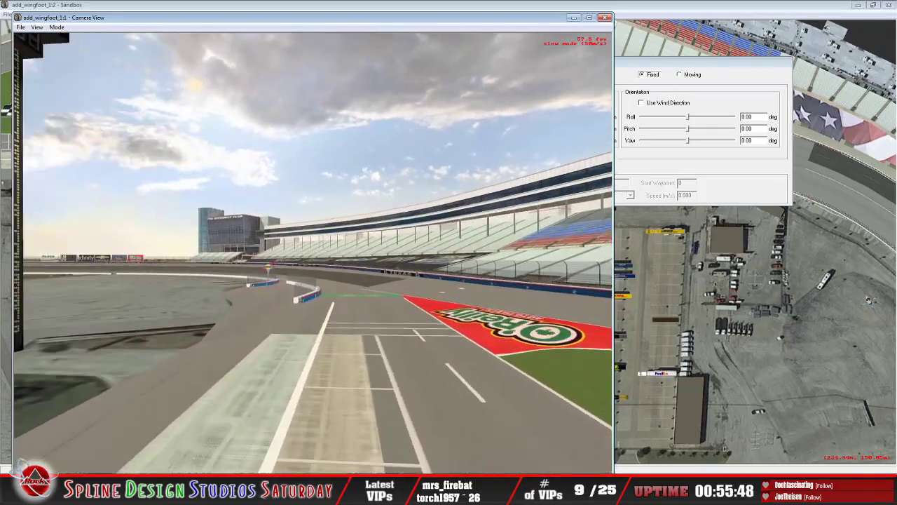
Step: Approach the Sunoco sign at the far end of pit road and view it against The Speedway Club building
key("Up")
key("Left")
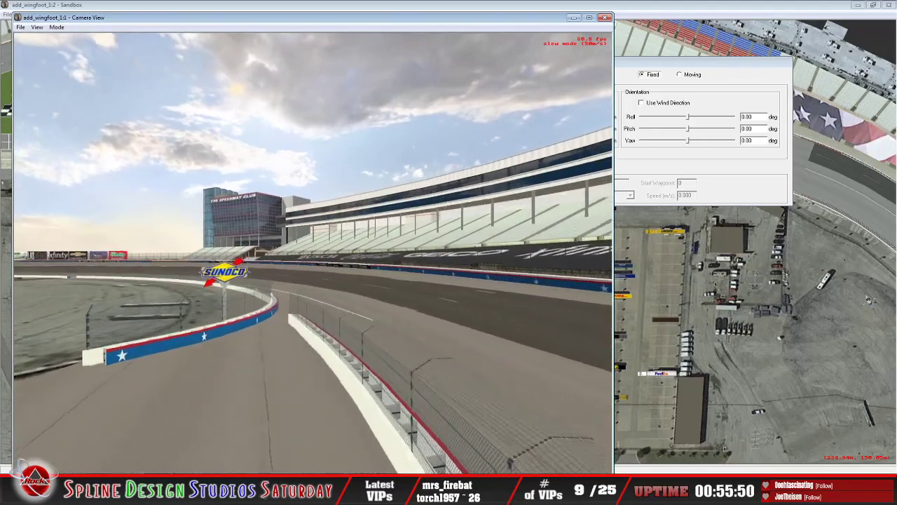
key("Left")
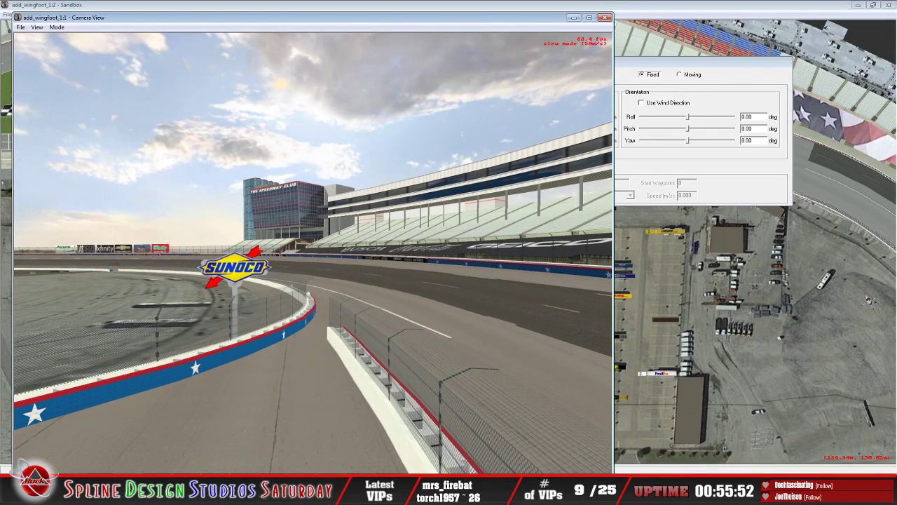
key("Up")
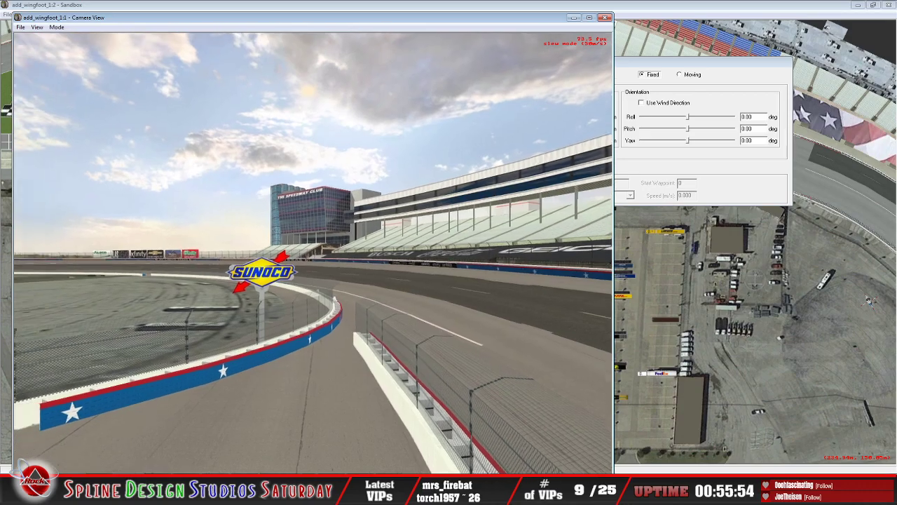
key("Left")
key("Right")
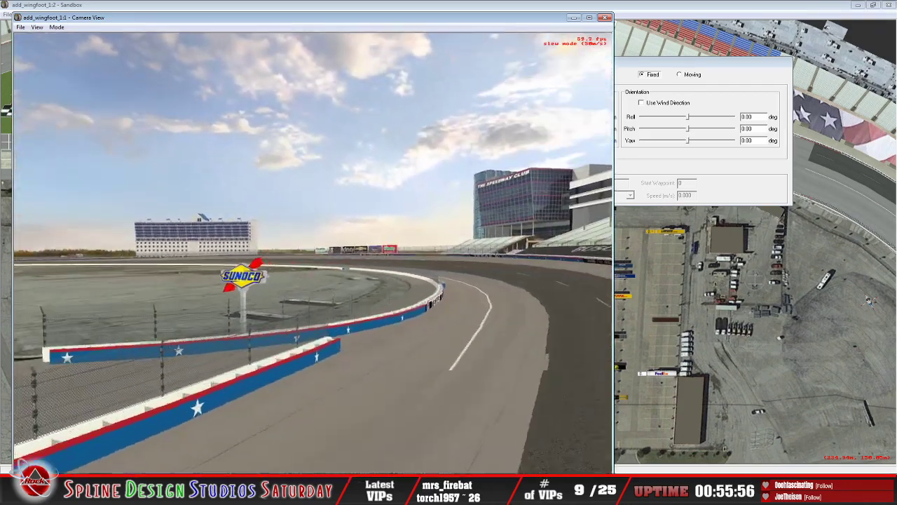
Step: Look across the overlapping inner walls to view the far Sunoco sign from its side, turning back toward pit road
key("Up")
key("Left")
key("Down")
key("Right")
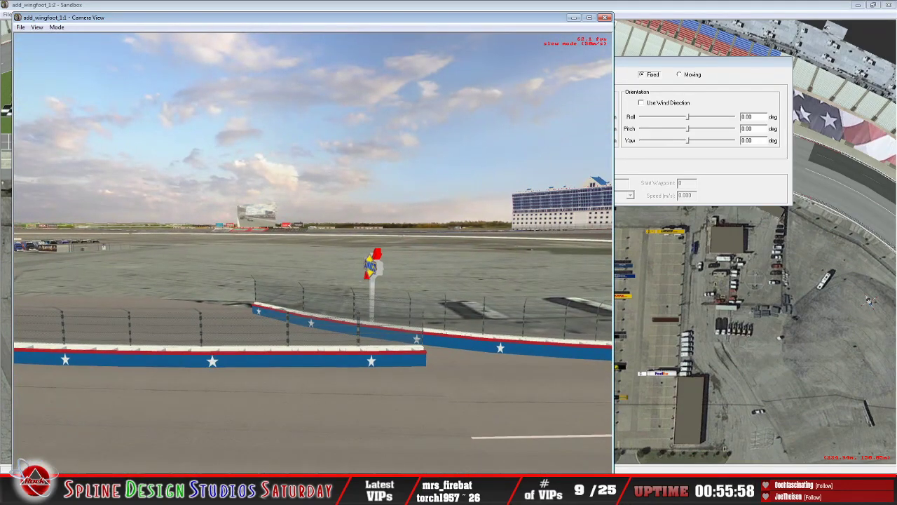
key("Left")
key("Right")
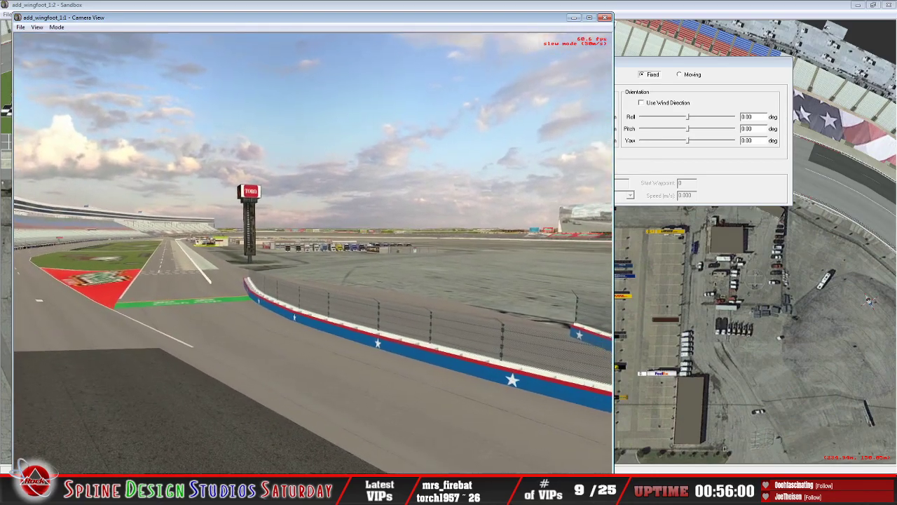
Step: Move in for a close front view of the far Sunoco sign, pulling back onto the banking for a wide view
key("Up")
key("Right")
key("Down")
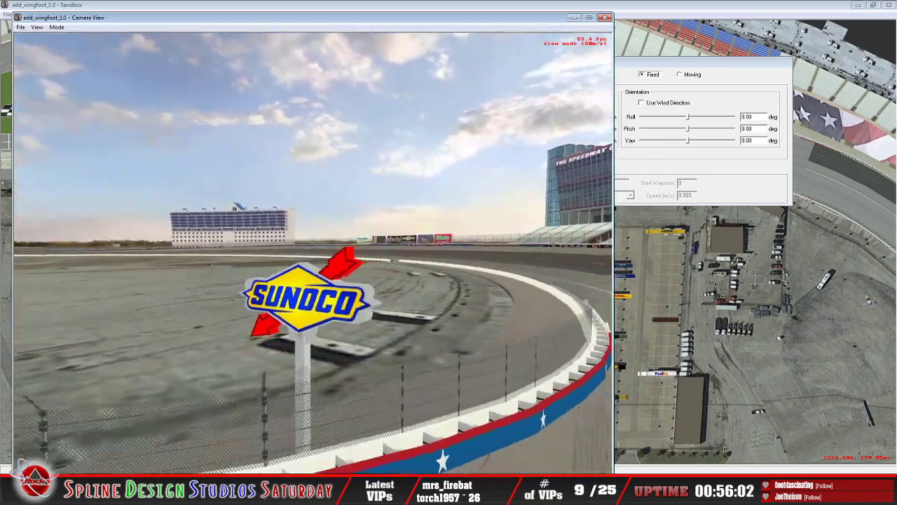
key("Down")
key("Down")
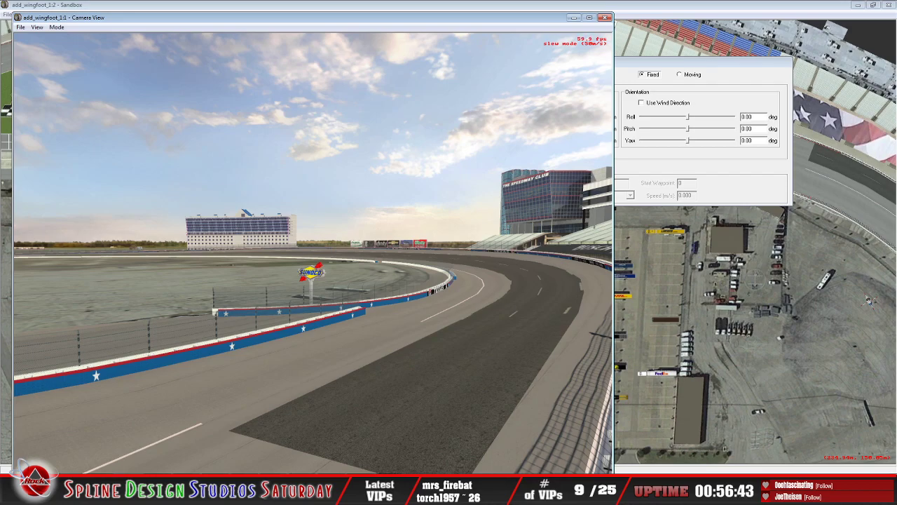
Step: Return to the far Sunoco sign and inspect its faces and pole from both sides of the inner wall
key("Up")
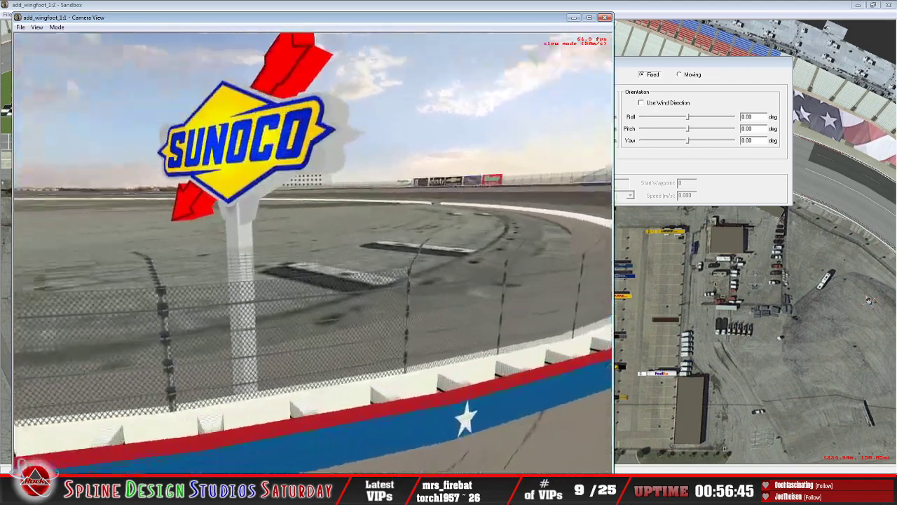
key("Down")
key("Up")
key("Down")
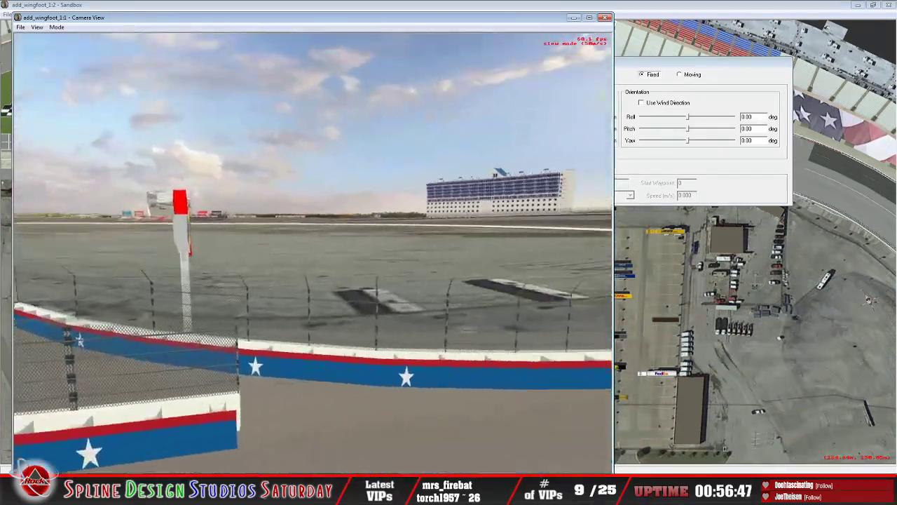
key("Up")
key("Left")
key("Up")
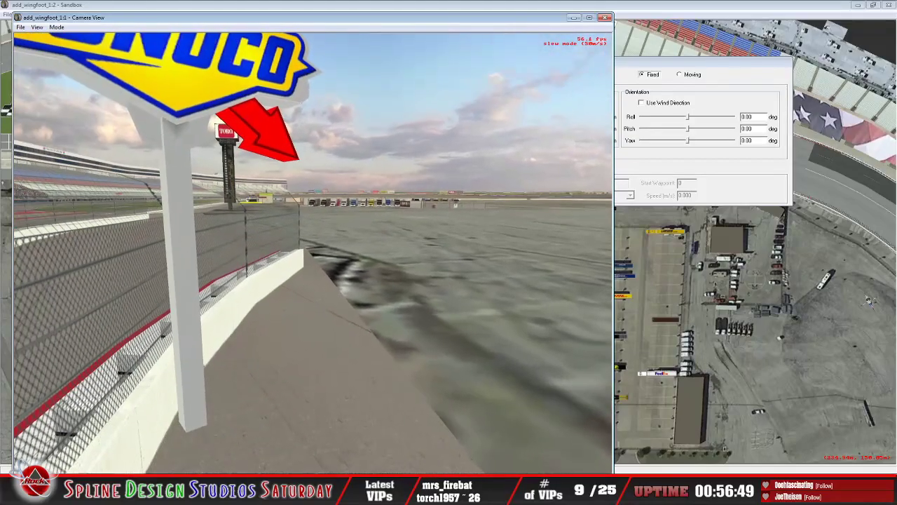
Step: Back away from the far Sunoco sign along the Texas-lettered inner wall to survey the wall opening and pit road
key("Down")
key("Down")
key("Right")
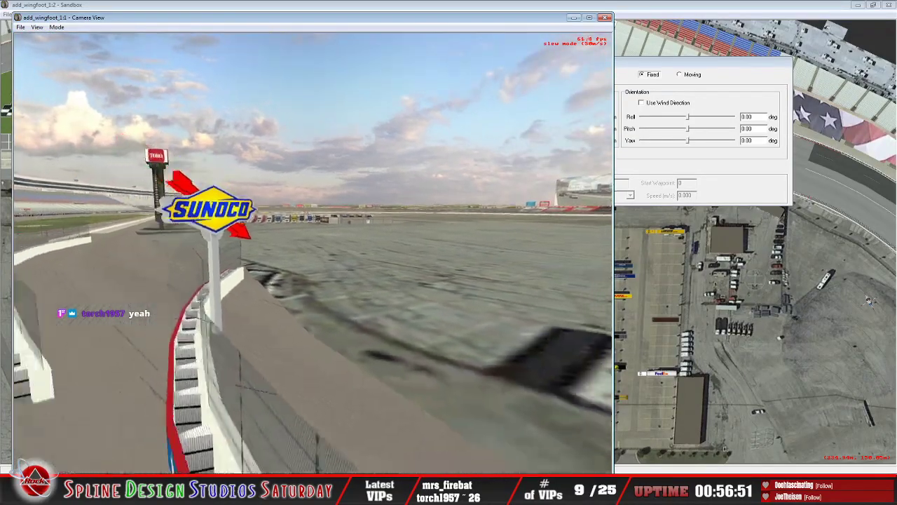
key("Down")
key("Left")
key("Right")
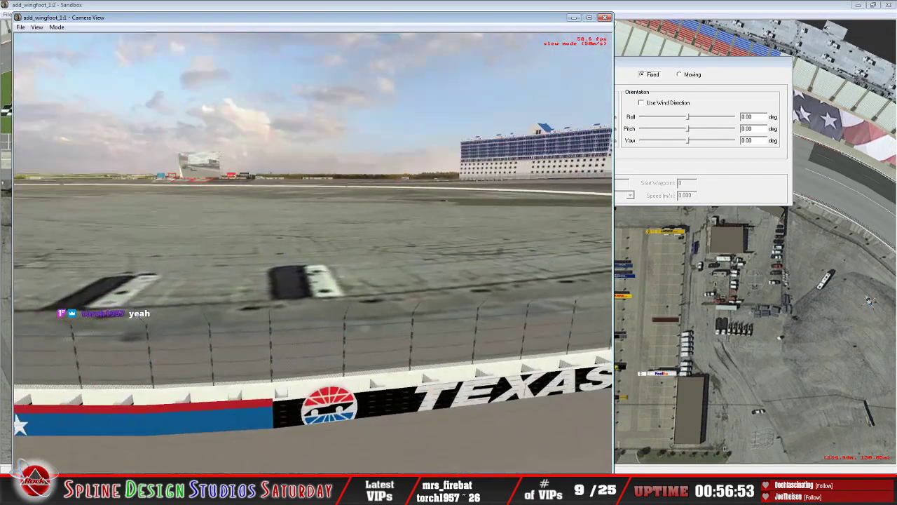
key("Right")
key("Down")
key("Left")
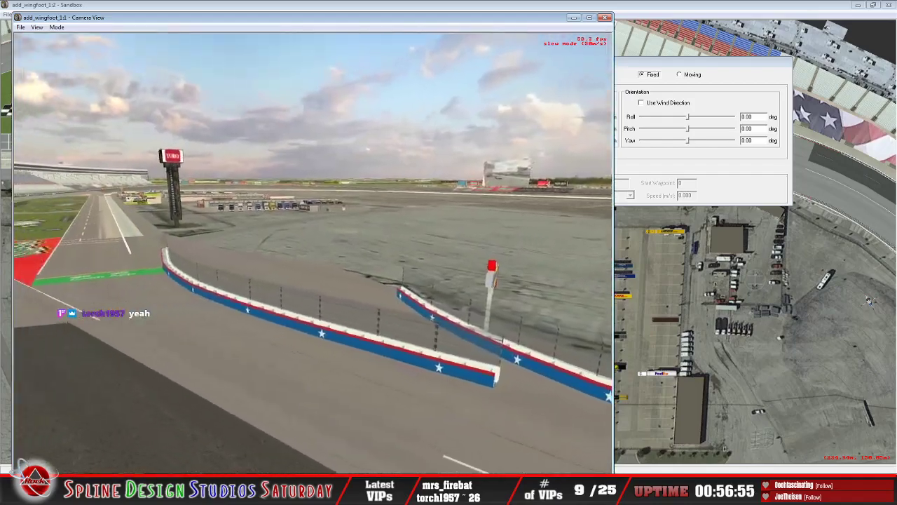
Step: Fly back down pit road past the Toro pylon, victory lane and the Sunoco fuel station to the Wise Health System building
key("Left")
key("Up")
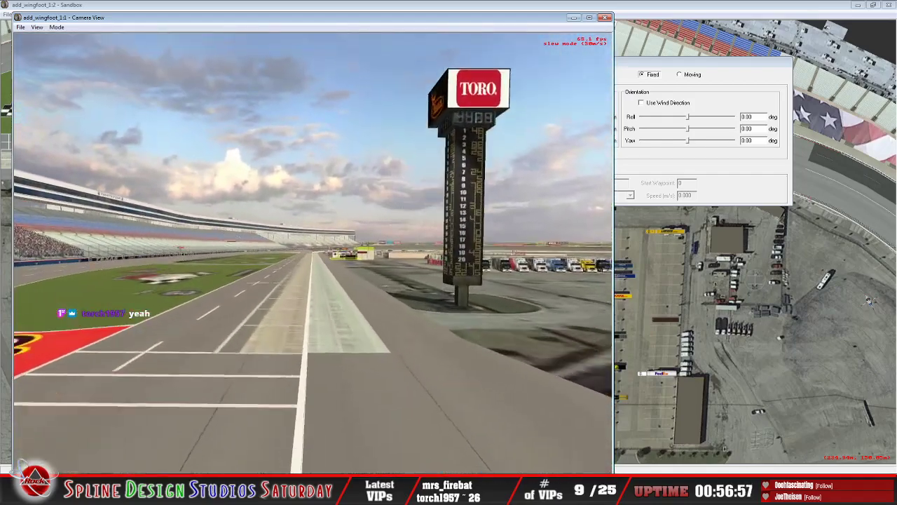
key("Up")
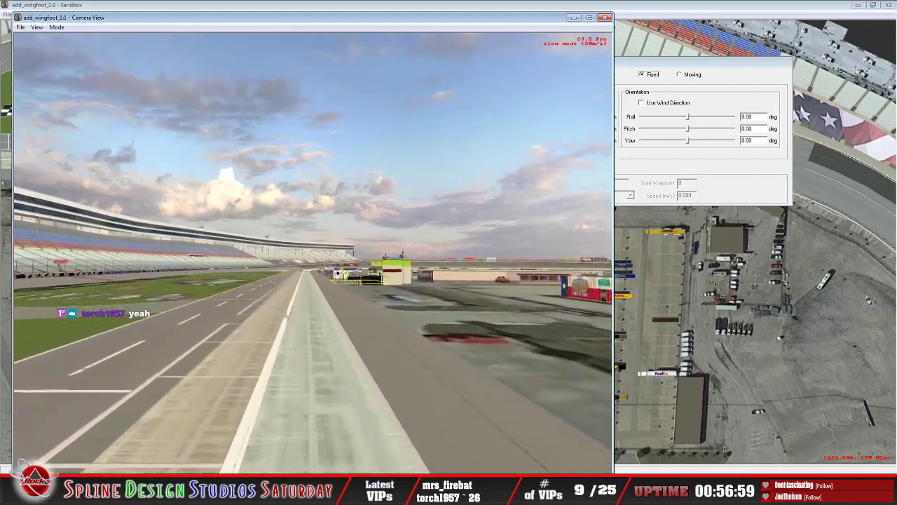
key("Up")
key("Up")
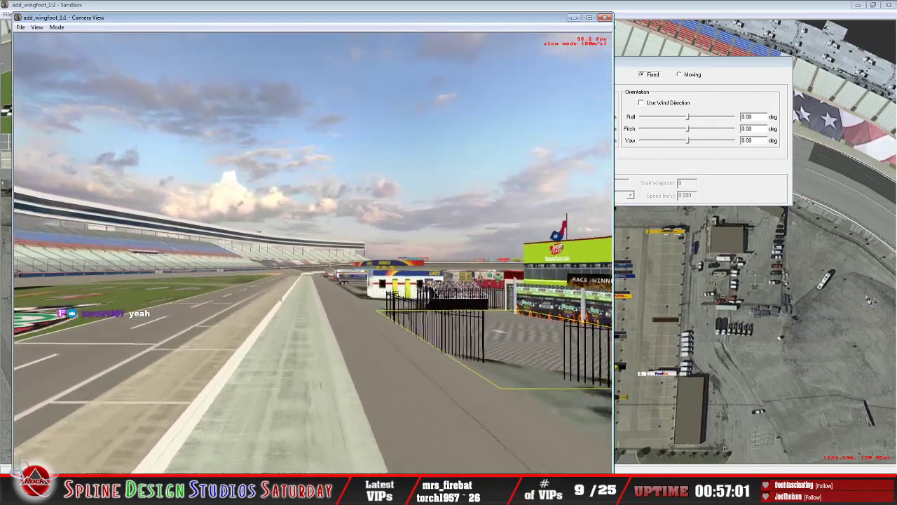
key("Up")
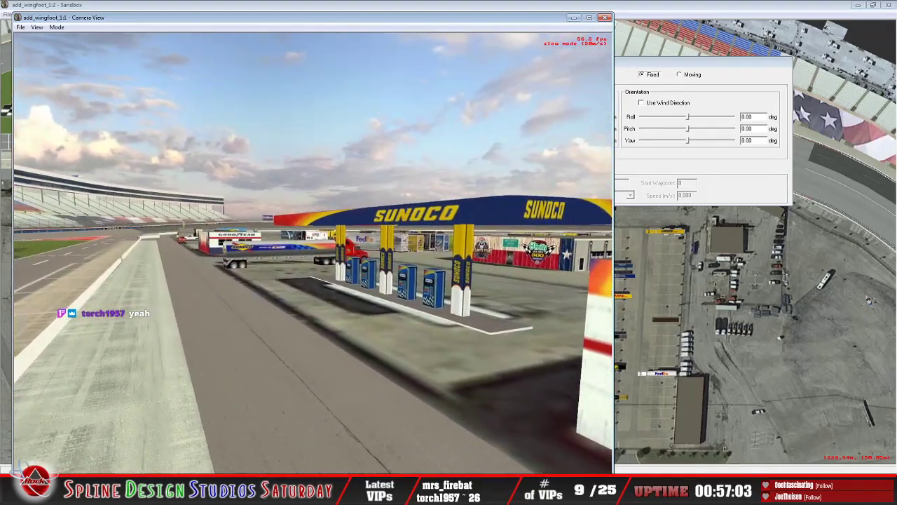
key("Up")
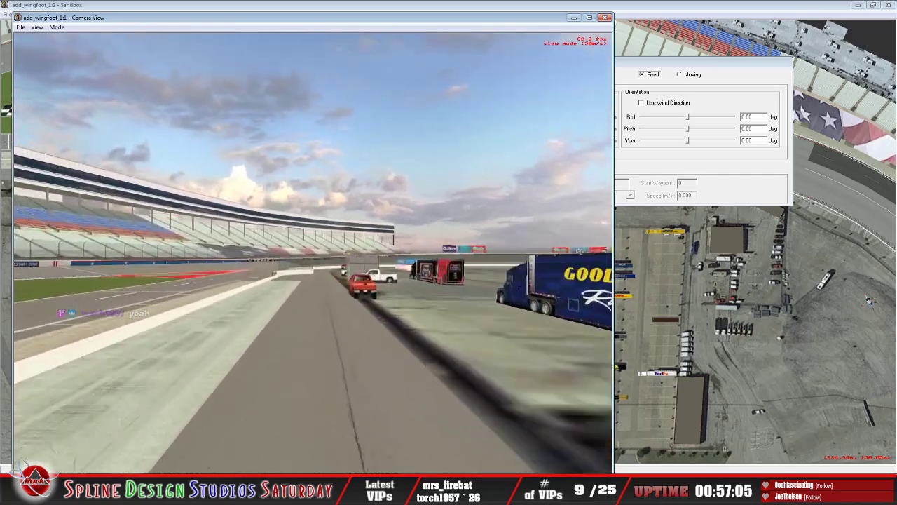
Step: Examine the first corner's Sunoco sign from the infield side, above the roof of the small building
key("Up")
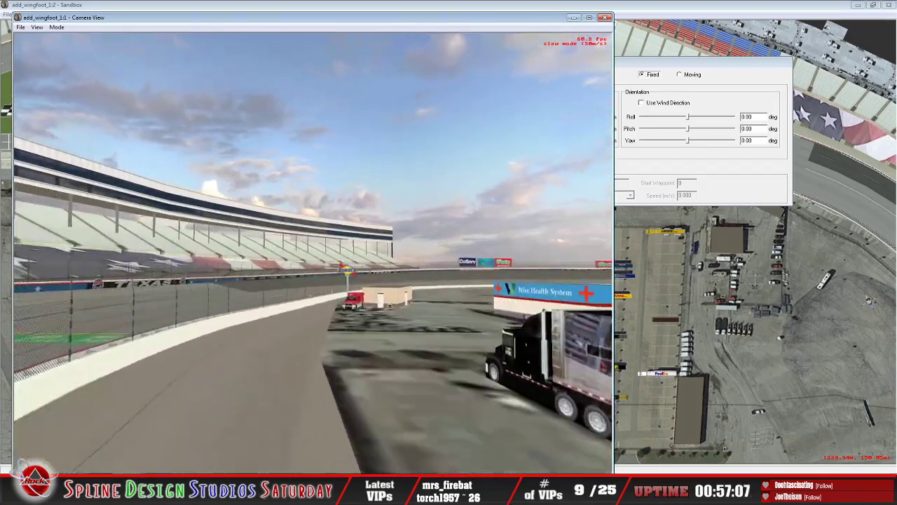
key("Up")
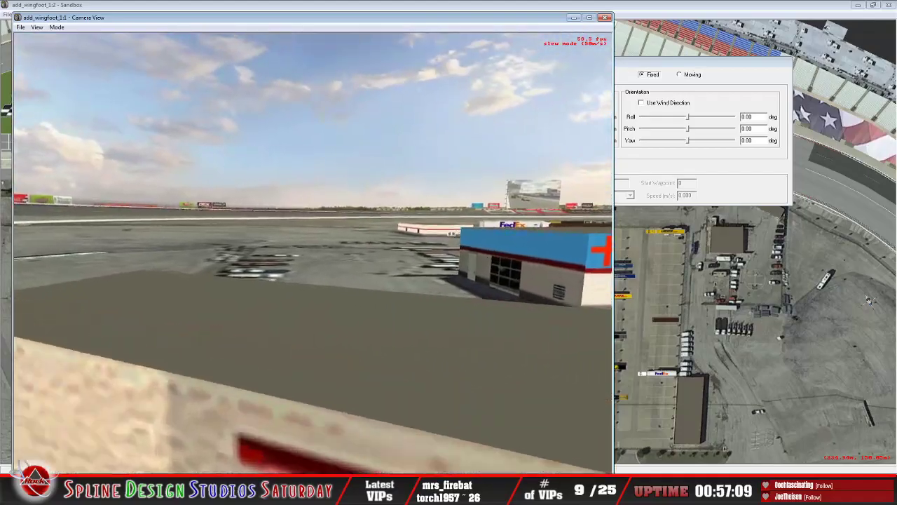
key("Down")
key("Up")
key("Down")
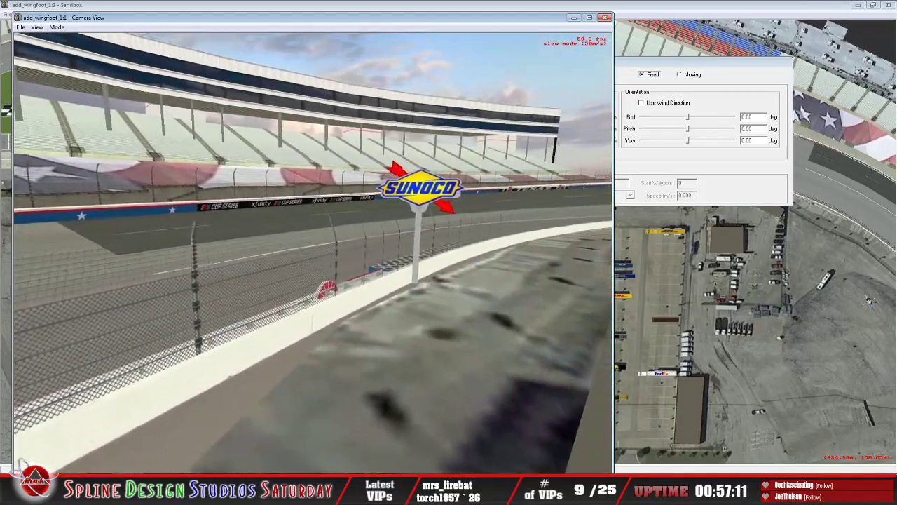
key("Up")
key("Down")
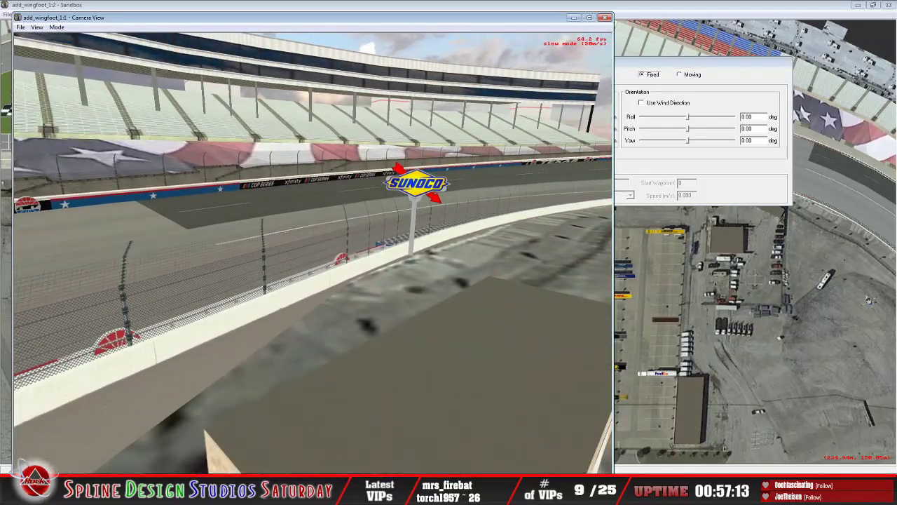
key("Down")
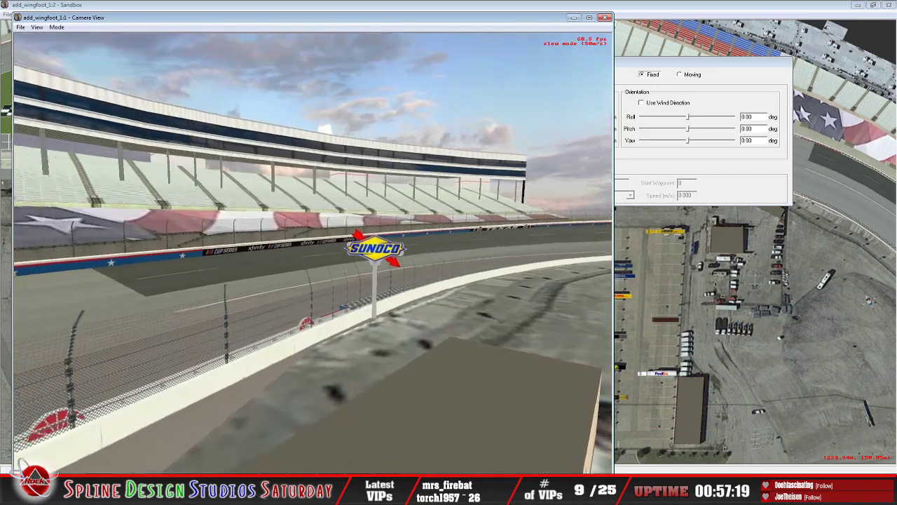
Step: Fly down to the first corner's Sunoco sign and examine the fence and barrier blocks along the inner wall in both directions
key("Up")
key("Up")
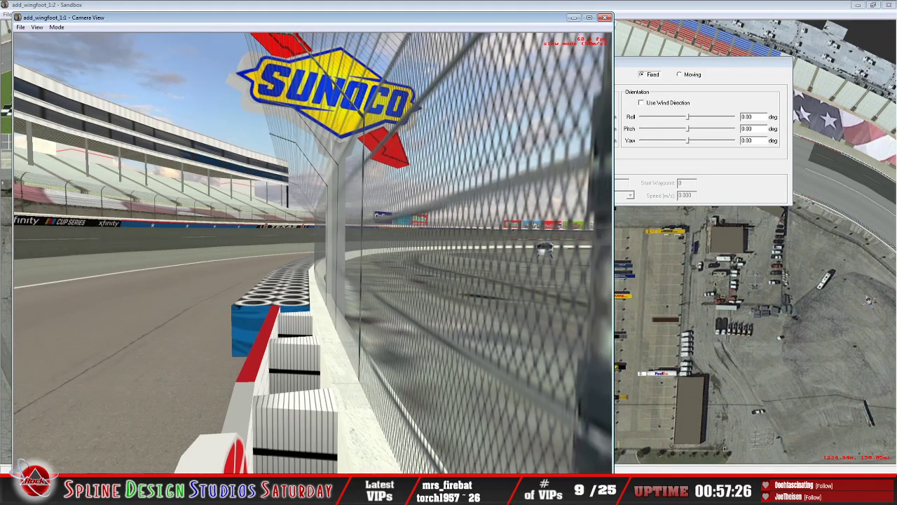
key("Left")
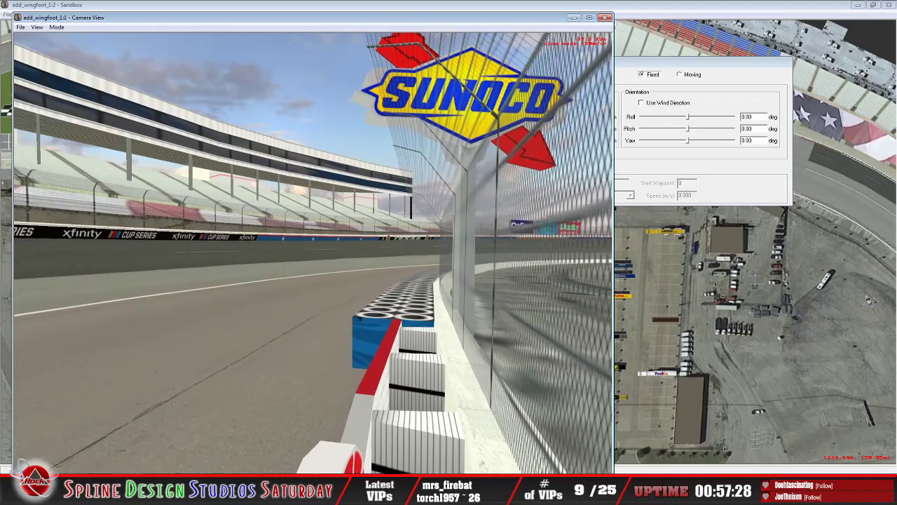
key("Left")
key("Right")
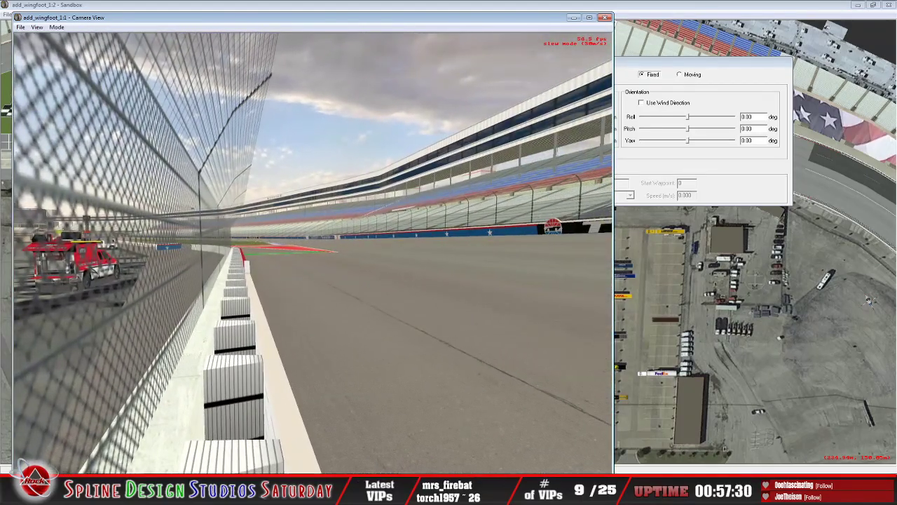
key("Right")
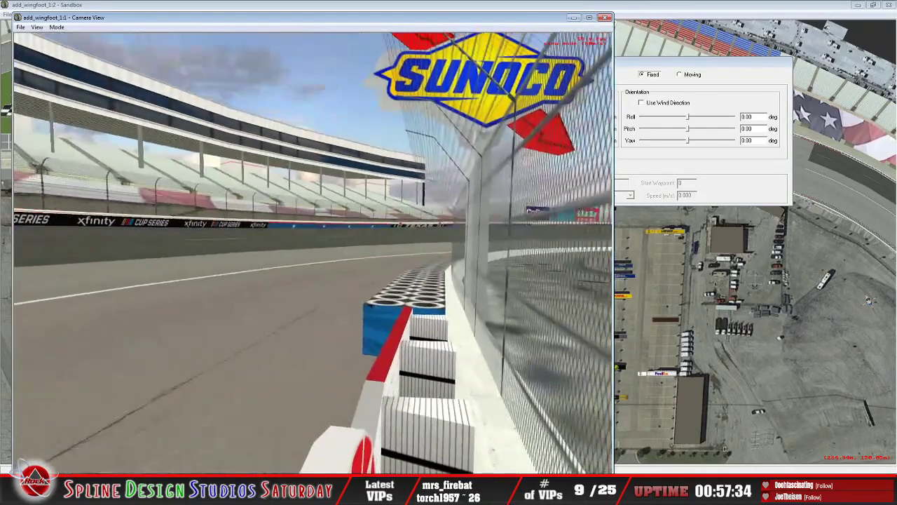
Step: Inspect the half-circle speedway logo on the inner wall through the catch fence and up close from behind the wall
key("Right")
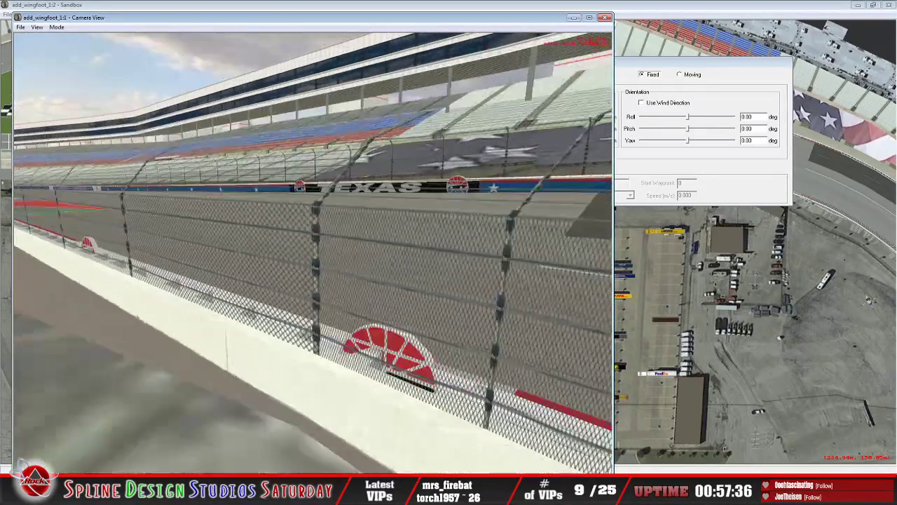
key("Right")
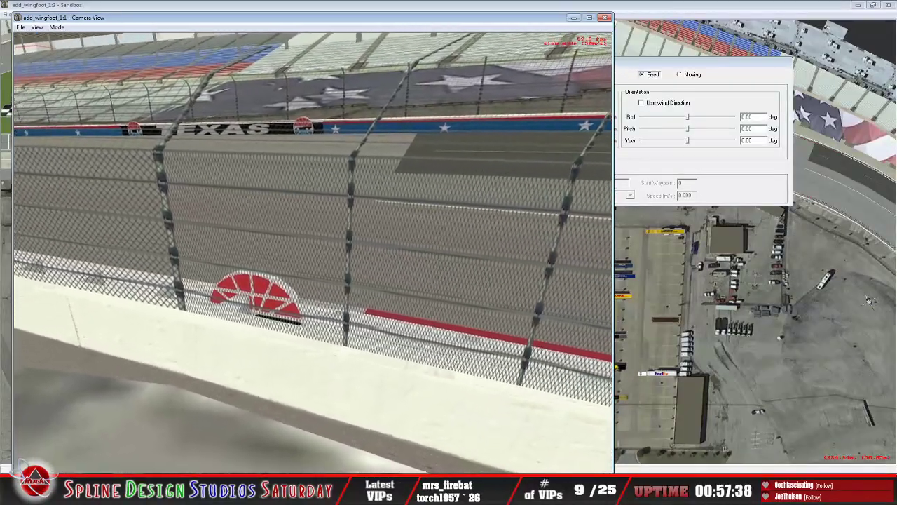
key("Left")
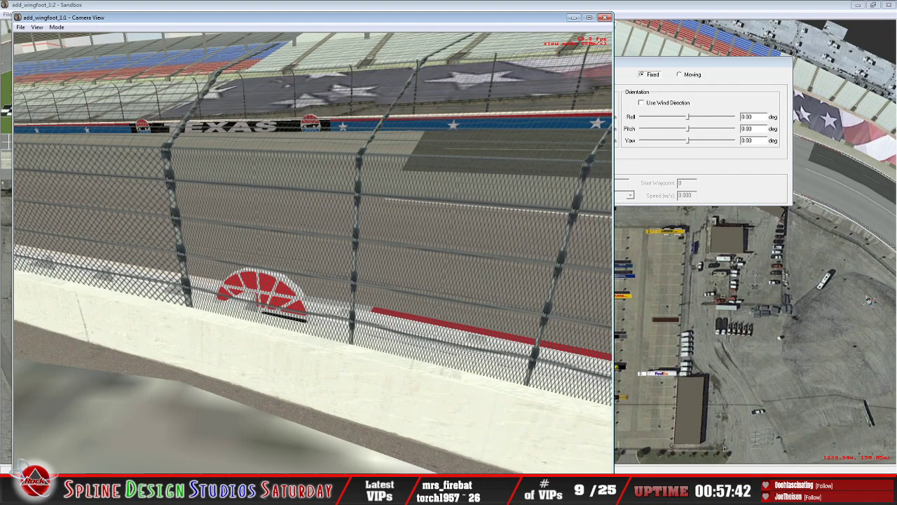
key("Up")
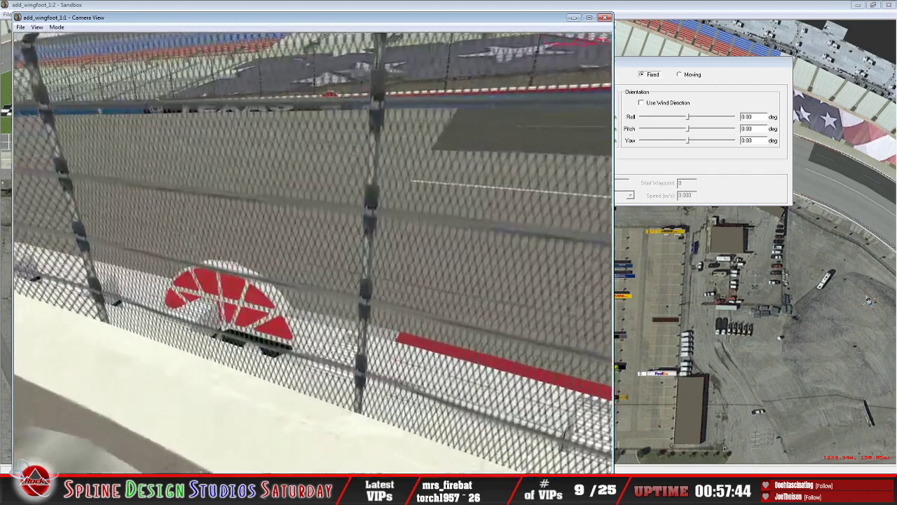
key("Left")
key("Up")
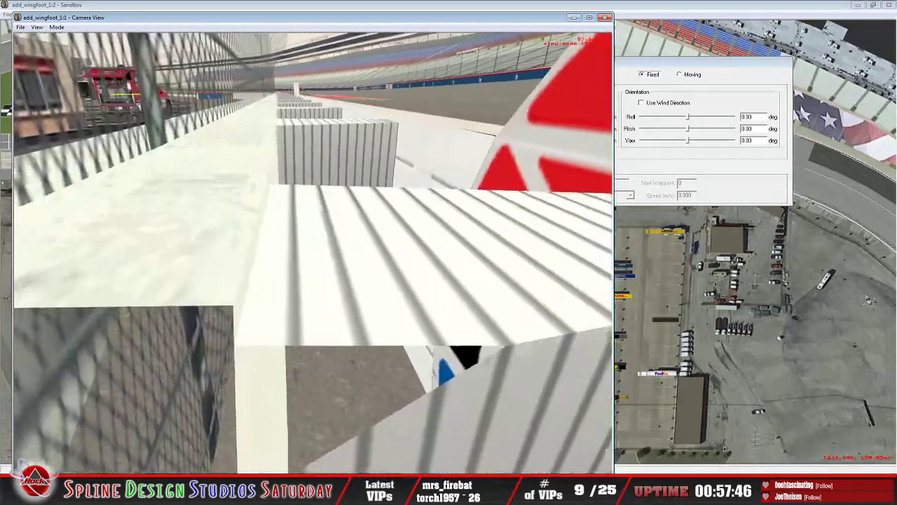
key("Right")
key("Down")
key("Up")
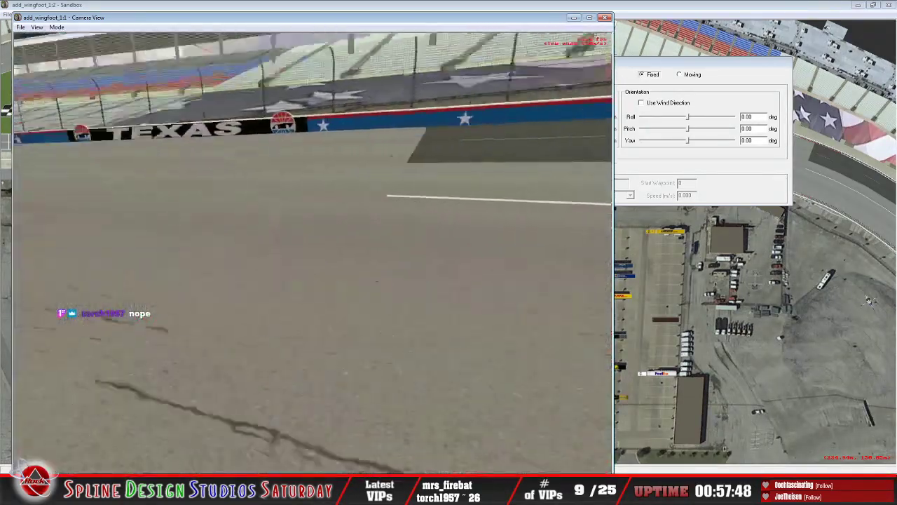
Step: Fly along pit road past victory lane, the Sprint pylon and the O'Reilly logo to the far Sunoco sign
key("Right")
key("Up")
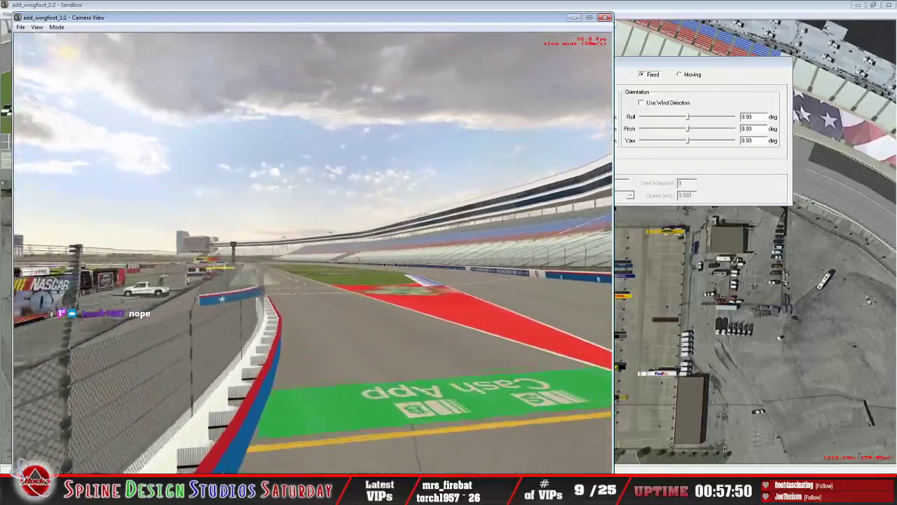
key("Left")
key("Up")
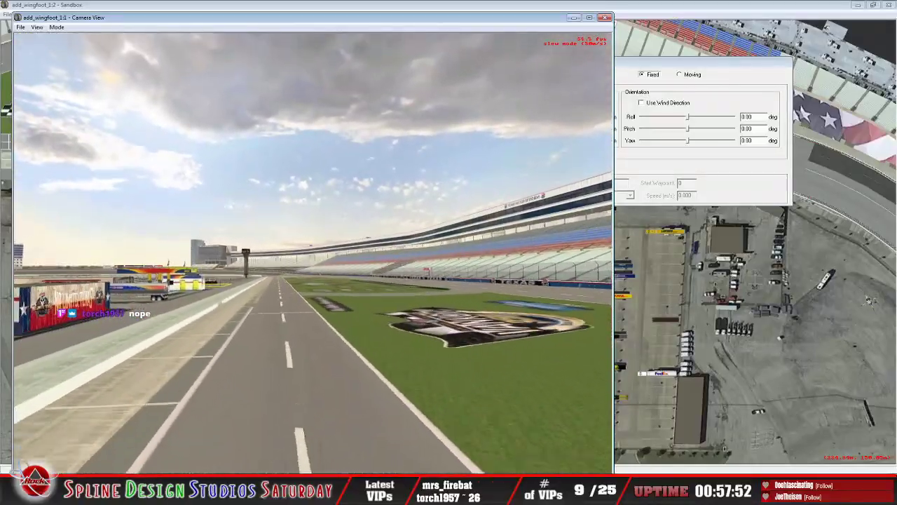
key("Left")
key("Up")
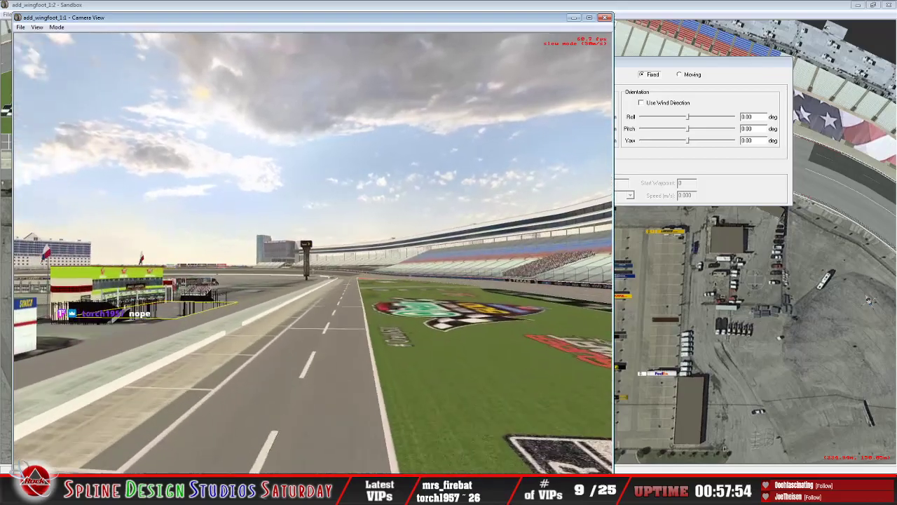
key("Up")
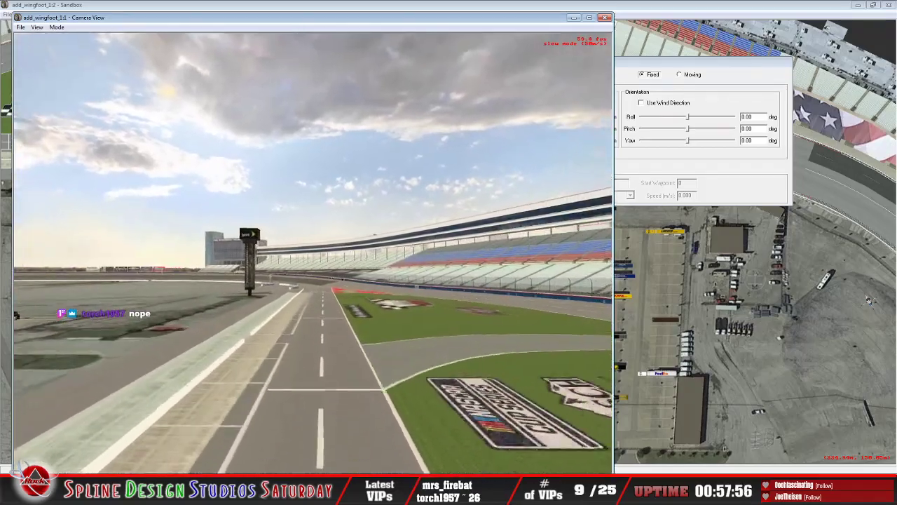
key("Up")
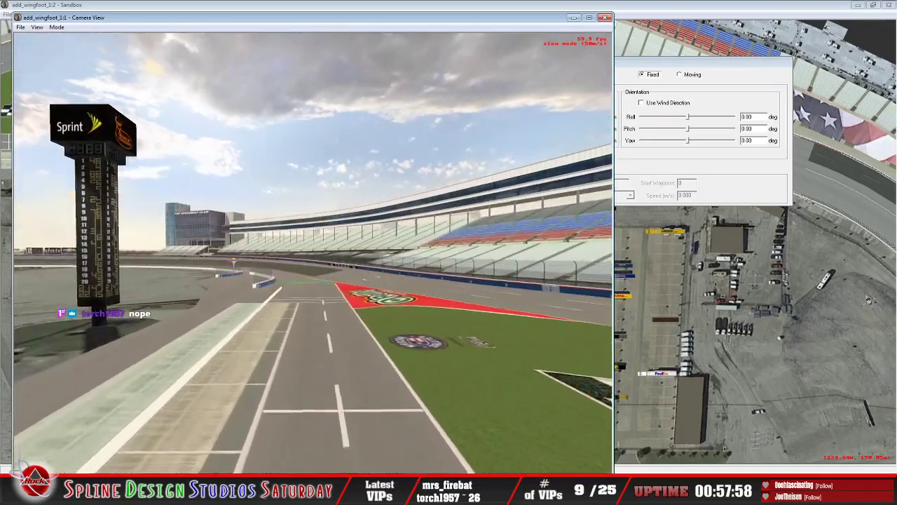
key("Up")
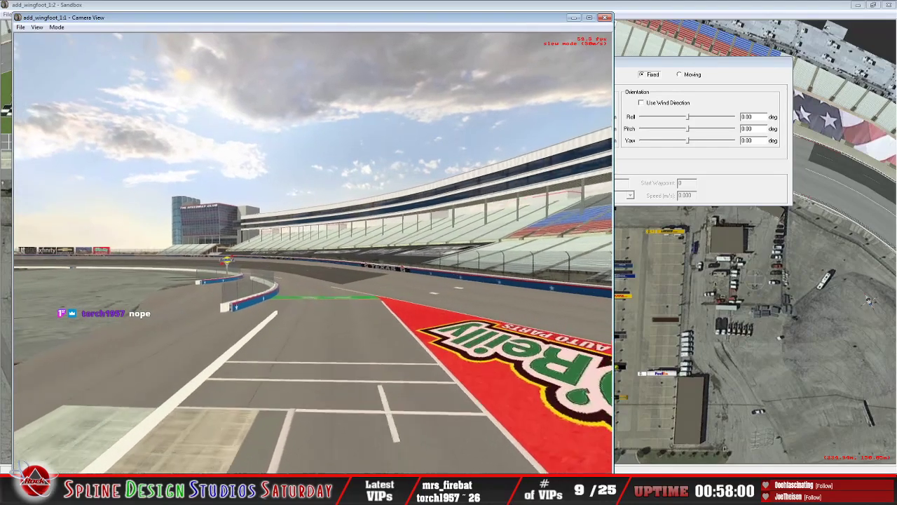
key("Up")
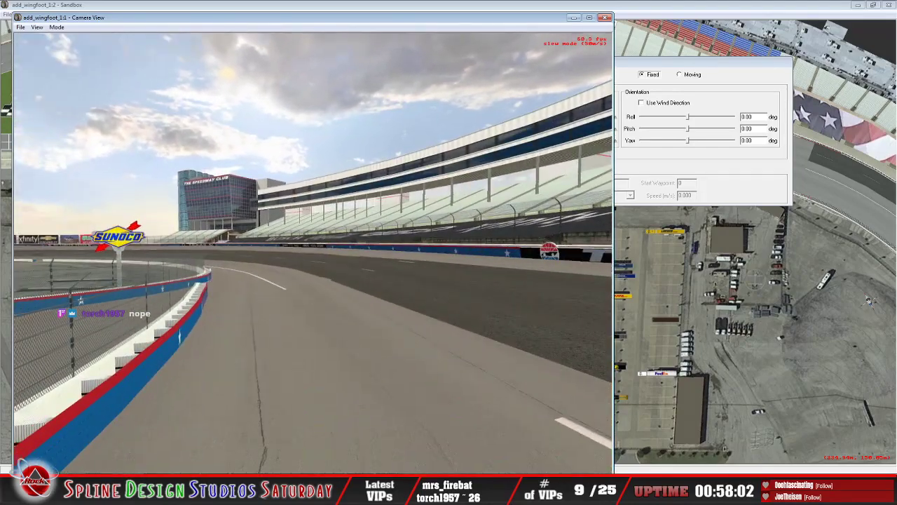
Step: Examine the starred inner wall and its opening near the far Sunoco sign and the Cash App stripe
key("Left")
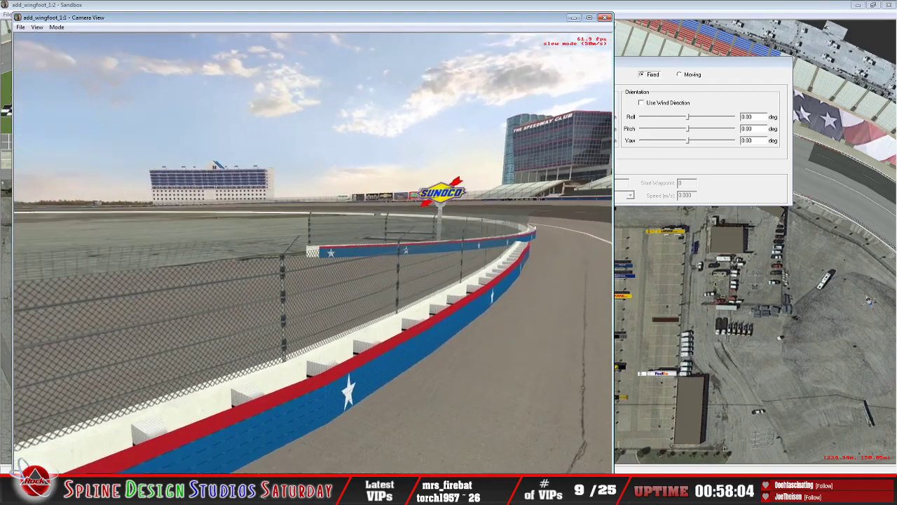
key("Down")
key("Left")
key("Right")
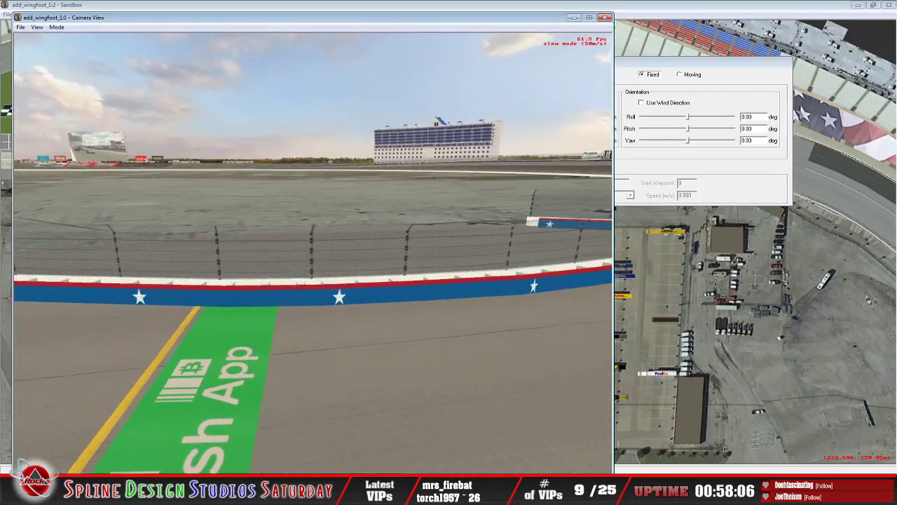
key("Up")
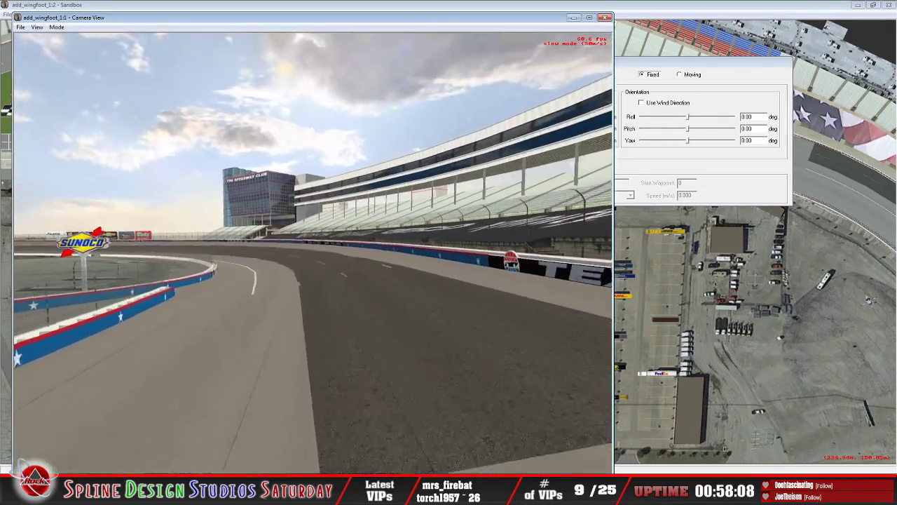
Step: Examine the Texas-lettered section of the inner wall and its two speedway logos from the track
key("Left")
key("Left")
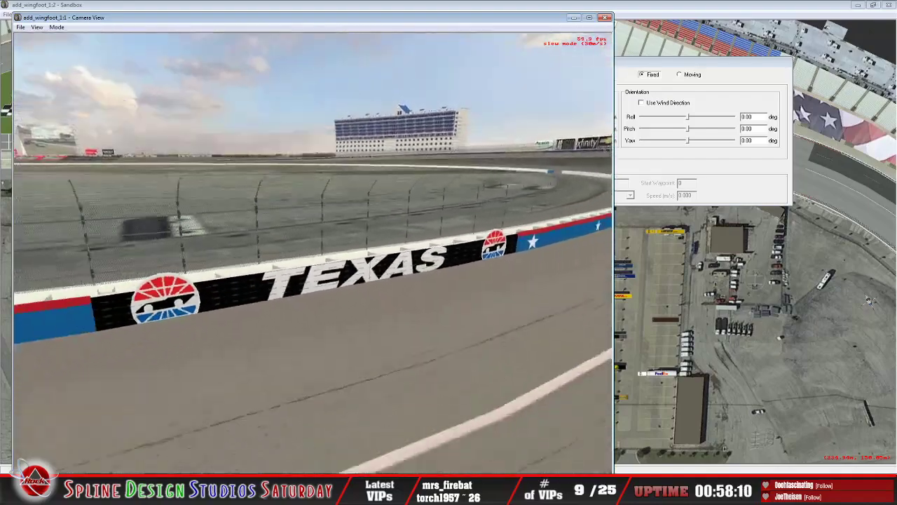
key("Down")
key("Up")
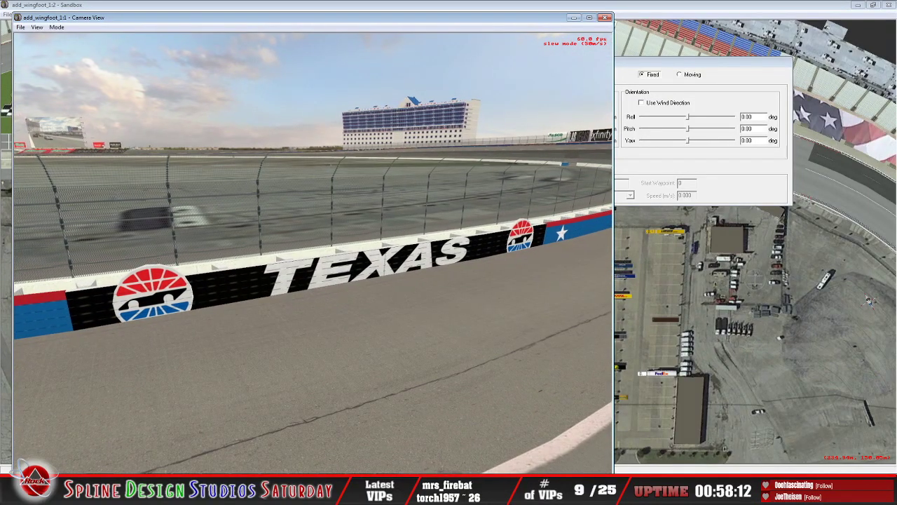
key("Left")
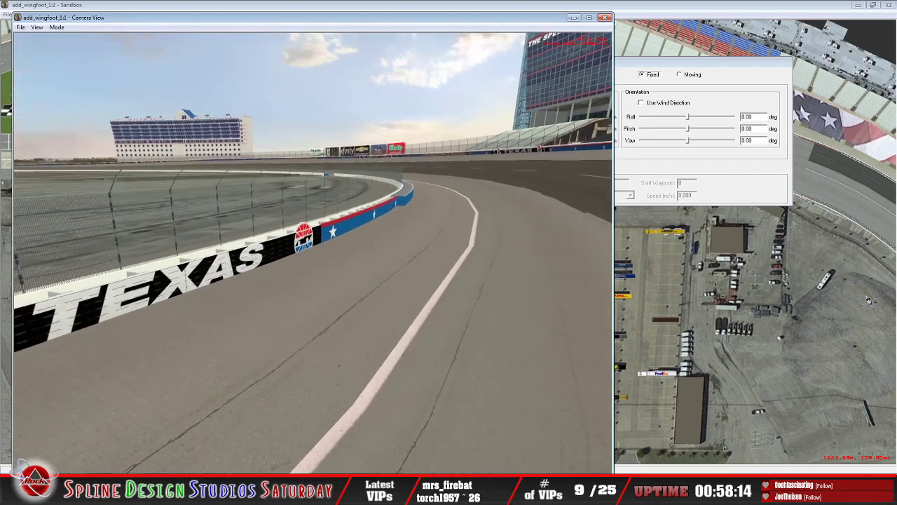
Step: Restart Slew Mode to inspect the Texas wall's logo cutout and barrier blocks from behind
key("Escape")
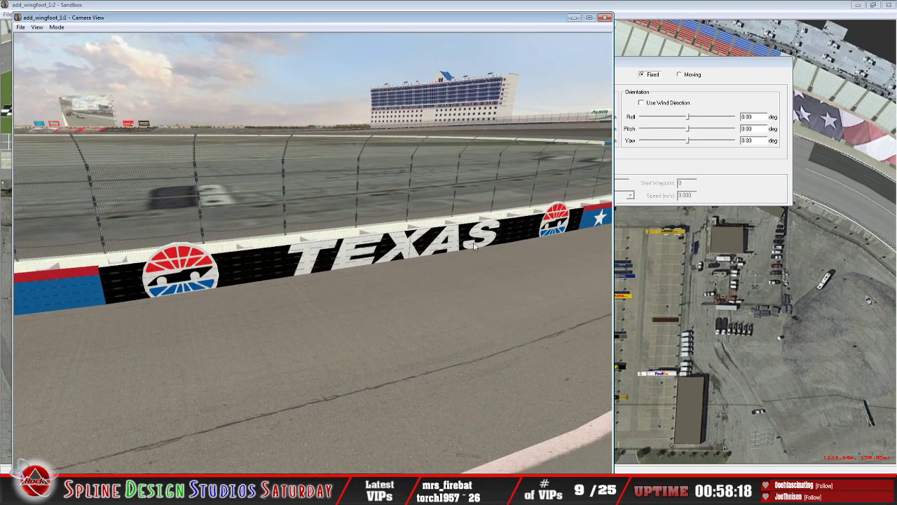
left_click(56, 27)
left_click(72, 49)
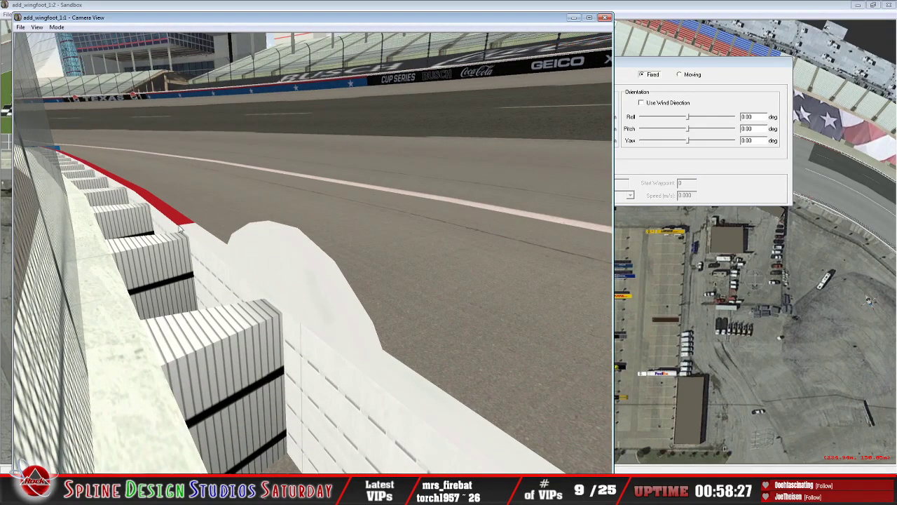
left_click(57, 28)
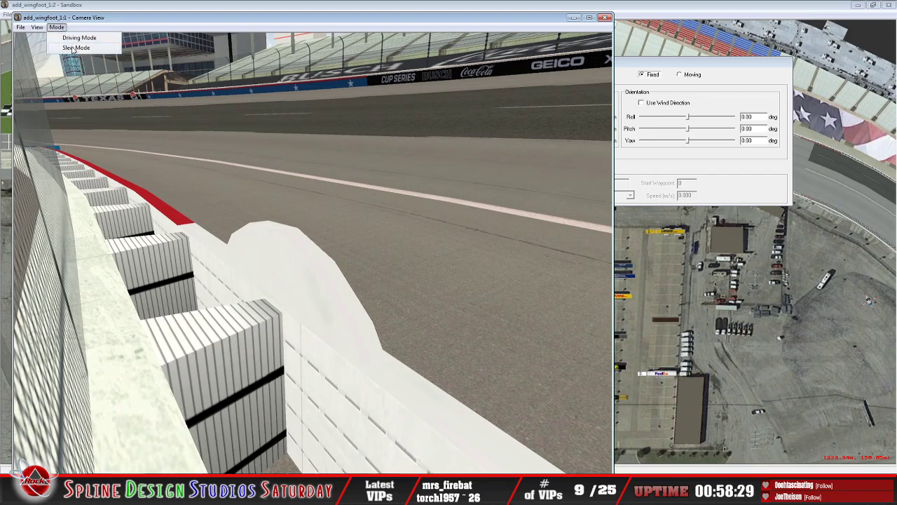
left_click(74, 48)
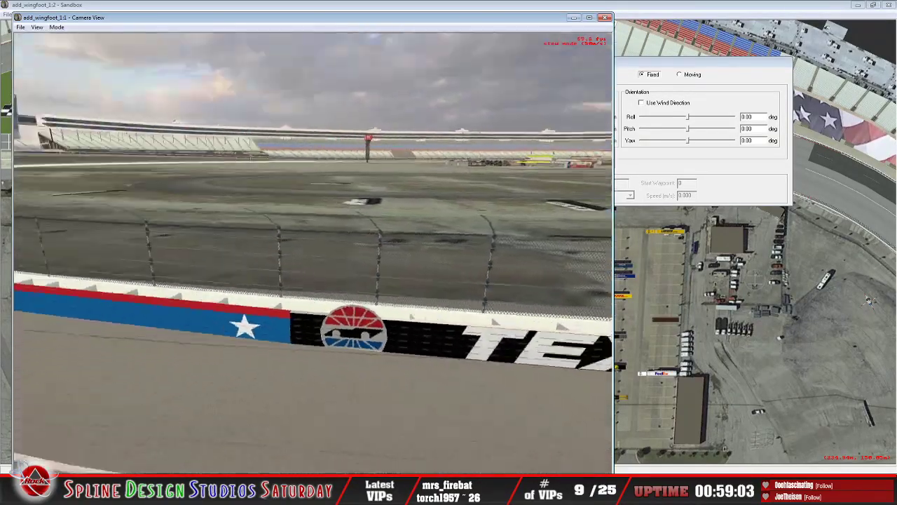
Step: Survey the Texas-lettered inner wall, the infield and the outer wall around the turn from above
key("Right")
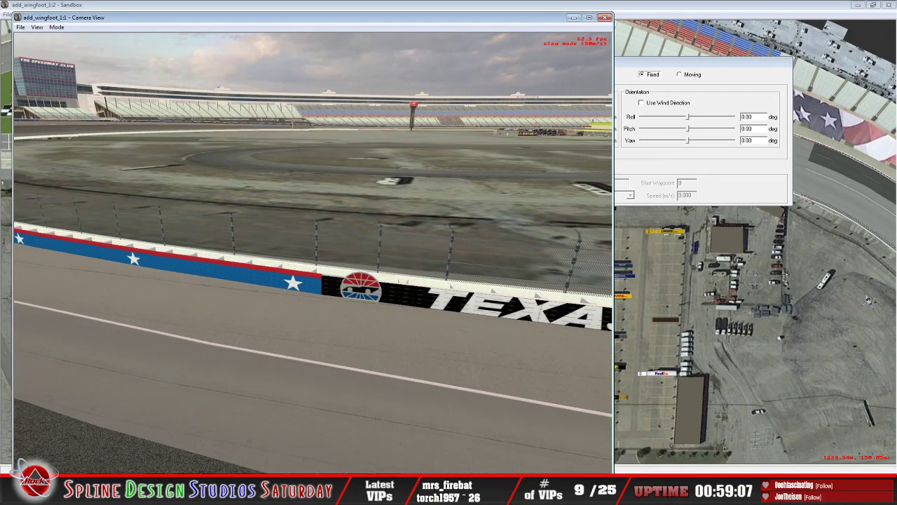
key("Left")
key("Right")
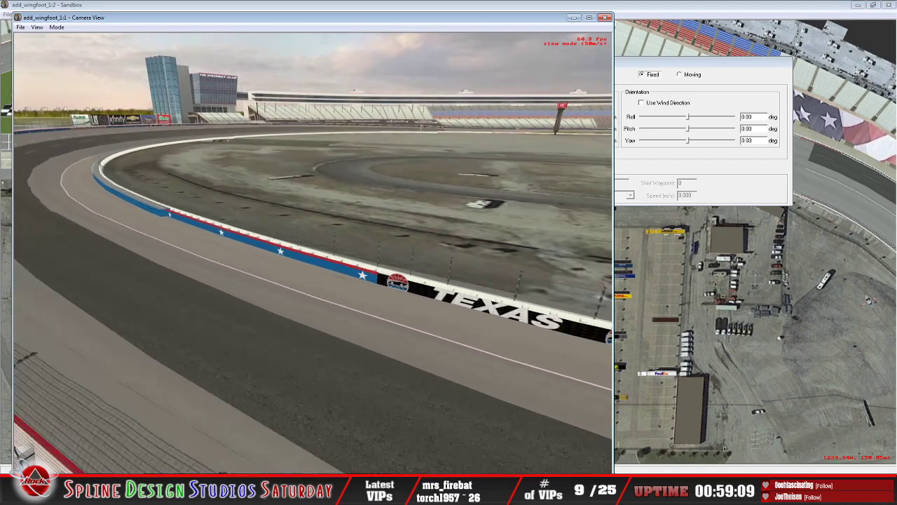
key("Right")
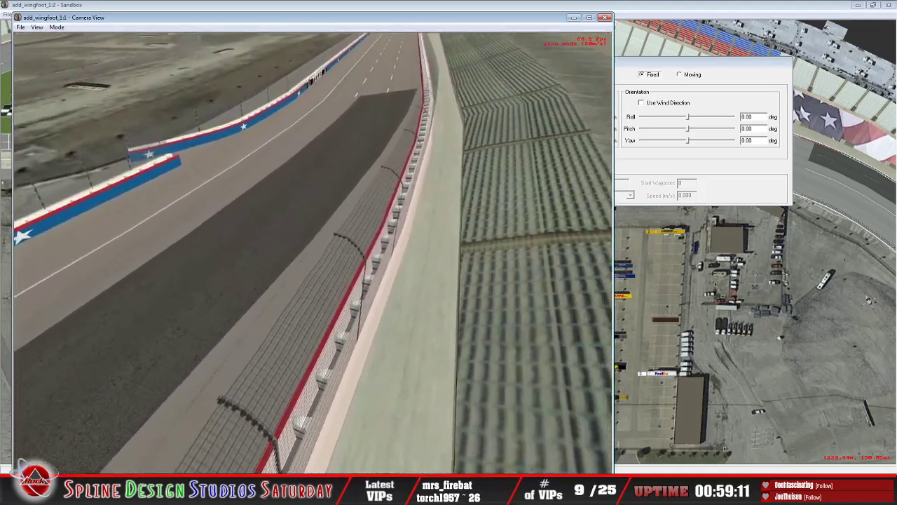
key("Left")
Step: Examine the outer wall's barrier blocks and catch fence, comparing them with the inner wall around its opening
key("Up")
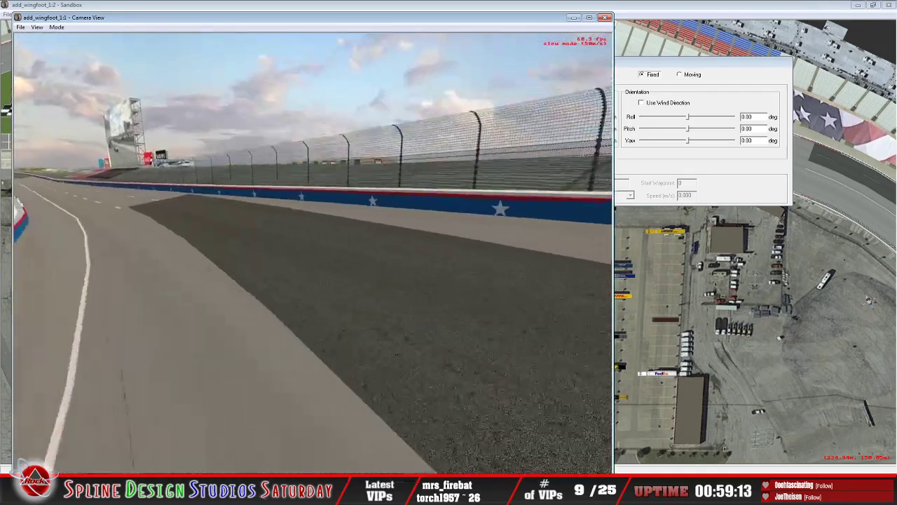
key("Right")
key("Up")
key("Down")
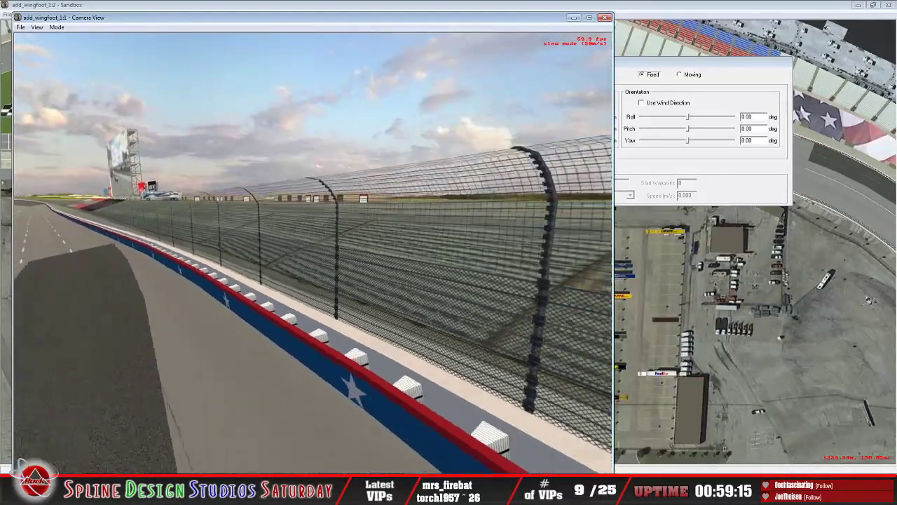
key("Up")
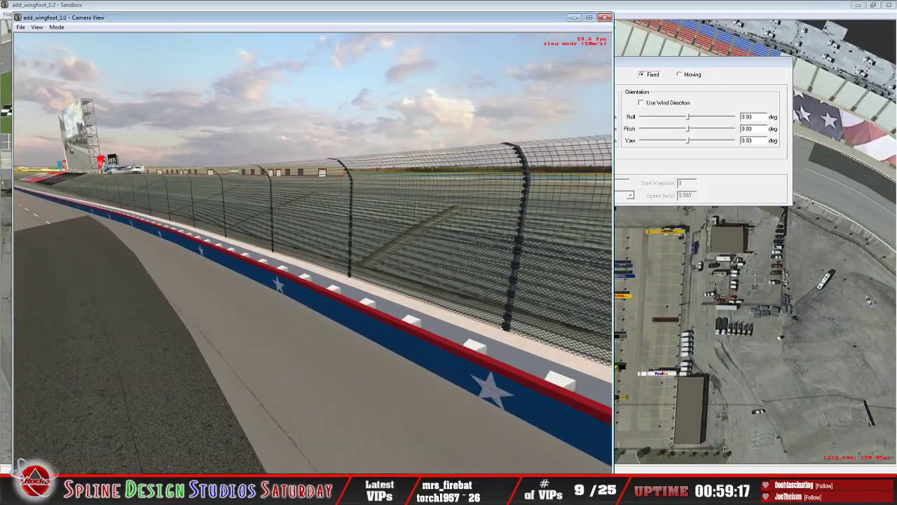
key("Left")
key("Up")
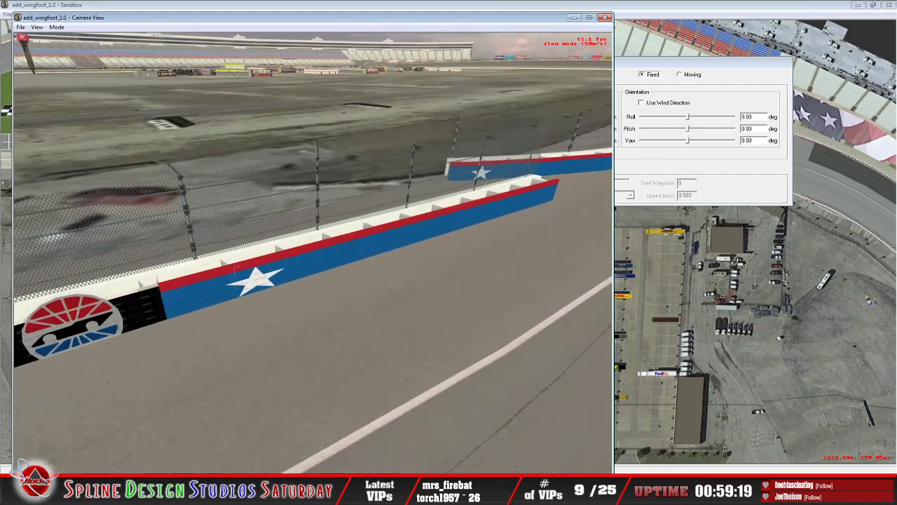
key("Right")
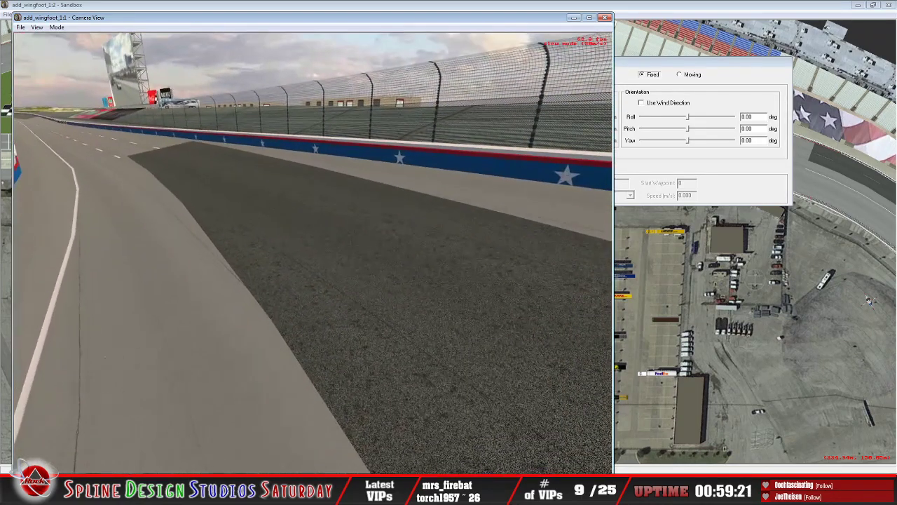
Step: Examine the Texas-lettered inner wall and its star sections from across the track
key("Left")
key("Left")
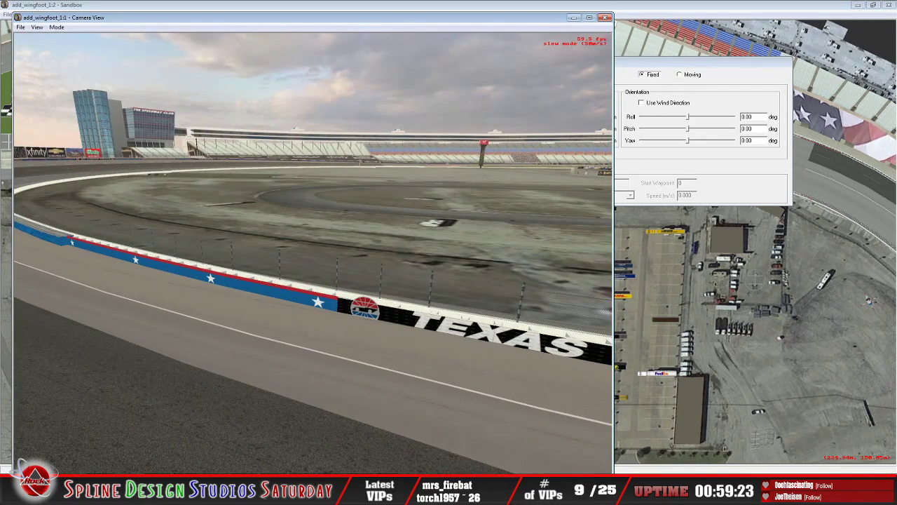
key("Left")
key("Right")
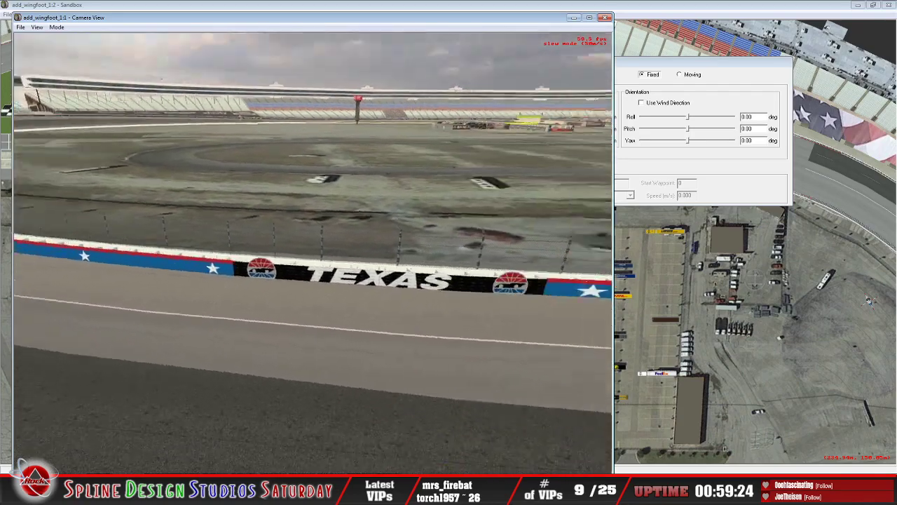
key("Left")
key("Right")
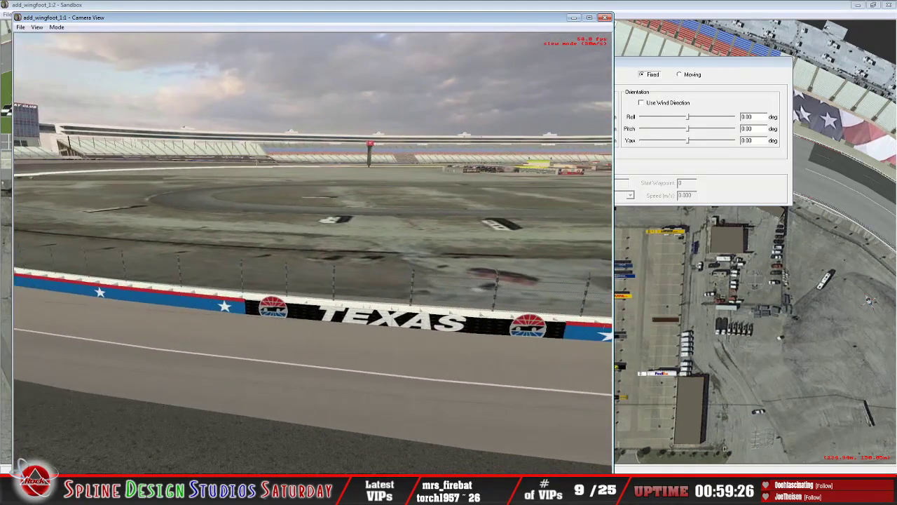
key("Right")
key("Left")
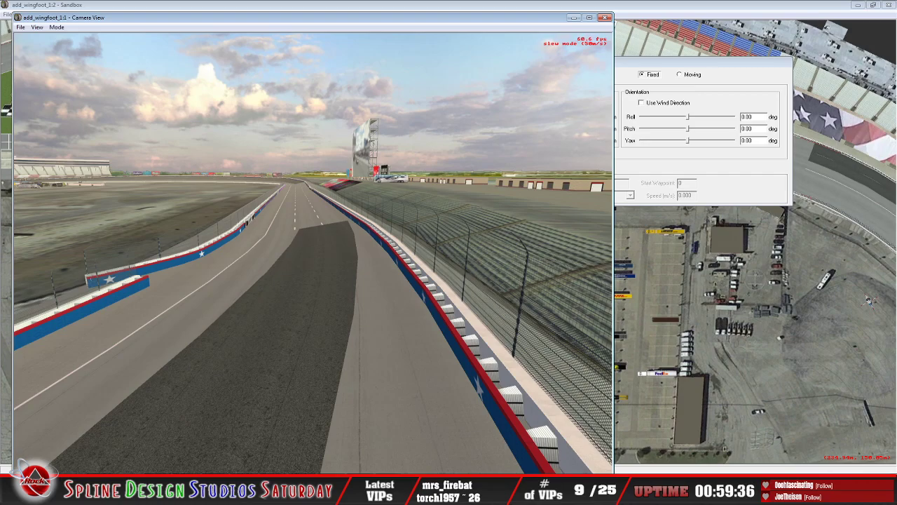
Step: Inspect the staggered opening in the inner wall up close, and view it with the whole turn from outside the track in Slew Mode
key("Up")
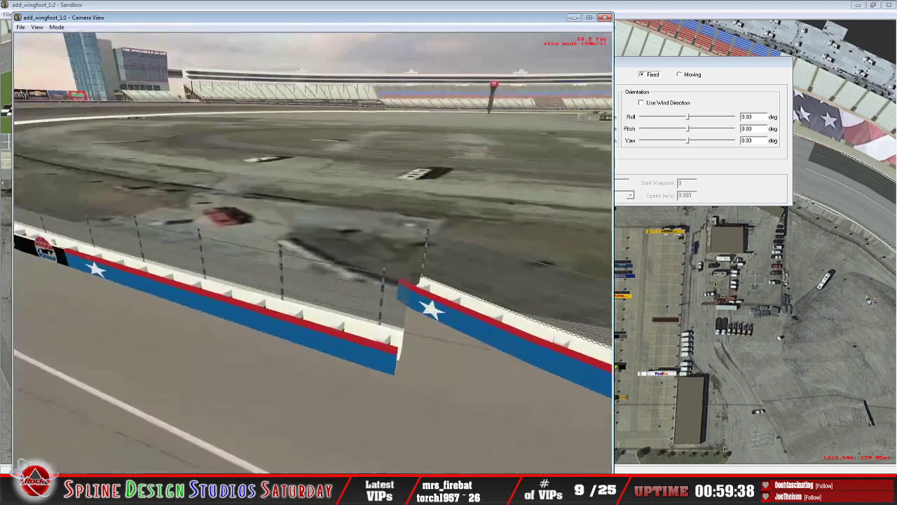
key("Down")
left_click_drag(402, 302, 399, 299)
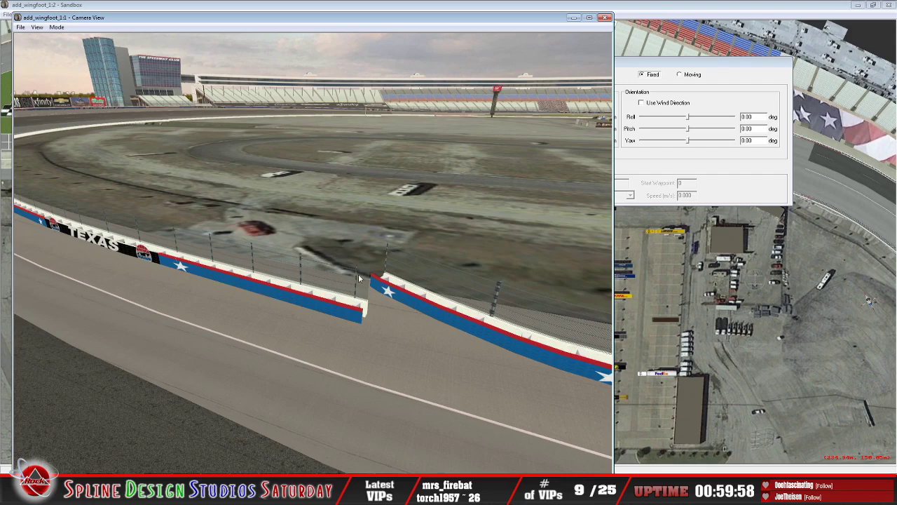
left_click(56, 27)
left_click(70, 47)
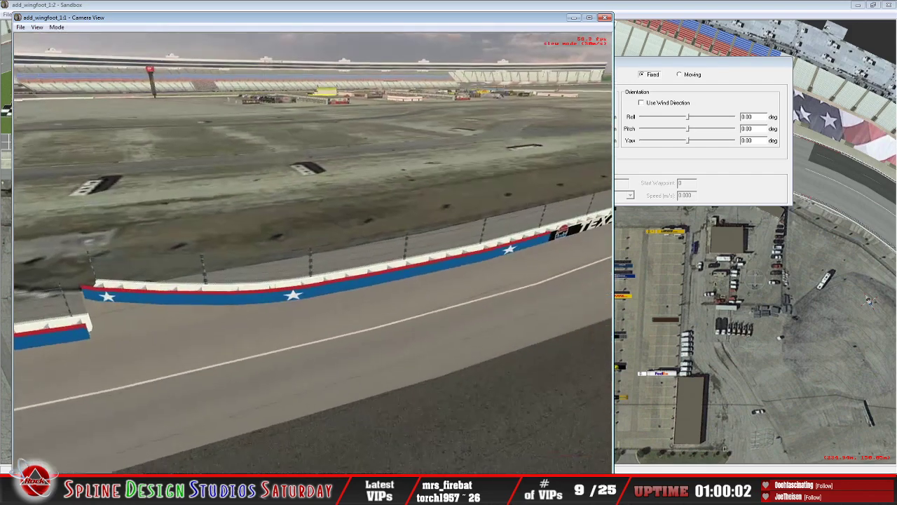
key("Down")
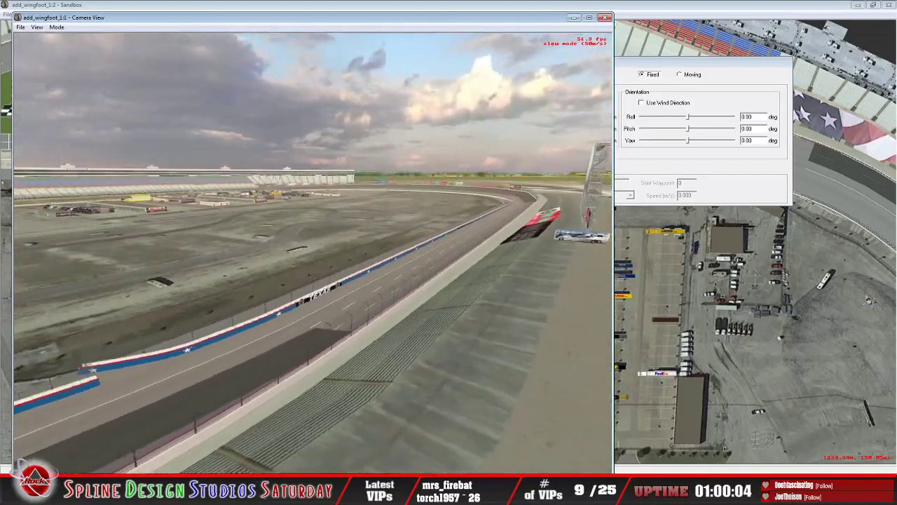
key("Left")
key("Down")
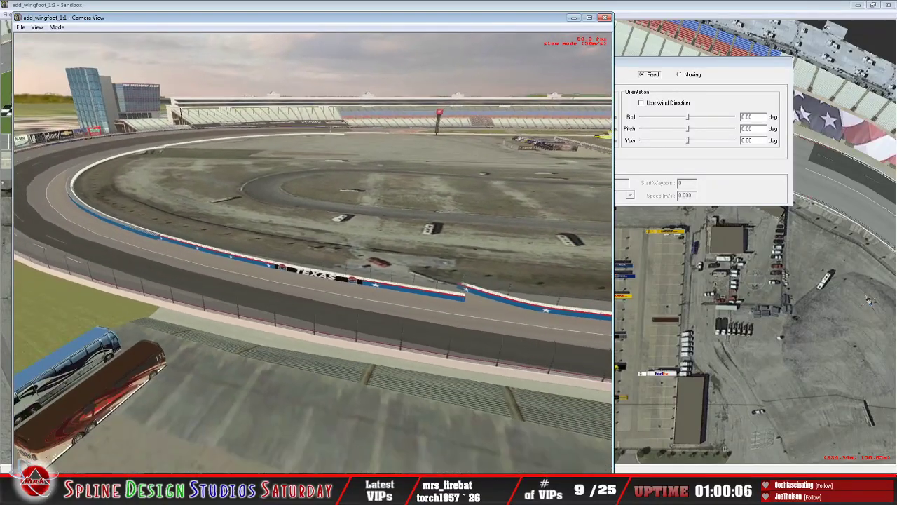
key("Down")
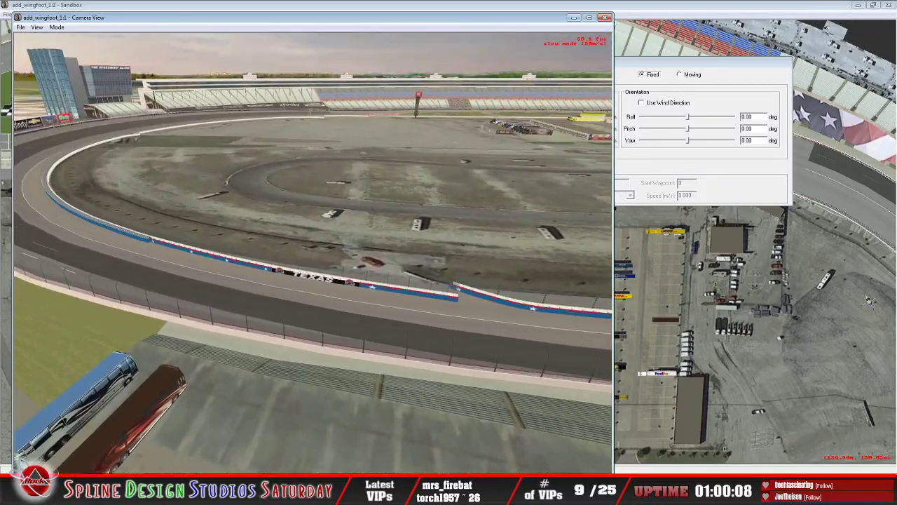
key("Escape")
Step: Restart Slew Mode and fly across the infield, past the garages and buildings, to the frontstretch pit road
left_click(56, 26)
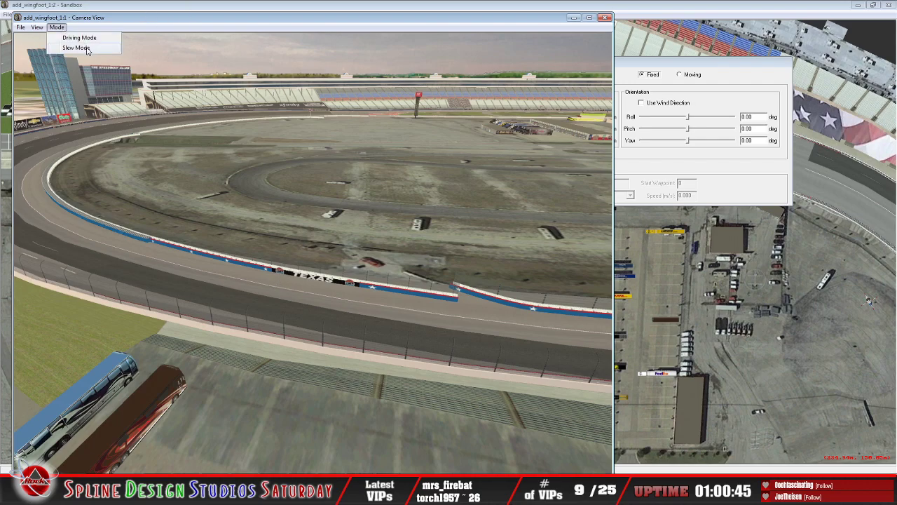
left_click(75, 47)
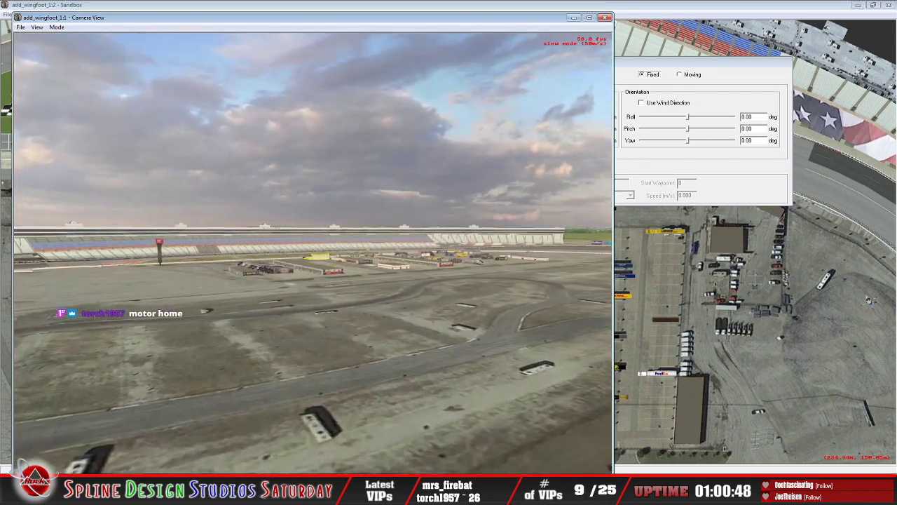
key("Up")
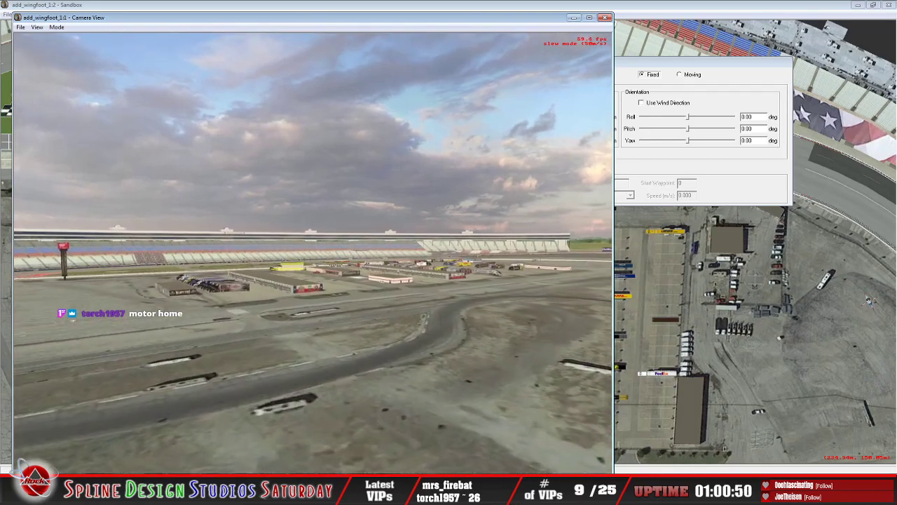
key("Up")
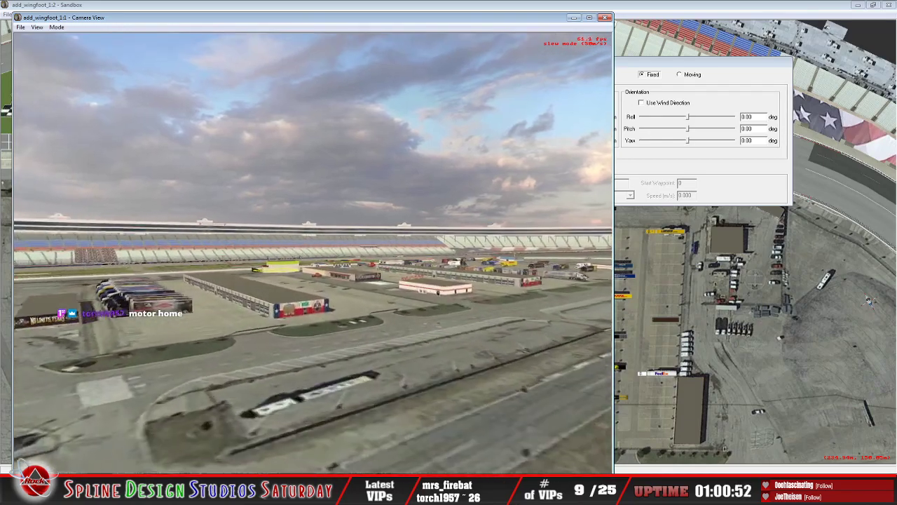
key("Up")
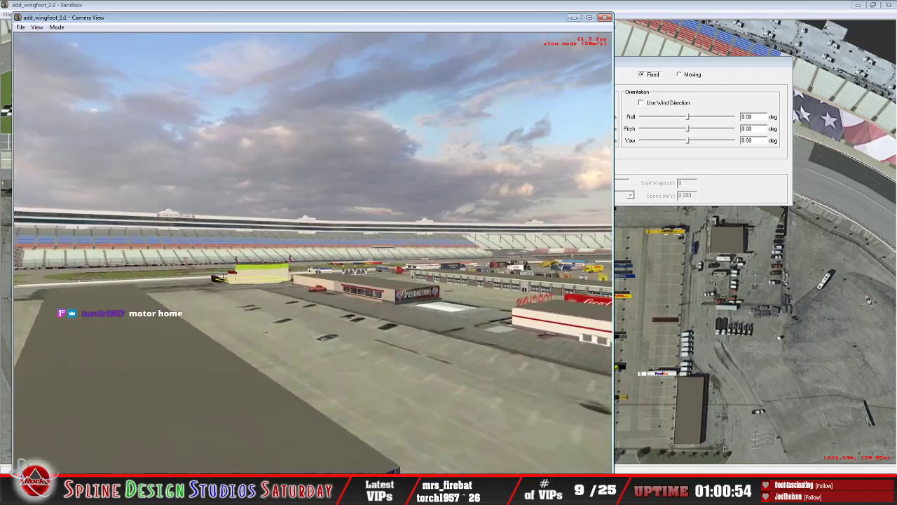
key("Up")
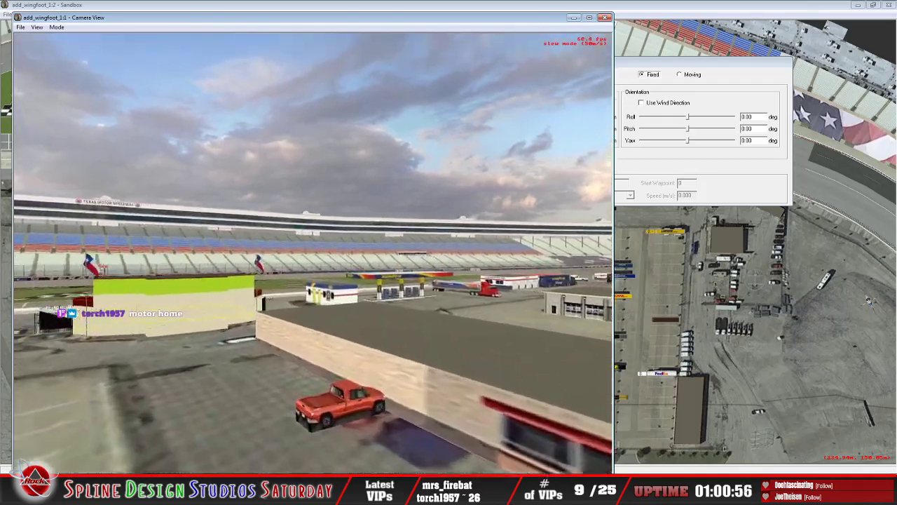
key("Up")
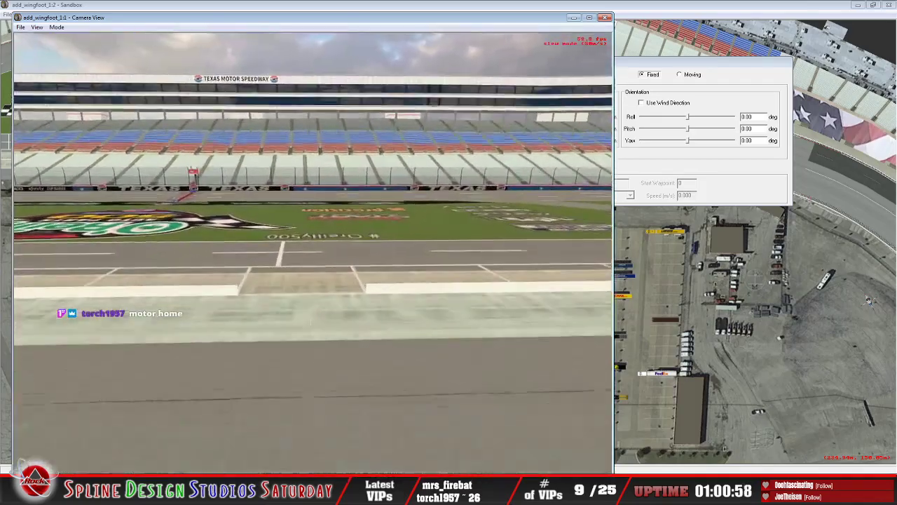
Step: Examine the pit wall, its openings and the pit stalls along the frontstretch
key("Left")
key("Right")
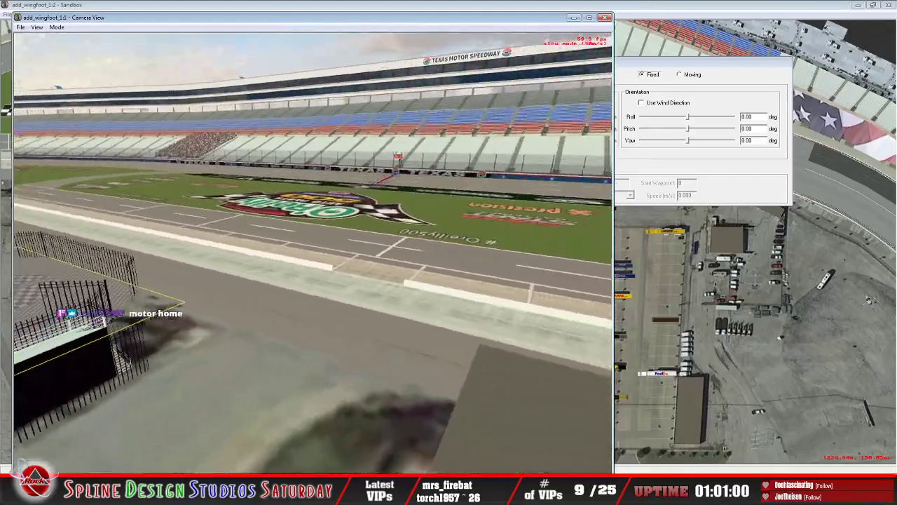
key("Up")
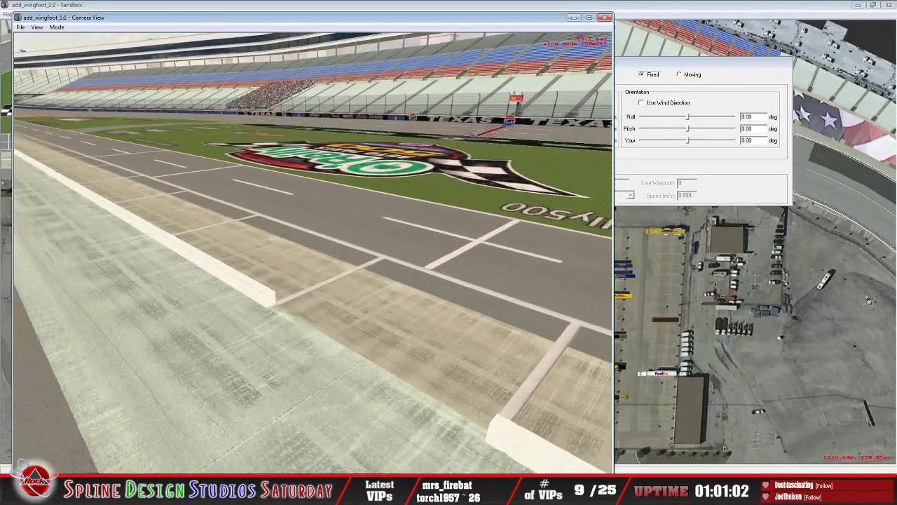
key("Right")
key("Up")
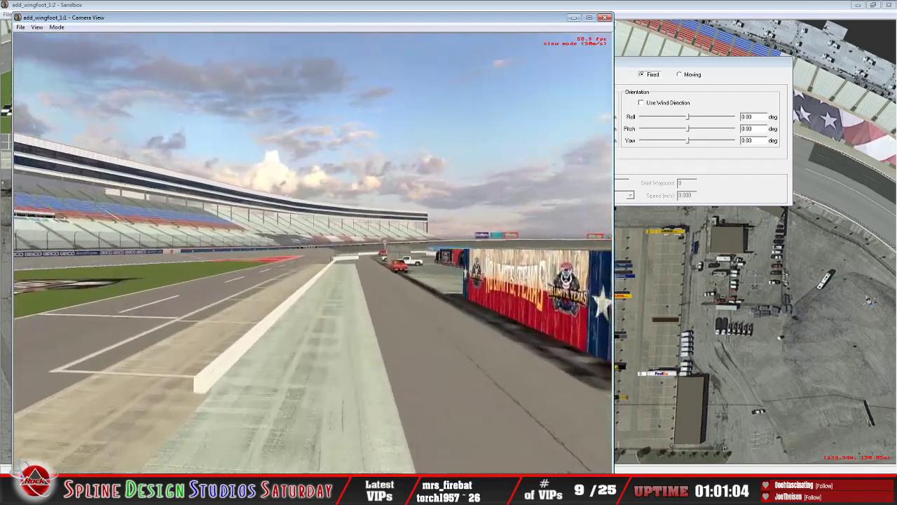
key("Left")
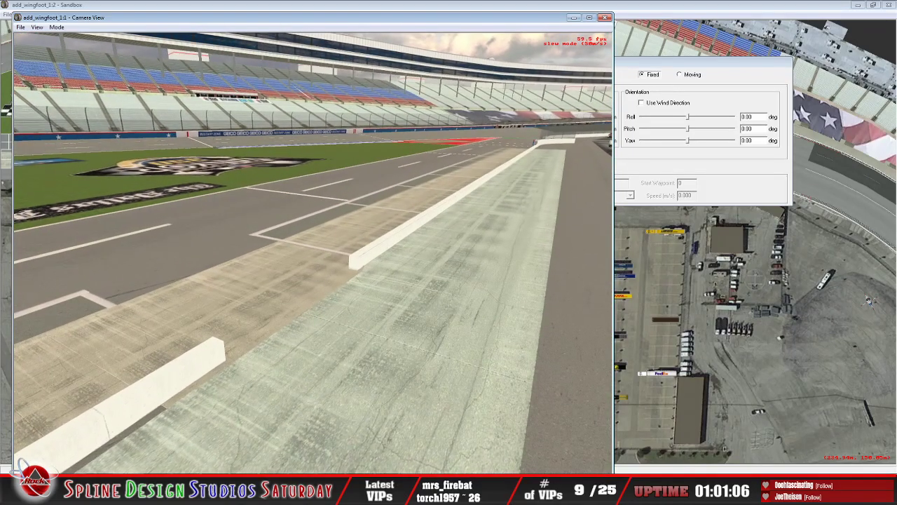
key("Escape")
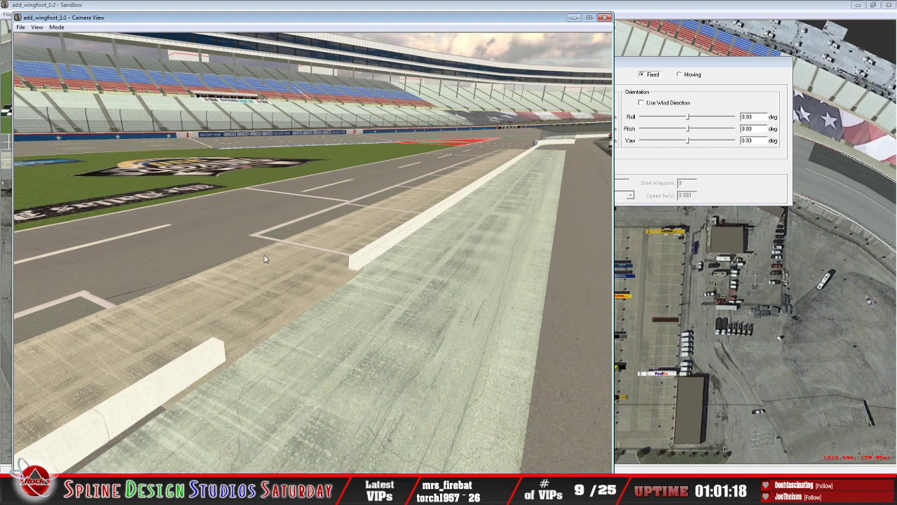
Step: Restart Slew Mode to inspect the painted pit stall lines and the end of a pit wall section up close
left_click(56, 26)
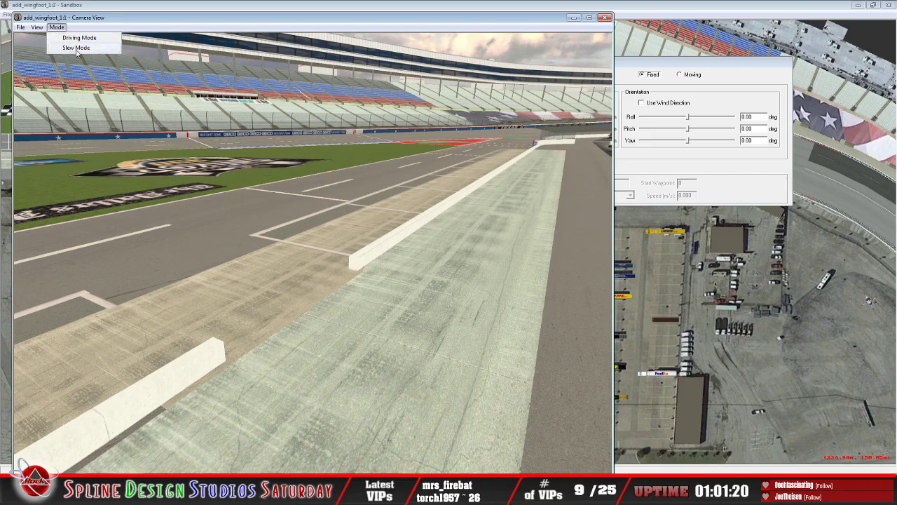
left_click(76, 48)
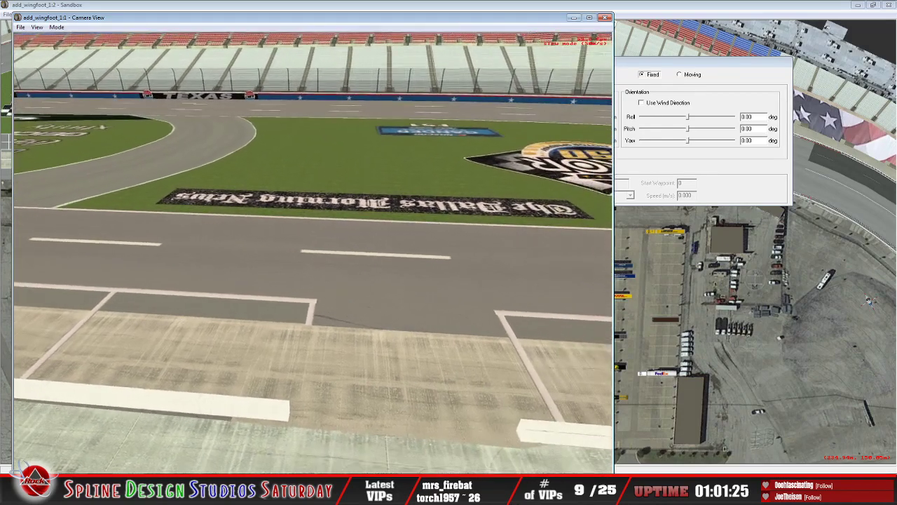
key("Up")
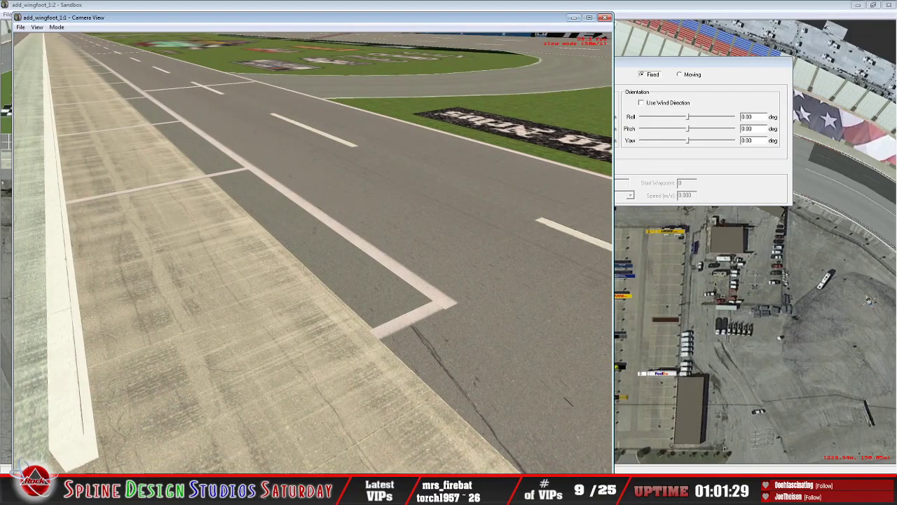
key("Escape")
Step: Return to Slew Mode and view the wall opening at the end of pit road beside the red painted O'Reilly area
left_click(56, 27)
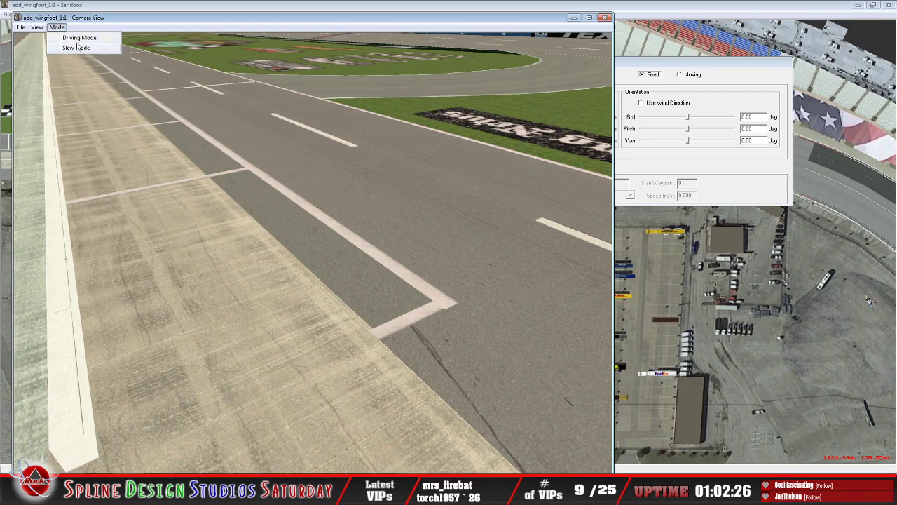
left_click(78, 46)
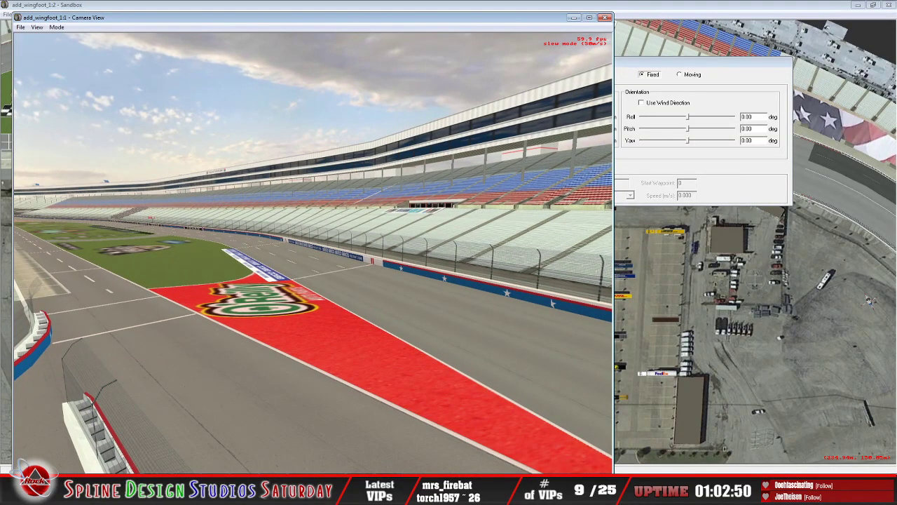
key("Down")
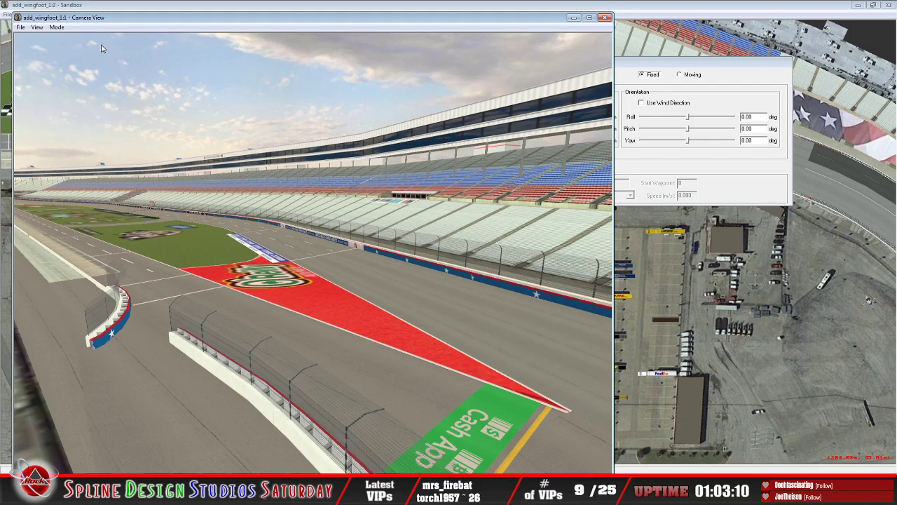
Step: Survey the pit road wall opening, the Cash App marking and the Texas-lettered inner wall around the adjoining turn from above
left_click(55, 27)
left_click(77, 48)
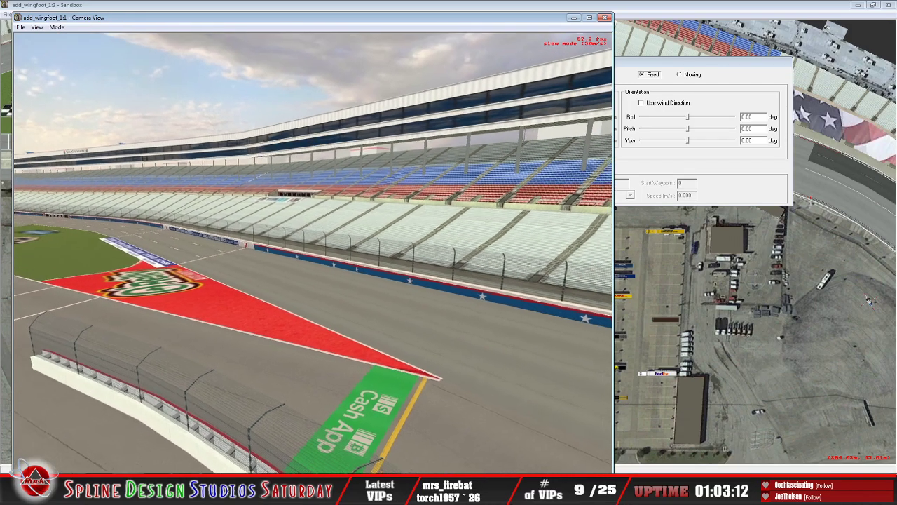
key("Down")
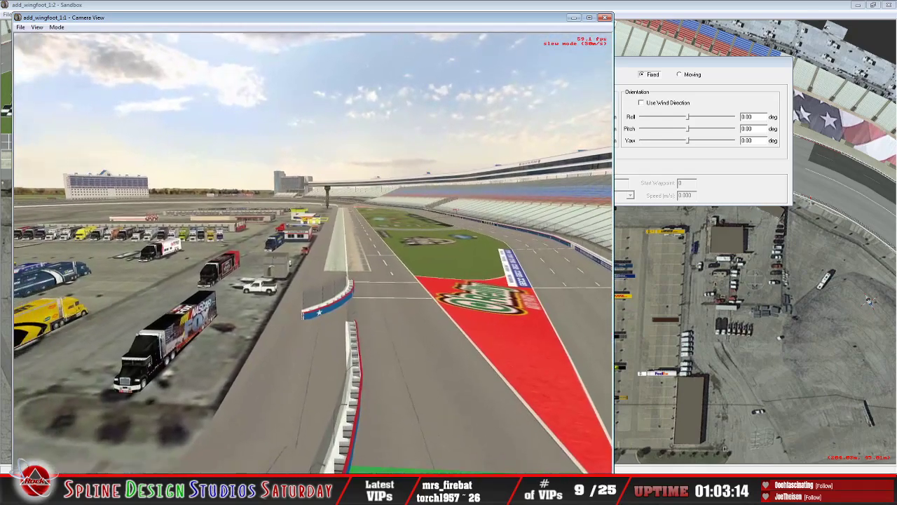
key("Down")
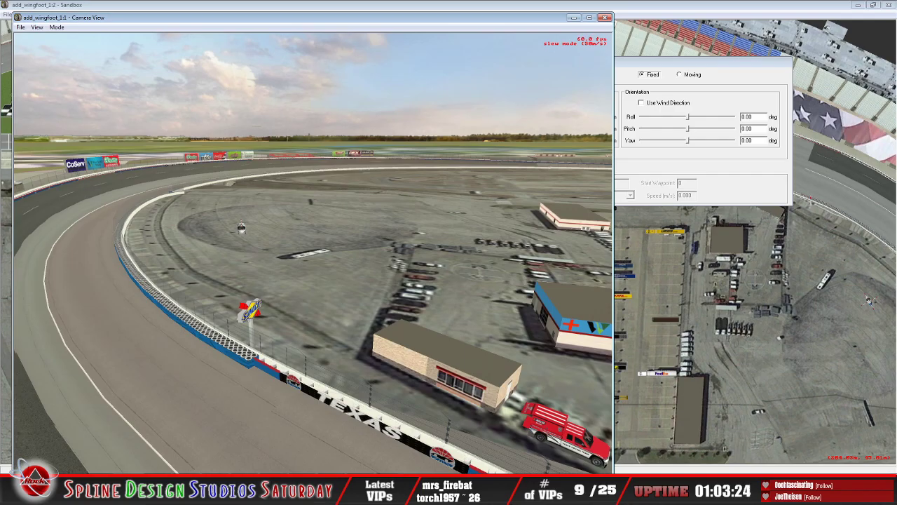
key("Right")
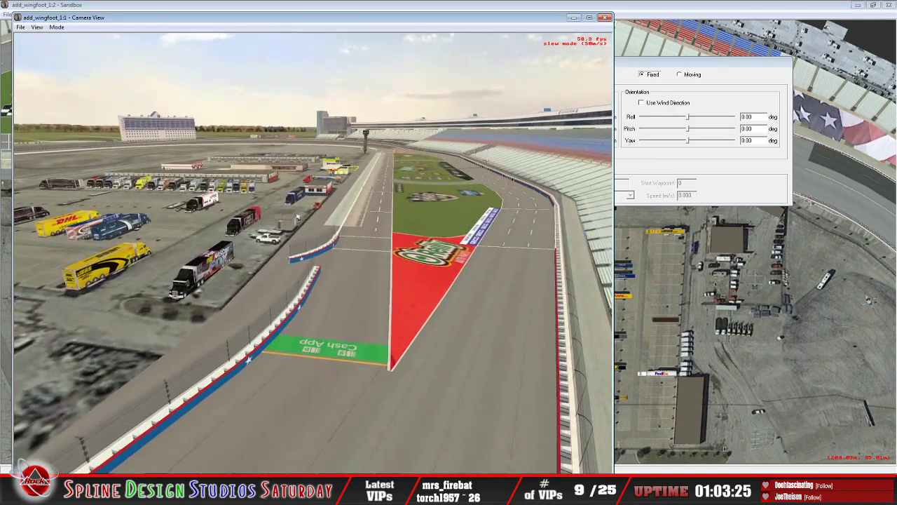
key("Up")
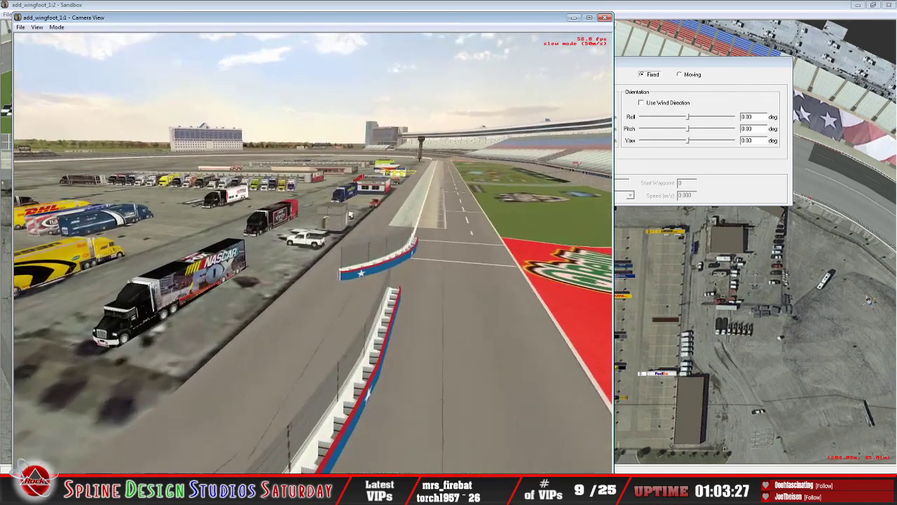
key("Down")
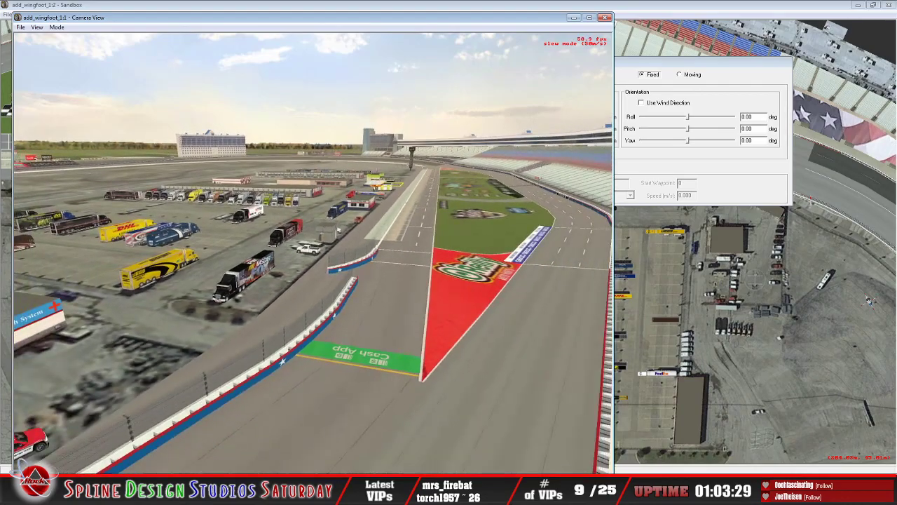
key("Left")
key("Left")
key("Up")
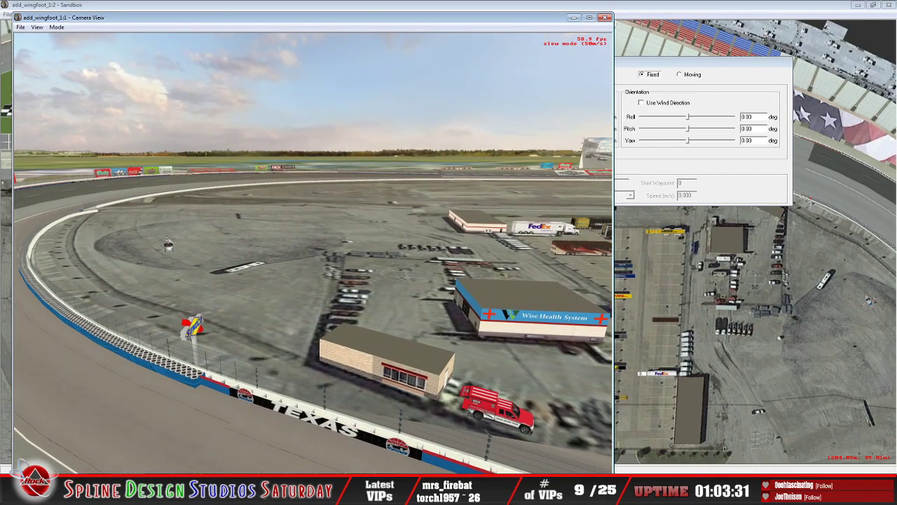
Step: Follow the inner wall past the Sunoco sign and inspect the tire barriers and wall opening opposite the CoServ billboard
key("Up")
key("Right")
key("Left")
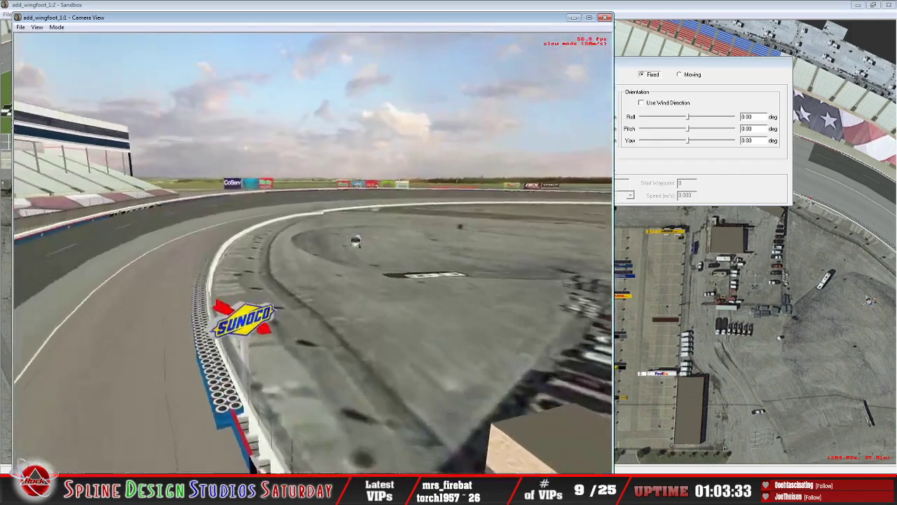
key("Up")
key("Up")
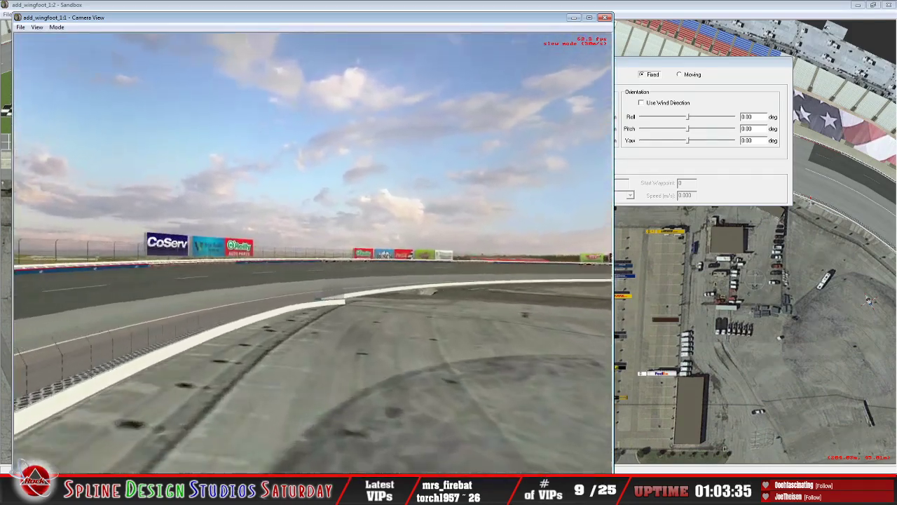
key("Up")
key("Left")
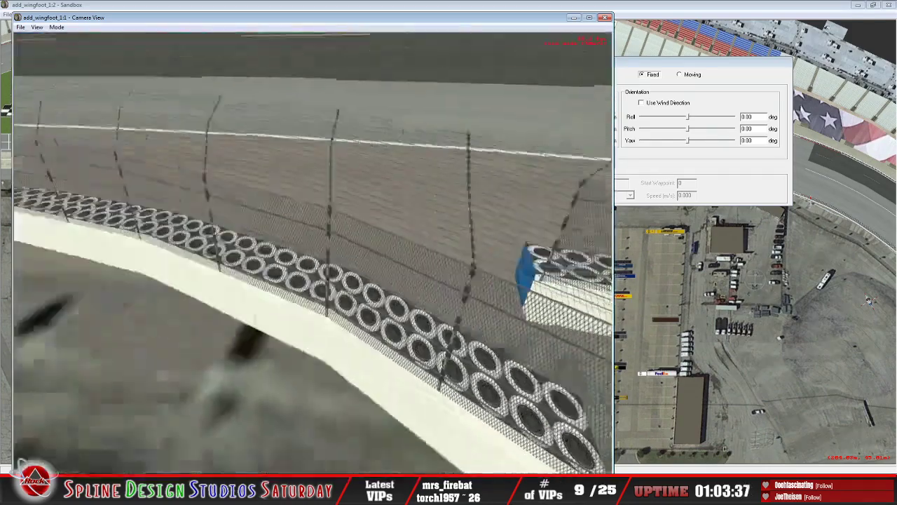
key("Down")
key("Up")
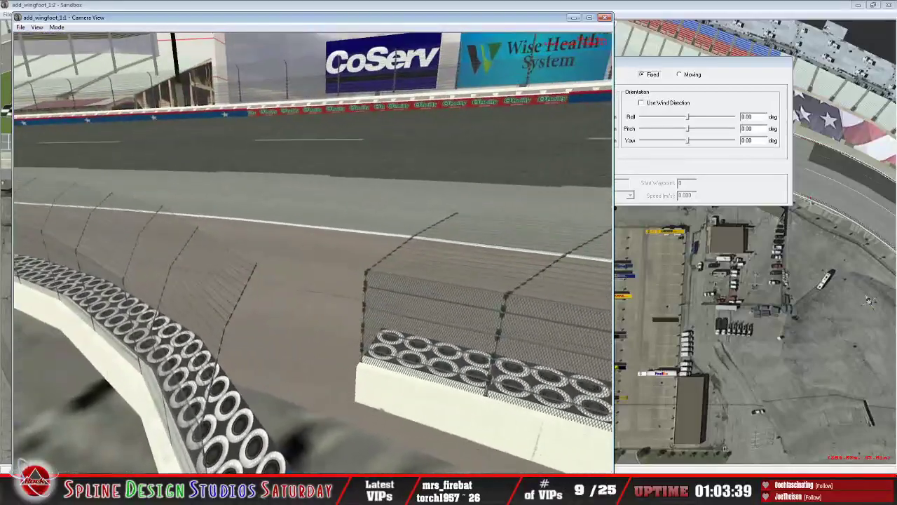
key("Down")
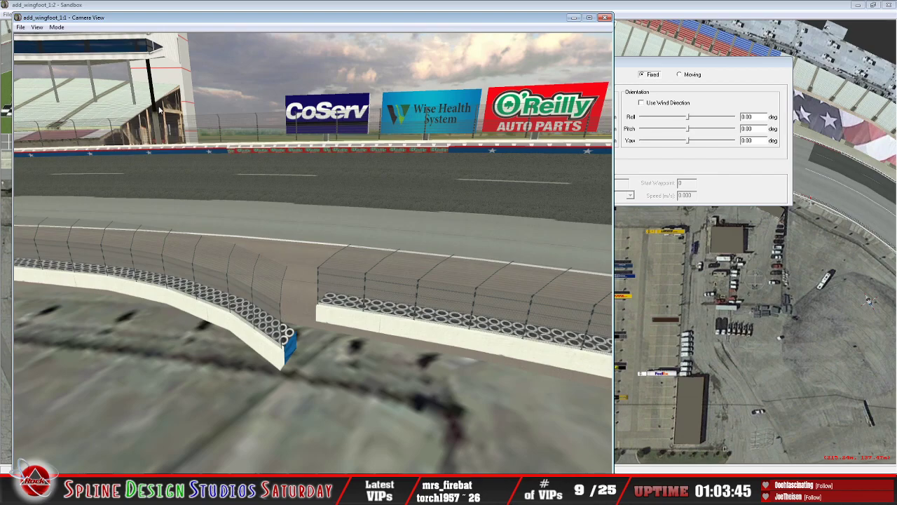
Step: Restart Slew Mode and follow the inside wall around the turn to the opening in the star-decorated backstretch wall
left_click(62, 31)
left_click(78, 47)
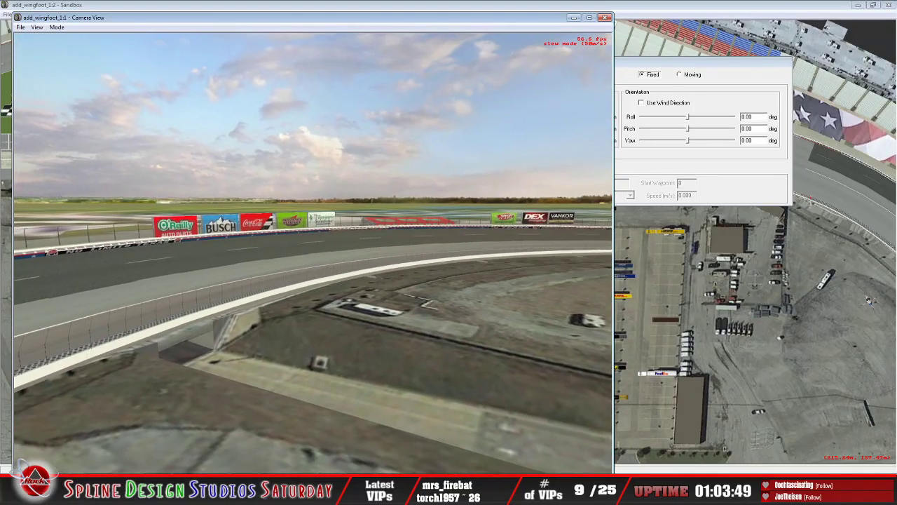
key("Up")
key("Up")
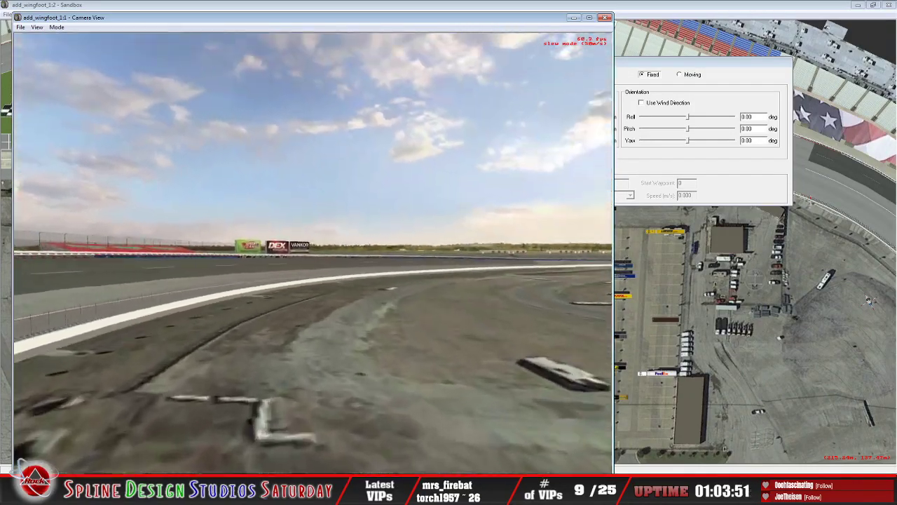
key("Up")
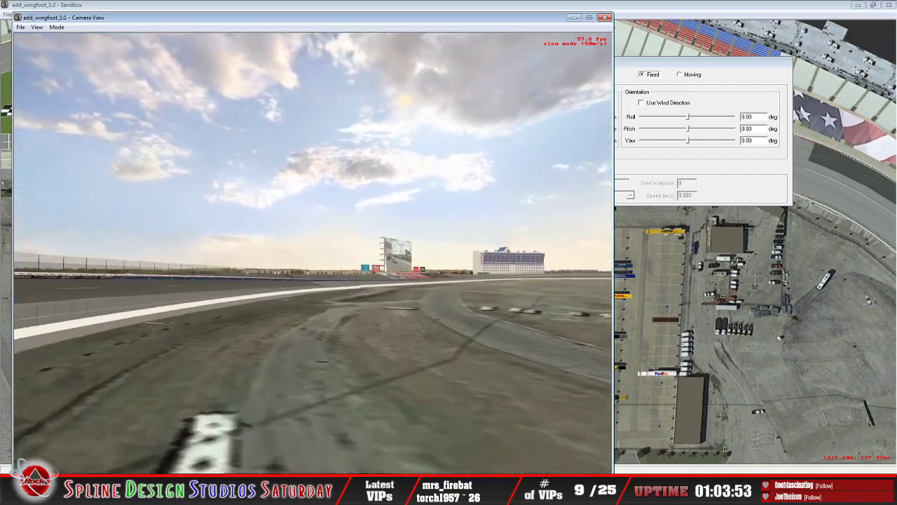
key("Up")
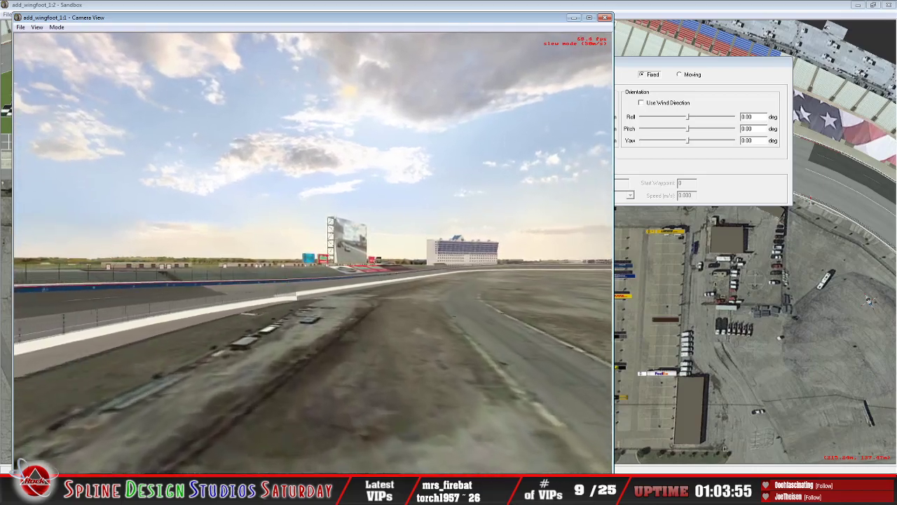
key("Up")
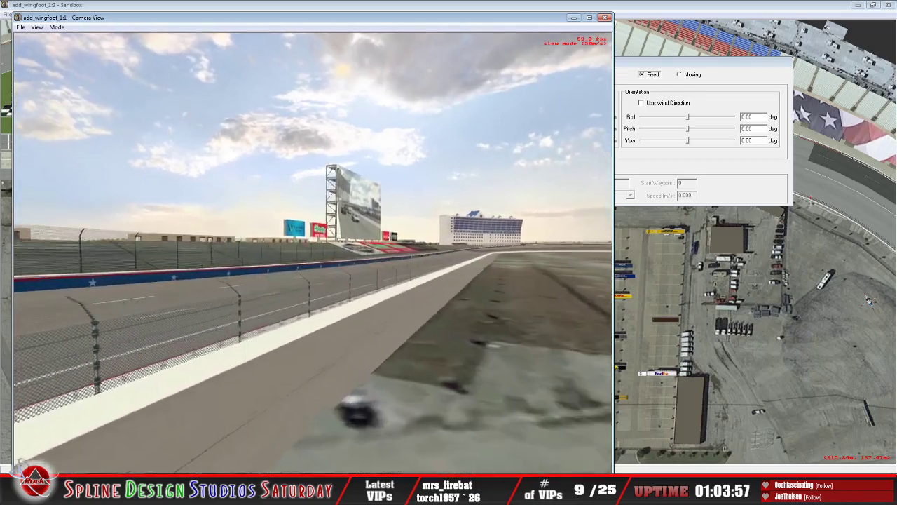
key("Left")
key("Up")
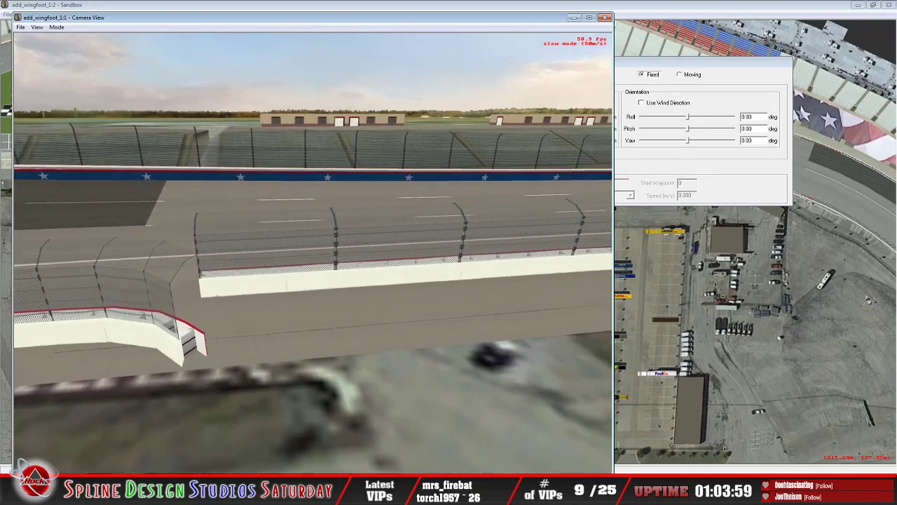
Step: Examine the backstretch inner wall opening, its fencing and the star-painted barrier end from several angles
key("Down")
key("Right")
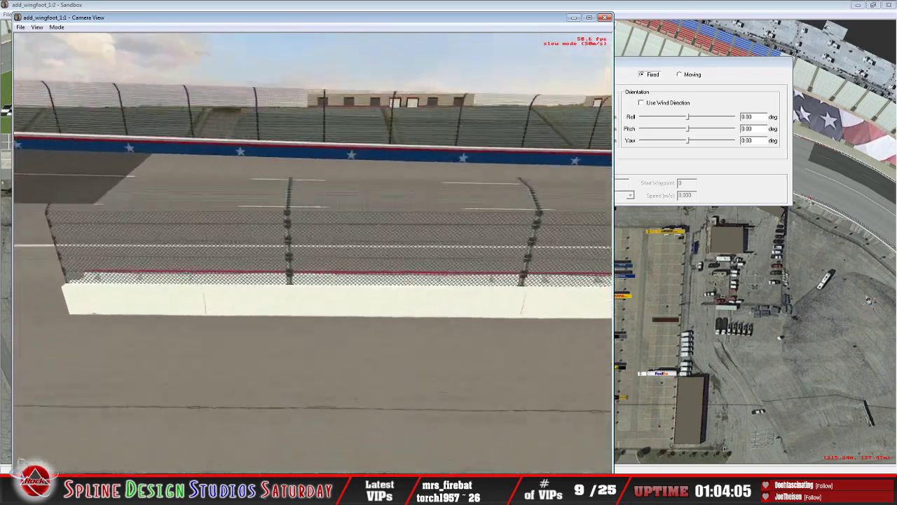
key("Left")
key("Down")
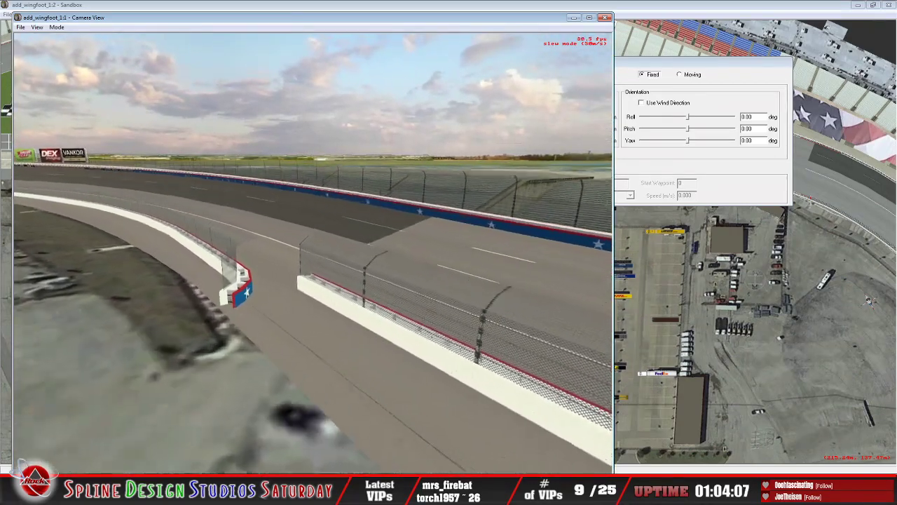
key("Up")
key("Right")
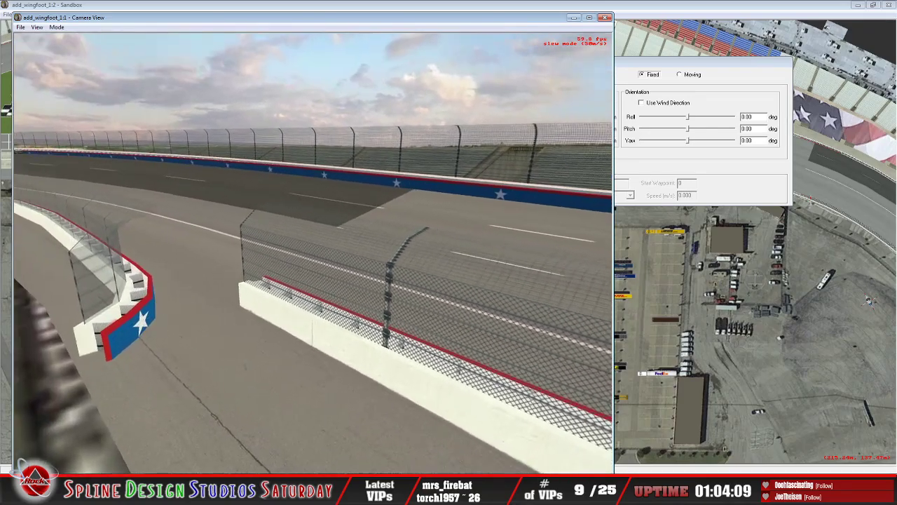
key("Left")
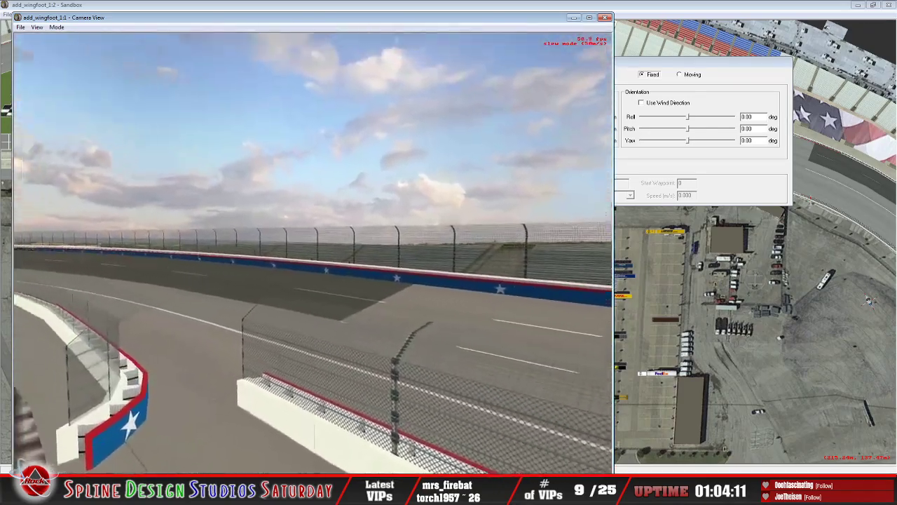
key("Right")
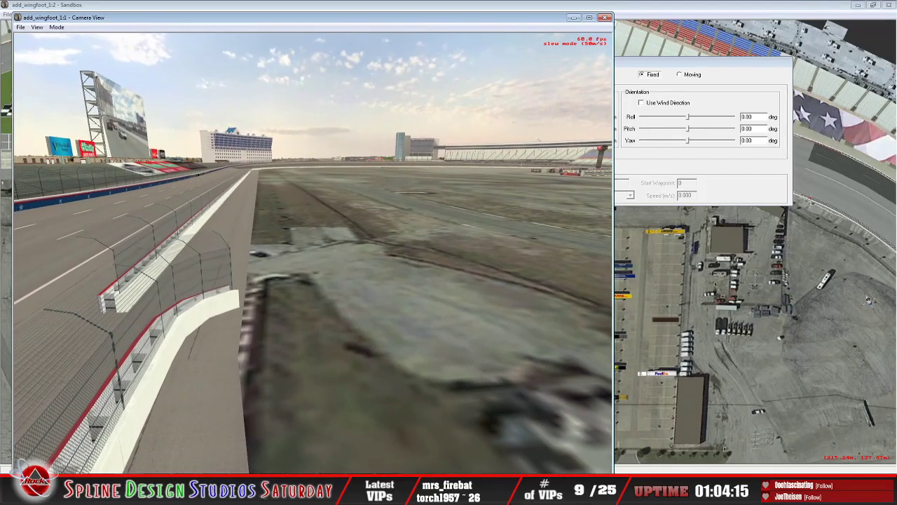
Step: Cross the infield to view the frontstretch, pit wall and red and green painted area from above, and leave Slew Mode
key("Right")
key("Right")
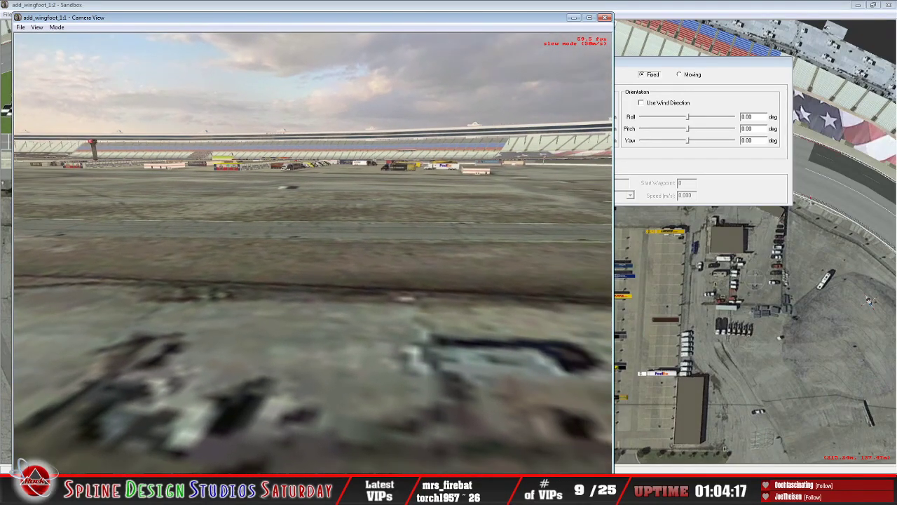
key("Right")
key("Up")
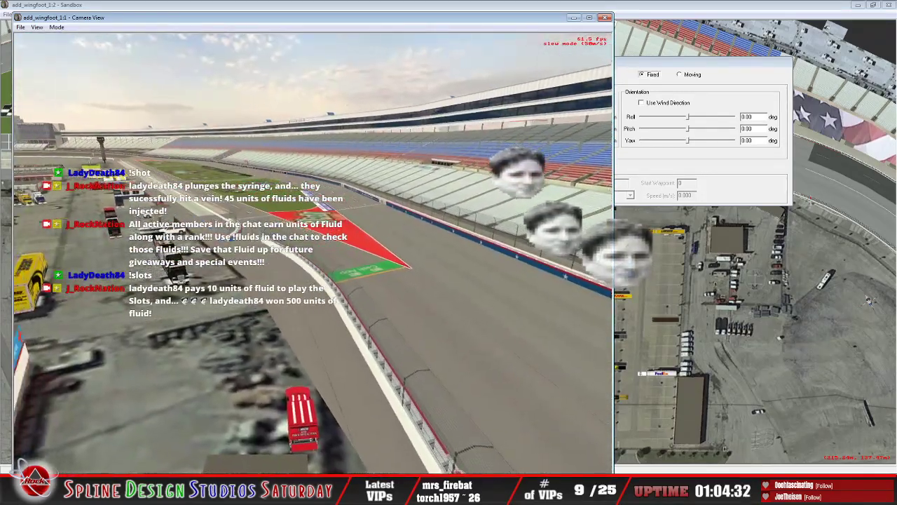
key("Escape")
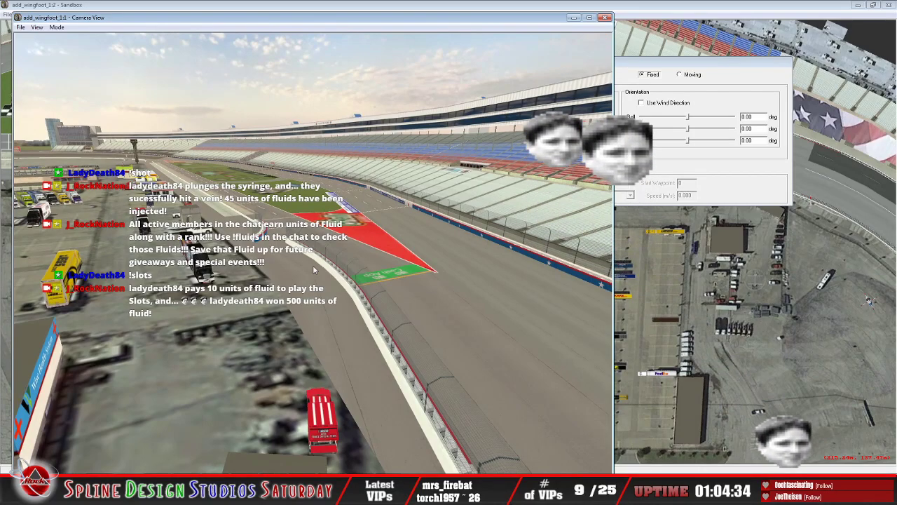
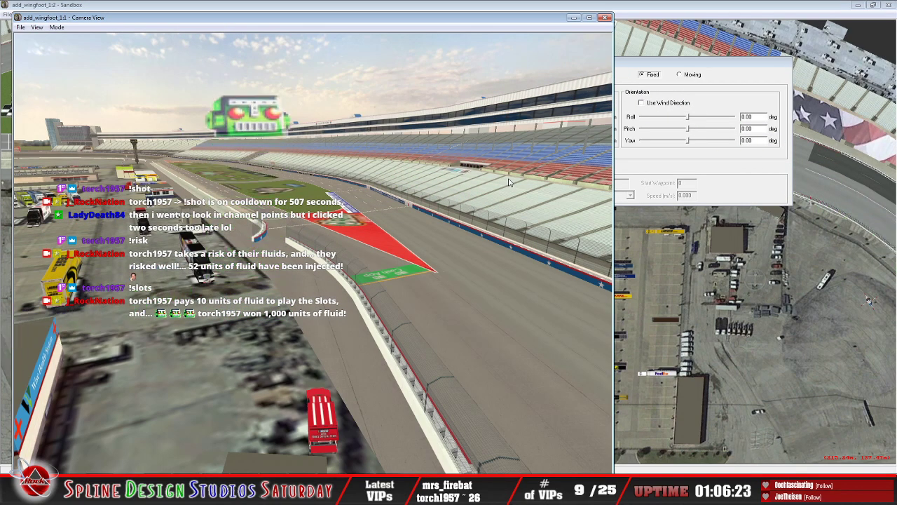
Step: Restart Slew Mode and descend over the inner frontstretch wall to the red track drying truck near the Wise Health System building
left_click(56, 27)
left_click(75, 47)
left_click_drag(312, 253, 435, 326)
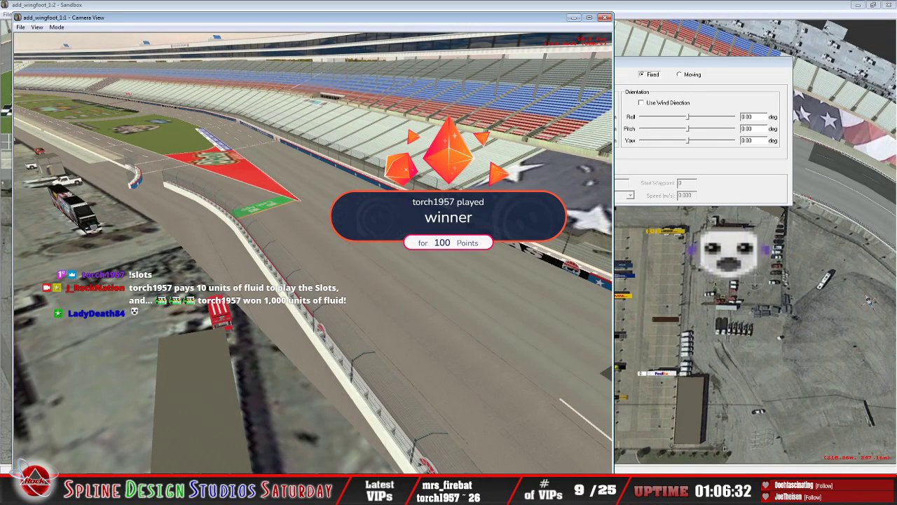
key("Up")
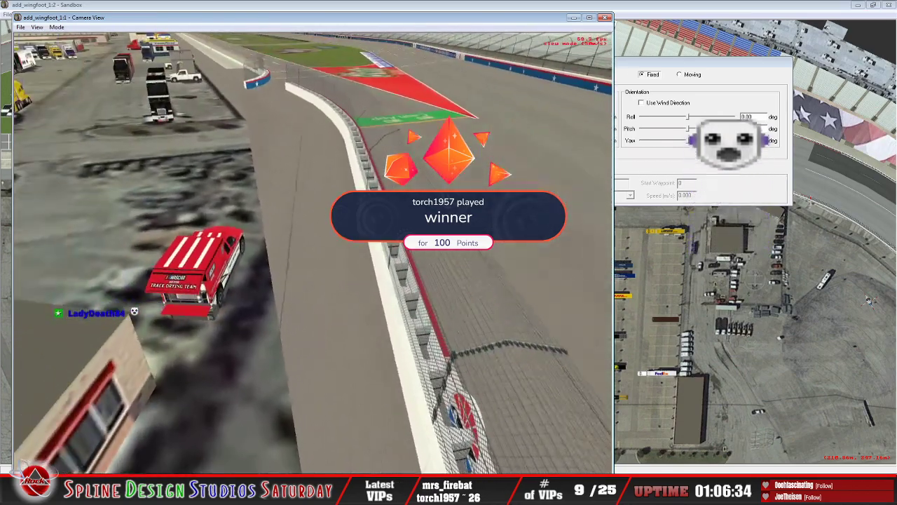
key("Up")
key("Down")
key("Up")
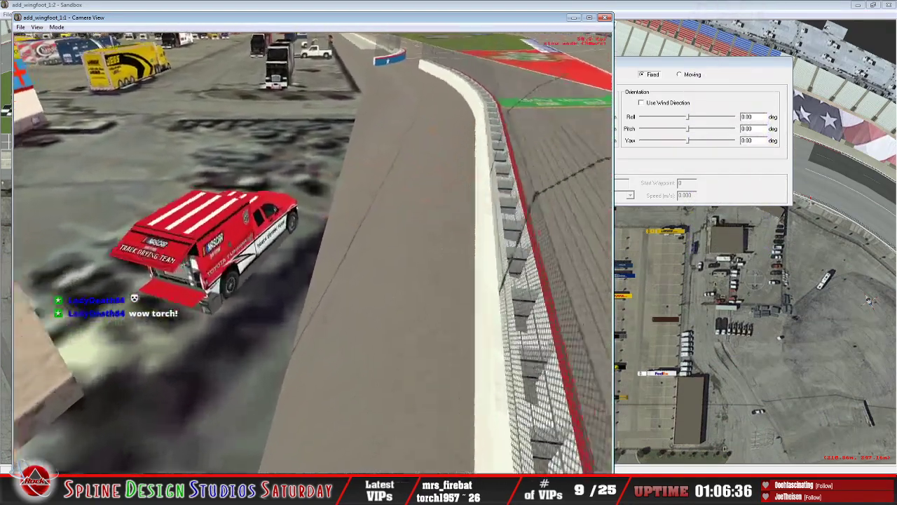
key("Down")
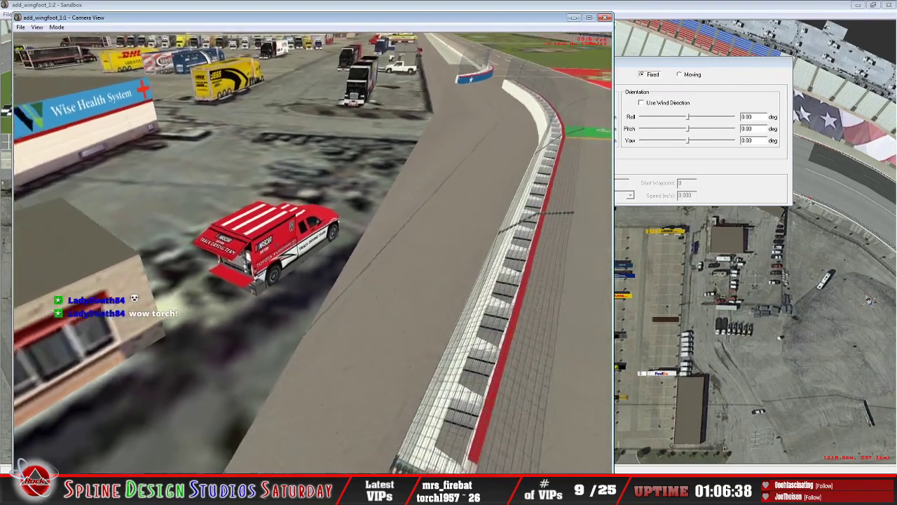
key("Up")
key("Down")
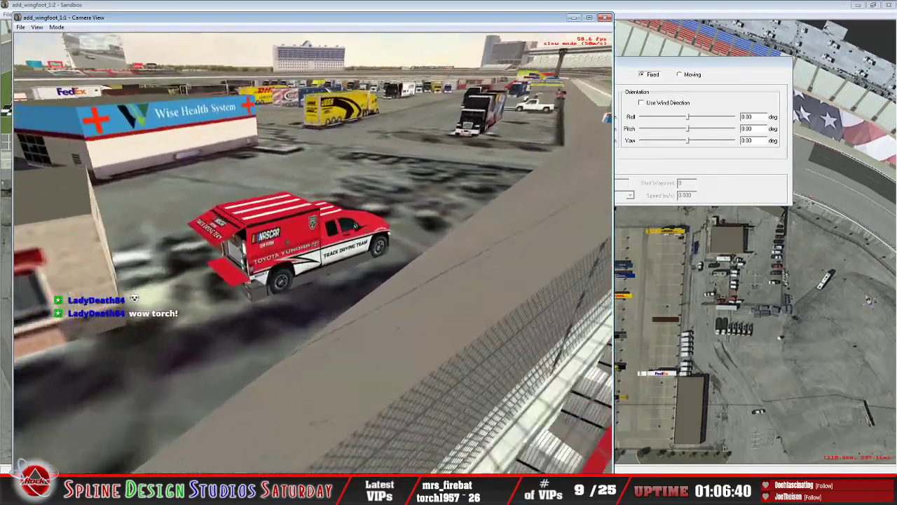
Step: Inspect the NASCAR Air Titan track drying truck's wall-facing side and open rear equipment bay from several distances
key("Up")
key("Left")
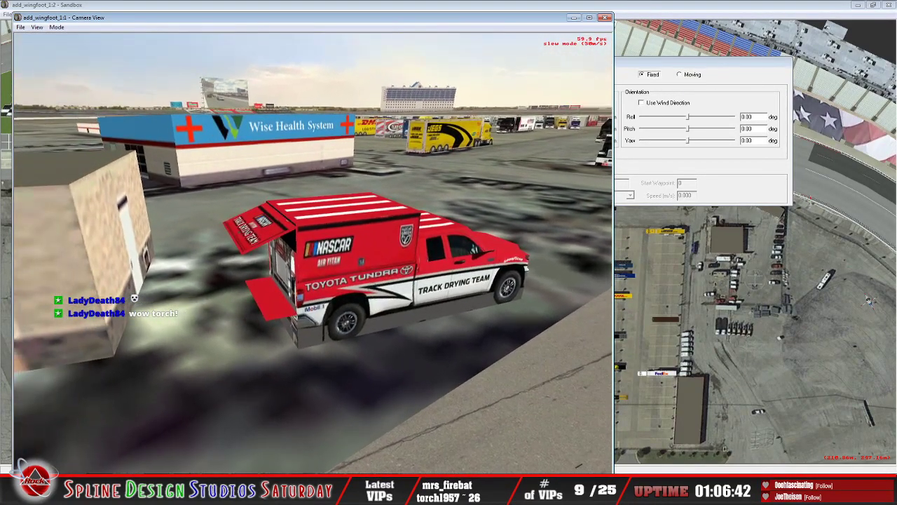
key("Right")
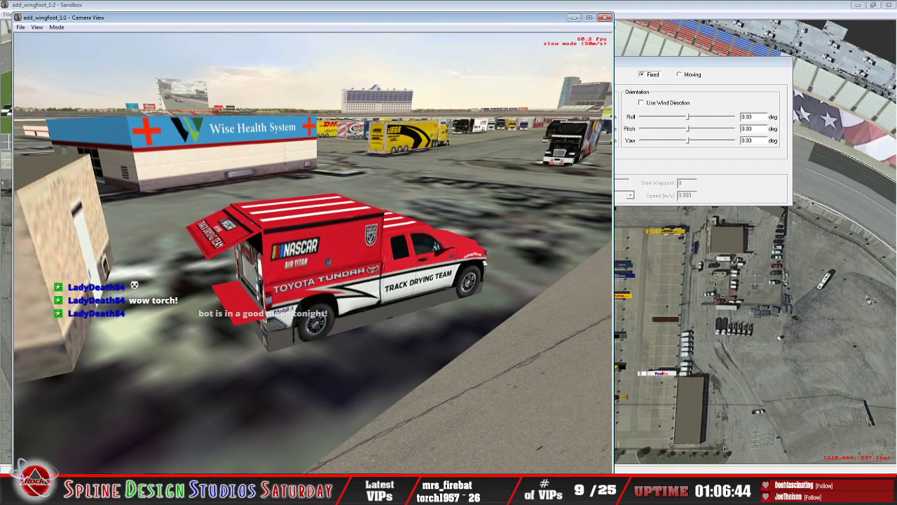
key("Down")
key("Up")
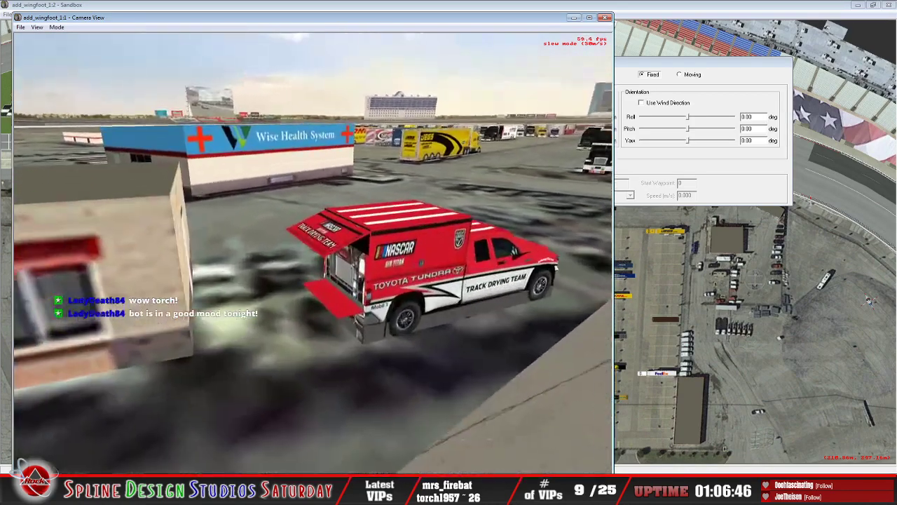
key("Up")
key("Right")
key("Down")
key("Left")
key("Up")
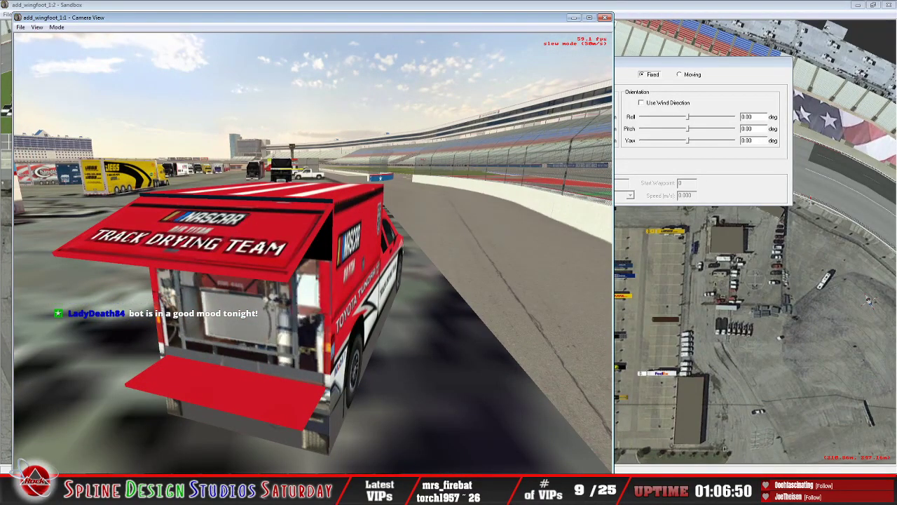
key("Down")
key("Left")
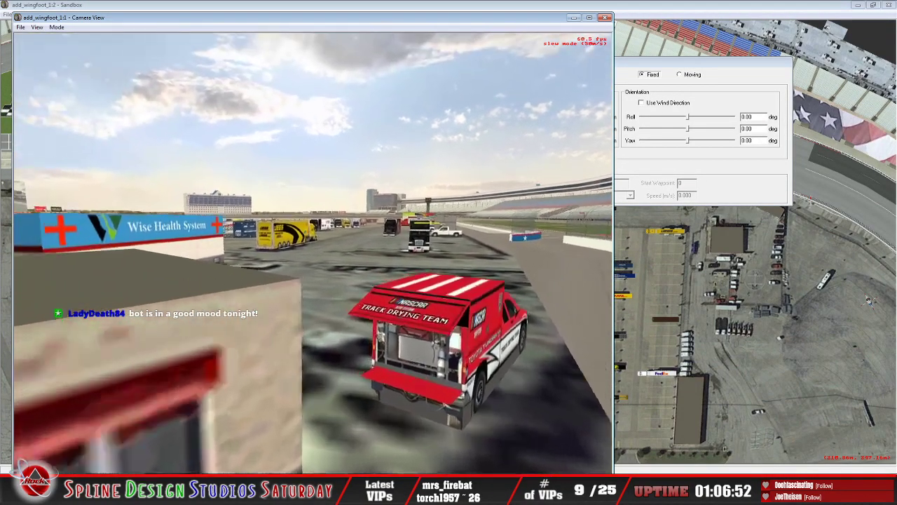
Step: Circle to the infield-facing side of the track drying truck, examine its Toyota Tundra graphics, and back out above the pit wall
key("Up")
key("Right")
key("Down")
key("Left")
key("Up")
key("Right")
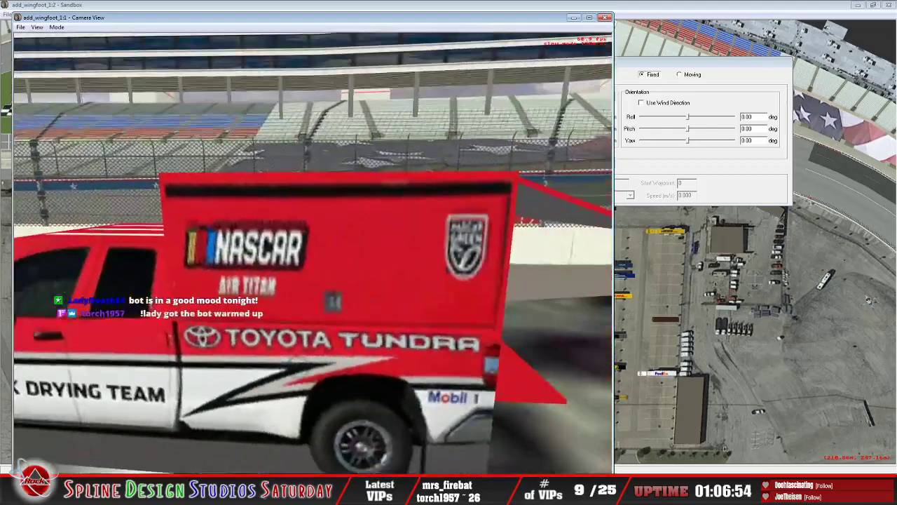
key("Down")
key("Right")
key("Up")
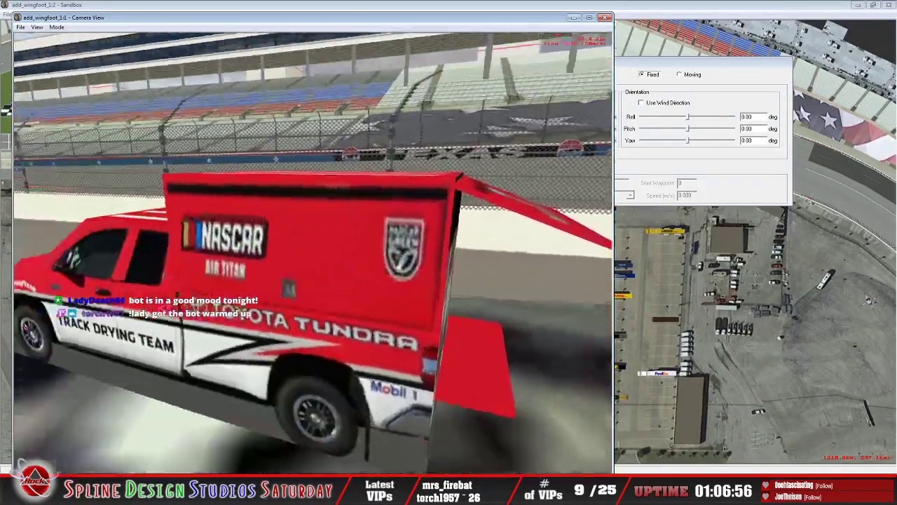
key("Down")
key("Up")
key("Right")
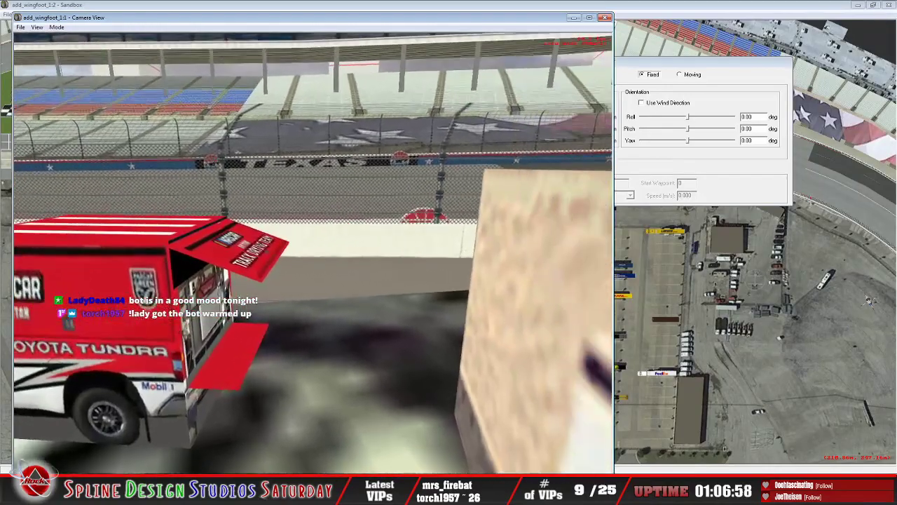
key("Left")
key("Down")
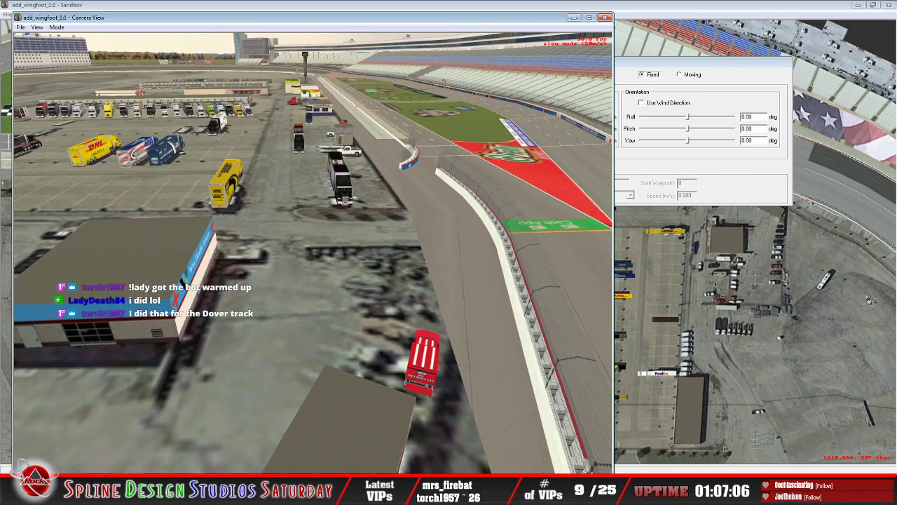
Step: Cross the infield past the Wise Health System building to the helicopter and view its nose and rotor up close
key("Left")
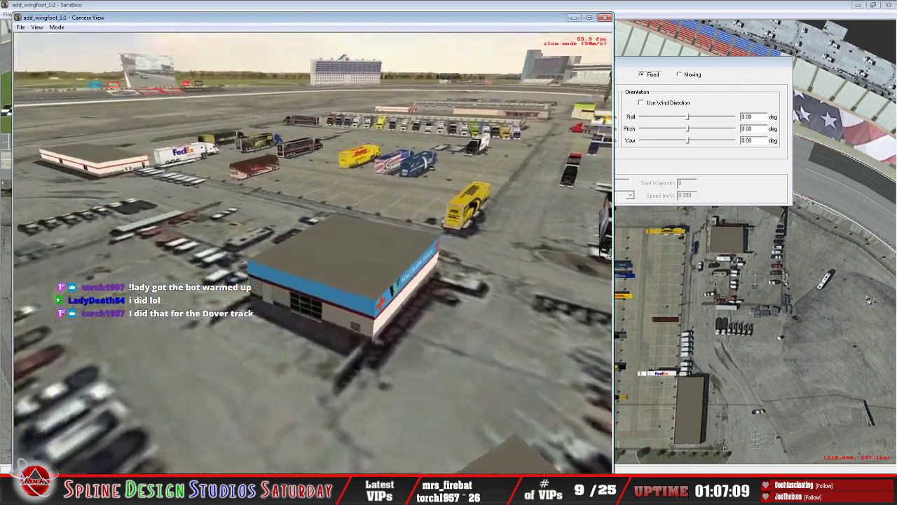
key("Down")
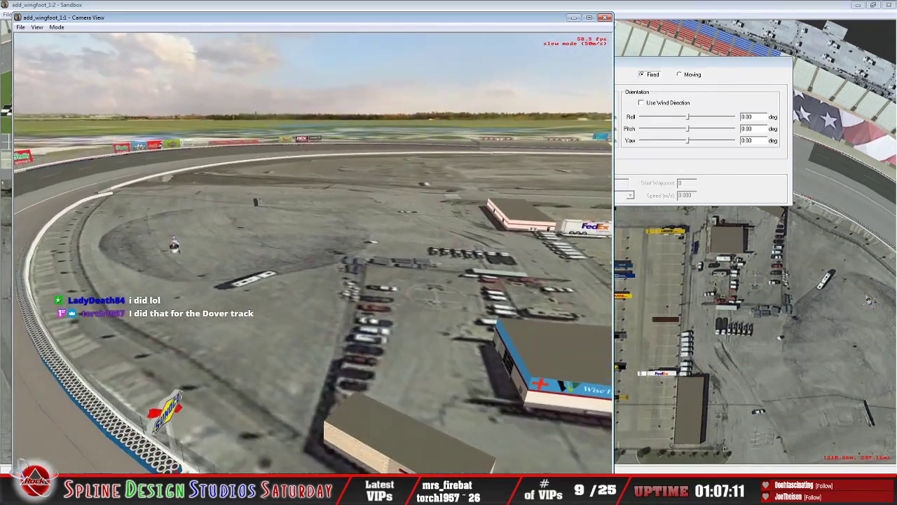
key("Left")
key("Up")
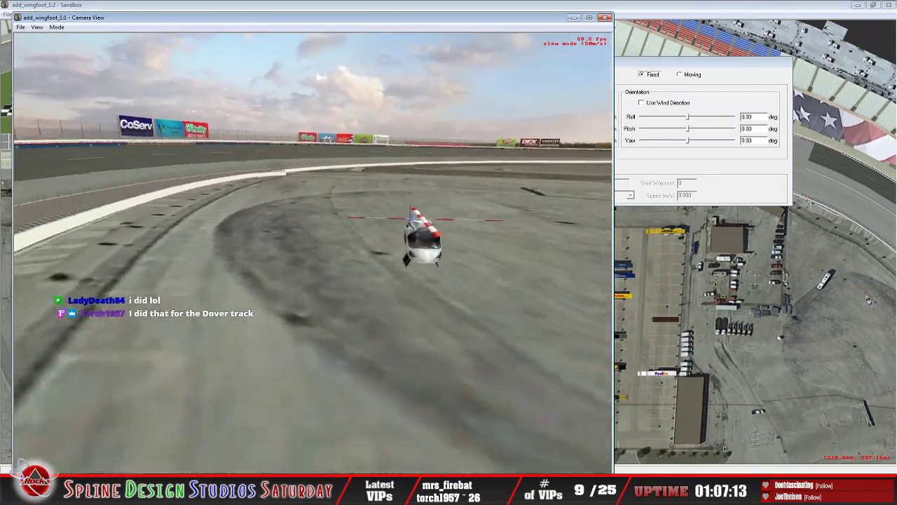
key("Right")
key("Down")
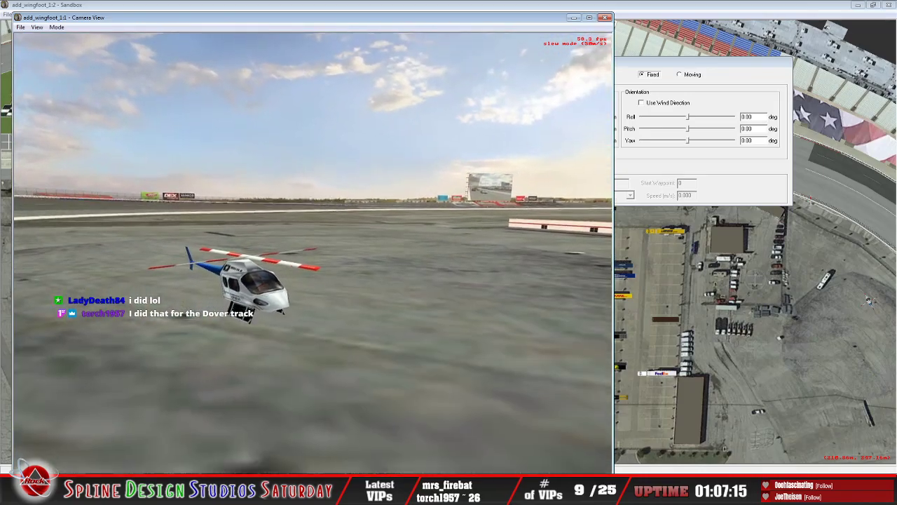
key("Up")
key("Down")
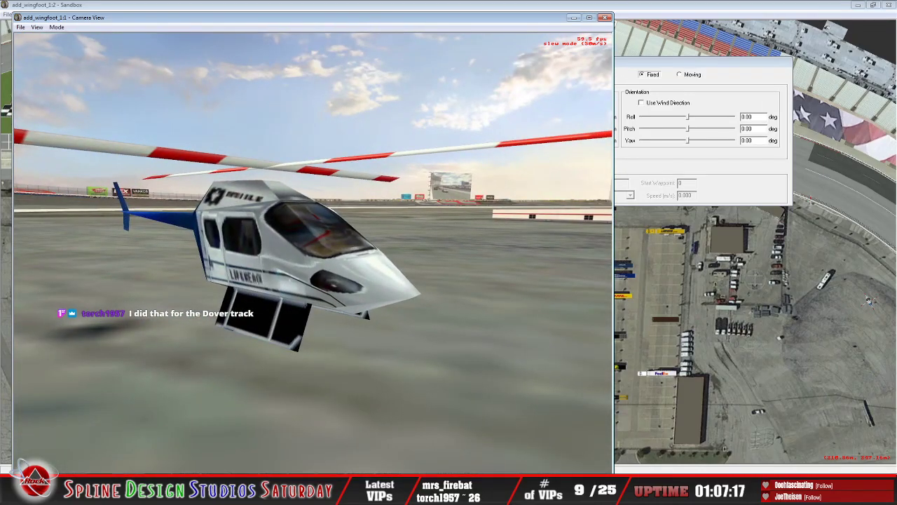
Step: Examine the helicopter's side lettering, windows and landing skids, both from a distance and up close
key("Right")
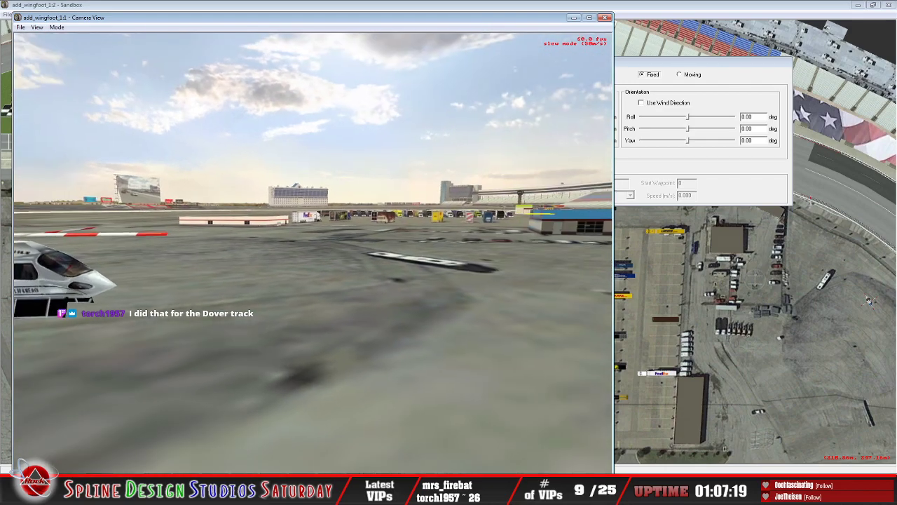
key("Down")
key("Right")
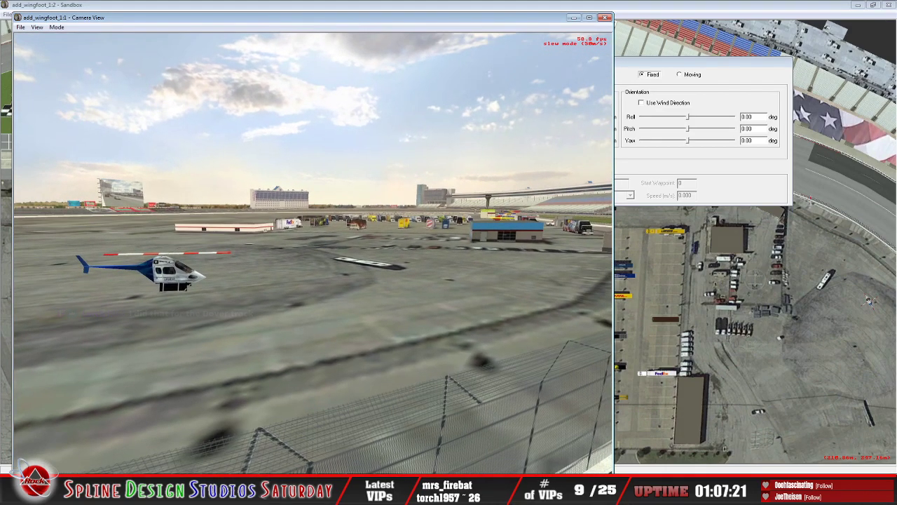
key("Left")
key("Up")
key("Up")
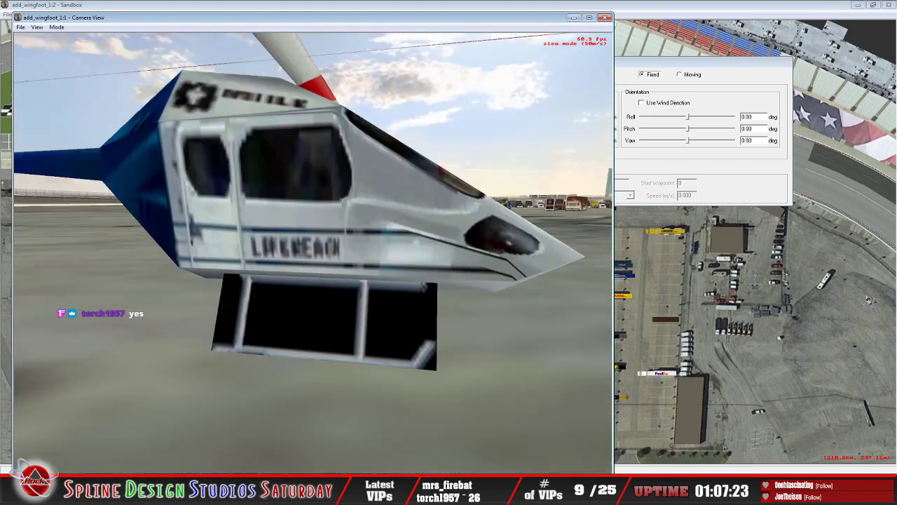
key("Down")
key("Up")
key("Up")
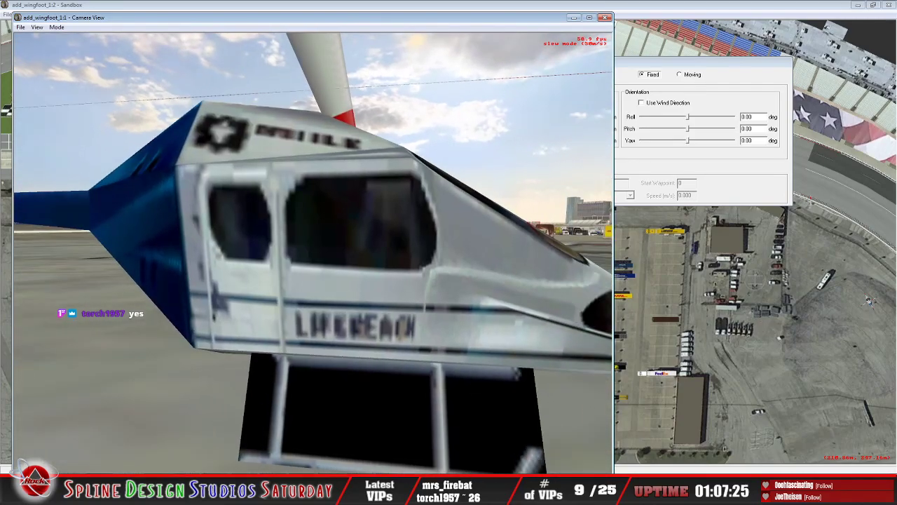
key("Down")
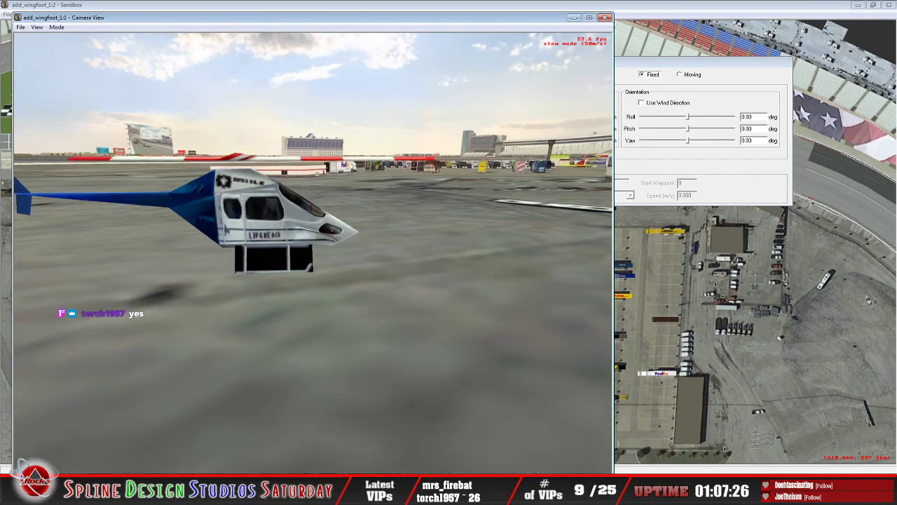
Step: Back out over the turn, view the tire barrier and grandstands, and return past the Sunoco sign to the track drying truck
key("Down")
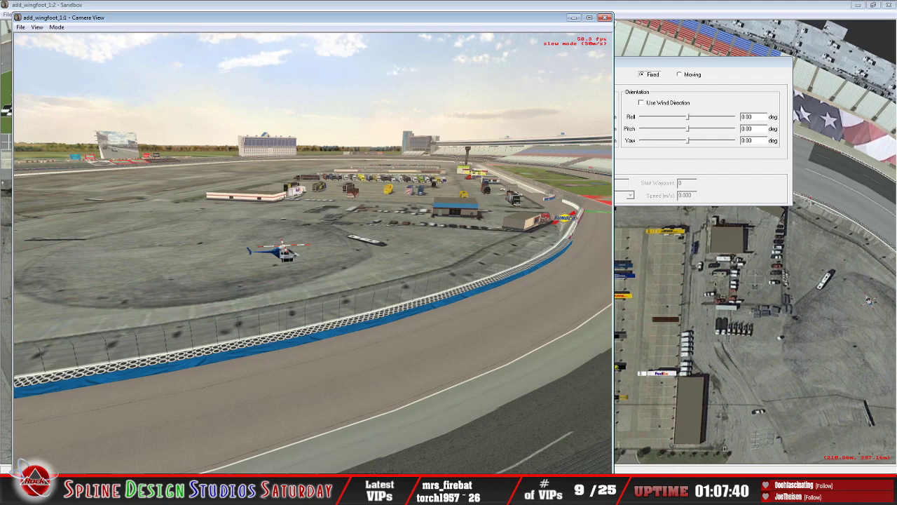
key("Right")
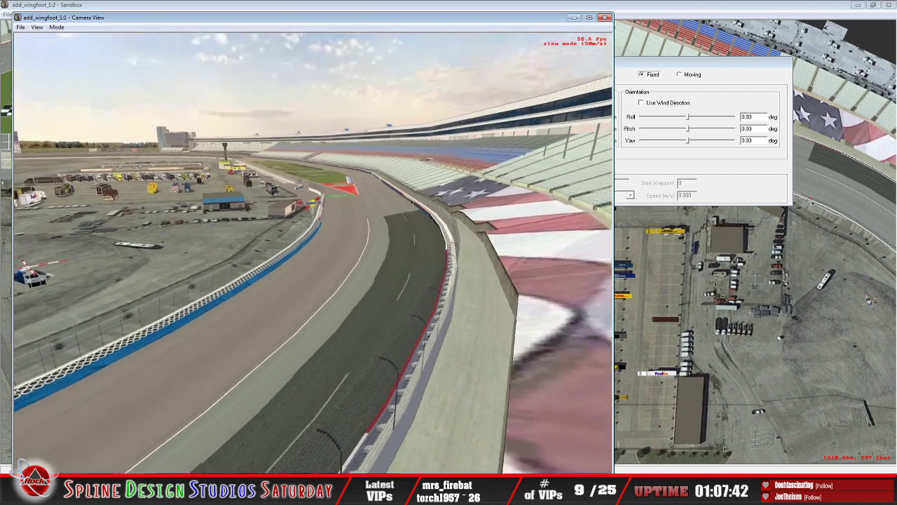
key("Up")
key("Up")
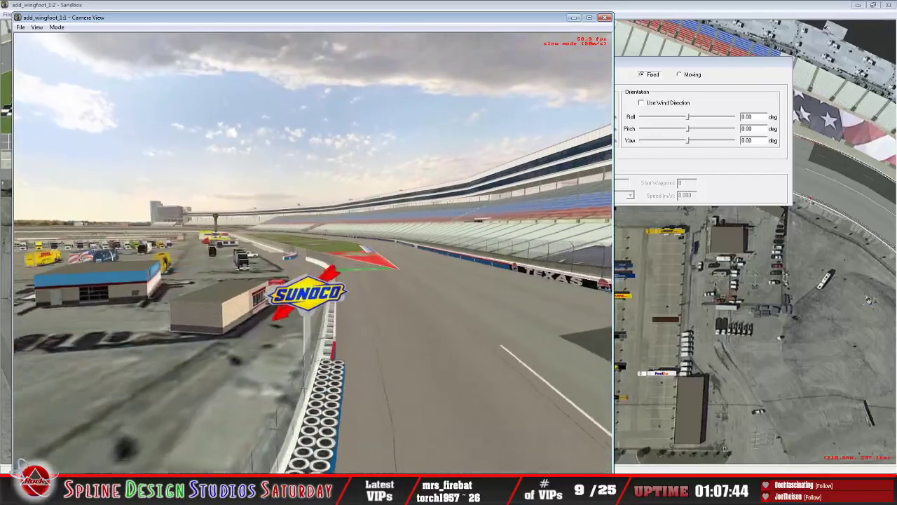
key("Left")
Step: Circle the track drying truck again to examine its cab, infield-facing side and front beside the brick building
key("Up")
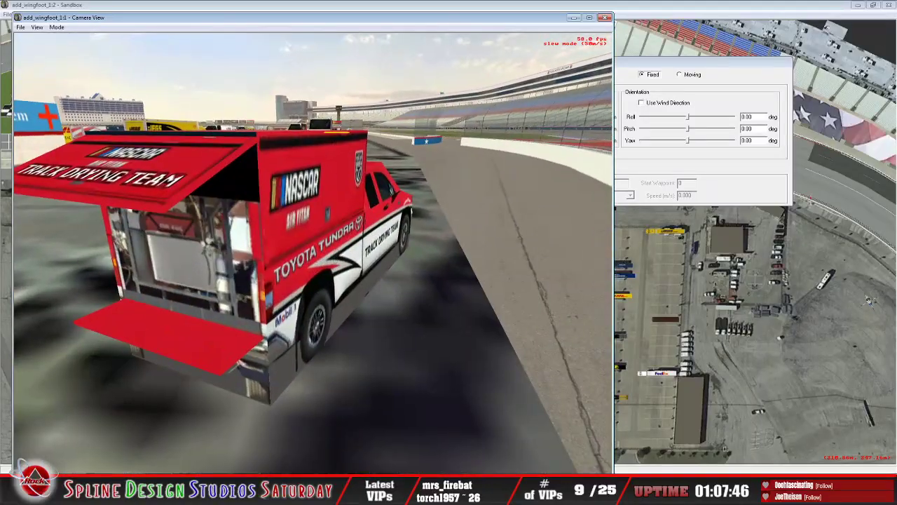
key("Left")
key("Right")
key("Up")
key("Left")
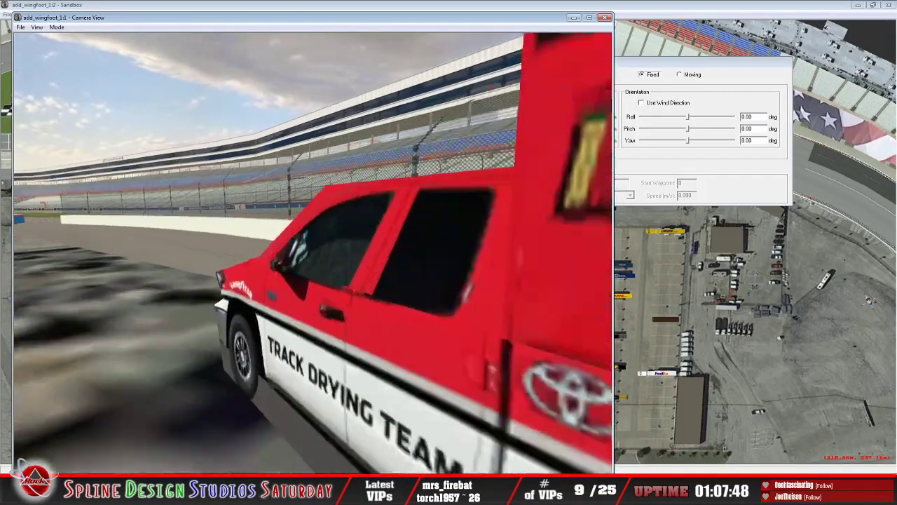
key("Down")
key("Right")
key("Down")
key("Left")
key("Up")
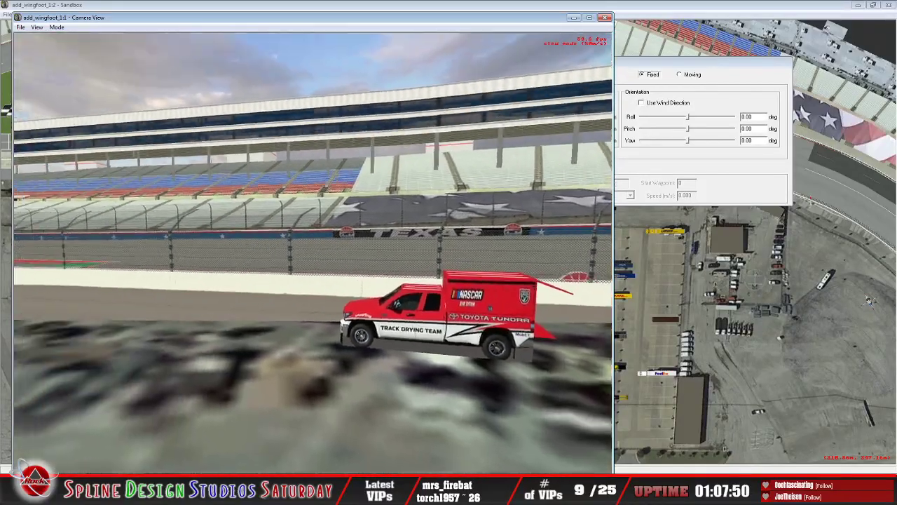
key("Right")
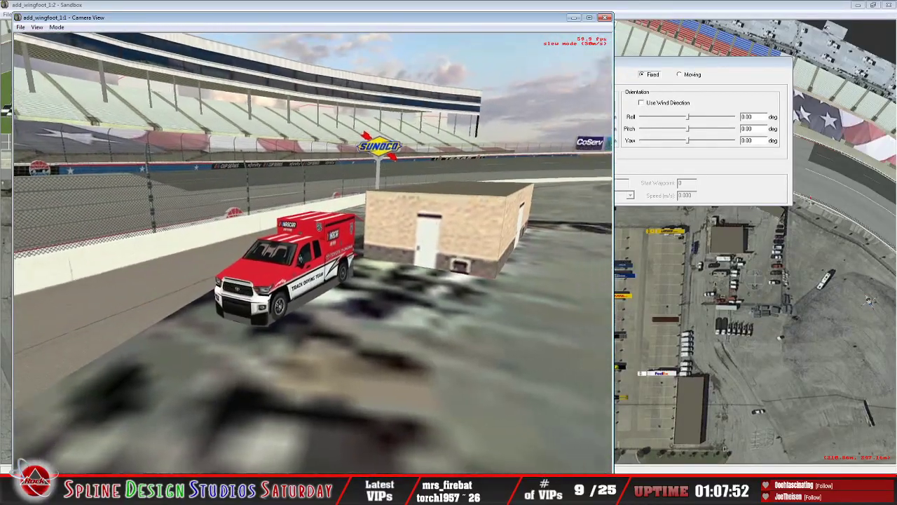
Step: Back away from the track drying truck past the Wise Health System building and follow the pit entry wall to the O'Reilly Auto Parts logo
key("Down")
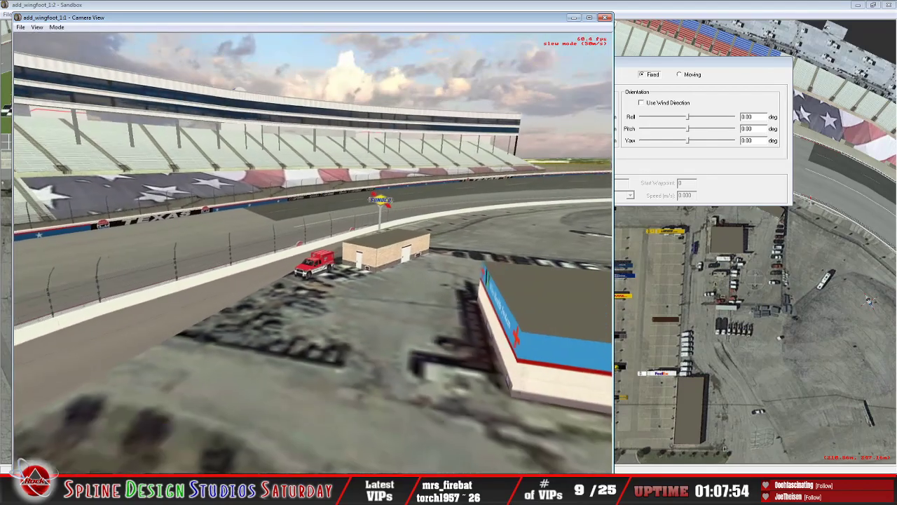
key("Down")
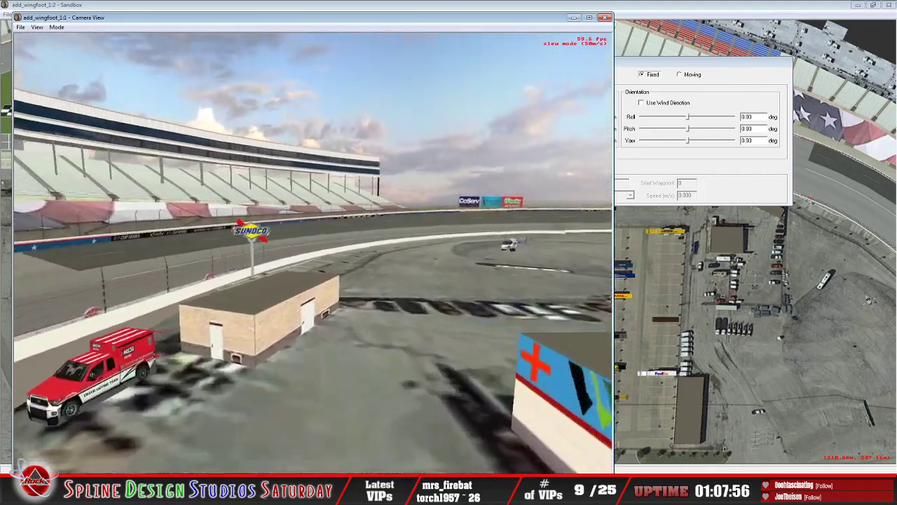
key("Down")
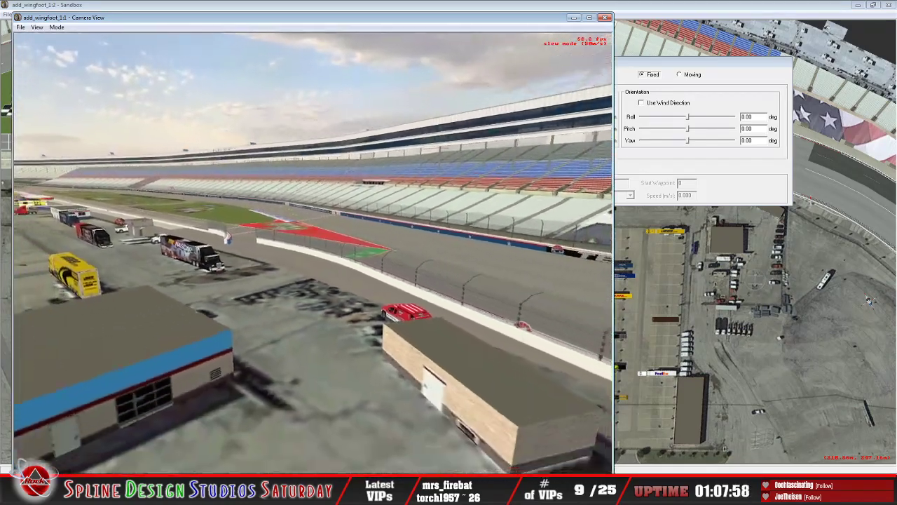
key("Up")
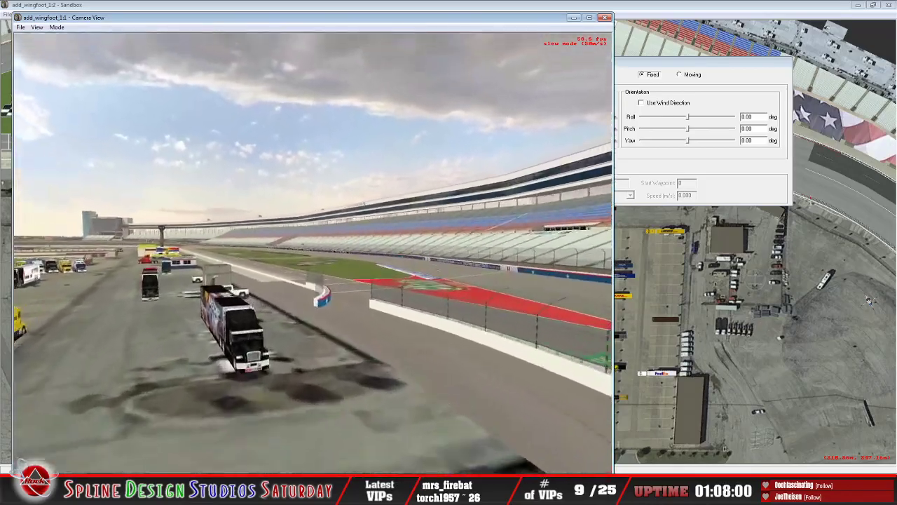
key("Up")
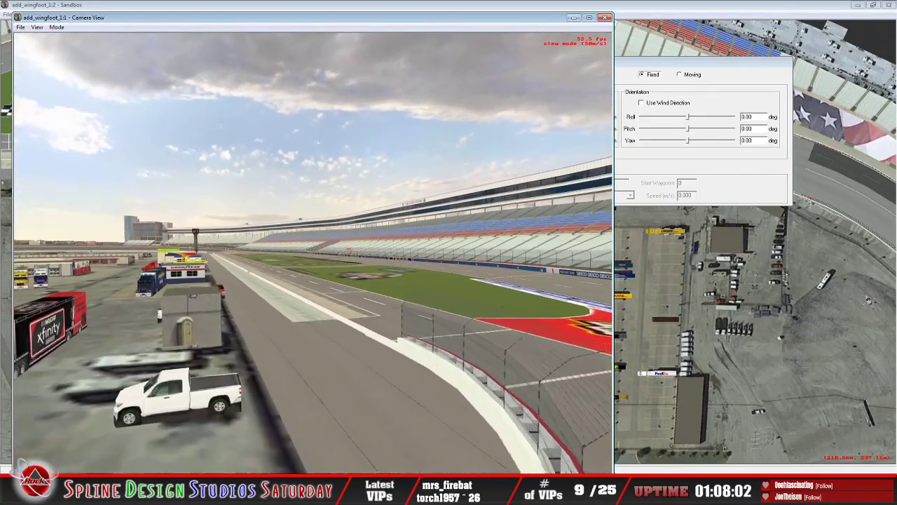
key("Up")
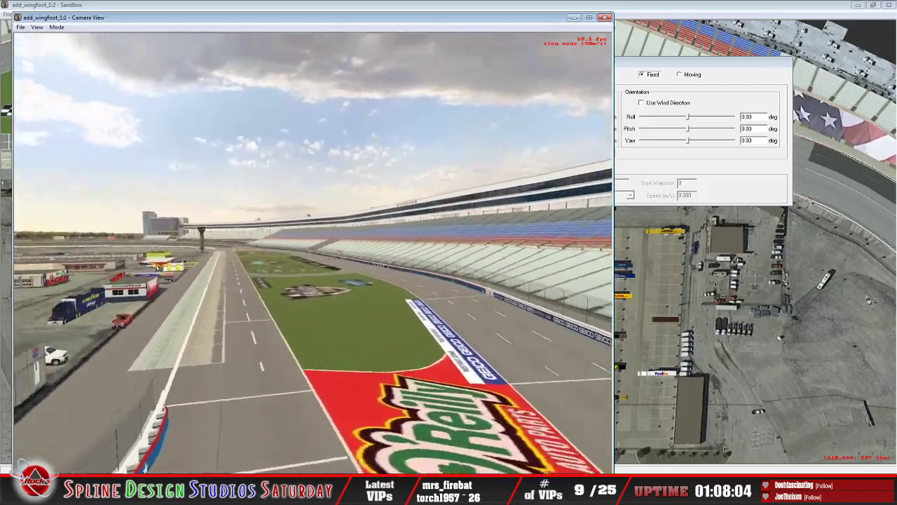
Step: Pull back over the turn grandstand and survey the pit entry, haulers and infield buildings from above
key("Down")
key("Down")
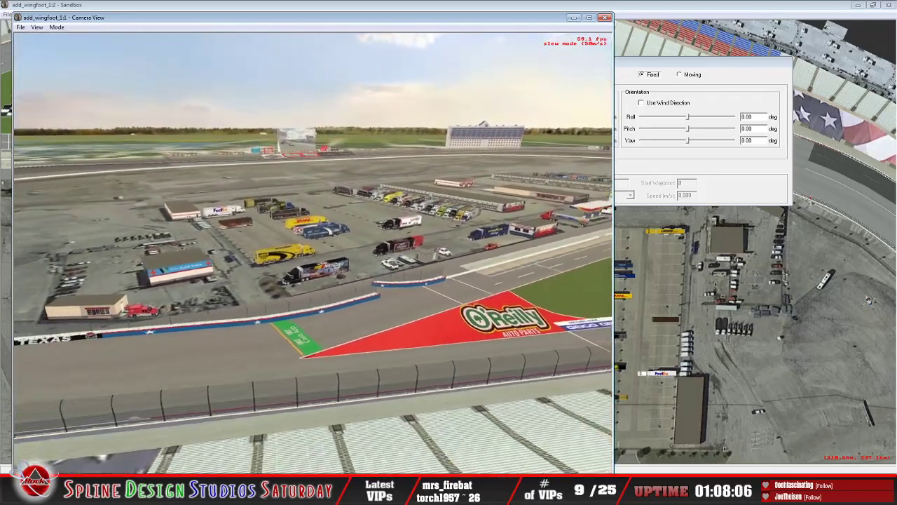
key("Up")
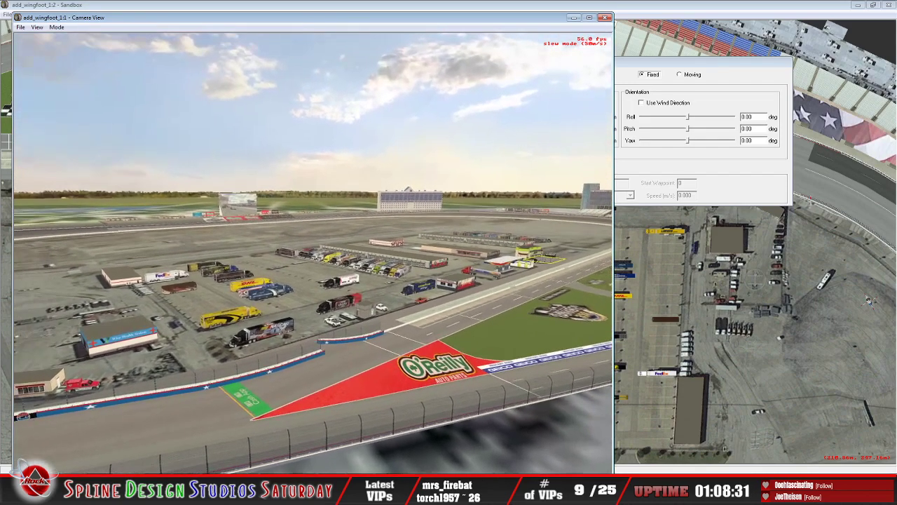
key("Down")
key("Up")
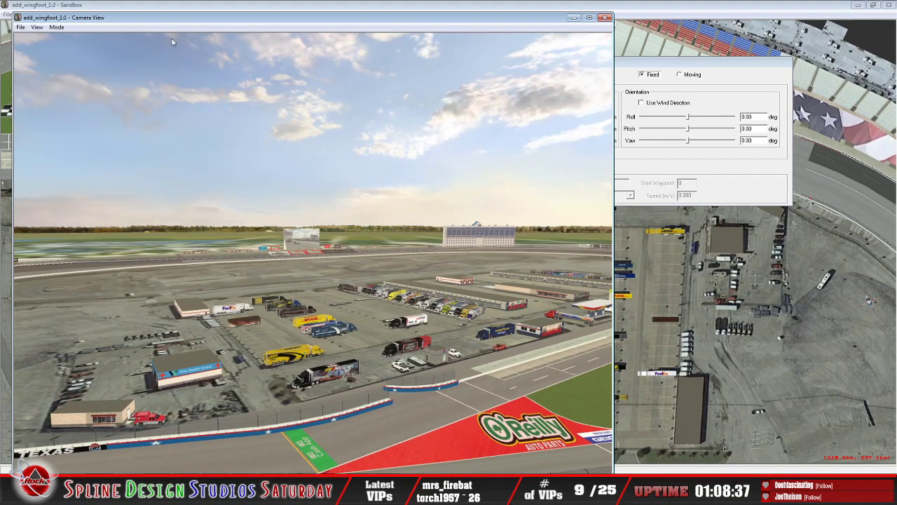
left_click(56, 27)
left_click(70, 47)
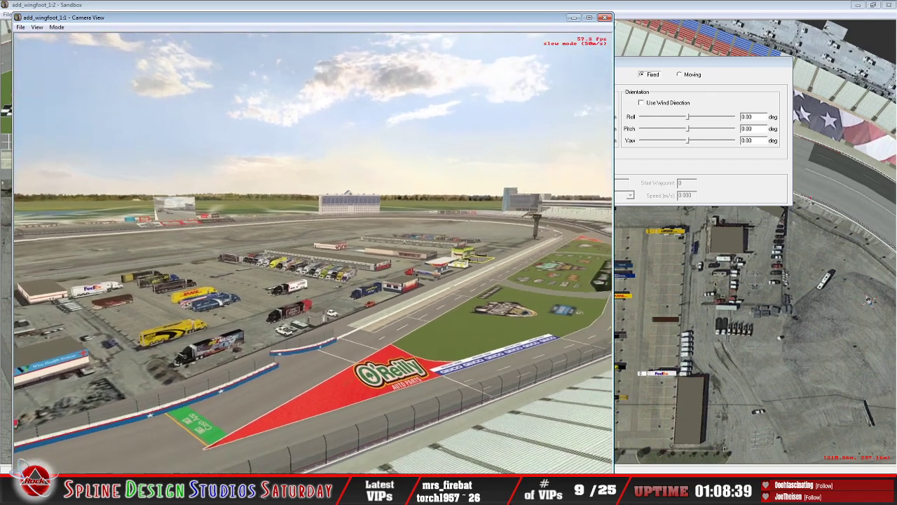
Step: Fly down to the NASCAR and Xfinity haulers and continue past the parked pickups to the Goodyear hauler and building
key("Up")
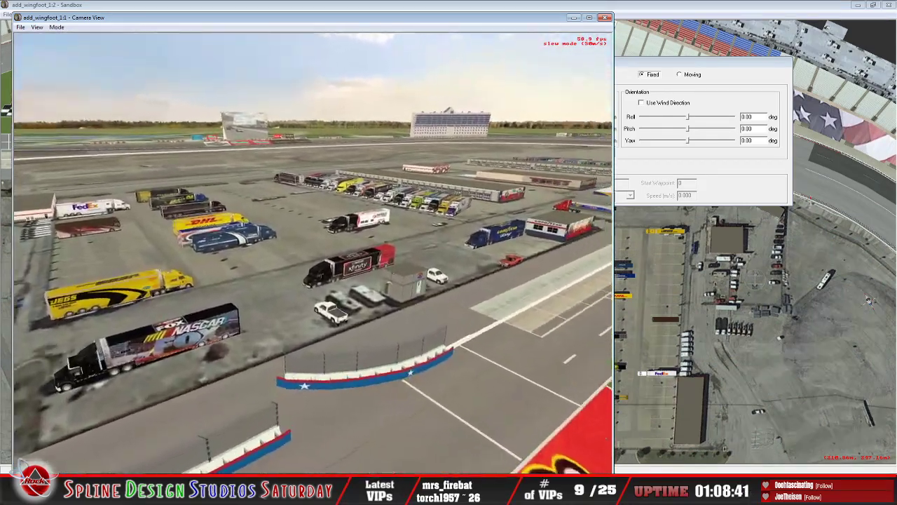
key("Up")
key("Right")
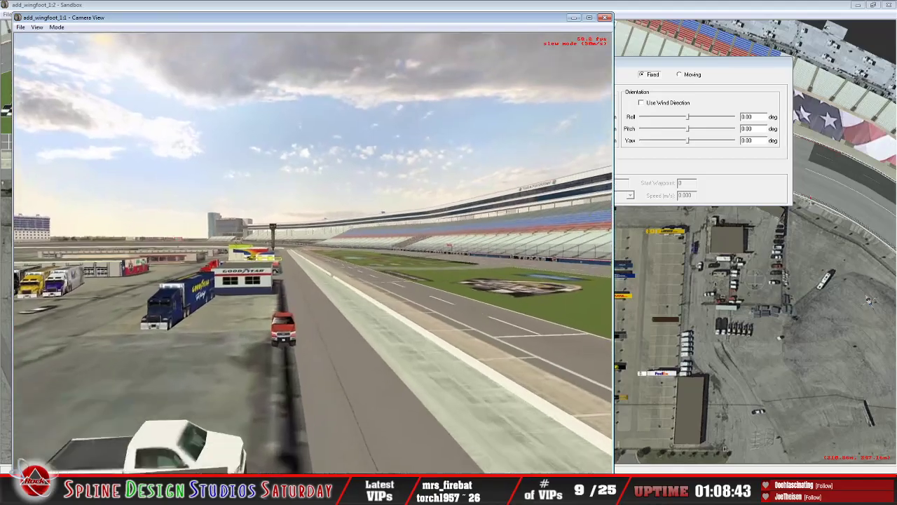
key("Up")
key("Left")
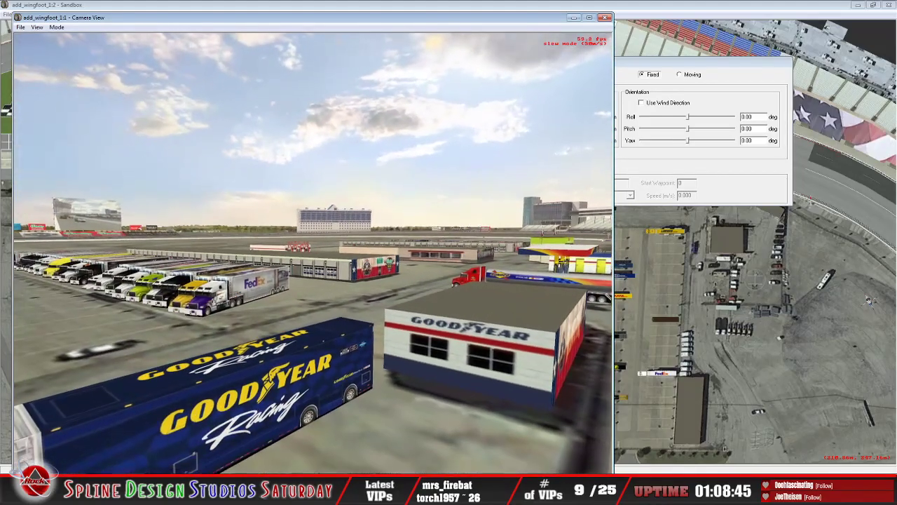
Step: Examine the Goodyear building's mural side, then continue along pit road past victory lane toward the scoring pylon
key("Left")
key("Down")
key("Right")
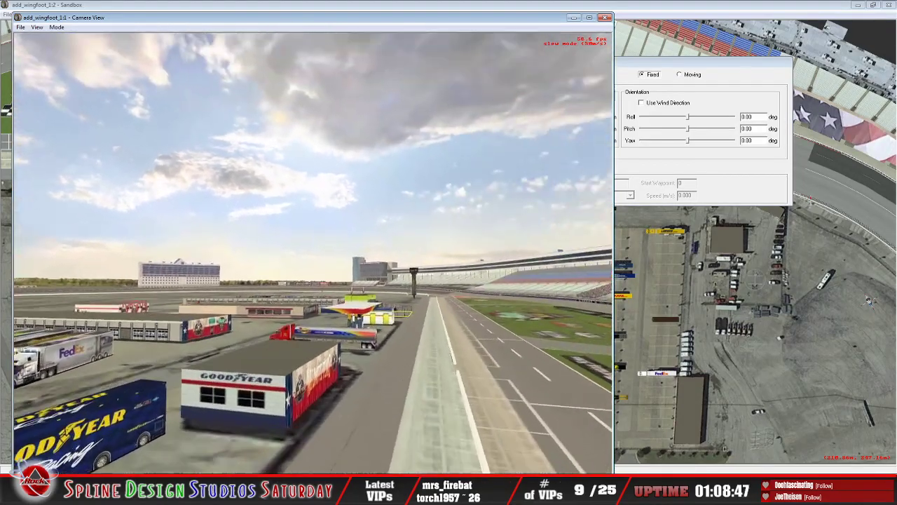
key("Up")
key("Up")
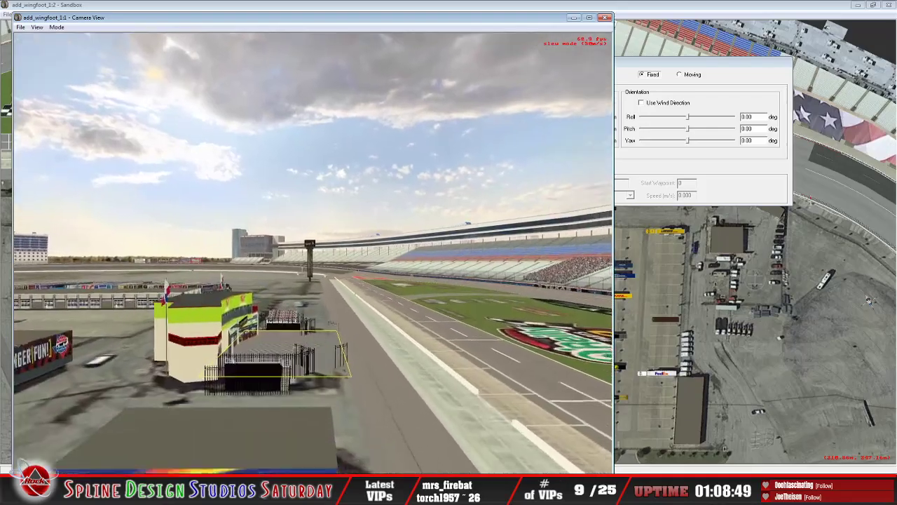
key("Left")
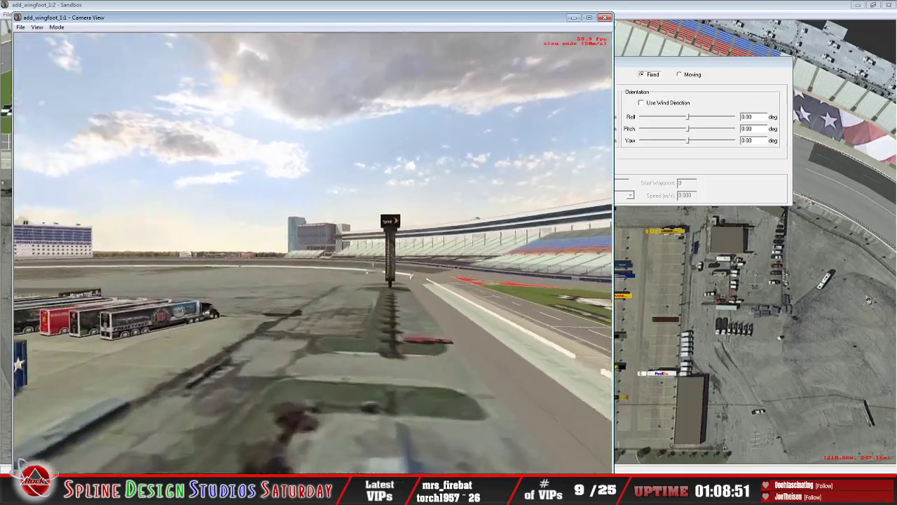
Step: Inspect the row of team haulers beside the far garage, then look back toward victory lane and the other garages
key("Left")
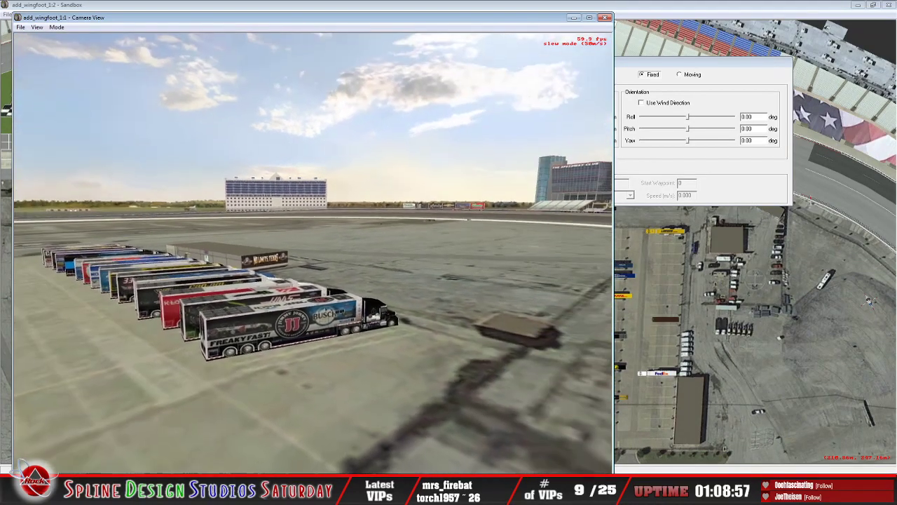
key("Up")
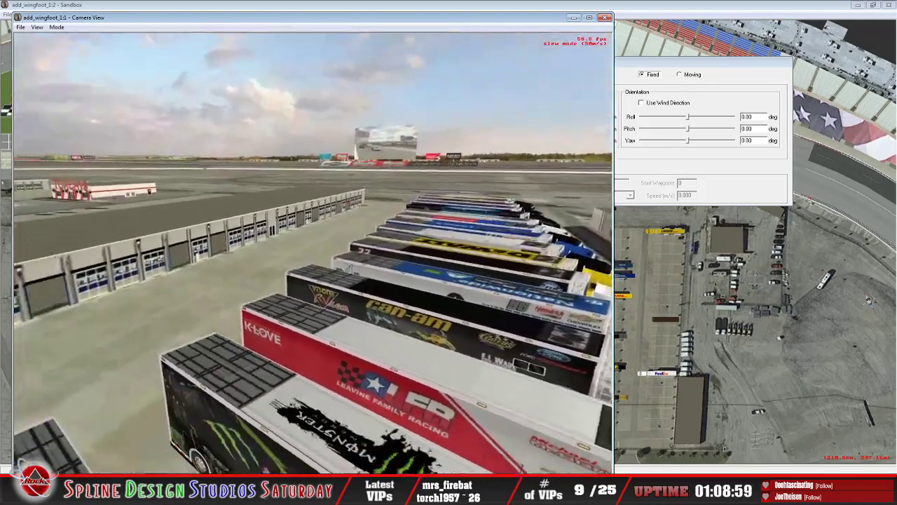
key("Down")
key("Up")
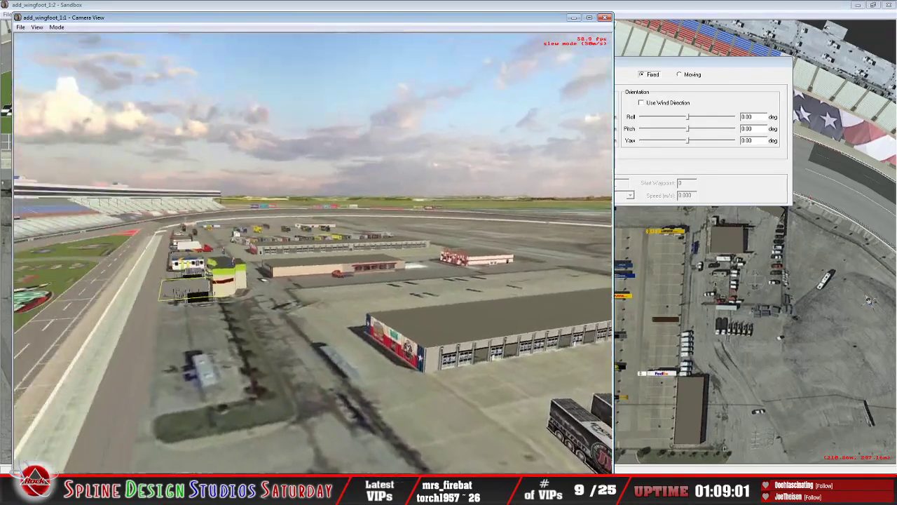
Step: Return along pit road over victory lane, the Sunoco station and the Goodyear building to the FedEx hauler row
key("Up")
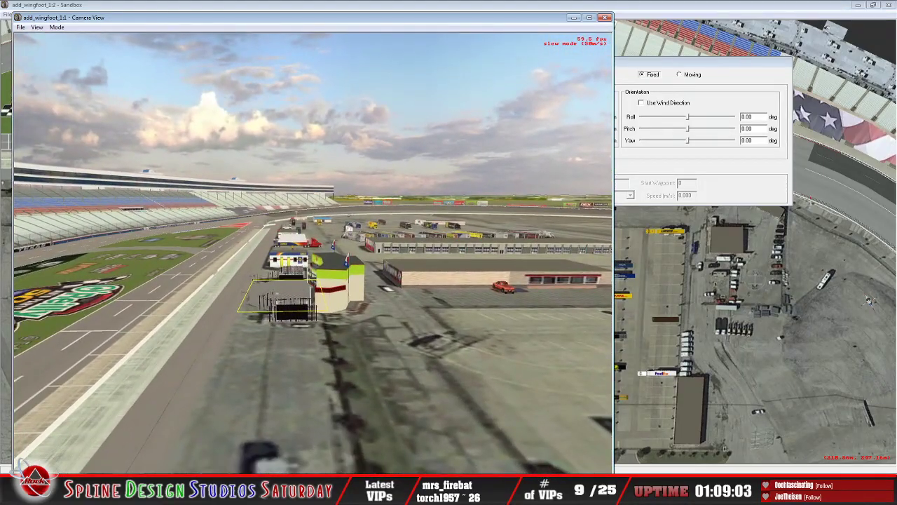
key("Up")
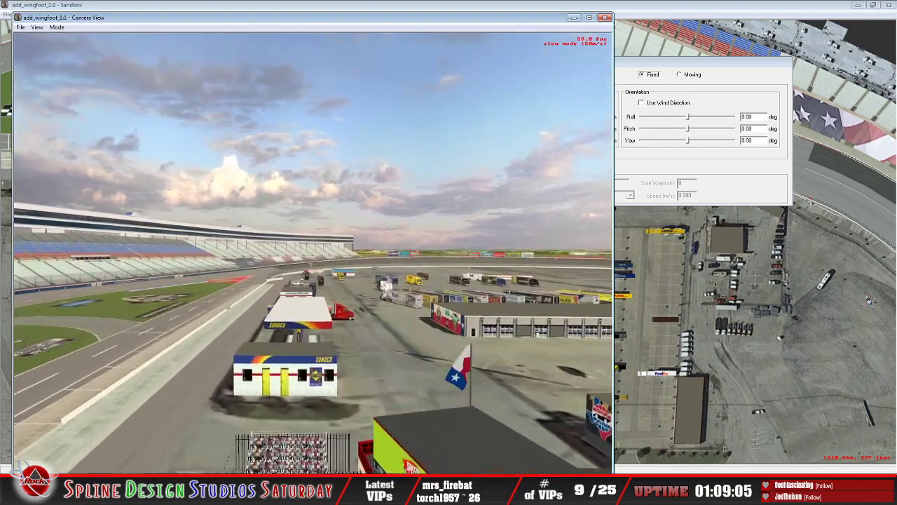
key("Up")
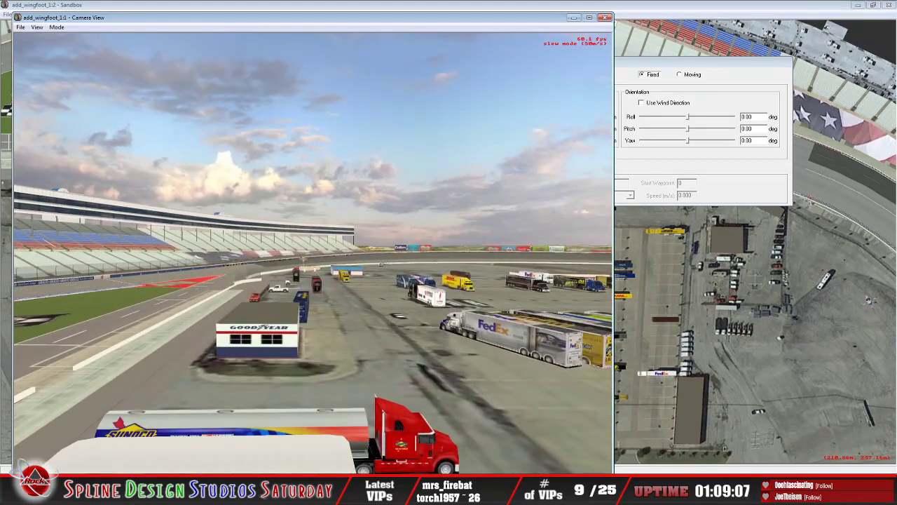
key("Up")
key("Right")
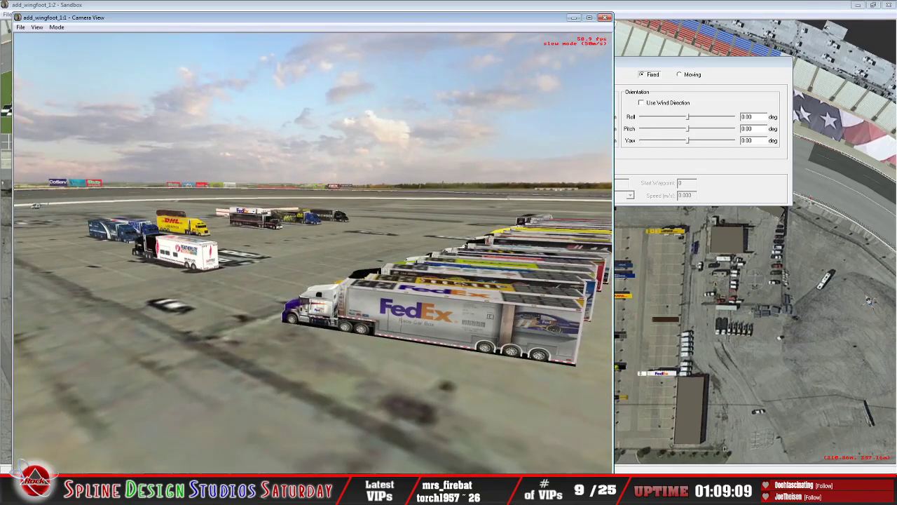
Step: View the Sunoco pumps and tanker, then move in on the MRN, Champion and DHL haulers and the motorcoach behind them
key("Down")
key("Right")
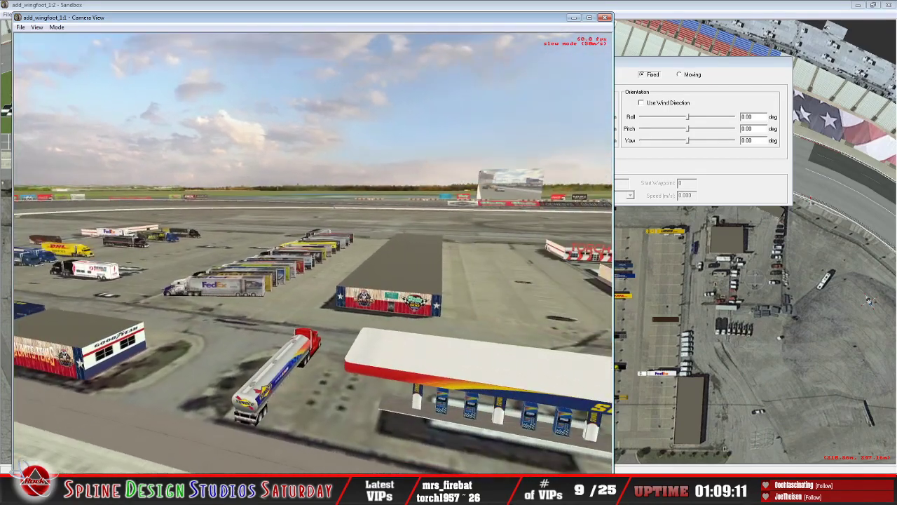
key("Left")
key("Up")
key("Up")
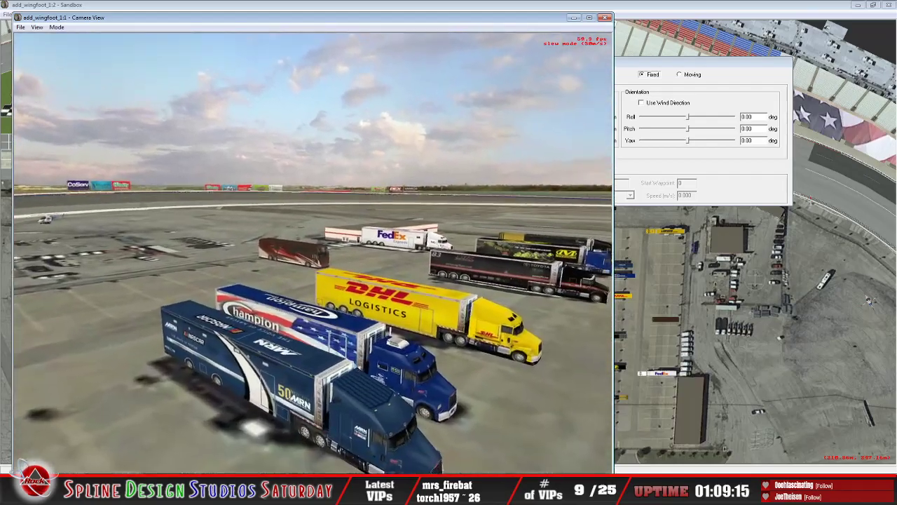
key("Up")
key("Right")
key("Left")
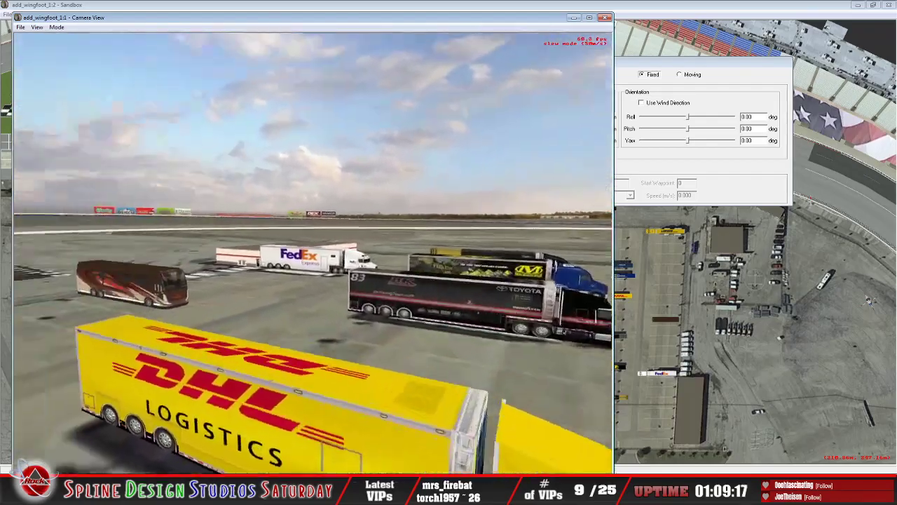
Step: Back away from the DHL haulers over the Featherlite Trailers hauler and pan across to the garage building and its hauler row
key("Down")
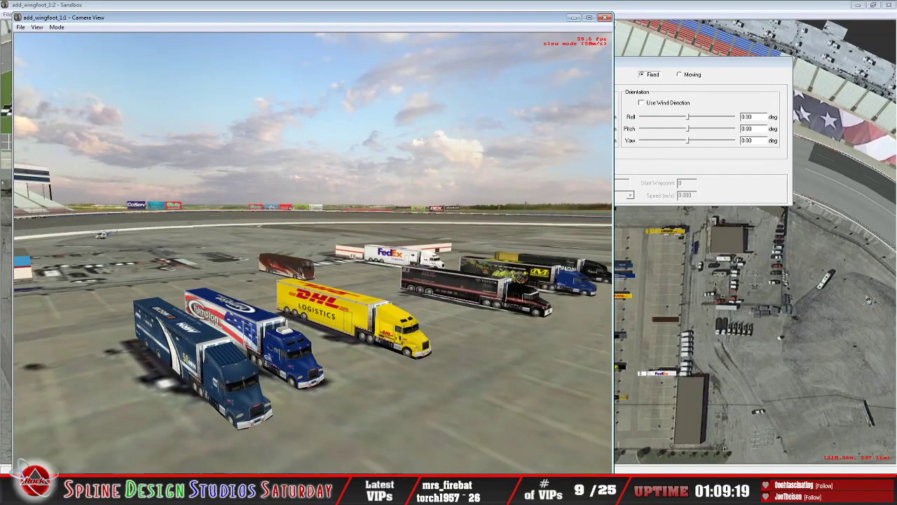
key("Down")
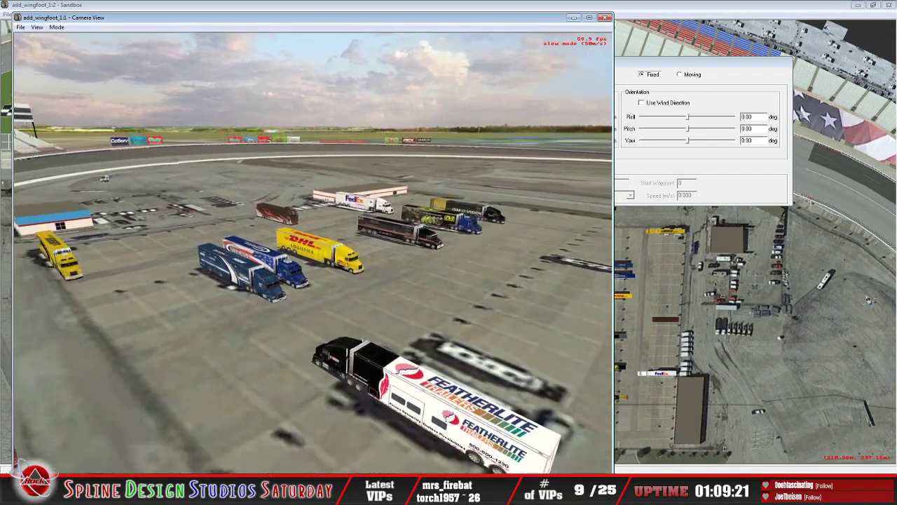
key("Down")
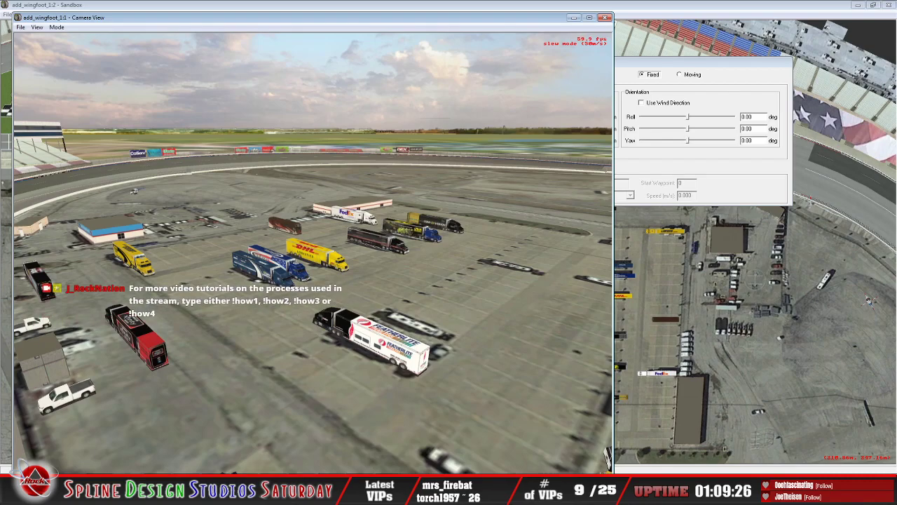
key("Right")
key("Down")
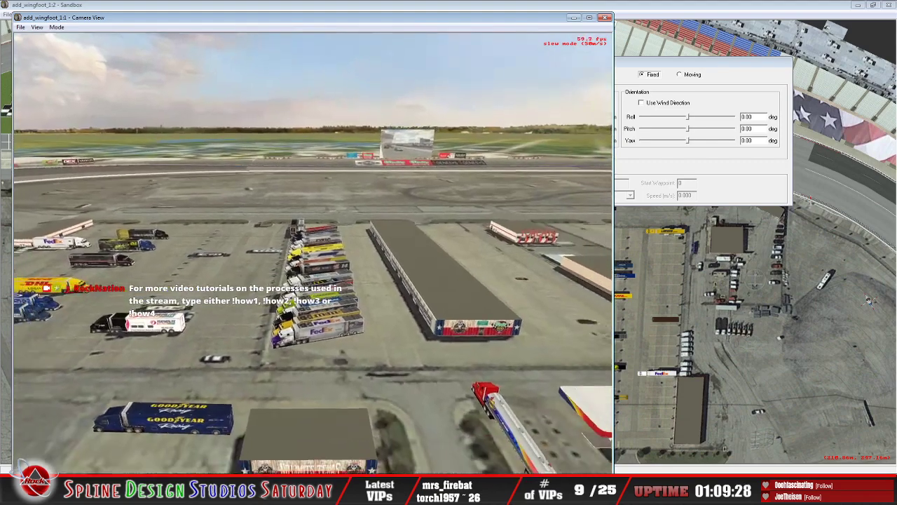
Step: Survey the infield garages, Sunoco station, victory lane and frontstretch grass logos from above, including the view down the frontstretch grandstands
key("Down")
key("Right")
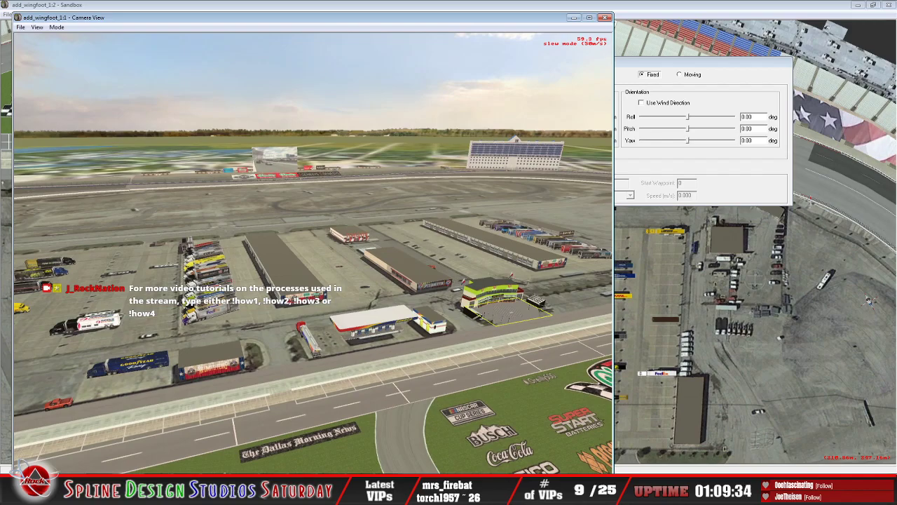
key("Left")
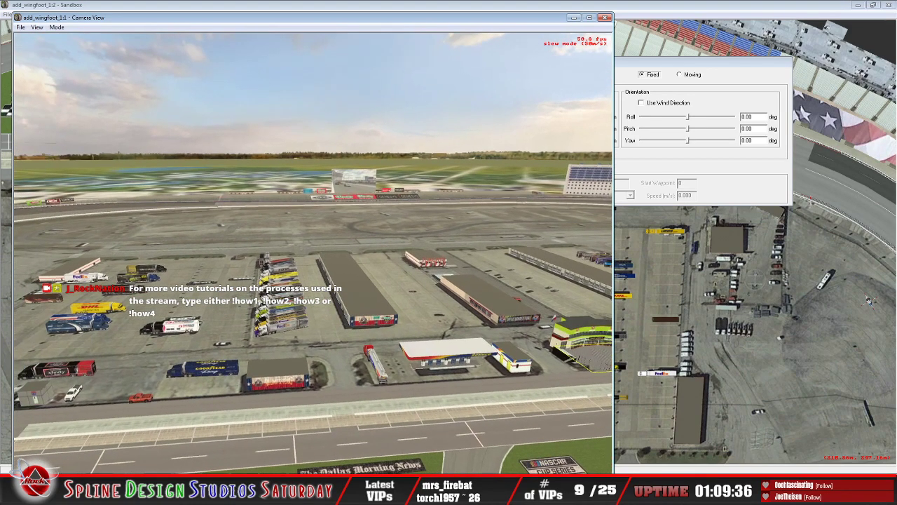
key("Down")
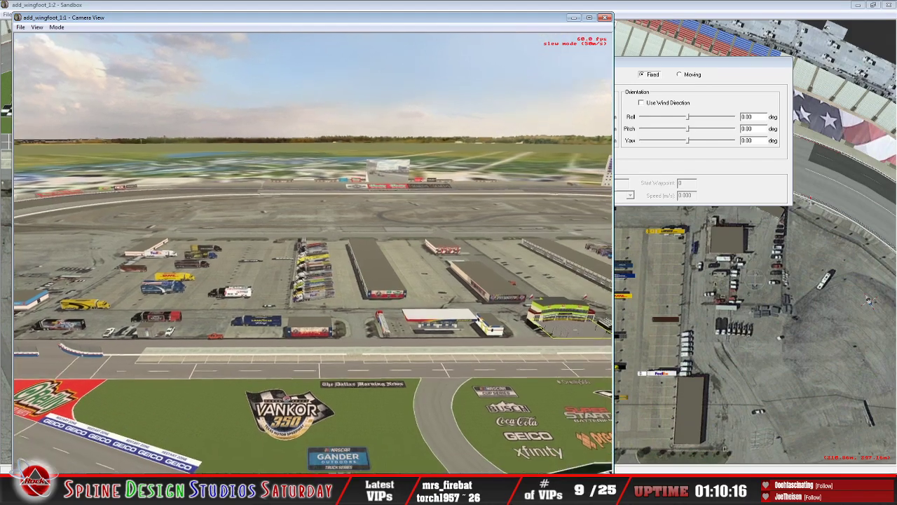
key("Up")
key("Up")
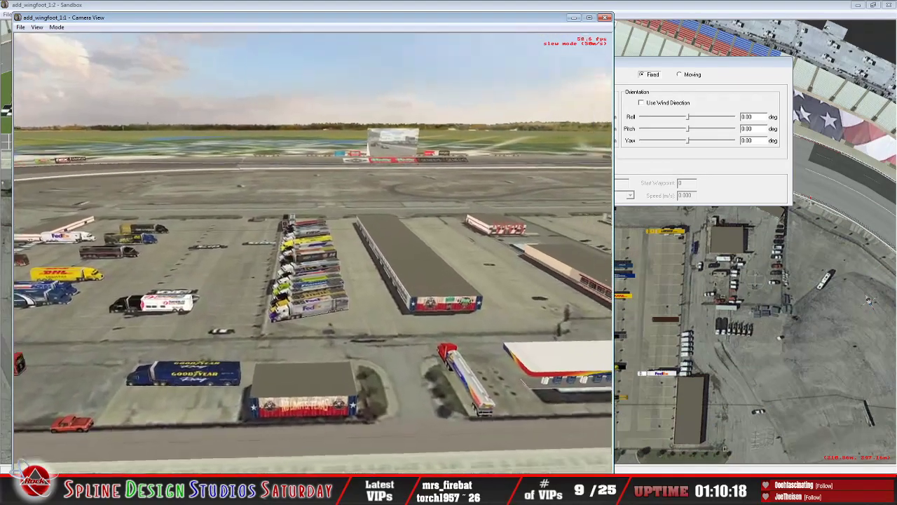
key("Down")
key("Down")
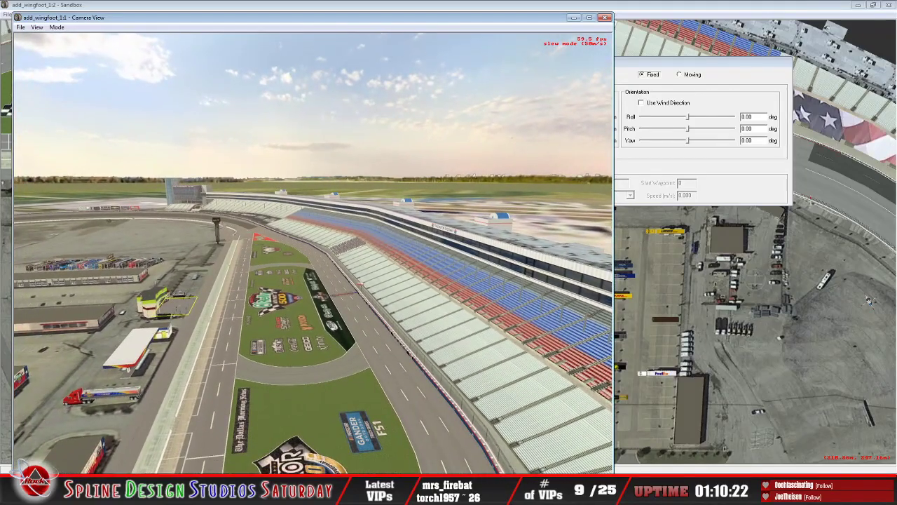
Step: Slew the camera along the frontstretch grandstands and turn it back across pit road to survey the infield haulers and garages
key("Escape")
left_click(57, 27)
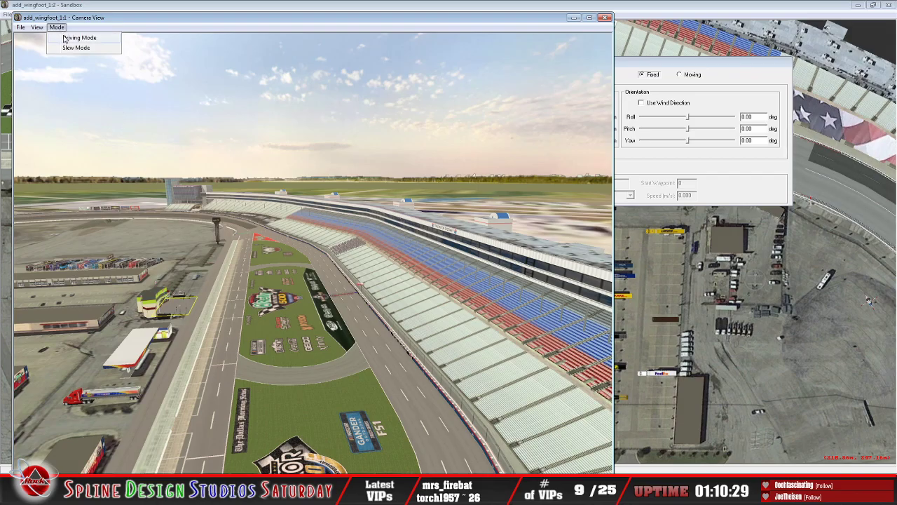
left_click(73, 46)
key("Up")
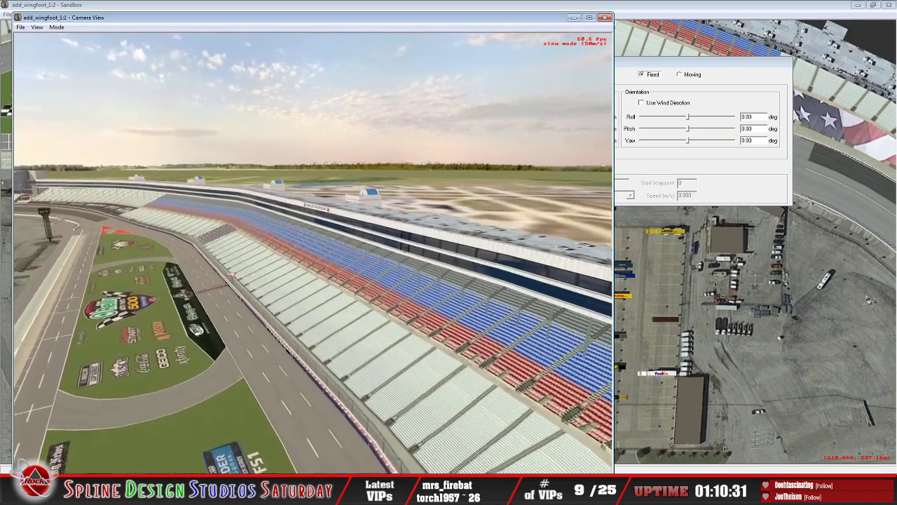
key("Down")
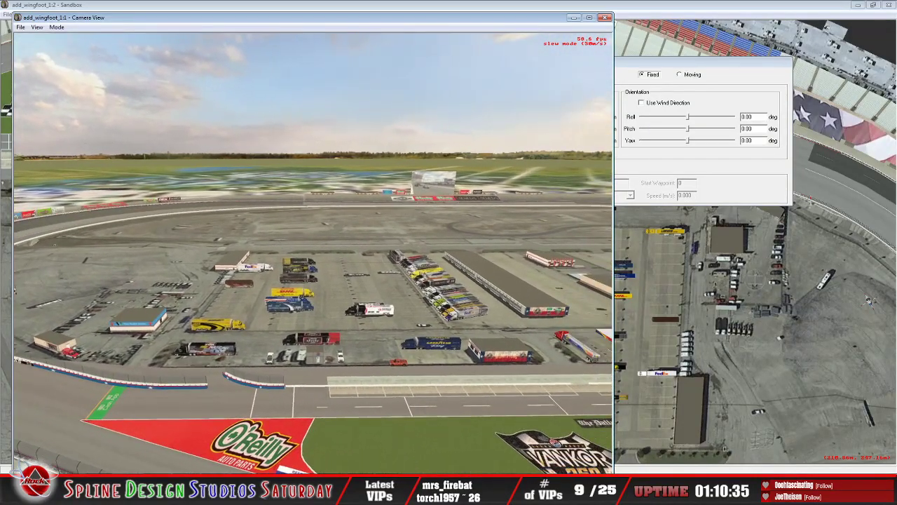
key("Escape")
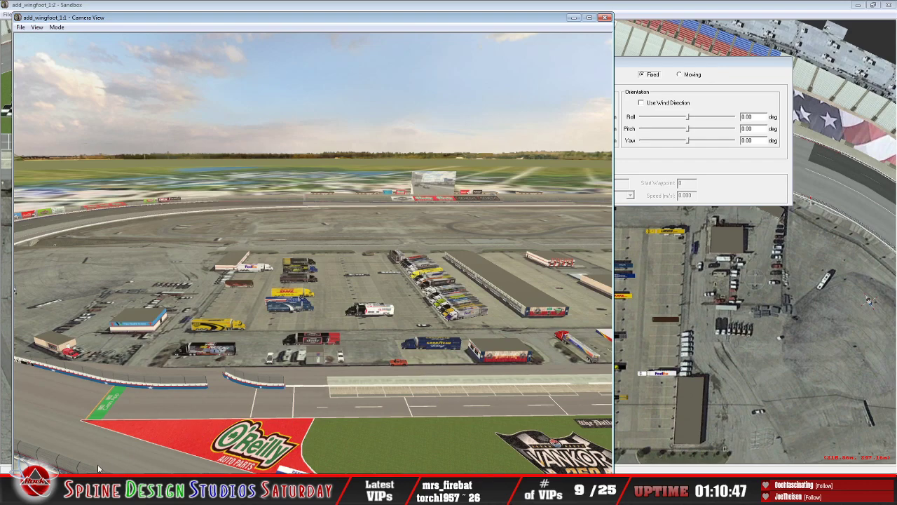
Step: Switch to the Spline Design Studios downloads page in the browser and look through the NASCAR Racing 2003 Season utilities
left_click(100, 489)
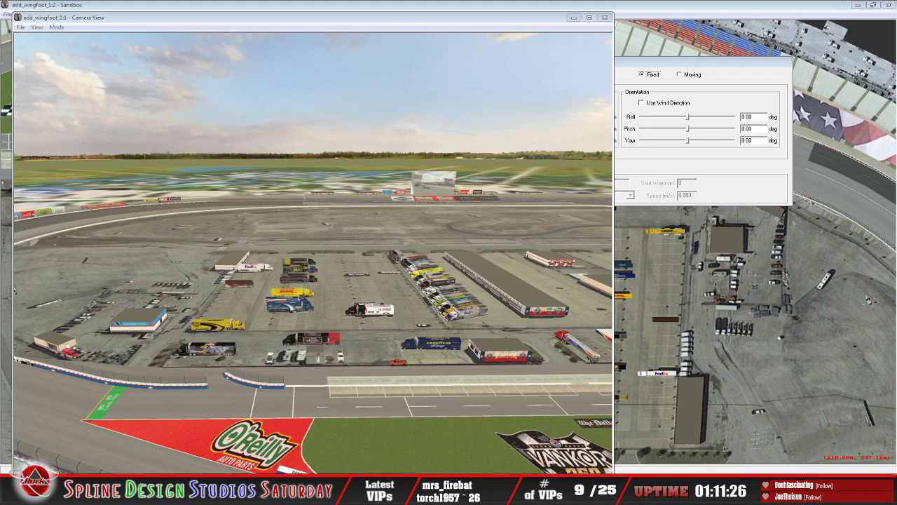
left_click_drag(1, 43, 242, 1)
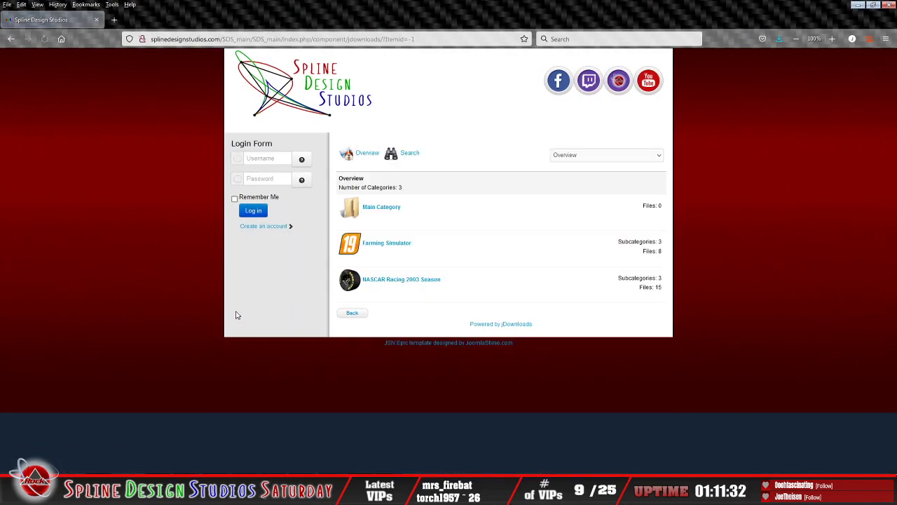
left_click(399, 281)
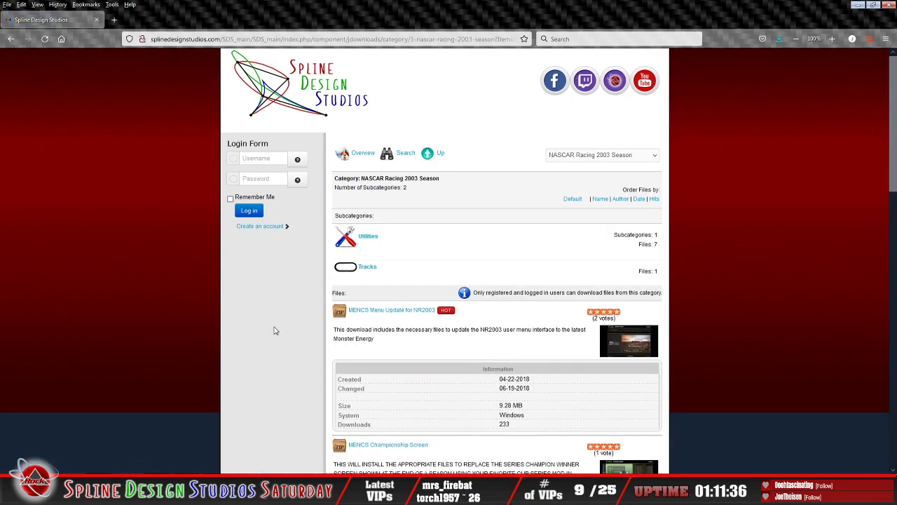
left_click(365, 238)
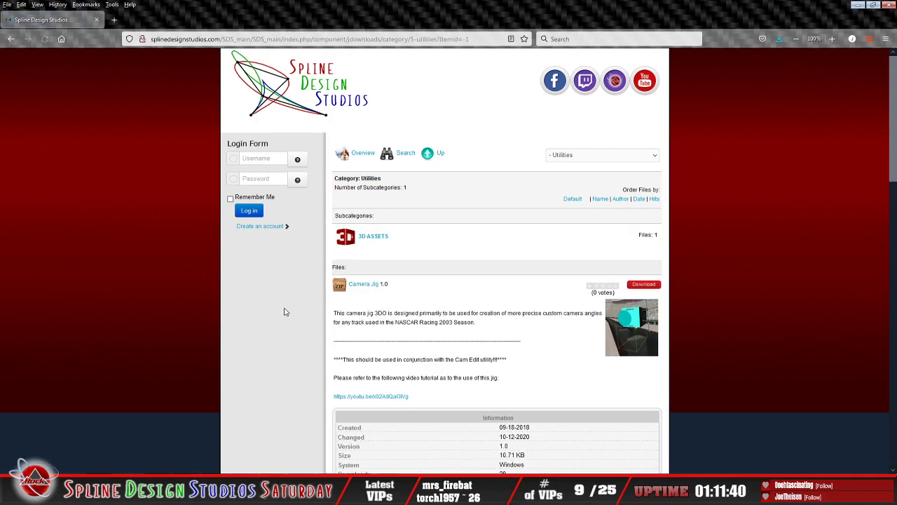
scroll(330, 323, "down", 5)
scroll(383, 326, "down", 7)
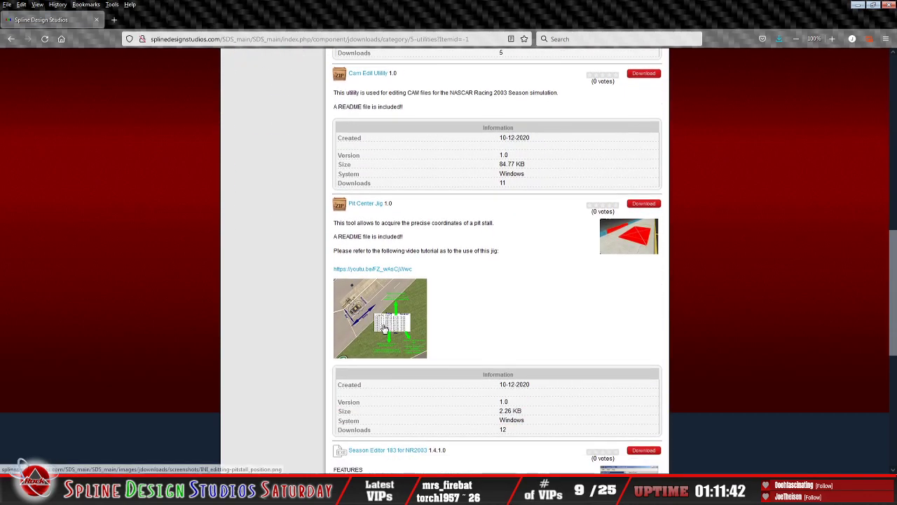
scroll(384, 327, "down", 3)
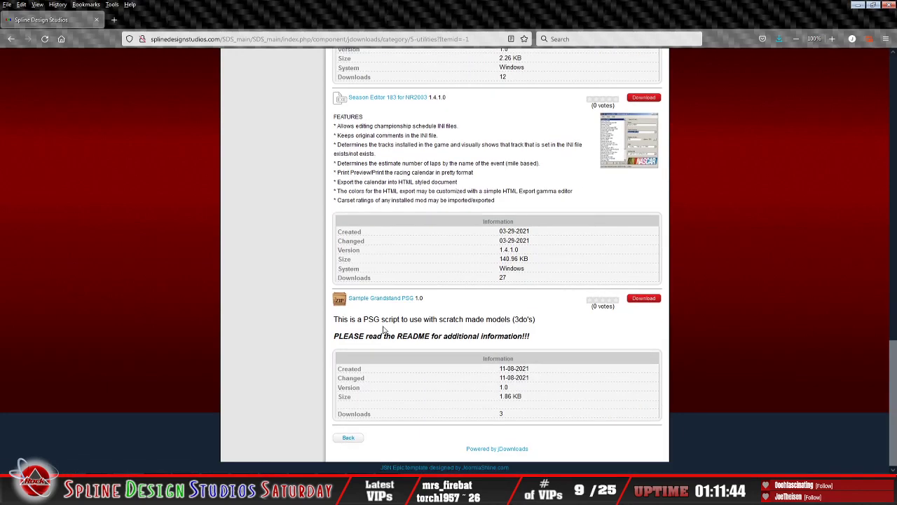
scroll(383, 329, "up", 3)
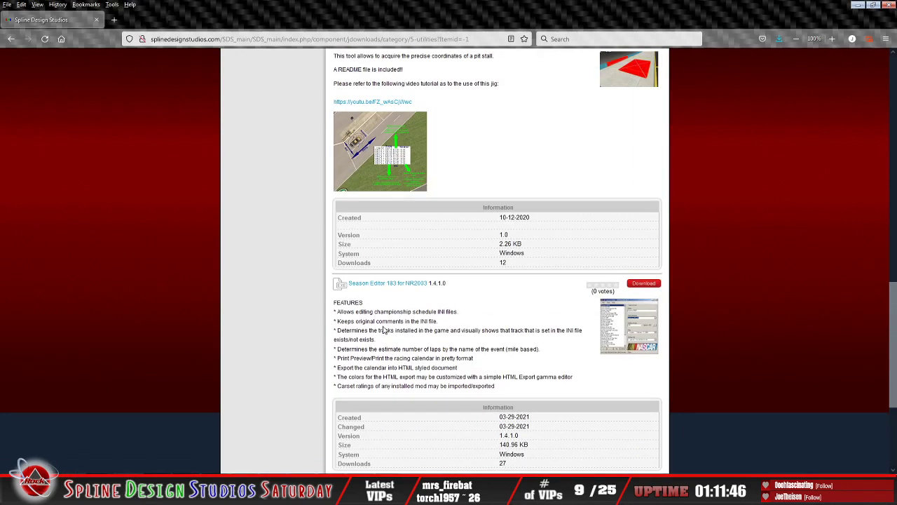
scroll(383, 329, "up", 3)
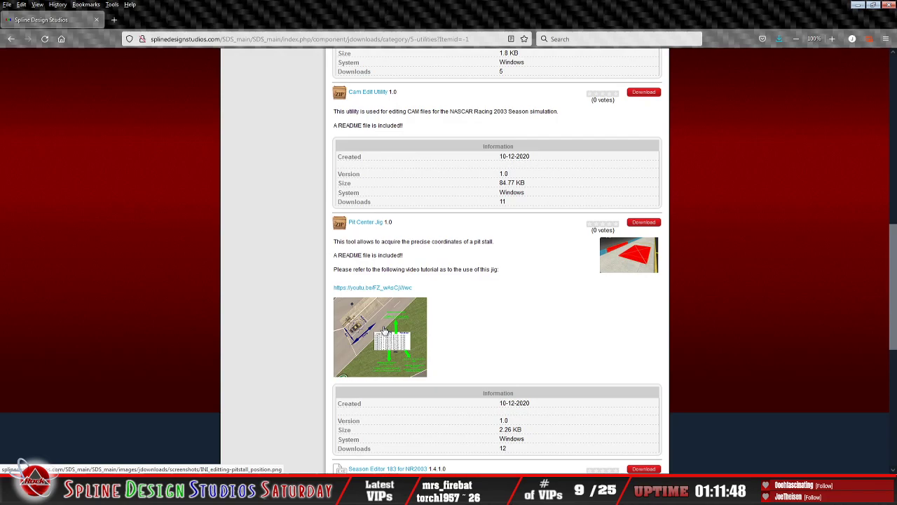
scroll(383, 330, "up", 5)
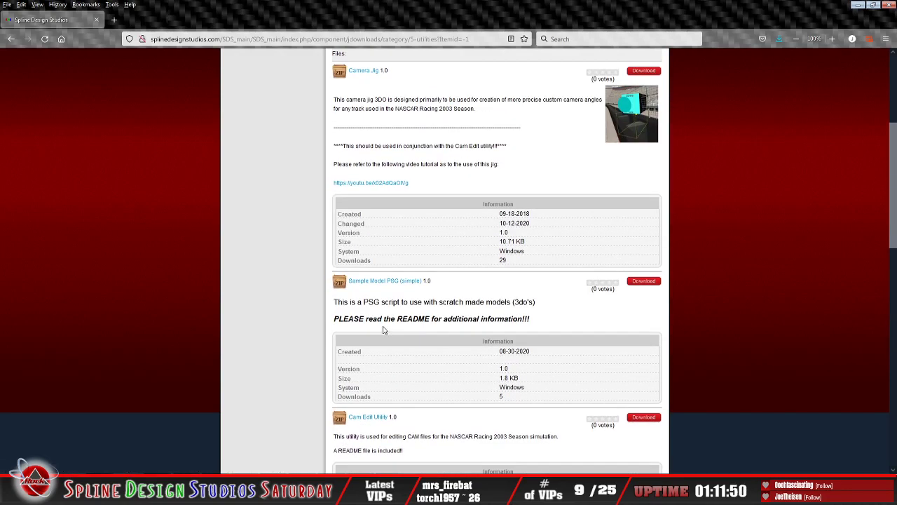
scroll(384, 328, "up", 4)
Step: Go back up to the NASCAR Racing 2003 Season category and open the New Camper Groups download details
left_click(428, 156)
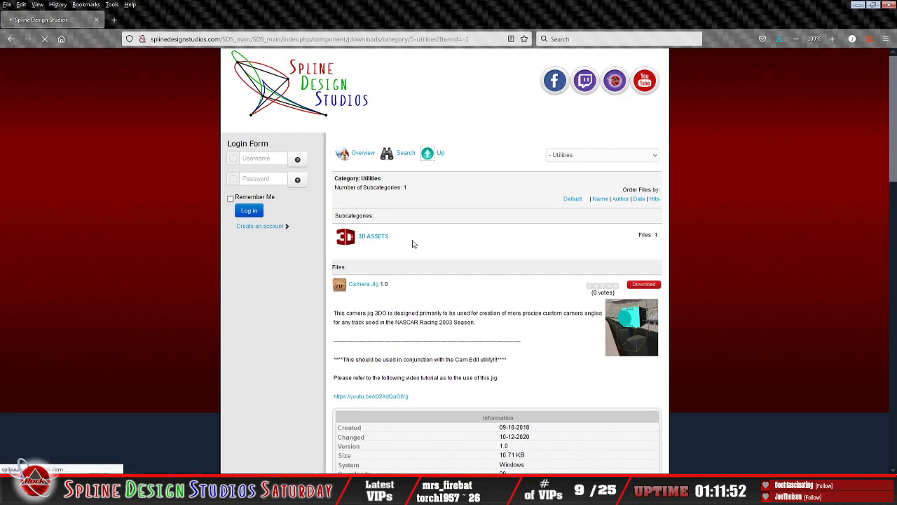
scroll(413, 312, "down", 5)
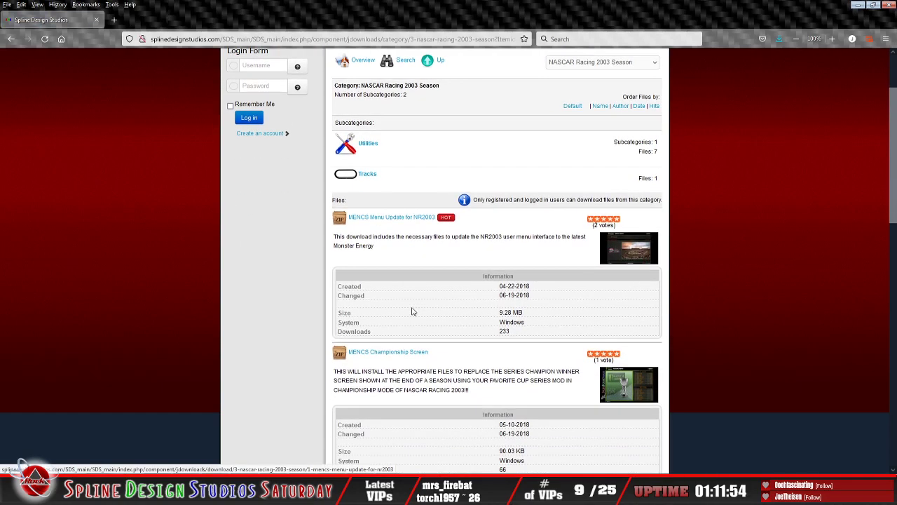
scroll(415, 316, "down", 5)
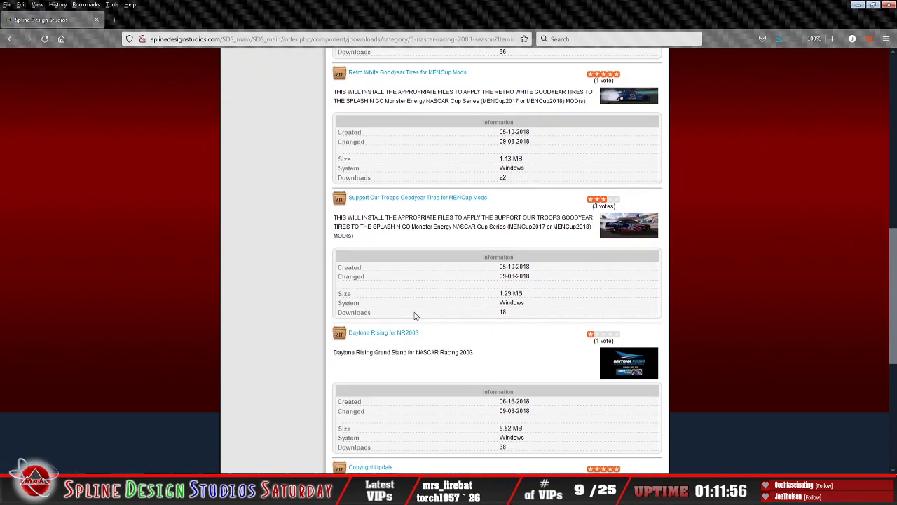
scroll(414, 316, "down", 3)
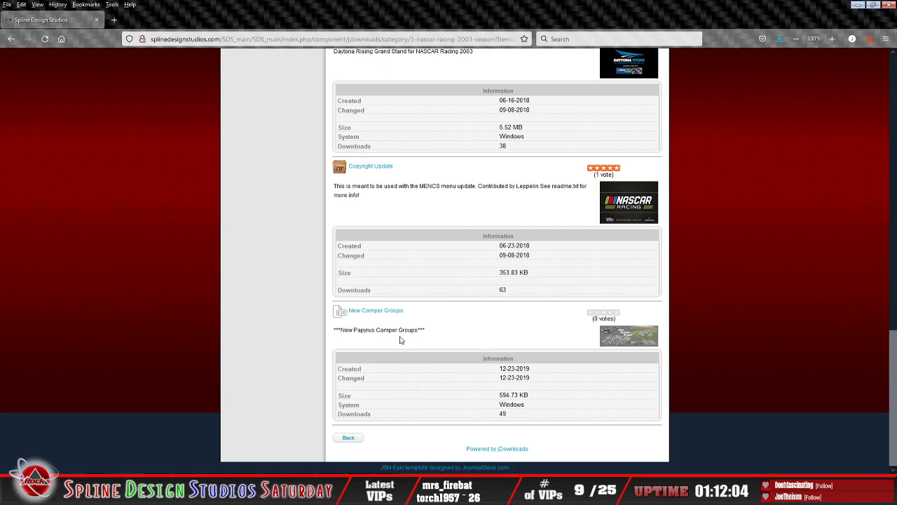
left_click(390, 311)
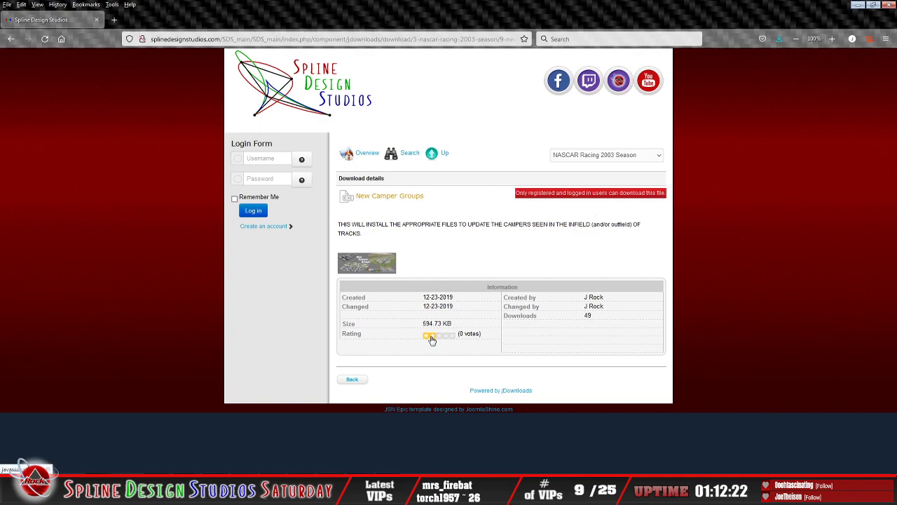
Step: Examine the enlarged New Camper Groups preview image, close it, and glance at the Sandbox camera view before returning to the browser
left_click(387, 264)
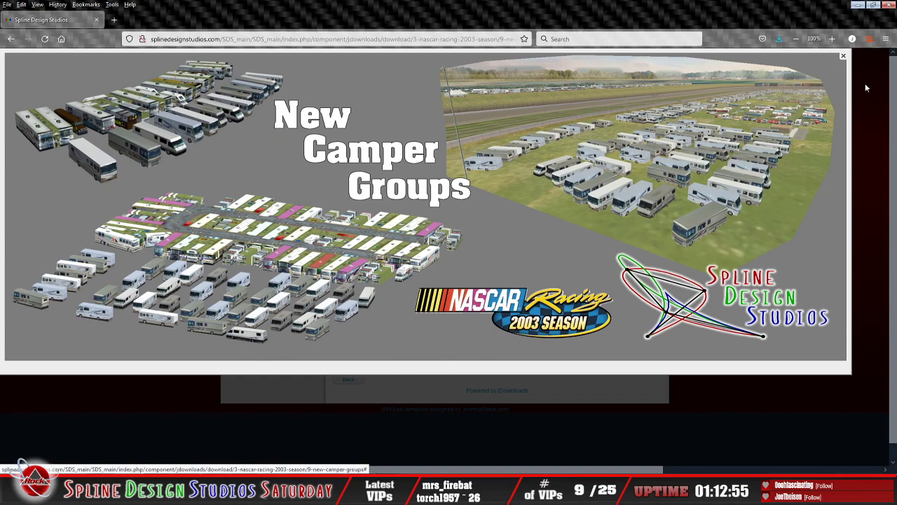
left_click(843, 55)
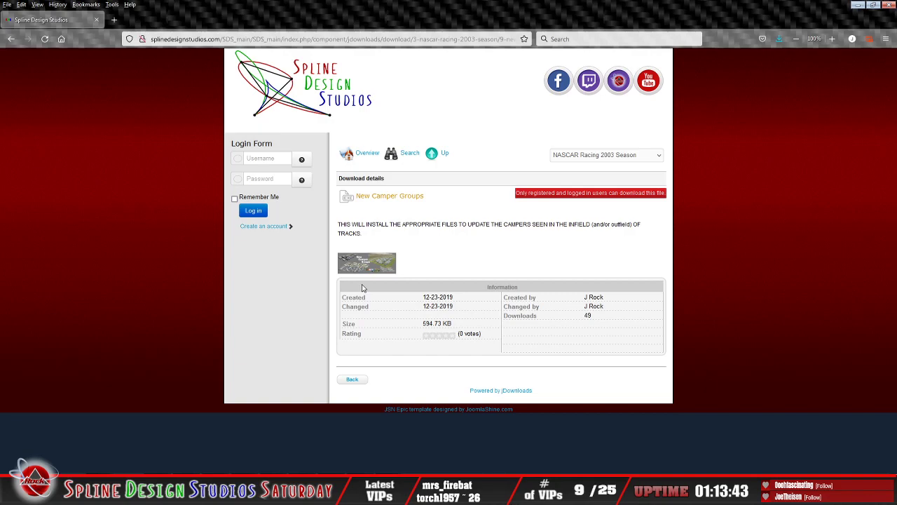
left_click(379, 271)
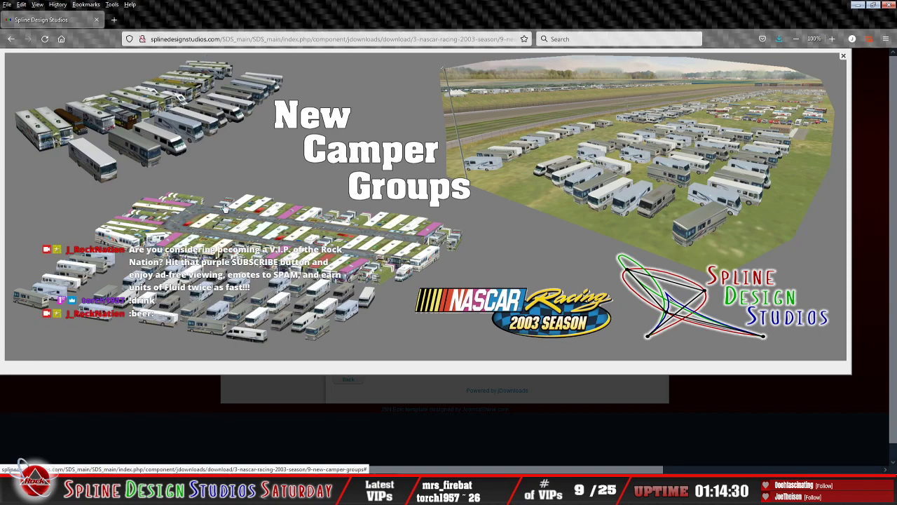
left_click(843, 56)
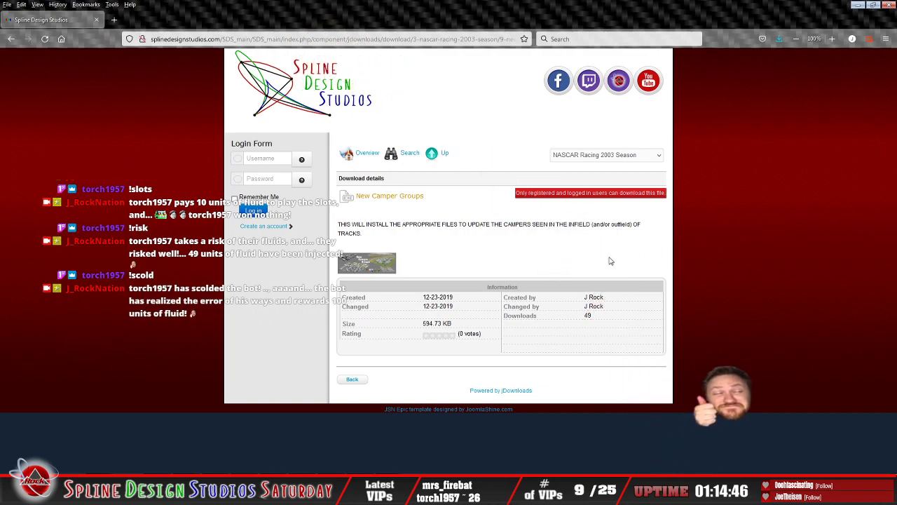
left_click(858, 5)
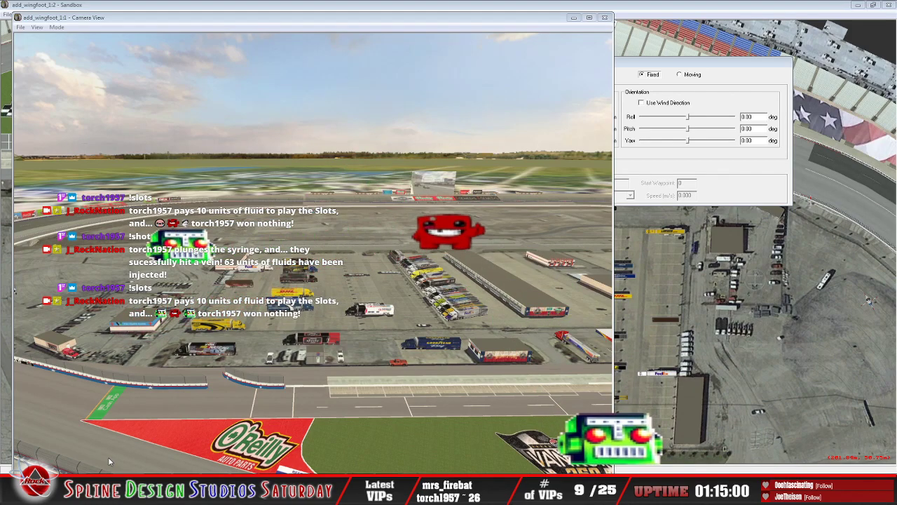
key("alt+Tab")
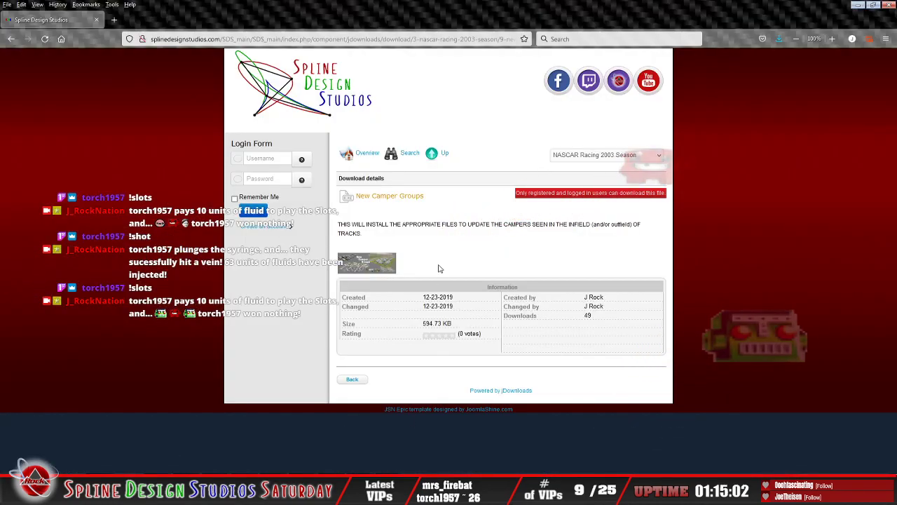
Step: Reopen the Utilities category and examine the Camera Jig, Sample Model PSG, Cam Edit Utility and Pit Center Jig entries
left_click(432, 155)
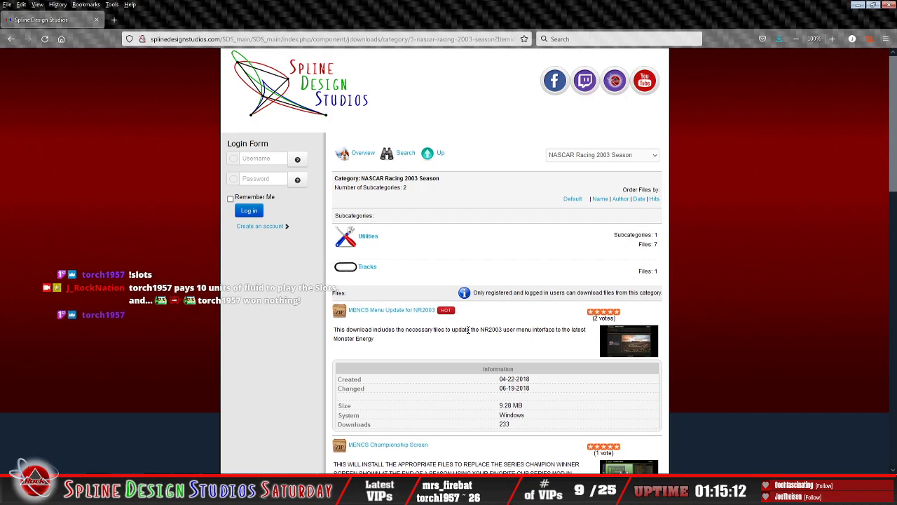
left_click(369, 237)
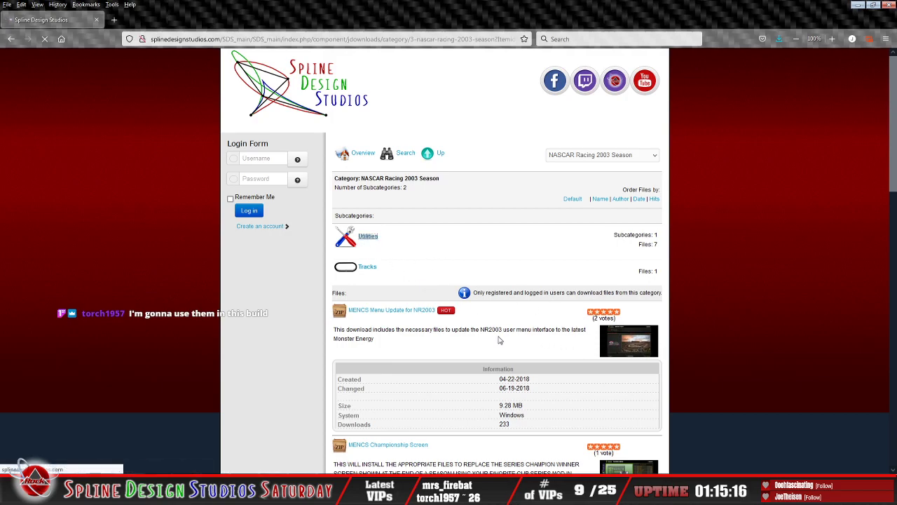
scroll(499, 340, "down", 3)
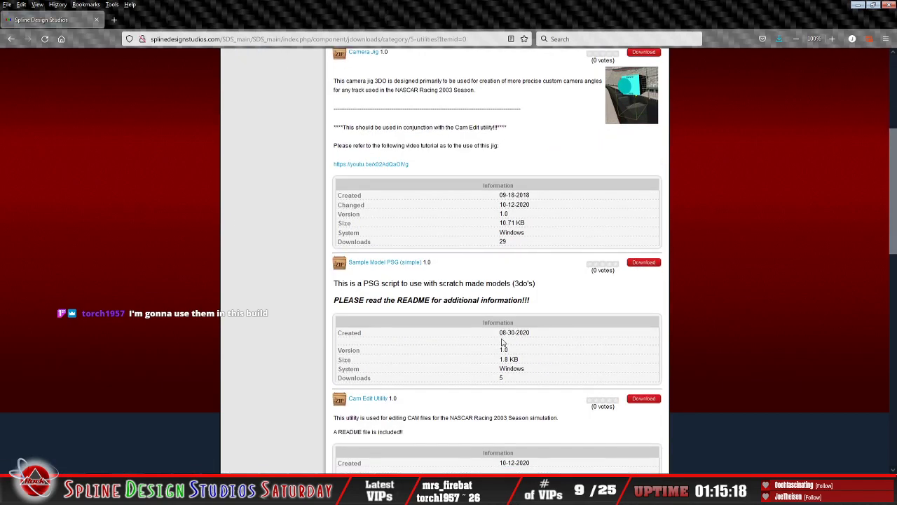
scroll(502, 343, "up", 3)
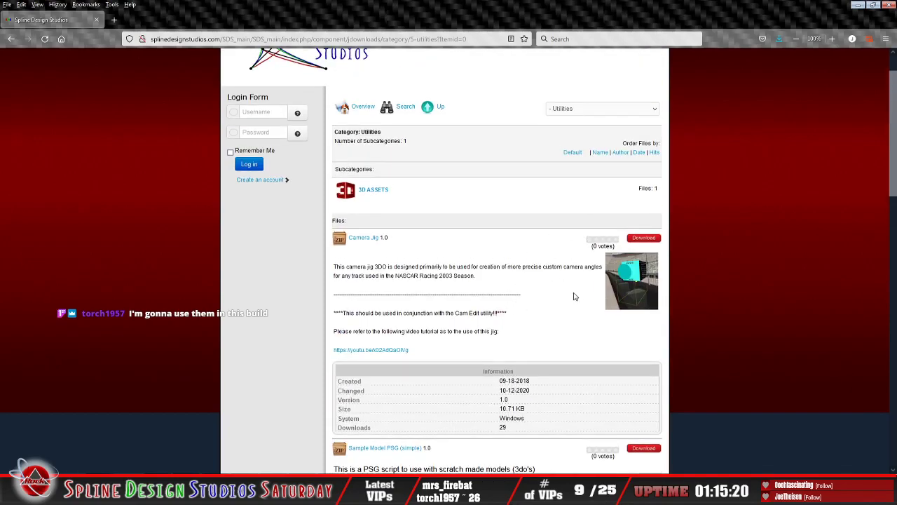
scroll(575, 342, "down", 2)
scroll(575, 342, "down", 1)
scroll(579, 334, "down", 3)
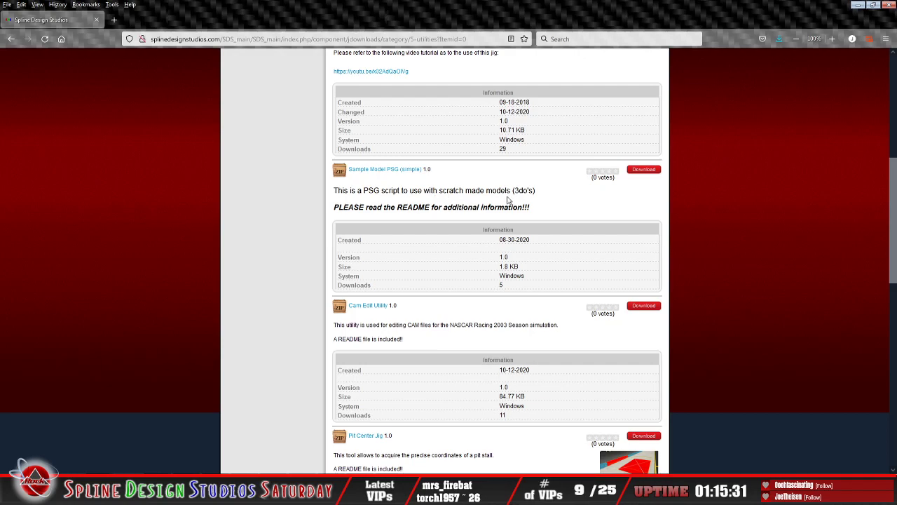
scroll(495, 302, "down", 1)
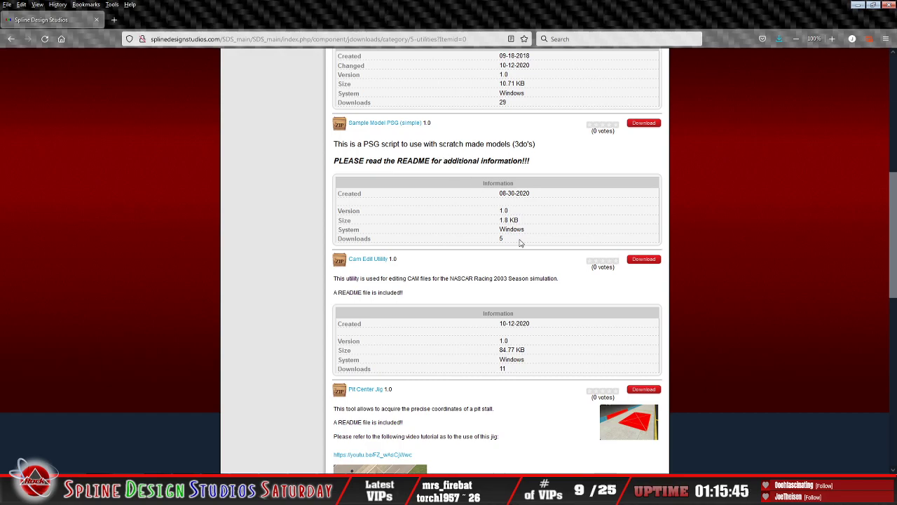
scroll(448, 158, "down", 3)
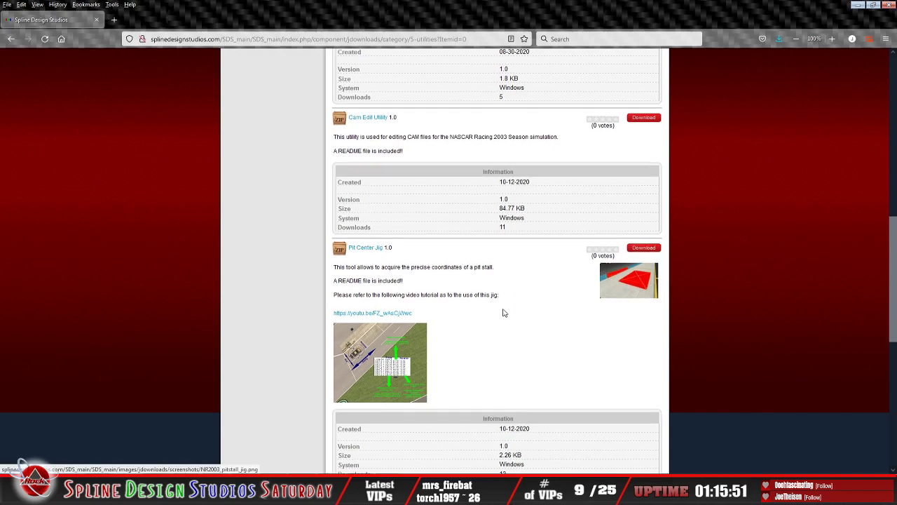
Step: View the Pit Center Jig's pit stall position diagram at full size and close it
scroll(405, 233, "down", 3)
left_click(405, 233)
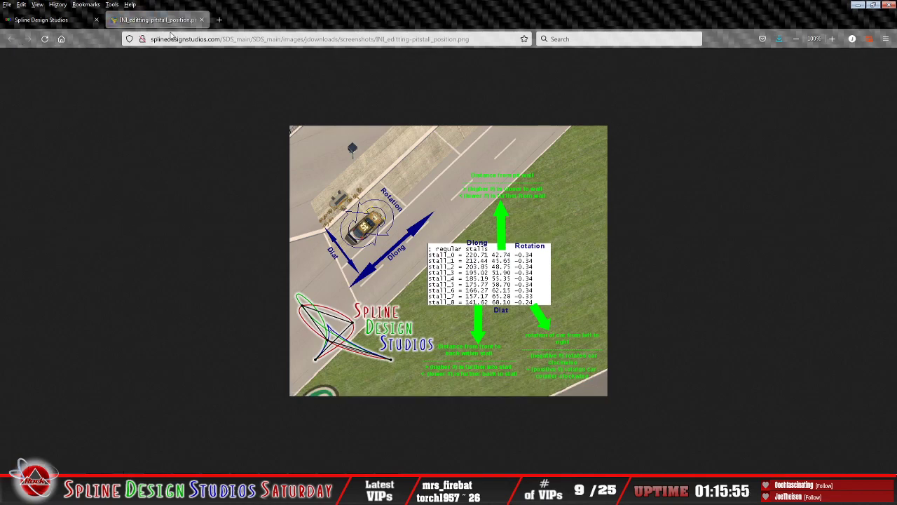
left_click(202, 20)
Step: Review the Season Editor 183 and Sample Grandstand PSG entries and switch back to the Sandbox track view
scroll(392, 263, "down", 3)
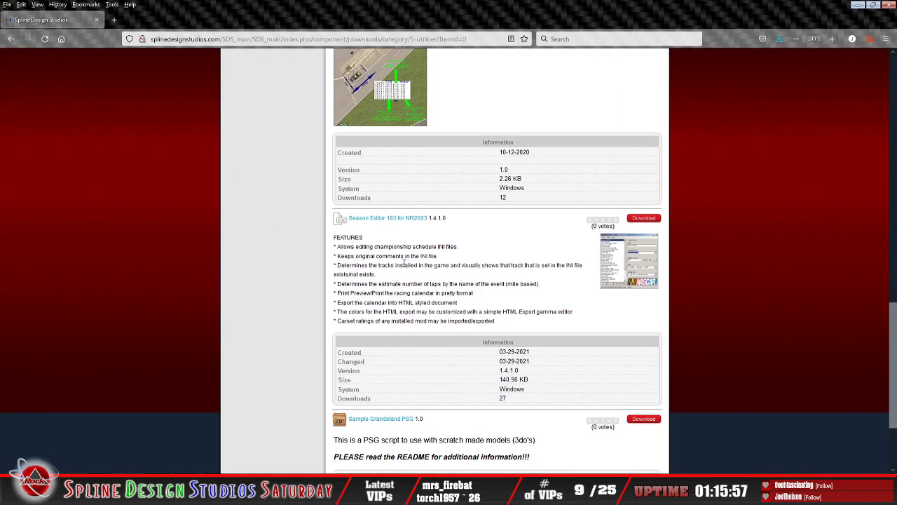
scroll(448, 275, "down", 3)
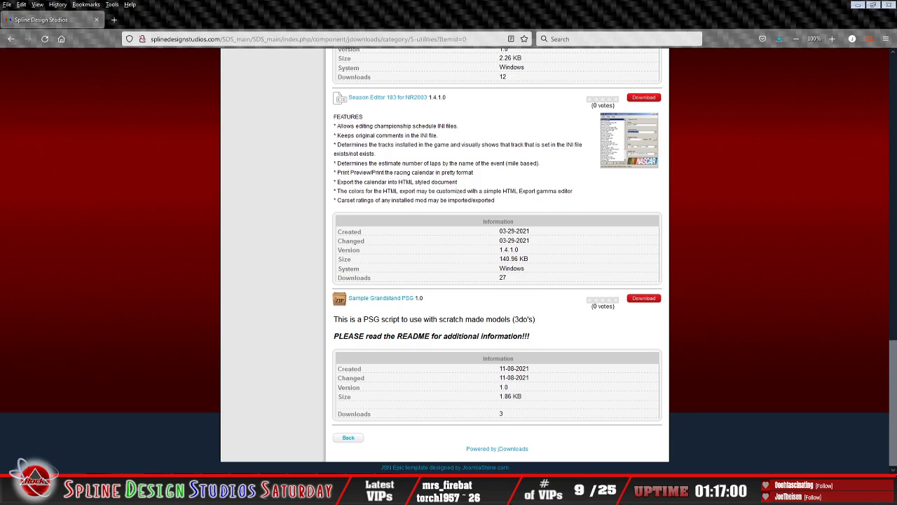
key("alt+Tab")
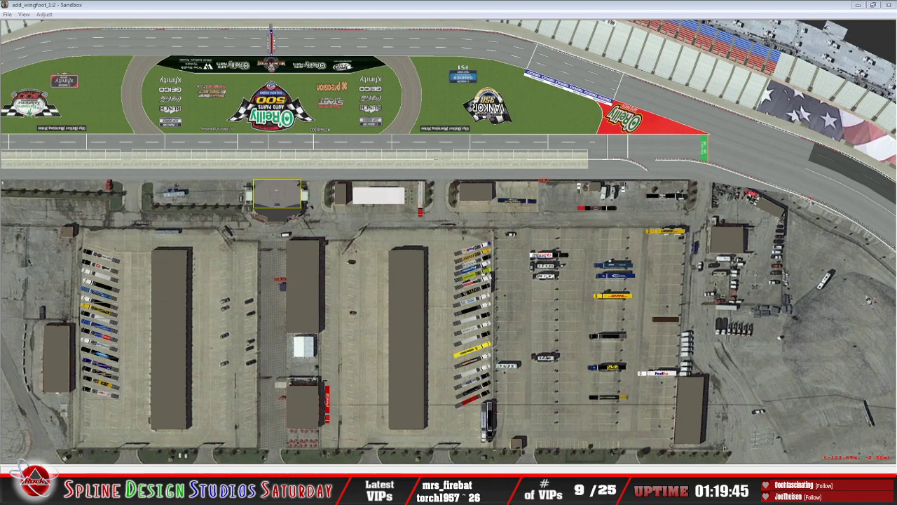
Step: Switch to the file explorer, go to the texas_SBP15 folder inside 7-9-21, and open the c_light object in 3DSimED3
left_click(43, 493)
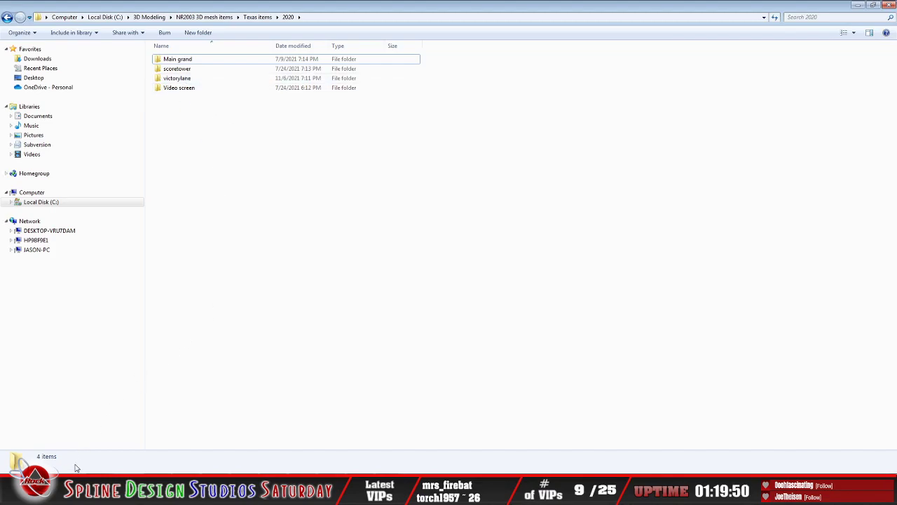
left_click(73, 493)
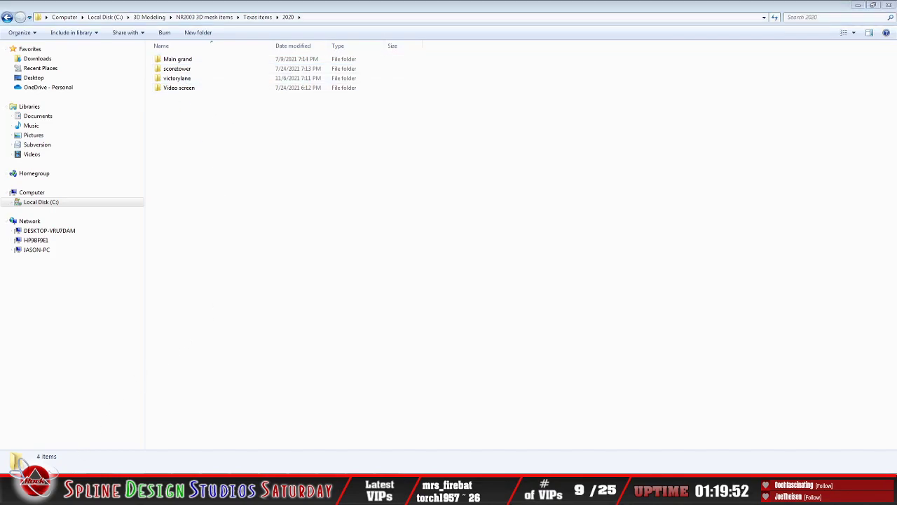
left_click(93, 432)
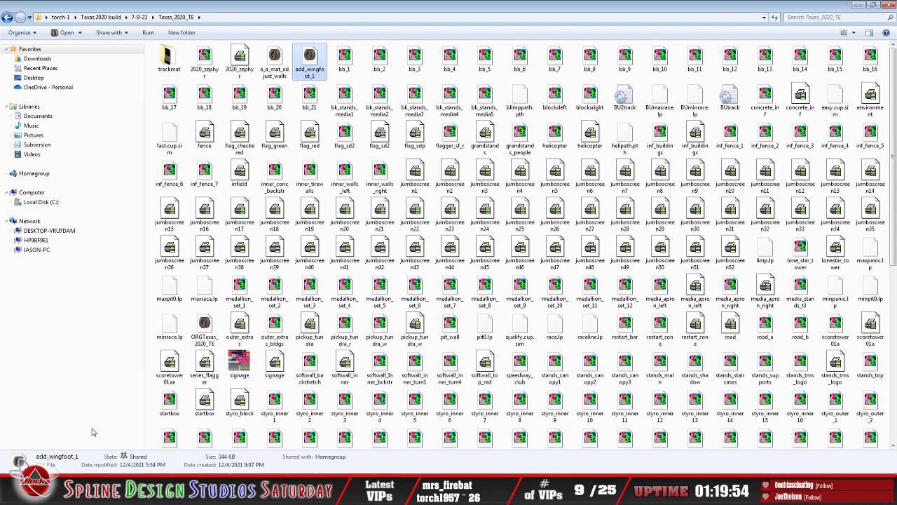
left_click(8, 17)
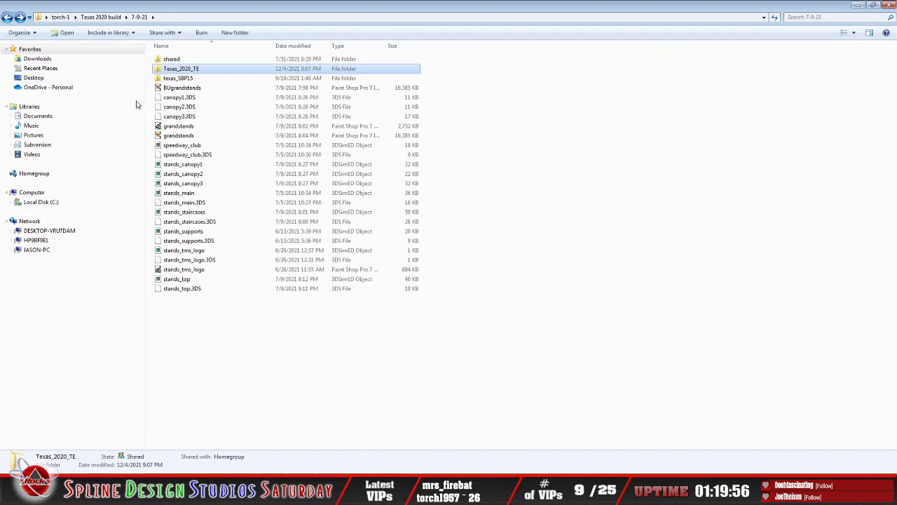
double_click(177, 79)
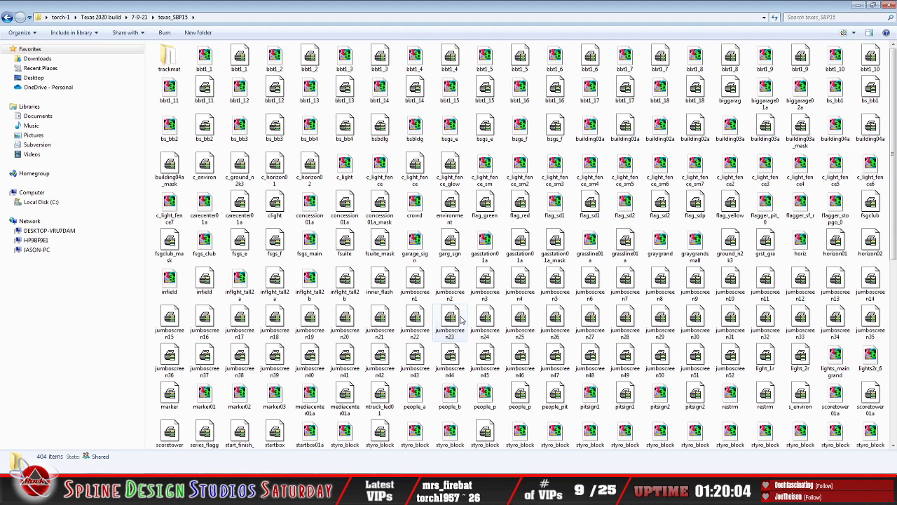
left_click(344, 171)
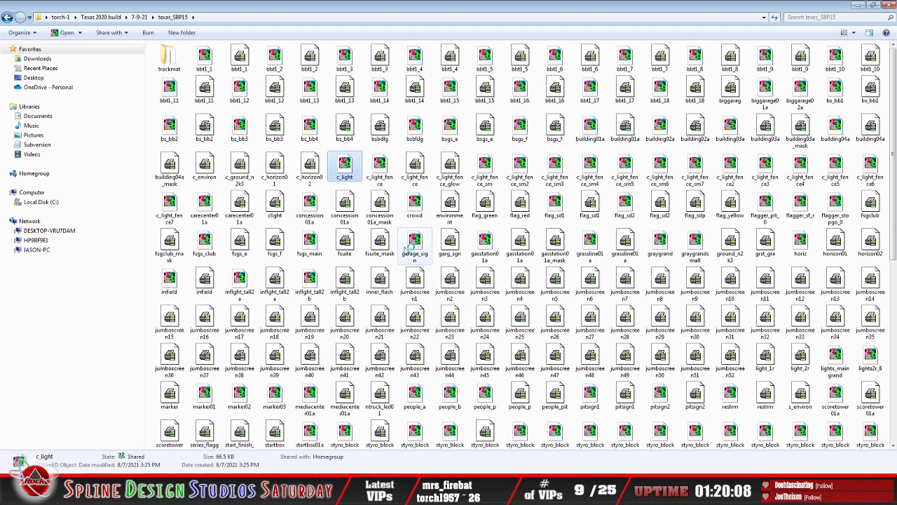
key("Return")
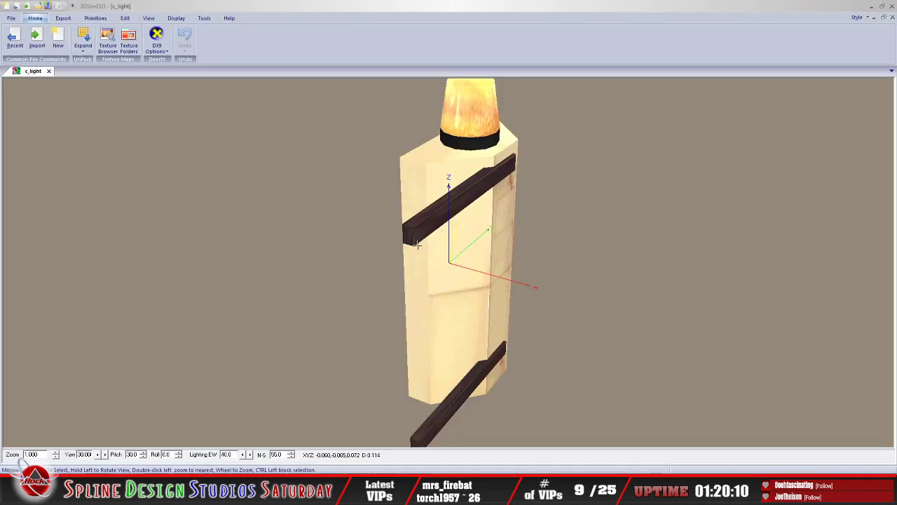
Step: Examine the c_light caution light model's front lamps, top beacon and mounting arms from several angles
scroll(434, 230, "down", 5)
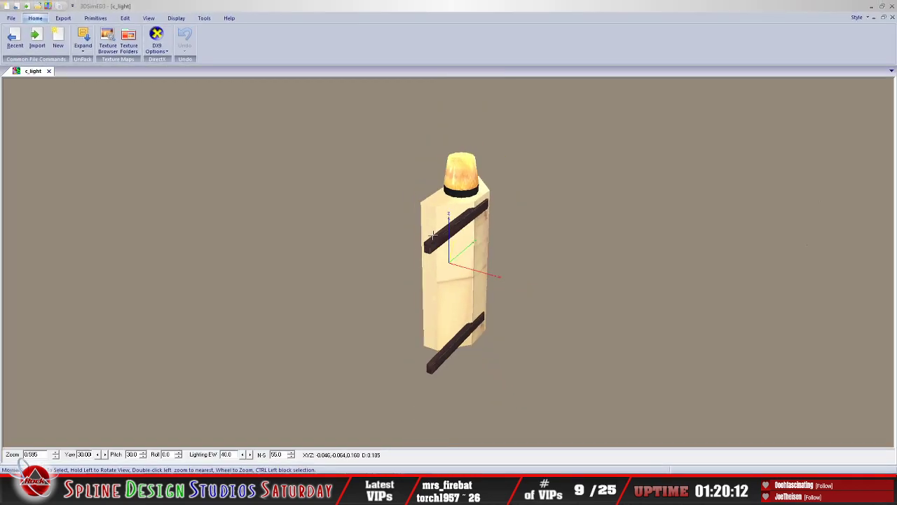
left_click_drag(433, 230, 573, 250)
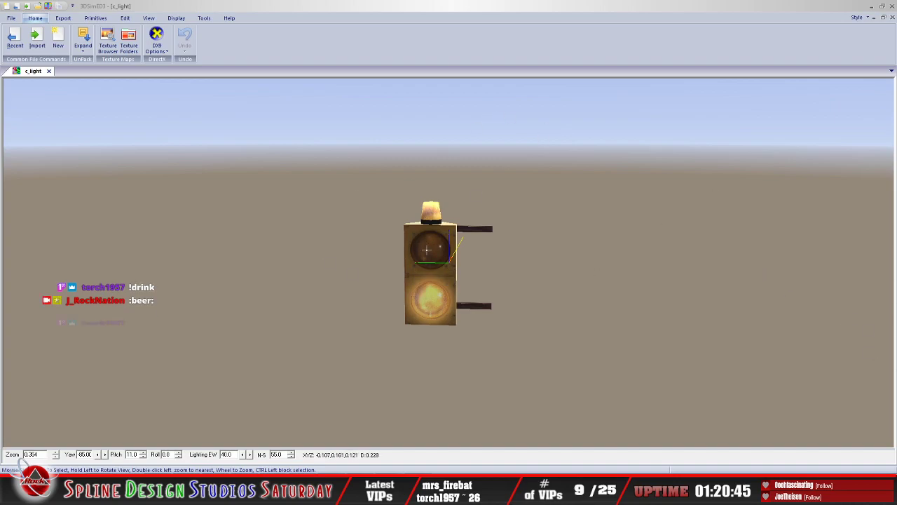
left_click_drag(460, 264, 449, 244)
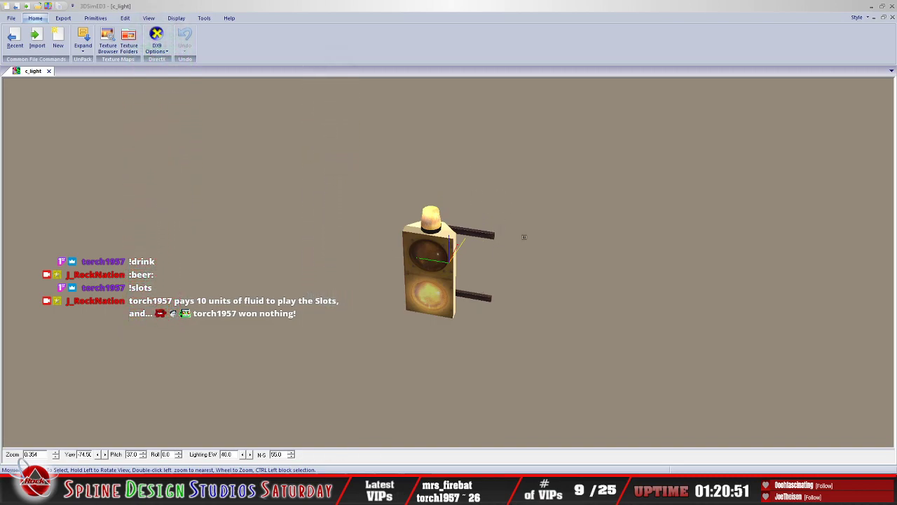
mouse_move(485, 227)
left_mouse_down()
mouse_move(466, 256)
mouse_move(505, 252)
mouse_move(476, 229)
left_mouse_up()
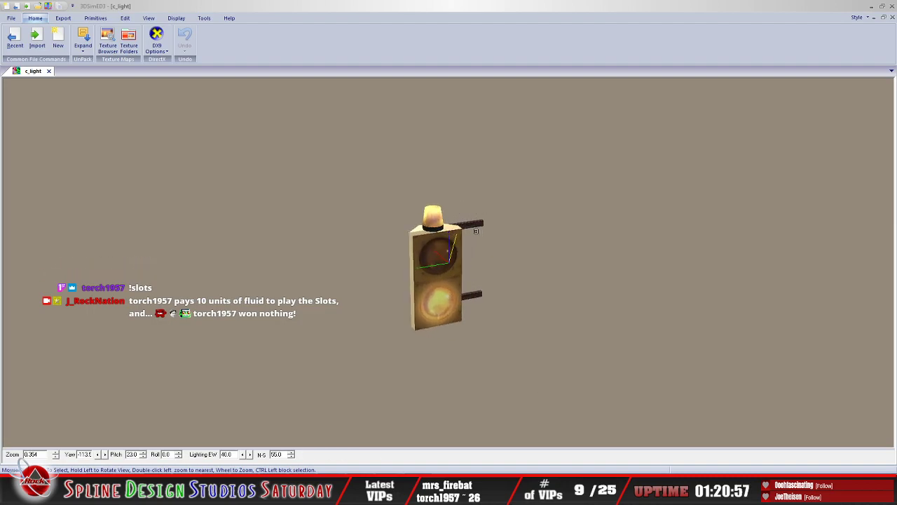
left_click_drag(487, 222, 423, 249)
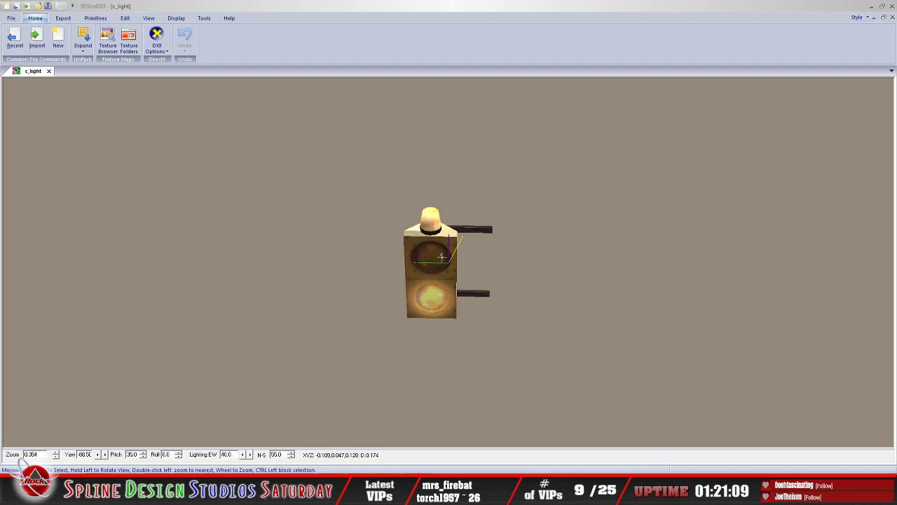
left_click_drag(446, 249, 446, 239)
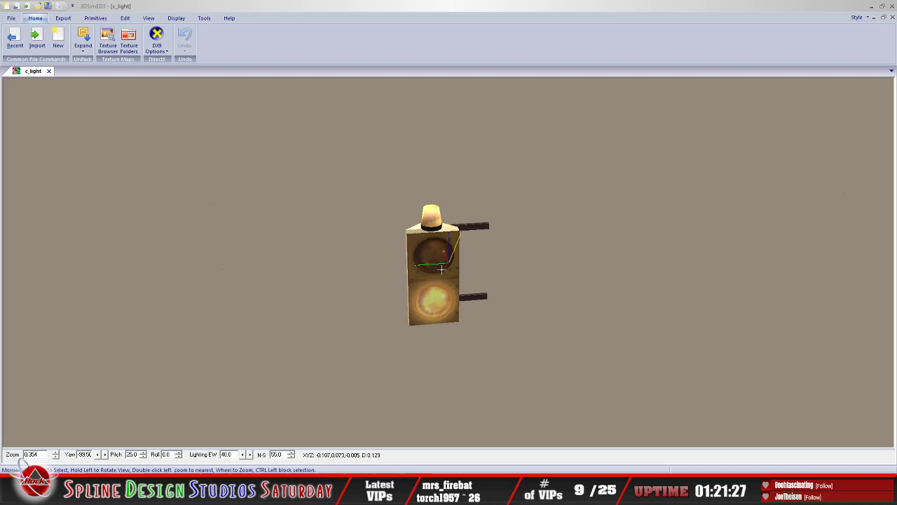
left_click_drag(437, 264, 450, 250)
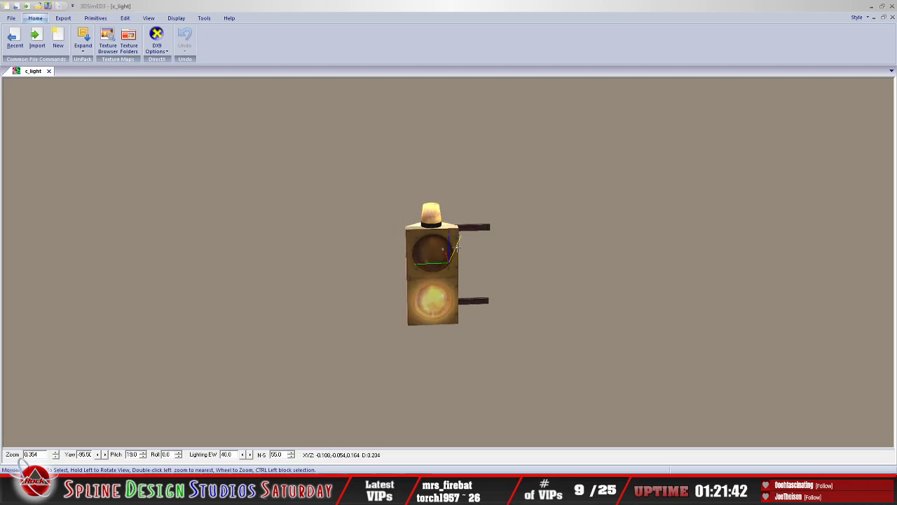
left_click_drag(438, 248, 366, 242)
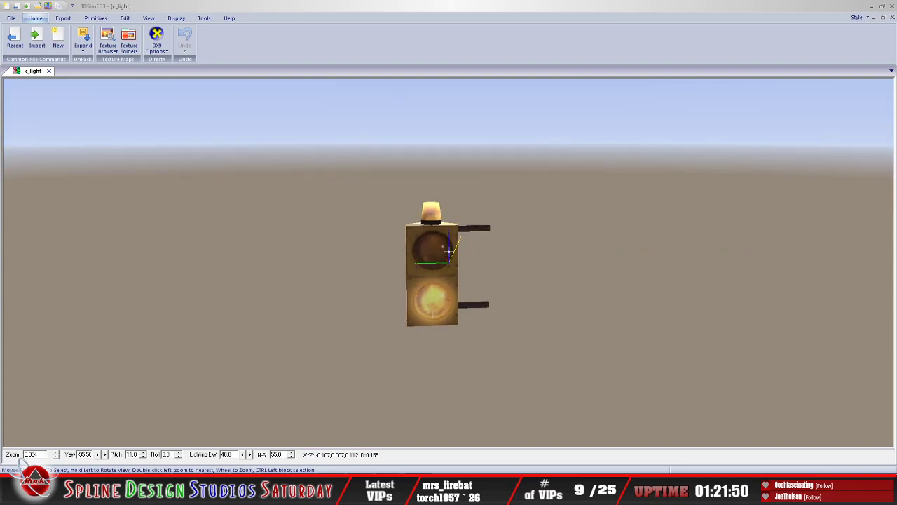
left_click_drag(481, 226, 473, 224)
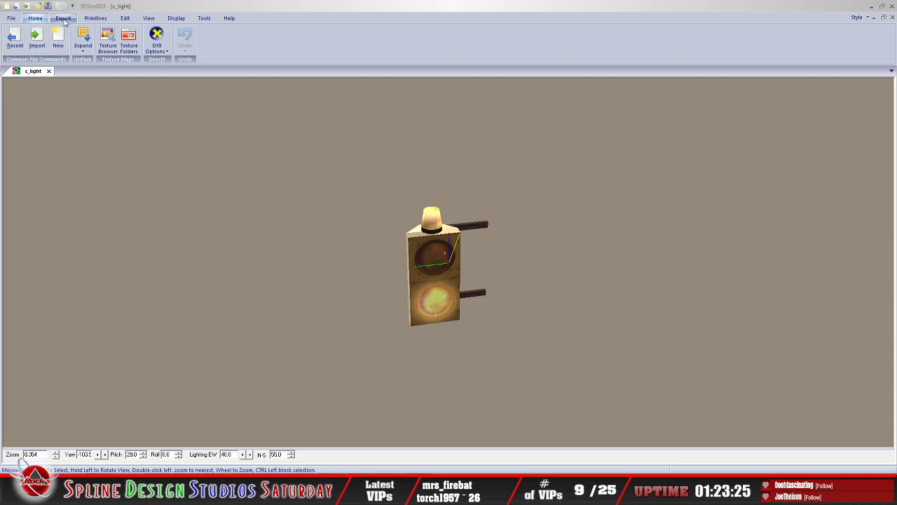
Step: Export the model to the Desktop as a 3DS file named c_light with 8:3 texture names and mapped solid colour faces, and exit 3DSimED3
left_click(63, 18)
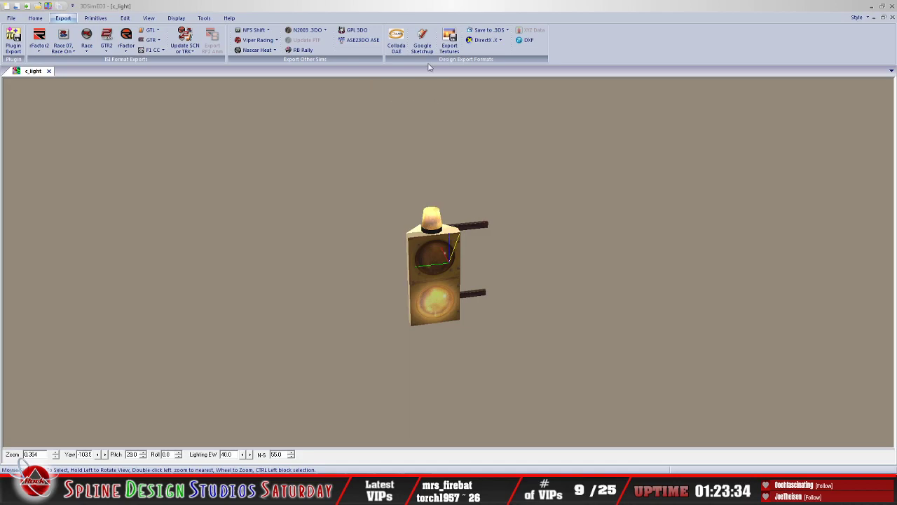
left_click(489, 30)
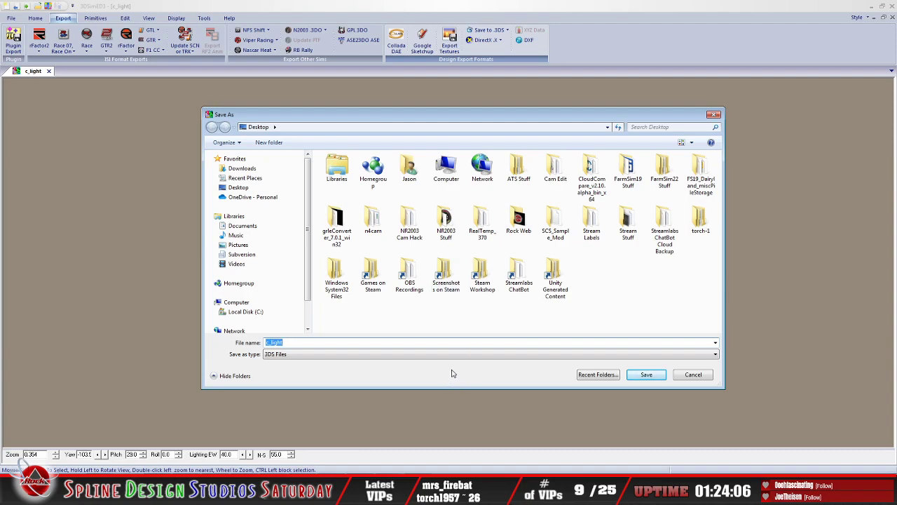
left_click(651, 377)
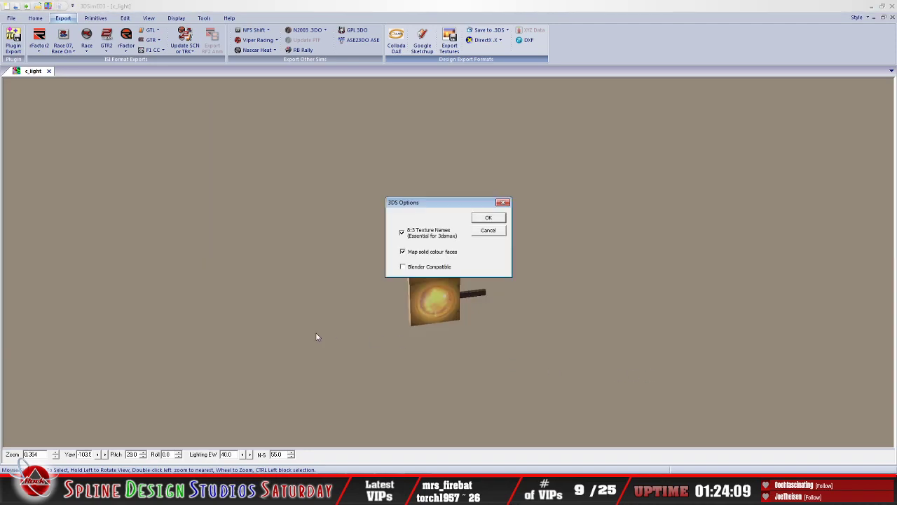
left_click(487, 217)
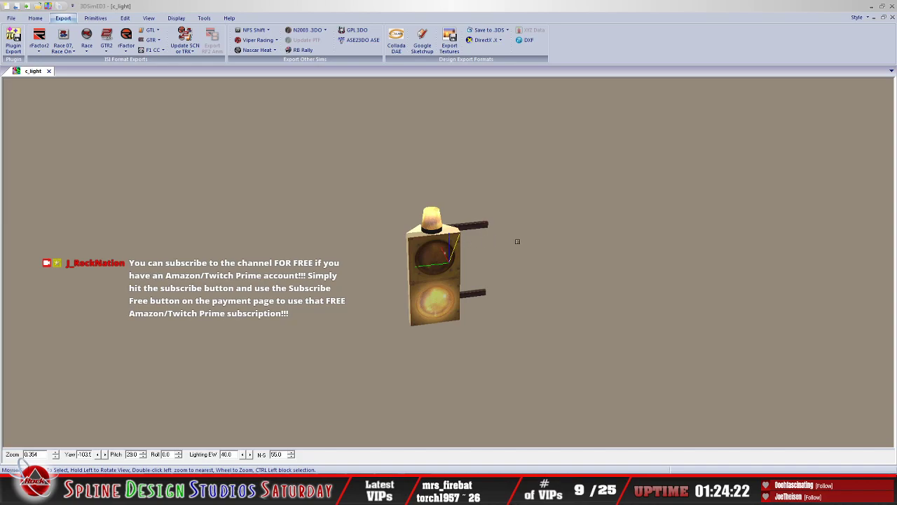
left_click(11, 18)
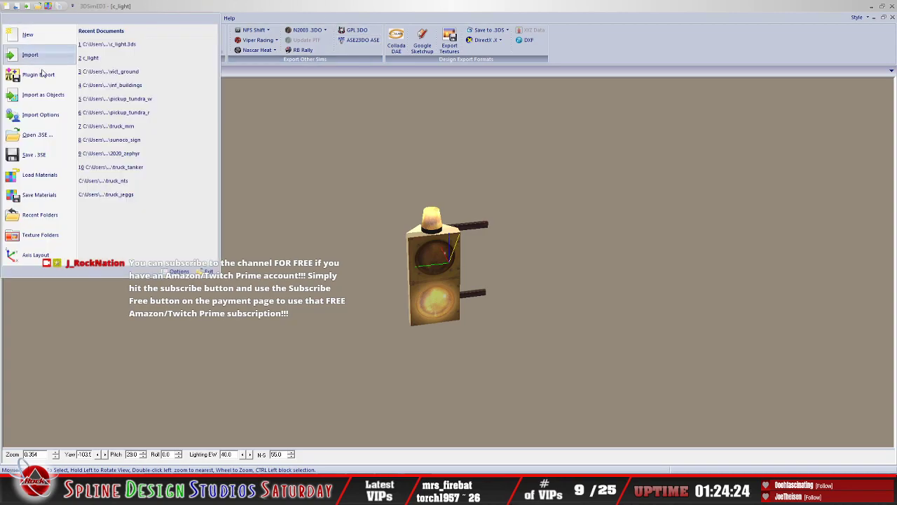
left_click(205, 273)
left_click(425, 263)
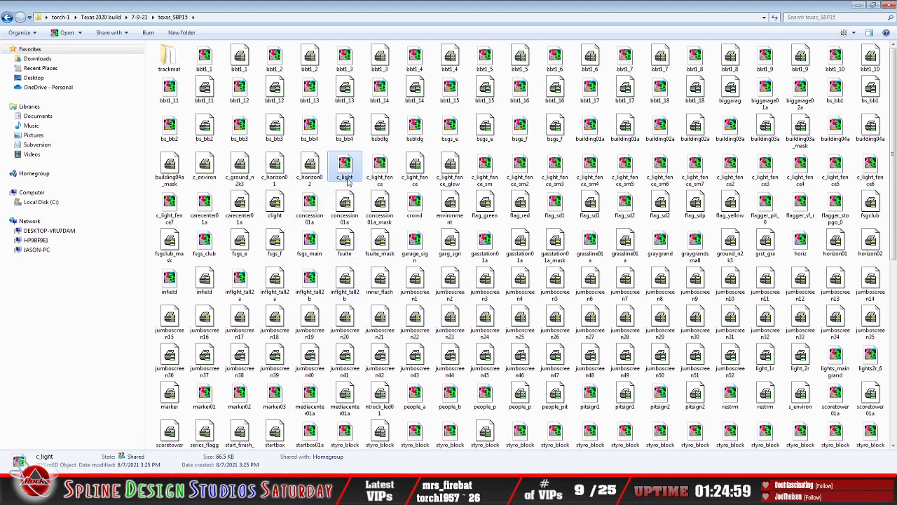
Step: Check the Desktop folder in a new explorer window for the exported c_light.3ds file and close that window
left_click(856, 6)
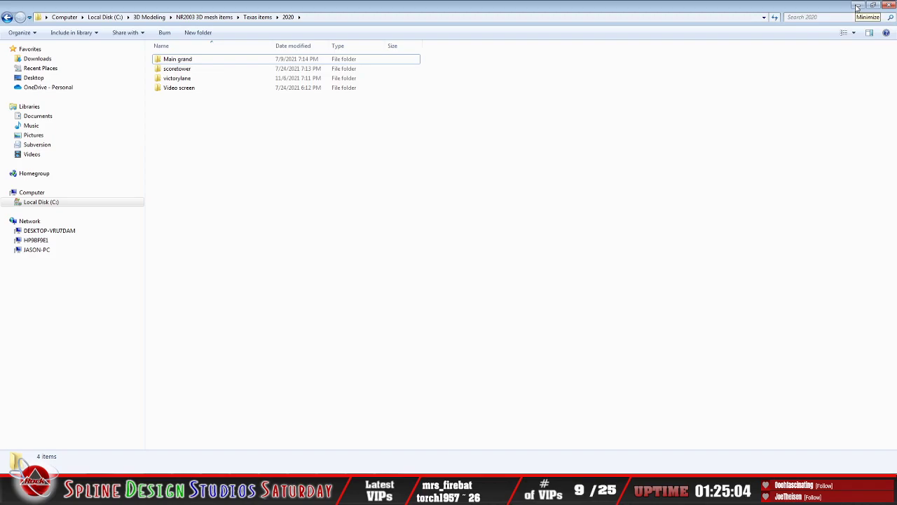
right_click(37, 78)
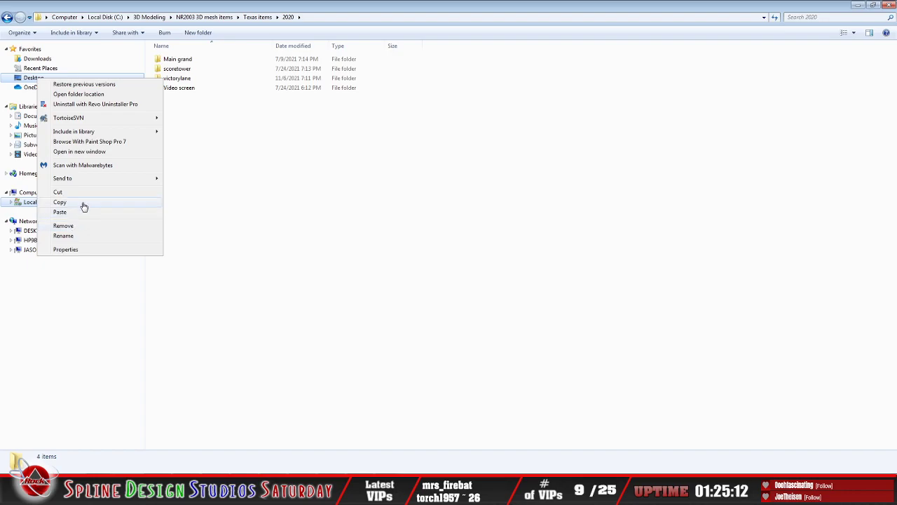
left_click(77, 152)
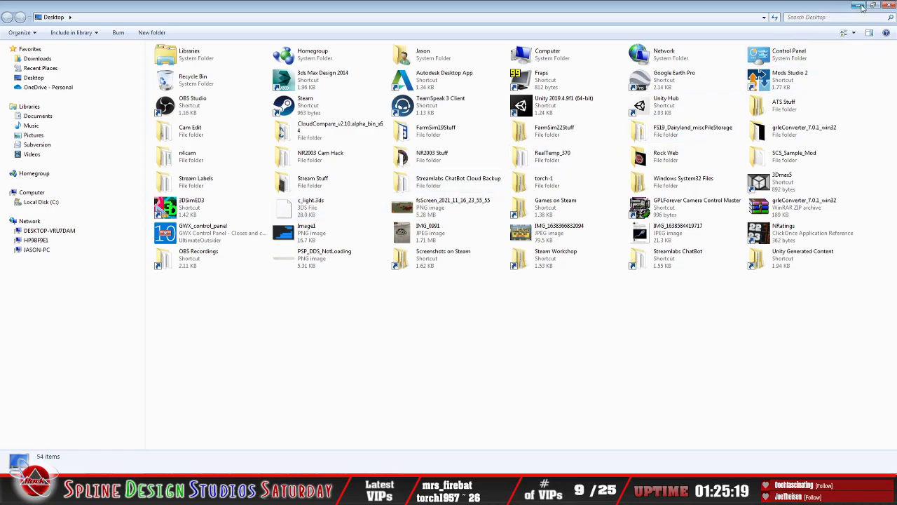
left_click(890, 5)
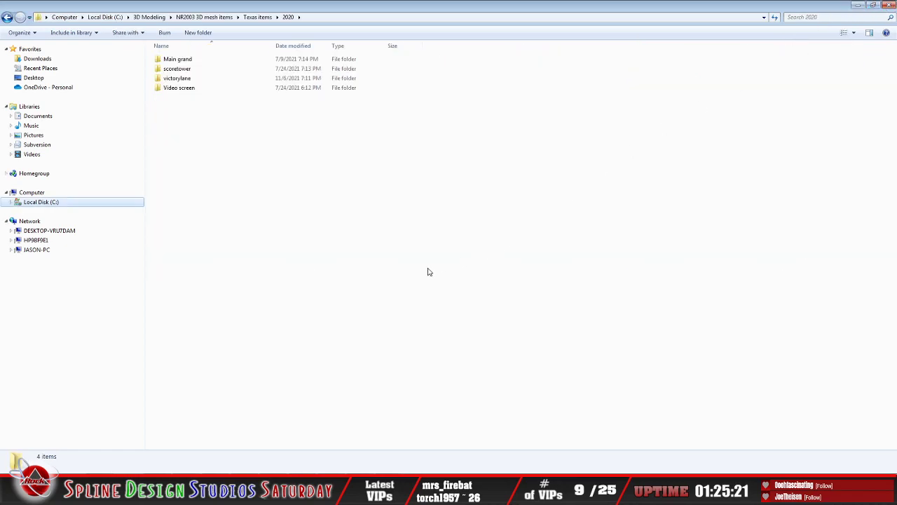
Step: Switch to 3ds Max Design and import c_light.3ds from the Desktop, completely replacing the current scene with unit conversion on
key("alt+Tab")
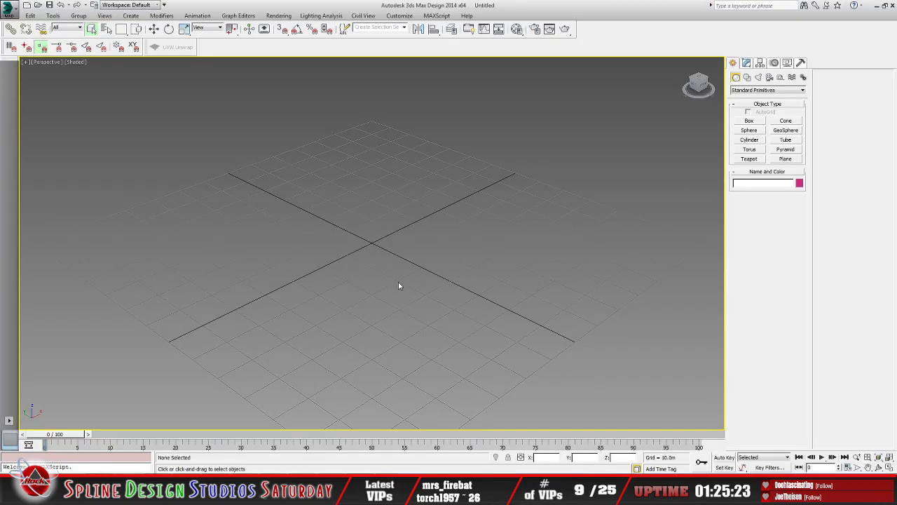
left_click(10, 15)
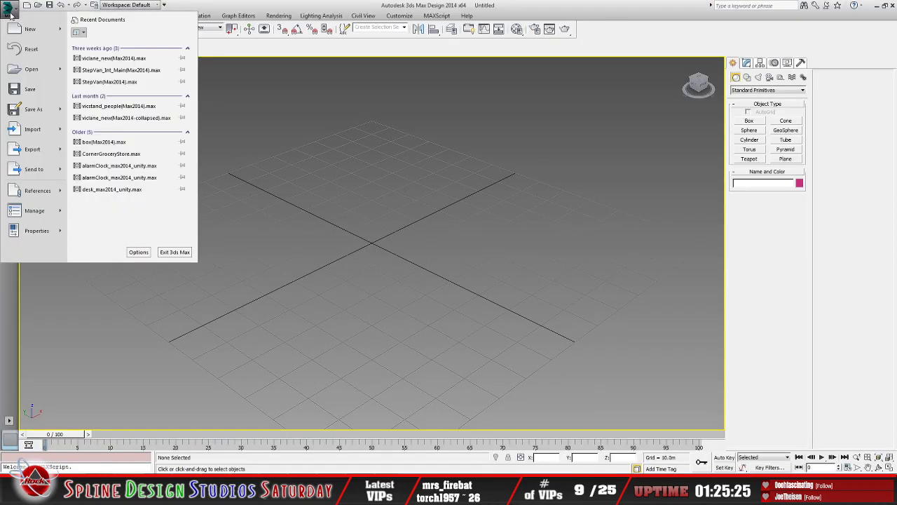
left_click(32, 129)
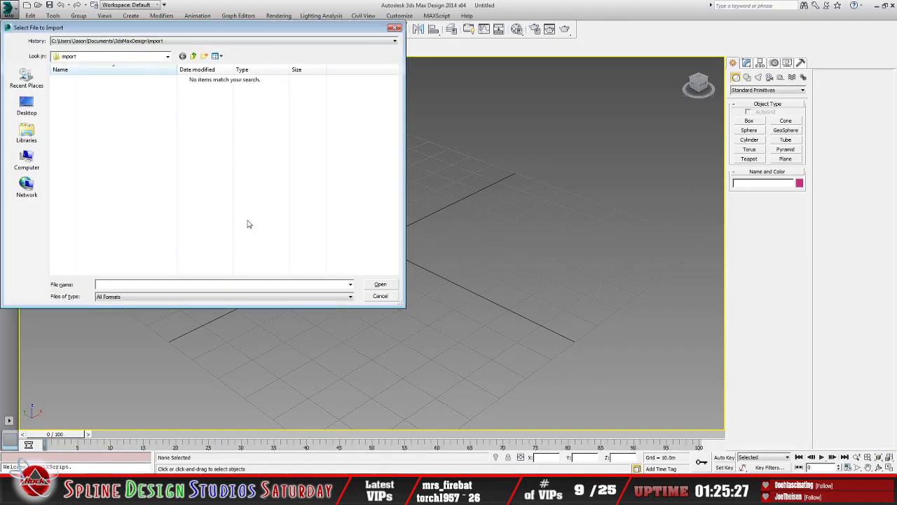
left_click(167, 56)
scroll(169, 109, "up", 2)
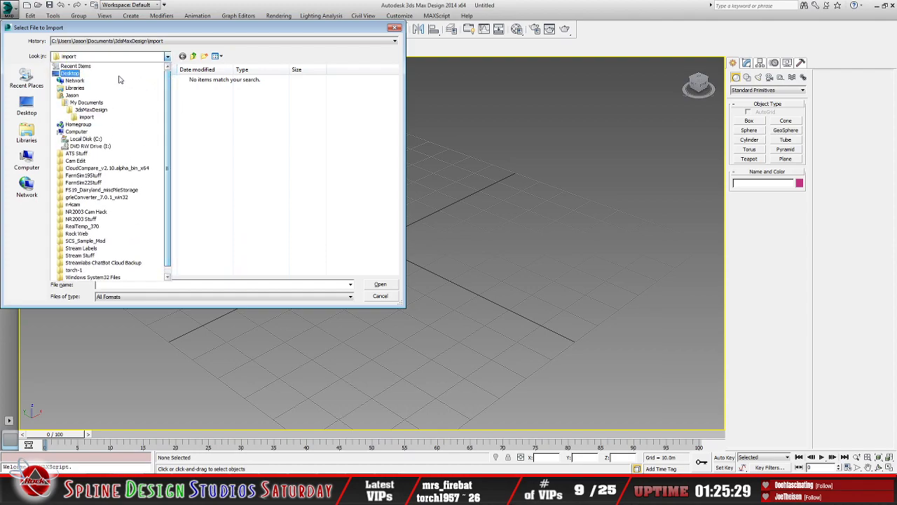
left_click(112, 73)
left_click(244, 171)
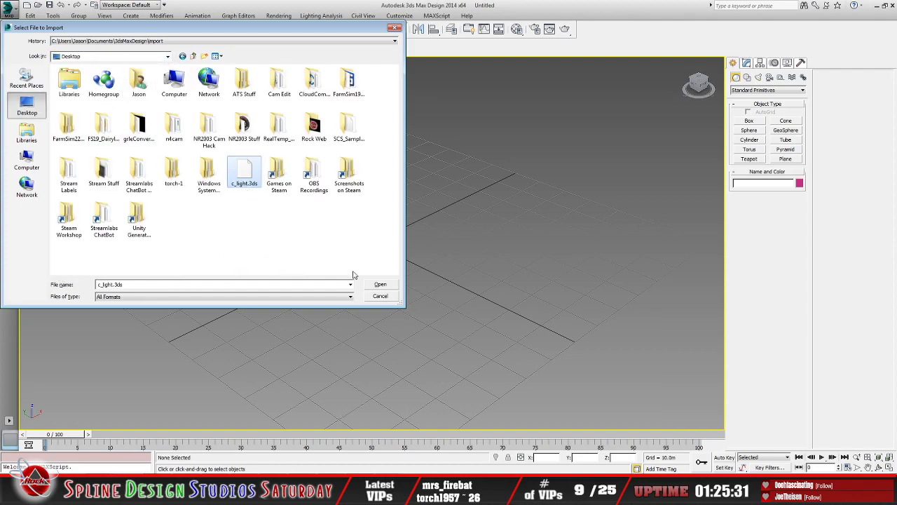
key("Return")
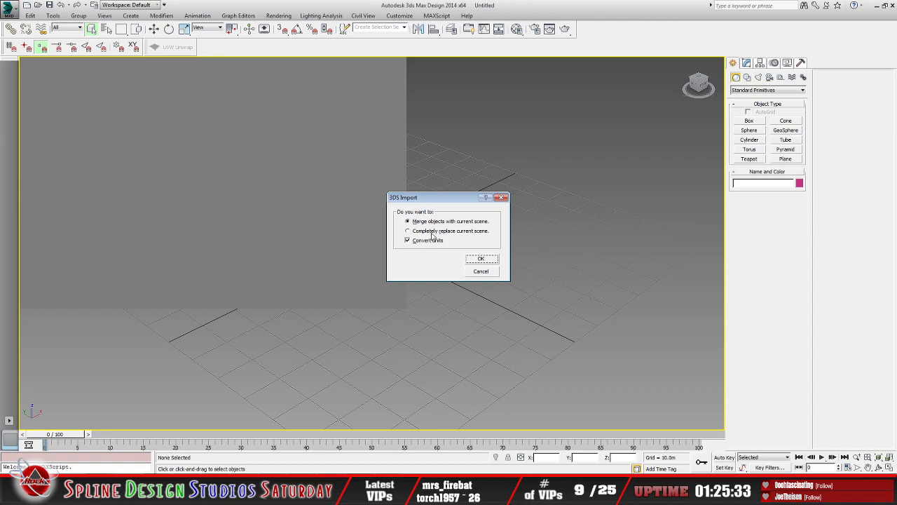
left_click(431, 231)
left_click(495, 261)
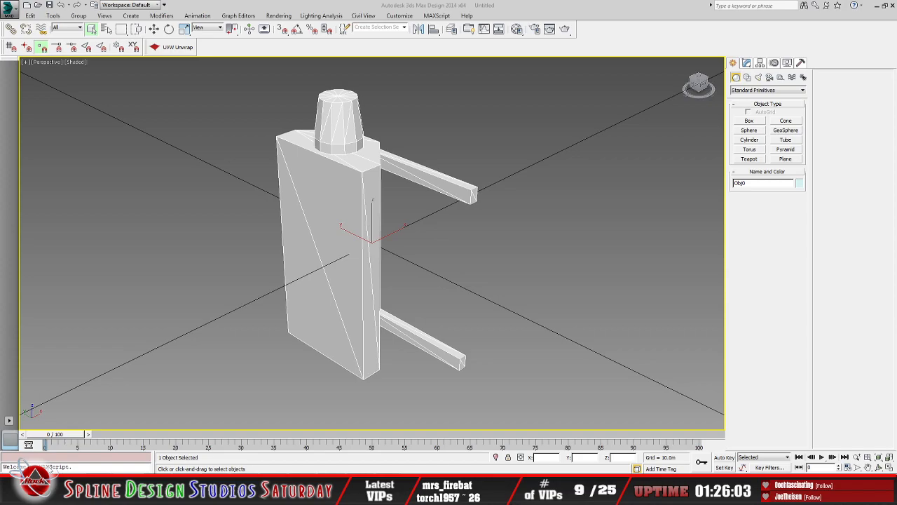
Step: Switch to the texas_SBP15 folder, inspect the c_light model file in Notepad for its texture reference, and close Notepad
key("alt+Tab")
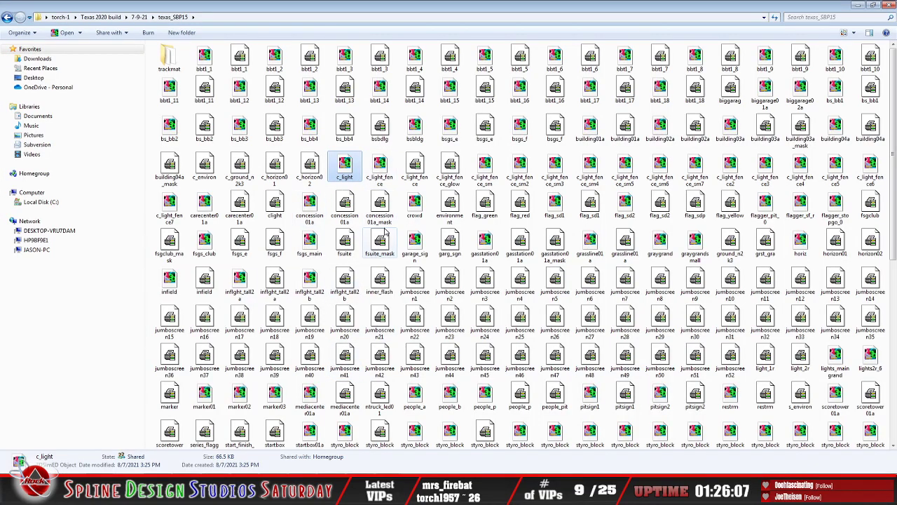
right_click(350, 175)
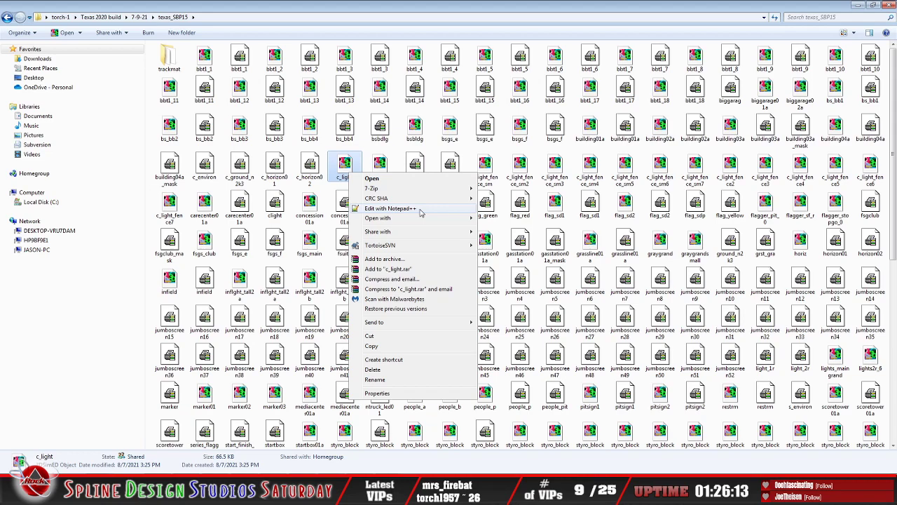
mouse_move(421, 218)
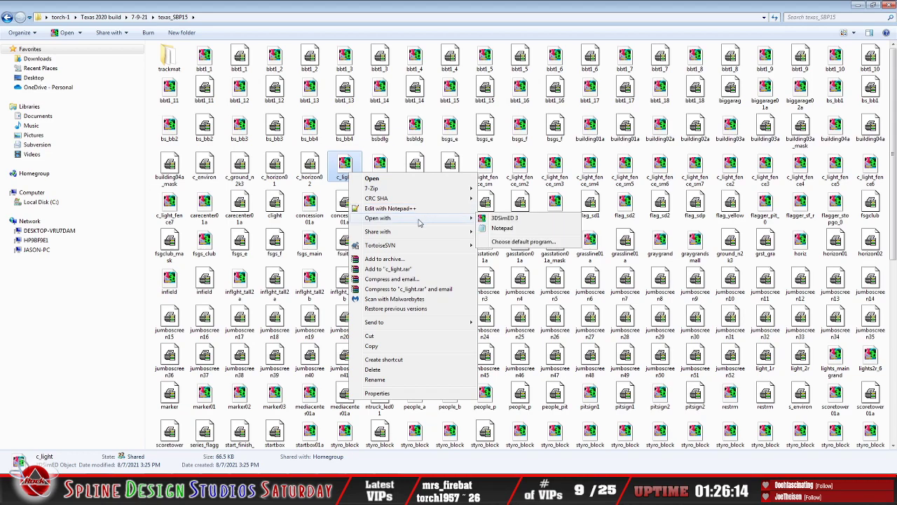
left_click(522, 222)
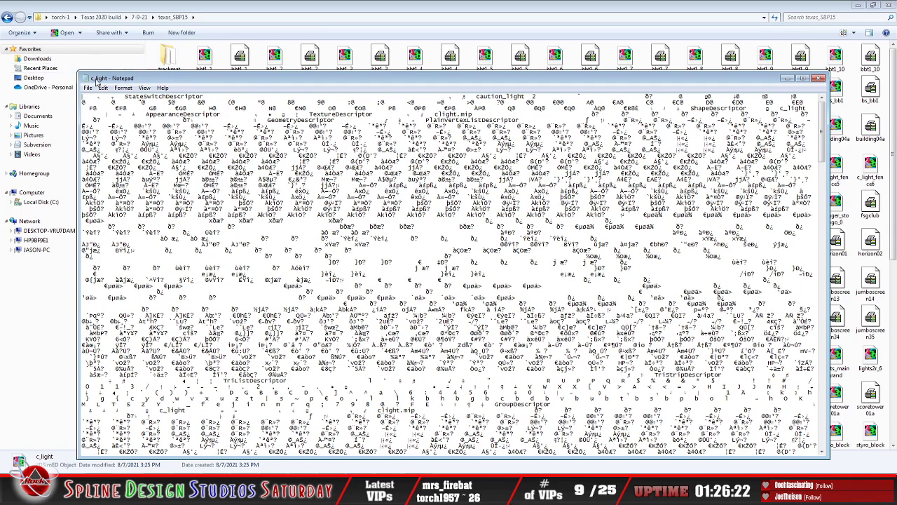
left_click(88, 88)
left_click(112, 164)
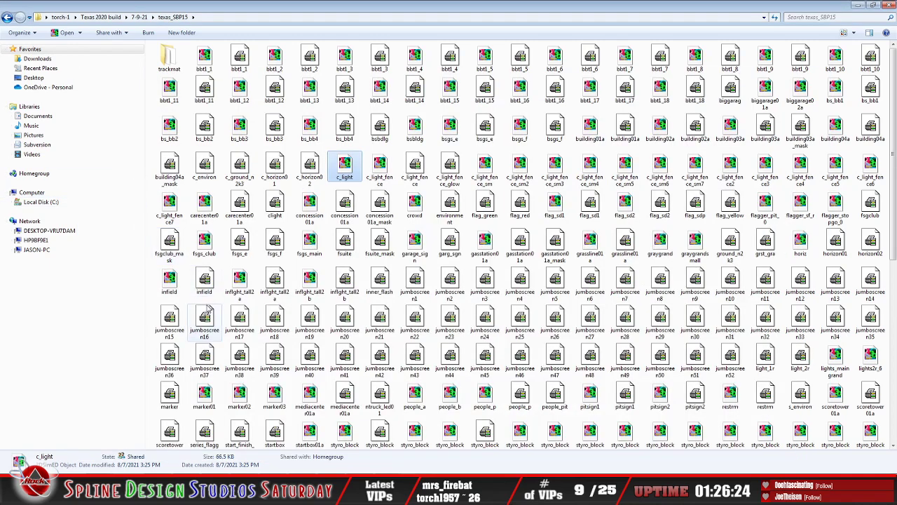
Step: Launch WinMip2 from the clight texture file and start opening an image in it
right_click(271, 202)
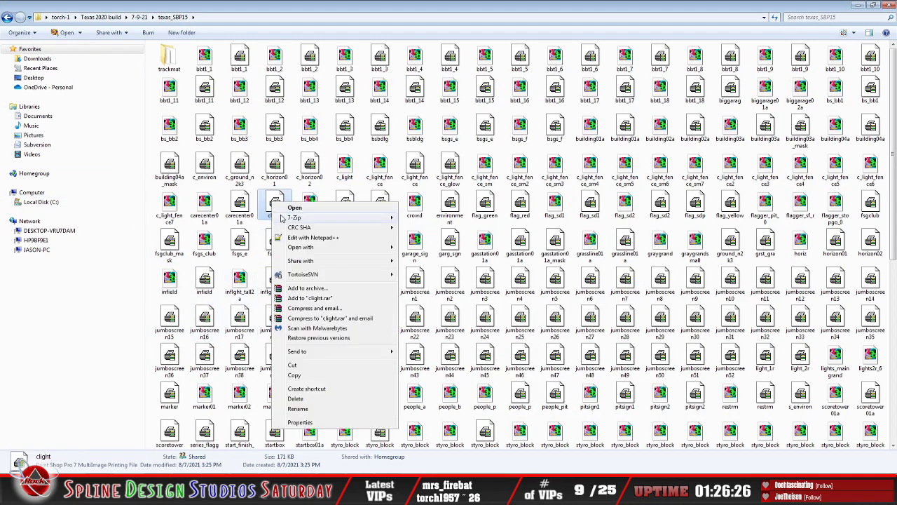
mouse_move(295, 249)
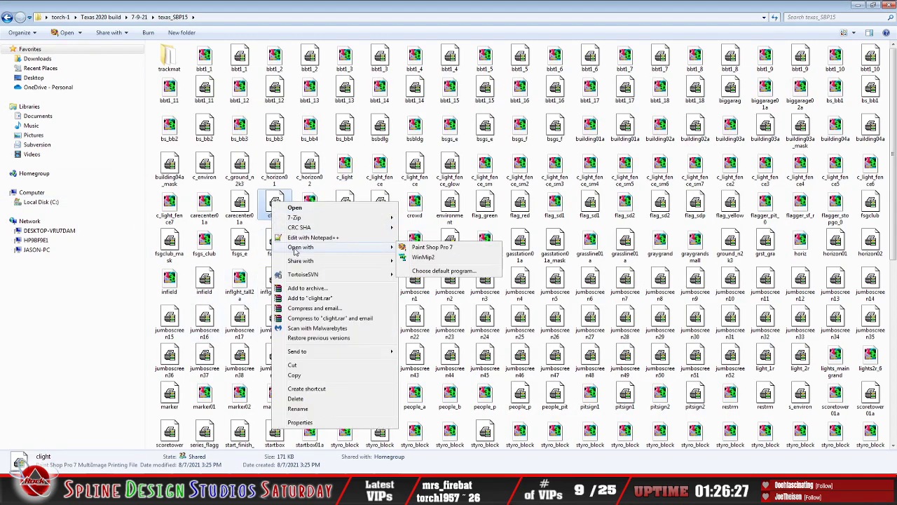
left_click(424, 258)
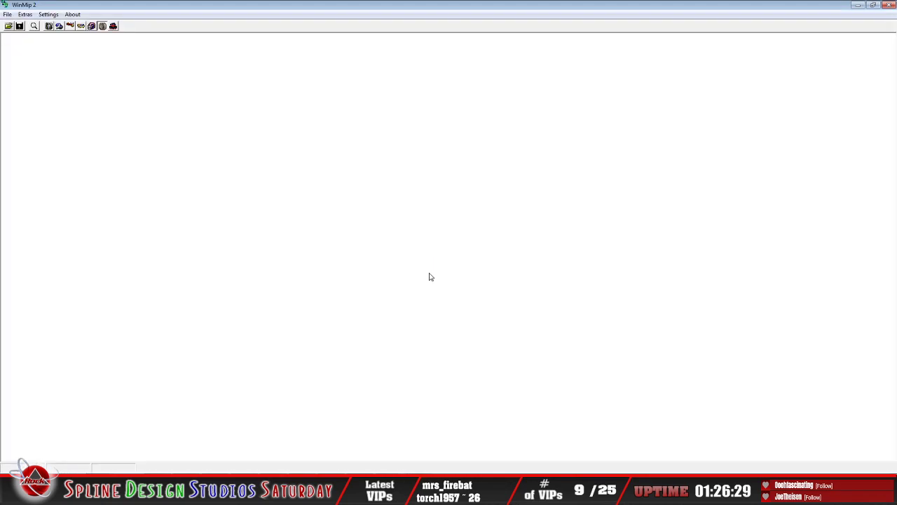
left_click(8, 26)
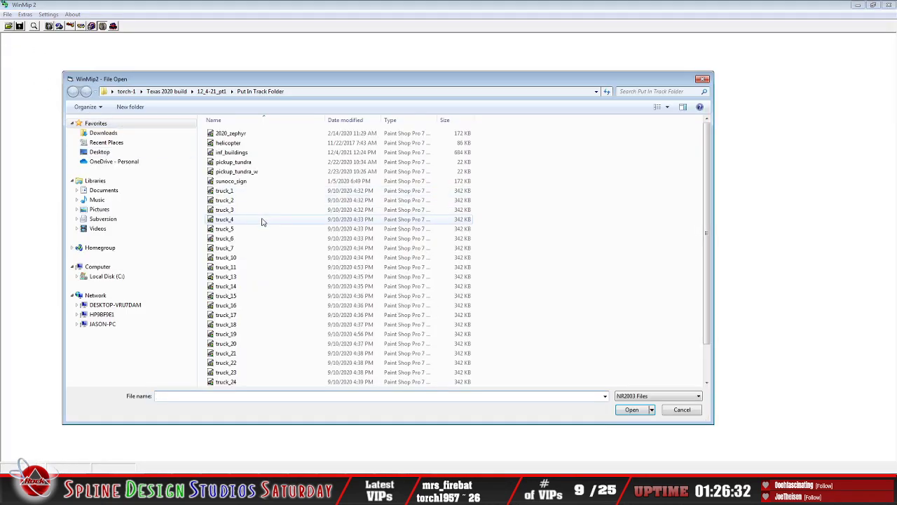
Step: Browse from the Desktop through torch-1, Texas 2020 build and 7-9-21 to the texas_SBP15 folder
left_click(106, 152)
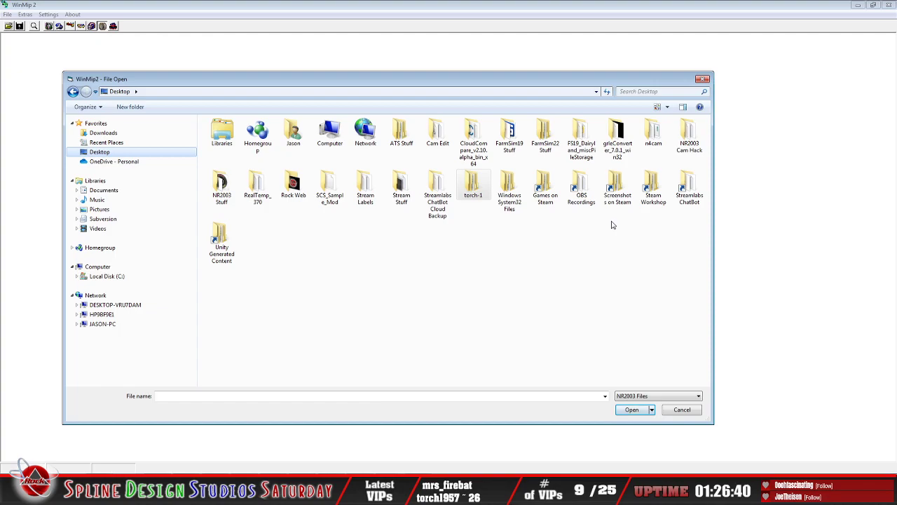
double_click(477, 199)
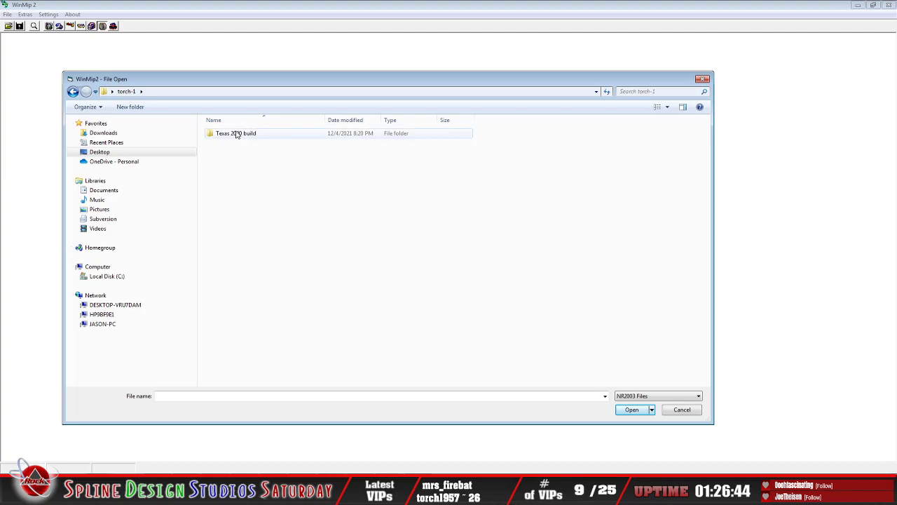
double_click(237, 134)
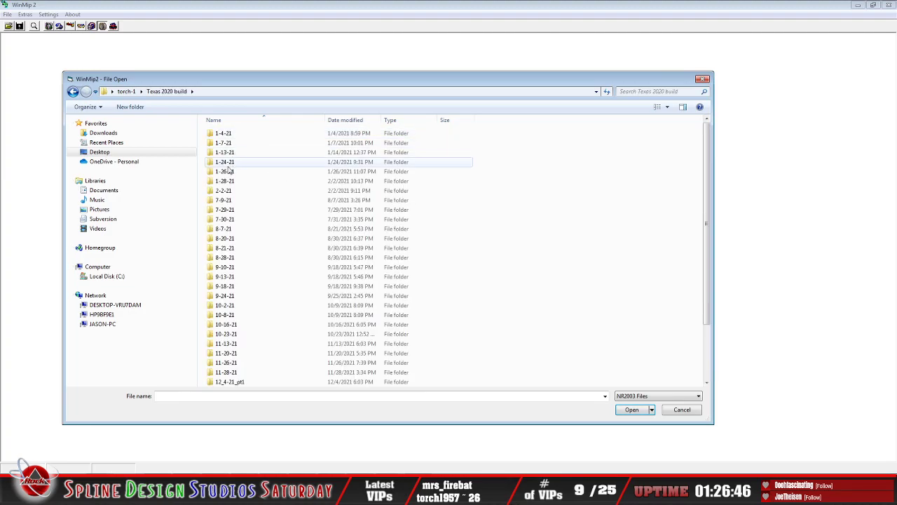
left_click(73, 92)
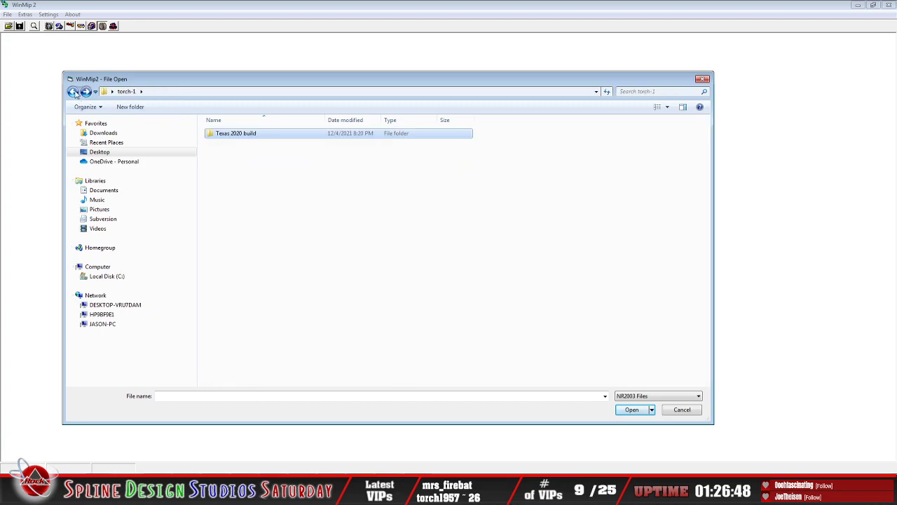
double_click(235, 135)
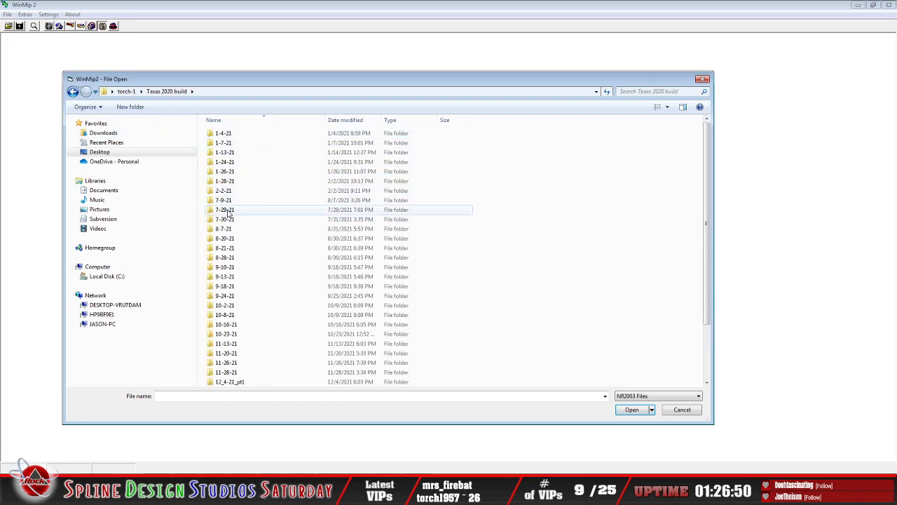
left_click(228, 209)
double_click(226, 199)
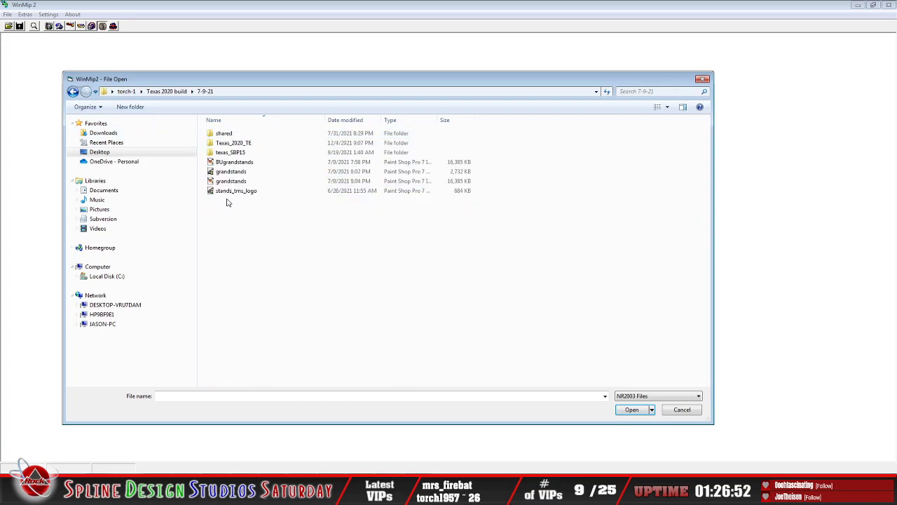
double_click(230, 152)
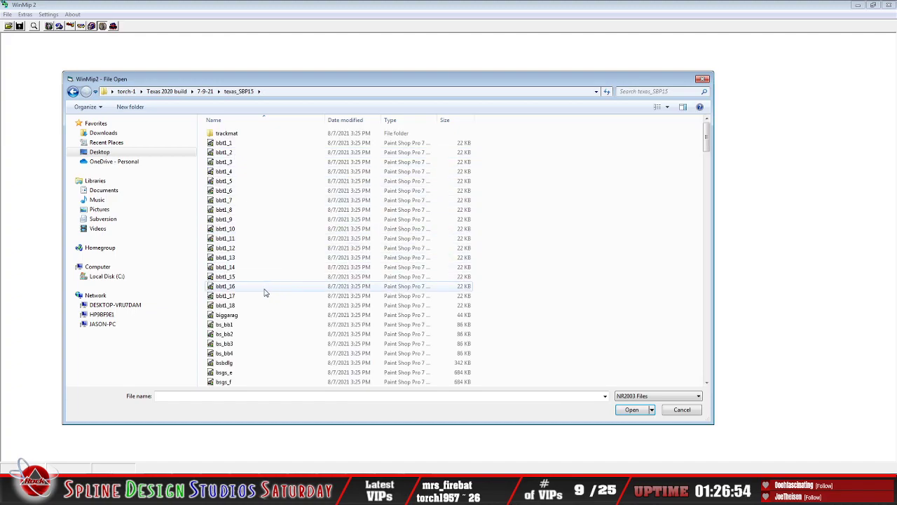
Step: Show the texas_SBP15 files as icons and open the clight texture
left_click(667, 107)
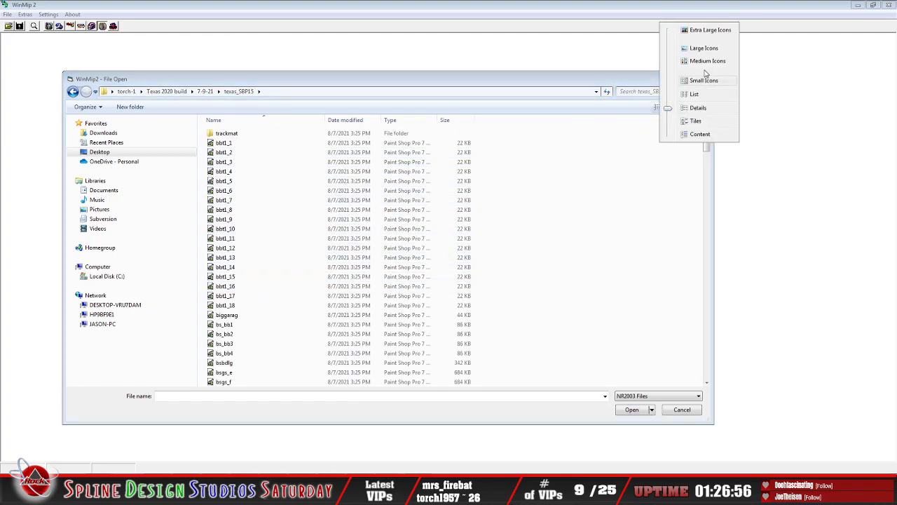
left_click(663, 96)
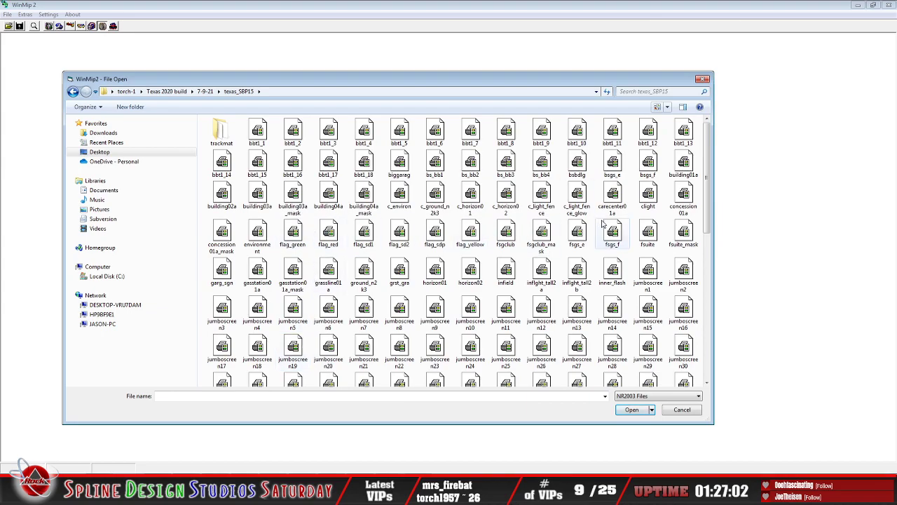
left_click(648, 196)
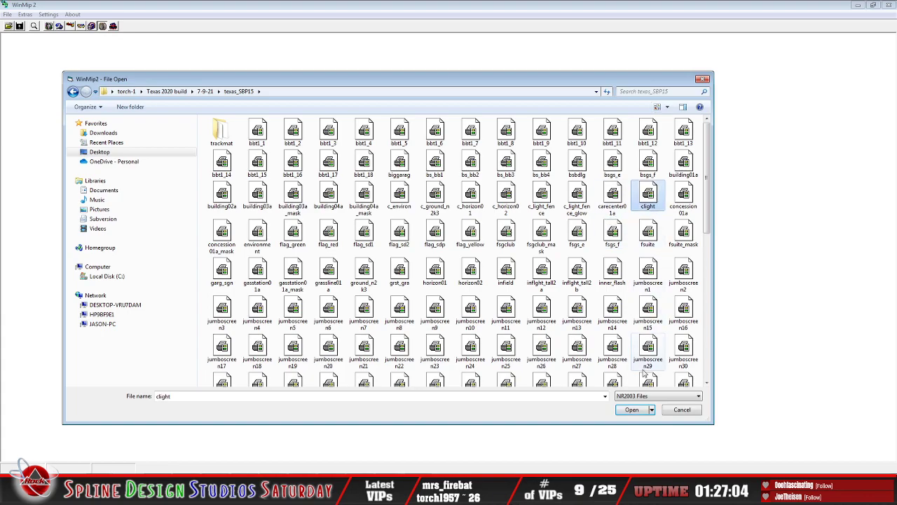
left_click(636, 411)
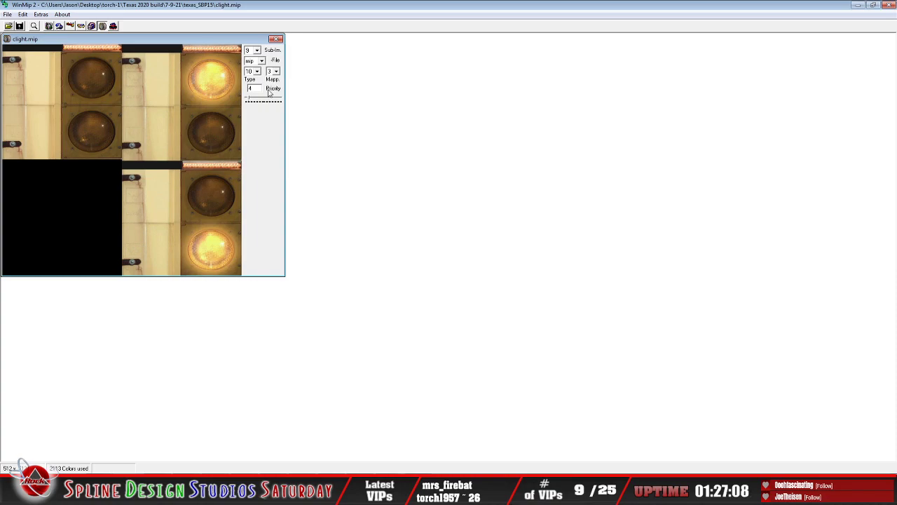
Step: Convert the clight texture from MIP to BMP, close the image and exit WinMip2
left_click(264, 61)
left_click(266, 70)
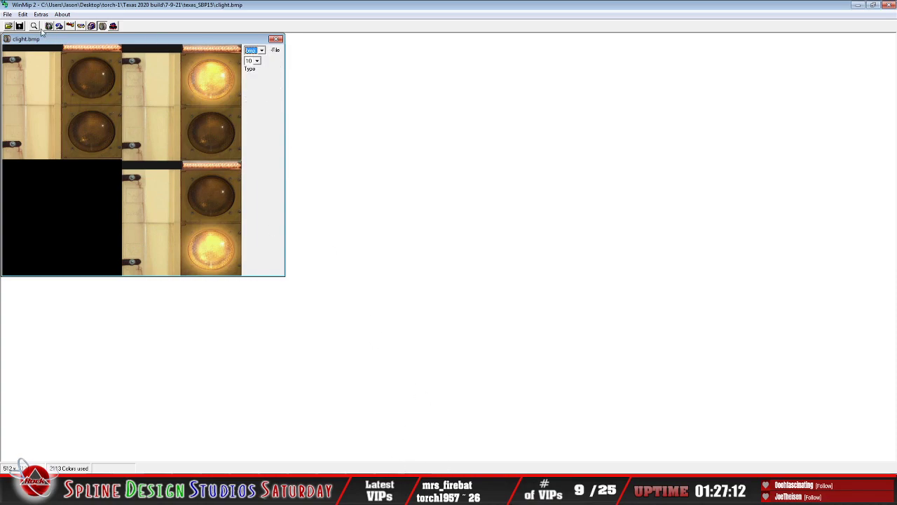
left_click(8, 15)
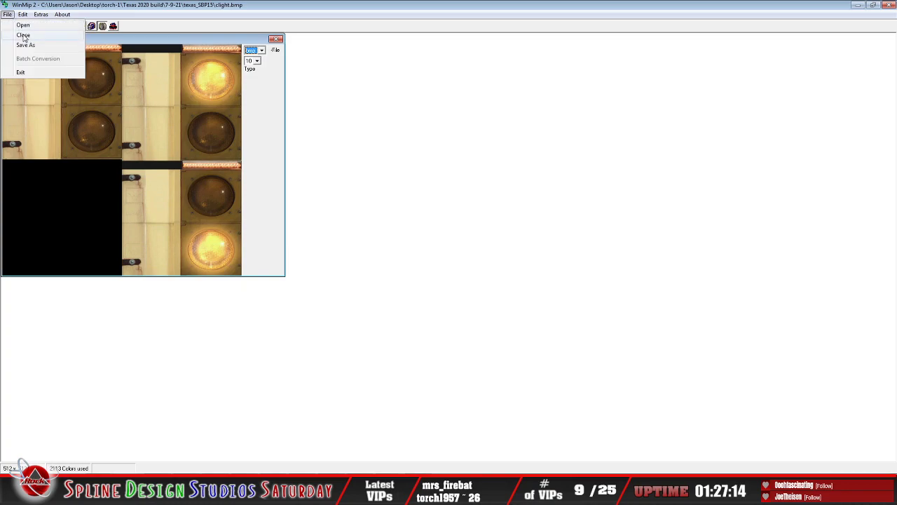
left_click(23, 35)
left_click(7, 14)
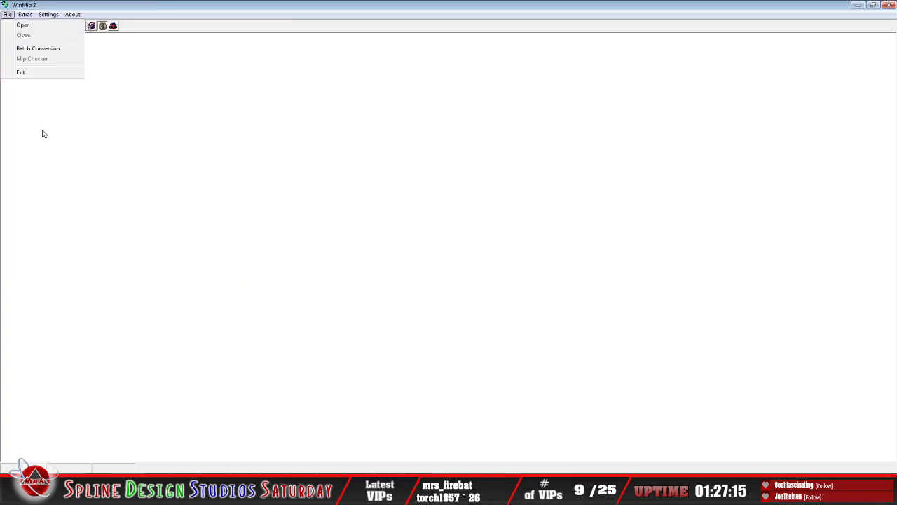
left_click(37, 76)
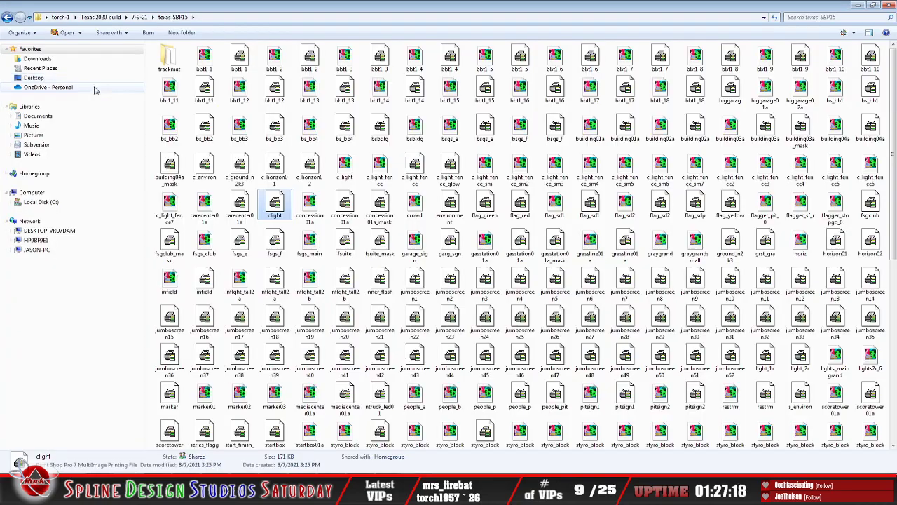
Step: Switch to 3ds Max Design and change the 13 - Default material in the Material Editor to the Standard type
left_click(420, 492)
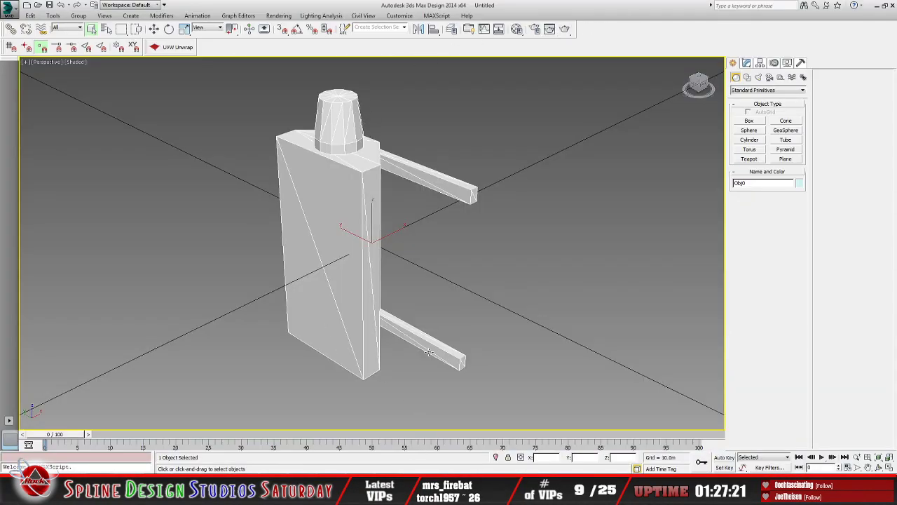
key("m")
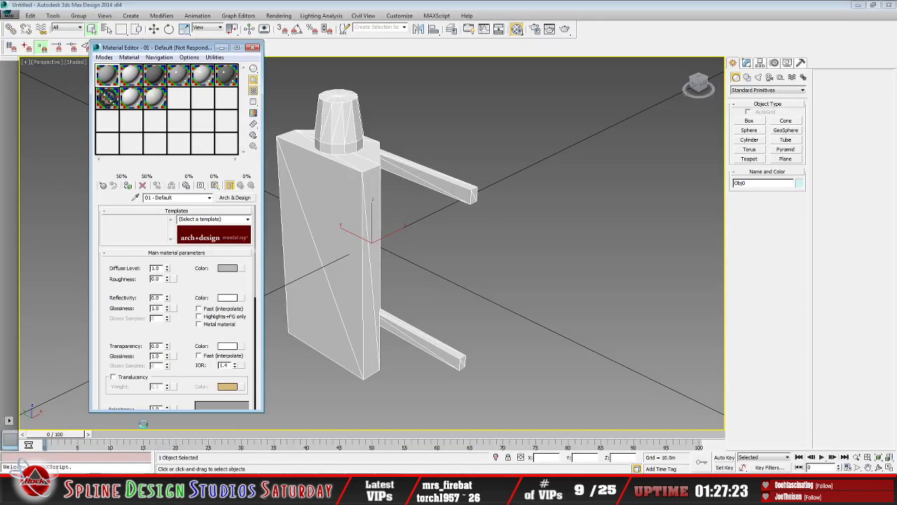
left_click(107, 125)
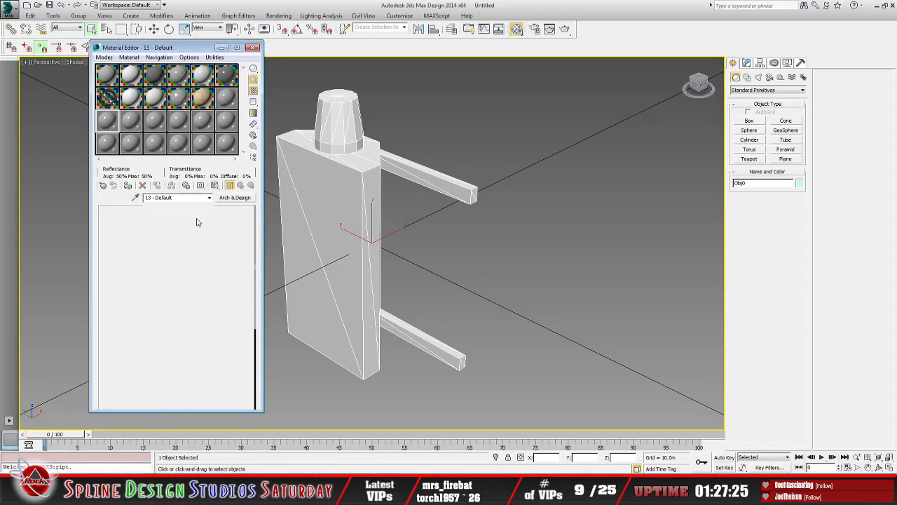
left_click(235, 198)
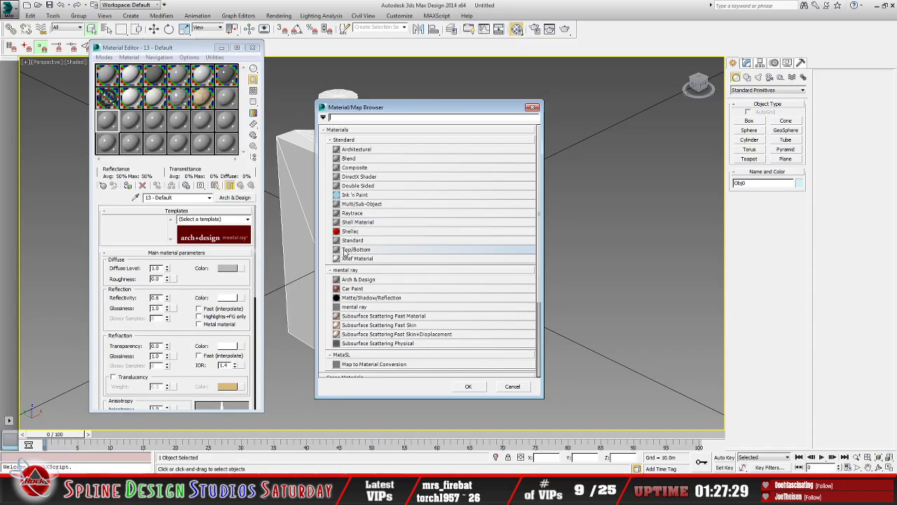
left_click(352, 240)
left_click(468, 386)
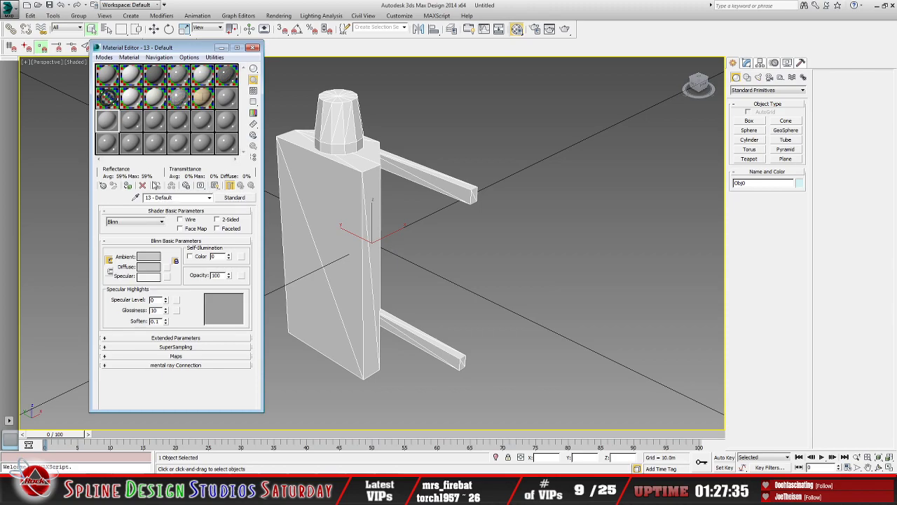
Step: Add a Bitmap map to the diffuse color of the 13 - Default material
left_click(169, 267)
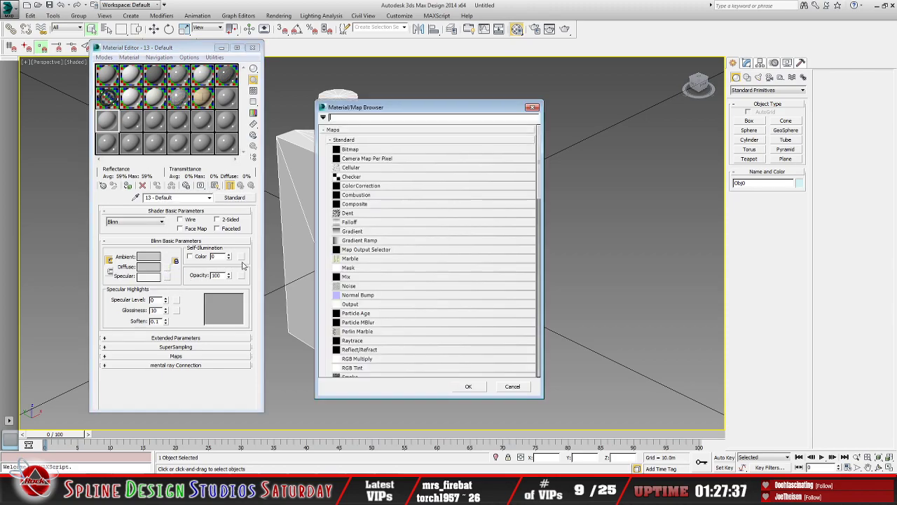
left_click(382, 149)
left_click(468, 386)
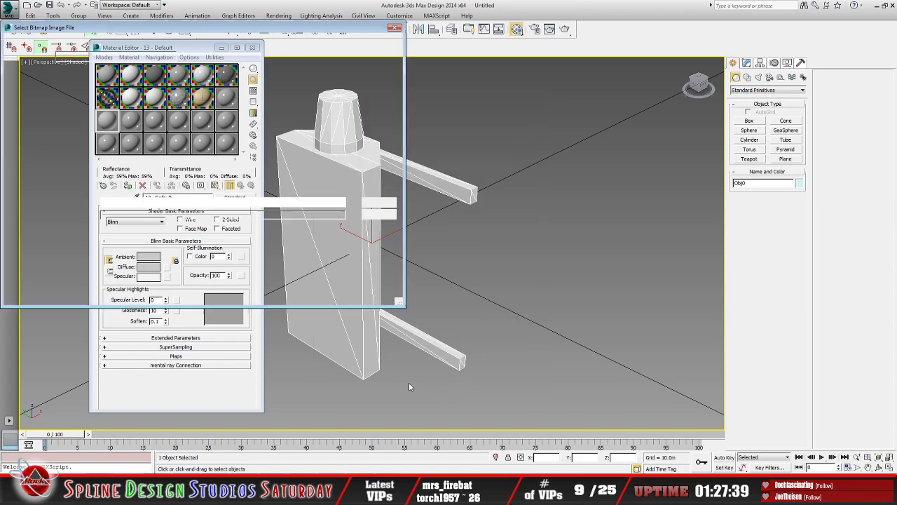
left_click(172, 56)
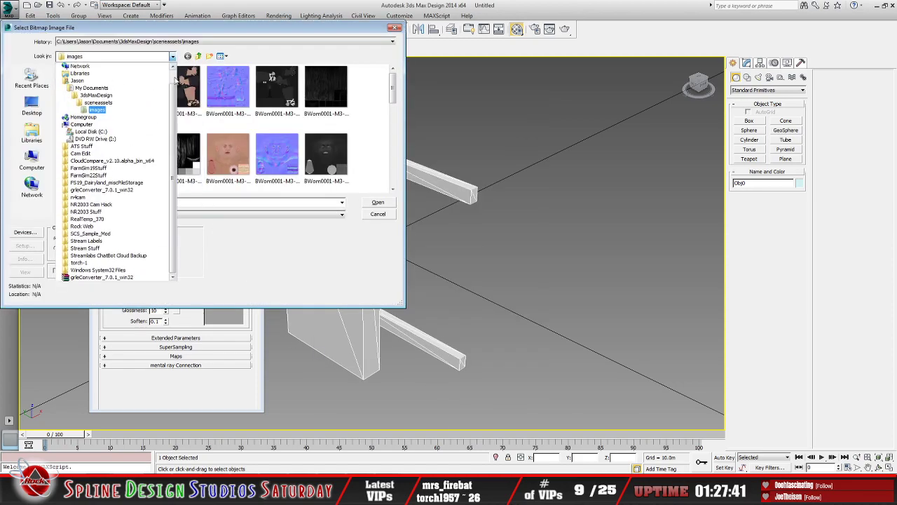
left_click(143, 74)
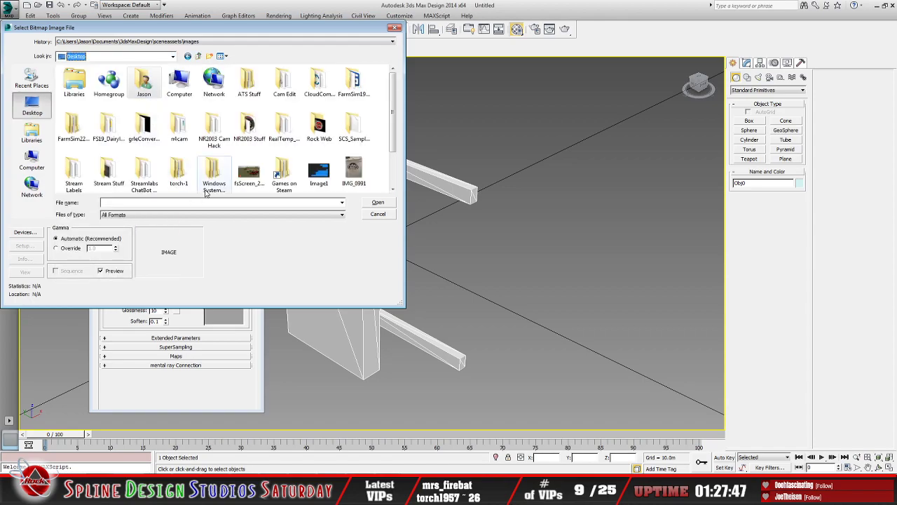
double_click(179, 174)
double_click(102, 80)
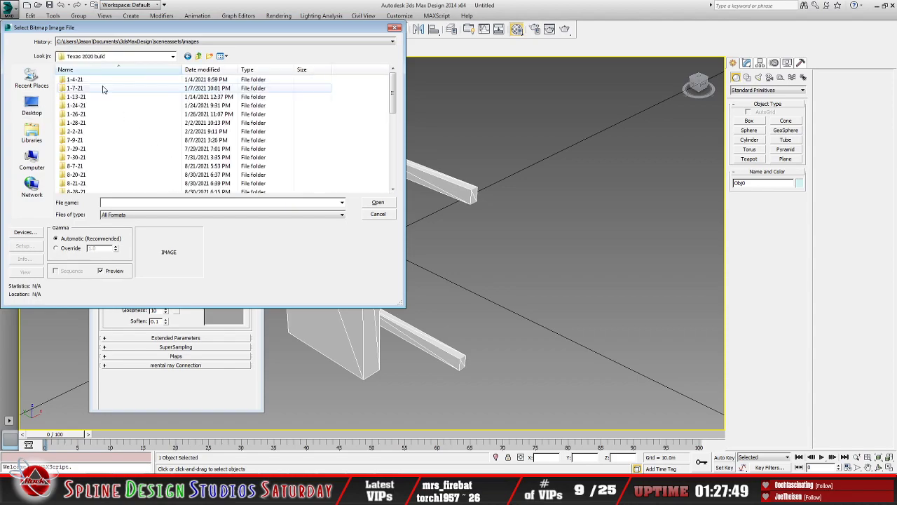
double_click(75, 139)
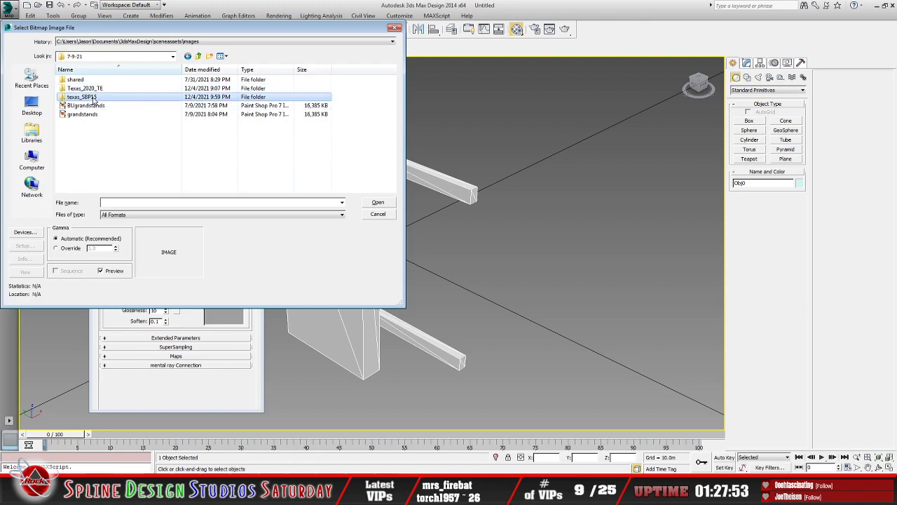
double_click(84, 97)
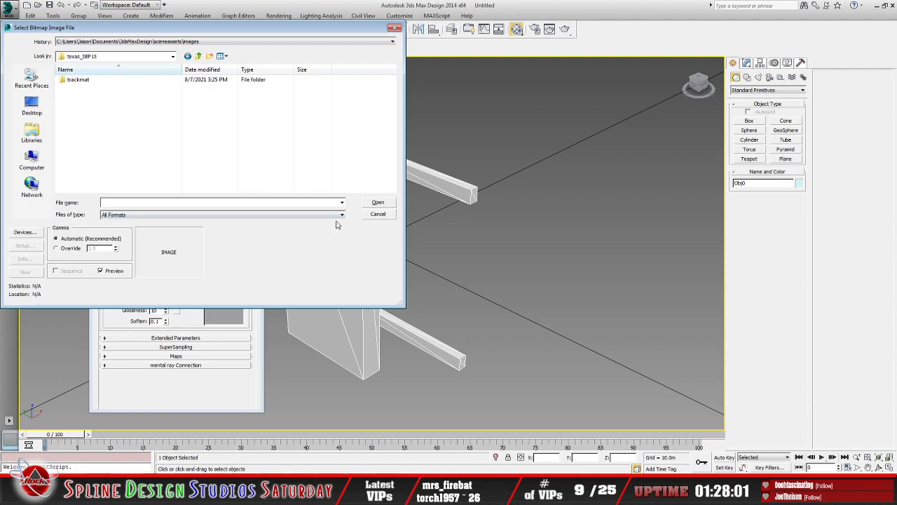
left_click(379, 215)
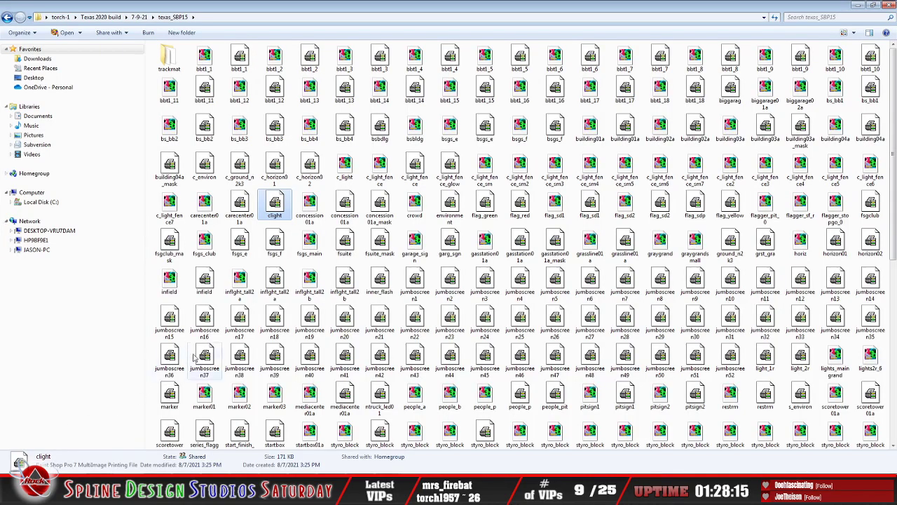
Step: Open the clight MIP texture from the texas_SBP15 folder in WinMip2
right_click(275, 212)
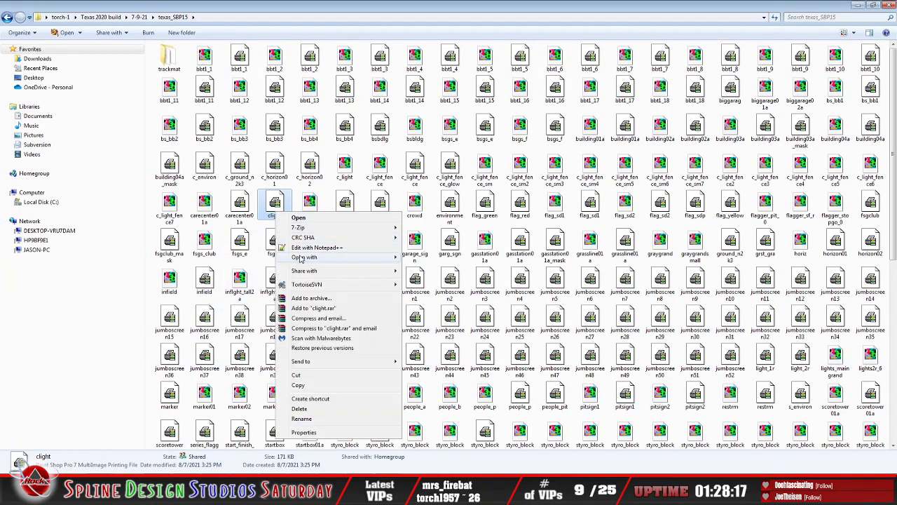
mouse_move(365, 256)
left_click(459, 267)
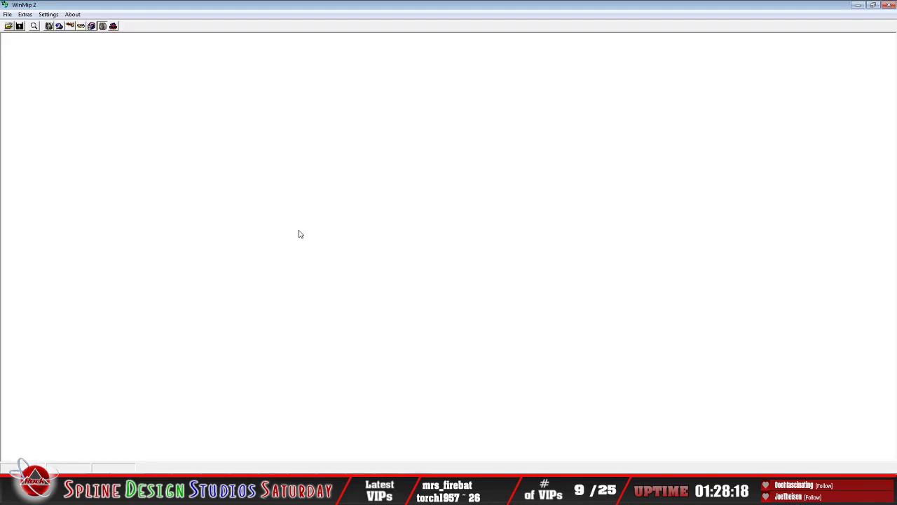
left_click(9, 26)
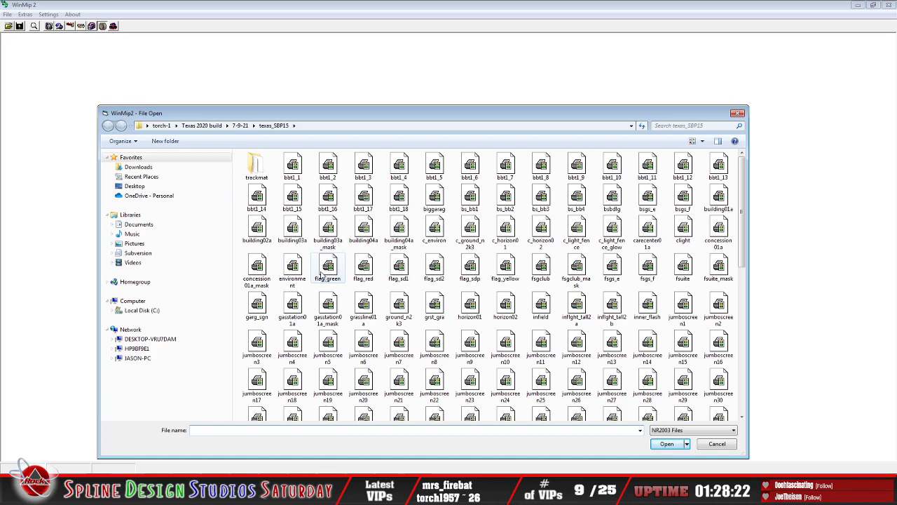
left_click(322, 273)
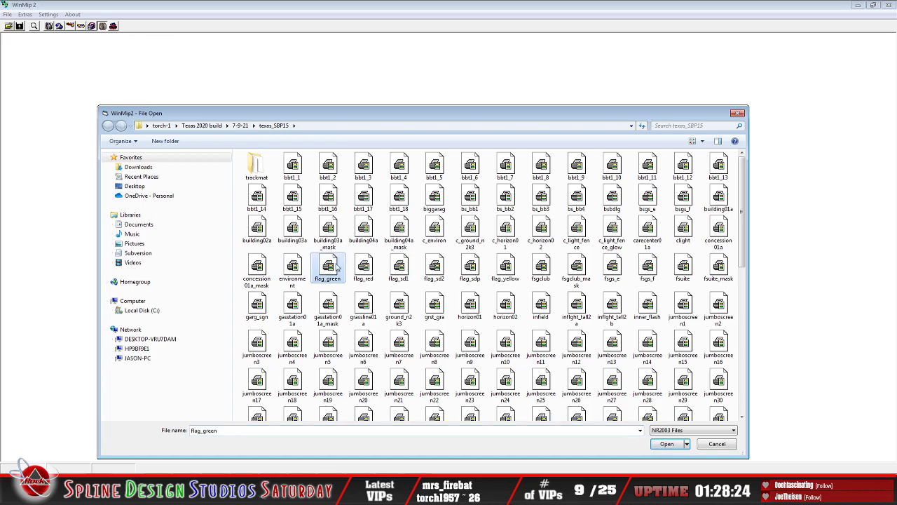
scroll(399, 306, "down", 5)
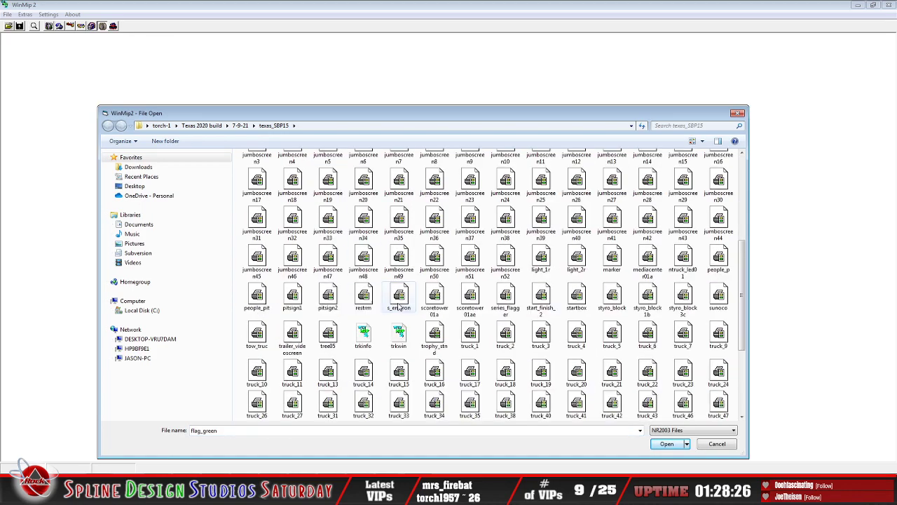
scroll(400, 306, "down", 3)
scroll(399, 308, "up", 6)
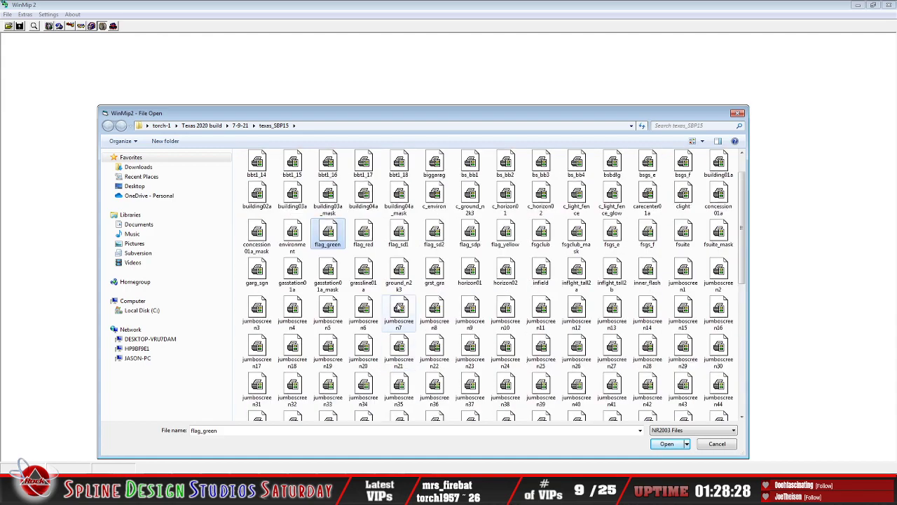
left_click(683, 198)
left_click(666, 443)
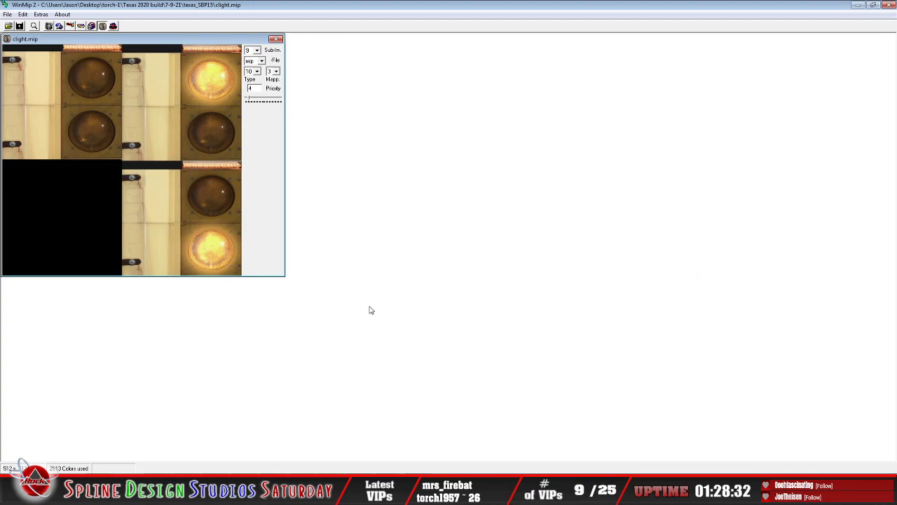
Step: Change the clight image's file type to BMP and save it as clight in the texas_SBP15 folder
left_click(260, 61)
left_click(253, 75)
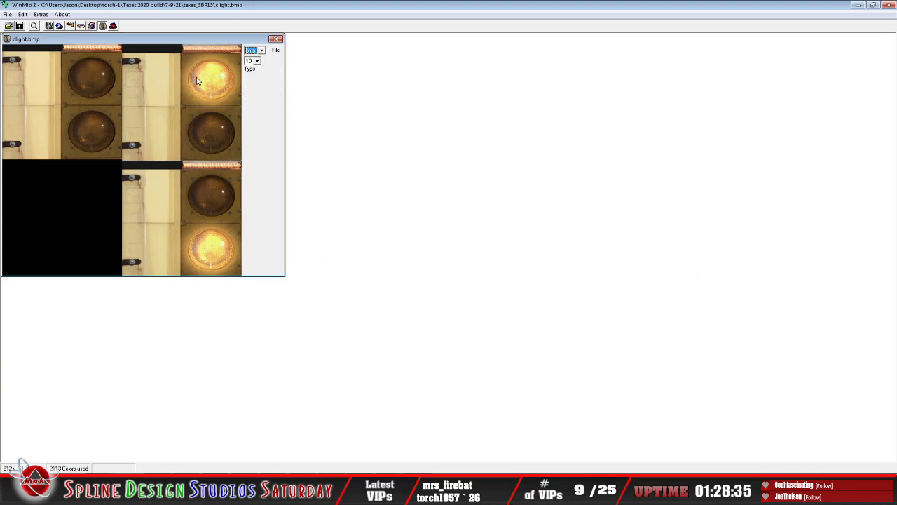
left_click(8, 15)
left_click(23, 45)
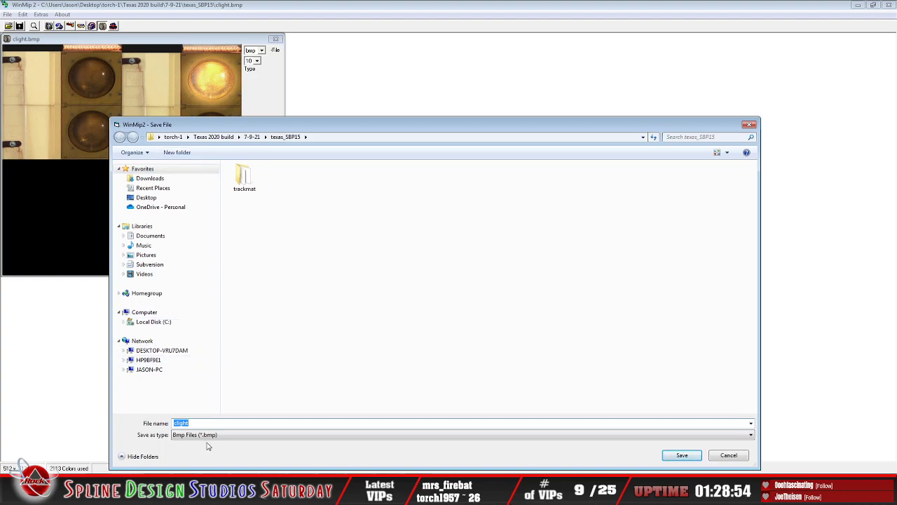
left_click(683, 455)
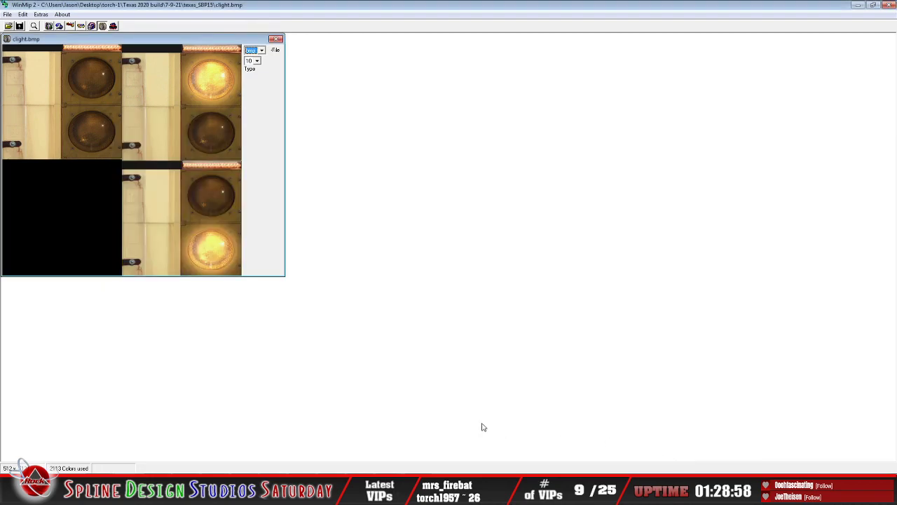
Step: Close the clight image and exit WinMip2
left_click(7, 14)
left_click(23, 40)
left_click(7, 15)
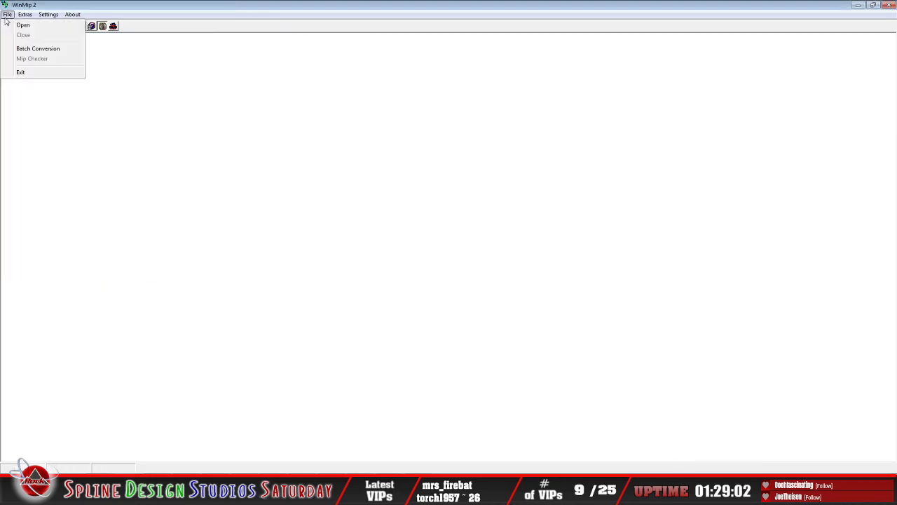
left_click(30, 72)
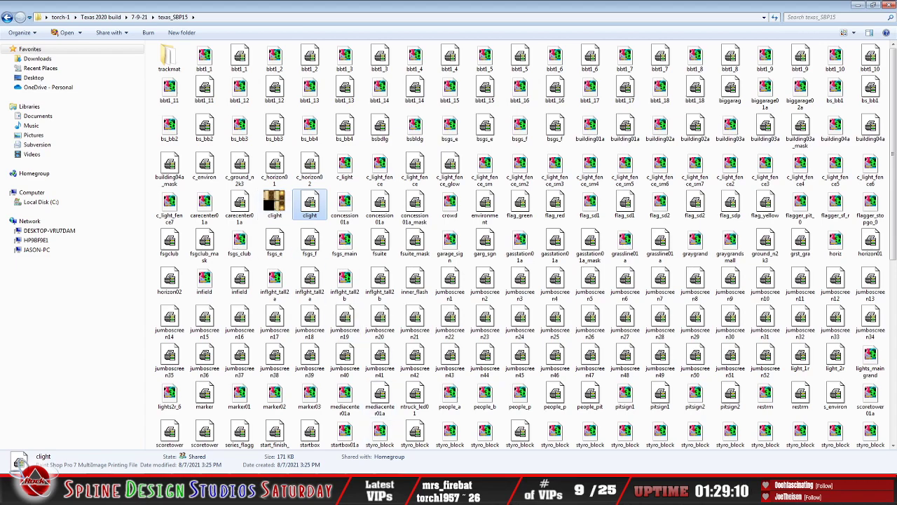
Step: Switch to 3ds Max Design and load clight.bmp from torch-1, Texas 2020 build, 7-9-21, texas_SBP15 into the diffuse Bitmap map
left_click(332, 492)
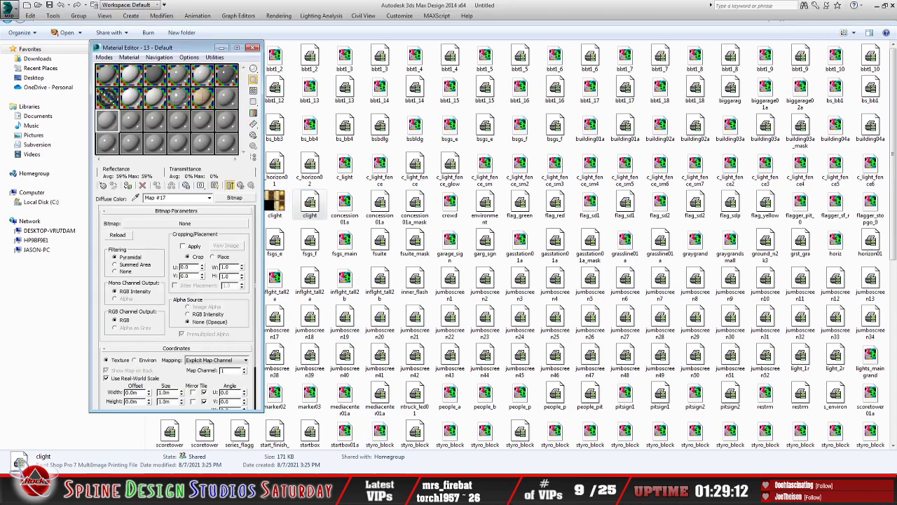
left_click(193, 224)
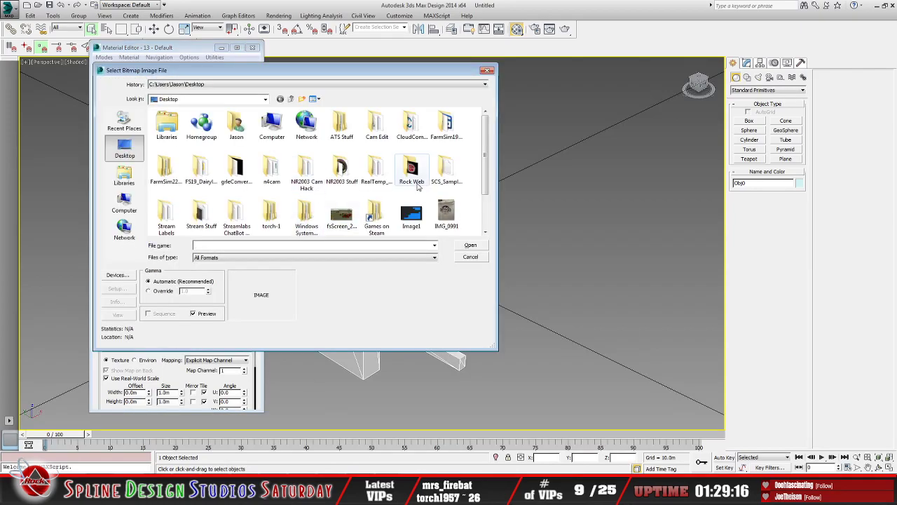
double_click(271, 214)
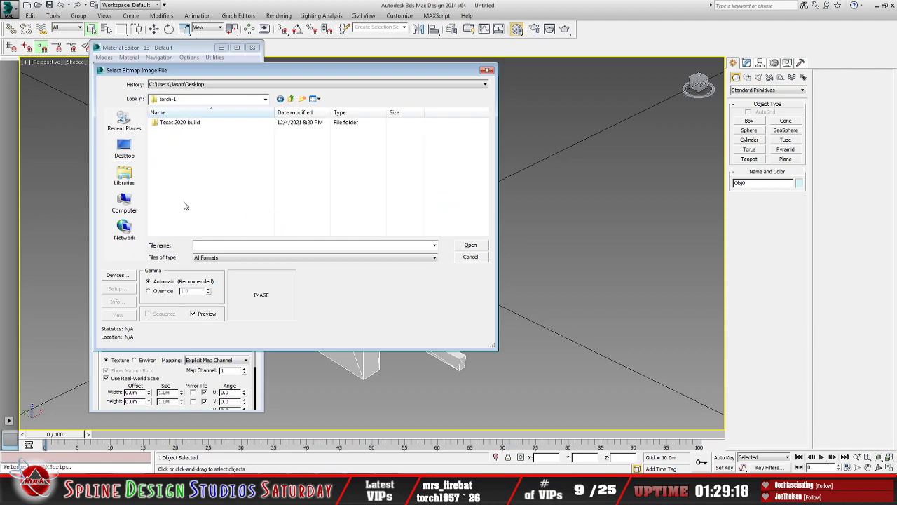
double_click(173, 125)
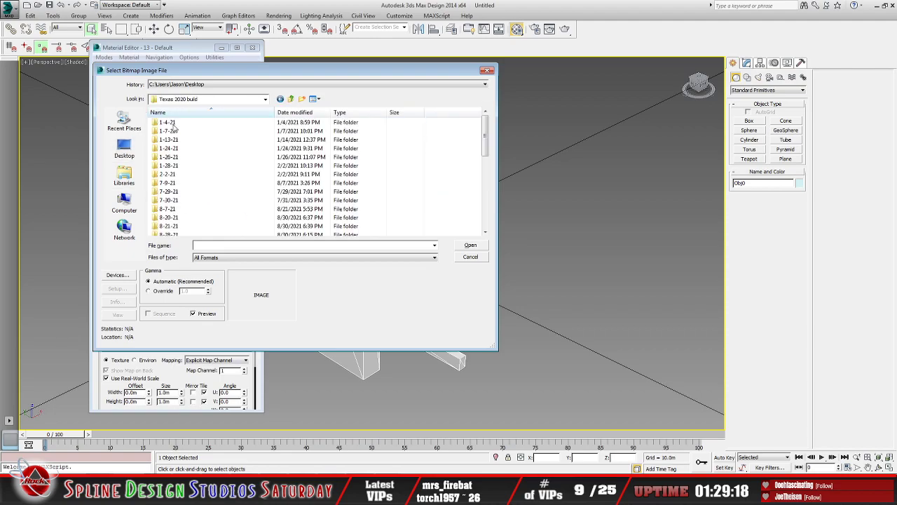
double_click(168, 186)
double_click(173, 139)
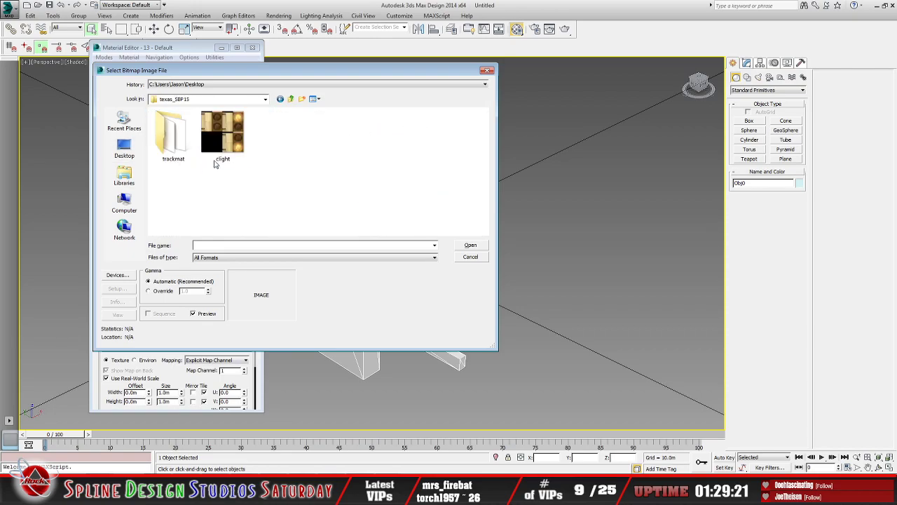
left_click(223, 136)
left_click(471, 244)
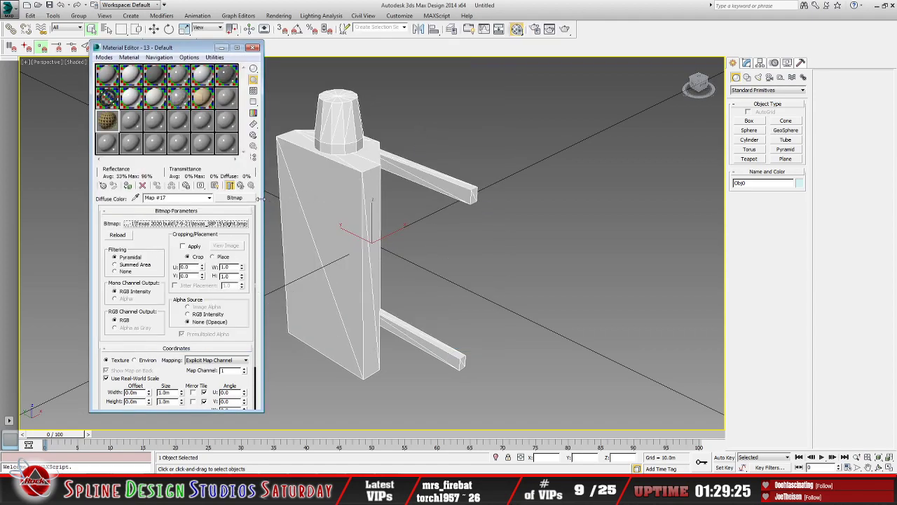
Step: Show the clight map in the viewport, assign the material to the selected caution light and minimize the Material Editor
left_click(215, 186)
left_click(128, 186)
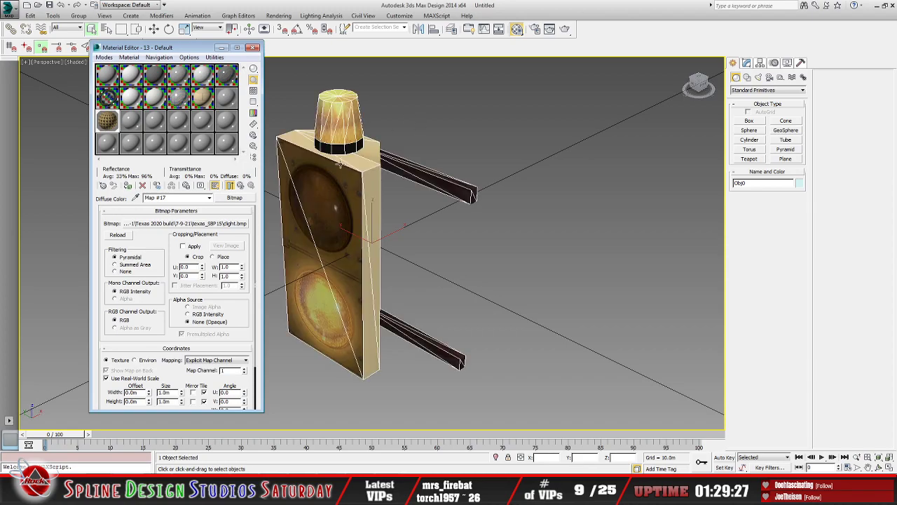
left_click(221, 48)
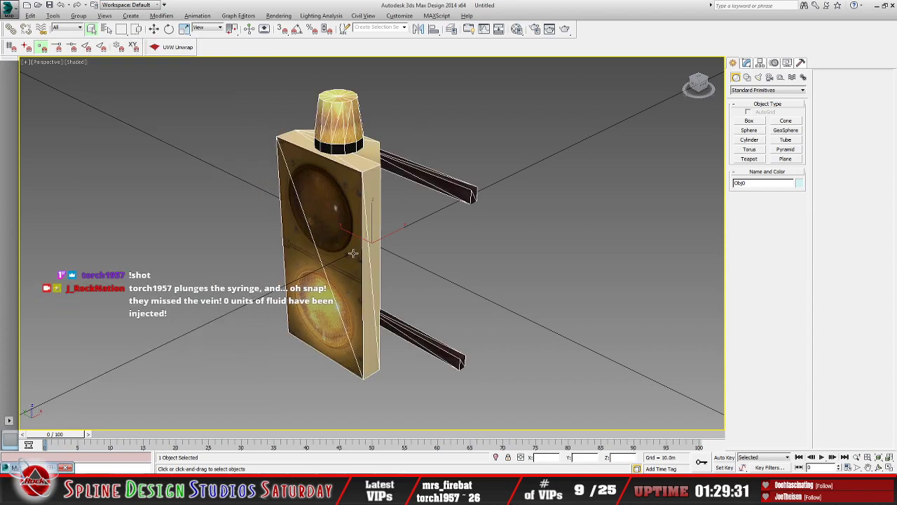
Step: Examine how the clight texture fits the front, sides, back and mounting arms of the caution light
middle_click_drag(354, 253, 330, 208, "alt")
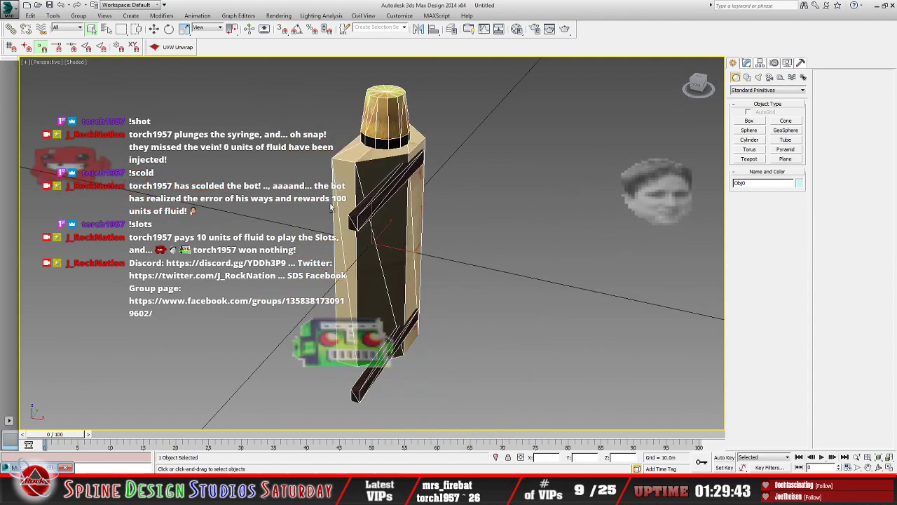
middle_click_drag(372, 271, 356, 227, "alt")
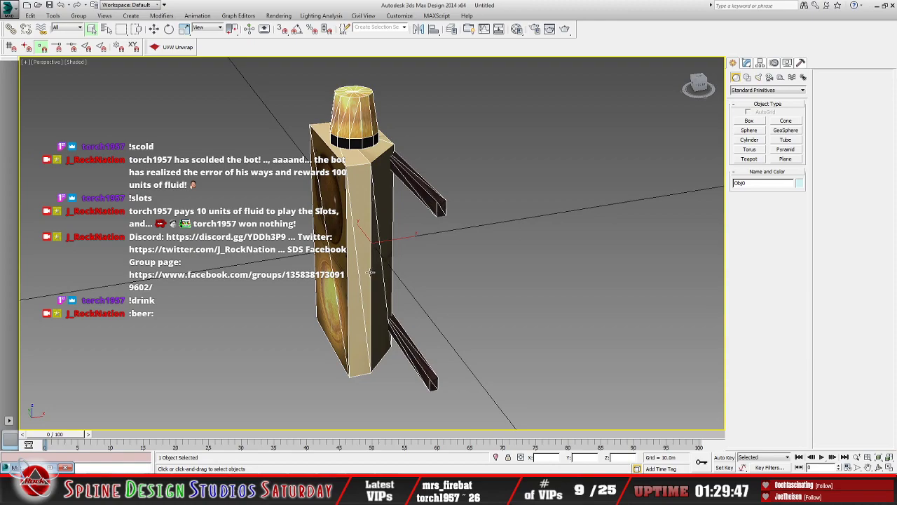
middle_click_drag(370, 273, 420, 273, "alt")
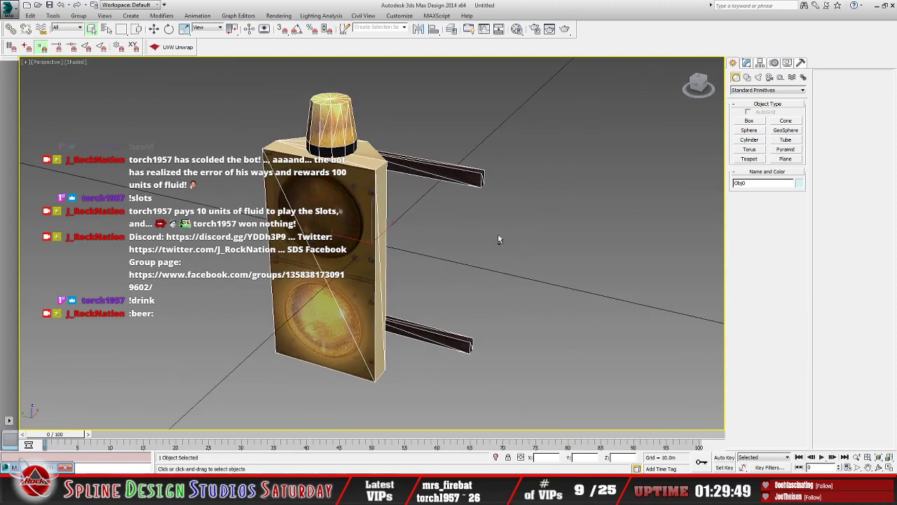
middle_click_drag(379, 308, 407, 312, "alt")
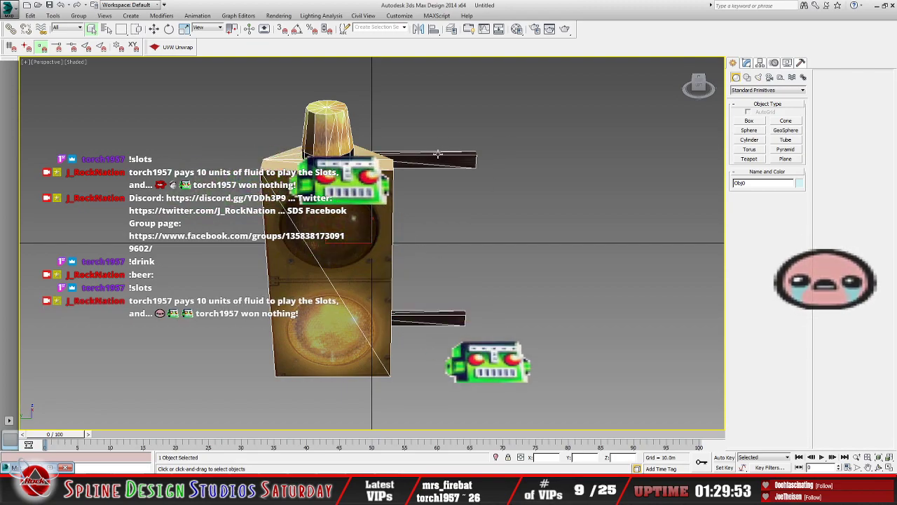
middle_click_drag(387, 254, 428, 247, "alt")
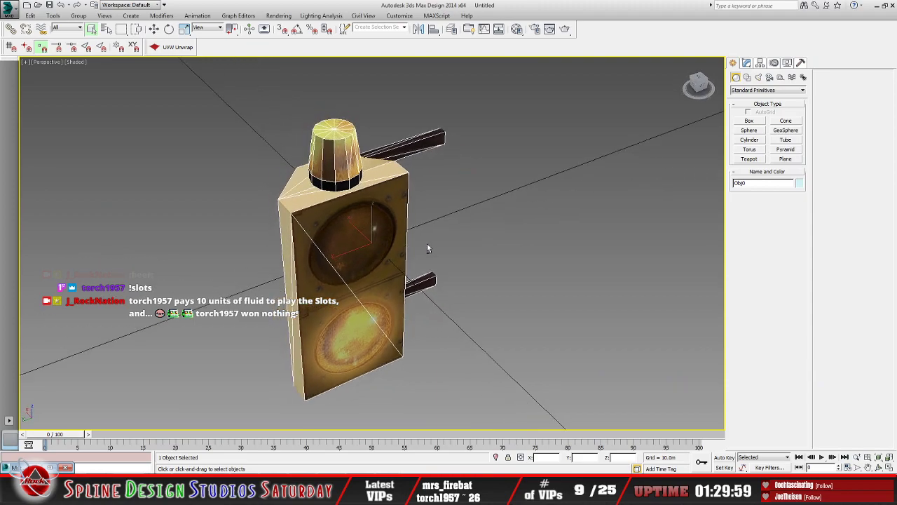
middle_click_drag(340, 244, 389, 241, "alt")
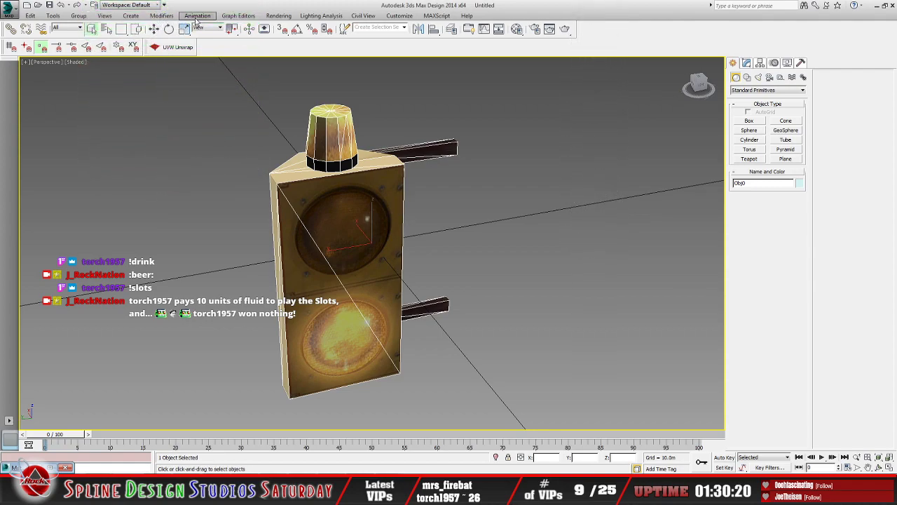
left_click(131, 15)
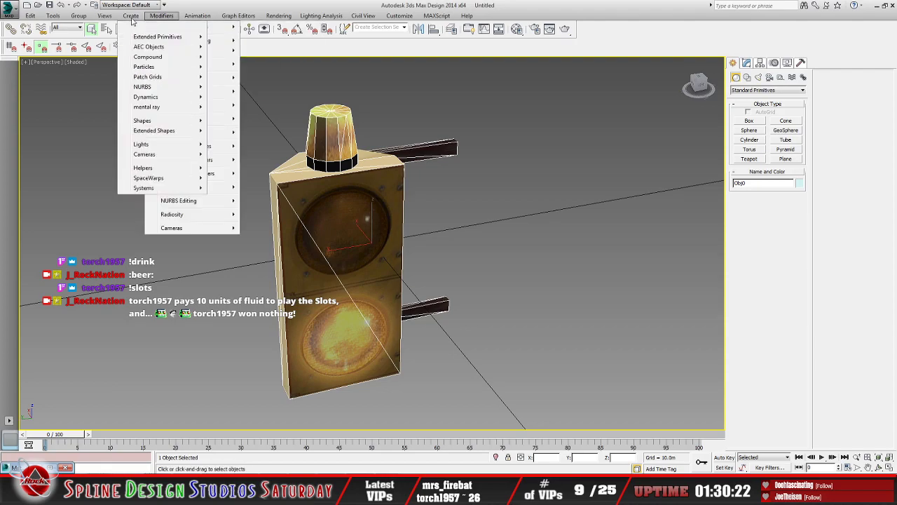
Step: Create a plane about 0.21 m long and 0.17 m wide beside the caution light, with 1 length segment and 1 width segment
mouse_move(139, 26)
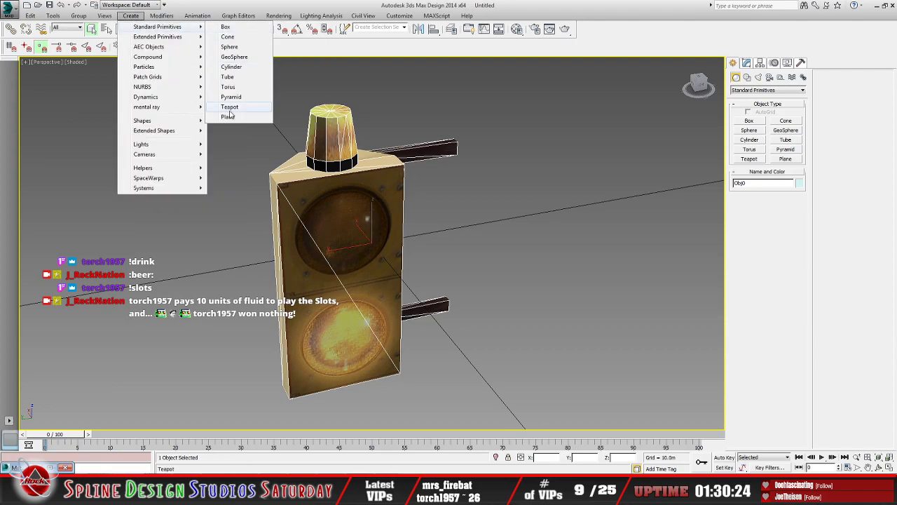
left_click(229, 116)
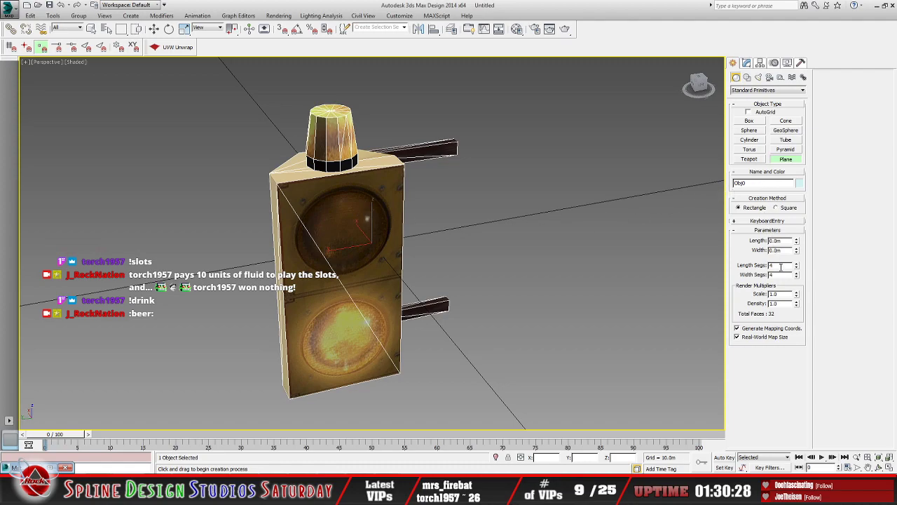
left_click_drag(780, 266, 754, 272)
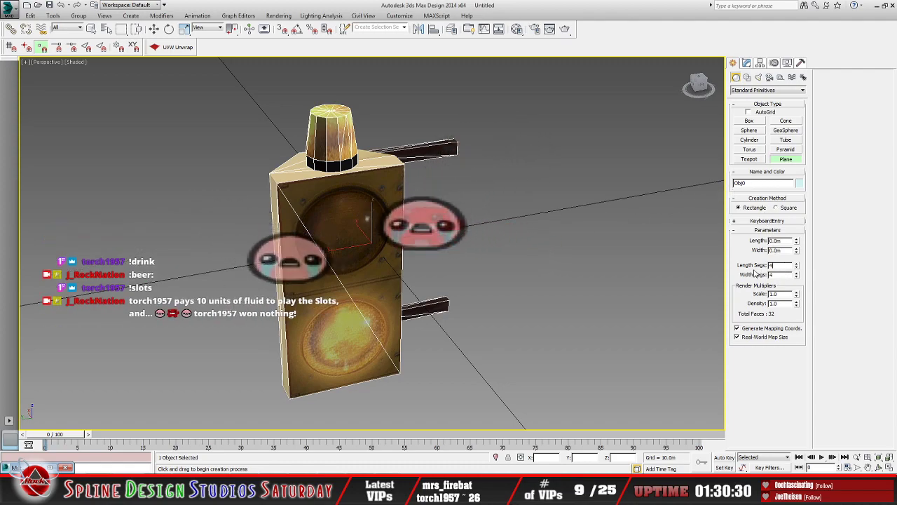
key("BackSpace")
type("4")
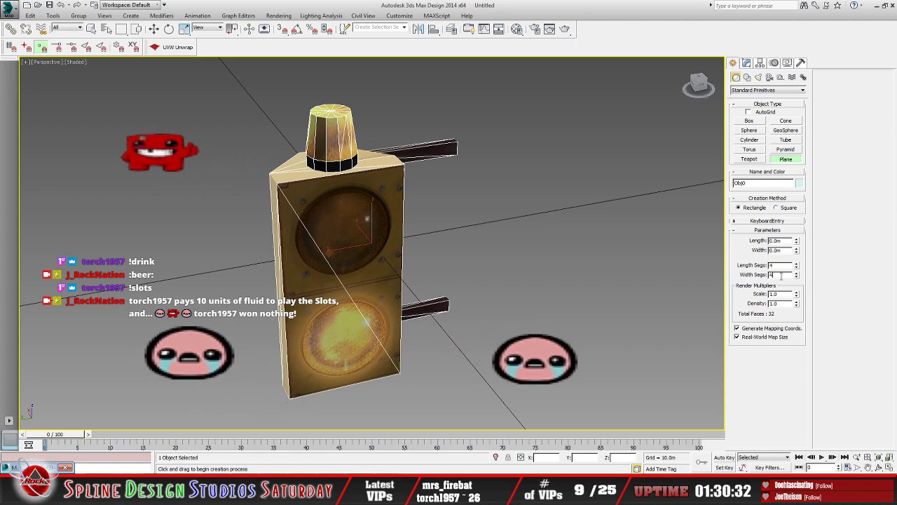
key("BackSpace")
type("1")
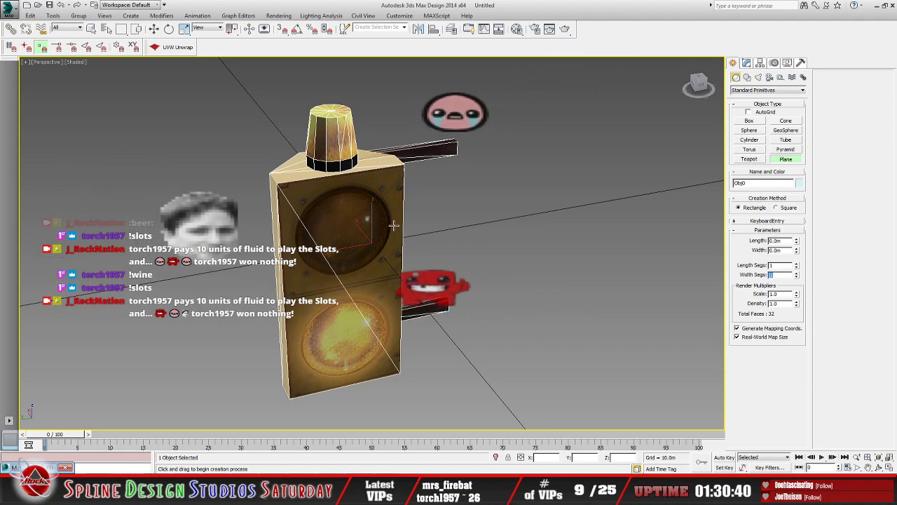
left_click_drag(483, 256, 563, 261)
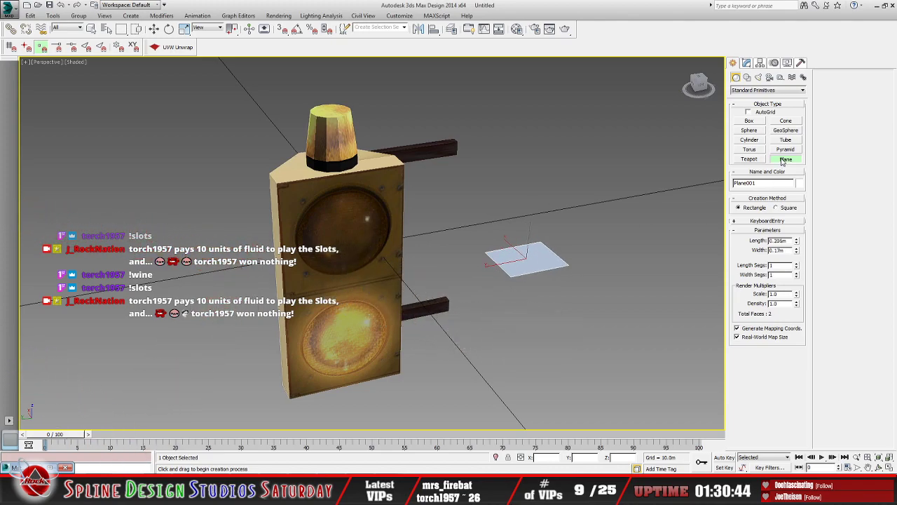
right_click(528, 256)
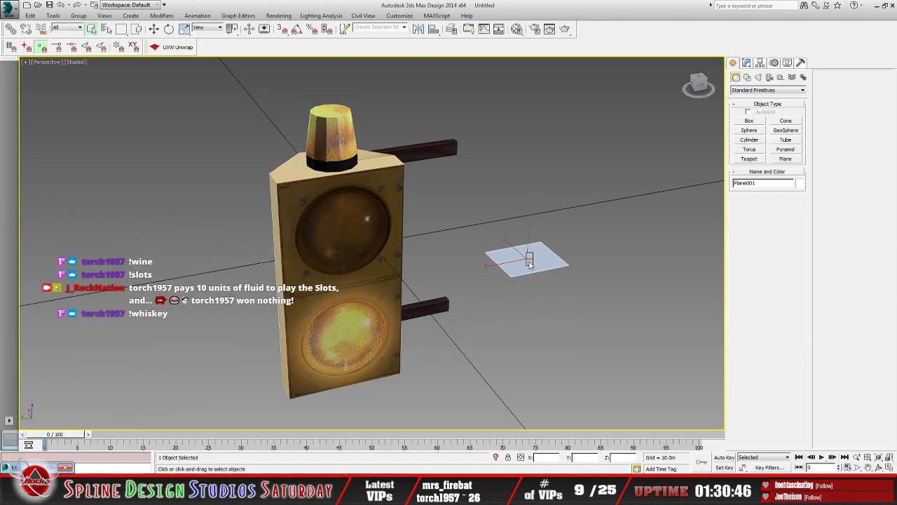
left_click(618, 351)
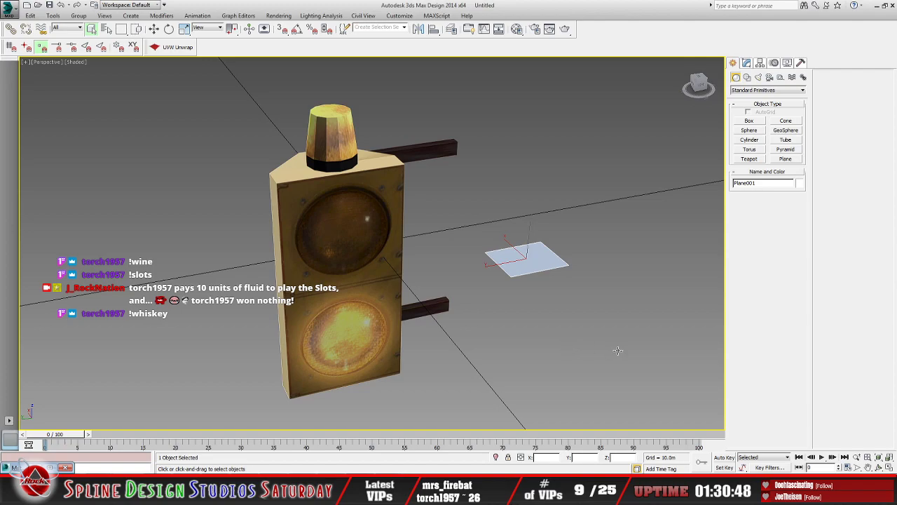
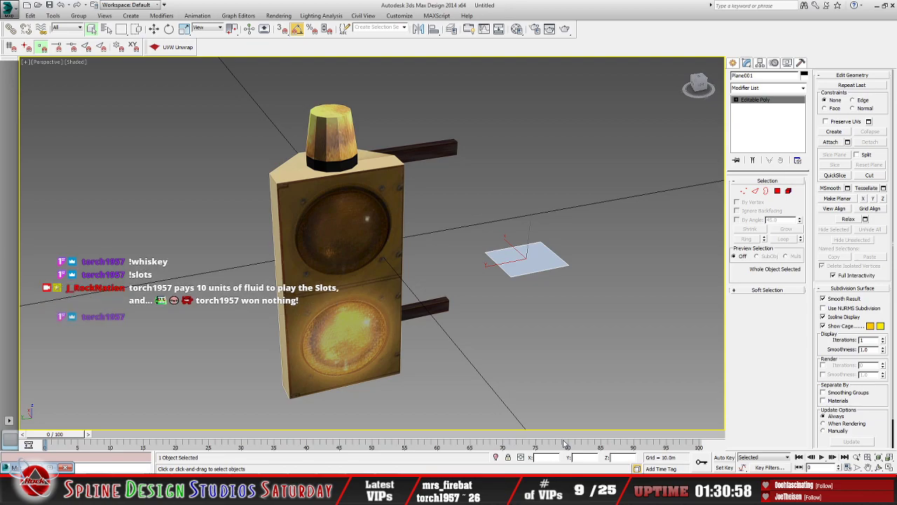
Step: Rotate the plane -90° about X so it stands upright, and move it along Y to about -0.2 m
left_click(169, 29)
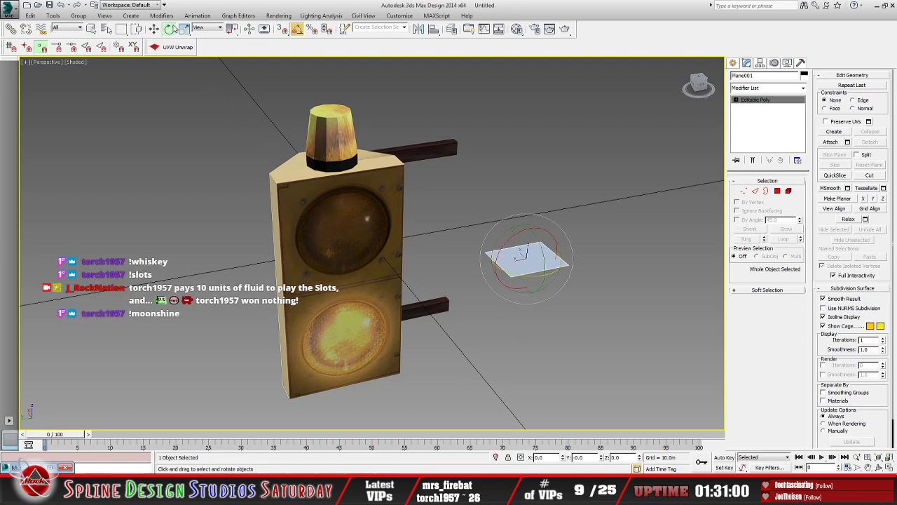
left_click_drag(513, 234, 476, 251)
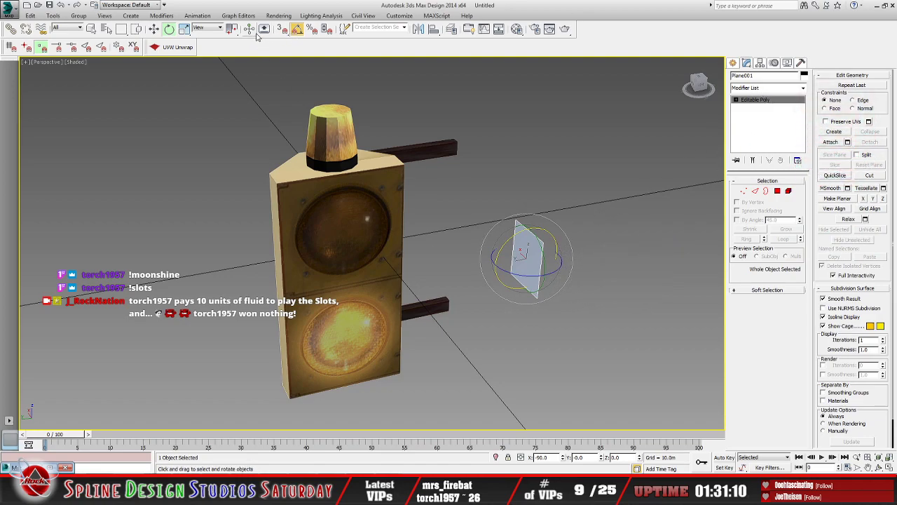
left_click(153, 29)
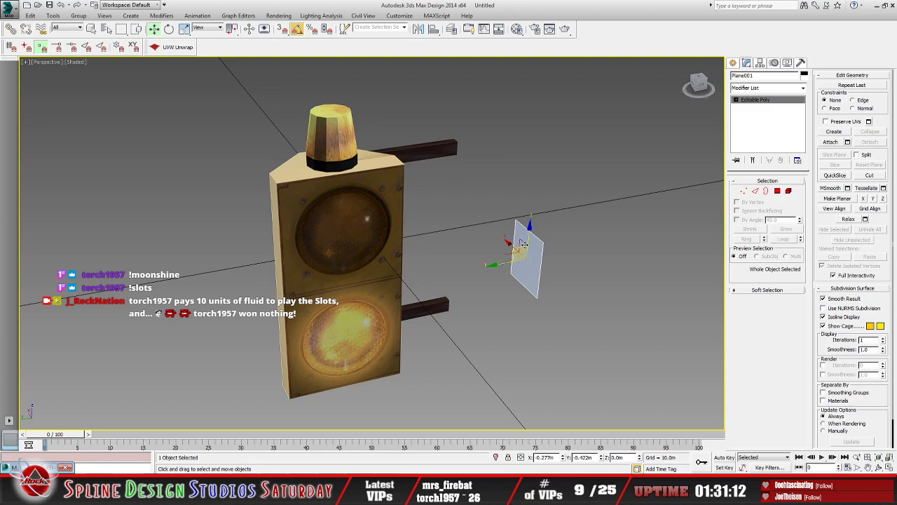
left_click_drag(525, 258, 443, 291)
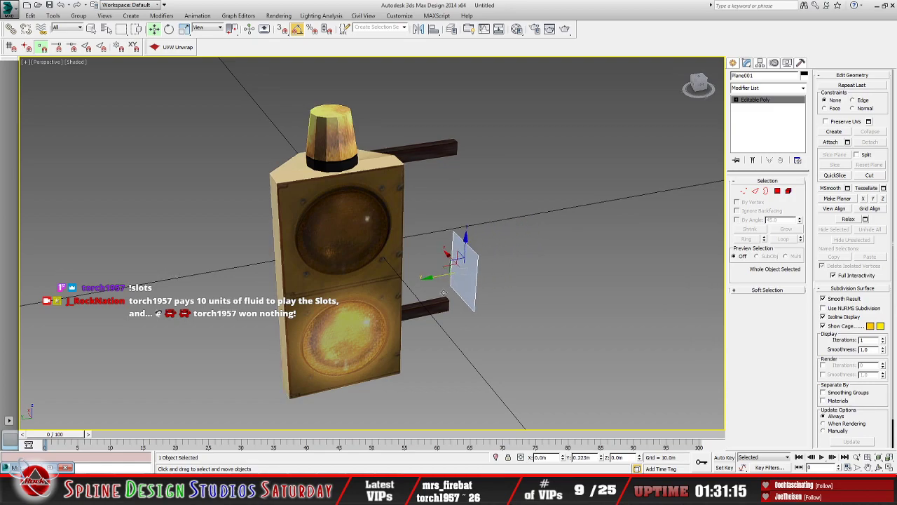
Step: Move the plane to about X 0.12 m and raise it to about Z 0.264 m, level with the upper mounting arm
left_click(489, 303)
left_click(463, 261)
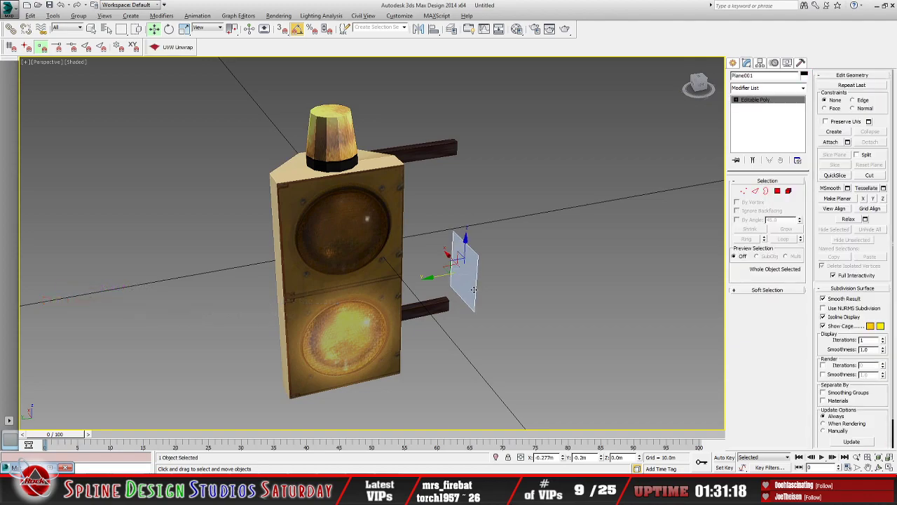
middle_click_drag(463, 261, 505, 298, "alt")
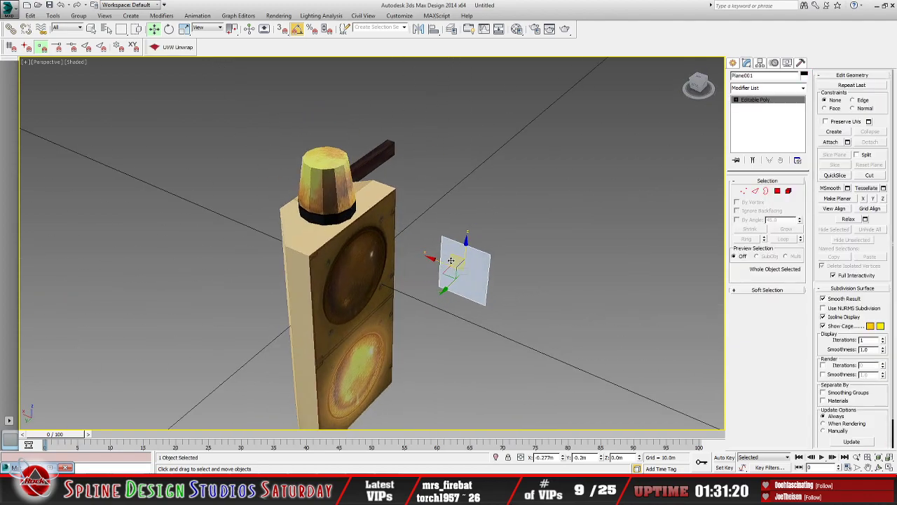
left_click_drag(449, 260, 364, 246)
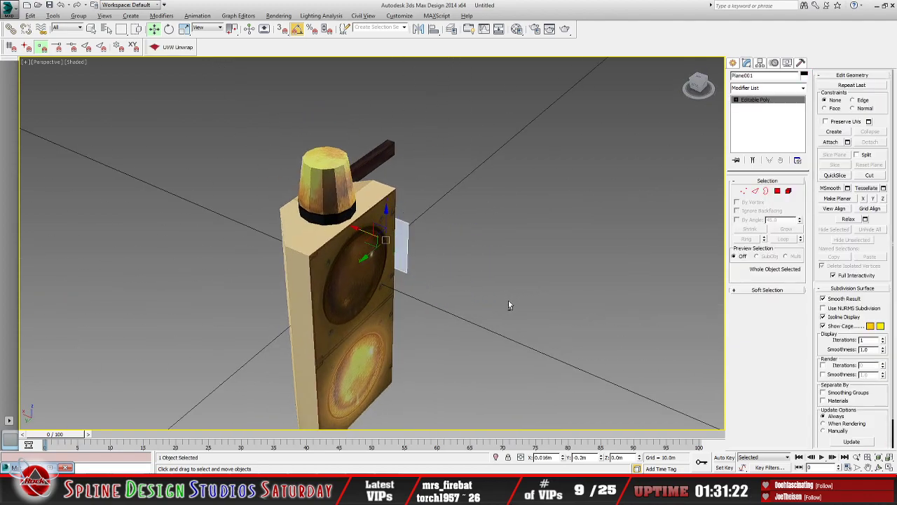
middle_click_drag(509, 305, 422, 301, "alt")
left_click_drag(387, 218, 404, 143)
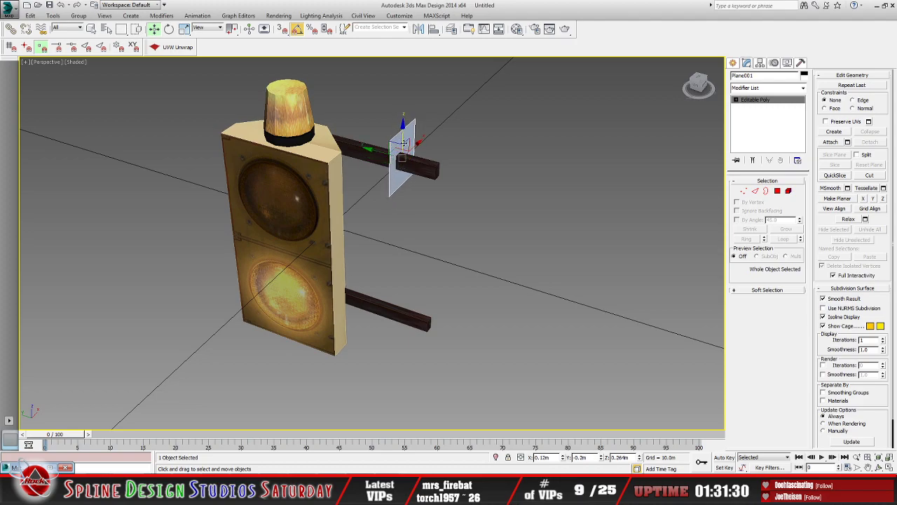
Step: Slide the plane along the upper mounting arm towards its free end, to about Y -0.318 m
middle_click_drag(391, 294, 385, 273, "alt")
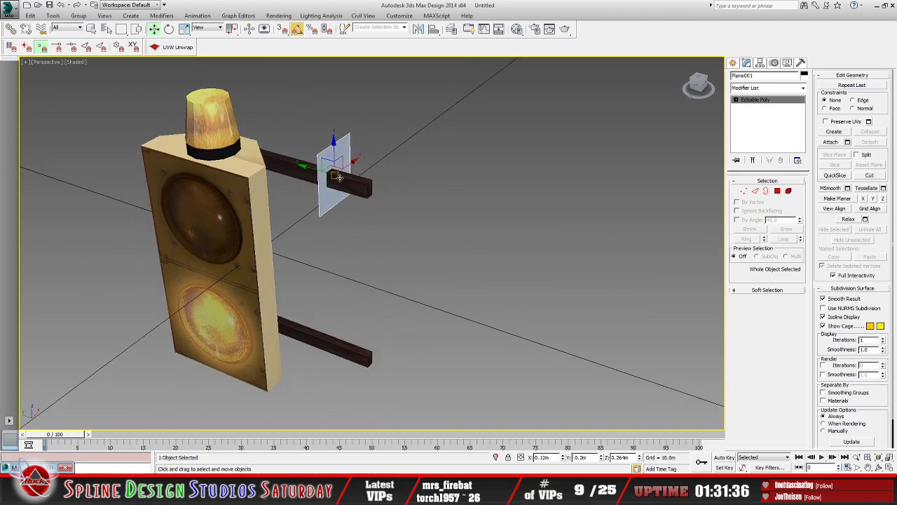
middle_click_drag(338, 177, 368, 167, "alt")
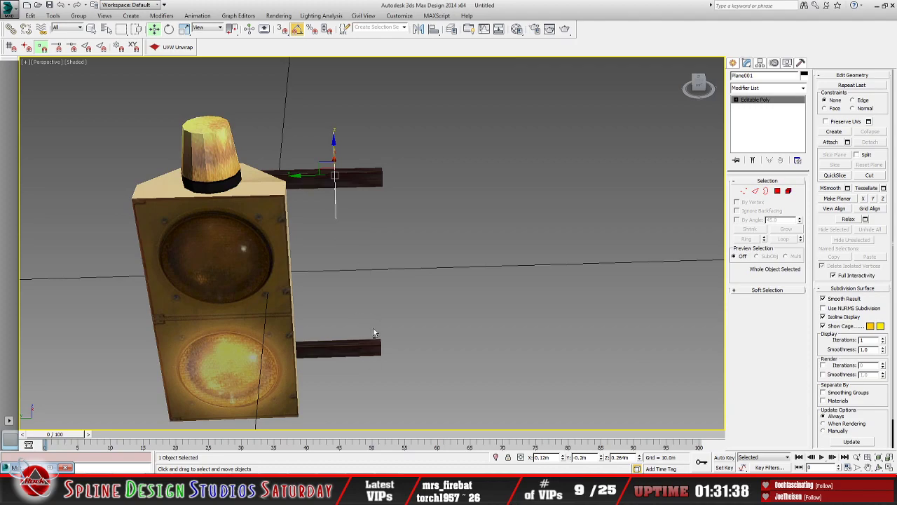
middle_click_drag(375, 332, 411, 261, "alt")
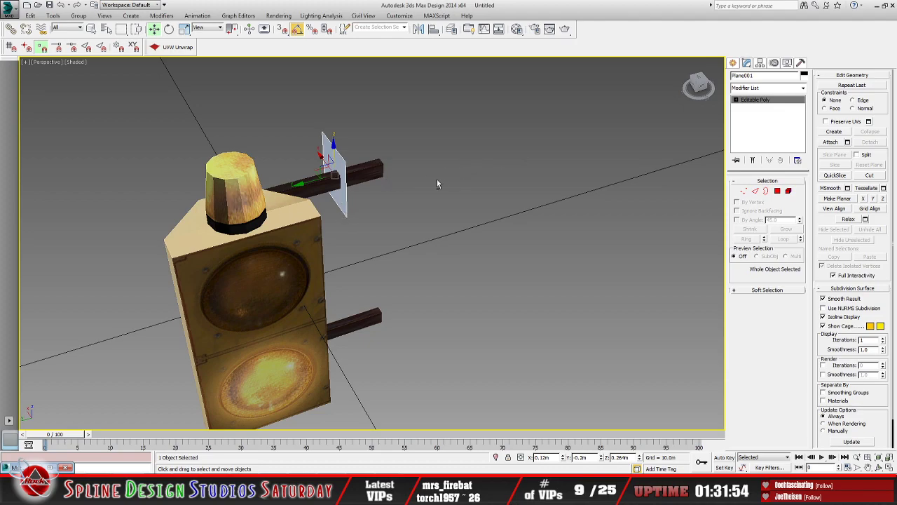
middle_click_drag(446, 268, 421, 269, "alt")
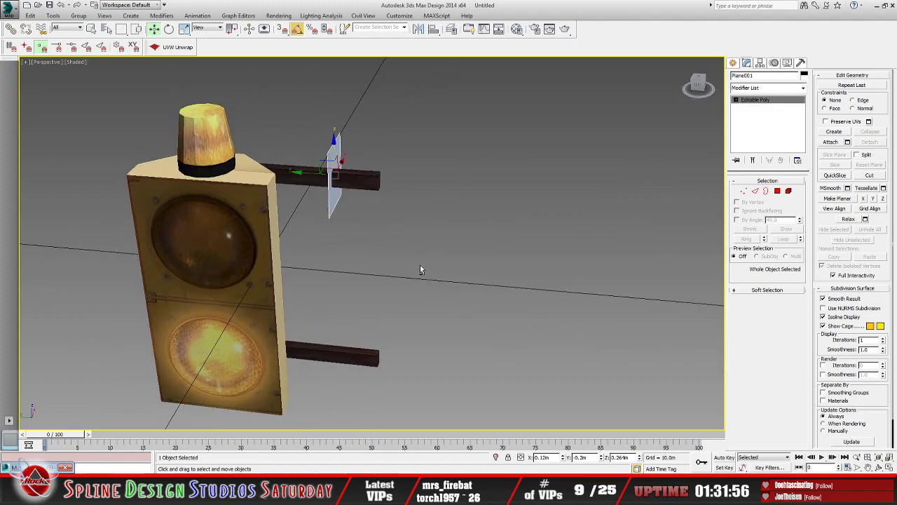
left_click_drag(315, 173, 332, 174)
mouse_move(426, 210)
middle_mouse_down("alt")
mouse_move(401, 214)
mouse_move(424, 227)
middle_mouse_up("alt")
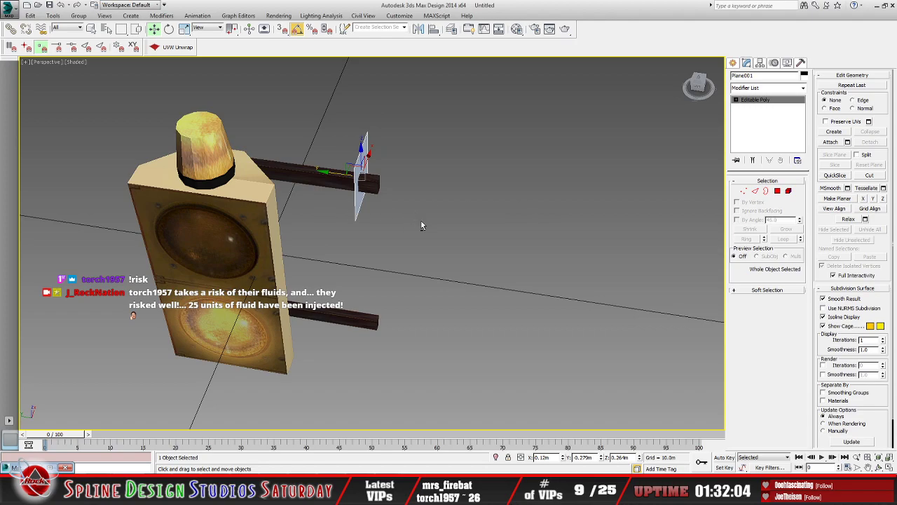
middle_click_drag(422, 226, 401, 196, "alt")
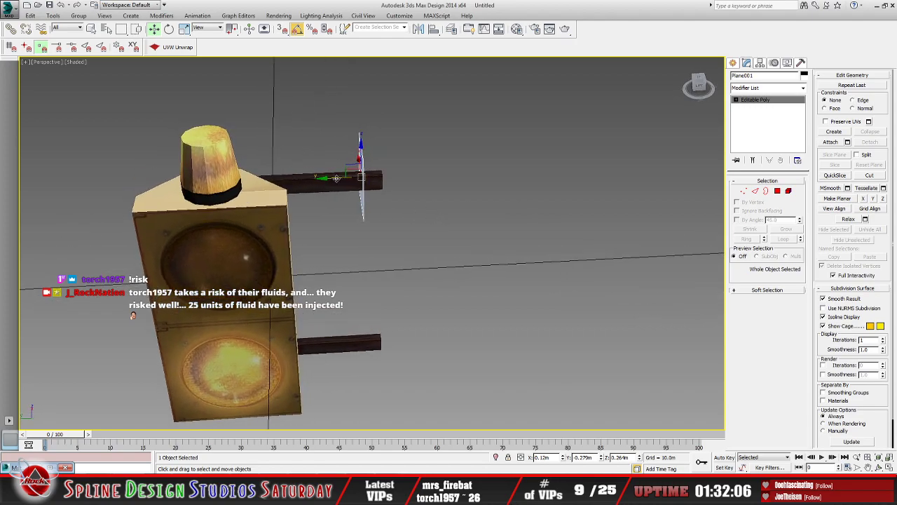
left_click_drag(337, 178, 350, 178)
Step: Center the plane sideways on the upper arm's end by moving it to about X 0.089 m
middle_click_drag(349, 177, 385, 202, "alt")
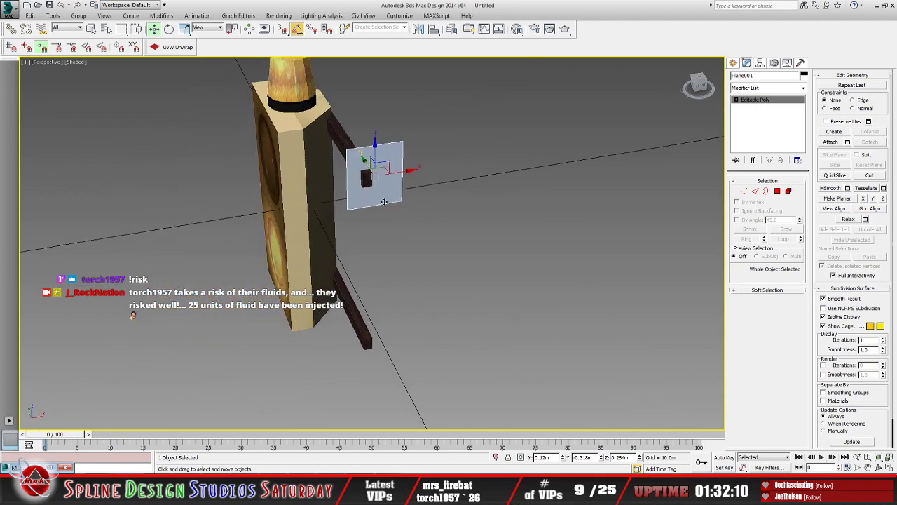
left_click_drag(397, 173, 389, 175)
middle_click_drag(415, 199, 412, 238, "alt")
scroll(451, 252, "up", 4)
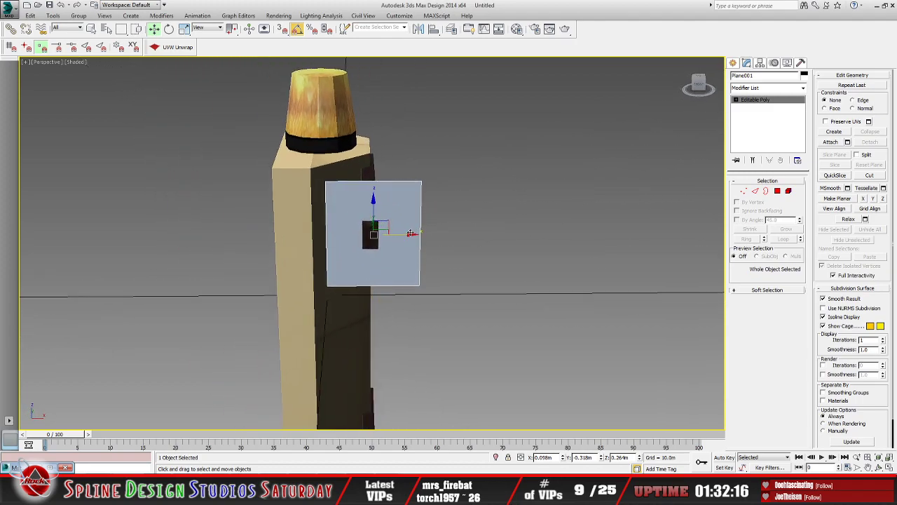
left_click_drag(399, 233, 393, 234)
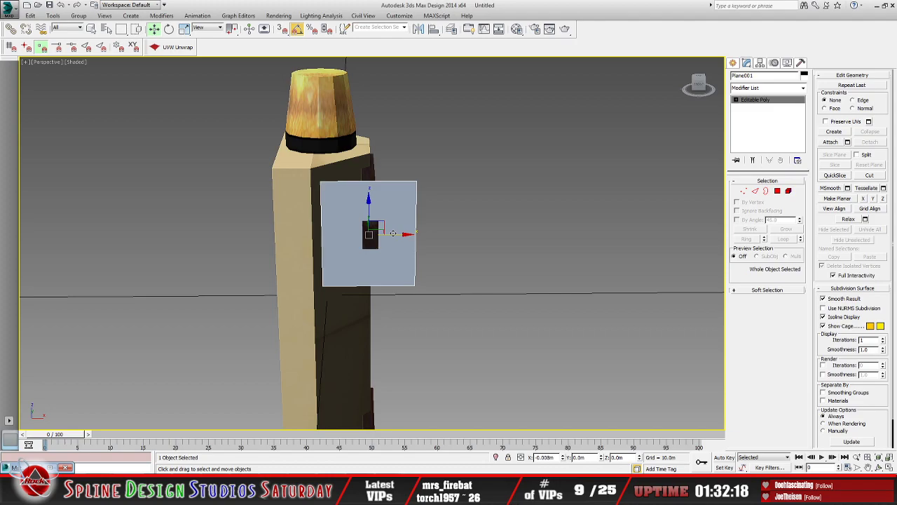
Step: Move the plane closer to the outer end face of the upper arm, to about Y -0.331 m
middle_click_drag(421, 253, 510, 264, "alt")
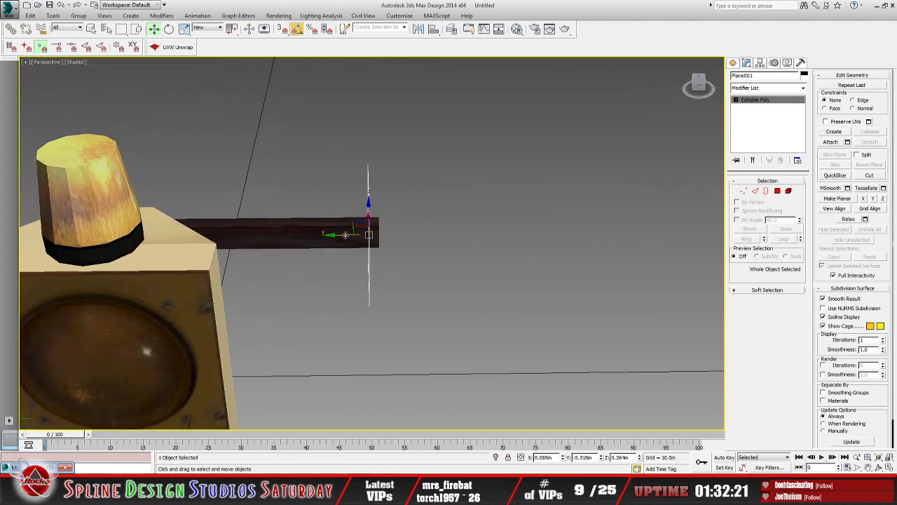
left_click_drag(344, 235, 352, 235)
middle_click_drag(424, 250, 497, 270, "alt")
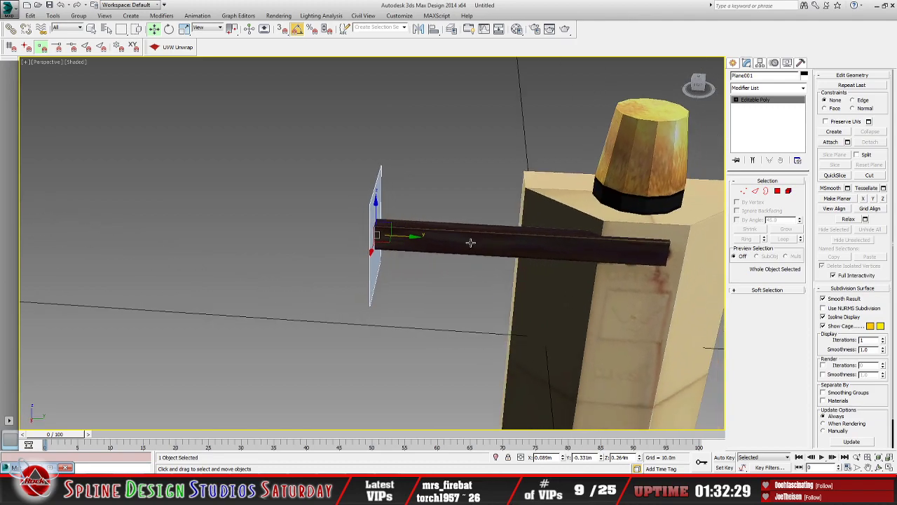
middle_click_drag(470, 243, 478, 244, "alt")
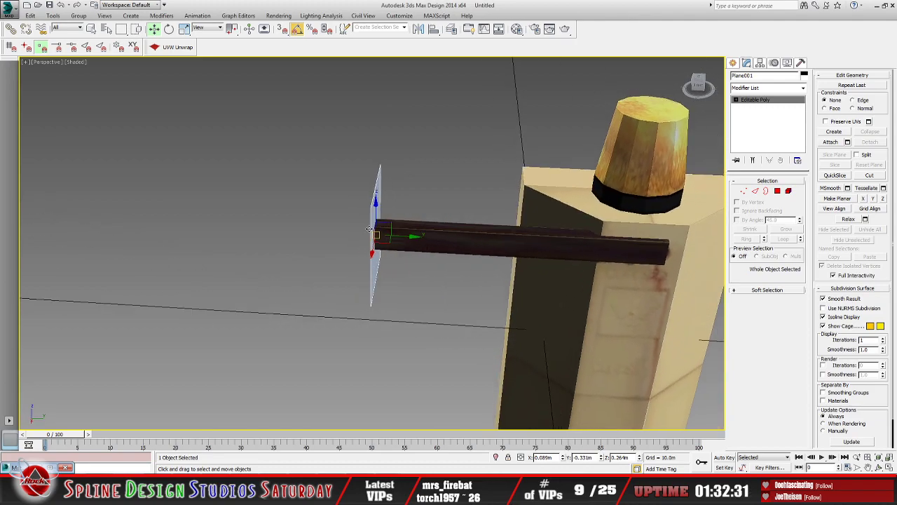
middle_click_drag(375, 233, 330, 221, "alt")
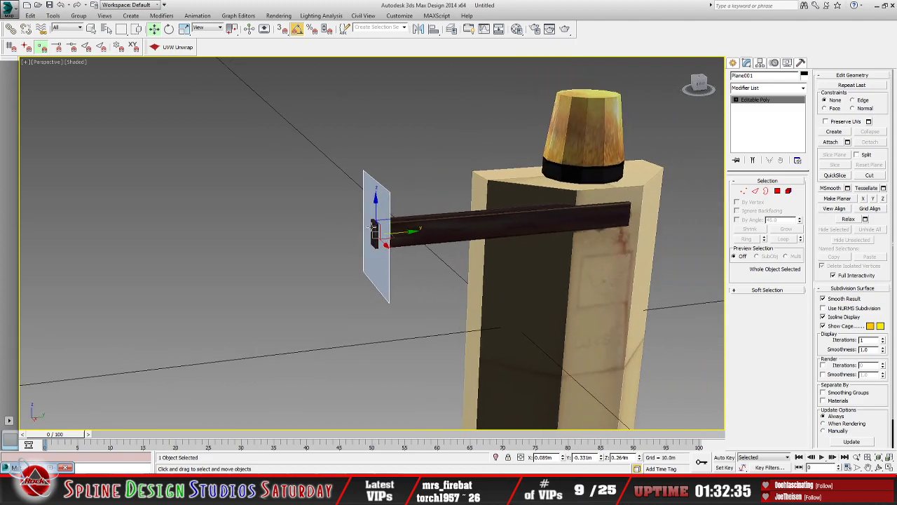
middle_click_drag(411, 246, 402, 262, "alt")
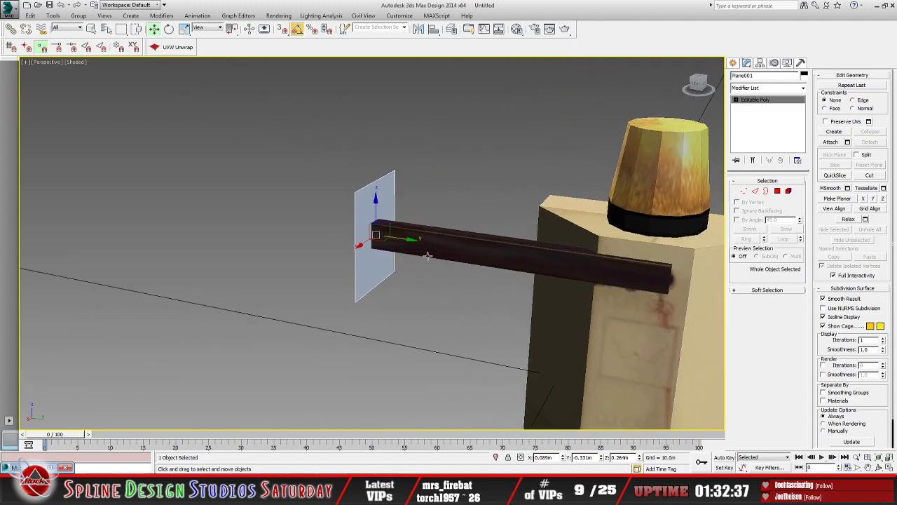
Step: Convert the warning light mesh to an editable poly and reselect the plane
left_click(585, 263)
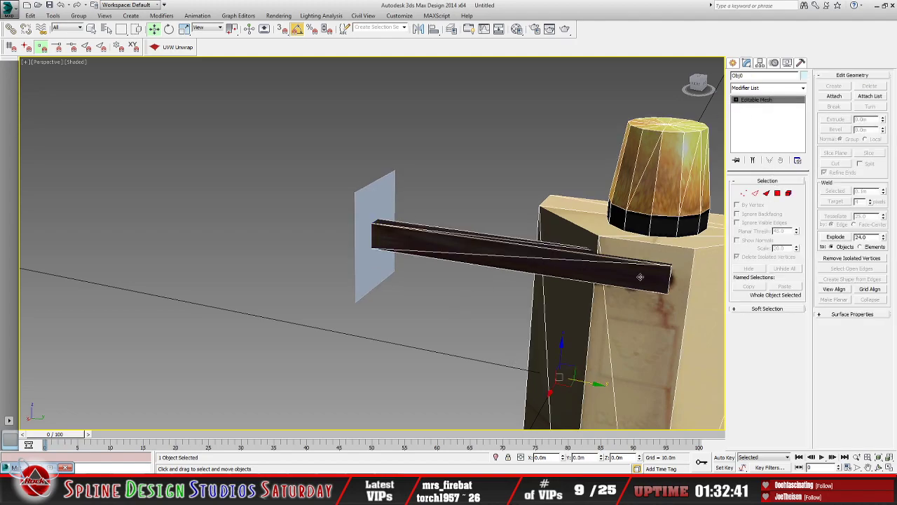
left_click(718, 367)
left_click(374, 207)
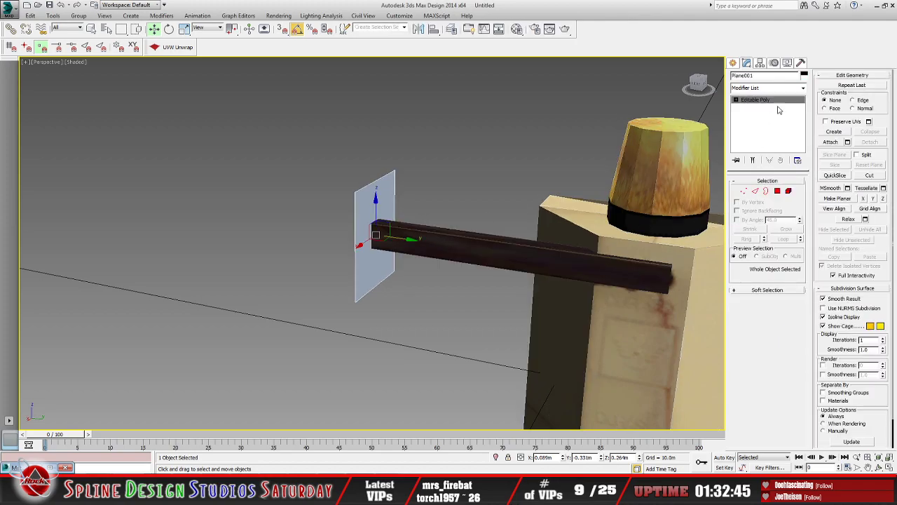
Step: Copy the Y coordinate of a vertex on the upper arm's outer end, and leave vertex editing of the light
left_click(615, 339)
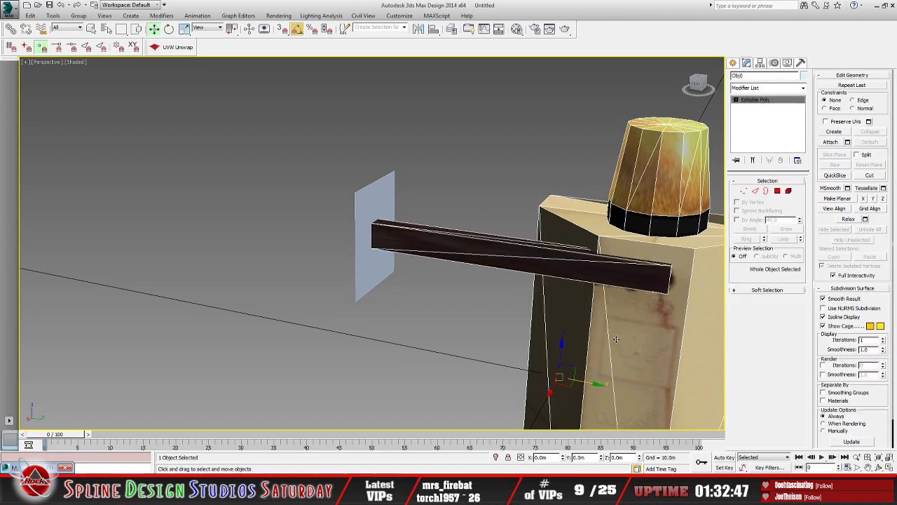
left_click(736, 100)
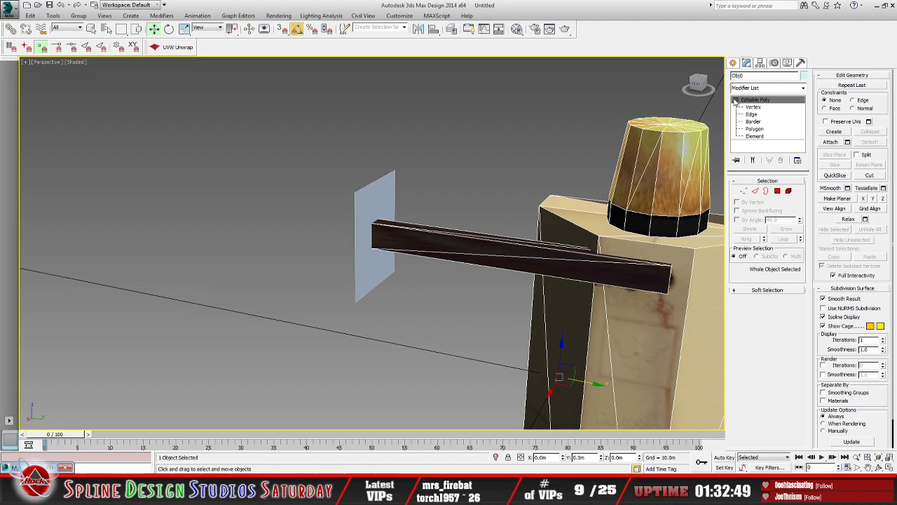
left_click(749, 108)
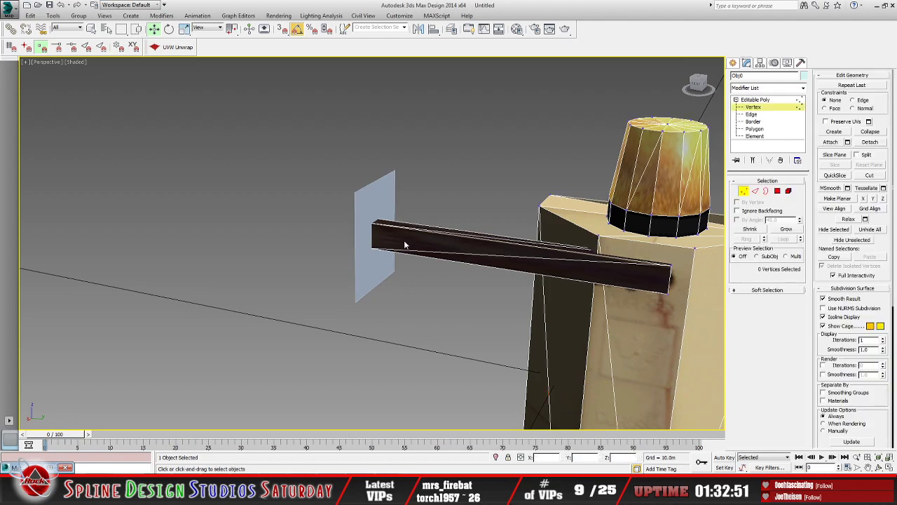
middle_click_drag(401, 253, 436, 253, "alt")
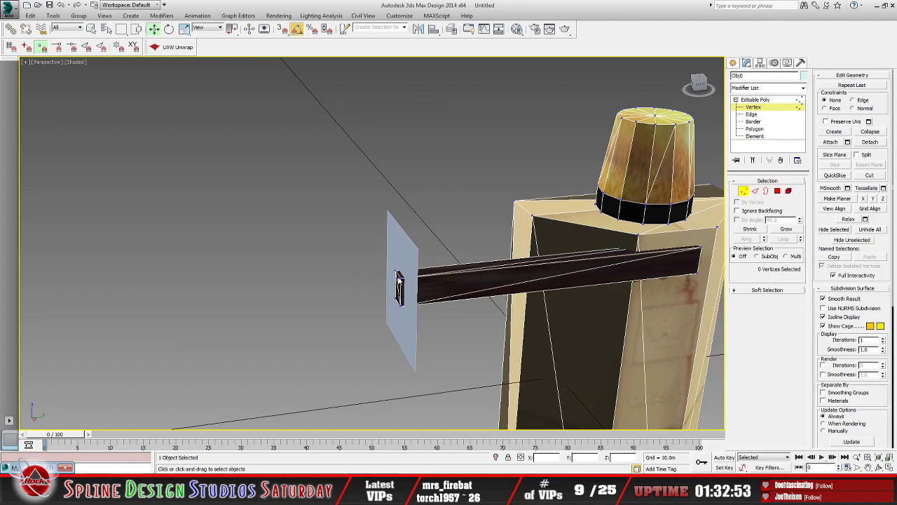
left_click(398, 276)
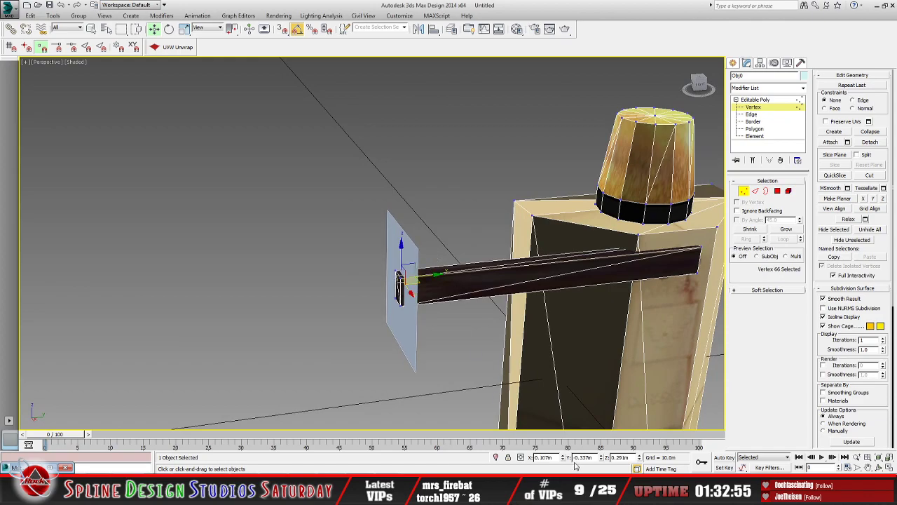
double_click(596, 457)
right_click(581, 459)
left_click(595, 363)
left_click(756, 100)
Step: Set the plane's Y position to the copied -0.337 m so it sits flush with the arm's end
left_click(409, 257)
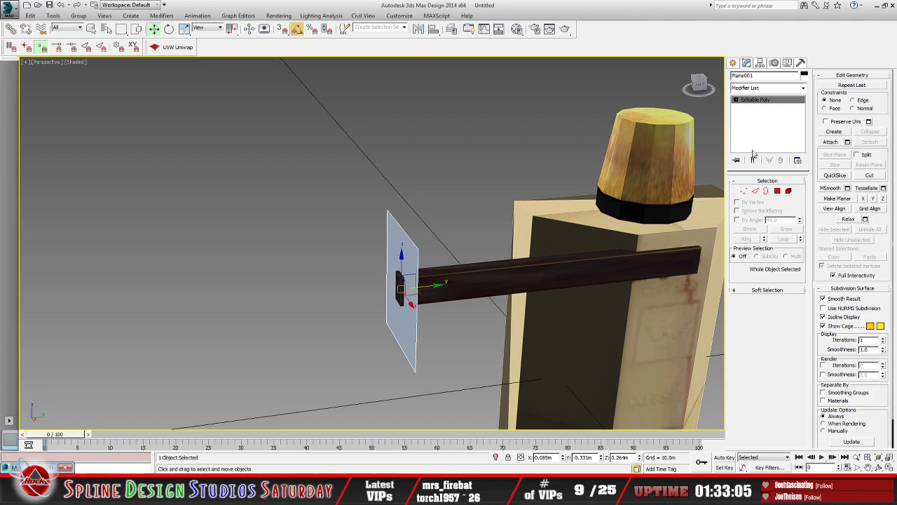
double_click(593, 457)
right_click(590, 458)
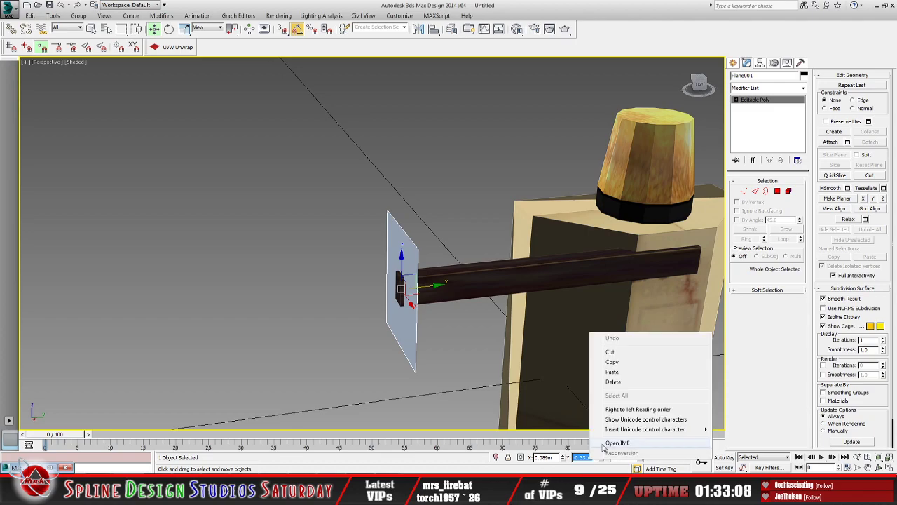
left_click(612, 372)
key("Return")
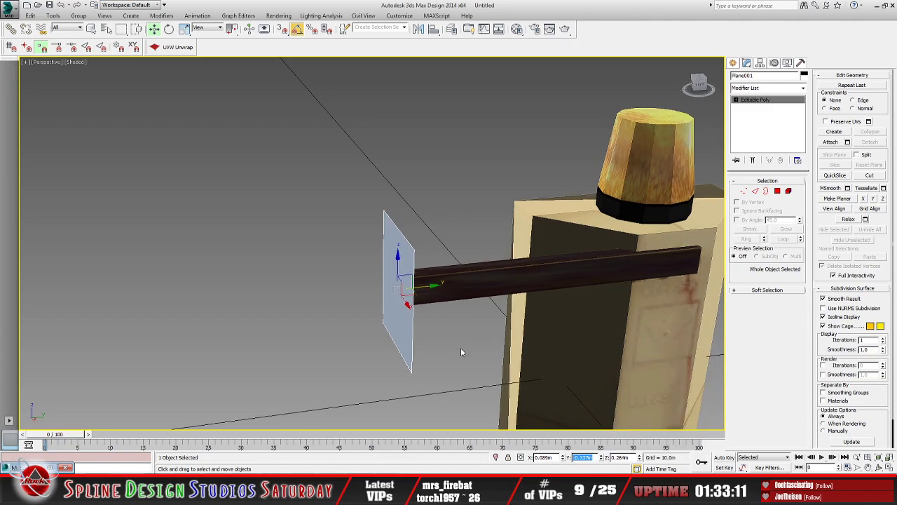
Step: Stretch the plane downward past the lower bracket arm by moving its two bottom vertices to about Z -0.468 m
middle_click_drag(485, 353, 385, 362, "alt")
scroll(480, 326, "down", 5)
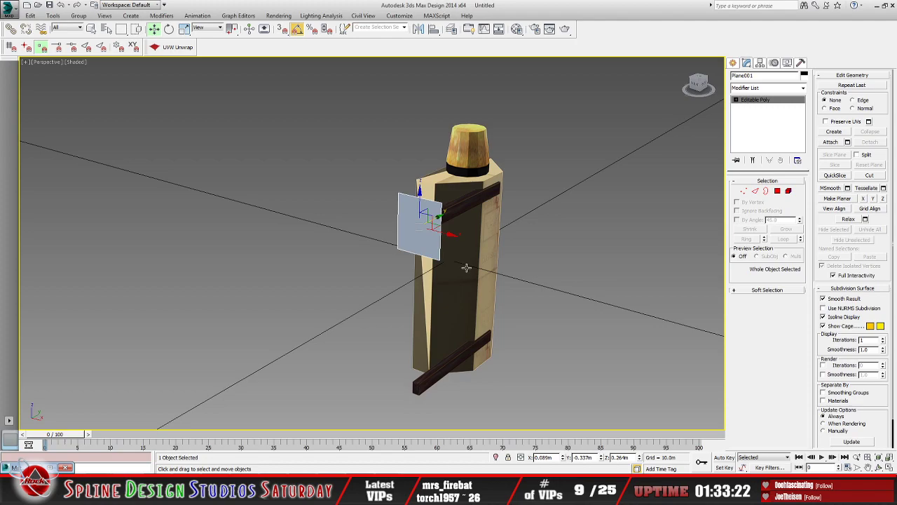
left_click(736, 99)
left_click(753, 107)
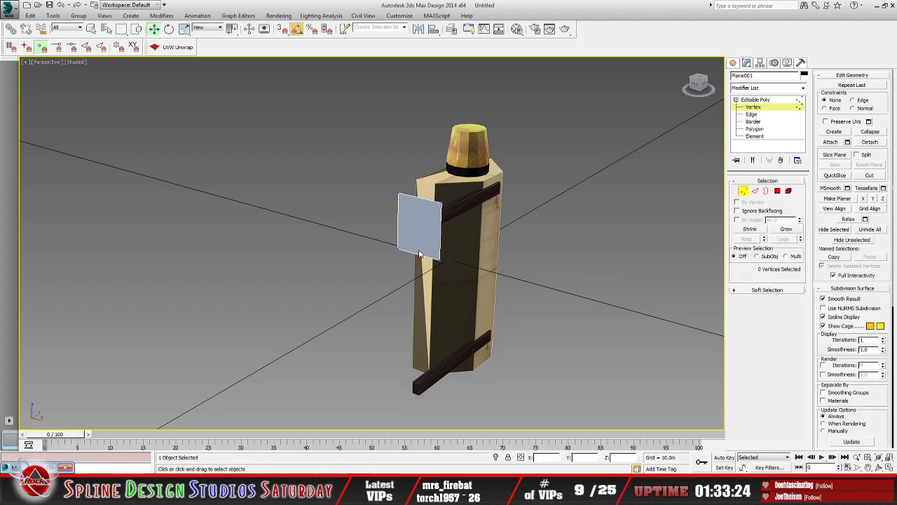
left_click_drag(369, 244, 517, 320)
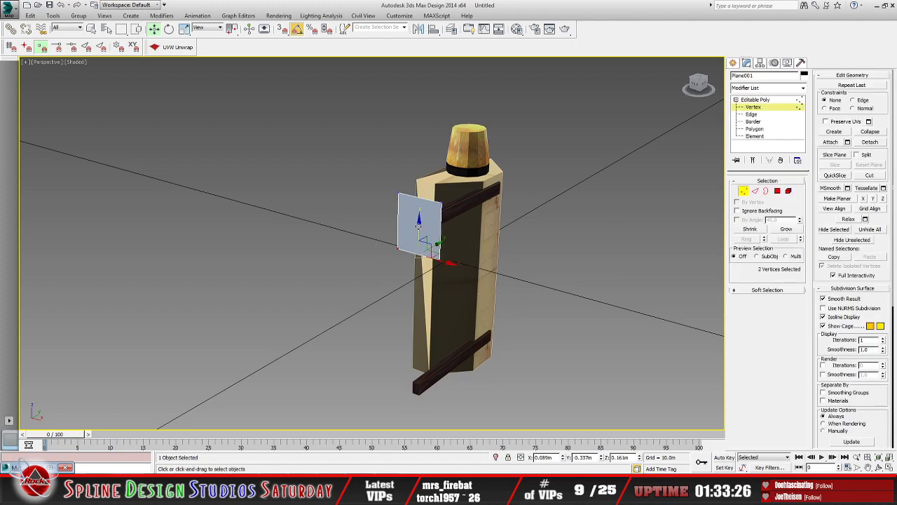
left_click_drag(418, 225, 414, 380)
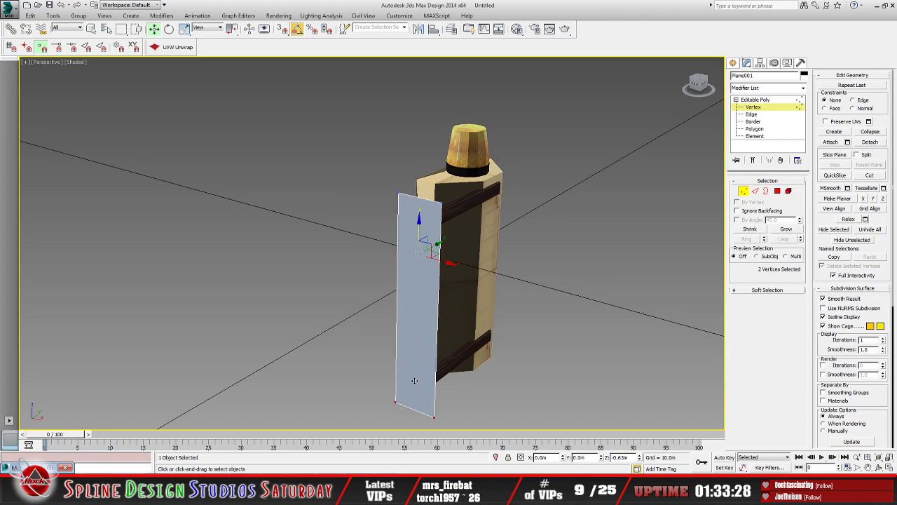
middle_click_drag(505, 349, 447, 332, "alt")
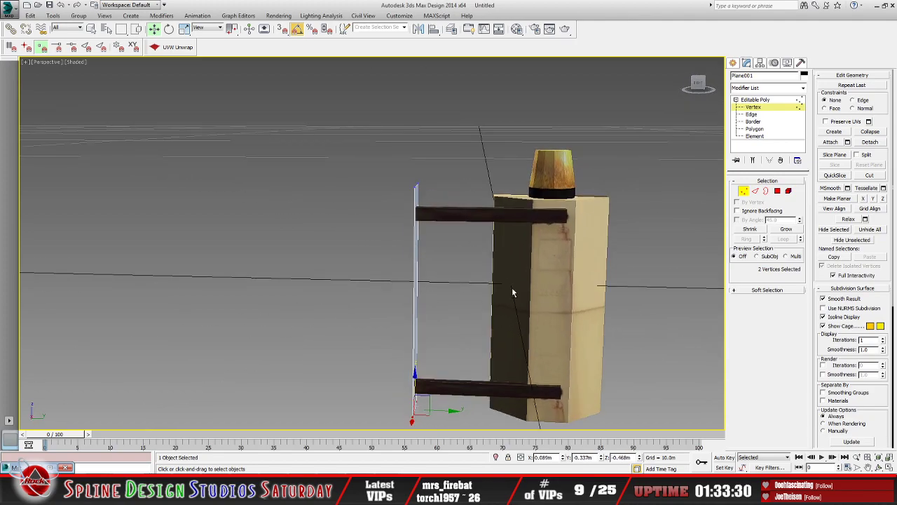
Step: Check how the stretched plane meets the outer ends of both arms, and leave its vertex editing
middle_click_drag(512, 292, 409, 307, "alt")
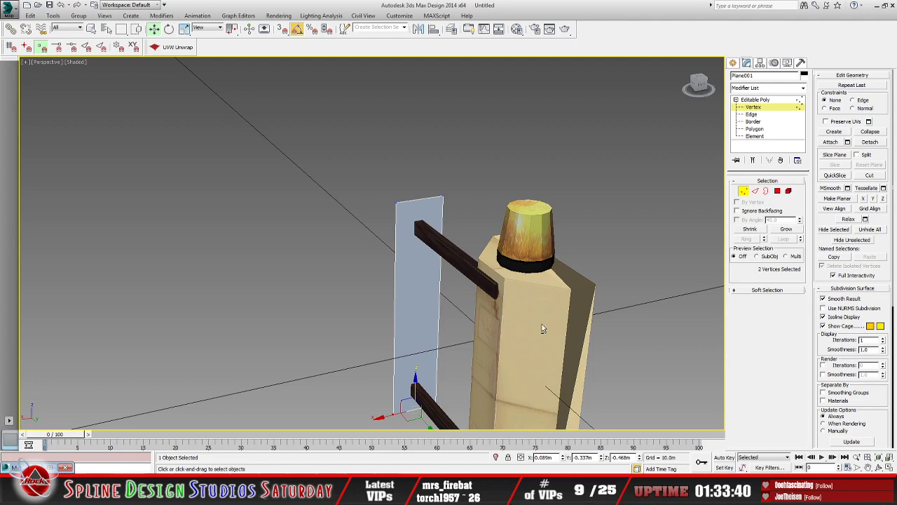
middle_click_drag(540, 333, 592, 327, "alt")
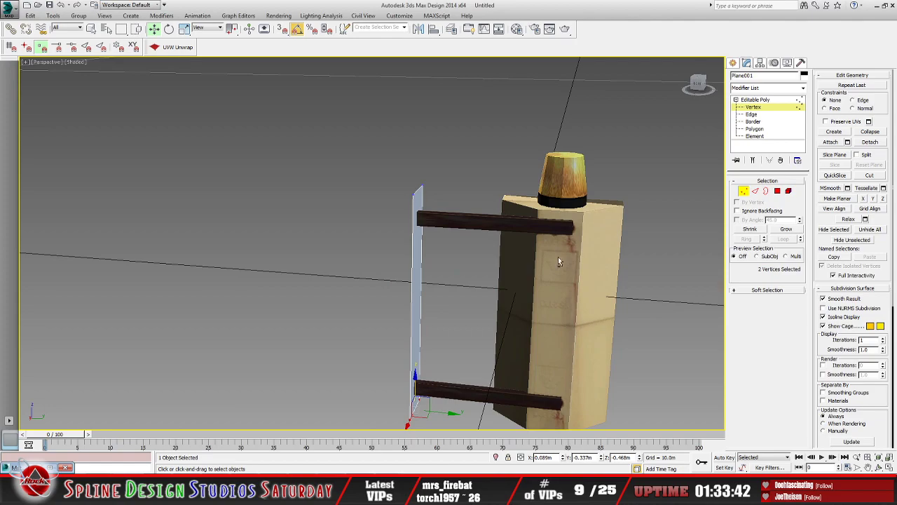
middle_click_drag(547, 262, 474, 296, "alt")
middle_click_drag(456, 347, 474, 306, "alt")
middle_click_drag(530, 301, 451, 235, "alt")
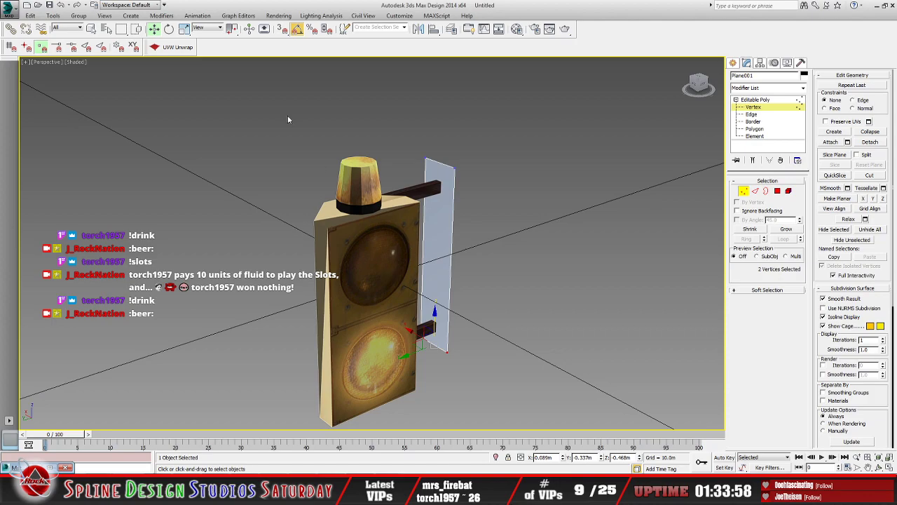
left_click(169, 30)
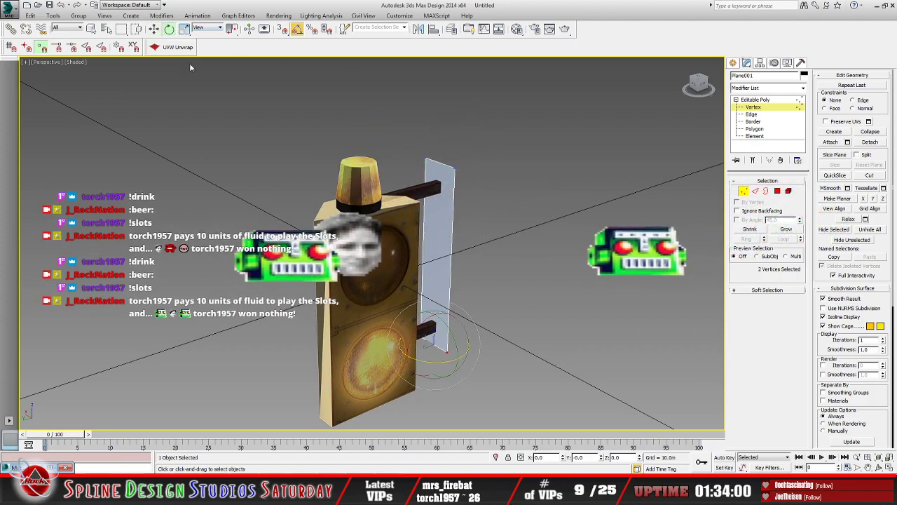
left_click(757, 100)
Step: Try tilting the warning light with free rotations, and undo each rotation
left_click(338, 225)
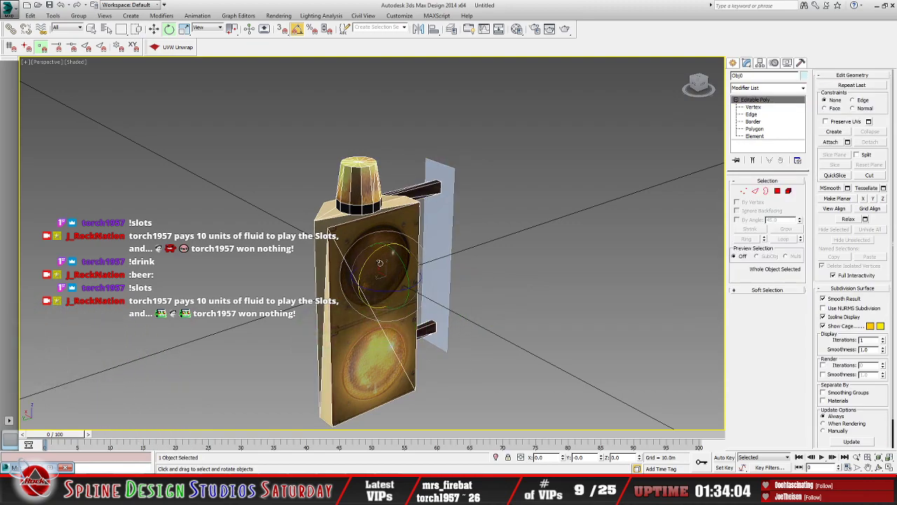
mouse_move(376, 257)
left_mouse_down()
mouse_move(363, 260)
mouse_move(370, 259)
left_mouse_up()
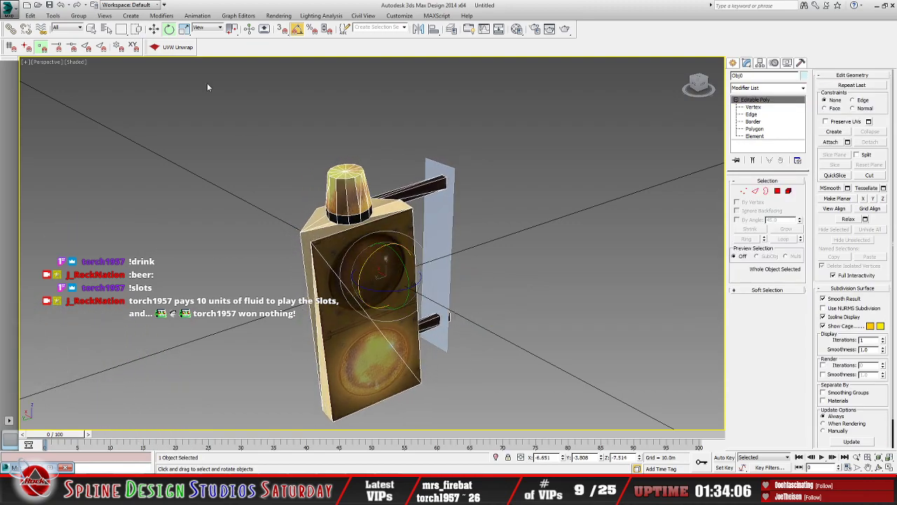
left_click(61, 5)
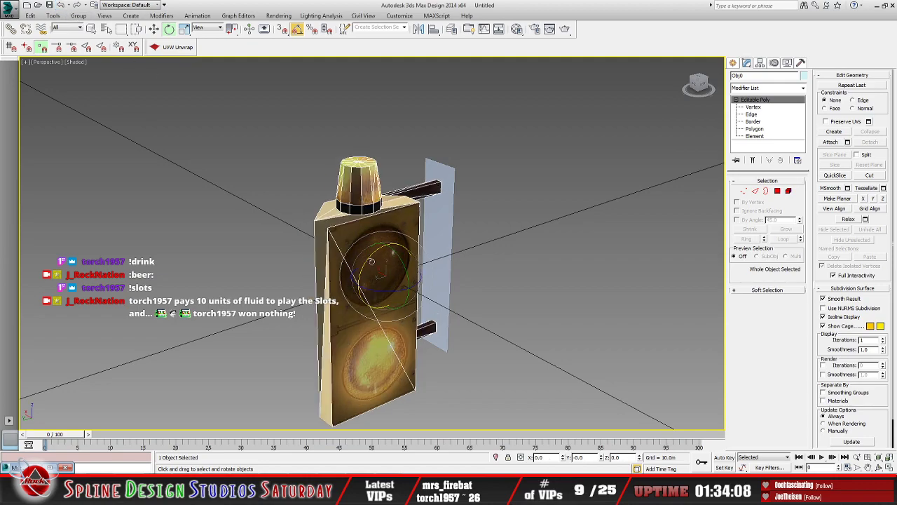
left_click_drag(367, 257, 368, 264)
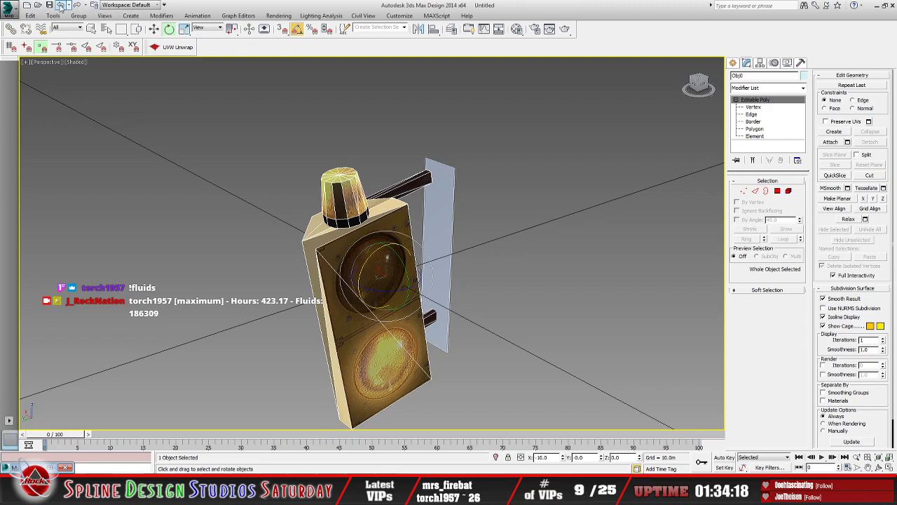
key("ctrl+z")
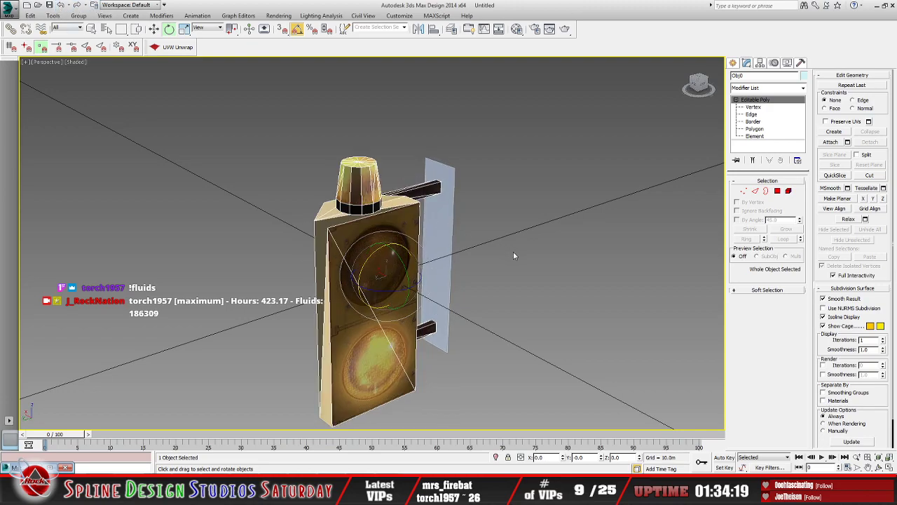
Step: Select both the plane and the warning light, and collapse them into a single mesh object
mouse_move(513, 256)
middle_mouse_down("alt")
mouse_move(446, 261)
mouse_move(515, 262)
middle_mouse_up("alt")
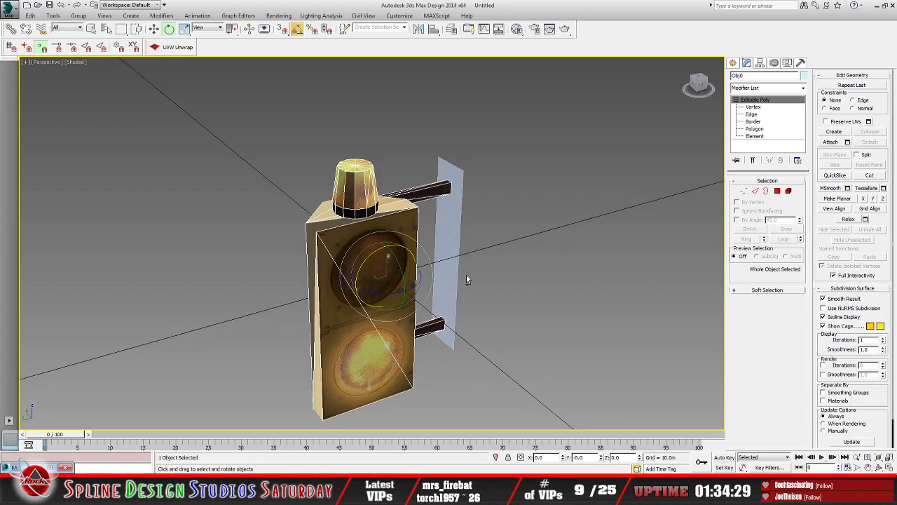
middle_click_drag(466, 275, 493, 229, "alt")
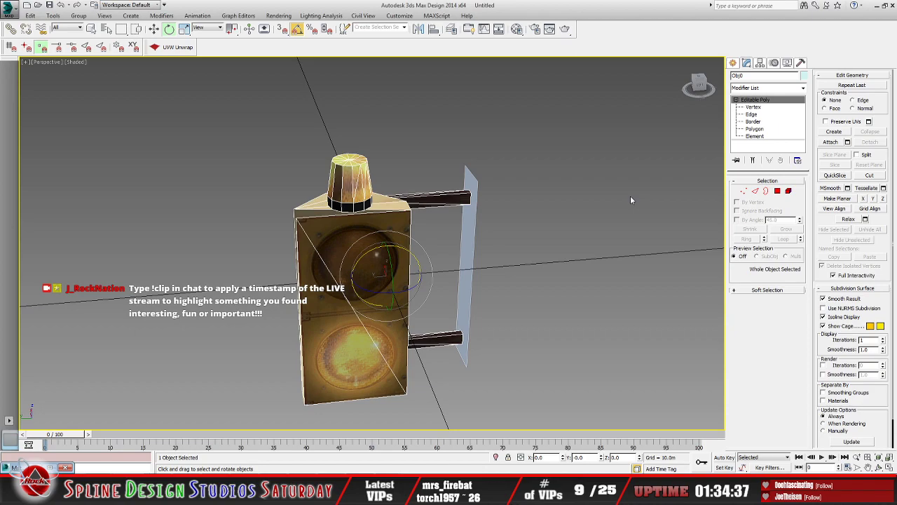
left_click(470, 223)
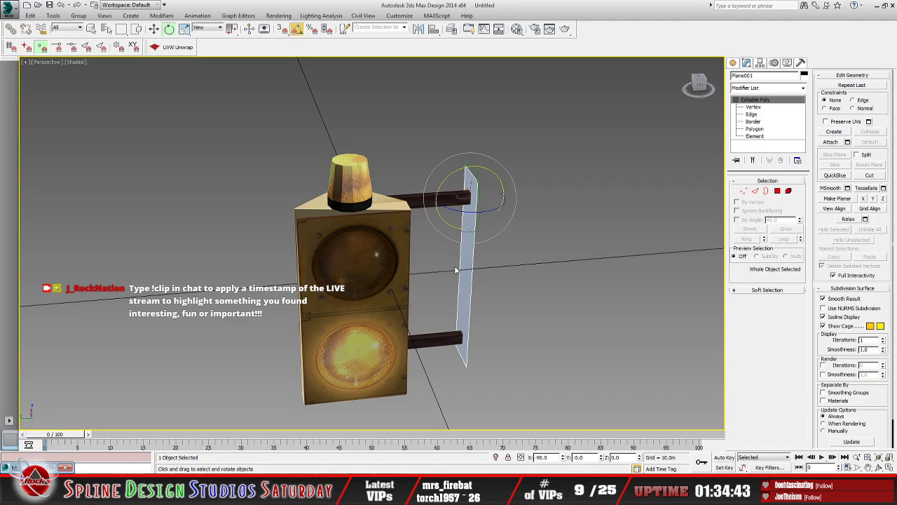
left_click(154, 29)
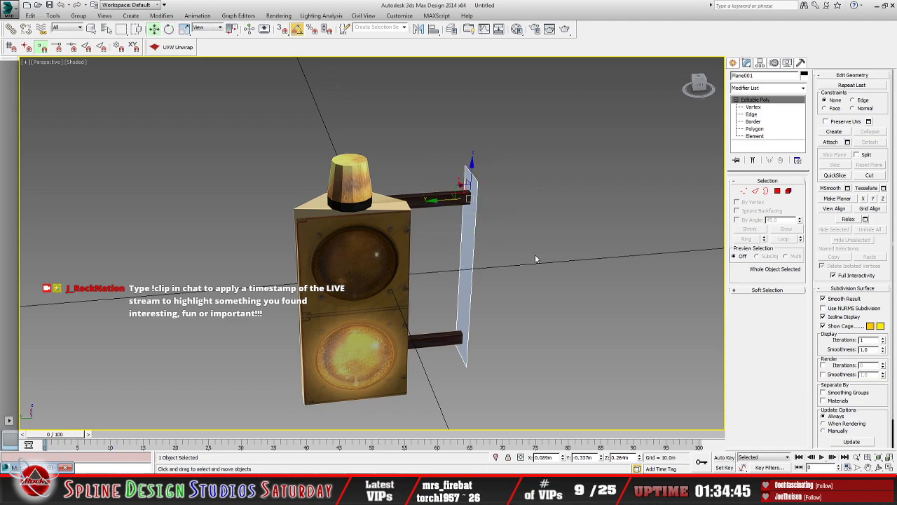
left_click(106, 29)
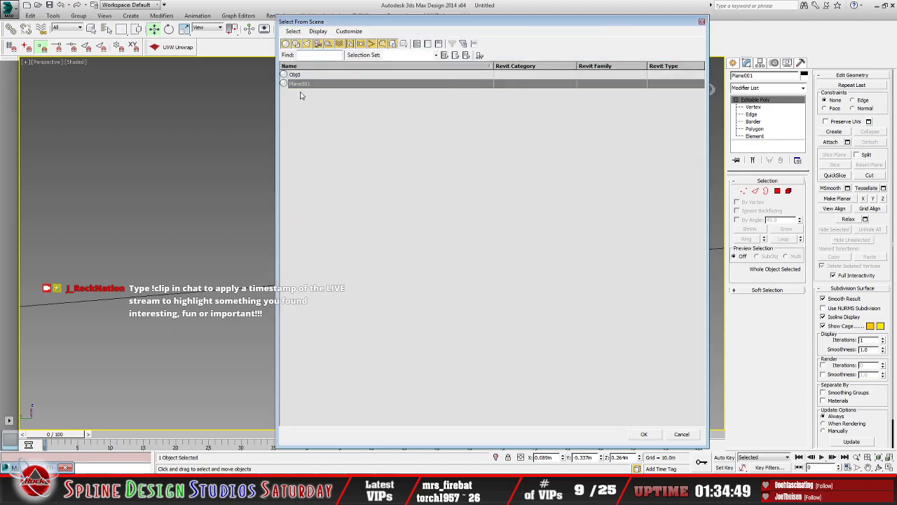
key("ctrl+a")
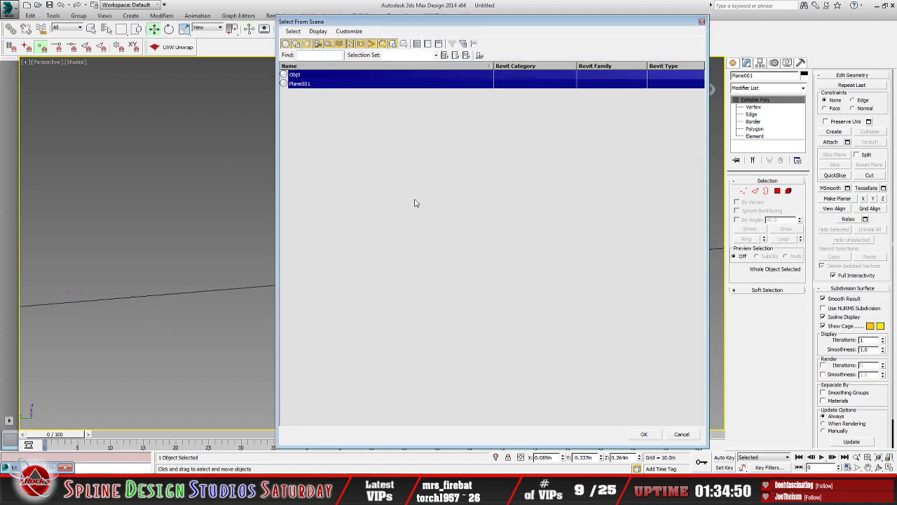
left_click(642, 434)
left_click(801, 63)
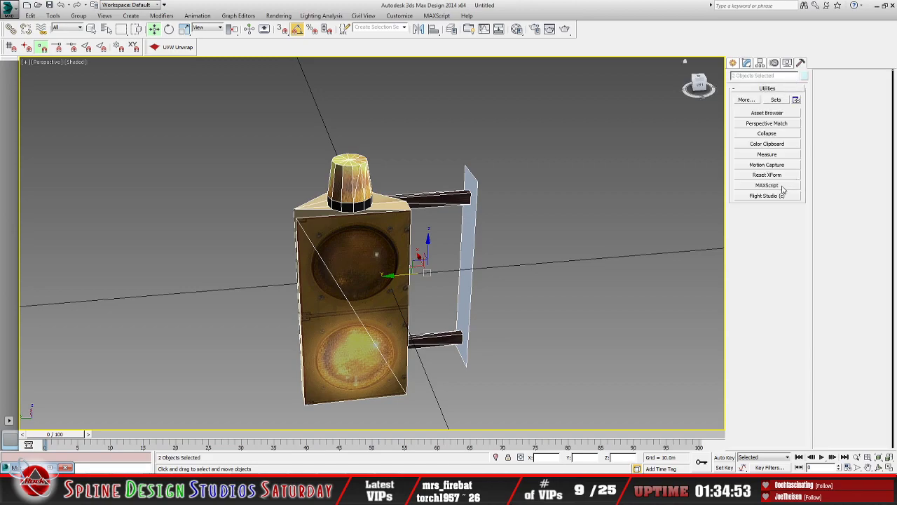
left_click(767, 134)
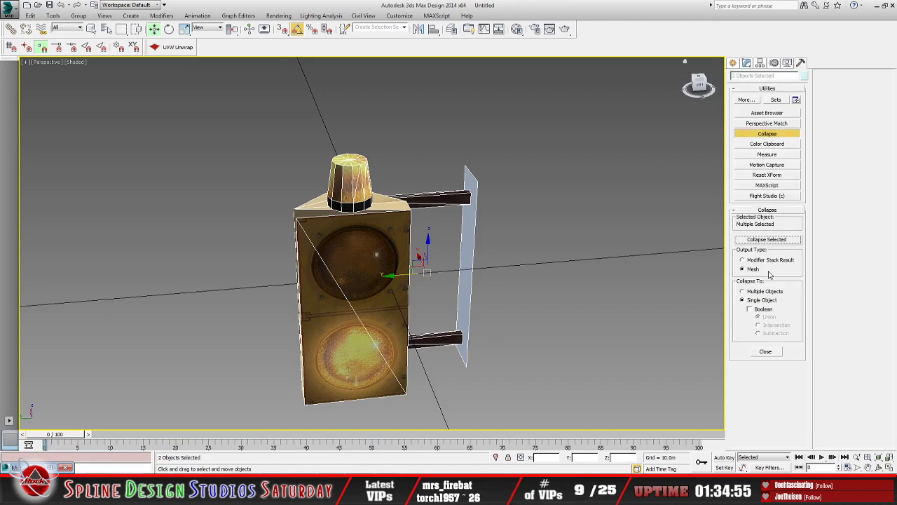
left_click(768, 240)
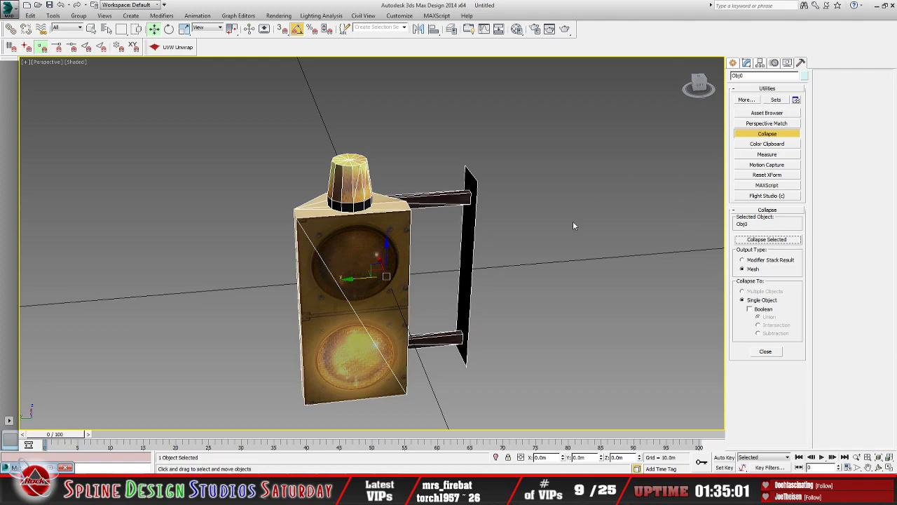
Step: Examine the merged warning light, its bracket arms and the mounting plate from the front, side and back
mouse_move(491, 251)
middle_mouse_down("alt")
mouse_move(514, 248)
mouse_move(492, 262)
middle_mouse_up("alt")
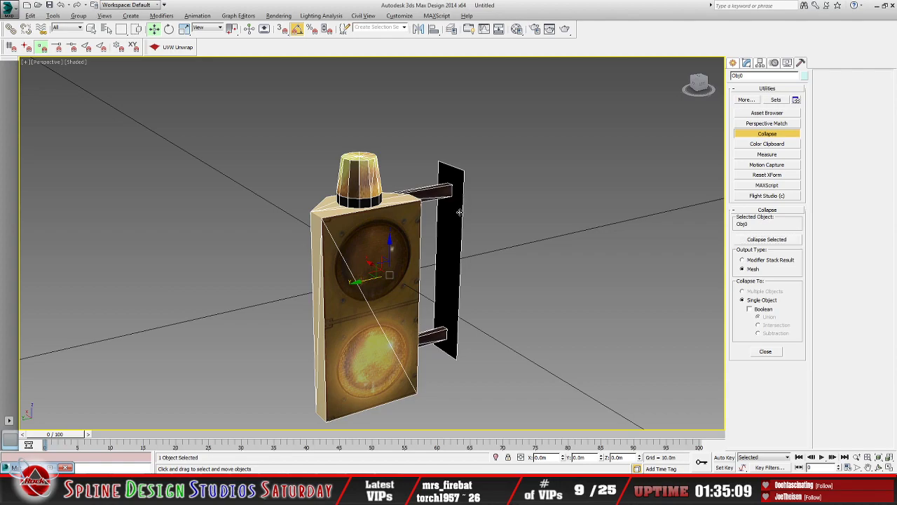
middle_click_drag(464, 240, 384, 233, "alt")
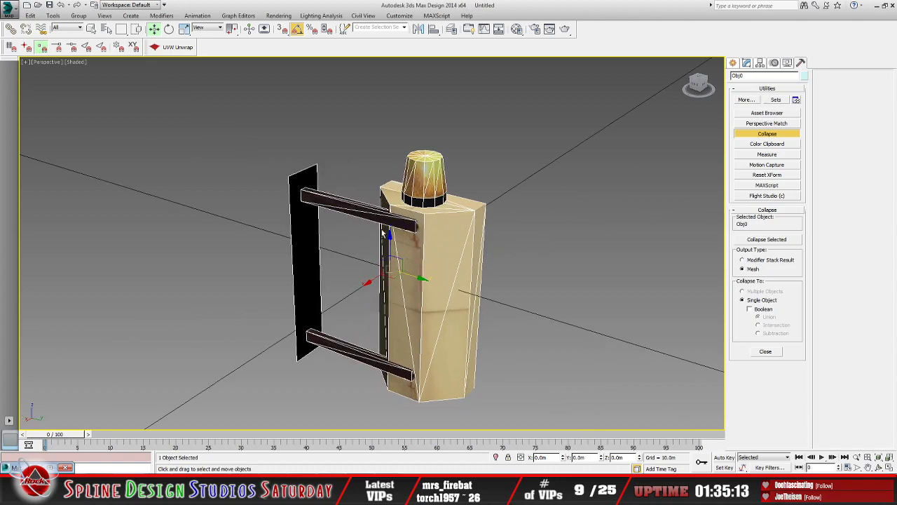
middle_click_drag(464, 251, 450, 252, "alt")
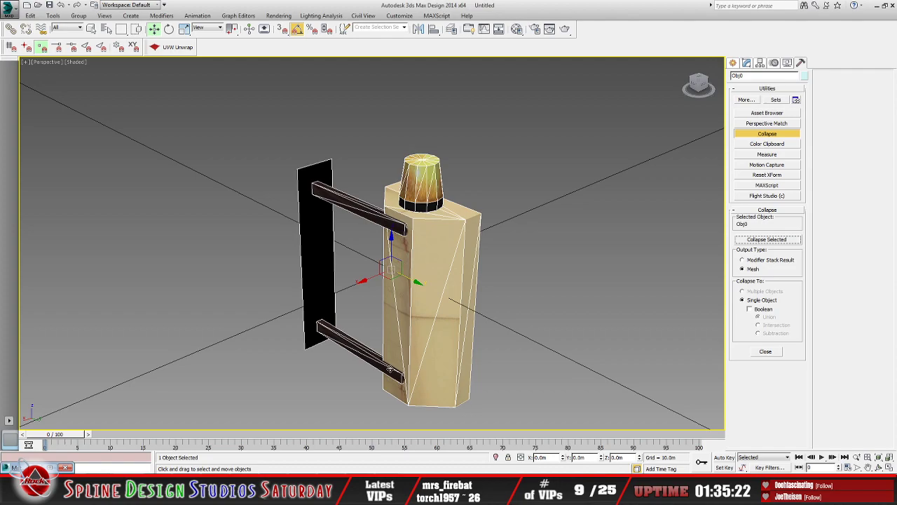
middle_click_drag(503, 323, 404, 323, "alt")
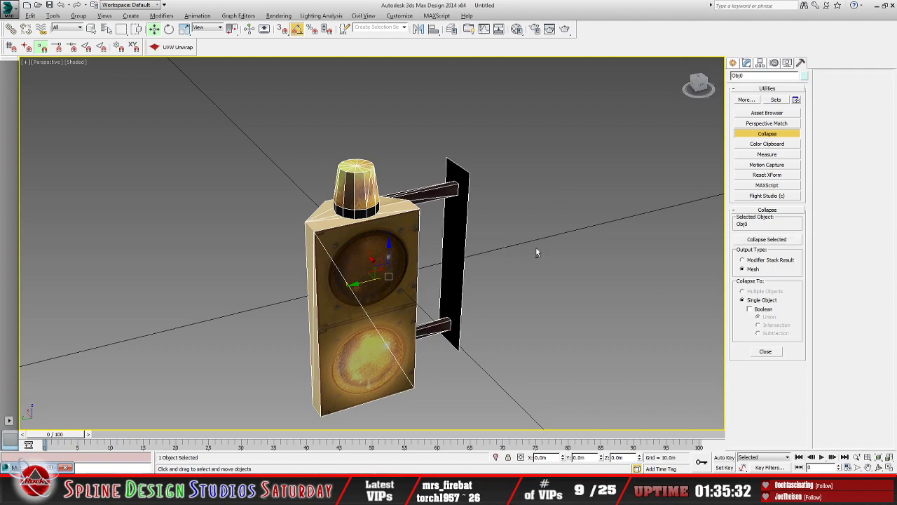
middle_click_drag(535, 246, 455, 222, "alt")
middle_click_drag(483, 268, 563, 272, "alt")
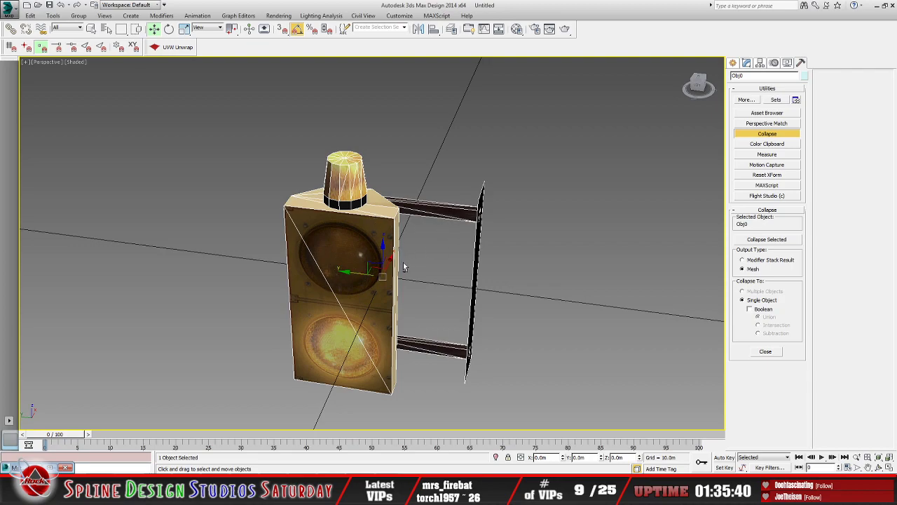
middle_click_drag(403, 267, 412, 284, "alt")
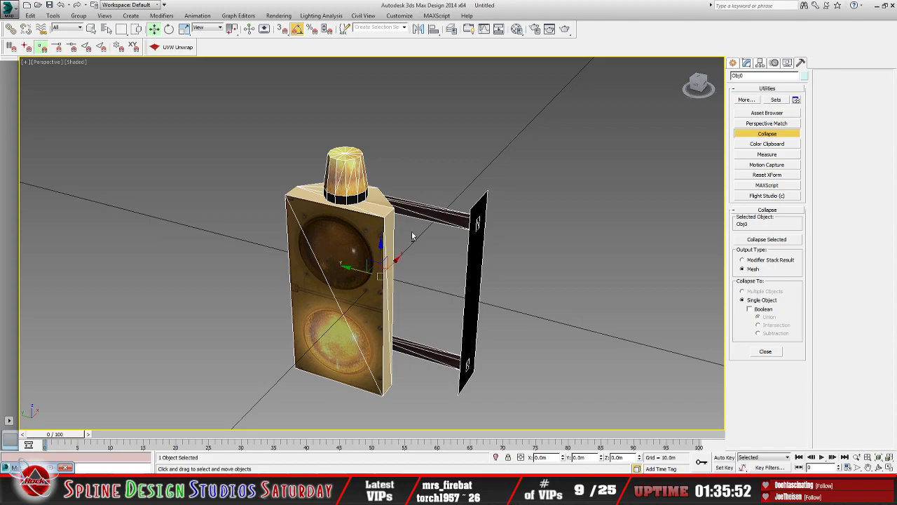
middle_click_drag(458, 324, 483, 327, "alt")
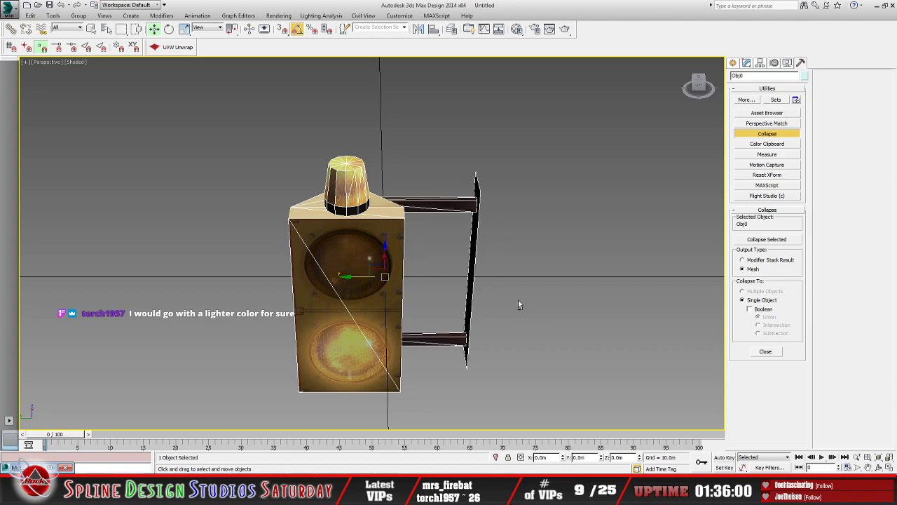
mouse_move(518, 300)
middle_mouse_down("alt")
mouse_move(557, 303)
mouse_move(514, 309)
middle_mouse_up("alt")
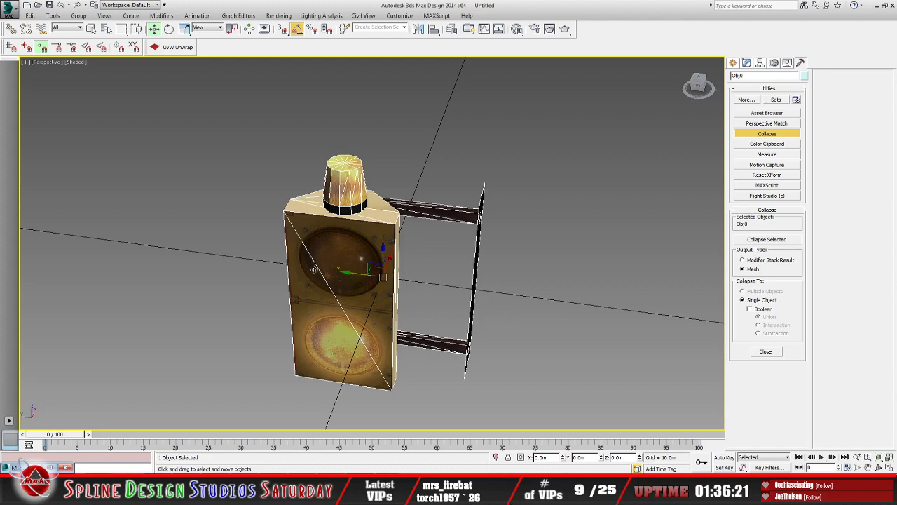
middle_click_drag(481, 291, 561, 294, "alt")
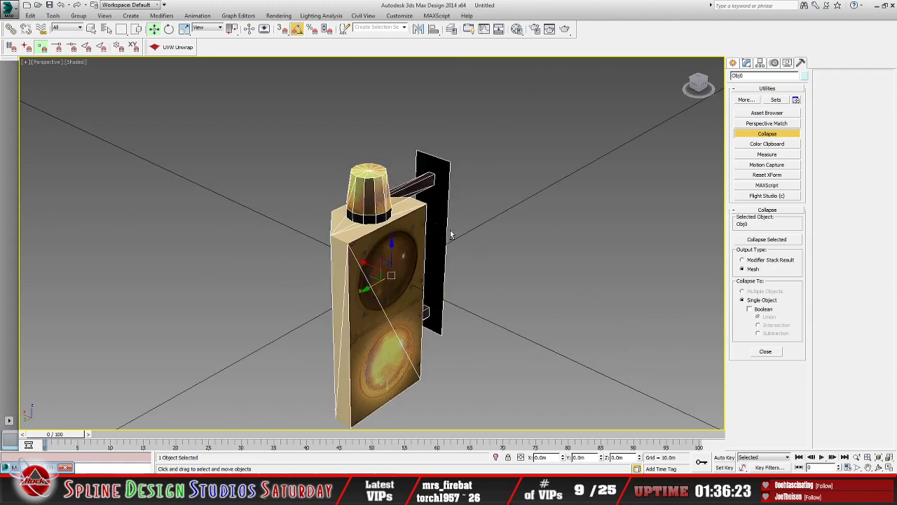
middle_click_drag(450, 235, 588, 240, "alt")
Step: Collapse the merged warning light once more as a single mesh and close the Collapse utility
left_click(767, 239)
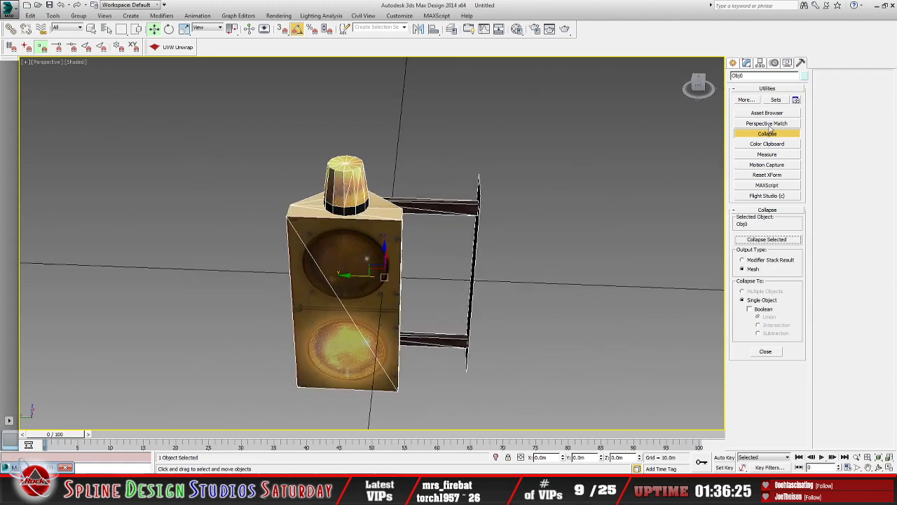
left_click(769, 133)
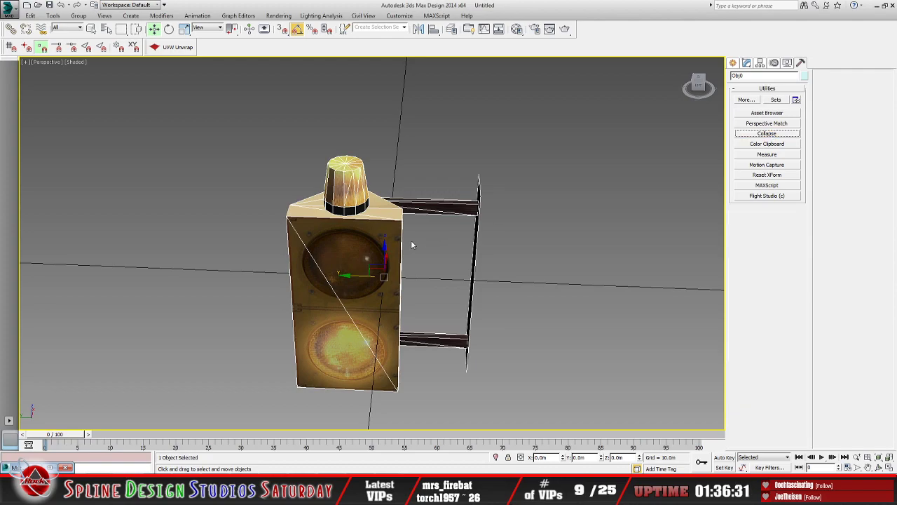
mouse_move(458, 272)
middle_mouse_down("alt")
mouse_move(504, 282)
mouse_move(467, 273)
middle_mouse_up("alt")
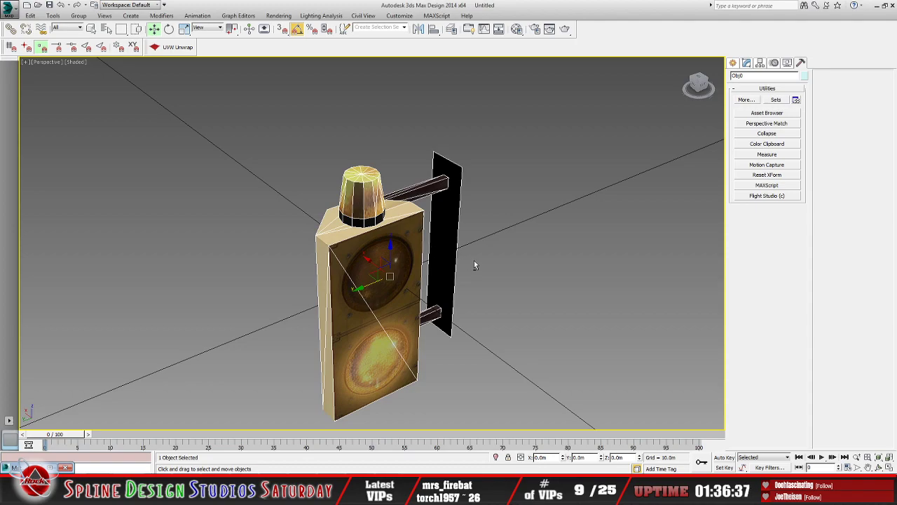
middle_click_drag(473, 265, 445, 223, "alt")
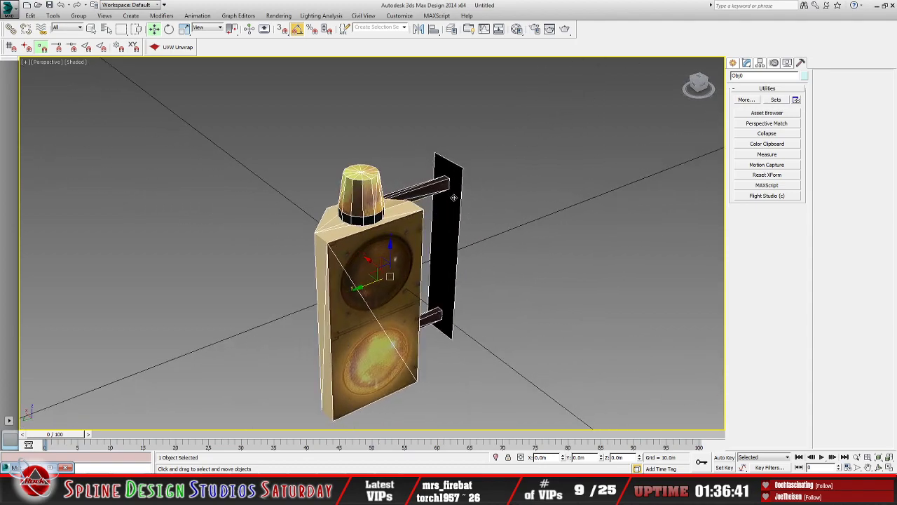
middle_click_drag(503, 257, 500, 255, "alt")
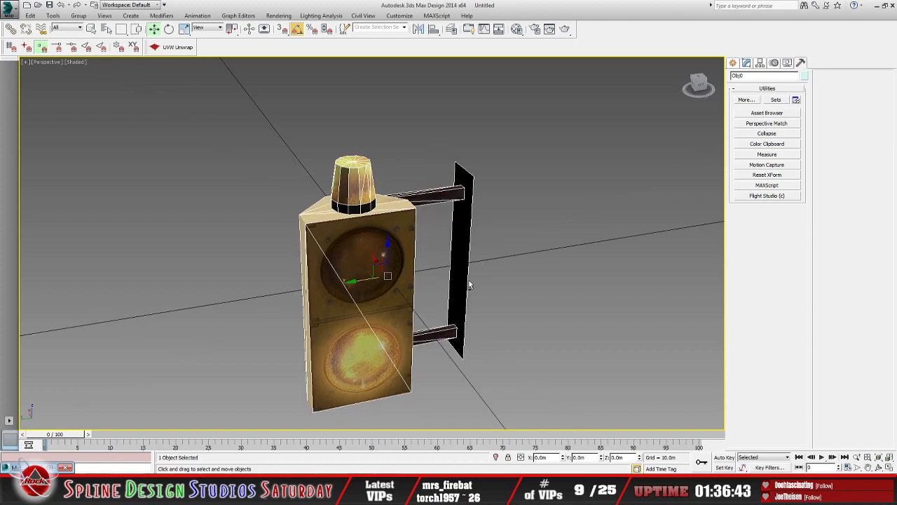
middle_click_drag(489, 286, 502, 280, "alt")
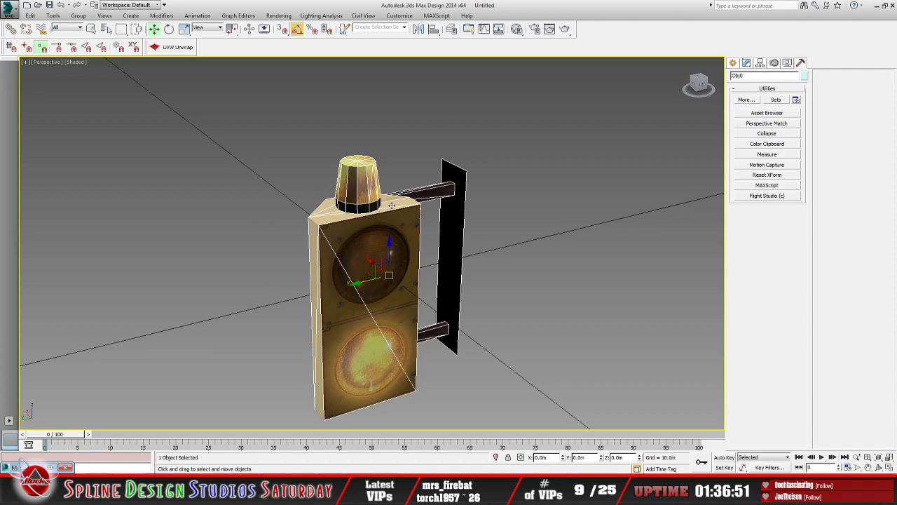
middle_click_drag(326, 267, 480, 283, "alt")
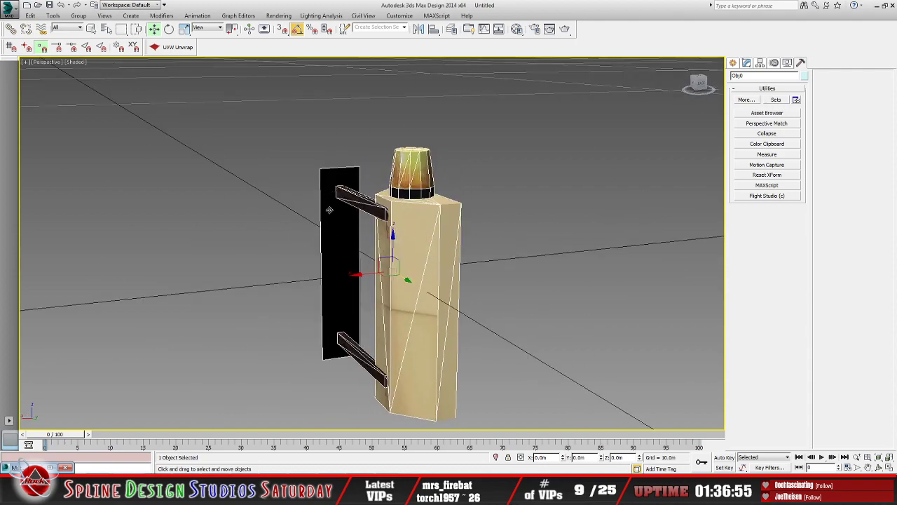
middle_click_drag(539, 319, 445, 328, "alt")
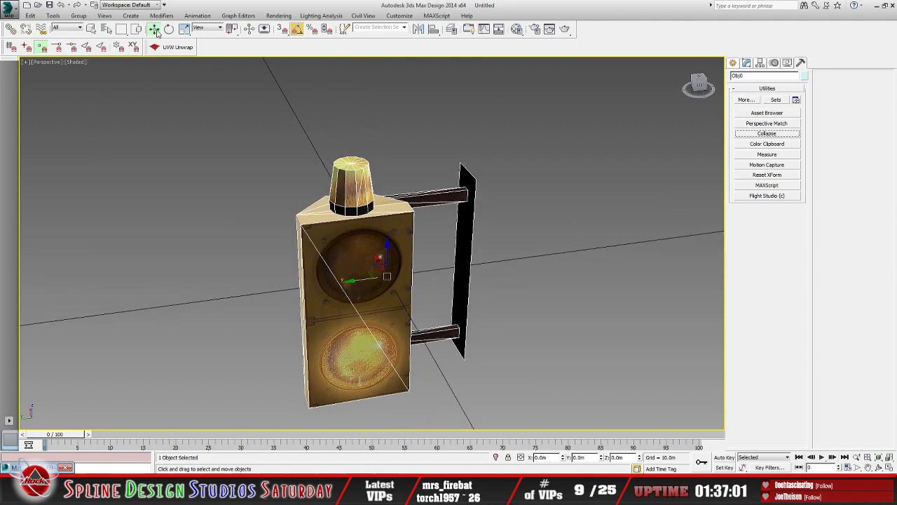
Step: Turn off angle snap, then apply Unwrap UVW to the merged warning light and select the mounting plate's polygons
left_click(299, 30)
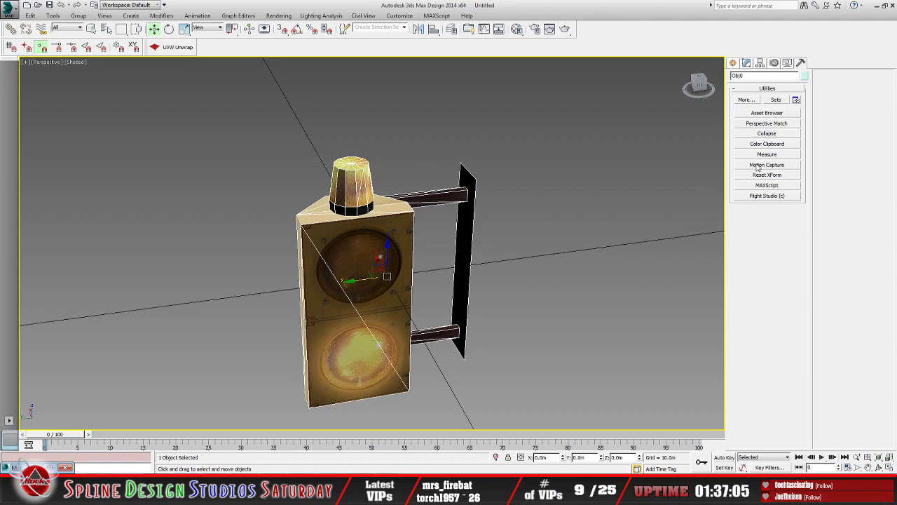
left_click(178, 47)
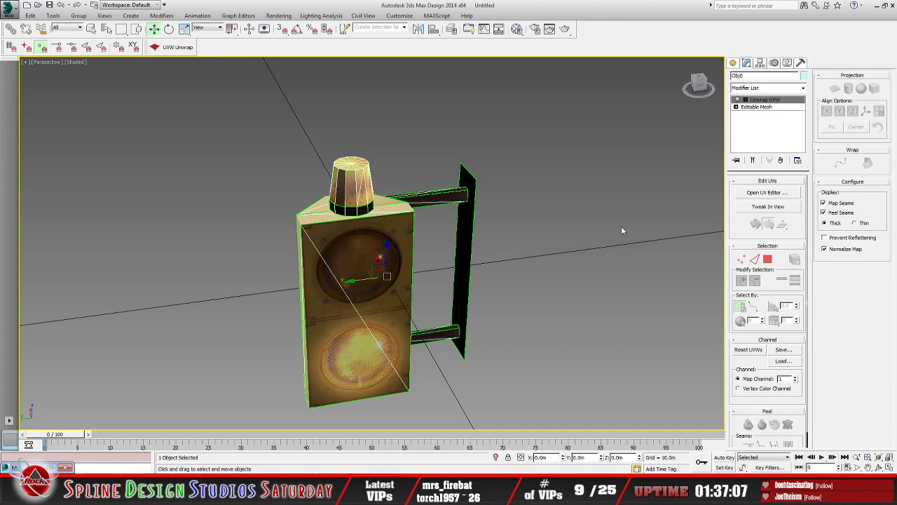
left_click(746, 100)
left_click(764, 121)
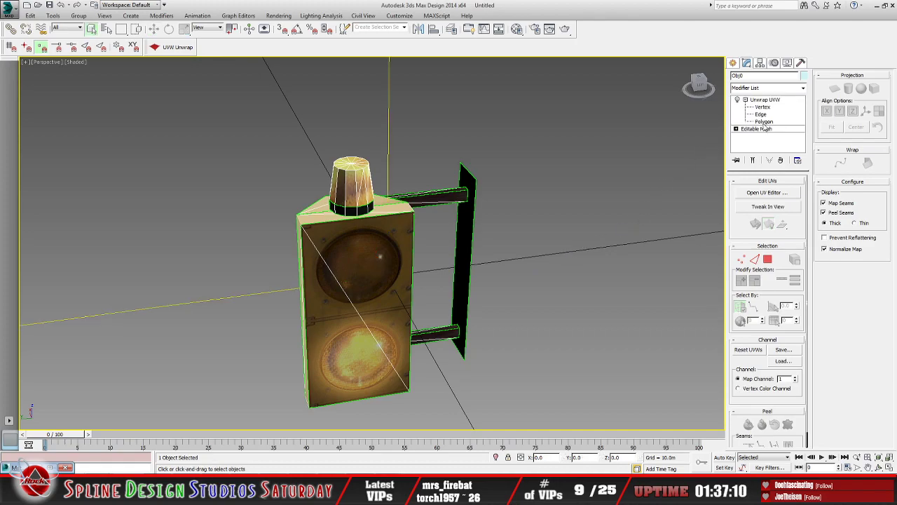
left_click(463, 241)
Step: Examine the selected mounting plate and the bracket arms joining it to the light from several angles
mouse_move(592, 288)
middle_mouse_down("alt")
mouse_move(615, 291)
mouse_move(599, 294)
middle_mouse_up("alt")
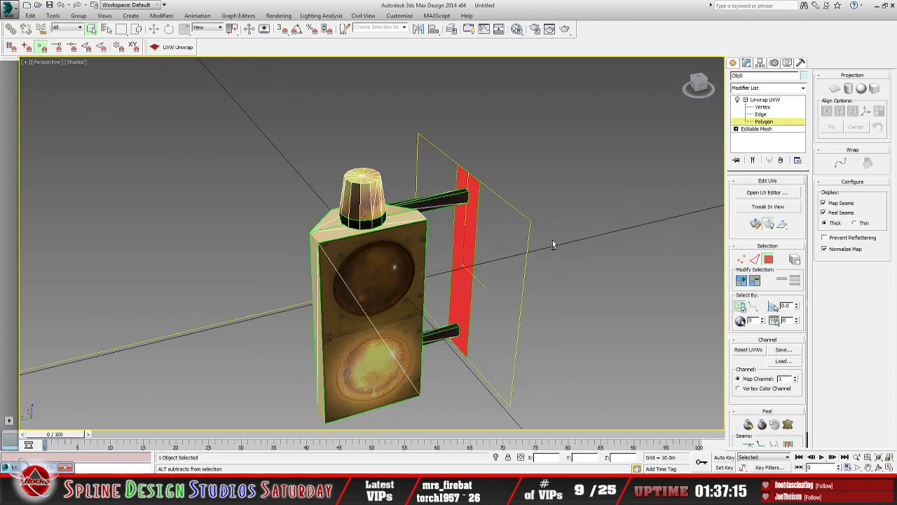
middle_click_drag(553, 244, 463, 175, "alt")
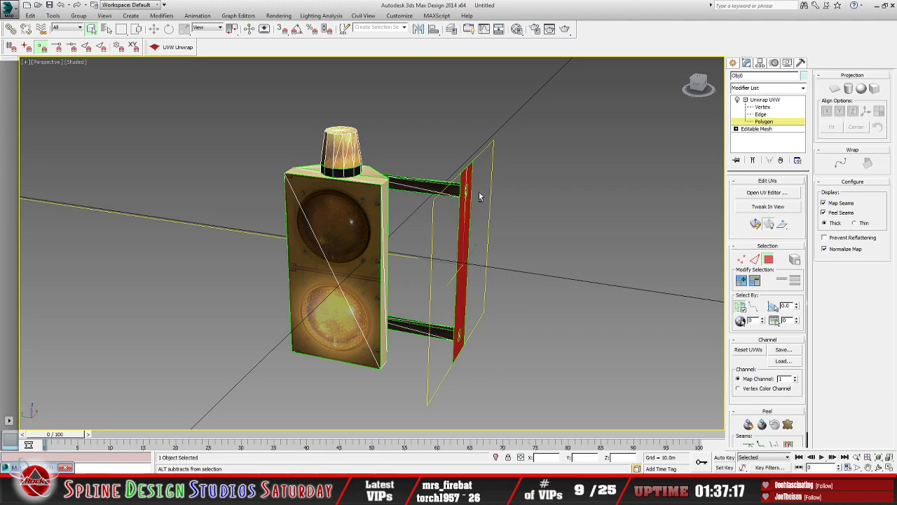
middle_click_drag(523, 251, 512, 275, "alt")
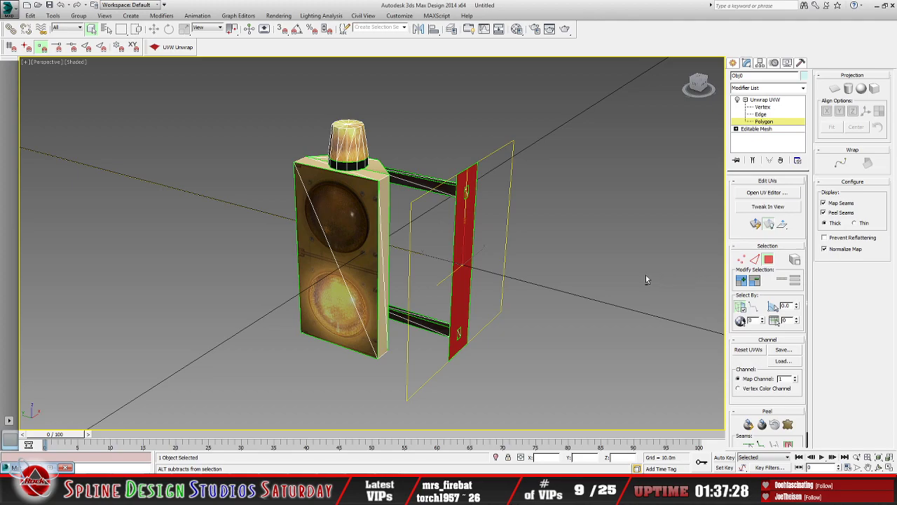
middle_click_drag(530, 307, 579, 308, "alt")
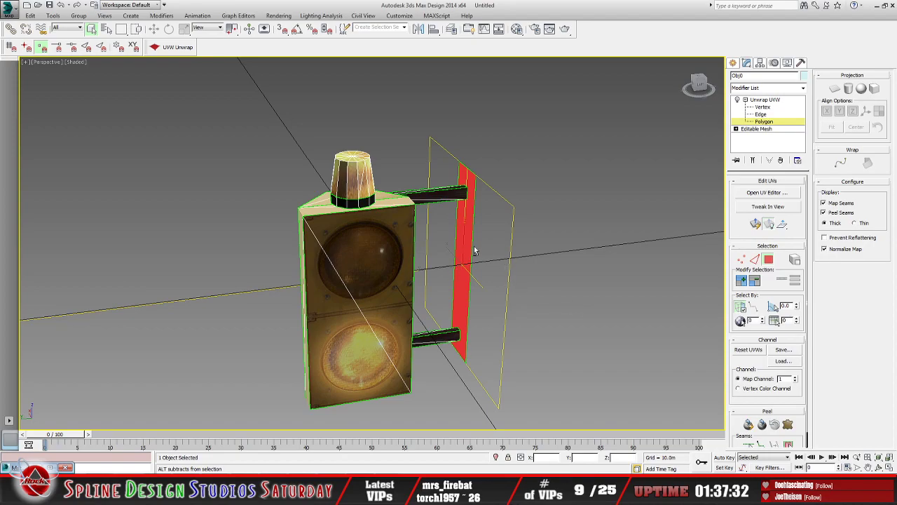
middle_click_drag(627, 294, 564, 284, "alt")
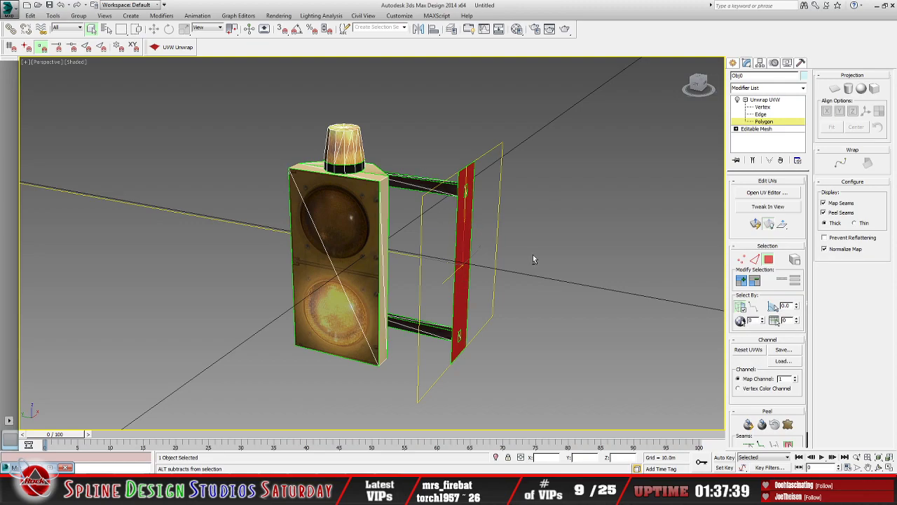
middle_click_drag(533, 254, 583, 245, "alt")
middle_click_drag(491, 212, 448, 233, "alt")
mouse_move(557, 261)
middle_mouse_down("alt")
mouse_move(465, 232)
mouse_move(479, 257)
mouse_move(564, 247)
mouse_move(554, 246)
middle_mouse_up("alt")
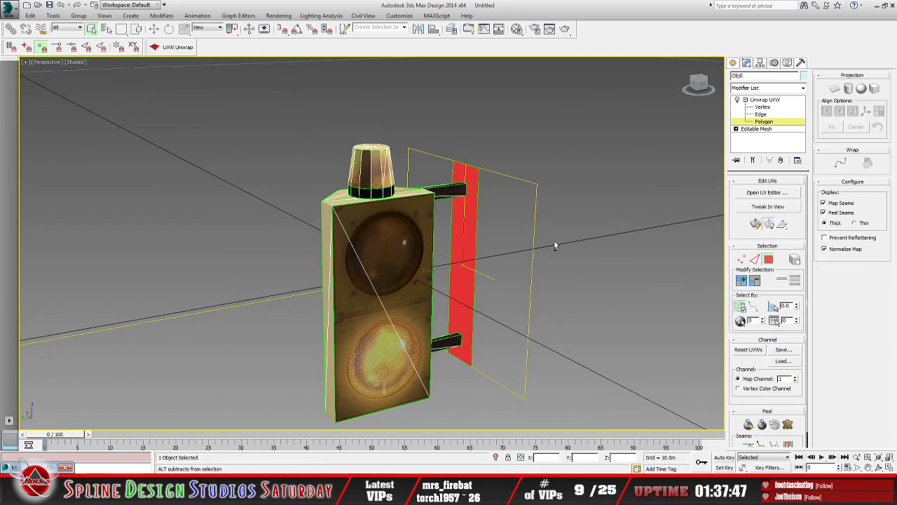
middle_click_drag(501, 300, 502, 265)
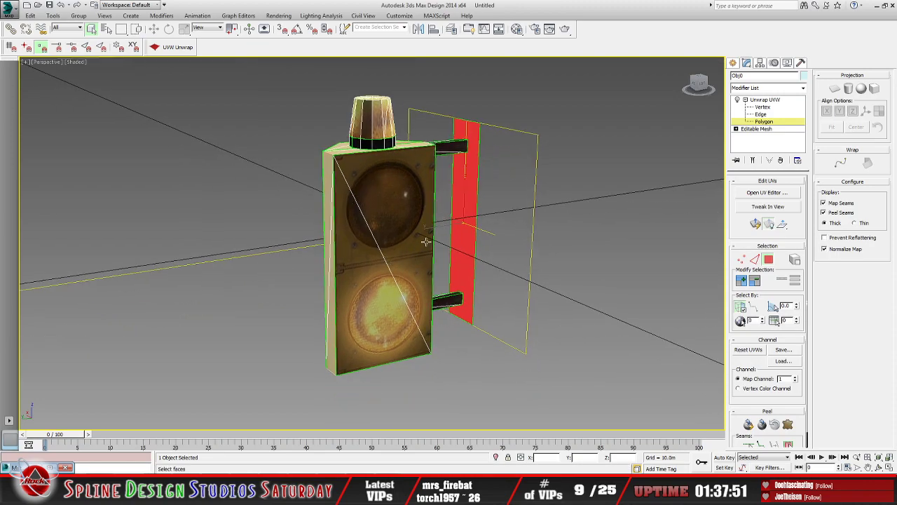
middle_click_drag(426, 242, 429, 175, "alt")
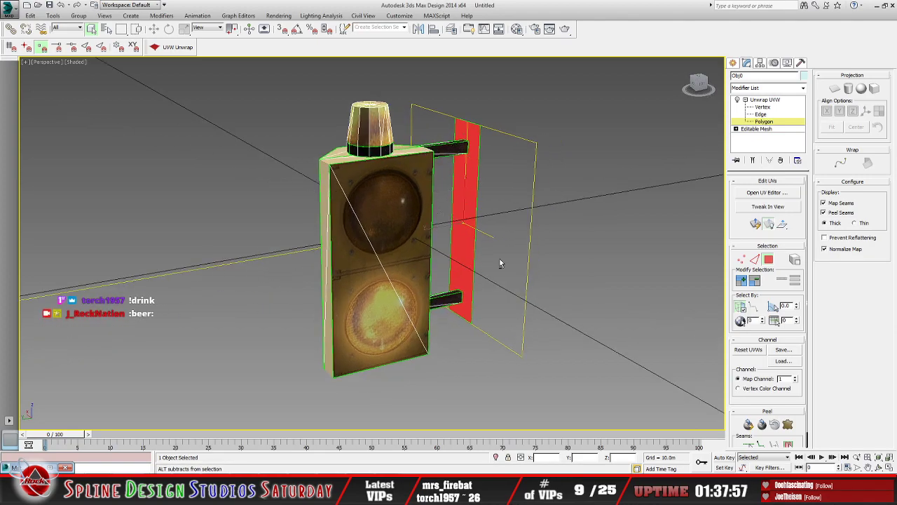
middle_click_drag(500, 259, 567, 268, "alt")
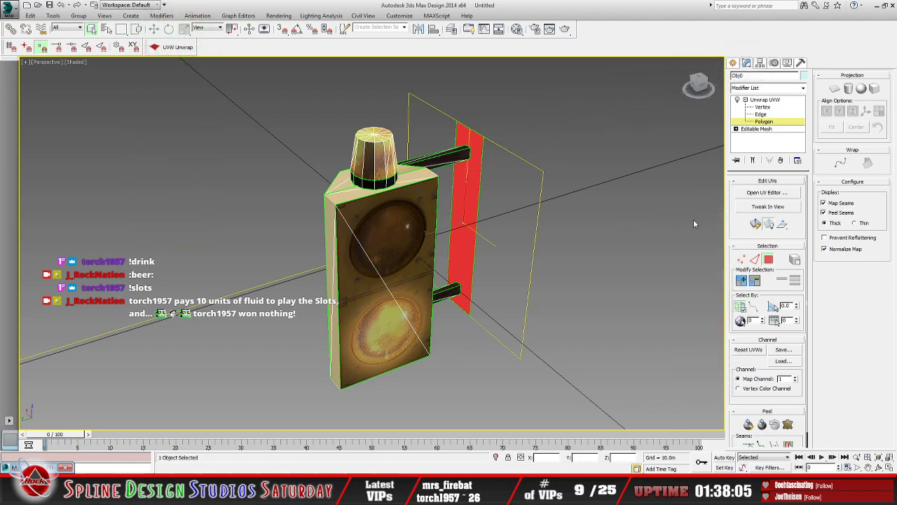
Step: Open the UV editor for the selected plate polygons and display the clight.bmp map behind the UV layout
left_click(764, 194)
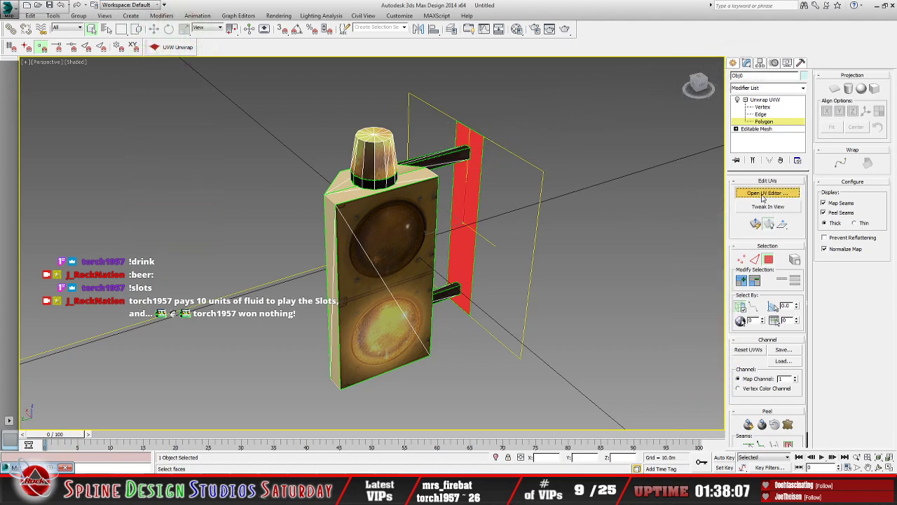
left_click(311, 65)
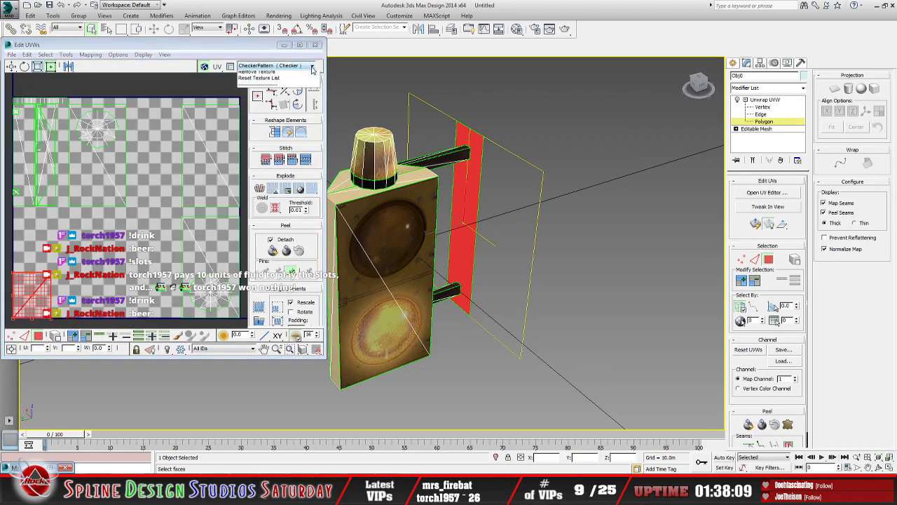
left_click(277, 74)
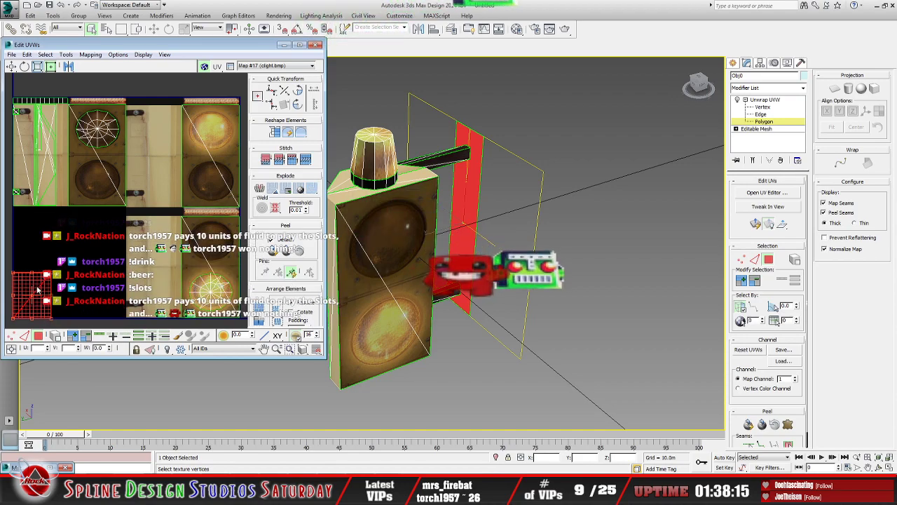
Step: Move the mounting plate's UVs onto the plain beige panel of the texture's lower half, narrow them to an upright rectangle and deselect them
left_click_drag(38, 289, 166, 238)
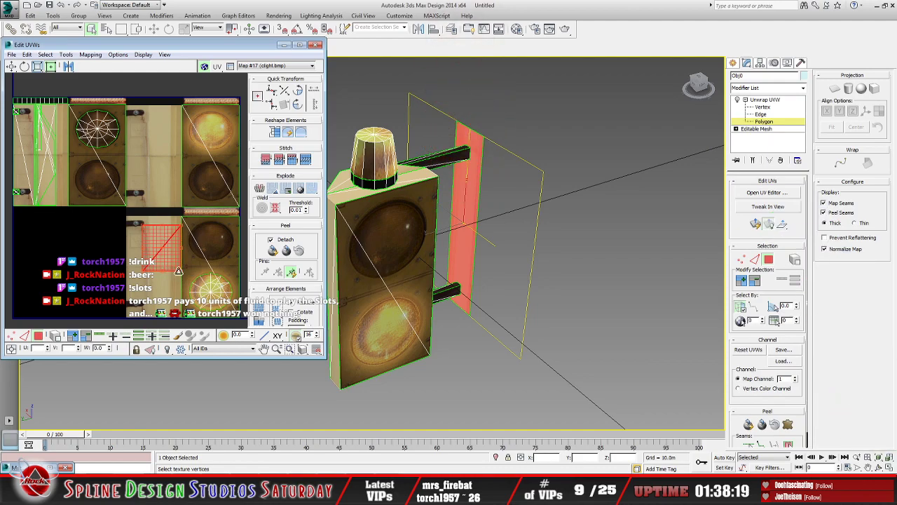
scroll(126, 244, "up", 2)
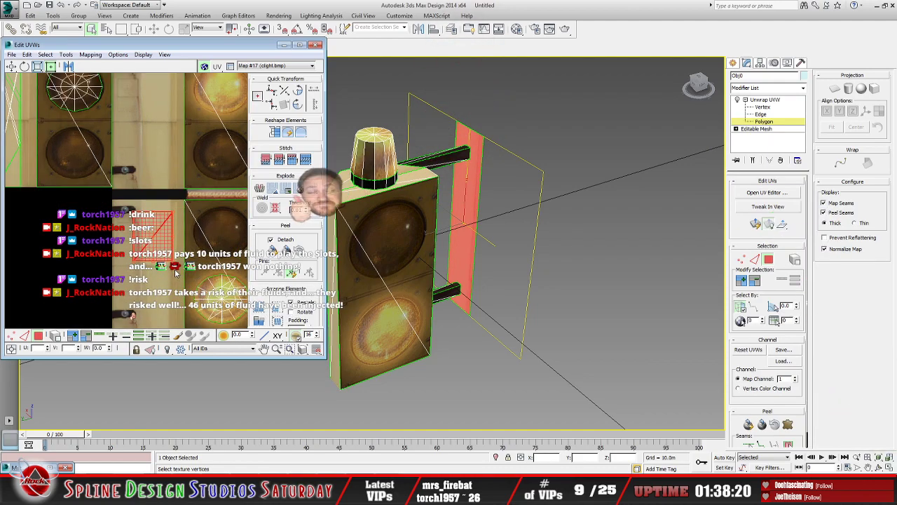
left_click_drag(121, 258, 164, 258)
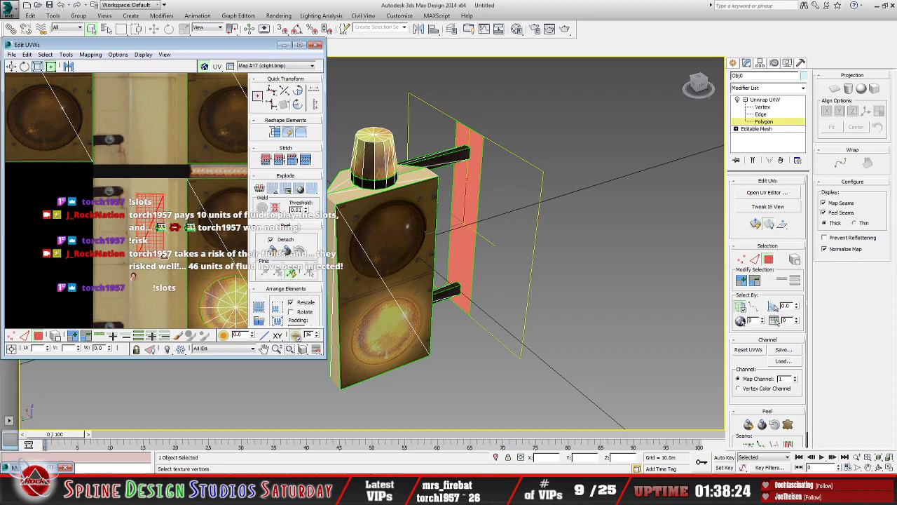
scroll(159, 237, "down", 2)
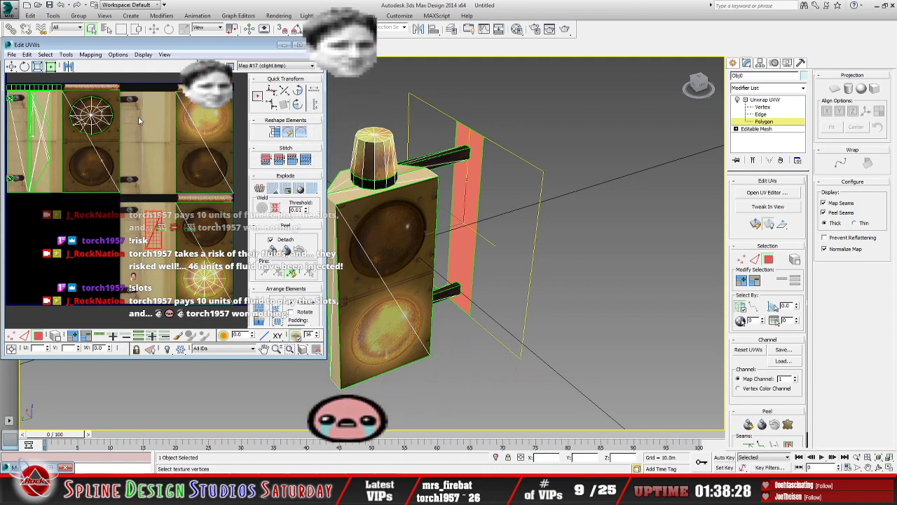
left_click(146, 84)
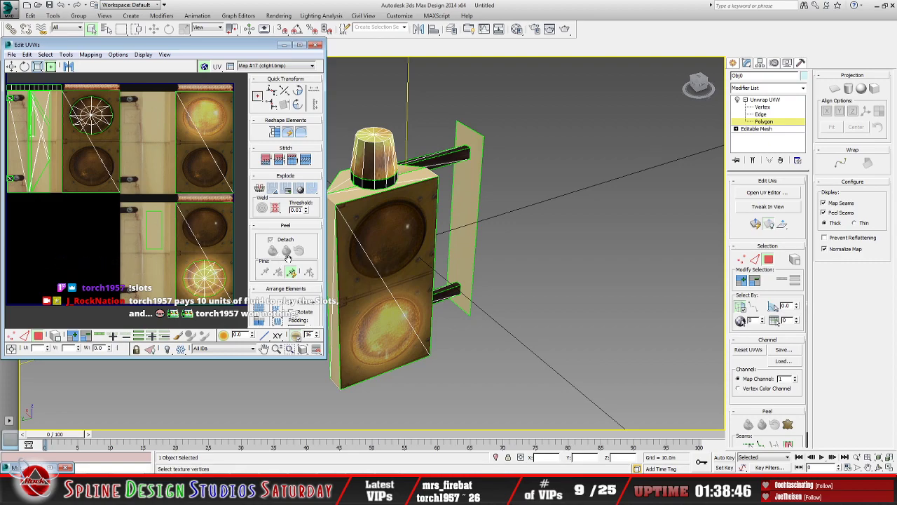
Step: Leave polygon selection, minimize the UV editor, and collapse the light's whole modifier stack while holding the scene
mouse_move(423, 265)
middle_mouse_down("alt")
mouse_move(489, 268)
mouse_move(489, 259)
mouse_move(425, 260)
middle_mouse_up("alt")
left_click(766, 102)
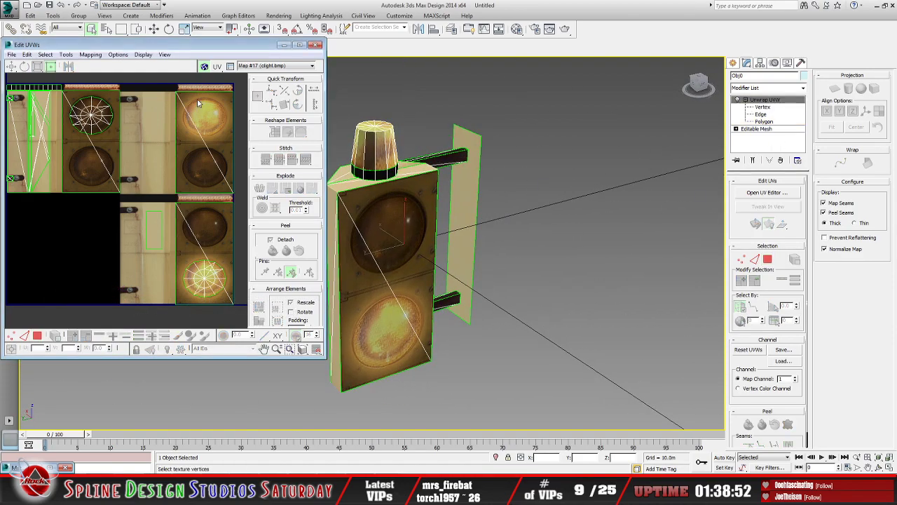
left_click(284, 44)
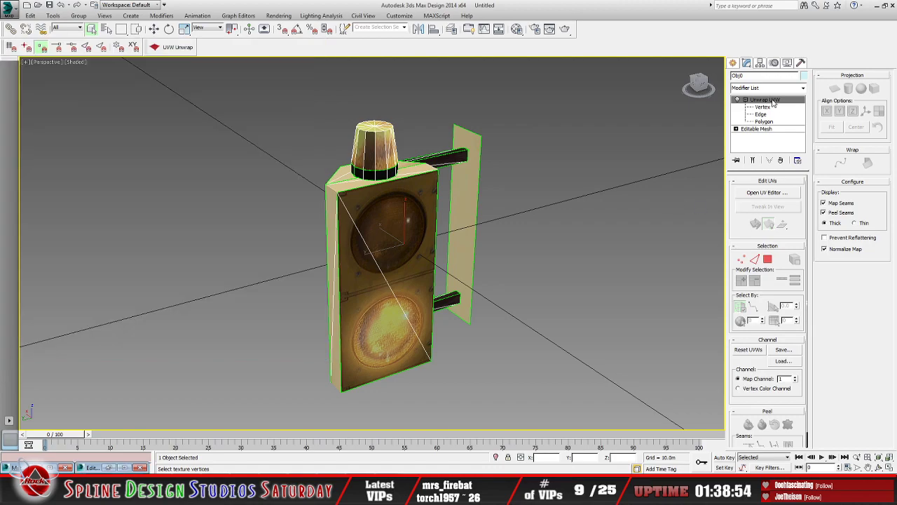
right_click(773, 103)
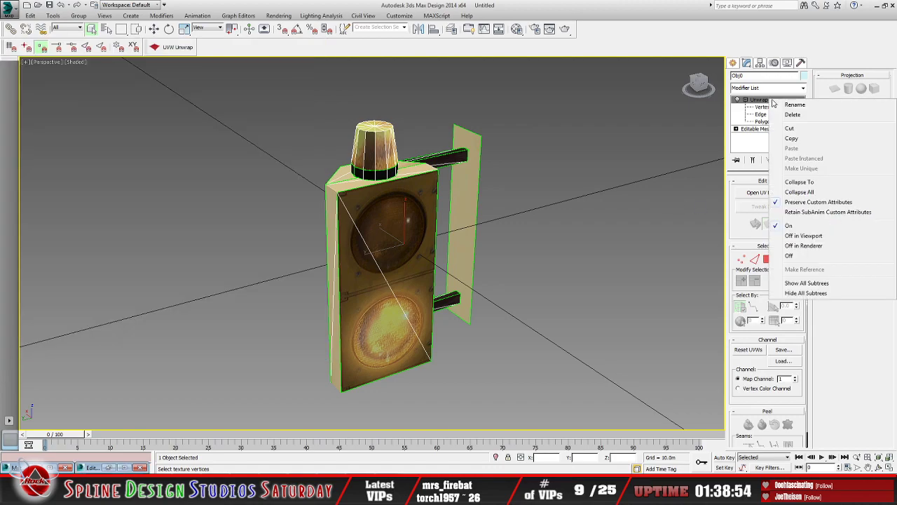
left_click(799, 192)
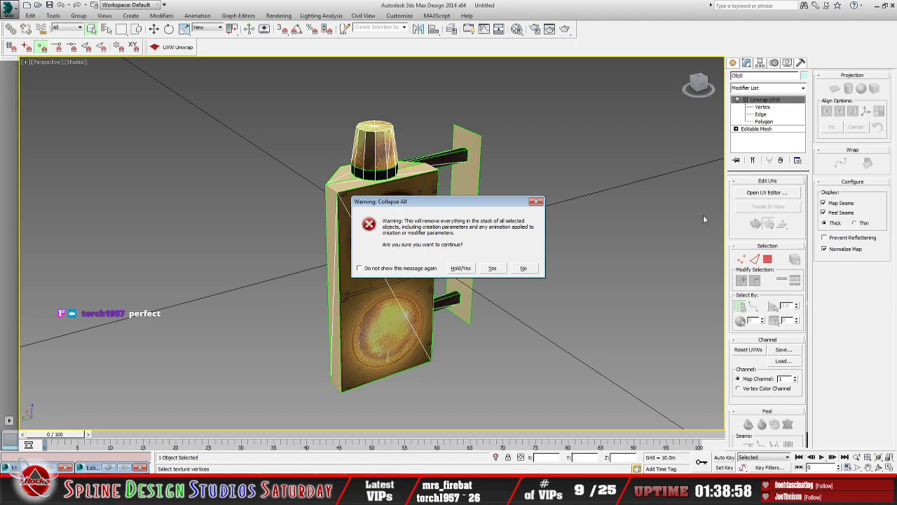
left_click(461, 269)
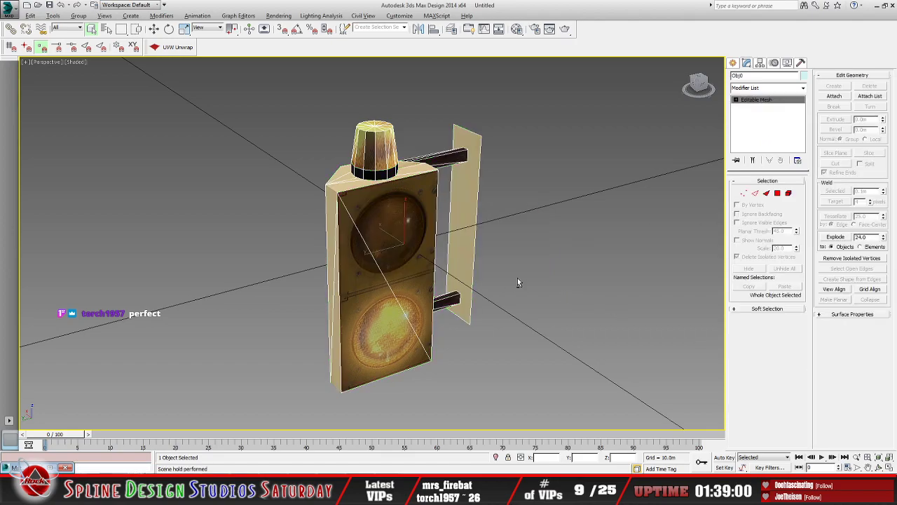
middle_click_drag(518, 278, 504, 261, "alt")
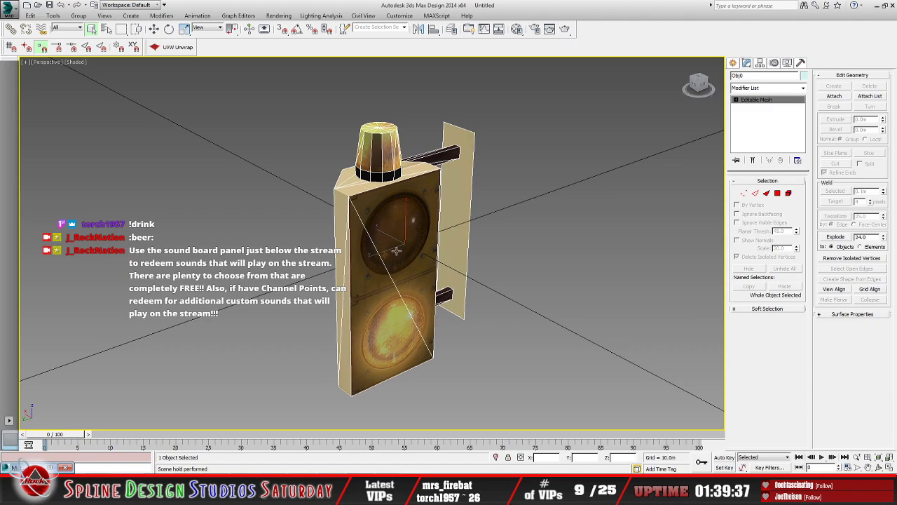
Step: Export the warning light to the Desktop in 3D Studio (*.3DS) format, replacing the existing c_light.3ds and accepting the export options
left_click(11, 11)
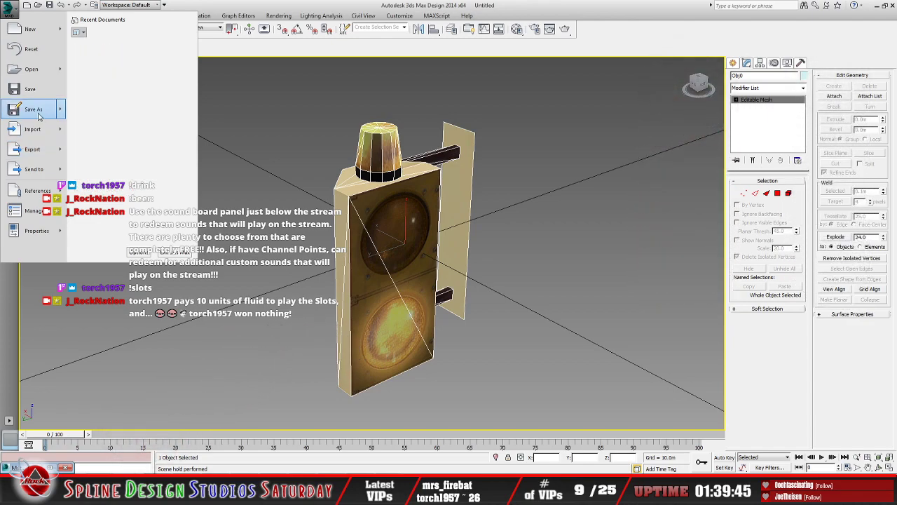
left_click(32, 150)
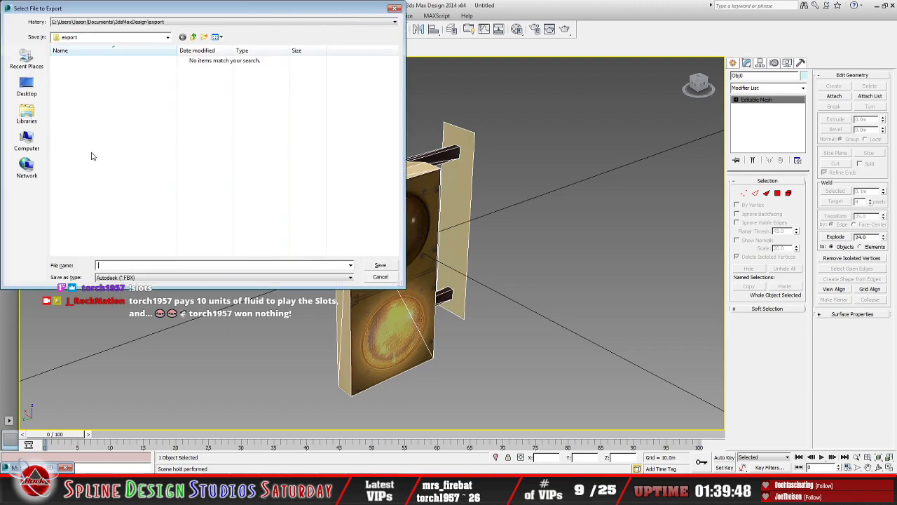
left_click(168, 37)
left_click(77, 43)
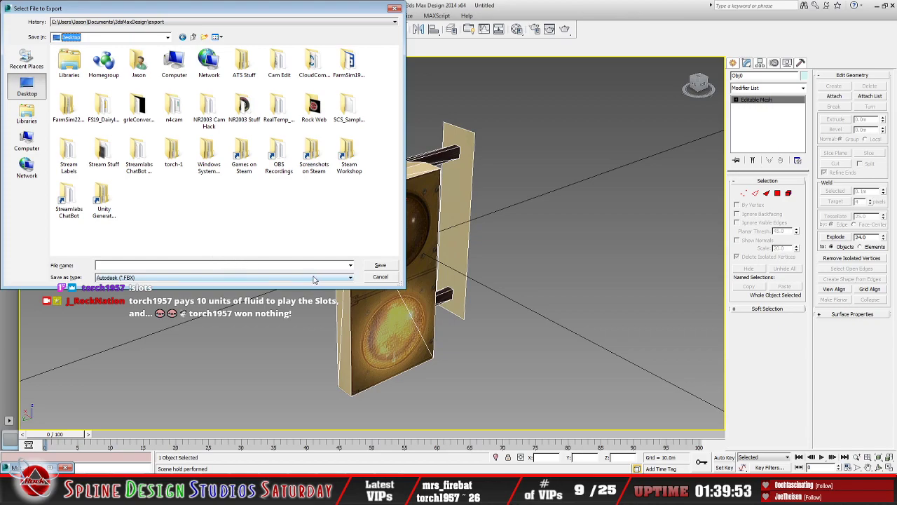
left_click(348, 277)
left_click(300, 293)
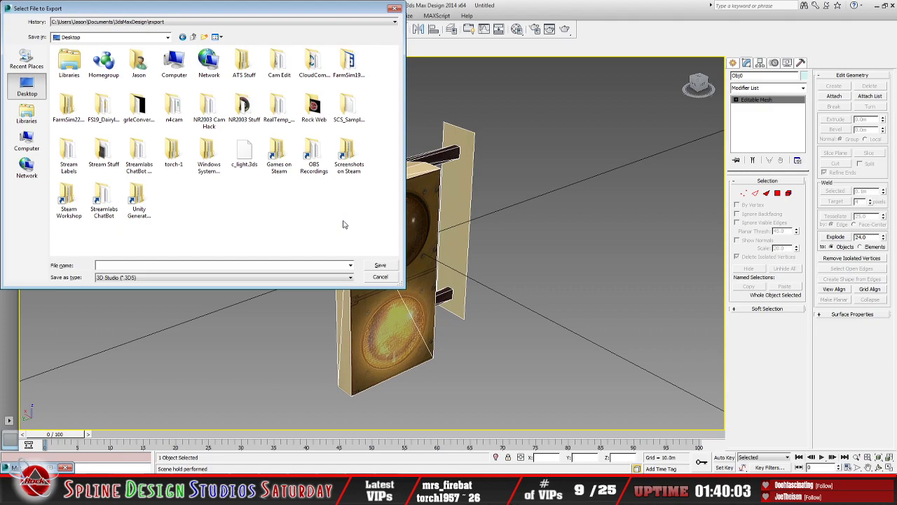
left_click(244, 151)
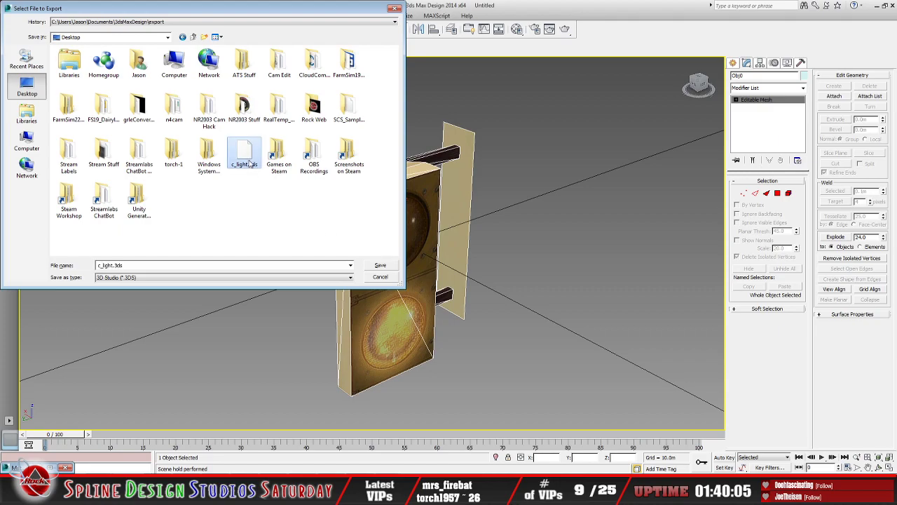
left_click(384, 266)
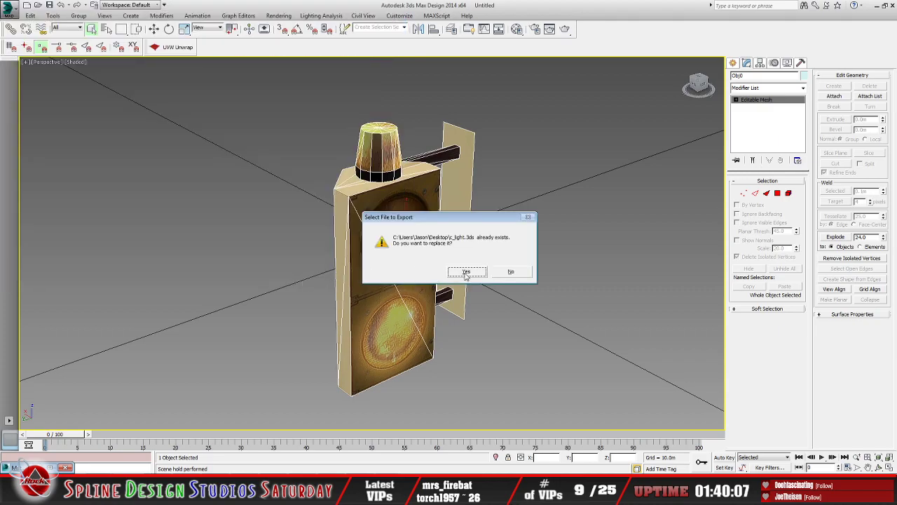
left_click(466, 274)
left_click(429, 252)
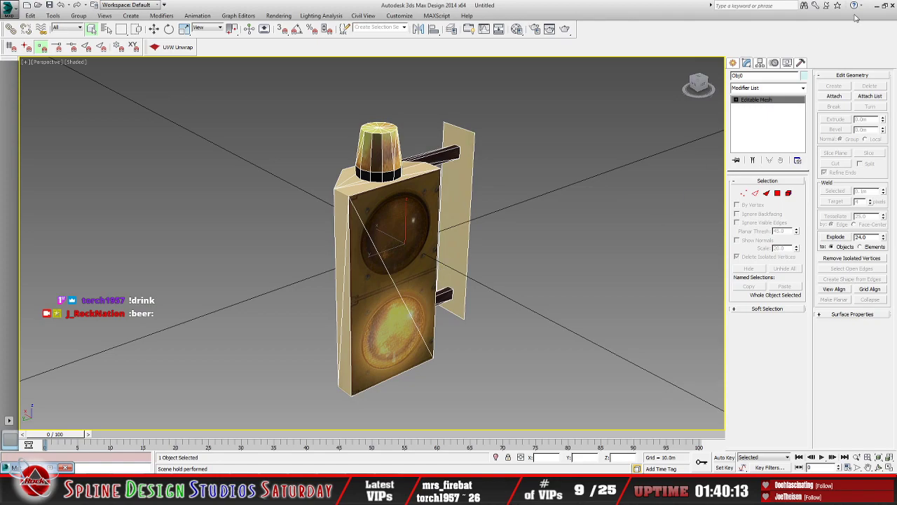
Step: Minimize the open windows, open the Desktop folder in a new window, launch 3DSimED3 and dismiss its Quick UI Guide
left_click(874, 6)
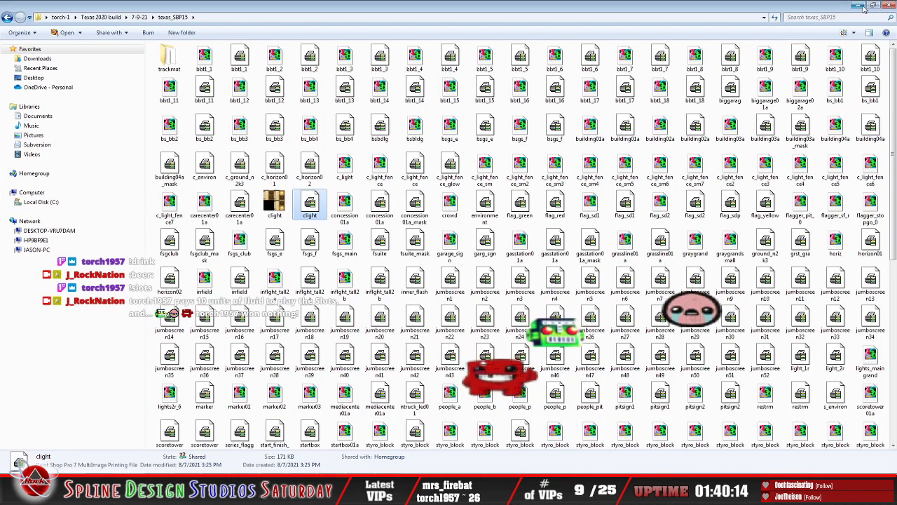
left_click(858, 6)
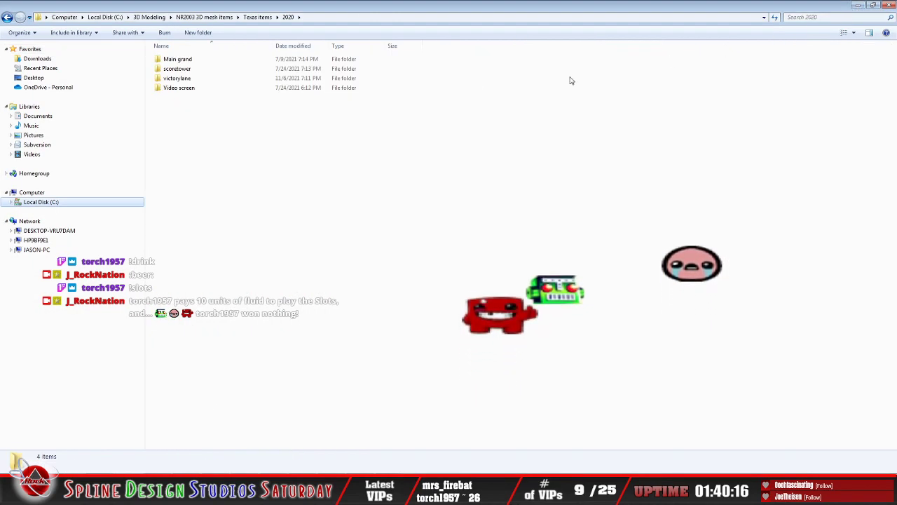
right_click(37, 79)
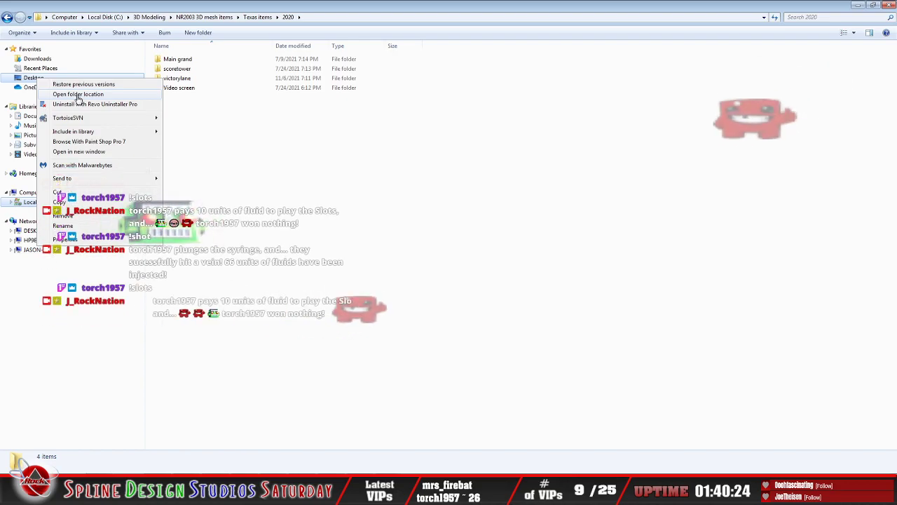
left_click(79, 152)
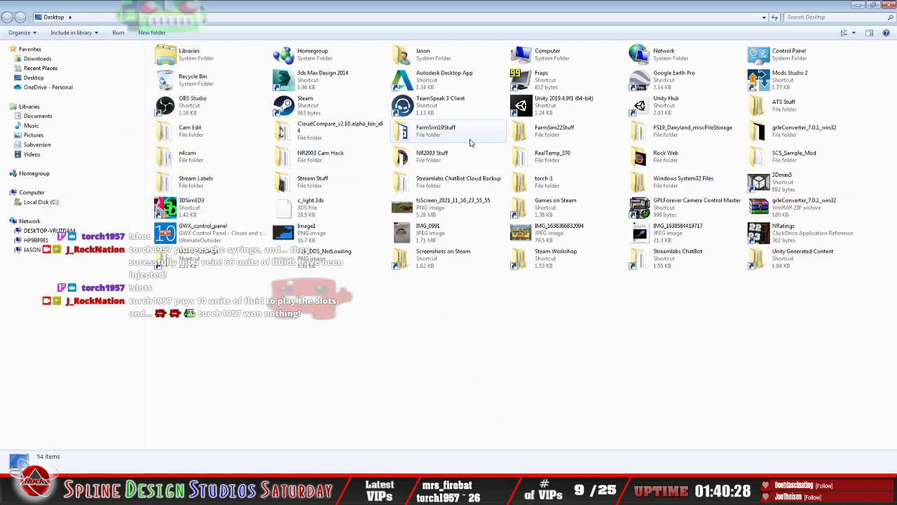
double_click(188, 203)
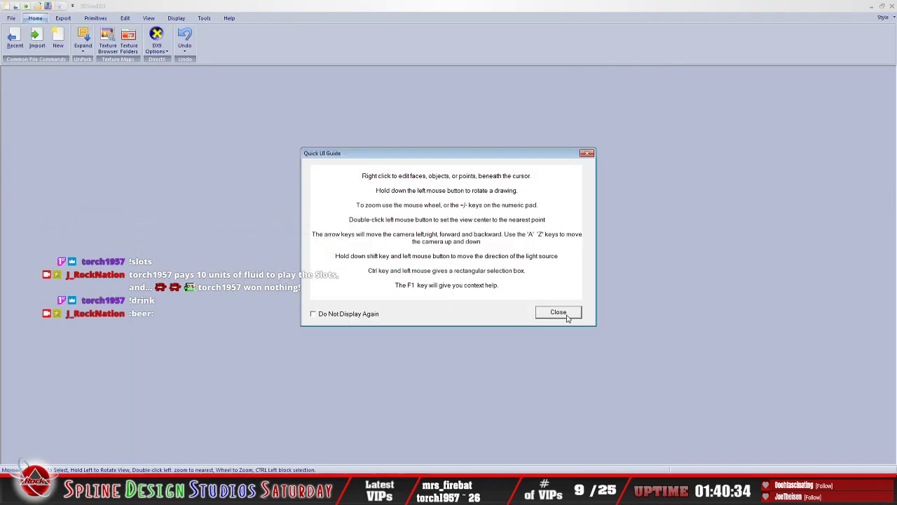
left_click(559, 313)
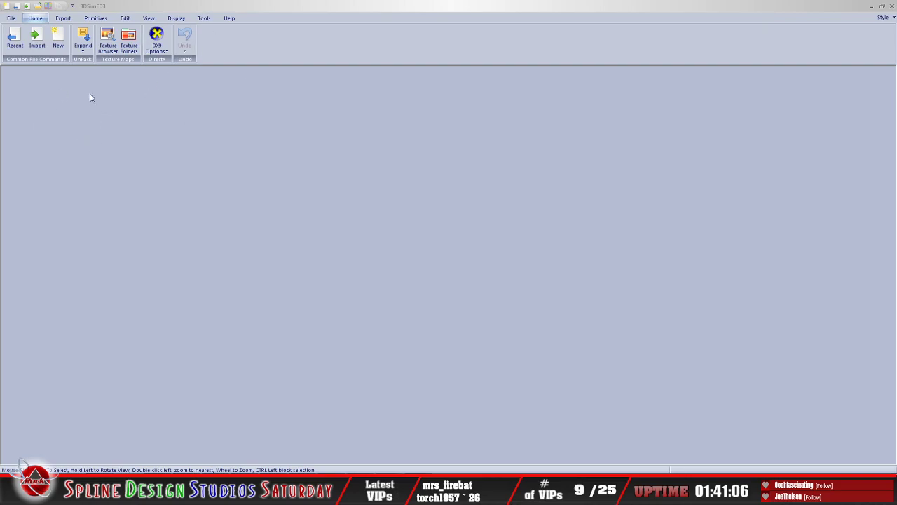
Step: Import c_light.3ds from the Desktop and rotate the model to show the light's front, bracket arms and mounting plate
left_click(10, 18)
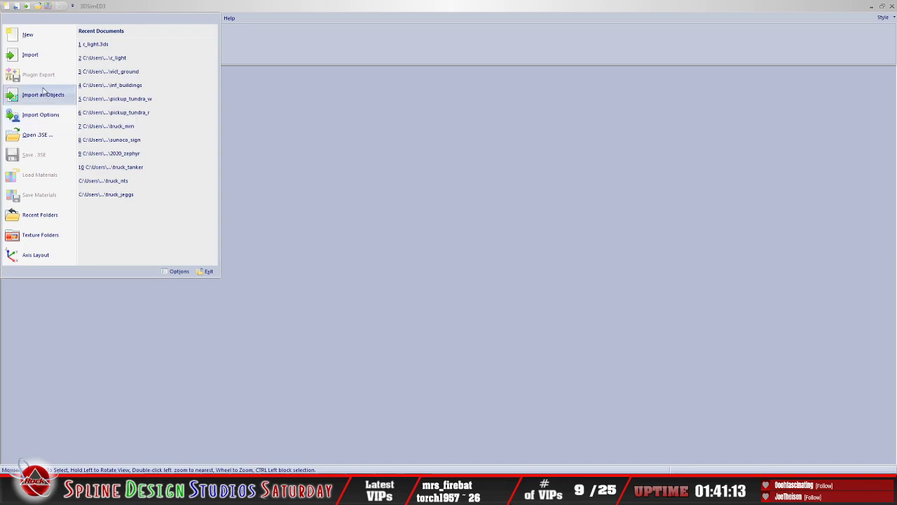
left_click(32, 56)
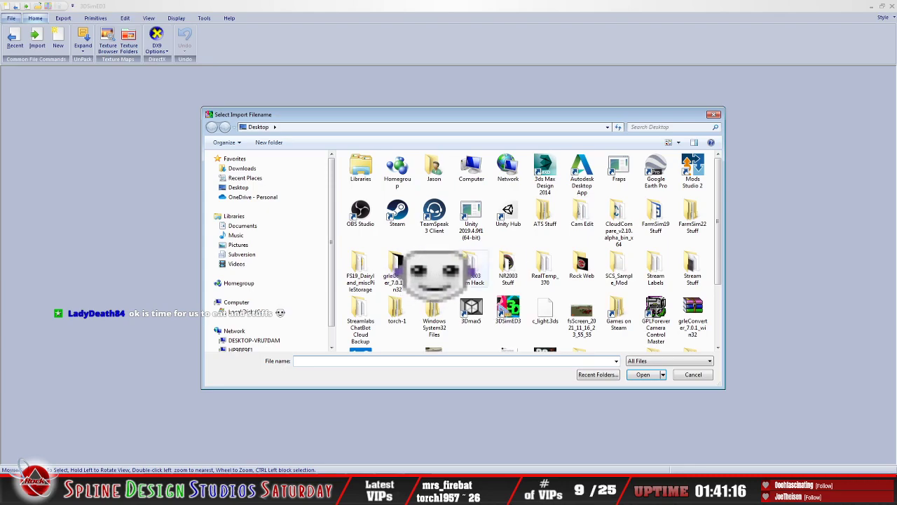
left_click(545, 312)
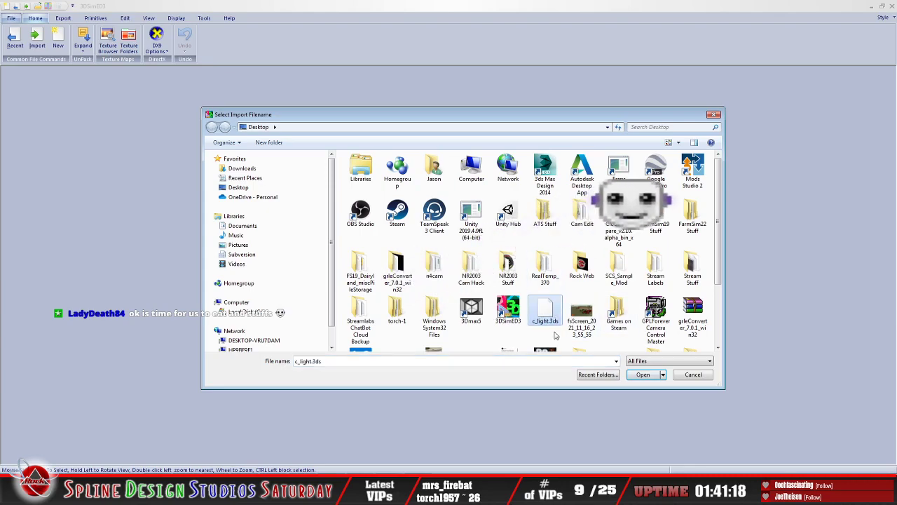
left_click(643, 375)
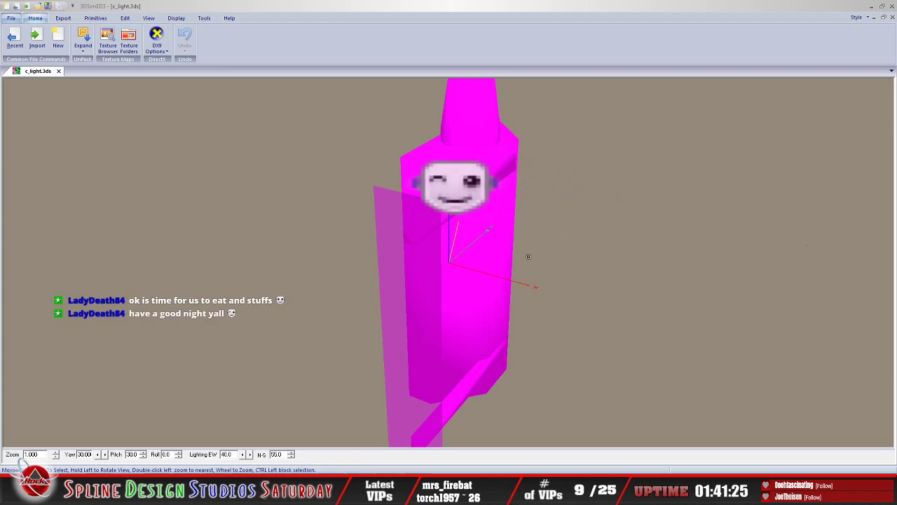
left_click_drag(527, 257, 727, 278)
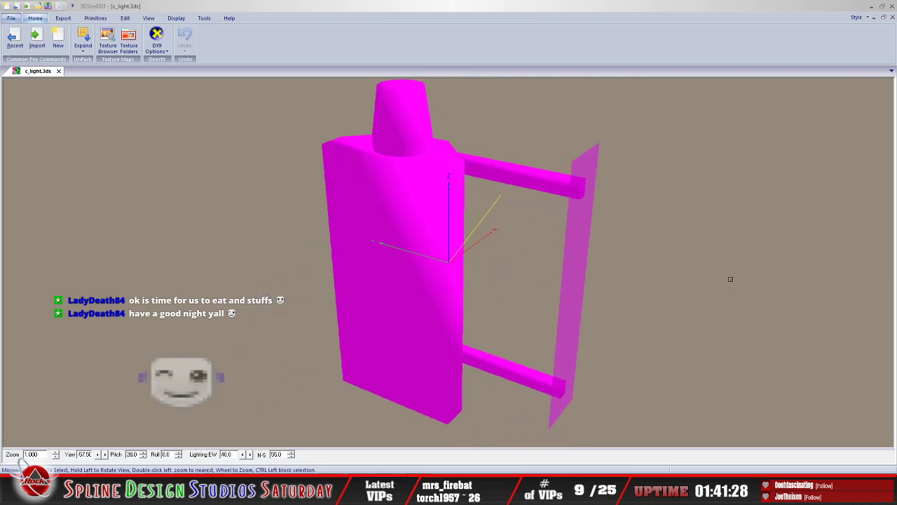
Step: Open the model's "13 - Default" material for editing from the Material Catalog
left_click(122, 20)
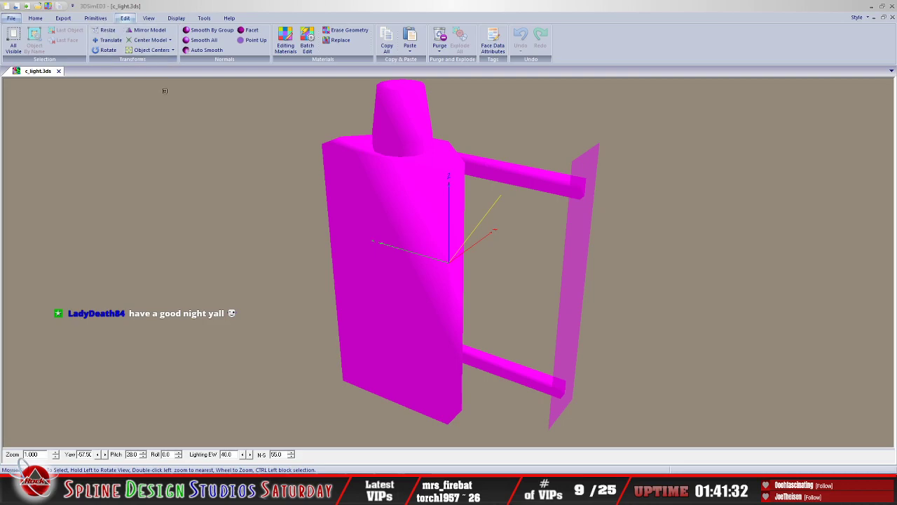
left_click(285, 47)
left_click(391, 167)
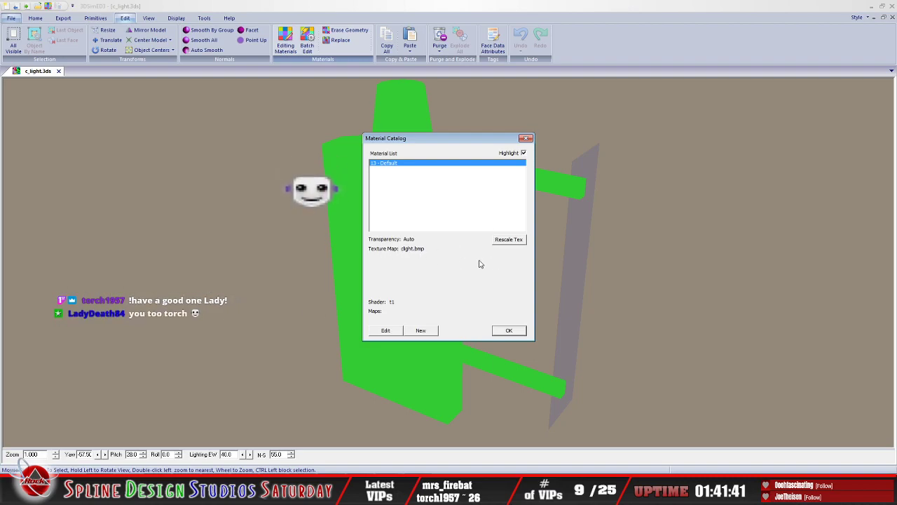
left_click(388, 332)
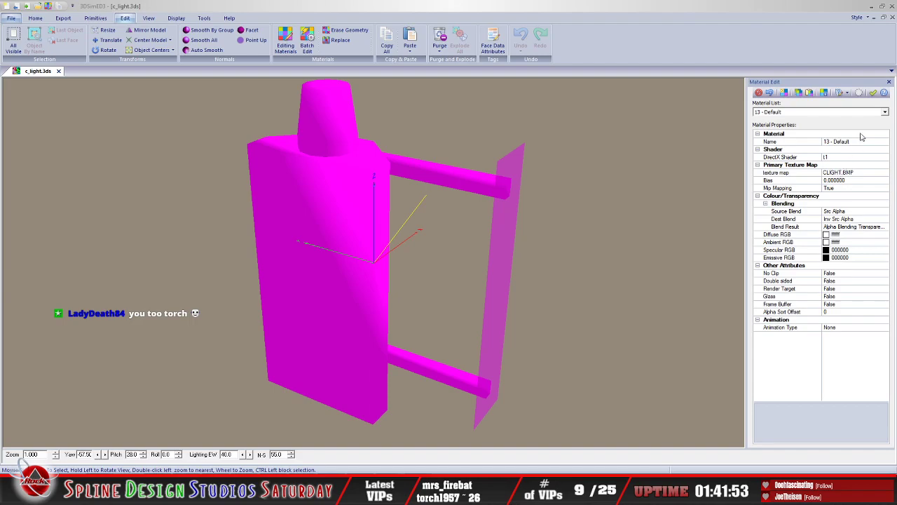
left_click(886, 112)
left_click(849, 120)
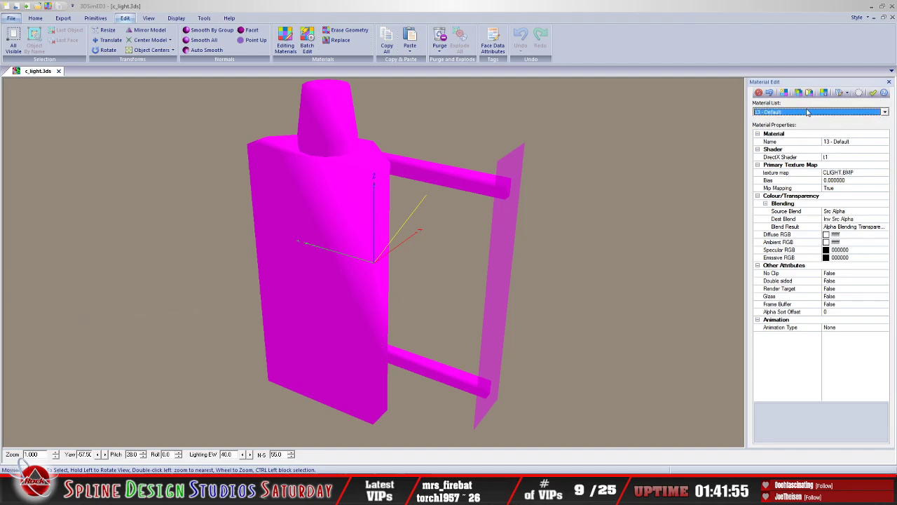
Step: Set the material's primary texture map to clight.bmp from the texas_SBP15 folder inside torch-1\Texas 2020 build\7-9-21
left_click(832, 174)
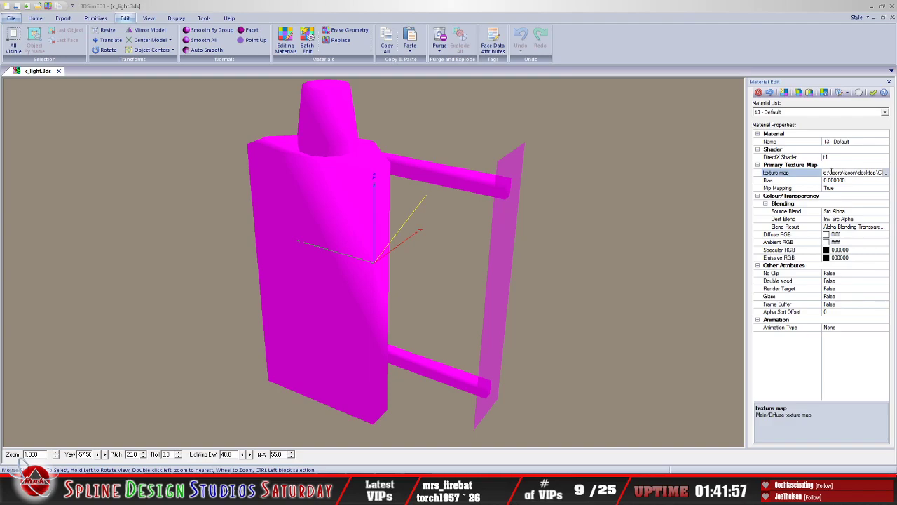
left_click(887, 172)
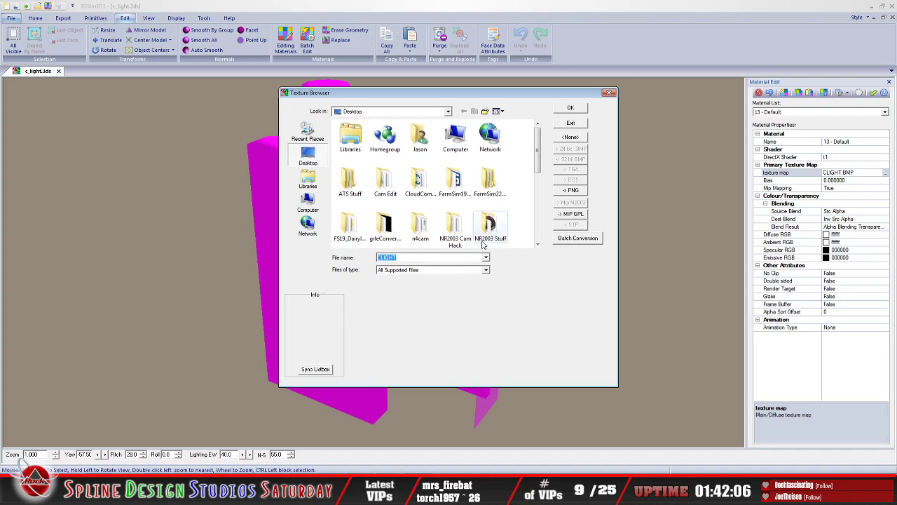
left_click(412, 186)
scroll(429, 212, "down", 1)
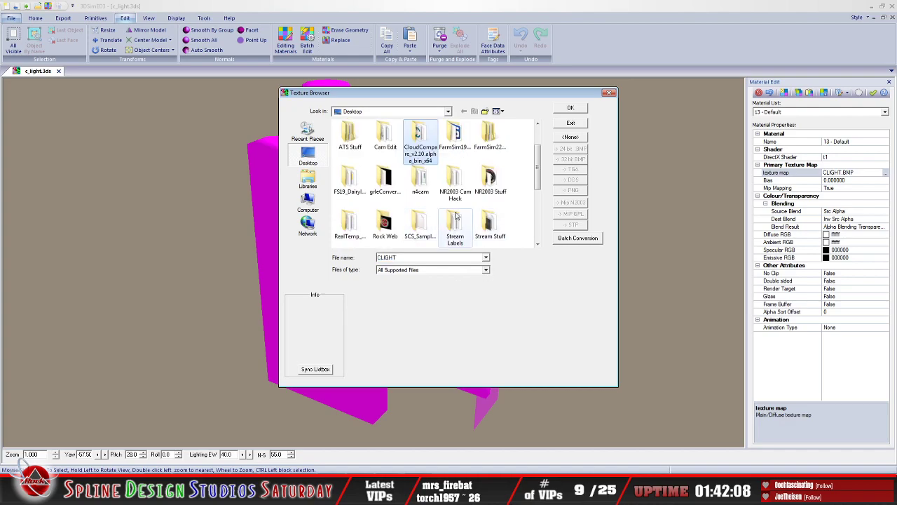
scroll(429, 211, "down", 1)
double_click(386, 205)
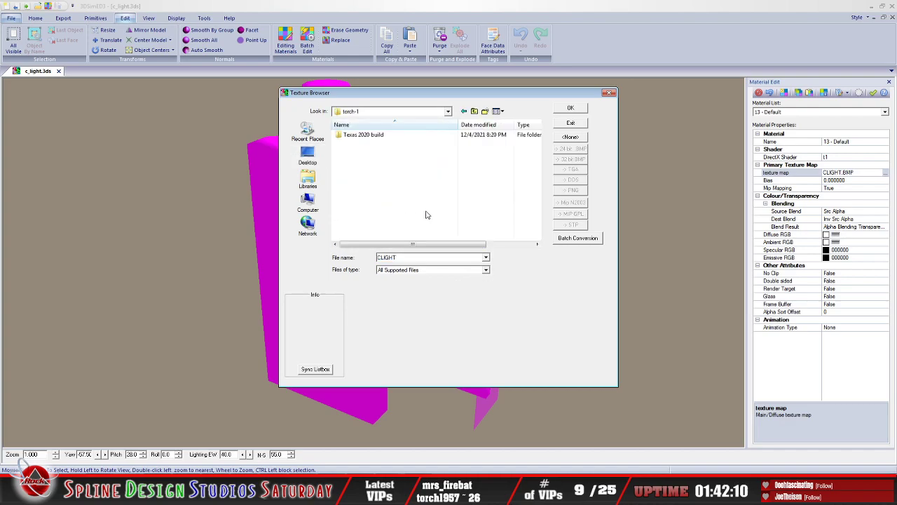
double_click(362, 137)
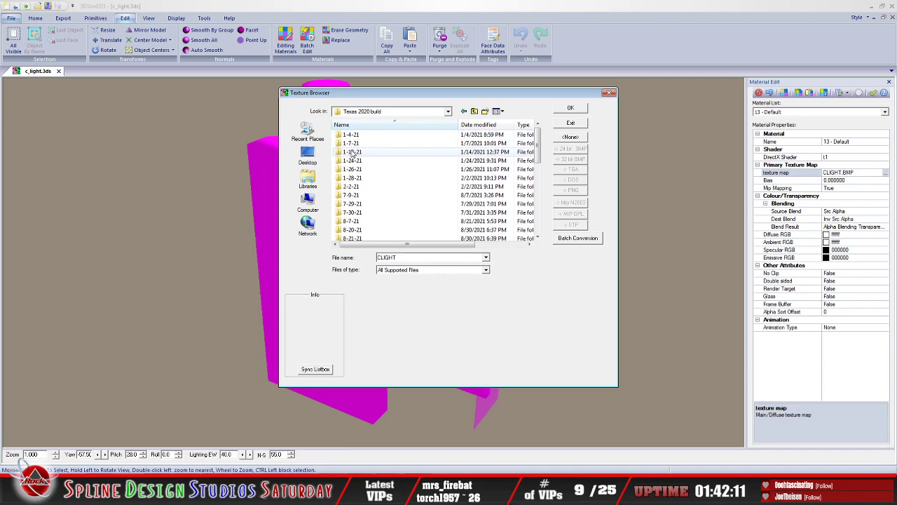
double_click(353, 195)
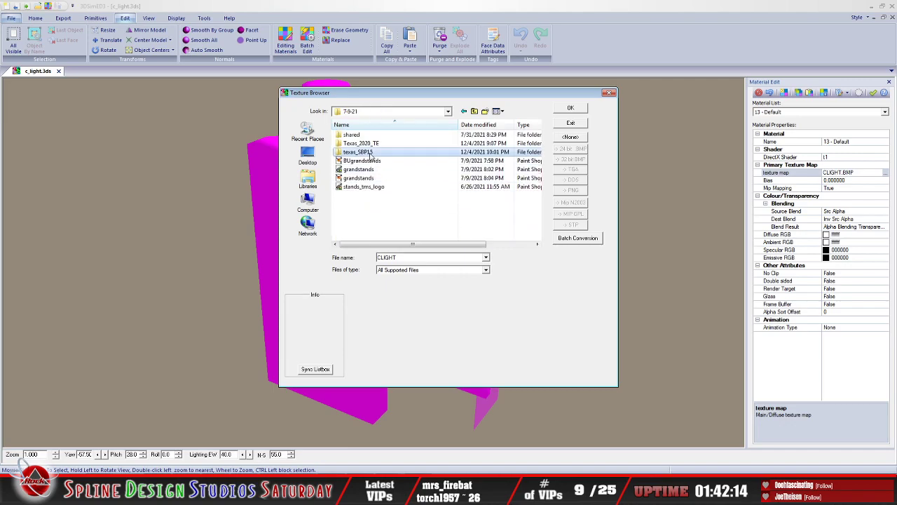
double_click(359, 152)
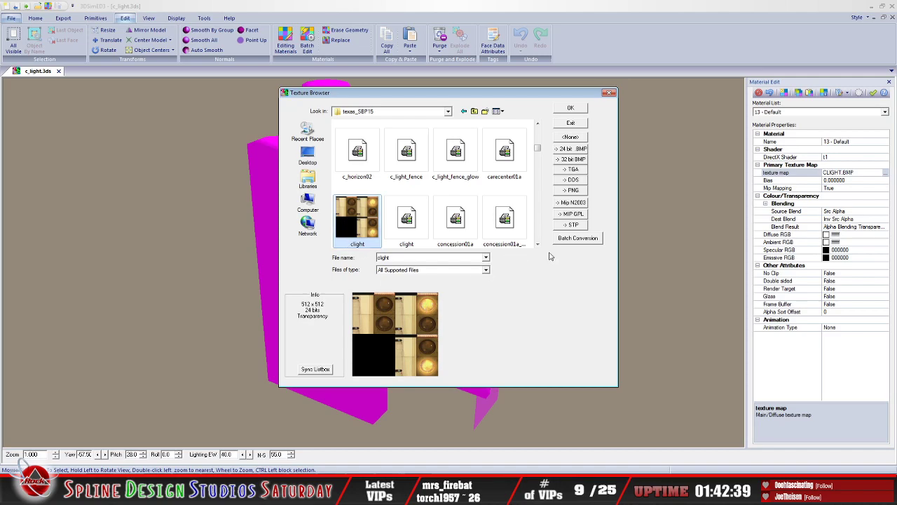
left_click(576, 109)
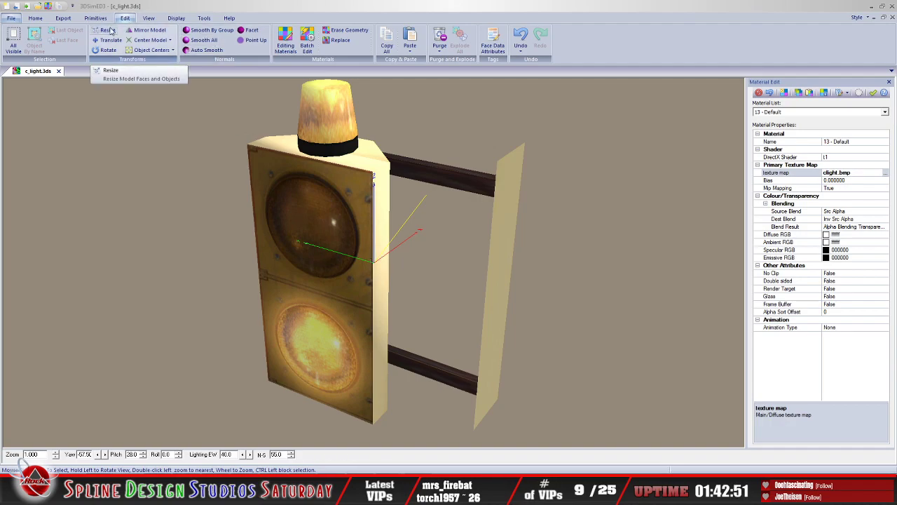
Step: Export the model data as an N2003 3DO named c_light on the Desktop, visible all week with Seen at all Distances enabled
scroll(118, 41, "up", 2)
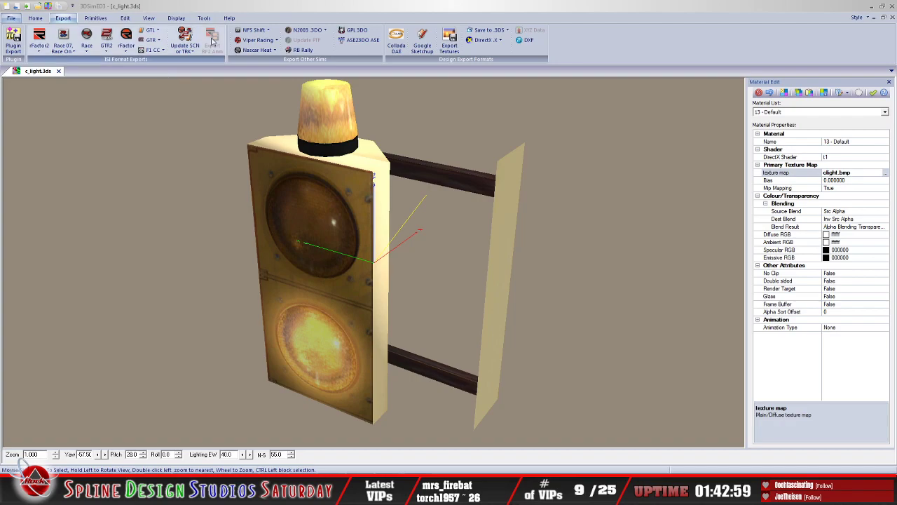
left_click(301, 32)
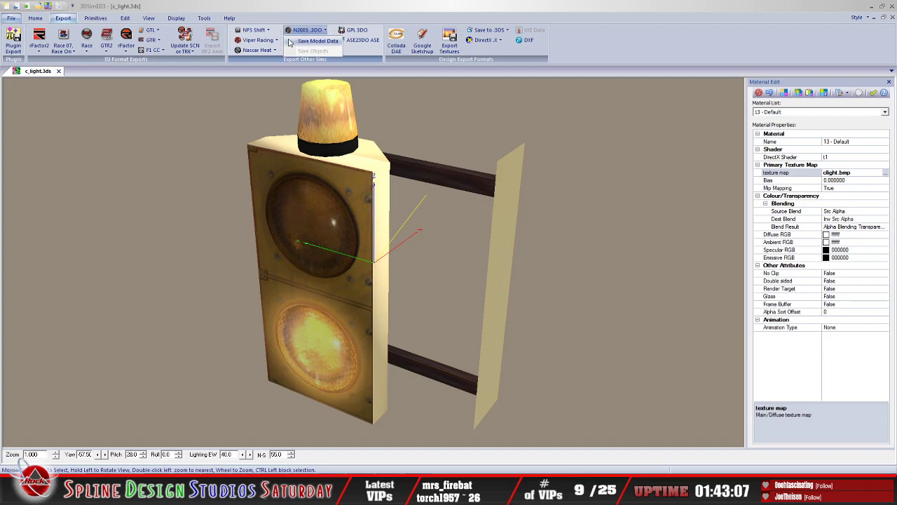
left_click(306, 42)
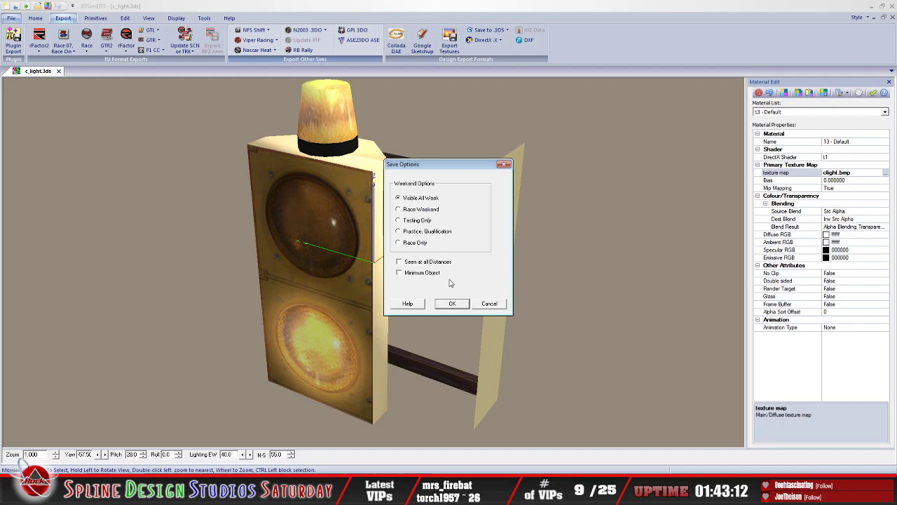
left_click(404, 262)
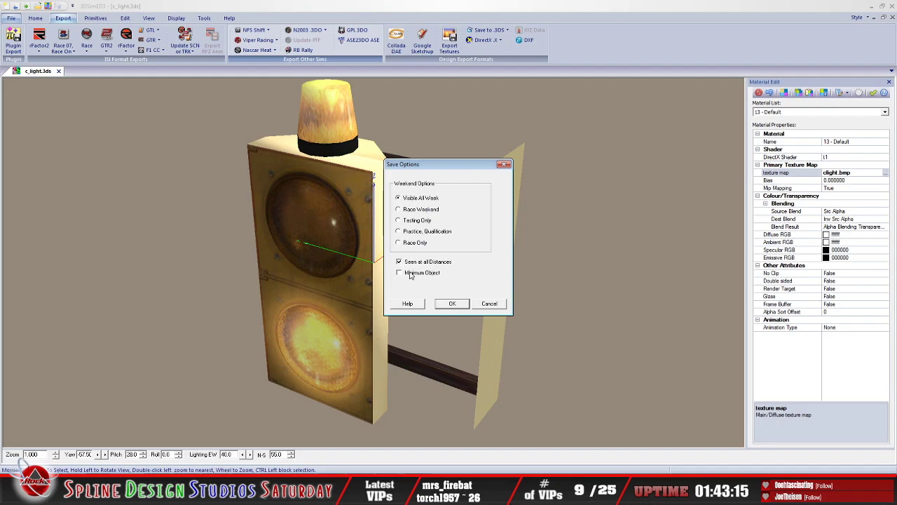
left_click(460, 306)
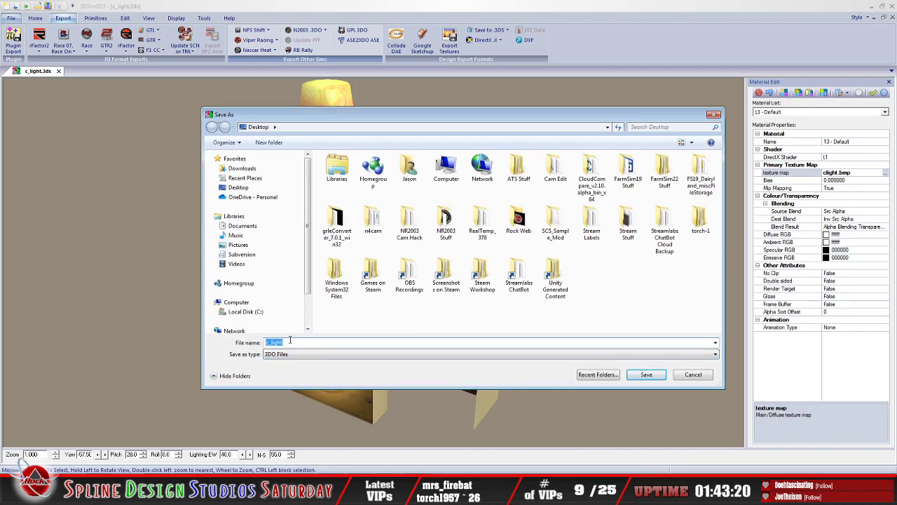
left_click(306, 342)
left_click(640, 377)
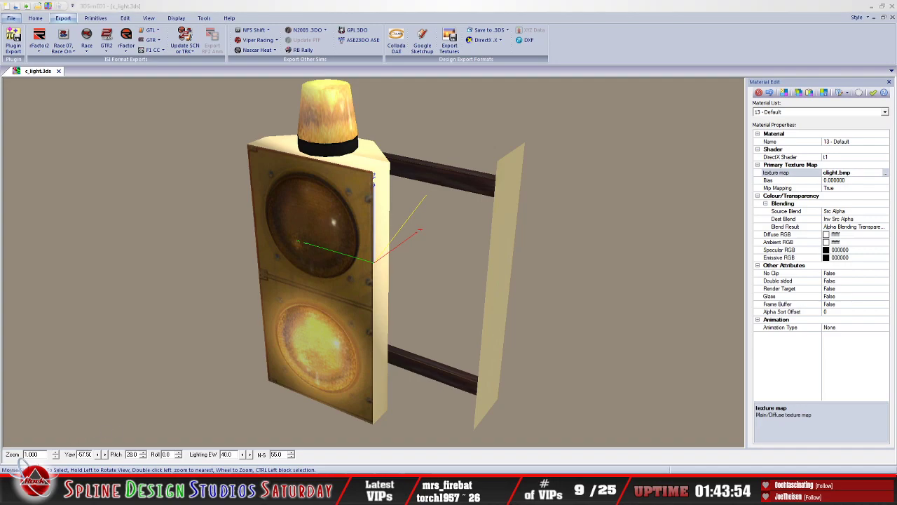
Step: Move the exported c_light object file from the Desktop into the torch-1\Texas 2020 build\7-9-21\Texas_2020_TE folder
left_click(210, 407)
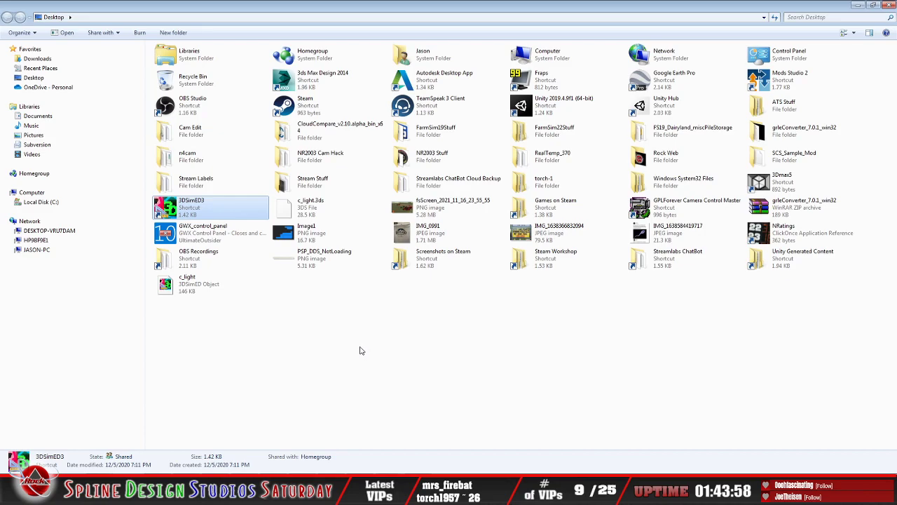
left_click(207, 286)
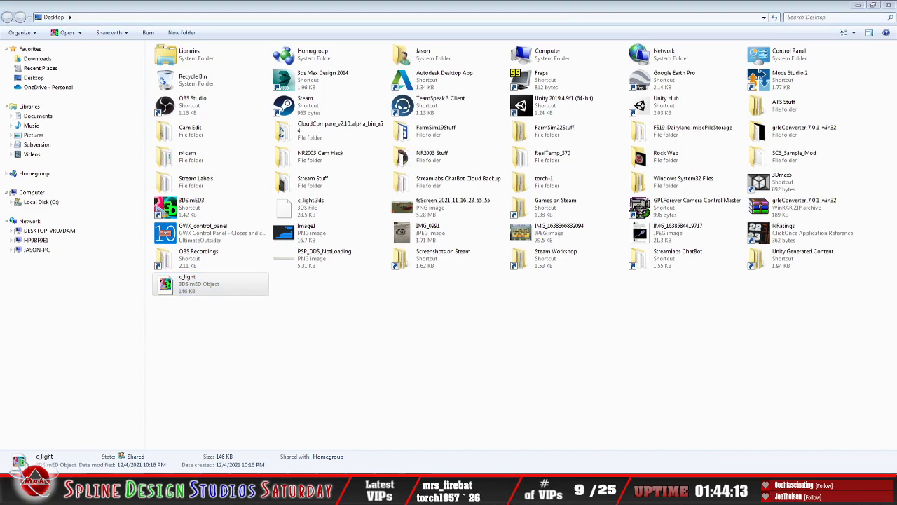
right_click(201, 289)
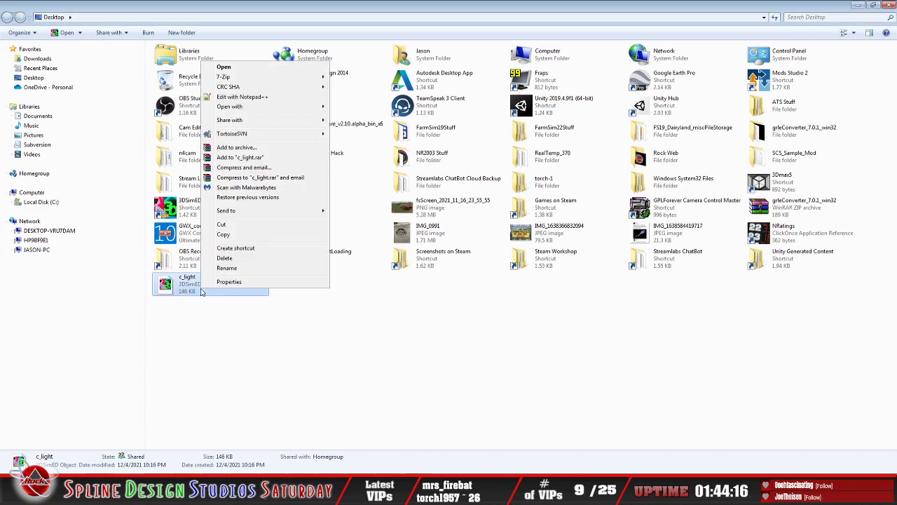
left_click(245, 225)
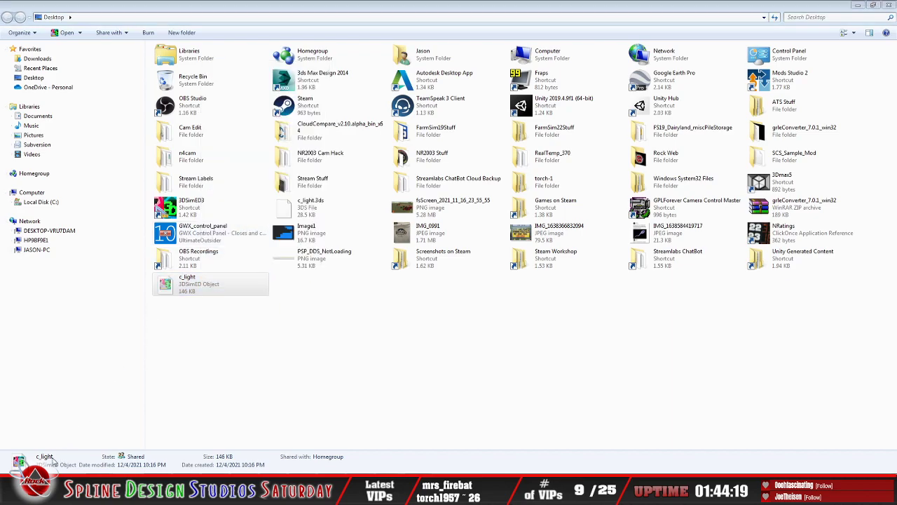
left_click(47, 419)
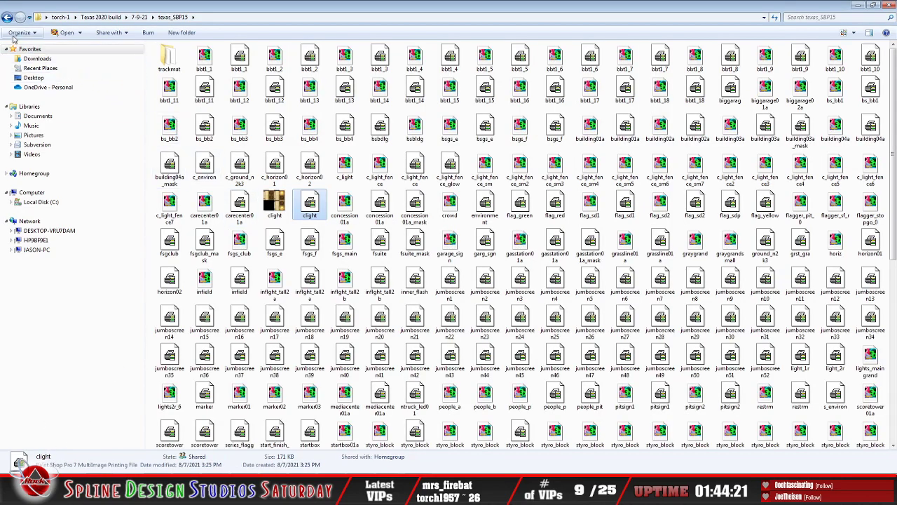
left_click(7, 17)
left_click(184, 71)
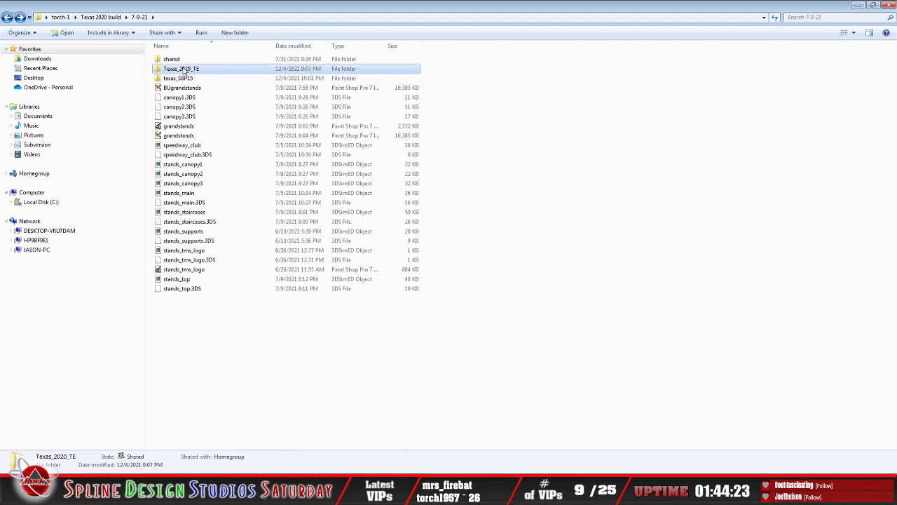
double_click(183, 70)
left_click(595, 328)
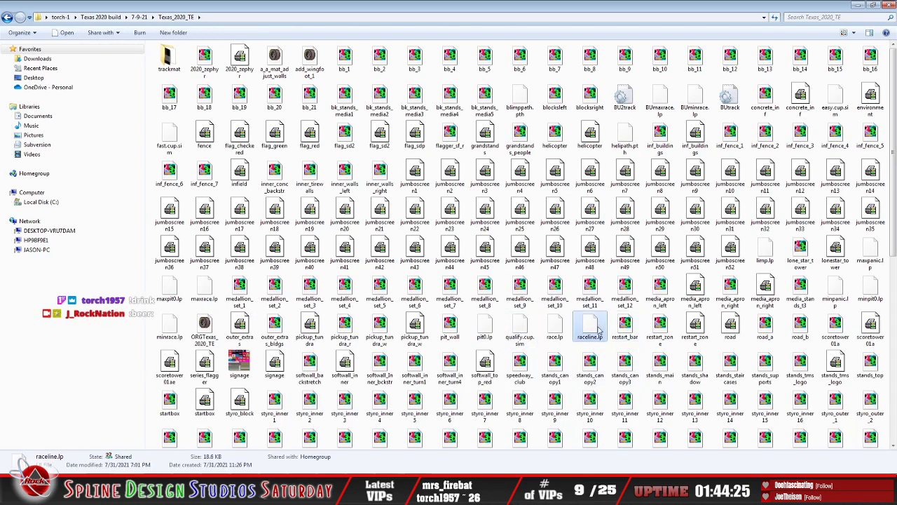
scroll(600, 329, "down", 5)
right_click(693, 280)
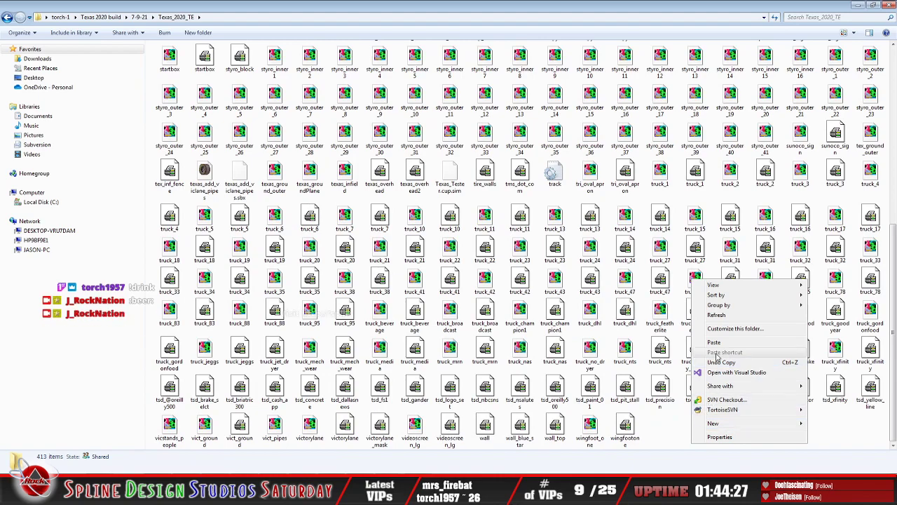
left_click(713, 341)
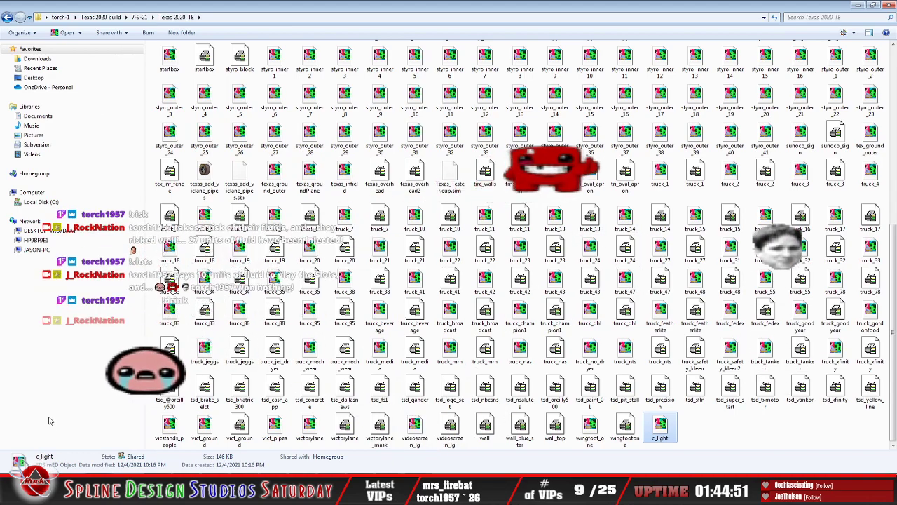
Step: Copy the Paint Shop Pro clight texture file from the texas_SBP15 folder into the Texas_2020_TE folder
left_click(7, 17)
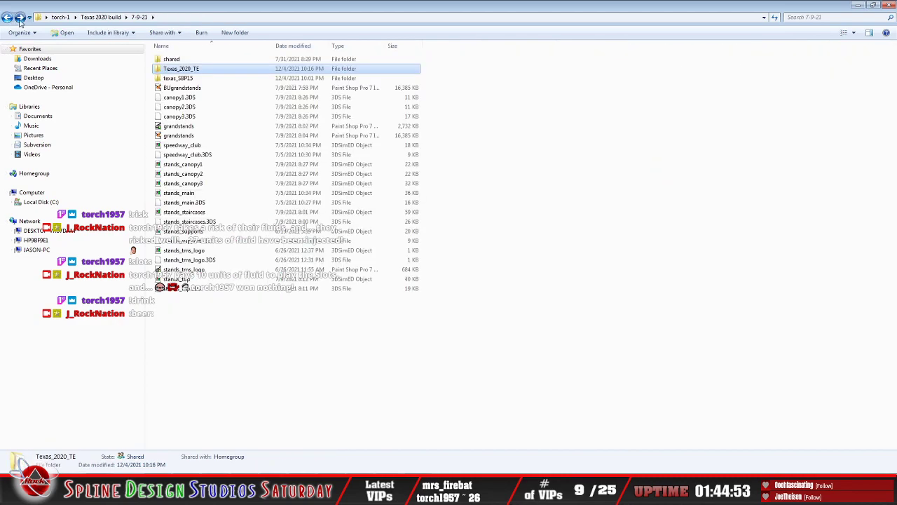
double_click(184, 78)
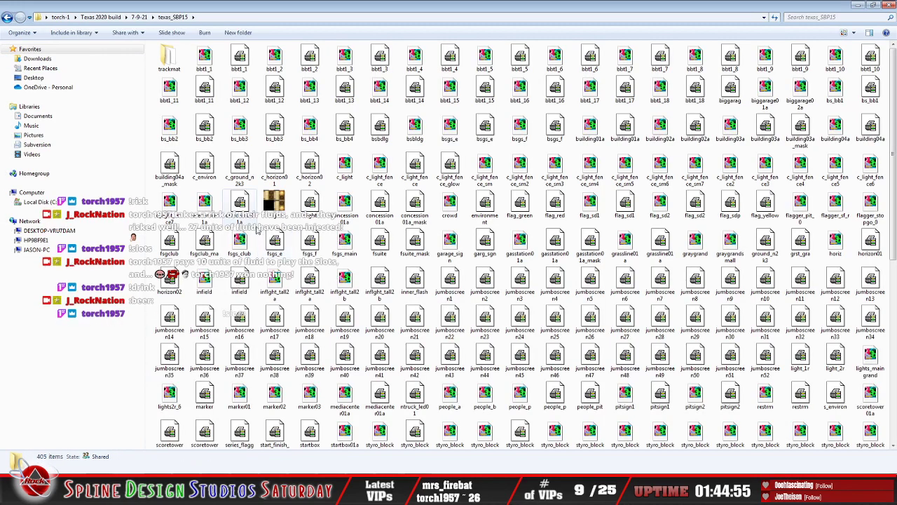
right_click(311, 207)
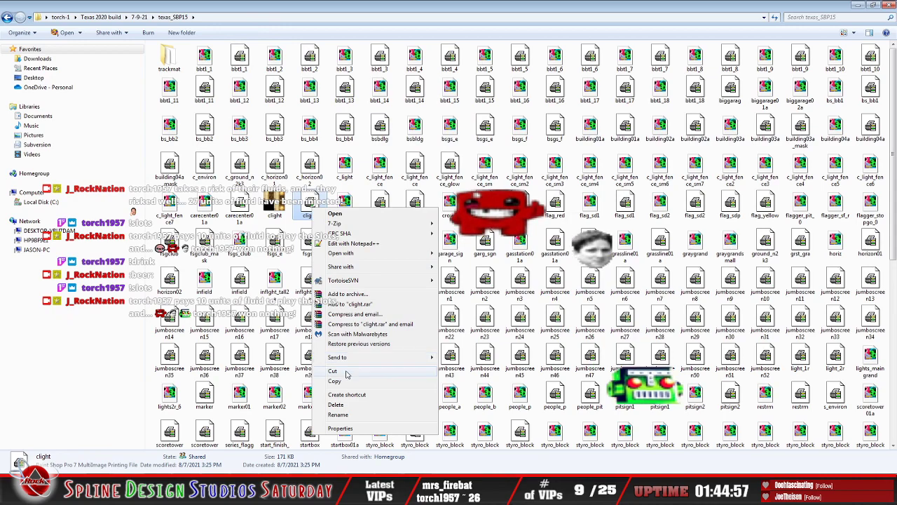
left_click(334, 381)
left_click(8, 17)
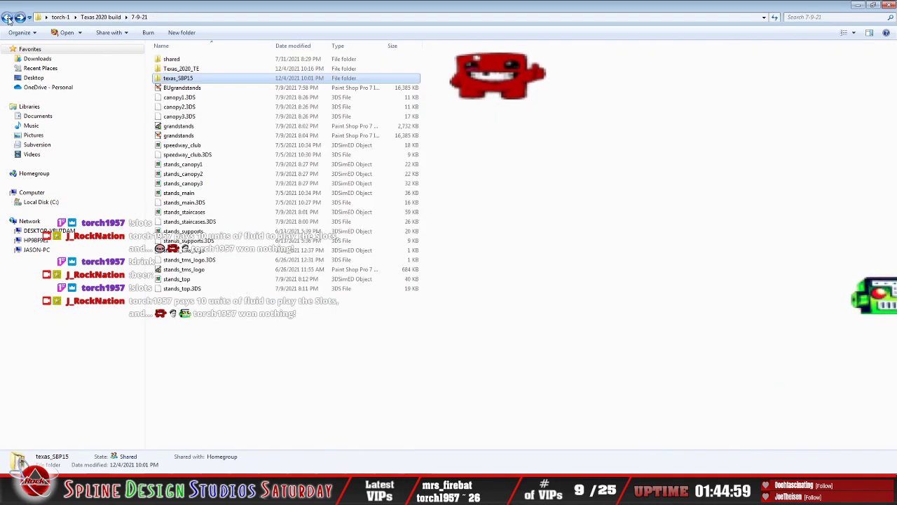
double_click(184, 69)
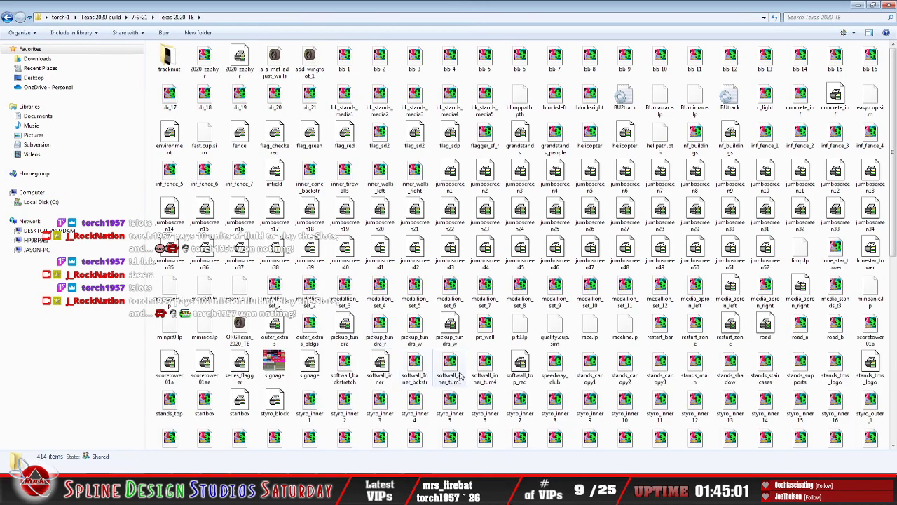
left_click(529, 307)
scroll(536, 326, "down", 5)
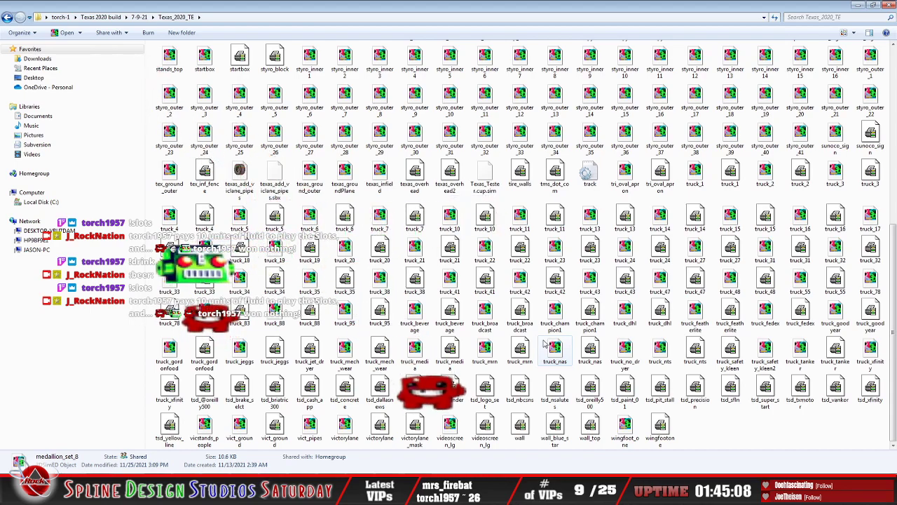
right_click(717, 432)
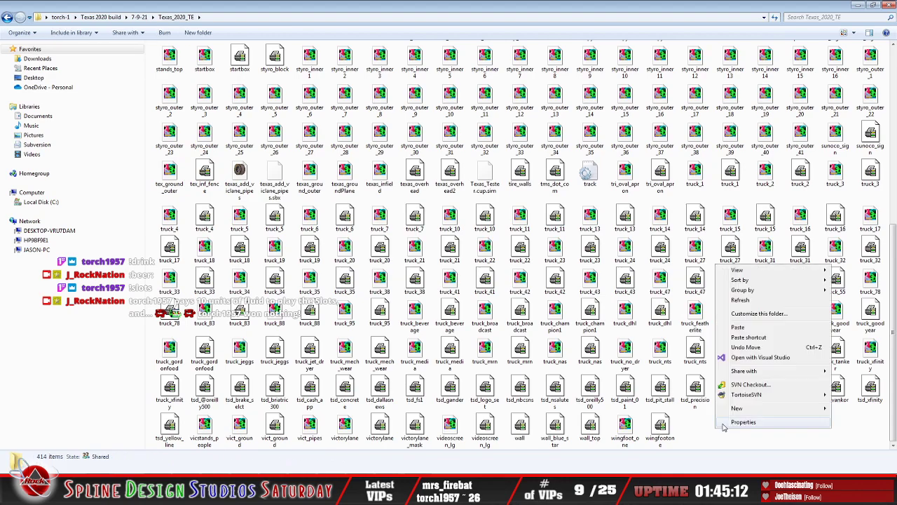
left_click(733, 338)
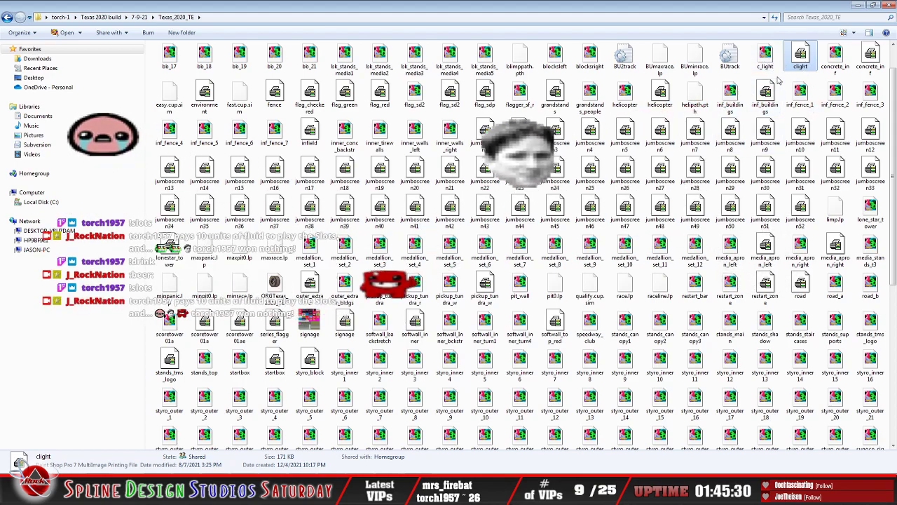
Step: Switch back to 3DSimED3 and exit it, closing the c_light.3ds model
key("alt+Tab")
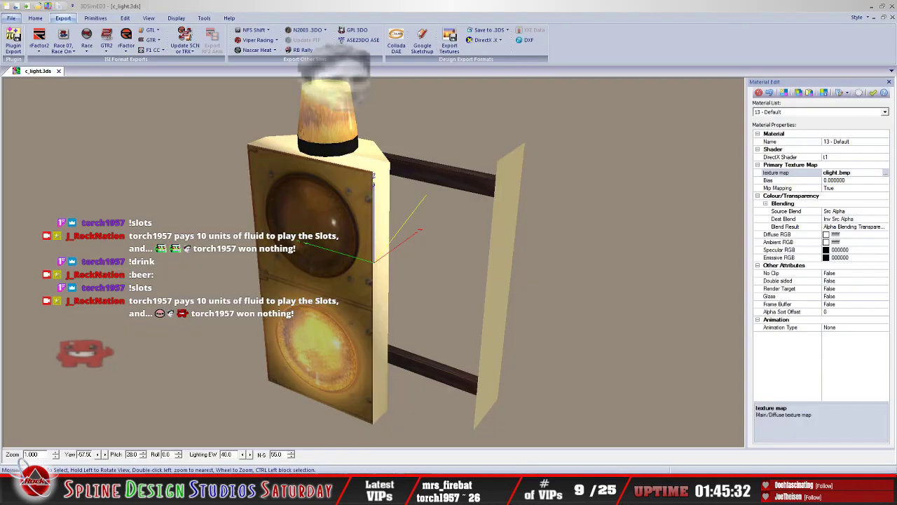
left_click(11, 18)
left_click(209, 271)
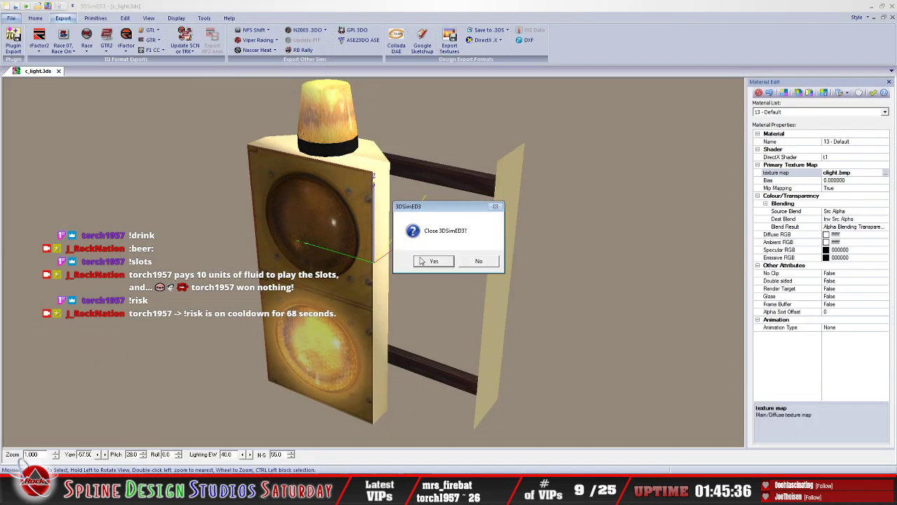
left_click(430, 265)
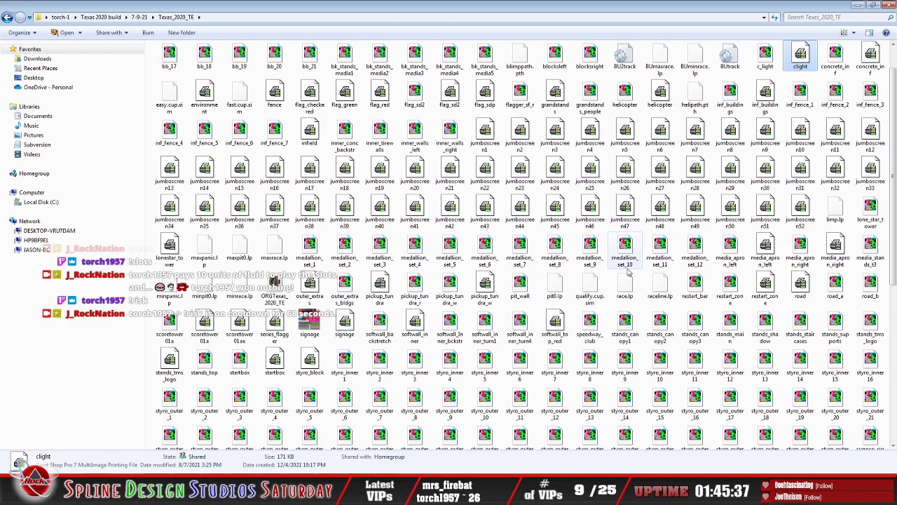
Step: Open c_light from the Texas_2020_TE folder in 3DSimED3, check the textured light from the front, and exit the program
left_click(834, 60)
double_click(764, 62)
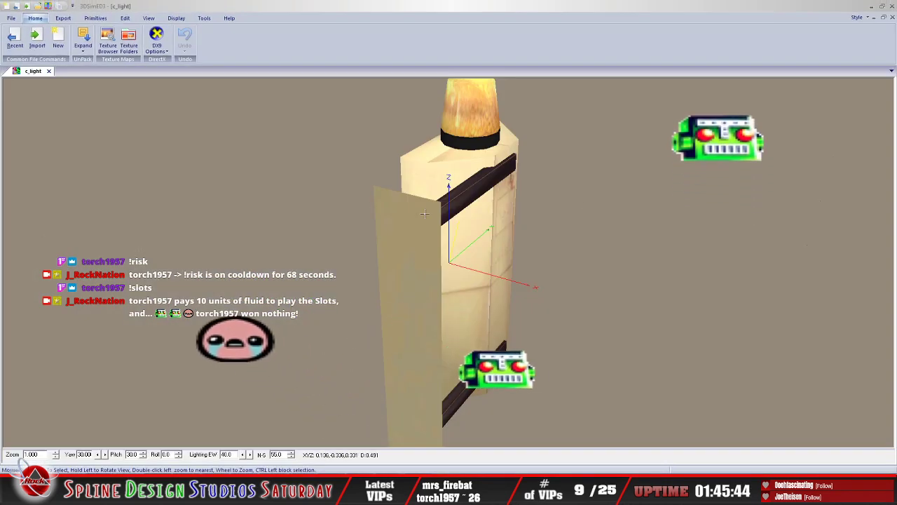
left_click_drag(435, 203, 743, 214)
scroll(580, 240, "down", 5)
scroll(579, 242, "down", 3)
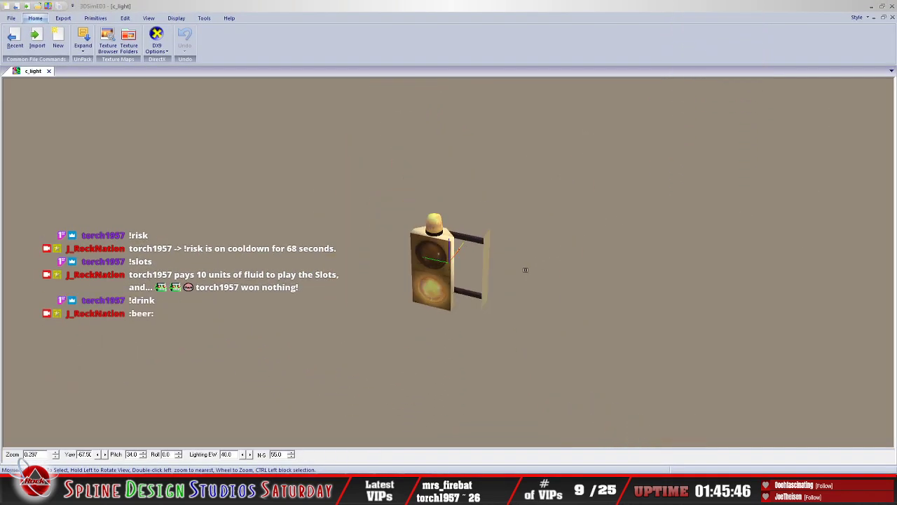
mouse_move(526, 270)
left_mouse_down()
mouse_move(523, 253)
mouse_move(529, 259)
left_mouse_up()
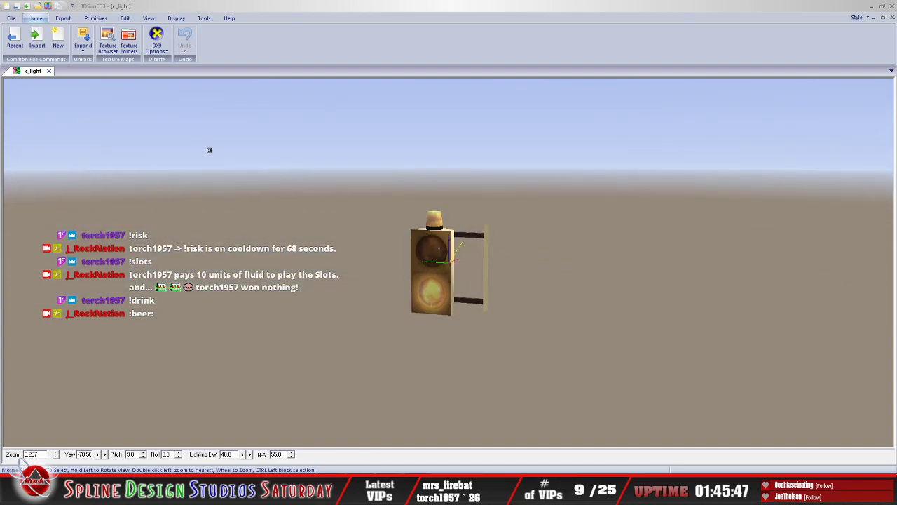
left_click(11, 17)
left_click(28, 253)
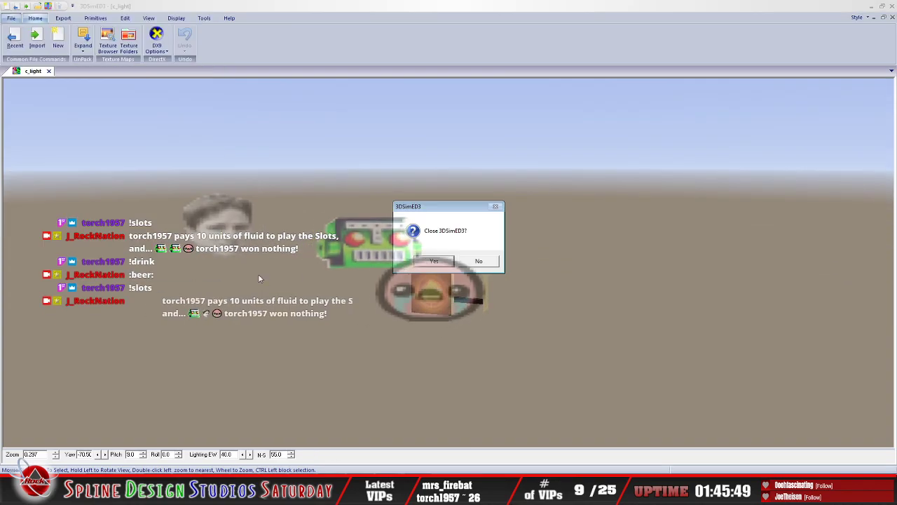
left_click(423, 261)
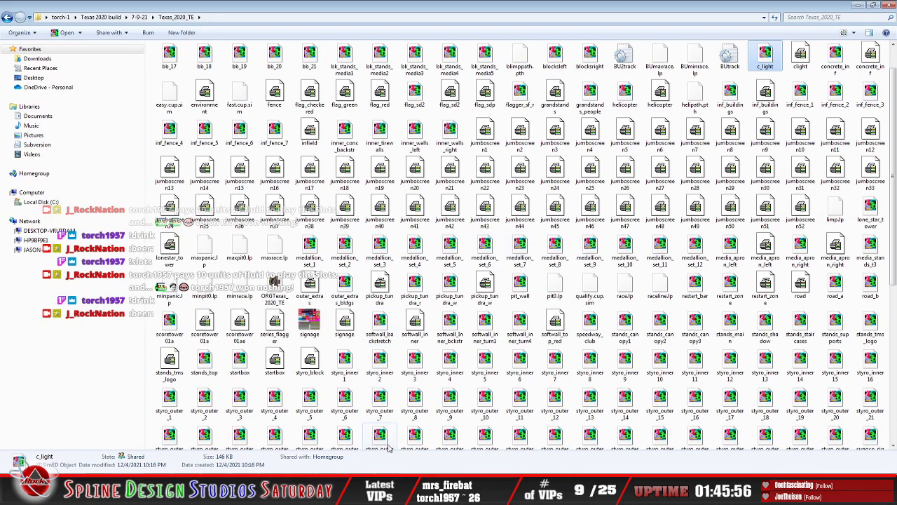
Step: Switch to Sandbox and show the add_wingfoot_1 track in Geometry Editing View
left_click(398, 487)
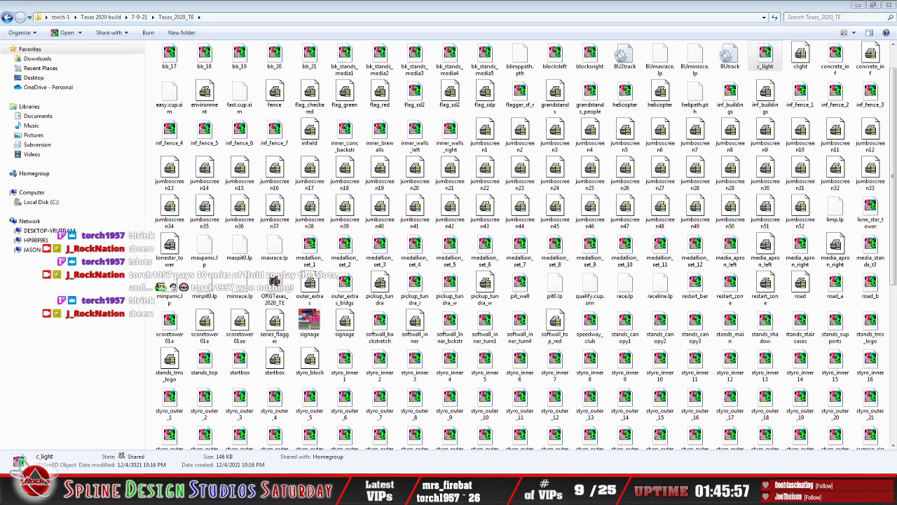
left_click(397, 457)
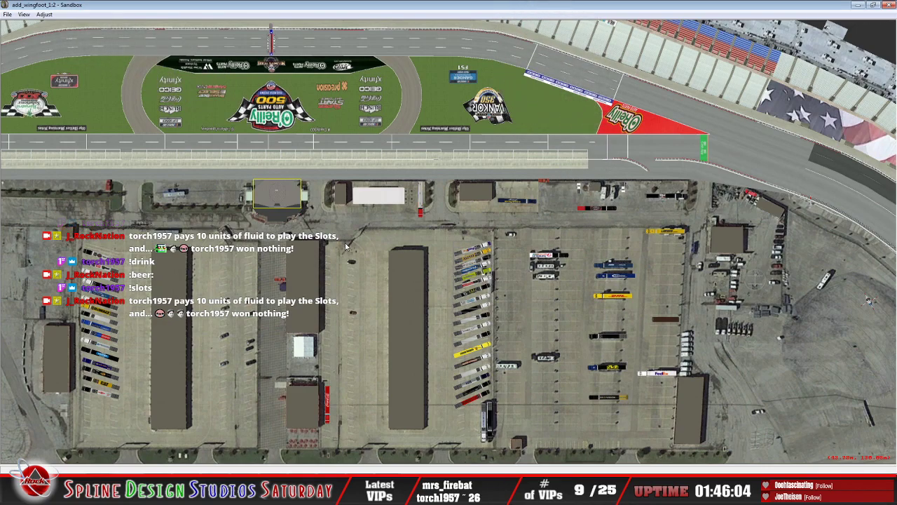
scroll(345, 246, "down", 6)
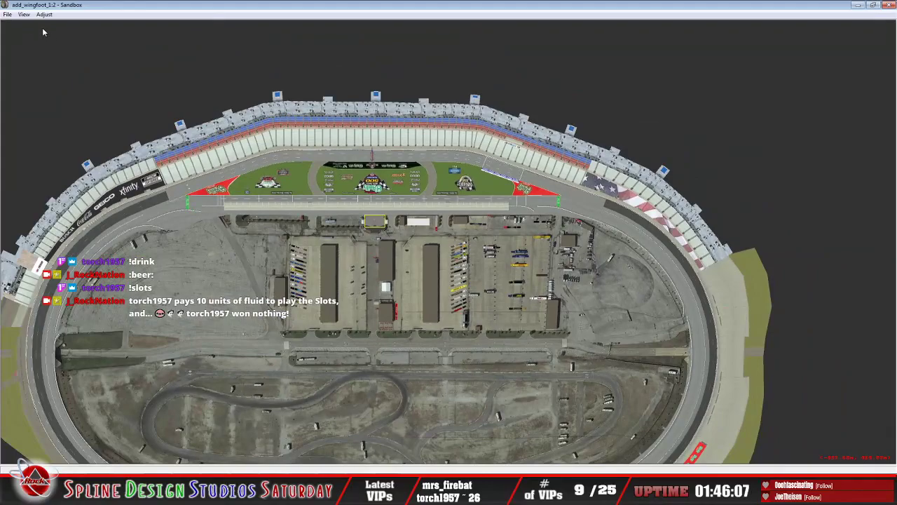
left_click(23, 14)
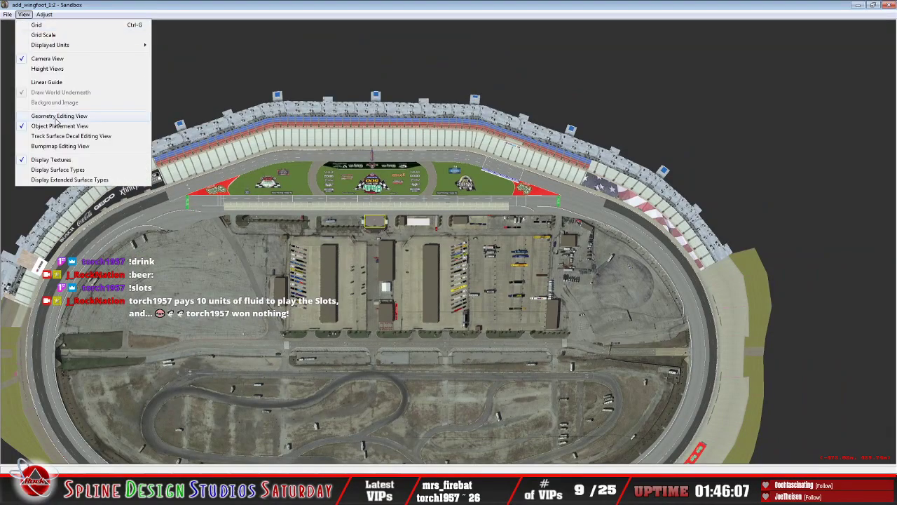
left_click(77, 117)
Step: Replace the loaded track with a new empty one and reopen add_wingfoot_1 from the Texas_2020_TE folder
left_click(7, 14)
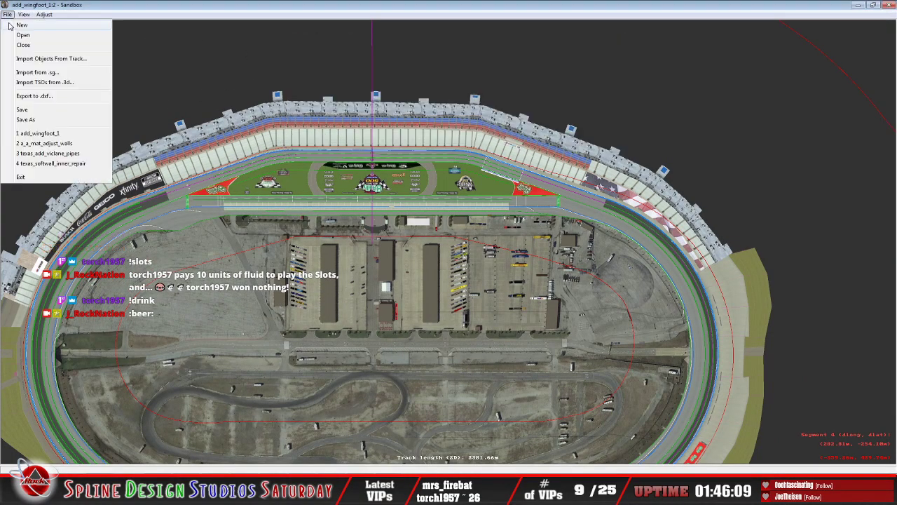
left_click(12, 30)
left_click(453, 258)
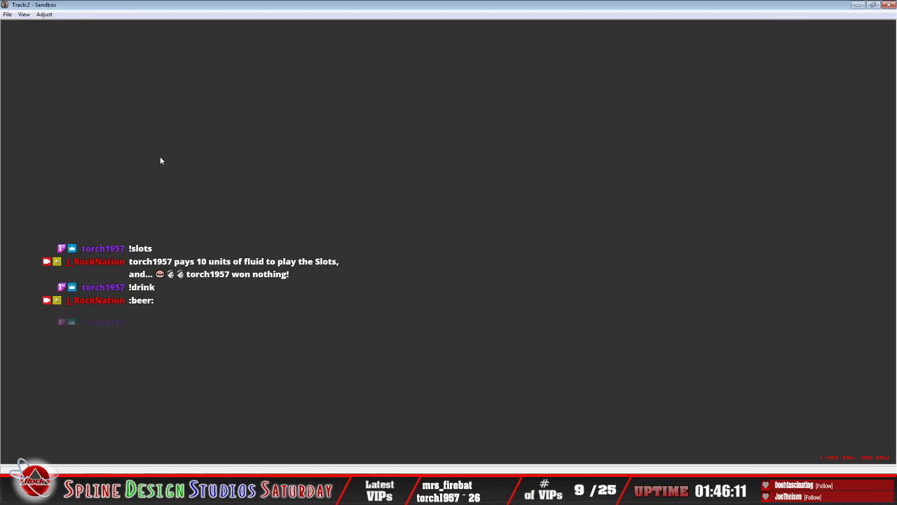
left_click(7, 14)
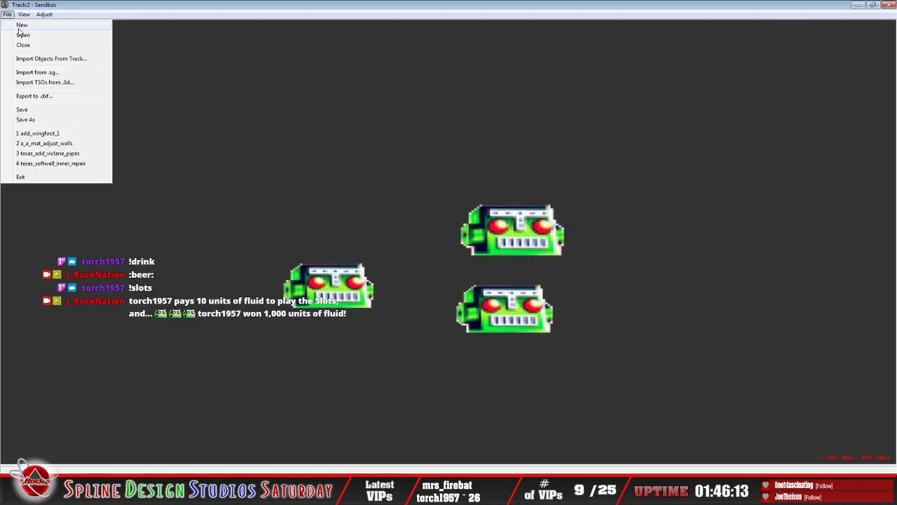
left_click(18, 34)
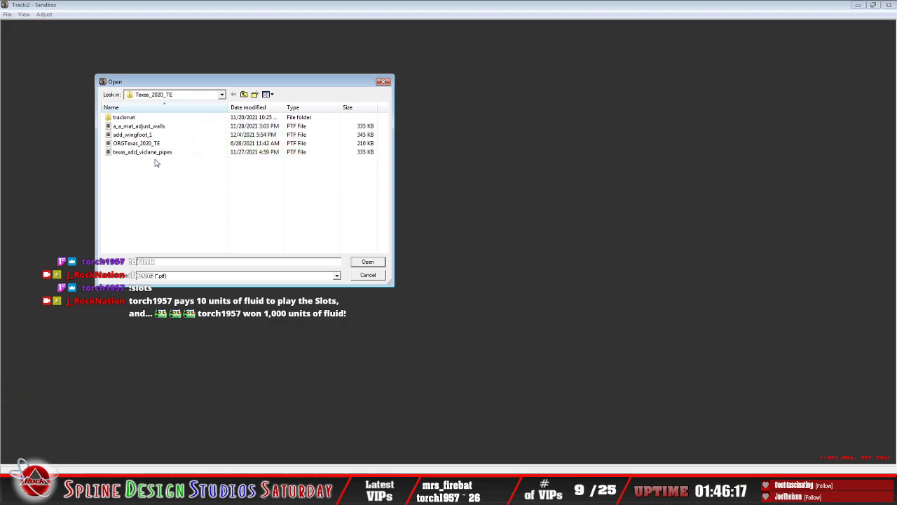
left_click(179, 134)
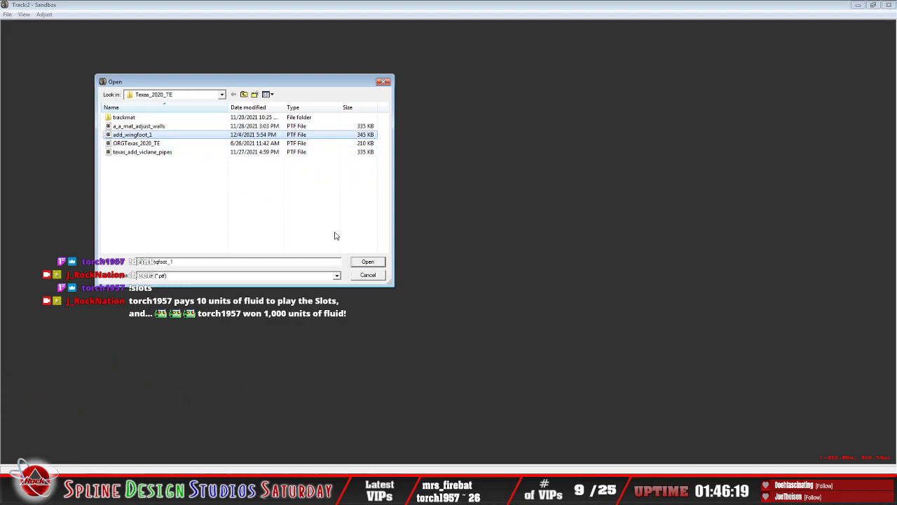
left_click(366, 263)
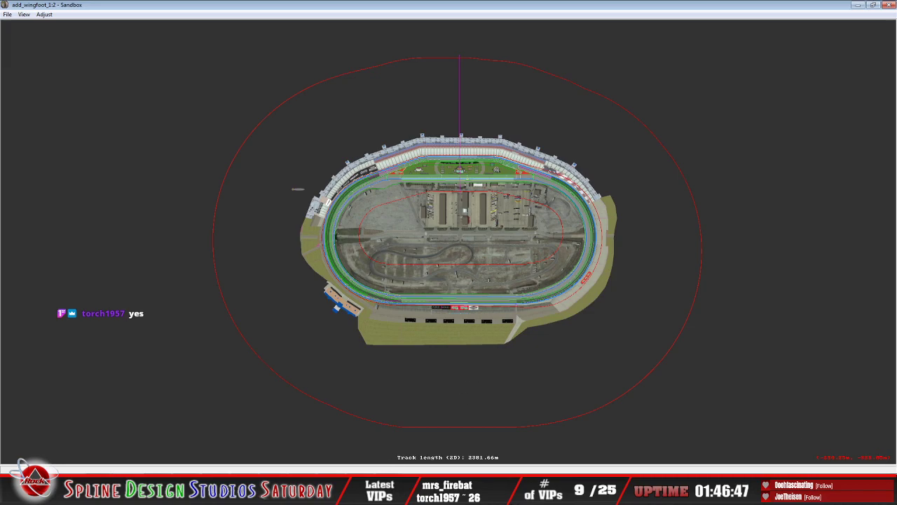
Step: Switch to Object Placement View and slew the camera view to the flag stand at the start/finish line
left_click(24, 14)
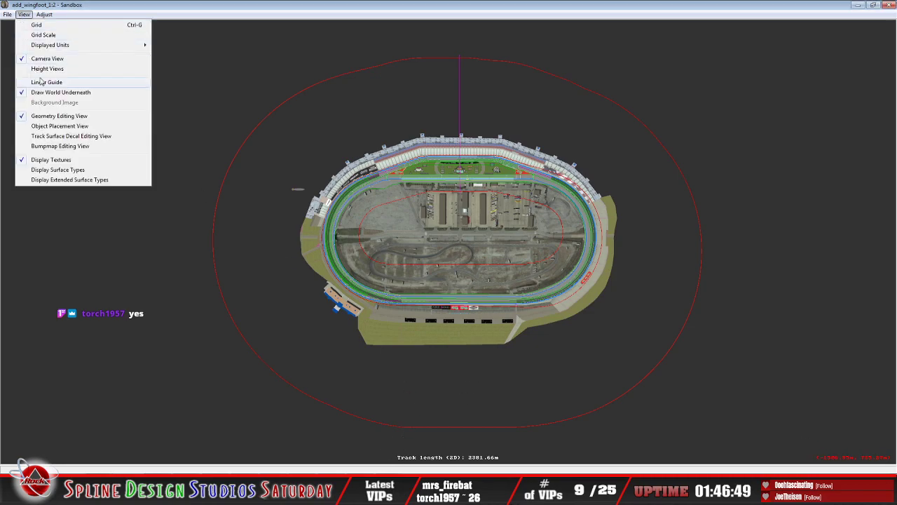
left_click(60, 137)
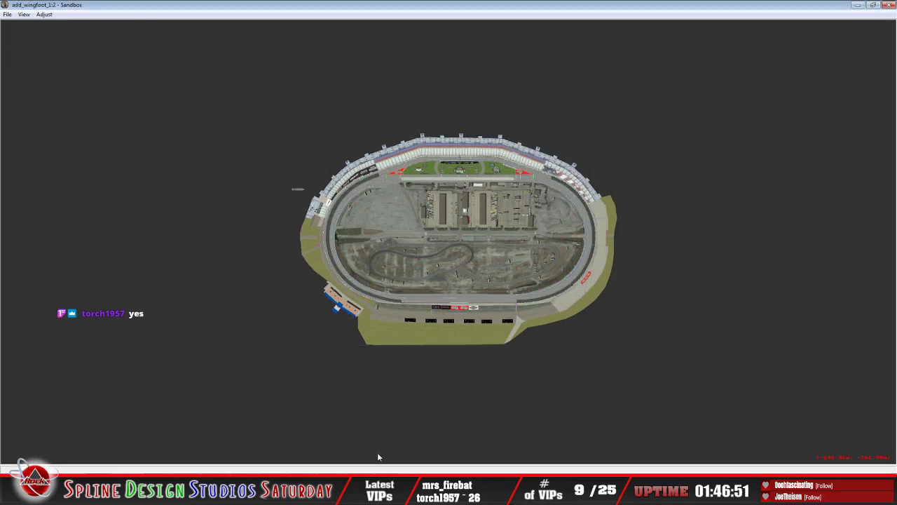
left_click(420, 439)
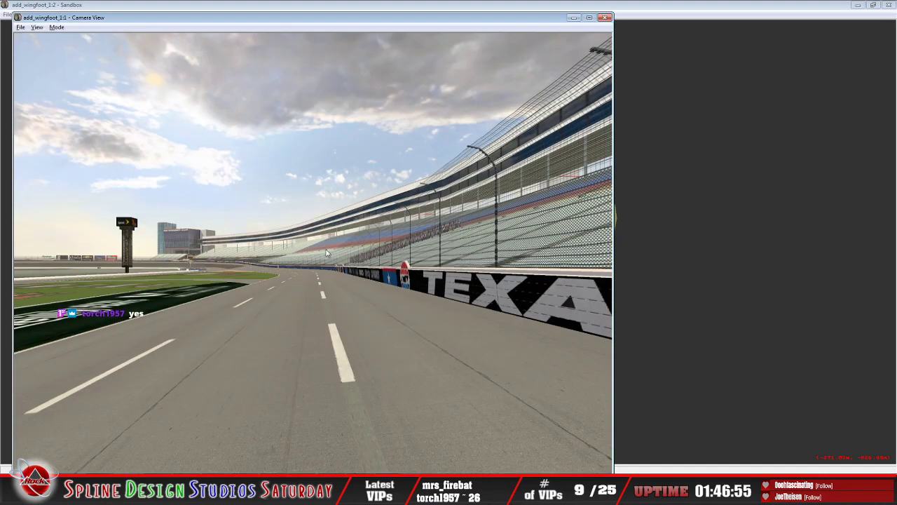
key("alt")
left_click(56, 28)
left_click(75, 47)
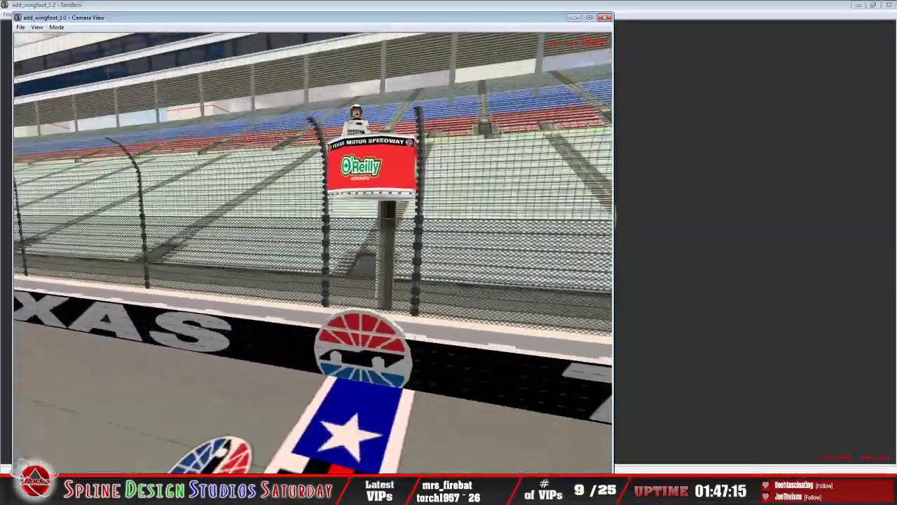
left_click_drag(314, 322, 314, 270)
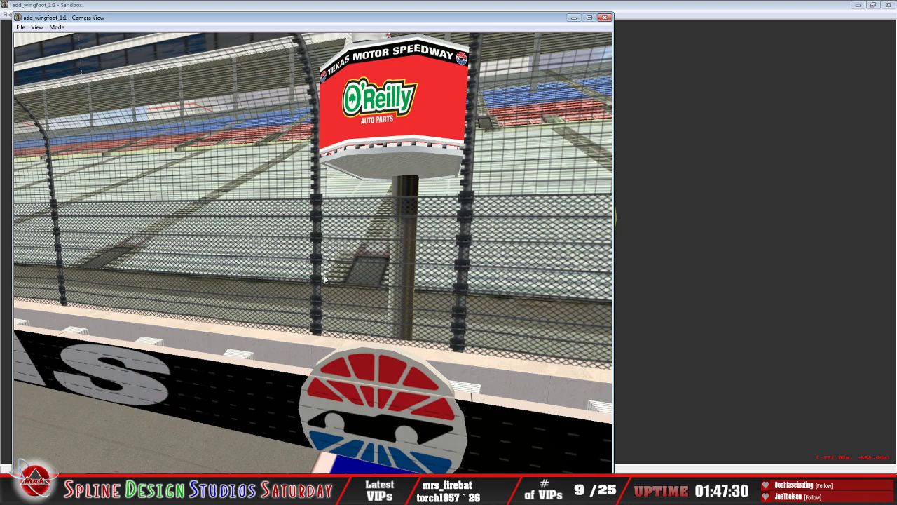
Step: Add c_light.3do as a trackside object on the frontstretch just beside the start/finish line
left_click(599, 21)
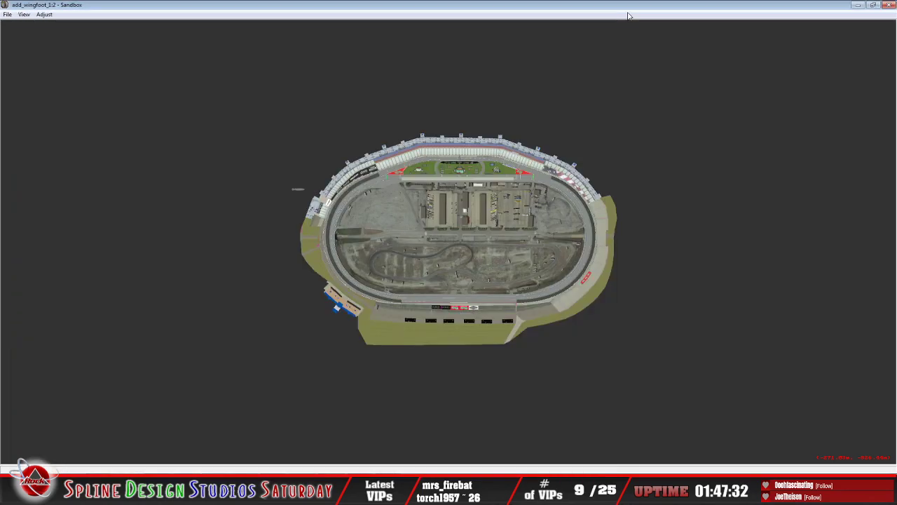
scroll(461, 181, "up", 10)
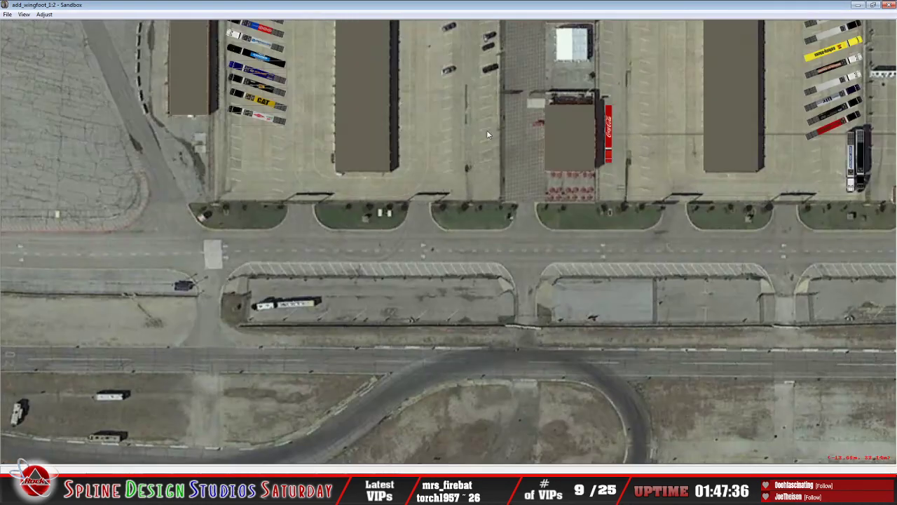
left_click(489, 133)
left_click(471, 132)
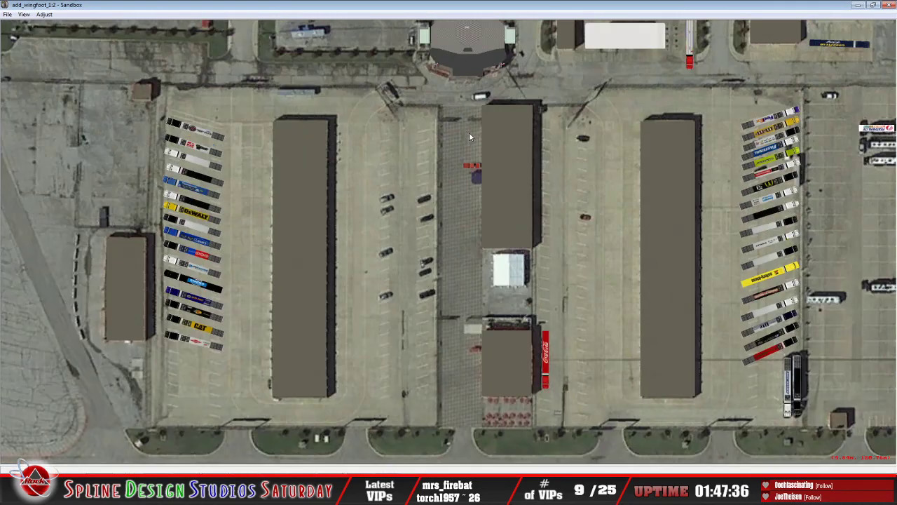
left_click(466, 132)
left_click(441, 135)
left_click(418, 140)
left_click(412, 146)
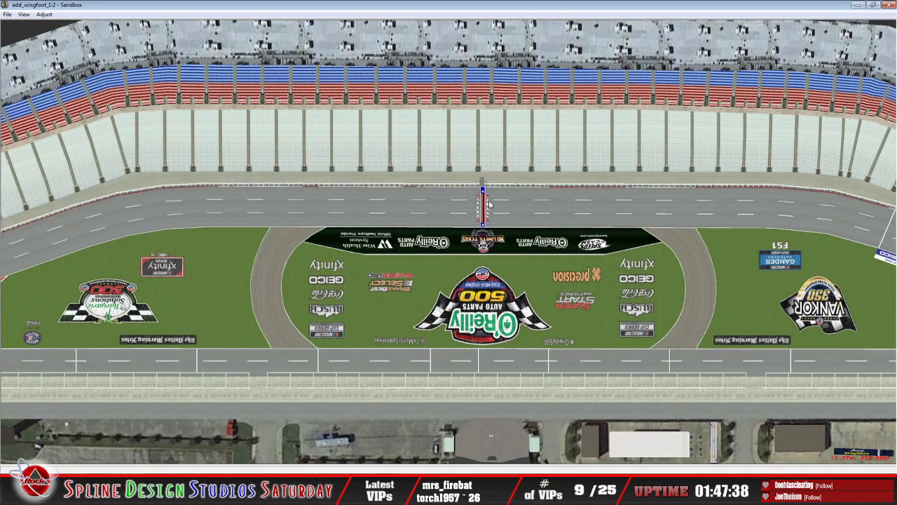
right_click(467, 201)
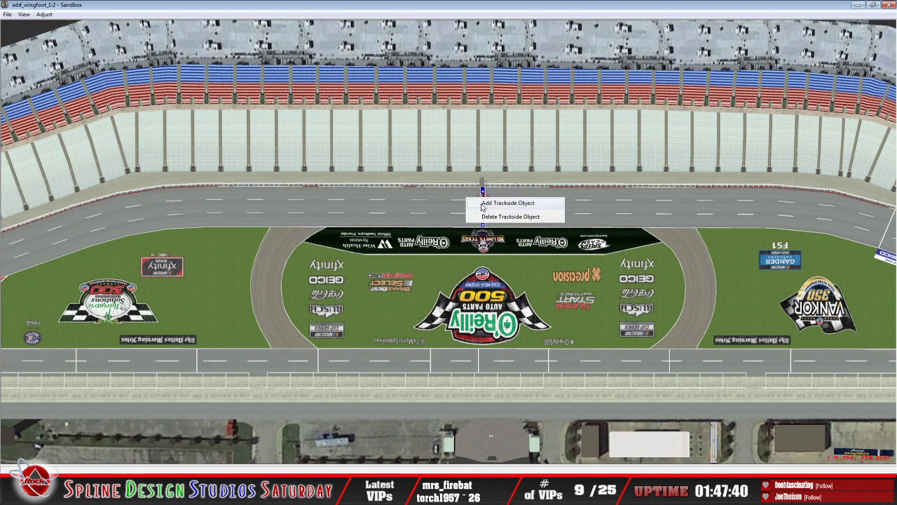
left_click(515, 203)
left_click_drag(520, 181, 529, 234)
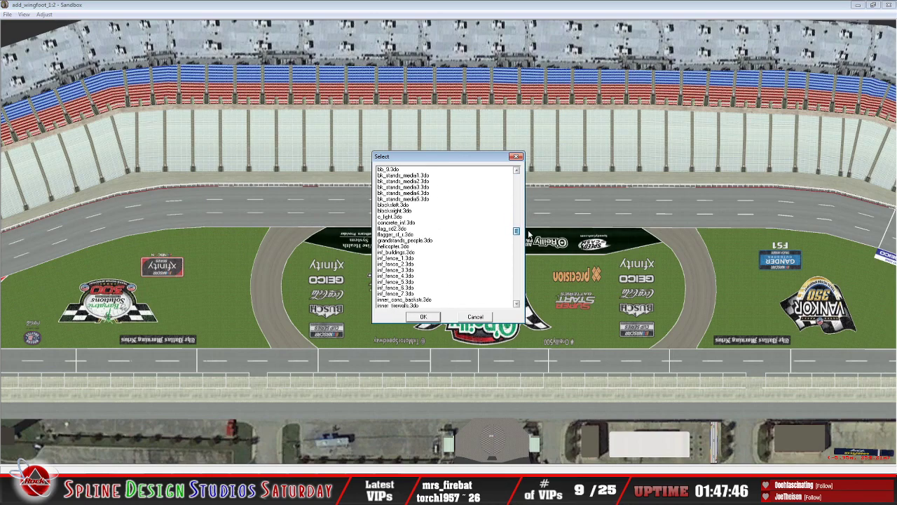
left_click(397, 217)
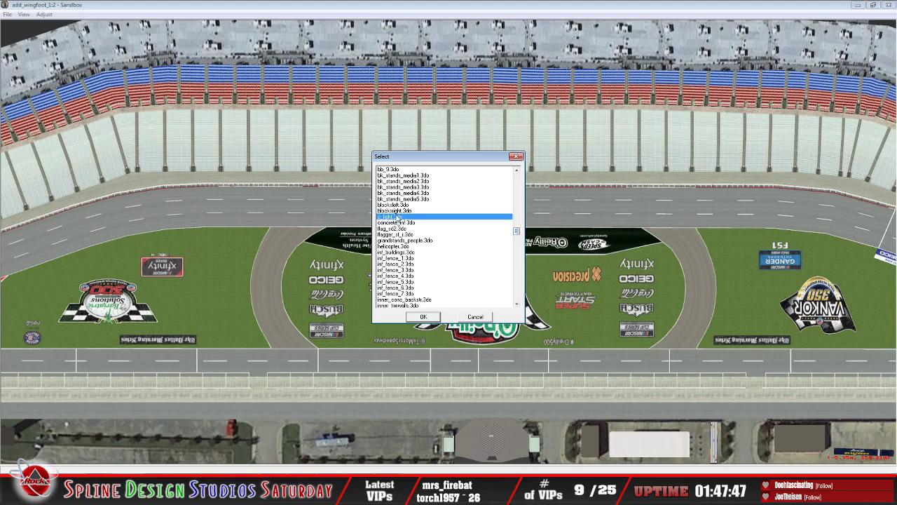
left_click(424, 317)
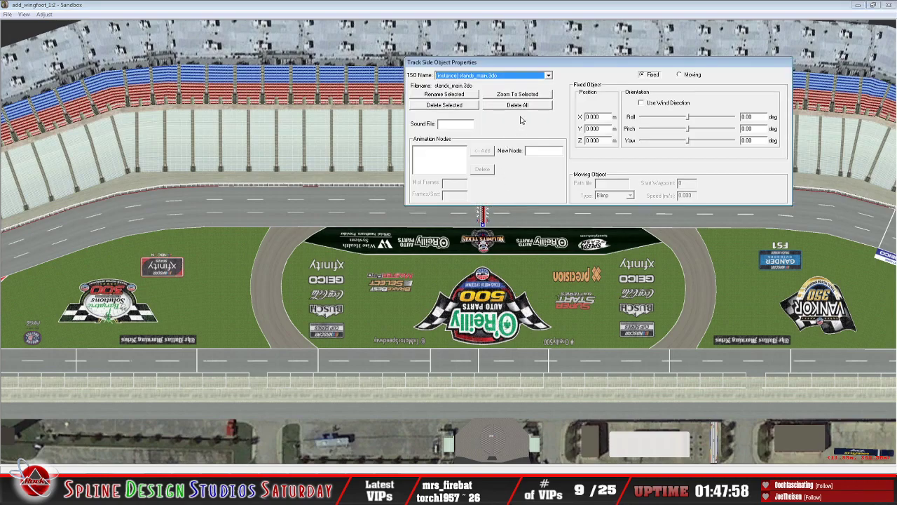
Step: Select the c_light.3do instance in the Track Side Object Properties and set it as a Fixed object
left_click(549, 75)
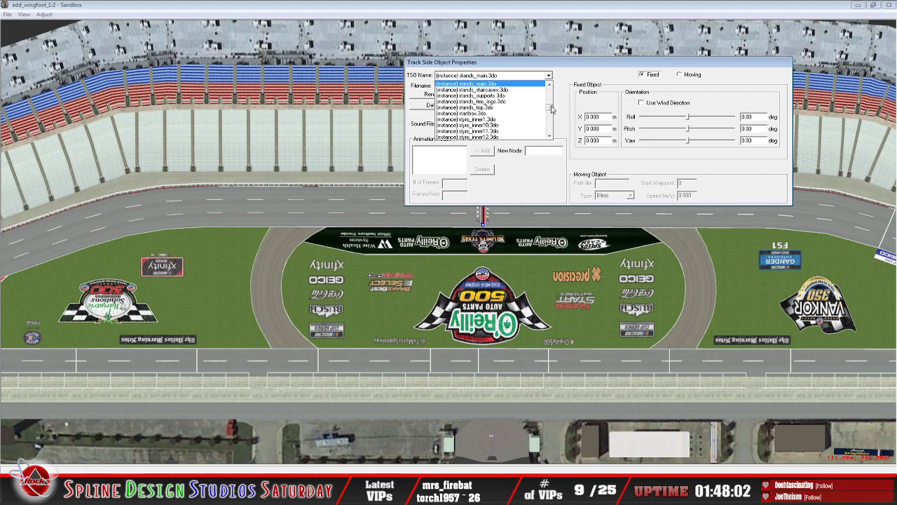
left_click_drag(551, 108, 549, 97)
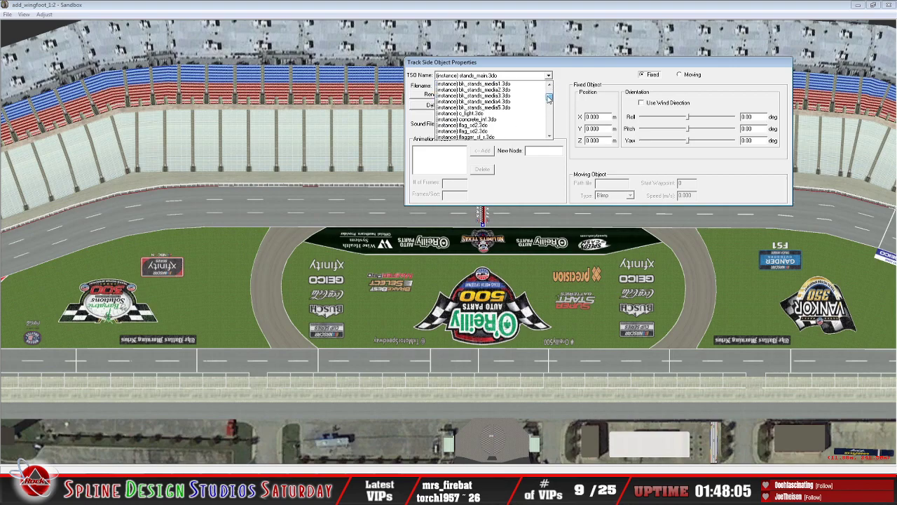
left_click(476, 115)
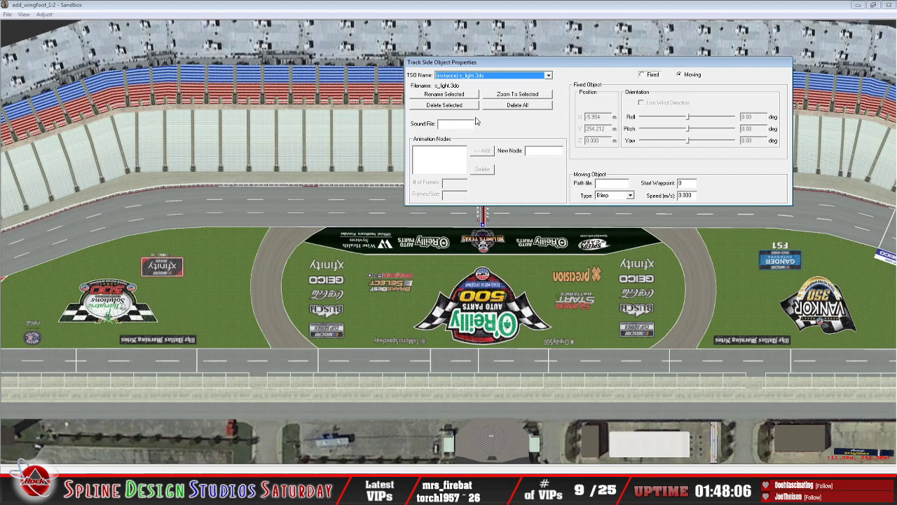
left_click(653, 75)
left_click(595, 16)
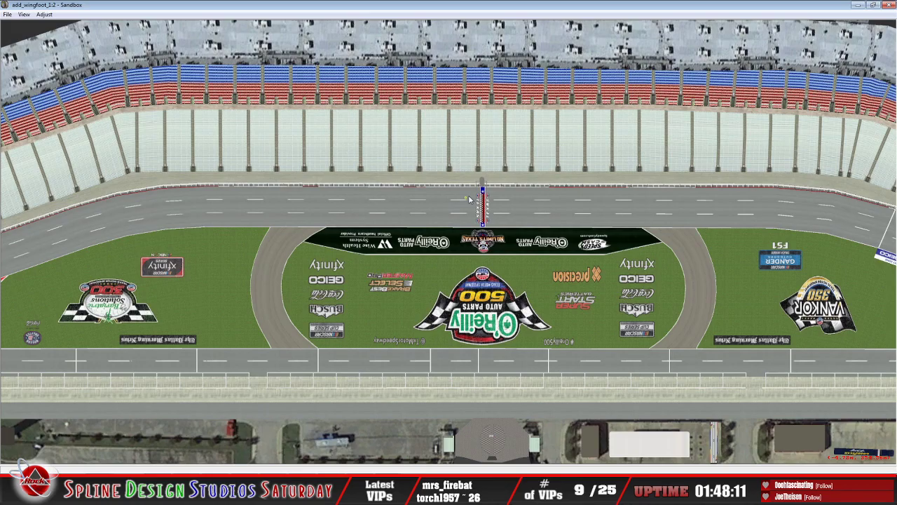
Step: Locate the placed light in the track view and slew the camera back for a wider view of the flag stand
scroll(470, 200, "up", 6)
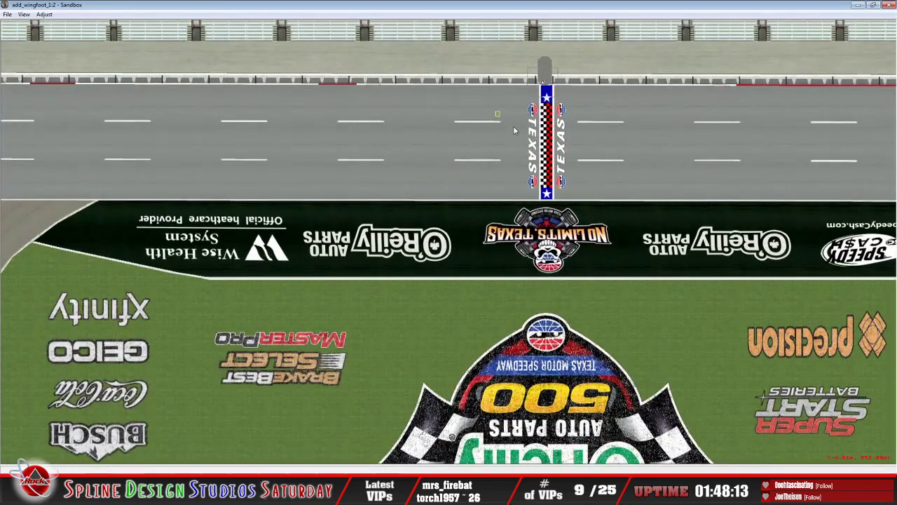
scroll(513, 130, "down", 1)
scroll(516, 123, "up", 4)
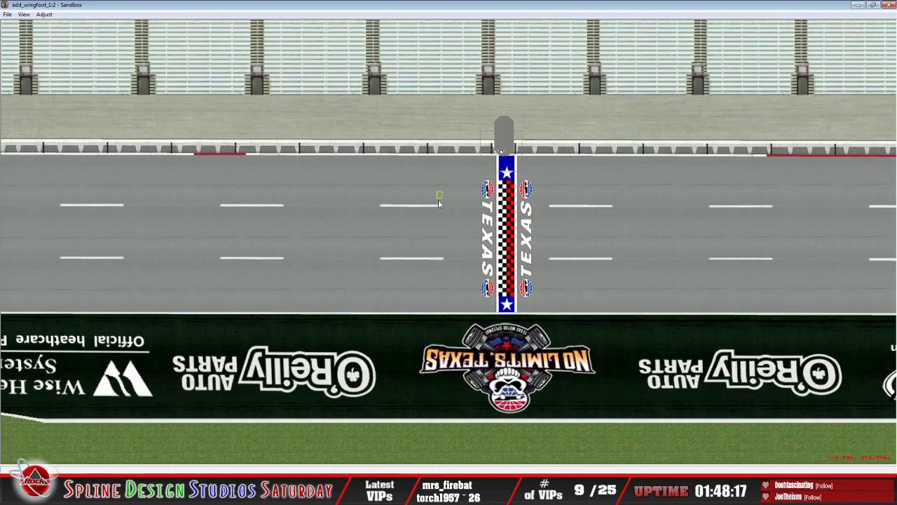
left_click(354, 493)
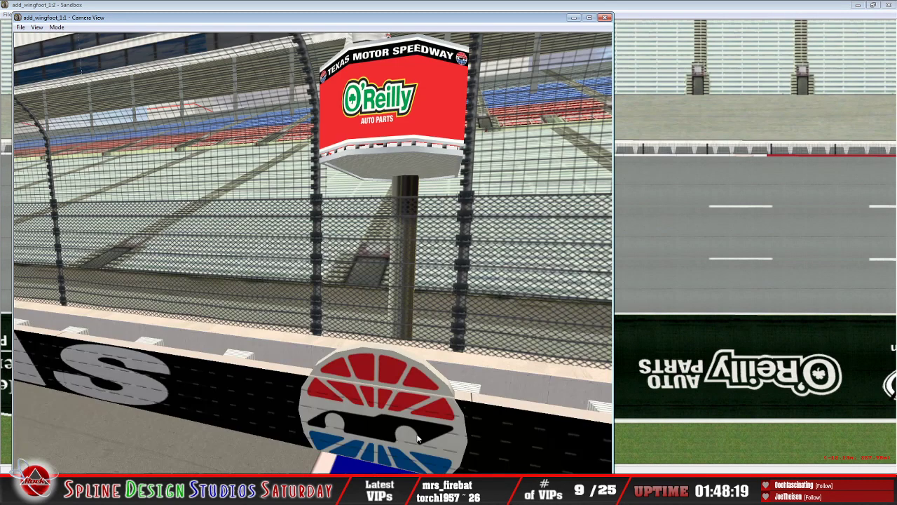
left_click(57, 27)
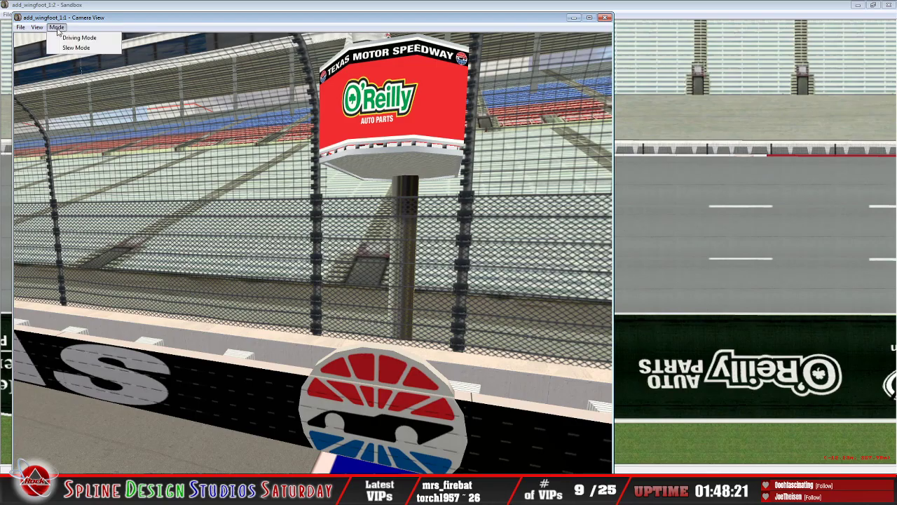
left_click(70, 46)
left_click_drag(313, 211, 254, 100)
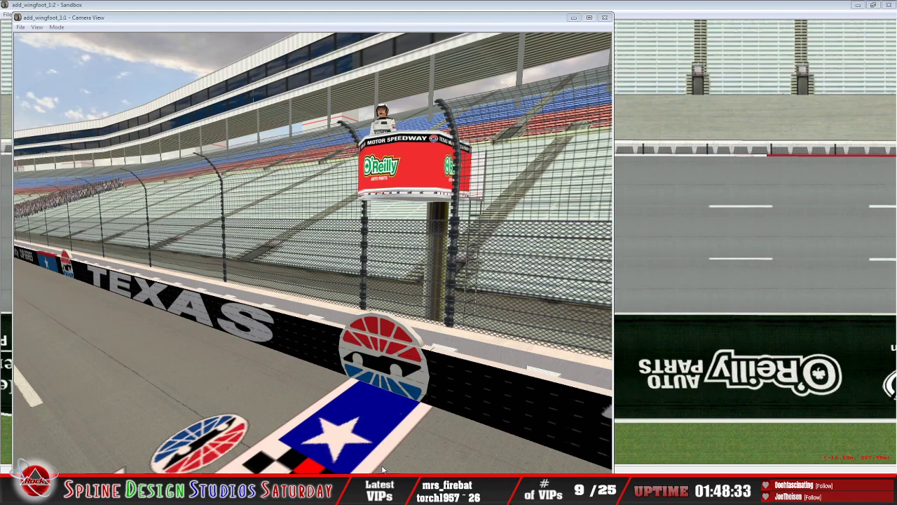
Step: Raise the c_light.3do object by trying Z positions of 5 and 7 m and settling on 8 m
left_click(391, 492)
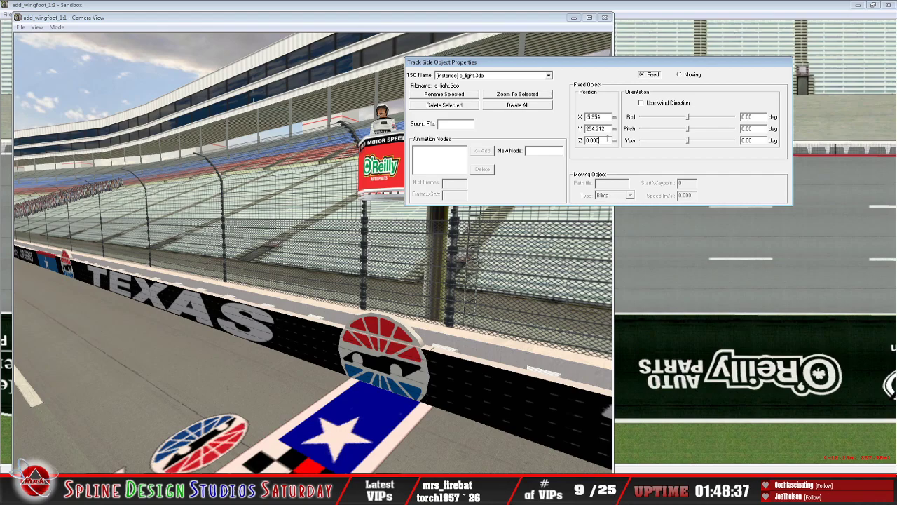
type("5")
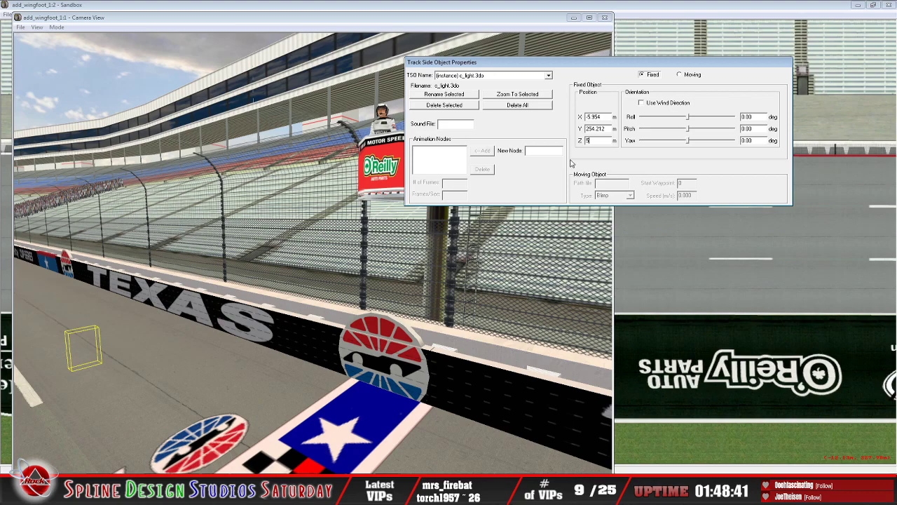
key("BackSpace")
type("7")
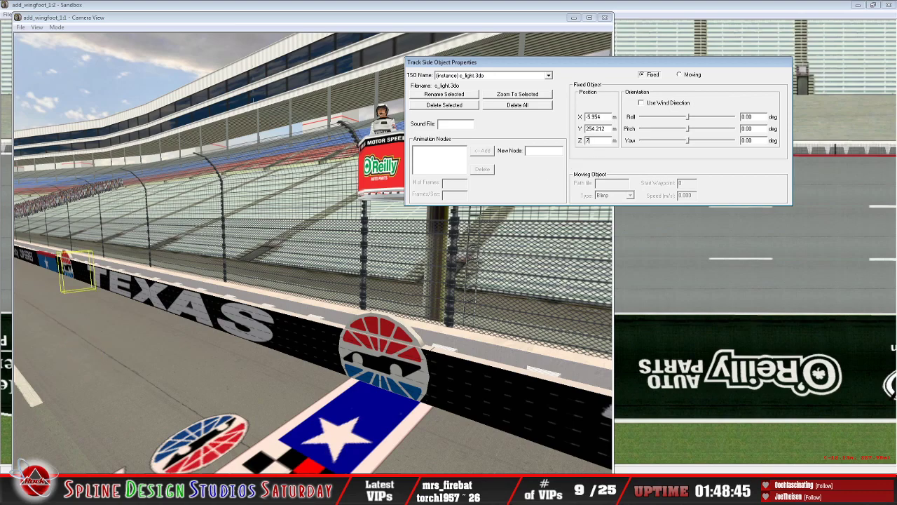
key("BackSpace")
type("8")
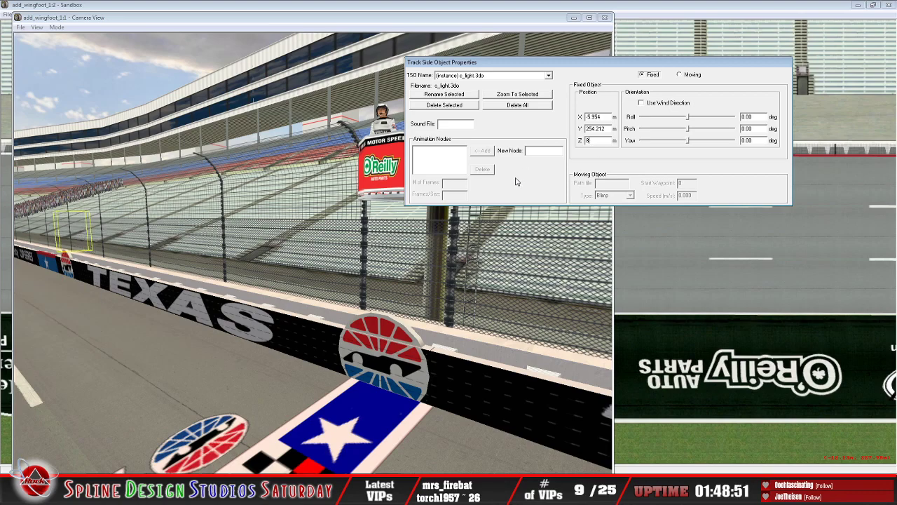
Step: Move the light across the track to the catch fence post directly beside the flag stand
left_click(610, 5)
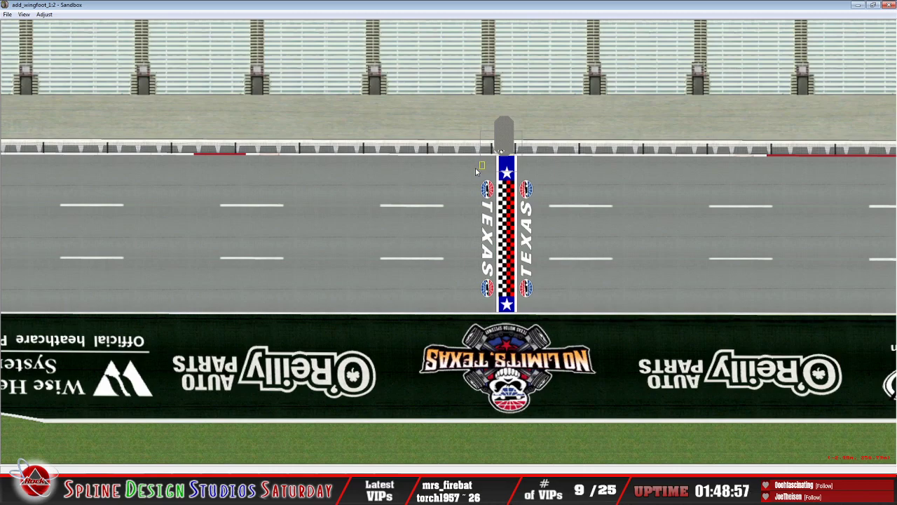
scroll(475, 167, "up", 5)
scroll(473, 171, "up", 3)
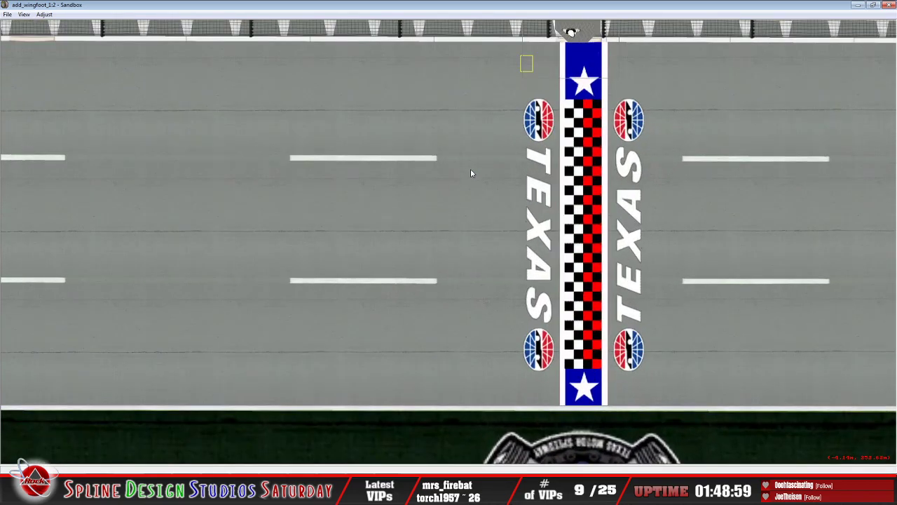
right_click_drag(514, 91, 495, 120)
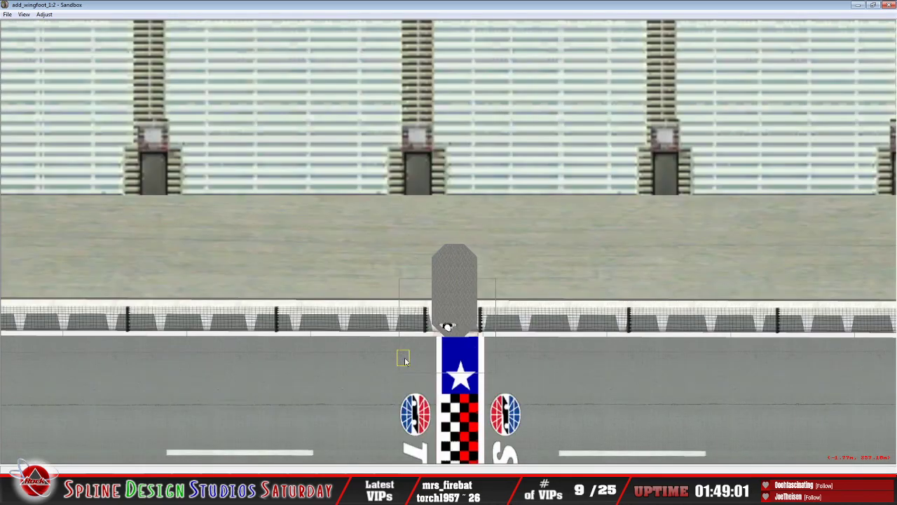
left_click_drag(404, 359, 426, 330)
Step: Inspect the light's placement beside the flag stand from the frontstretch in the camera view's Slew Mode
left_click(371, 494)
left_click(416, 447)
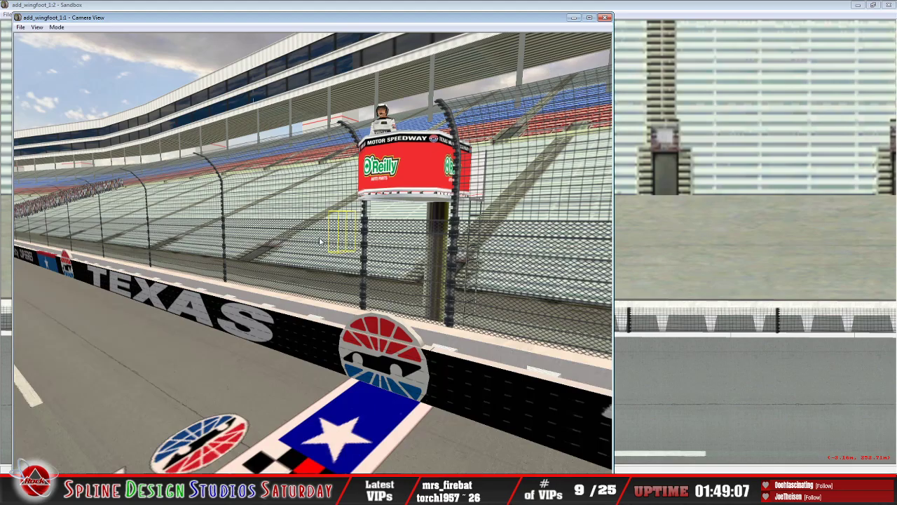
left_click(56, 27)
left_click(75, 48)
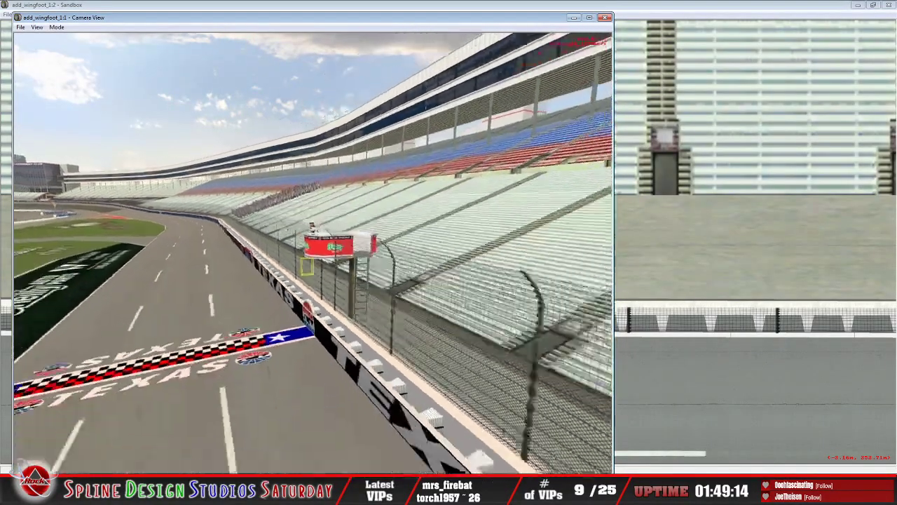
key("Escape")
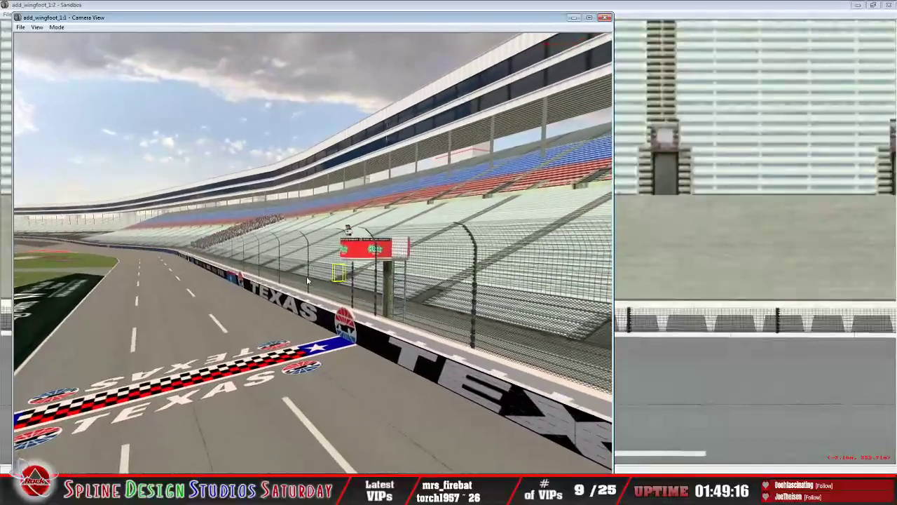
Step: Return to the overhead track window and switch it to Geometry Editing View
left_click(635, 12)
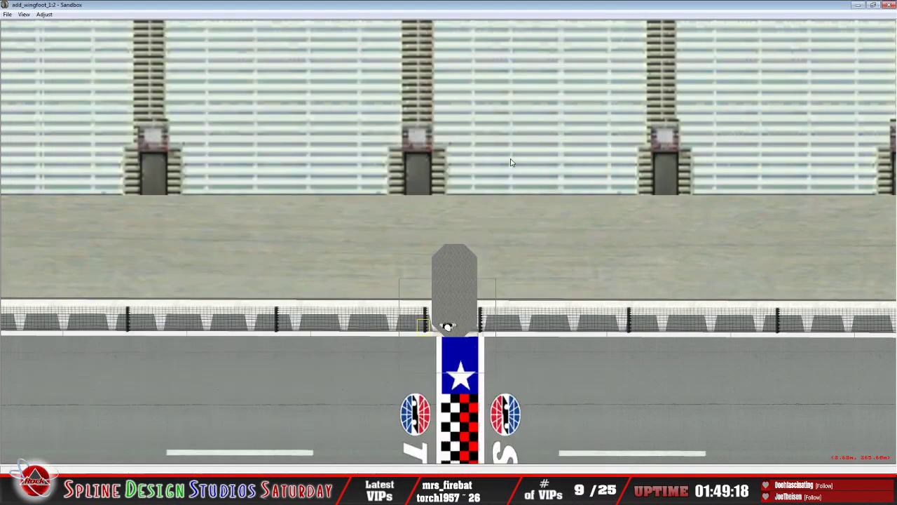
scroll(510, 162, "down", 10)
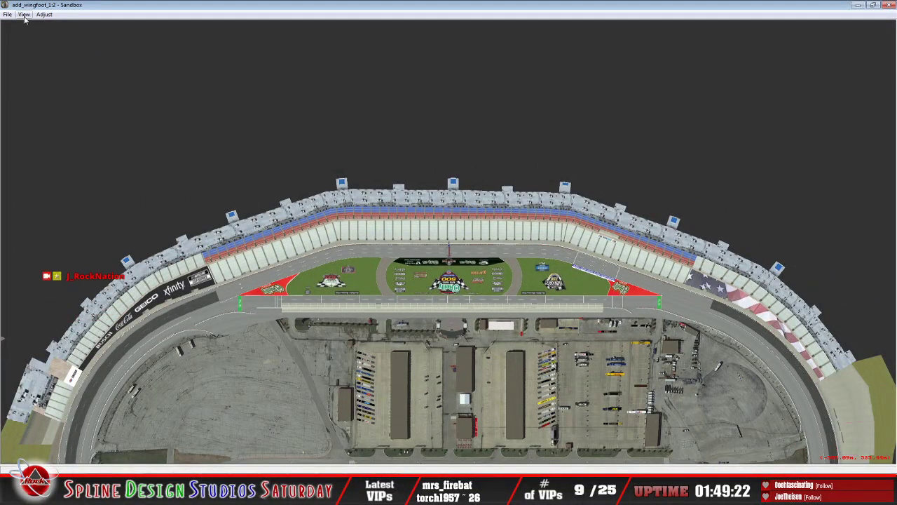
left_click(24, 14)
left_click(59, 116)
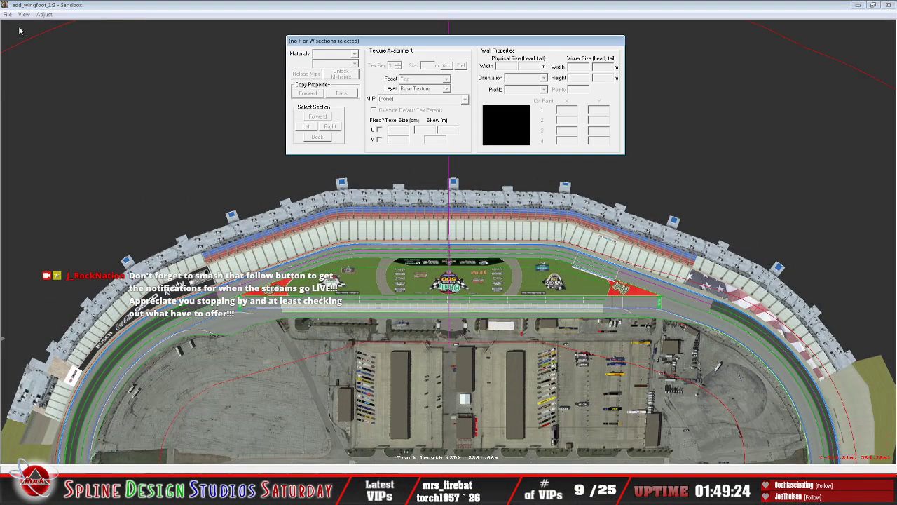
Step: Save the track under the new name add_c_light in the Texas_2020_TE folder
left_click(8, 14)
left_click(47, 126)
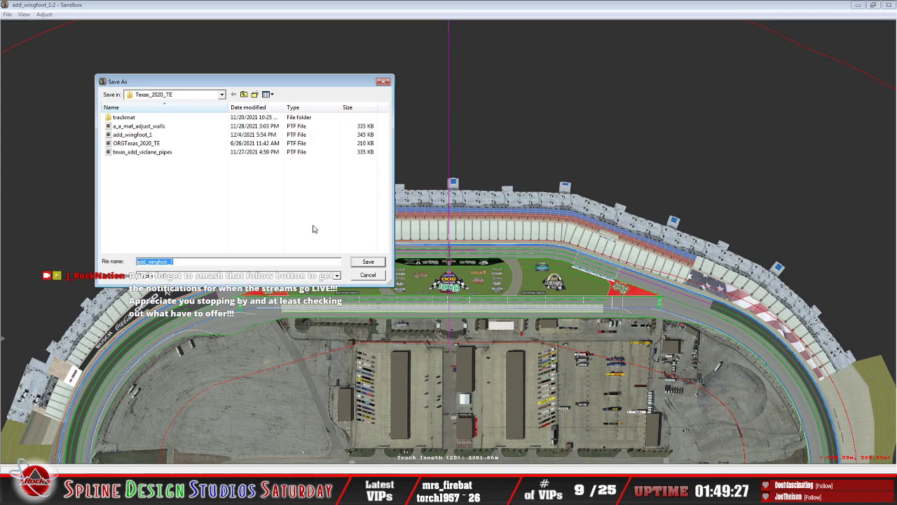
left_click(195, 261)
key("BackSpace")
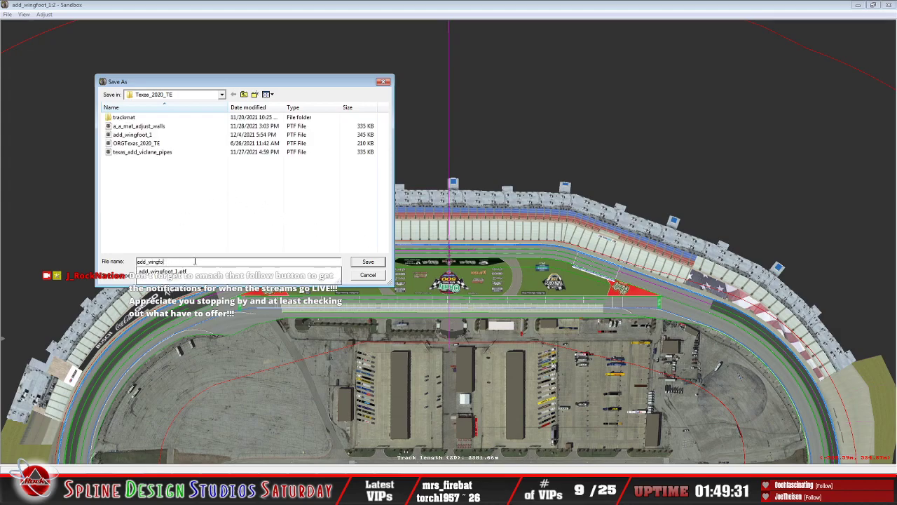
key("BackSpace")
key("BackSpace")
key("BackSpace")
type("c_l")
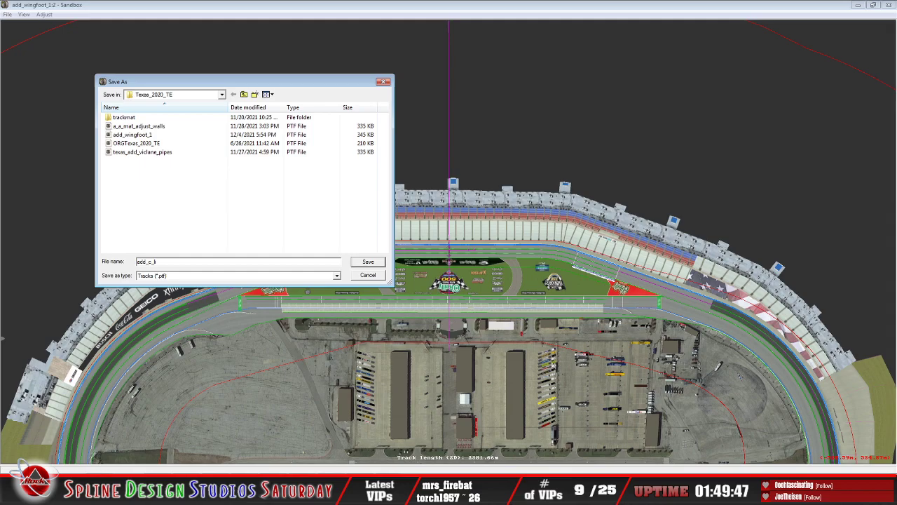
type("ght")
left_click(369, 263)
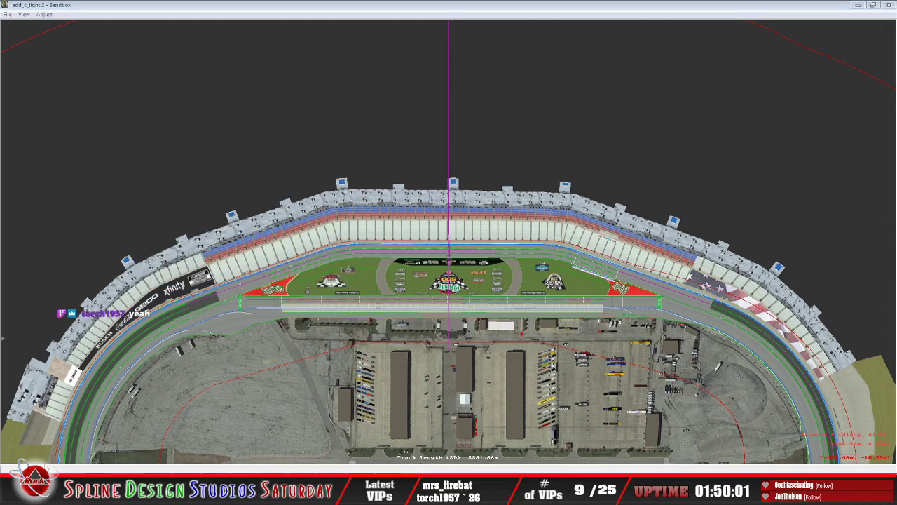
Step: Switch to Windows Explorer and locate the saved add_c_light track file in the Texas_2020_TE folder
left_click(84, 487)
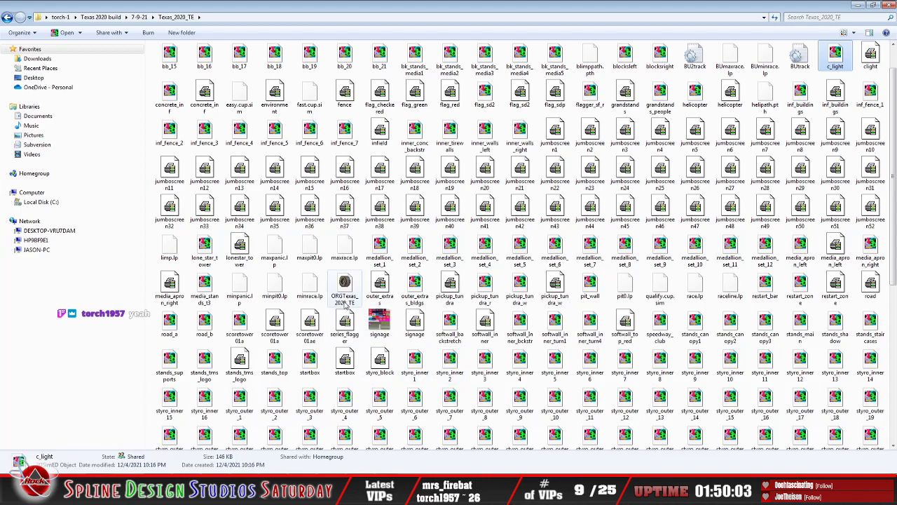
left_click(344, 287)
scroll(397, 379, "down", 5)
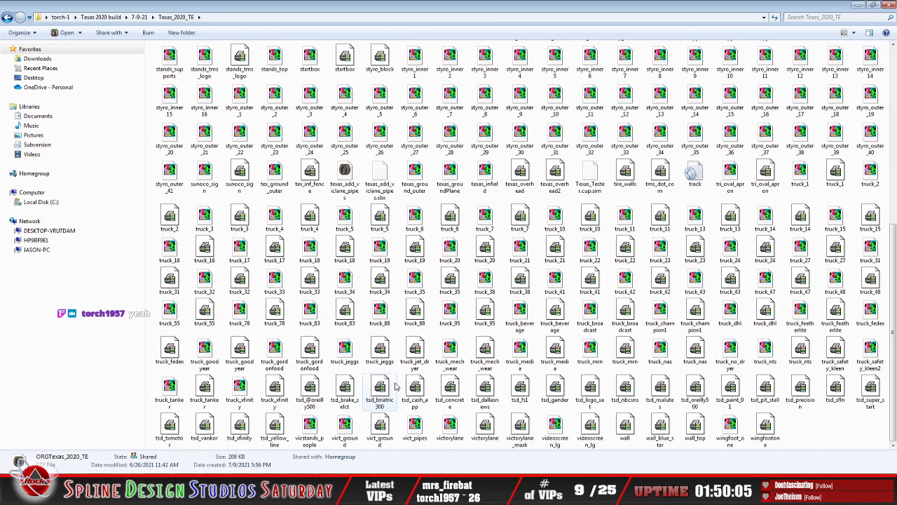
scroll(397, 385, "up", 5)
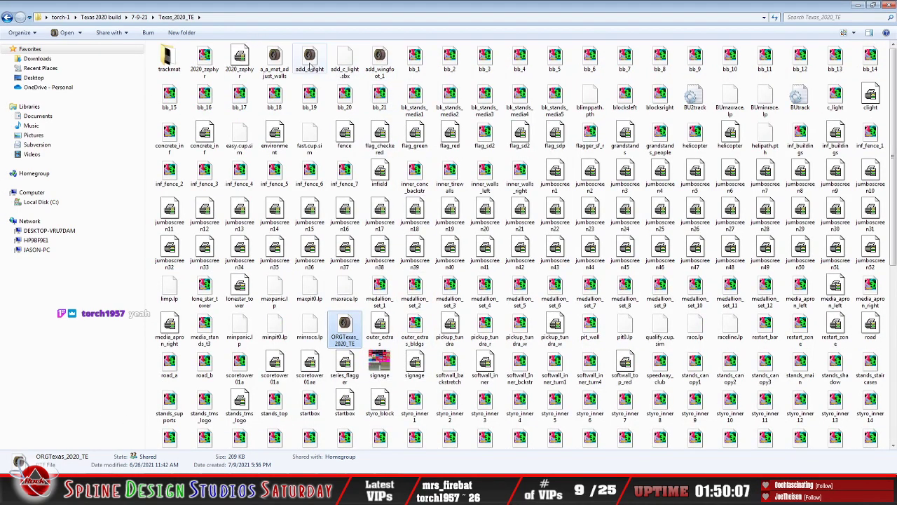
left_click(311, 64)
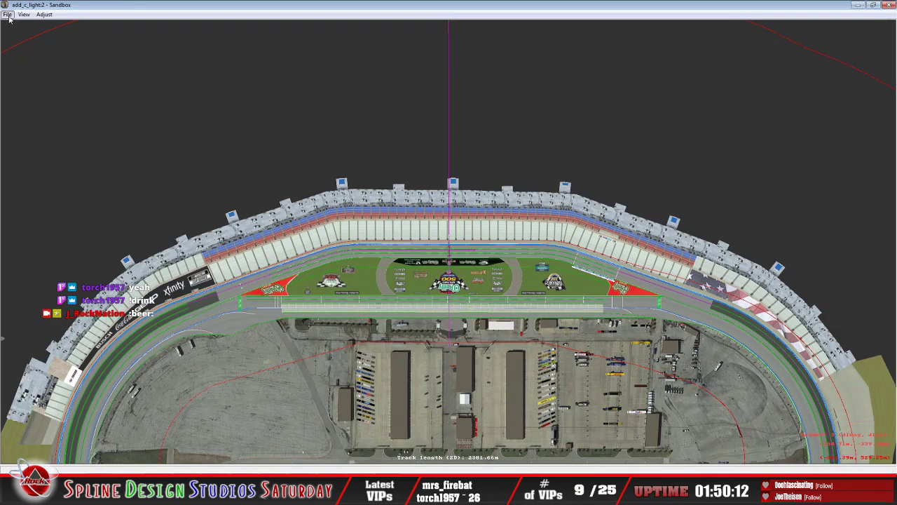
Step: Return to Sandbox, clear the session with a new empty track, and open the add_c_light track
left_click(8, 14)
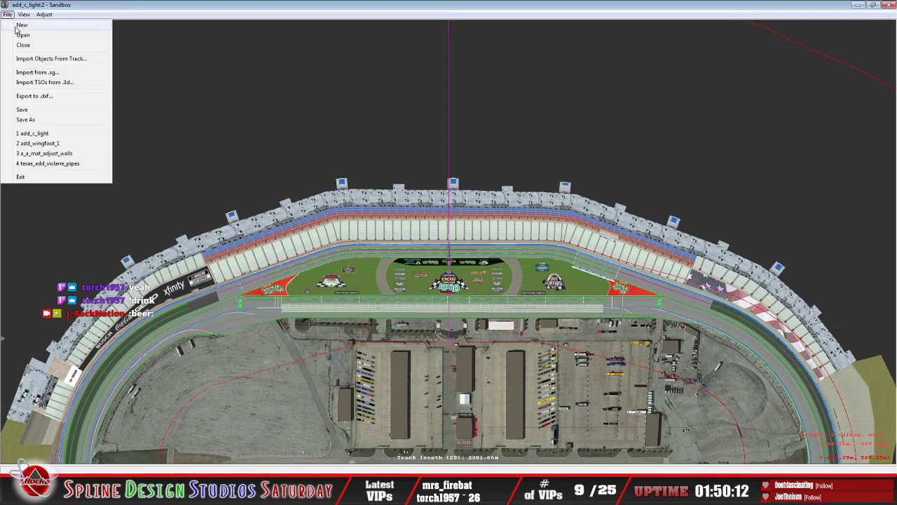
left_click(22, 26)
left_click(8, 14)
left_click(23, 34)
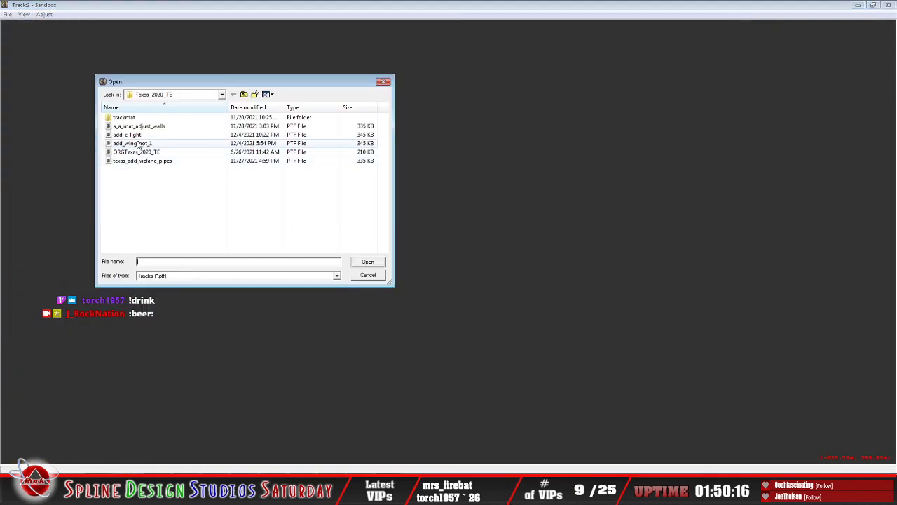
left_click(133, 135)
left_click(367, 262)
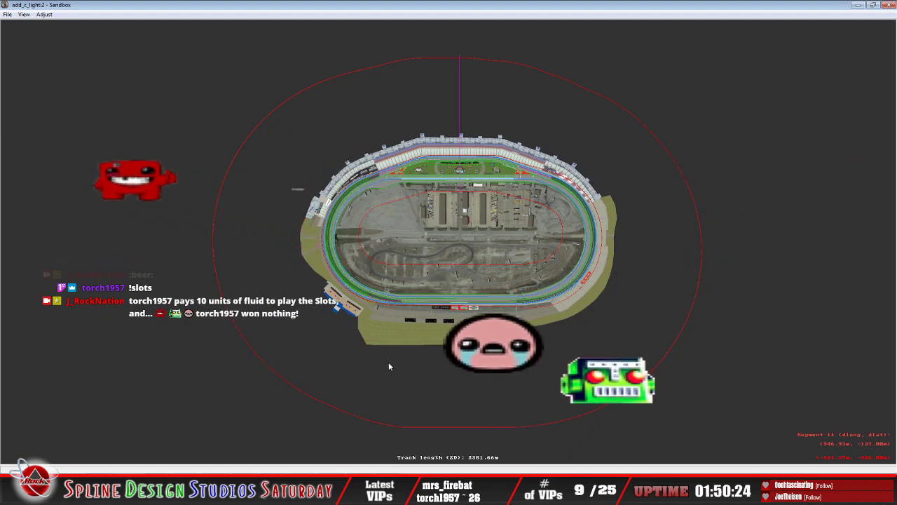
Step: Bring up the camera view and use Slew Mode to inspect the warning light beside the flag stand
left_click(394, 489)
left_click(392, 436)
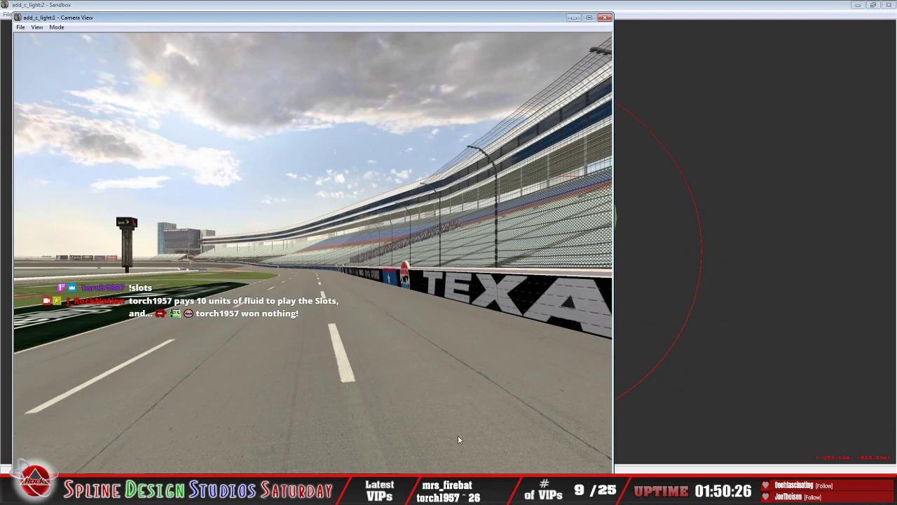
left_click(56, 27)
left_click(74, 49)
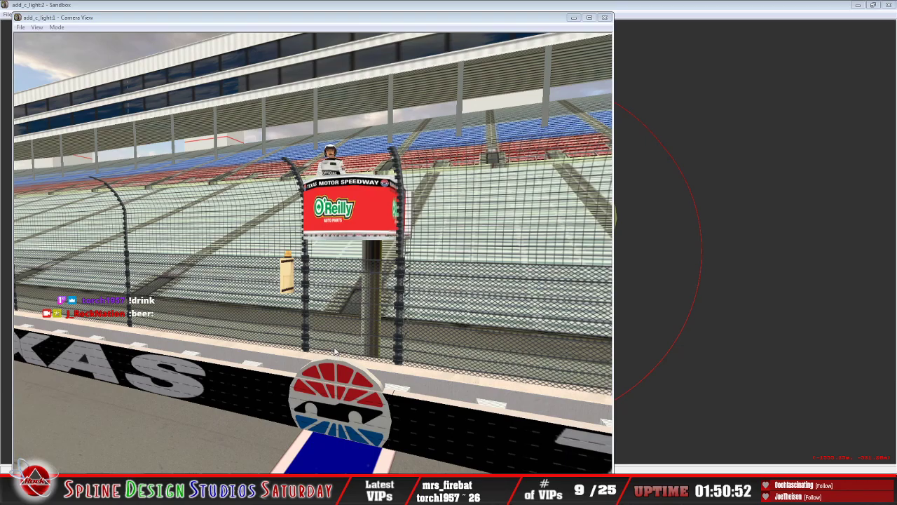
left_click(57, 27)
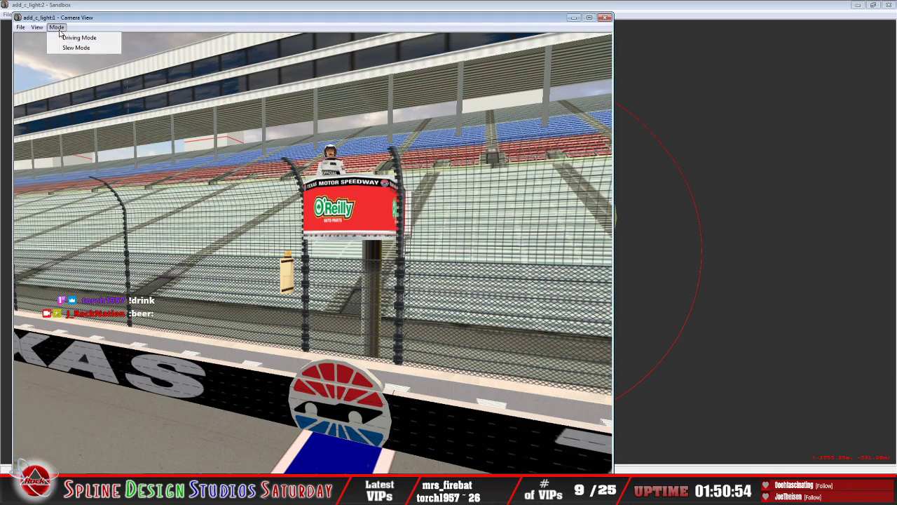
left_click(75, 47)
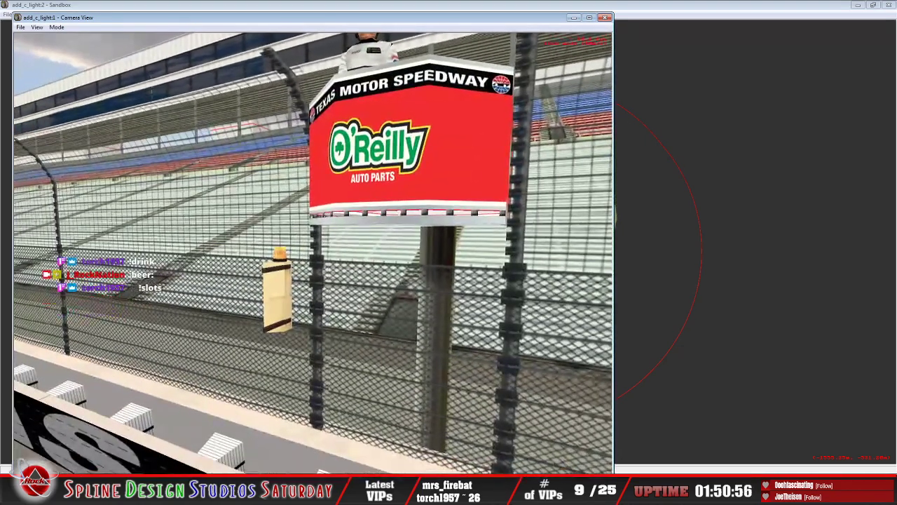
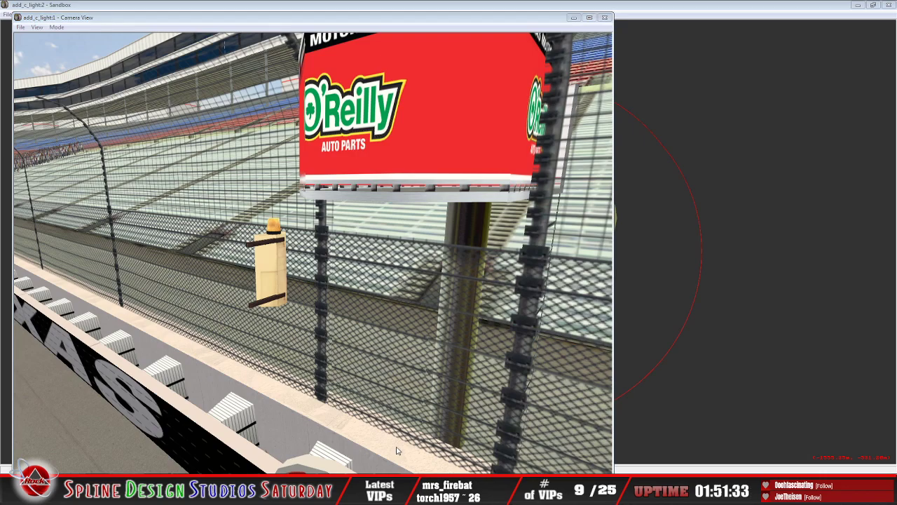
Step: Switch the track to the object placement view and choose the c_light.3do instance as the trackside object to edit
left_click(395, 8)
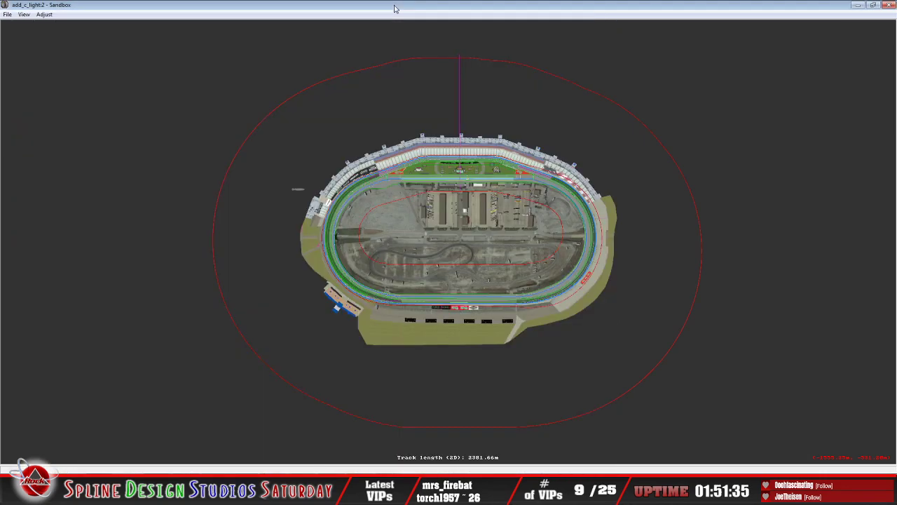
left_click(24, 14)
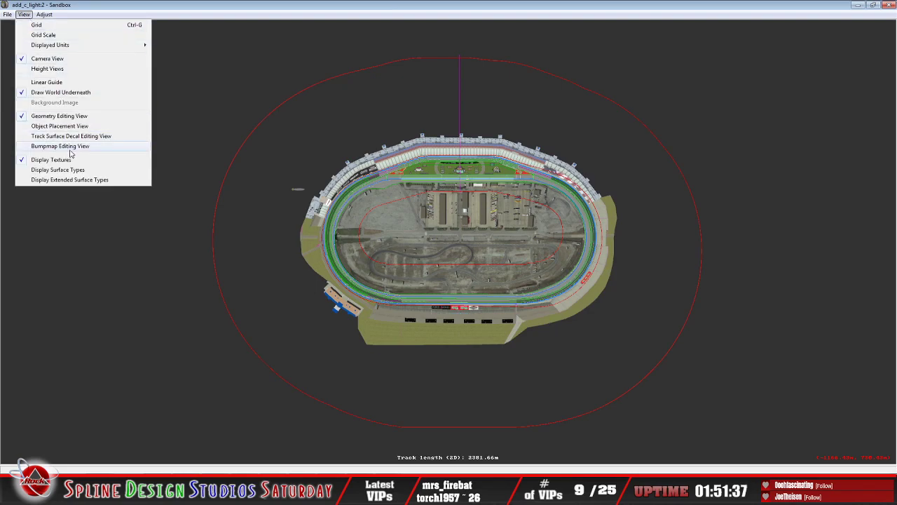
left_click(60, 126)
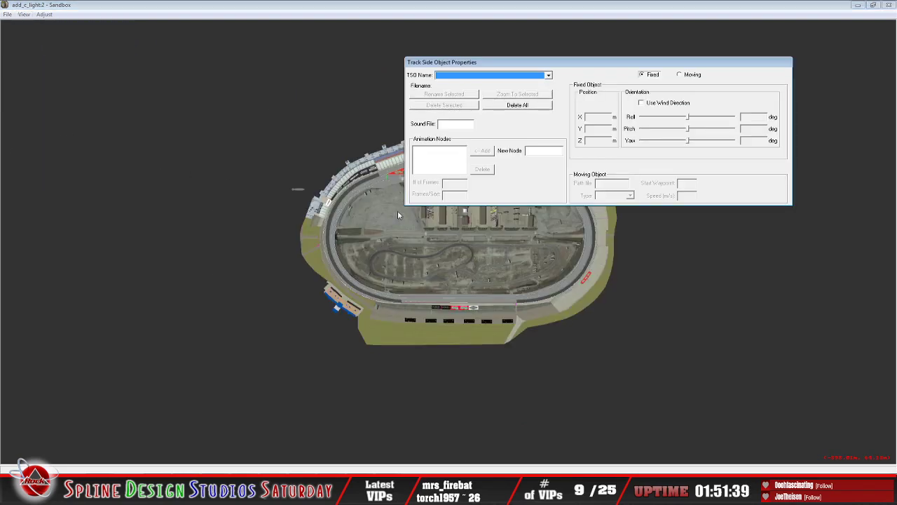
left_click(392, 94)
left_click(549, 75)
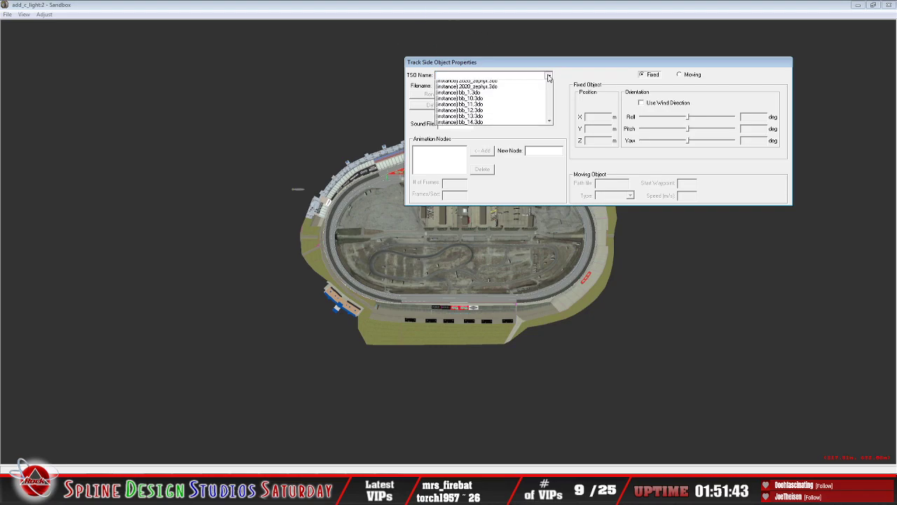
left_click_drag(551, 94, 552, 96)
left_click(513, 114)
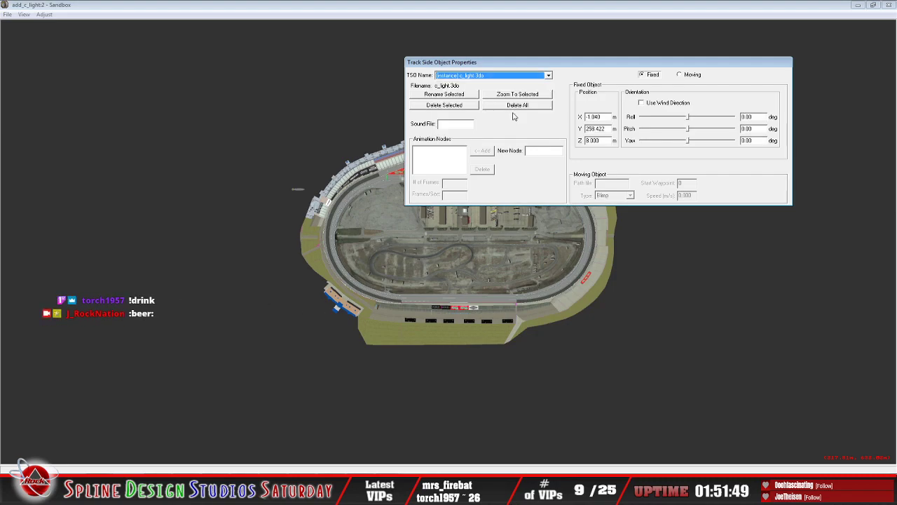
Step: Rotate the c_light.3do warning light beside the flag stand to a yaw of 175 degrees, with the camera view visible
left_click(449, 13)
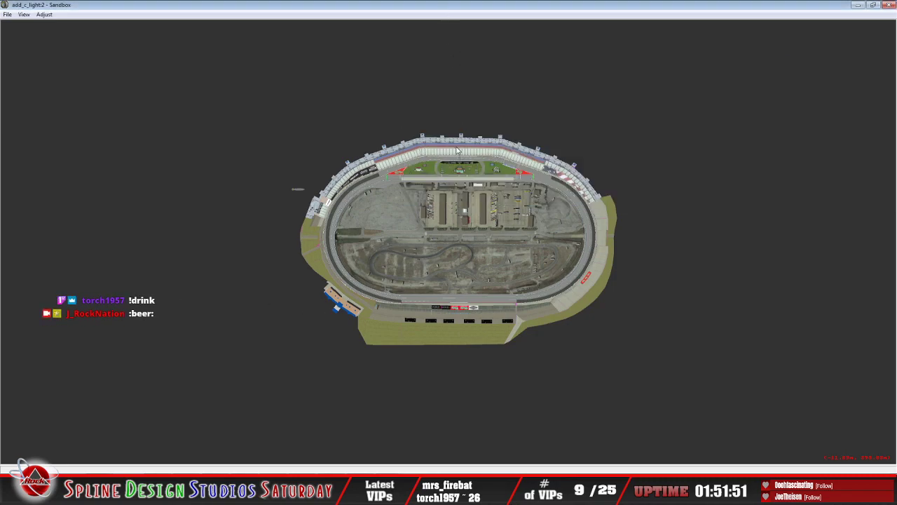
scroll(456, 151, "up", 10)
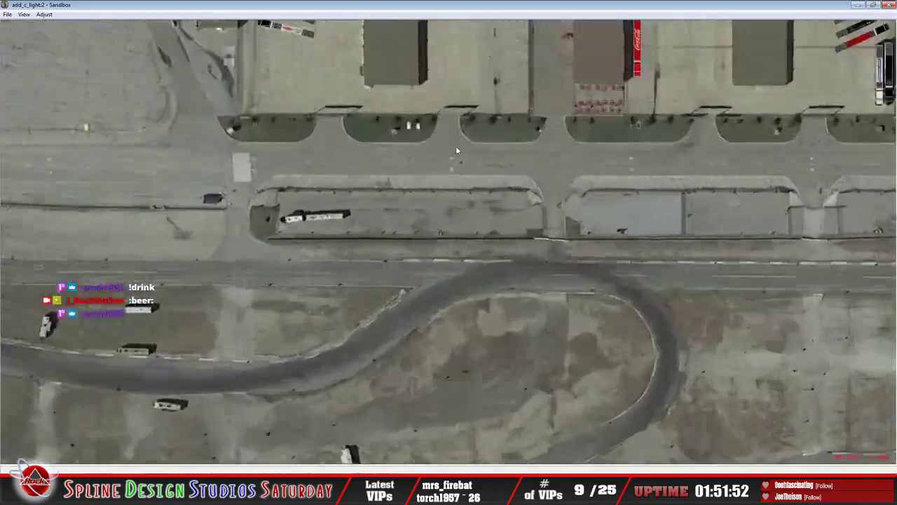
right_click_drag(460, 32, 464, 137)
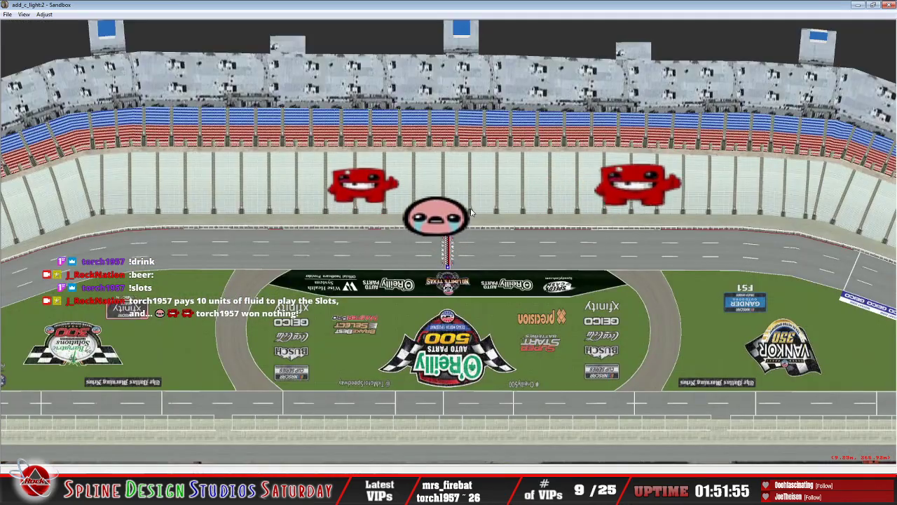
scroll(467, 207, "up", 5)
scroll(466, 207, "up", 5)
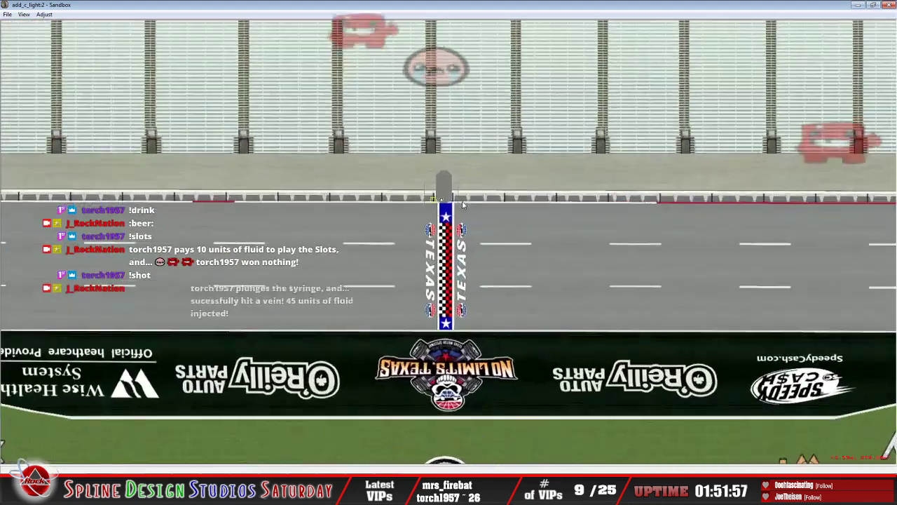
scroll(444, 181, "up", 2)
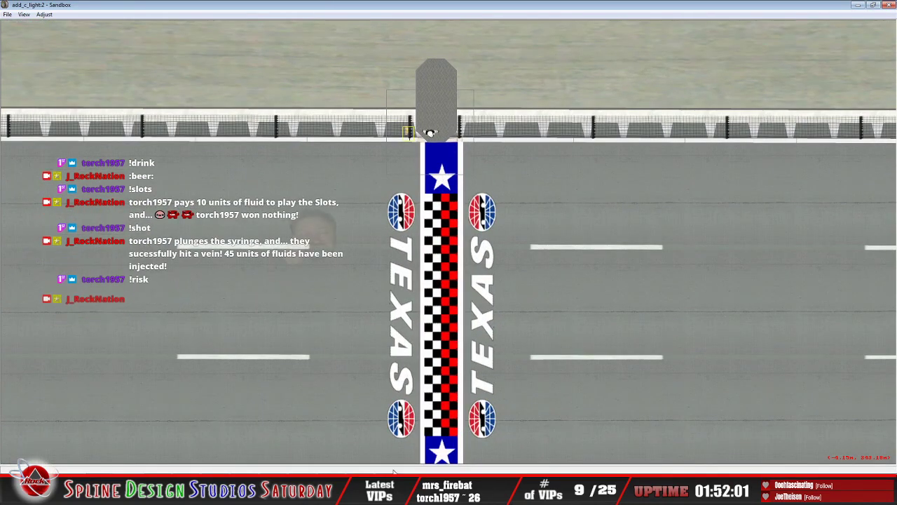
left_click(392, 490)
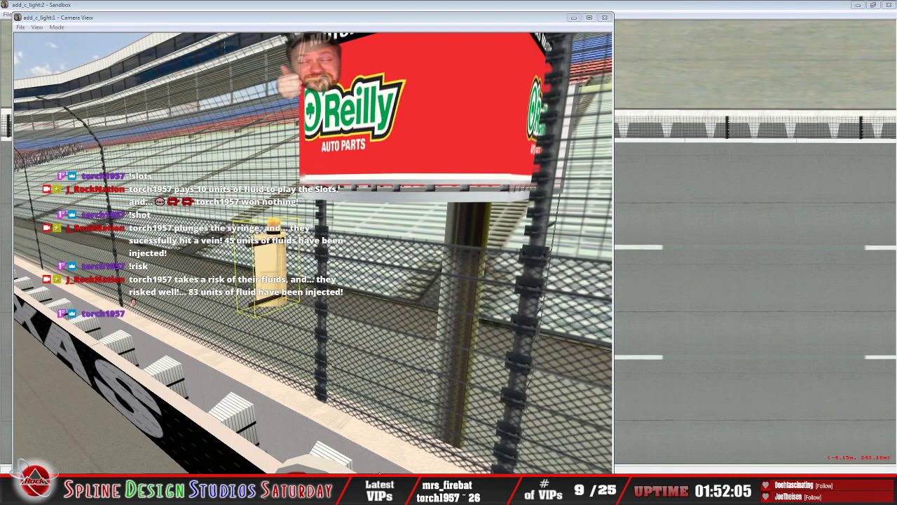
left_click(448, 491)
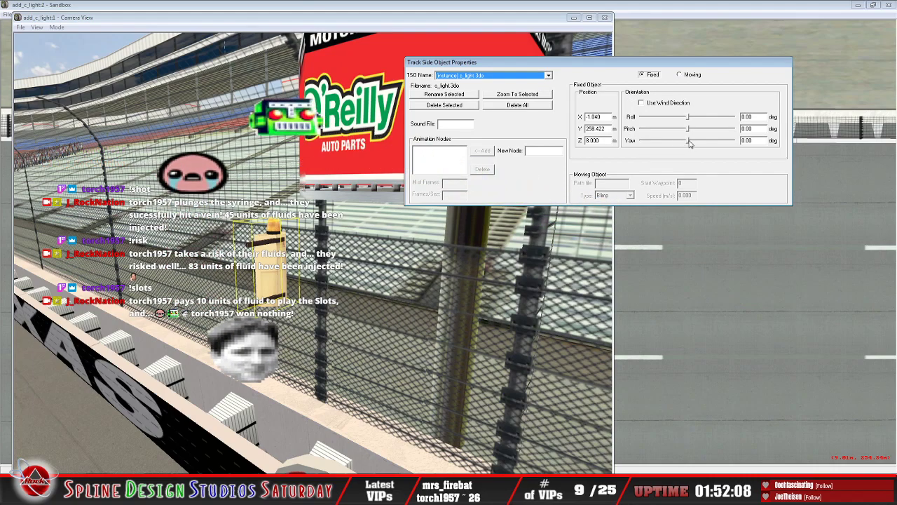
left_click_drag(688, 144, 733, 145)
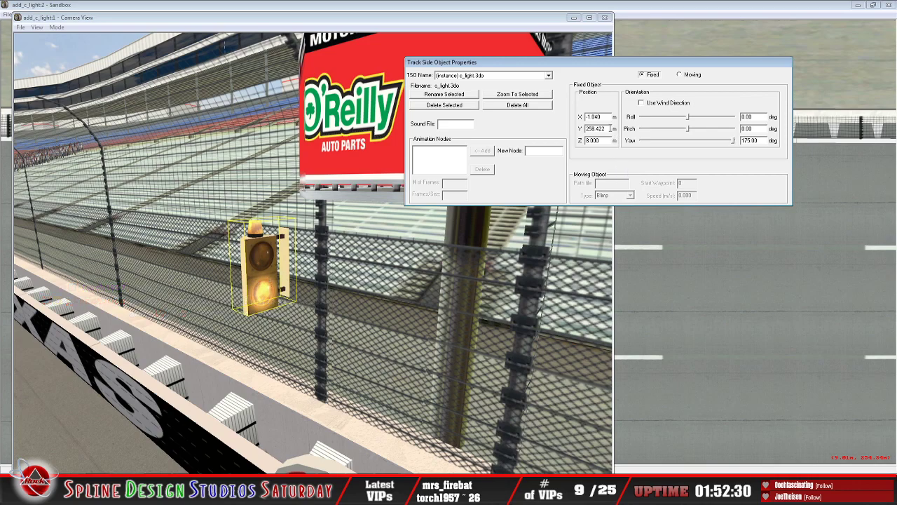
Step: Set the warning light's Y position to 258 m and check it in both the overhead and camera views
double_click(611, 129)
key("BackSpace")
key("BackSpace")
key("BackSpace")
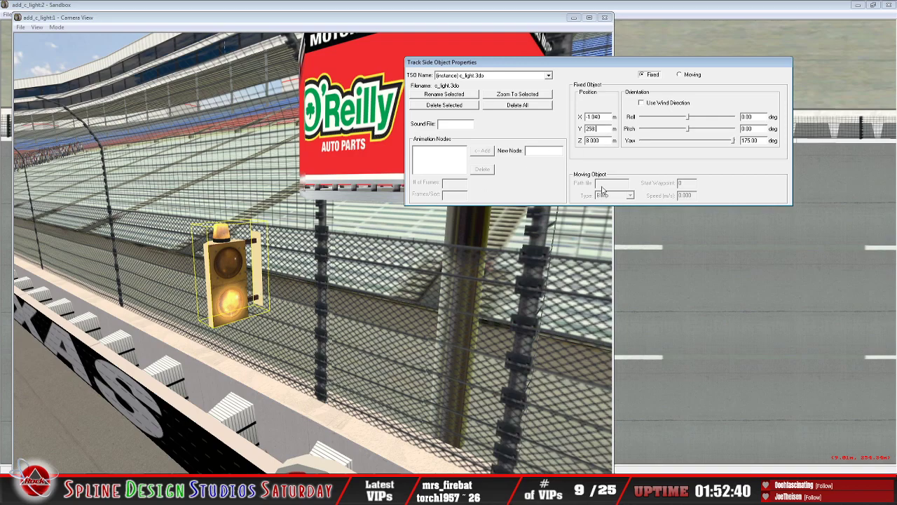
left_click(633, 6)
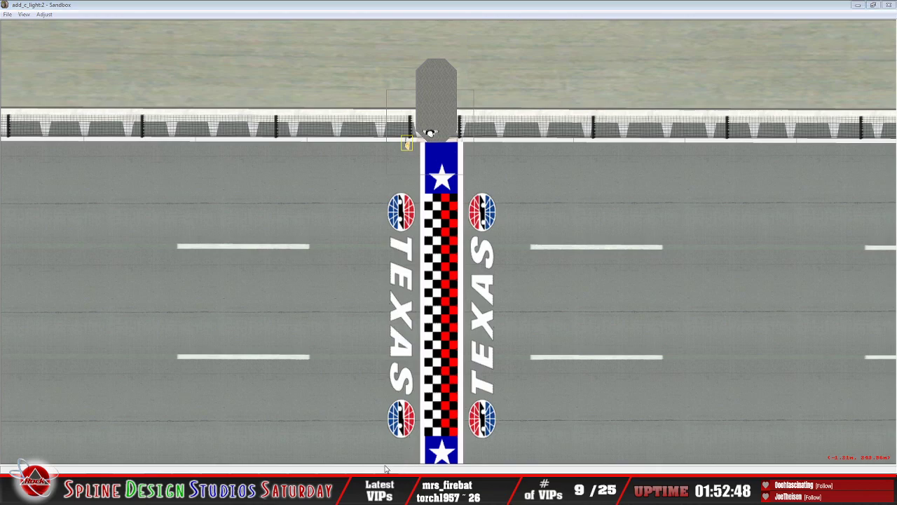
key("Return")
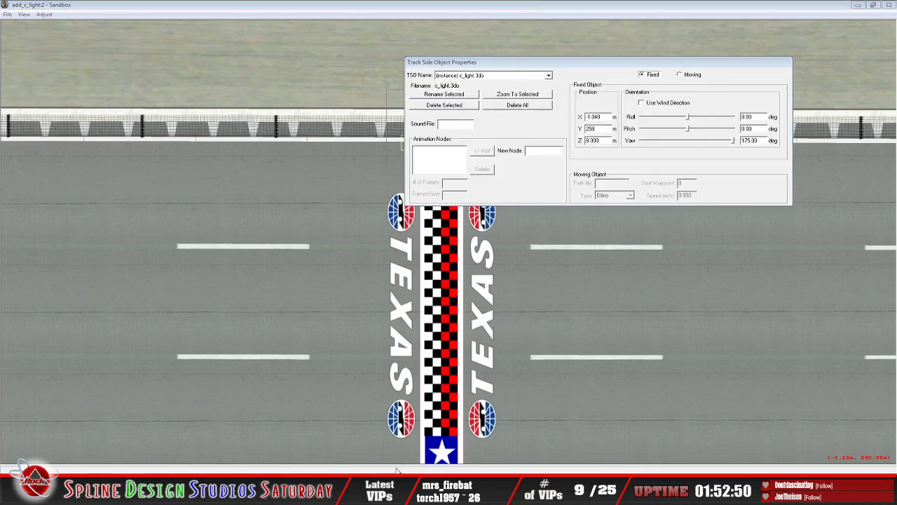
left_click(401, 436)
left_click(710, 72)
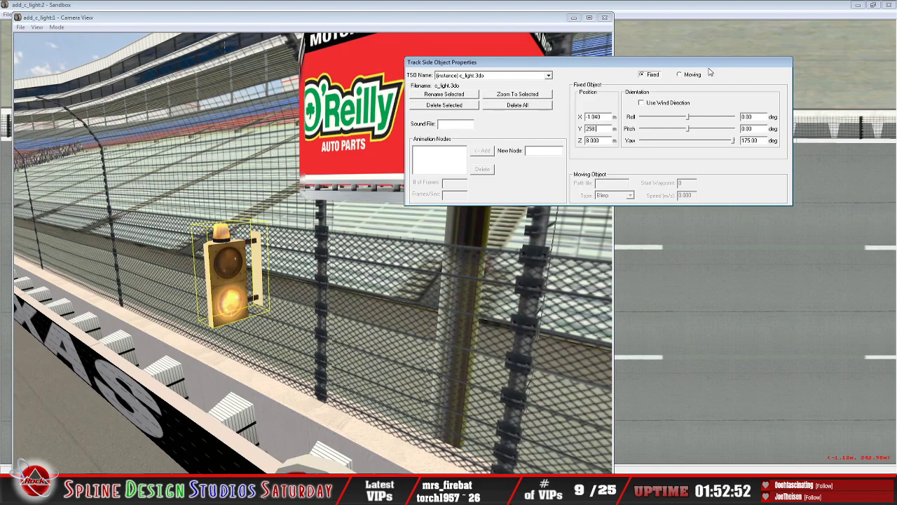
Step: Try a Y position of 259 m for the warning light and move the camera closer to it
key("BackSpace")
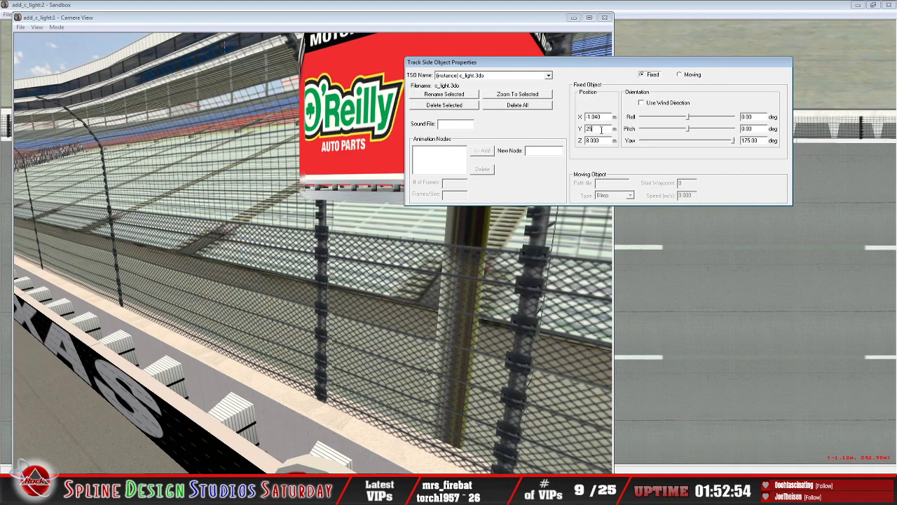
type("9")
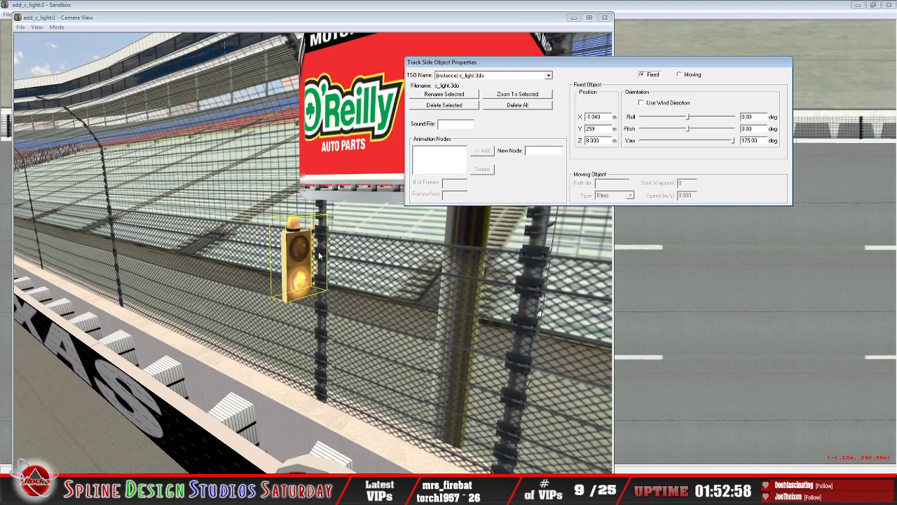
left_click(57, 27)
left_click(76, 48)
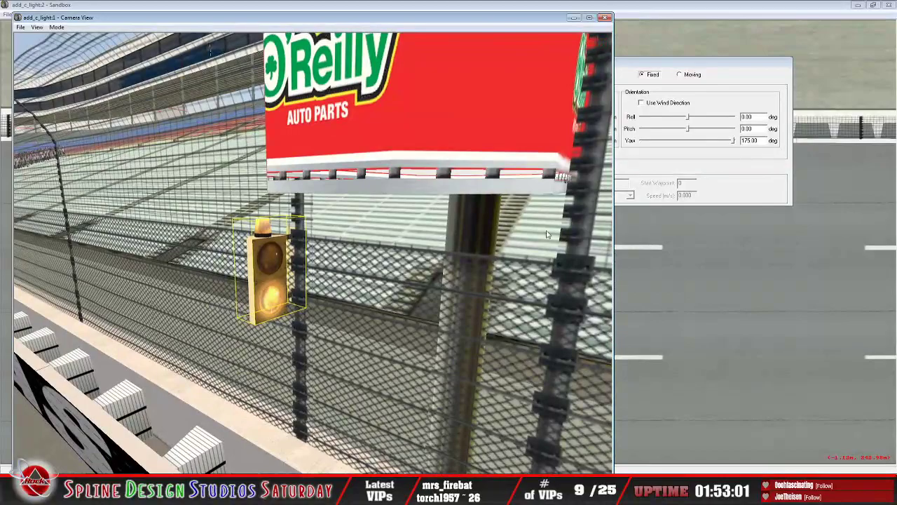
Step: Try Y positions of 258.2, 258.8 and 258.85 m for the warning light against the fence post
left_click(717, 106)
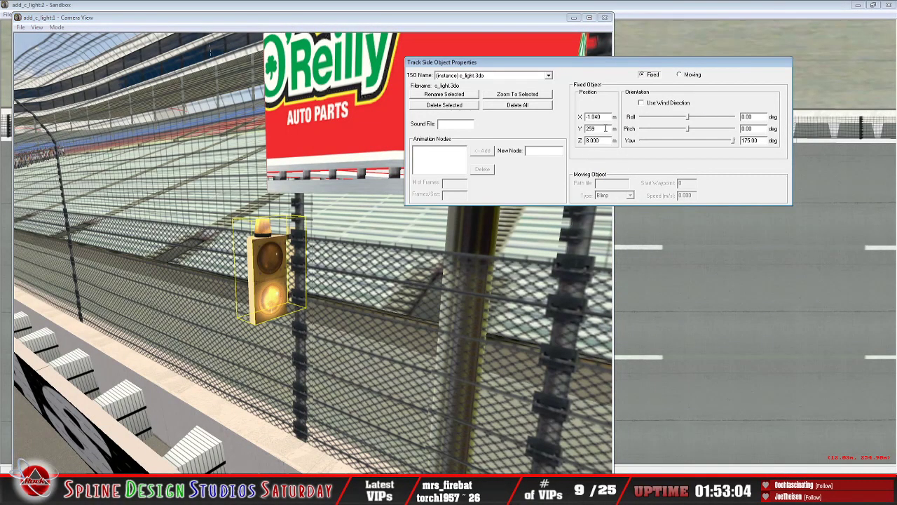
key("BackSpace")
type("8.2")
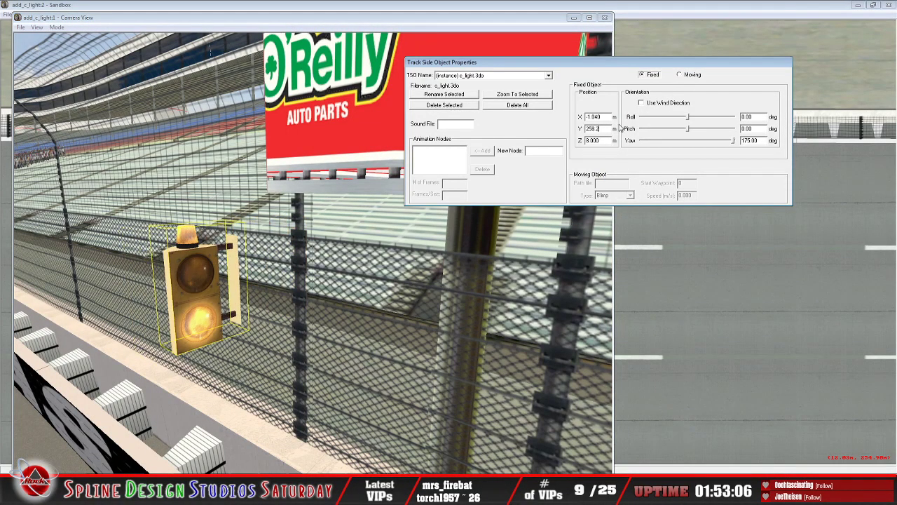
key("BackSpace")
key("BackSpace")
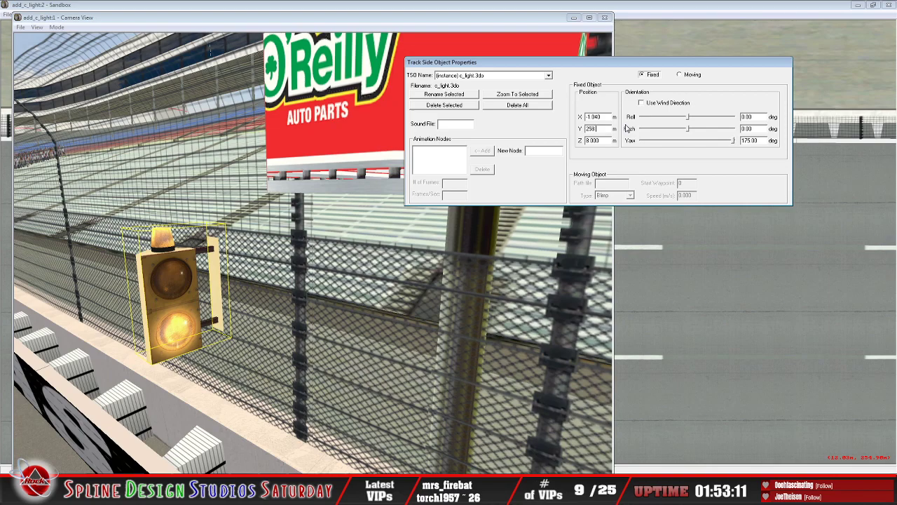
type(".8")
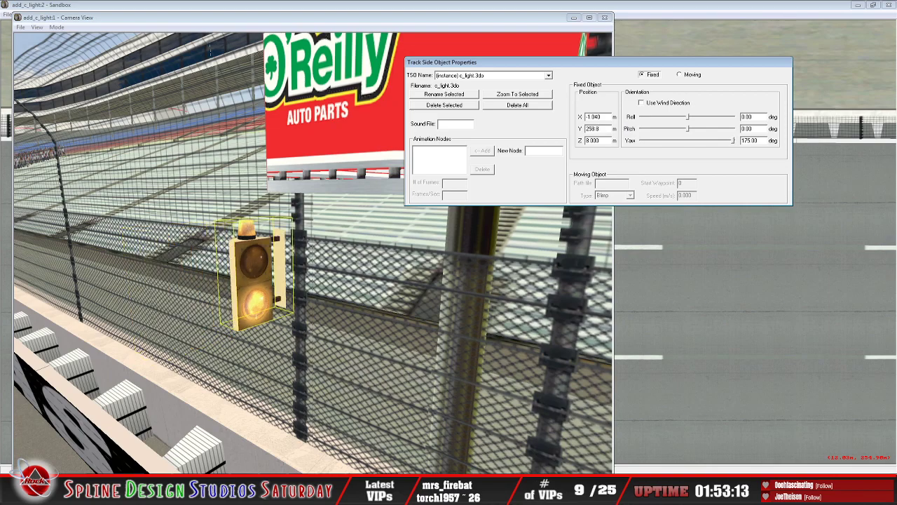
type("5")
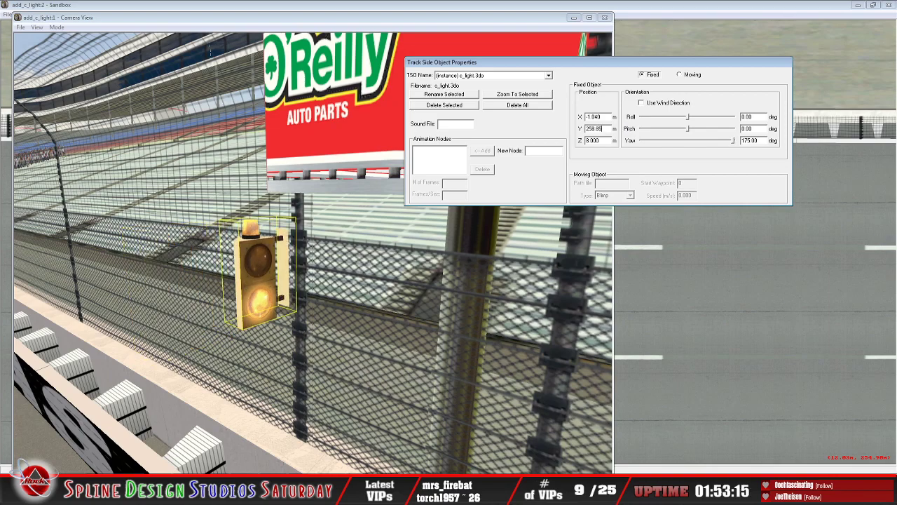
Step: Move the warning light closer to the fence post, trying a Y position of 258.95 m and settling on 258.94 m
key("BackSpace")
key("BackSpace")
key("BackSpace")
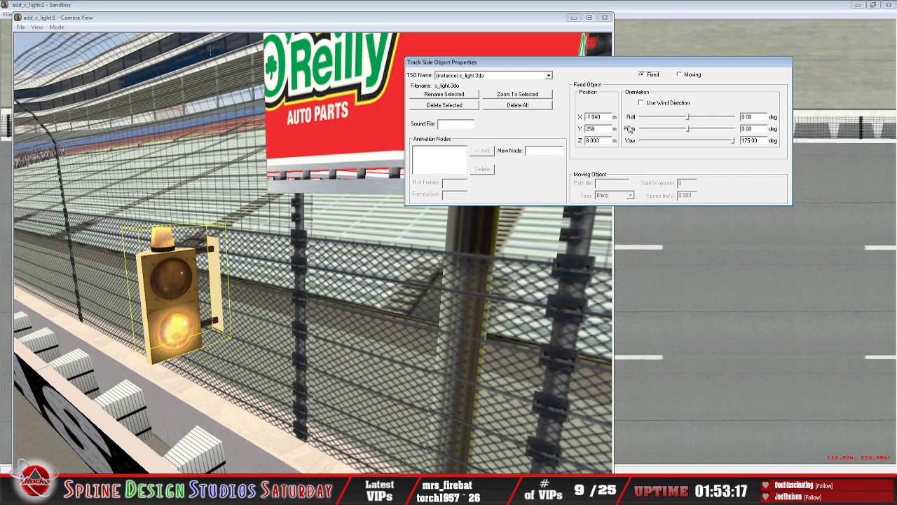
type(".95")
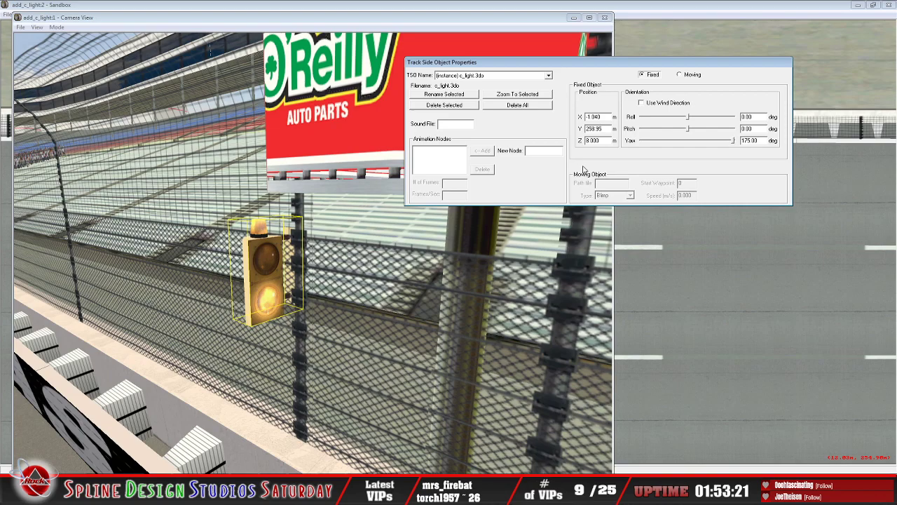
key("BackSpace")
type("258.9")
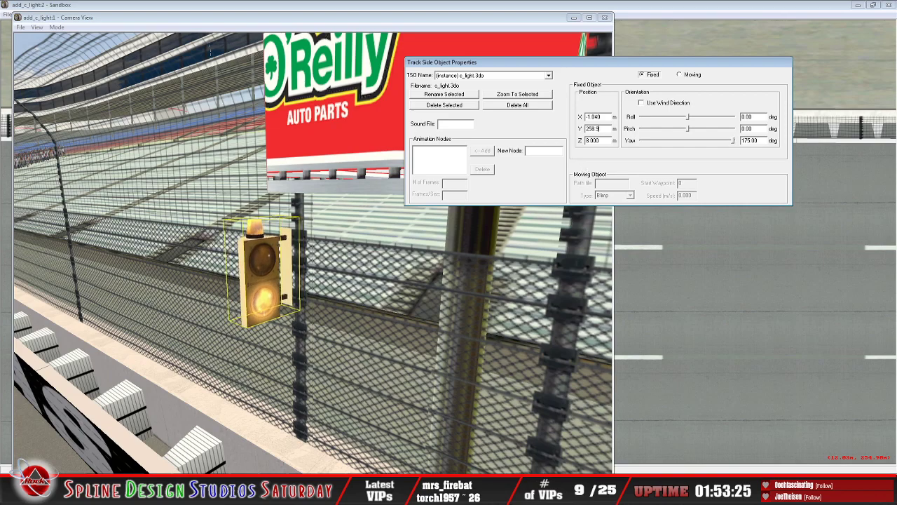
type("4")
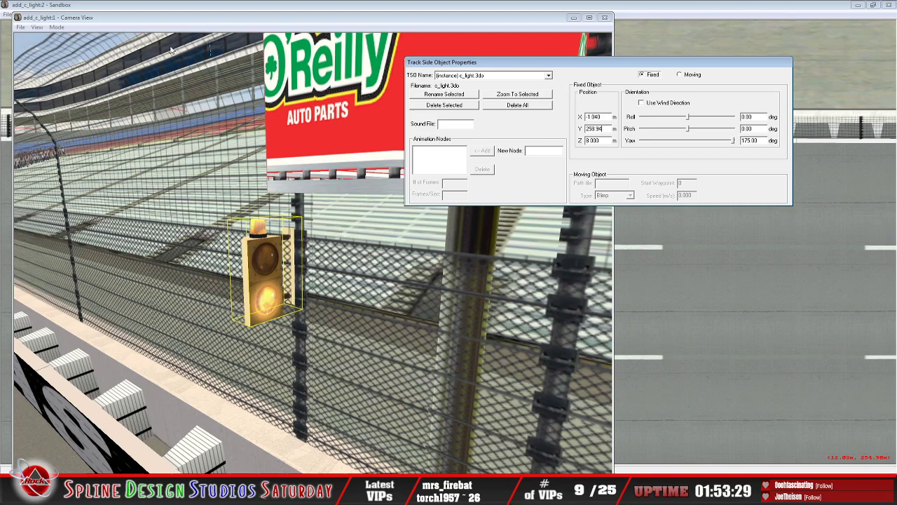
Step: Slew the camera up close to the warning light and examine how its mounting bracket meets the fence post
left_click(54, 30)
left_click(67, 46)
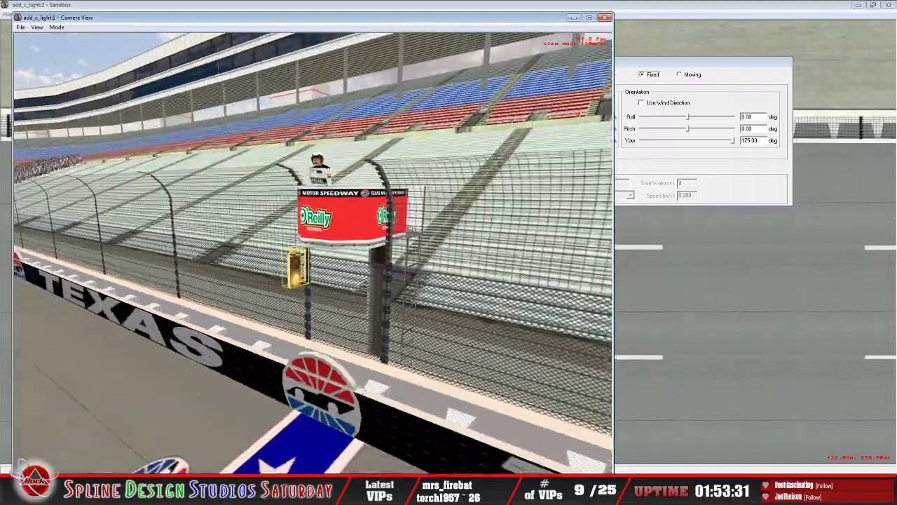
key("Up")
key("Up")
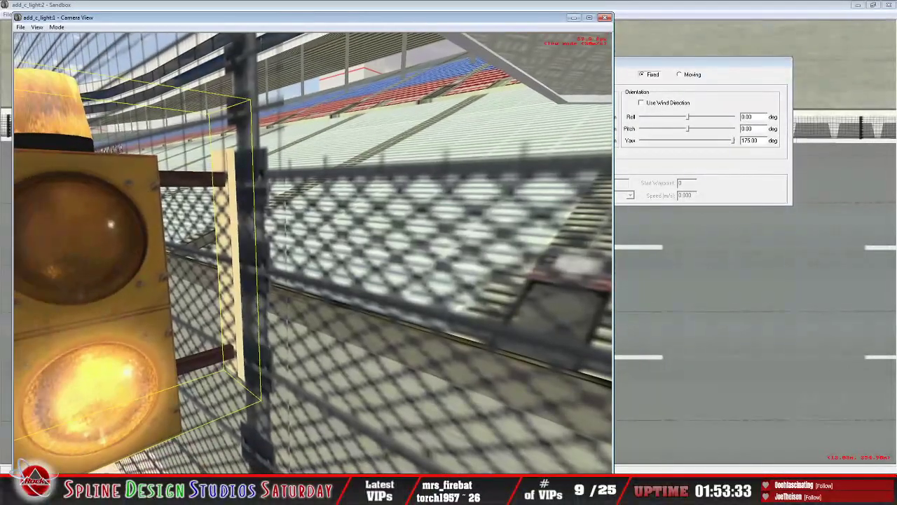
left_click_drag(288, 127, 261, 140)
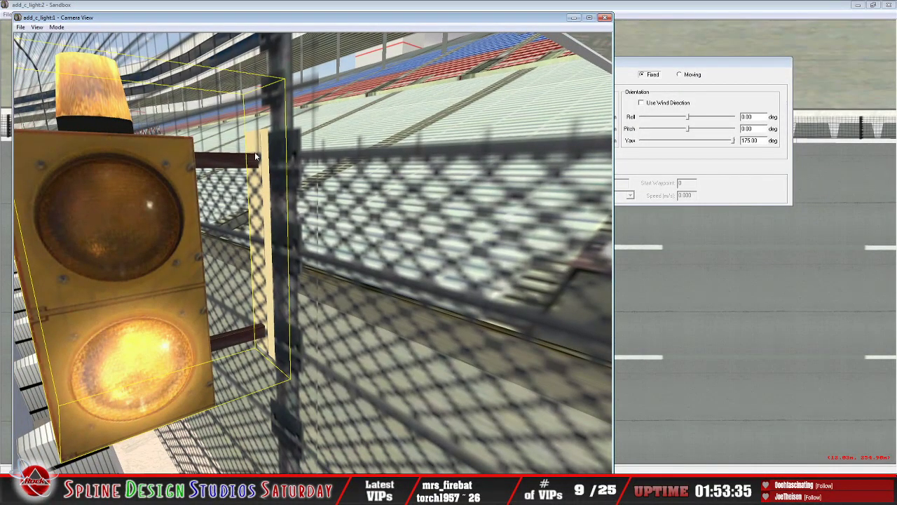
Step: Fine-tune the warning light's Y position to 258.935 m and its yaw to 176 degrees
left_click(710, 161)
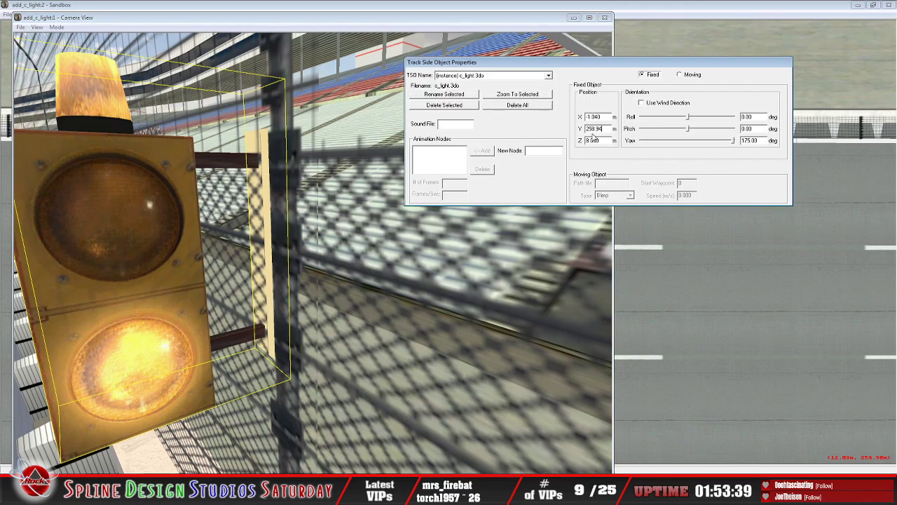
key("BackSpace")
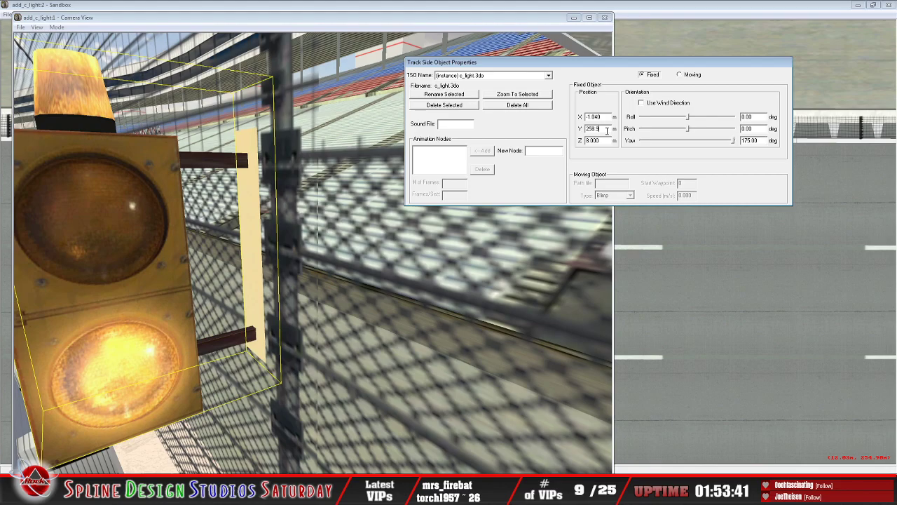
type("35")
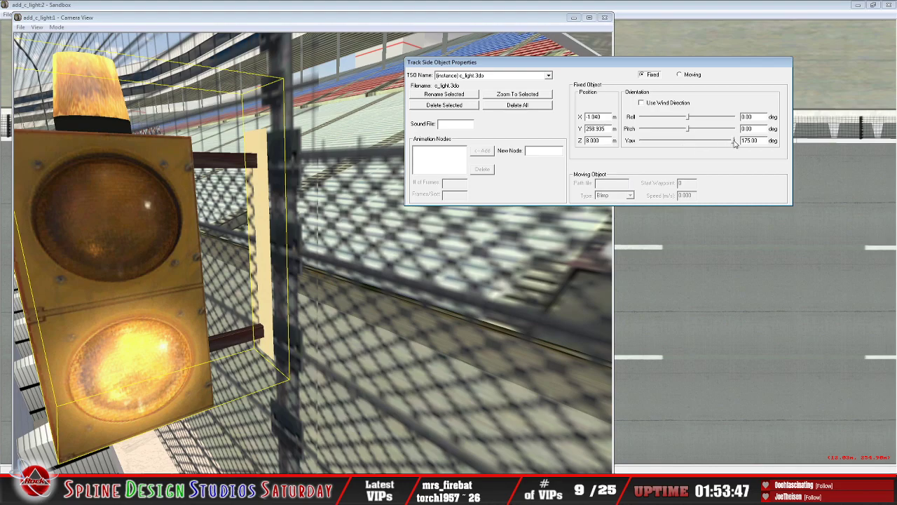
left_click_drag(732, 142, 735, 143)
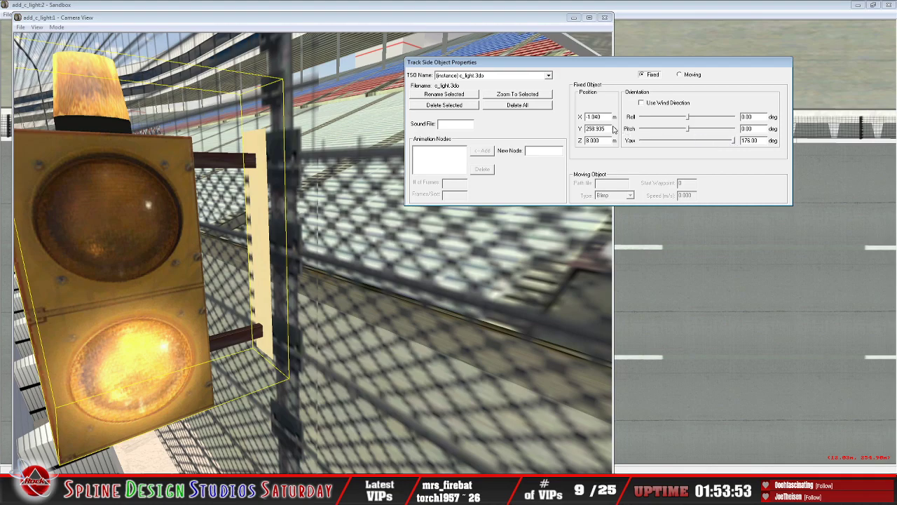
Step: Set the warning light's Y position to 258.94 m and its yaw to 180 degrees
key("BackSpace")
key("BackSpace")
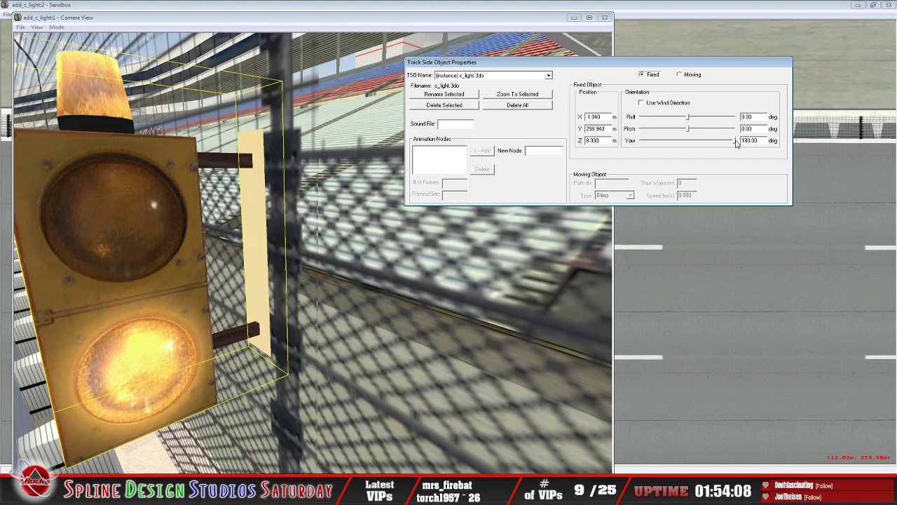
left_click_drag(735, 143, 736, 144)
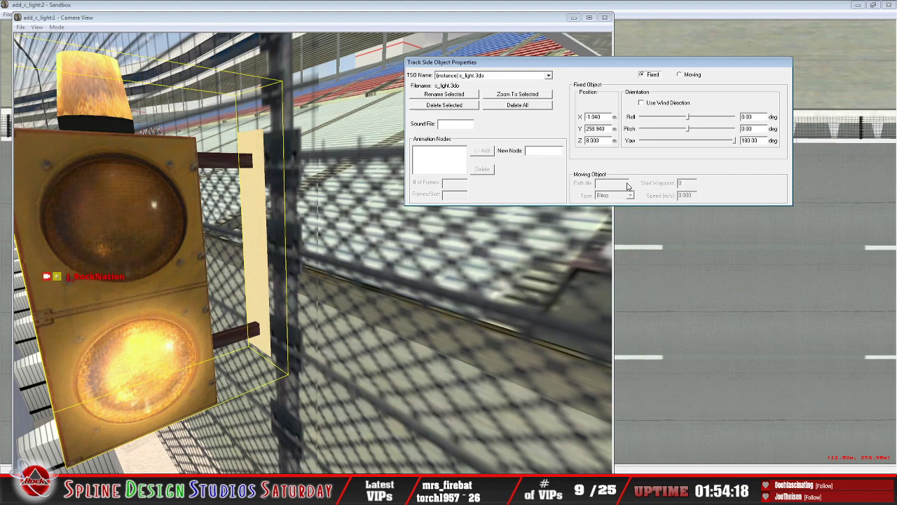
Step: Try Y positions of 258.945, 258.9433 and 258.944 m for the warning light's bracket against the fence post
left_click(611, 129)
key("BackSpace")
type("5")
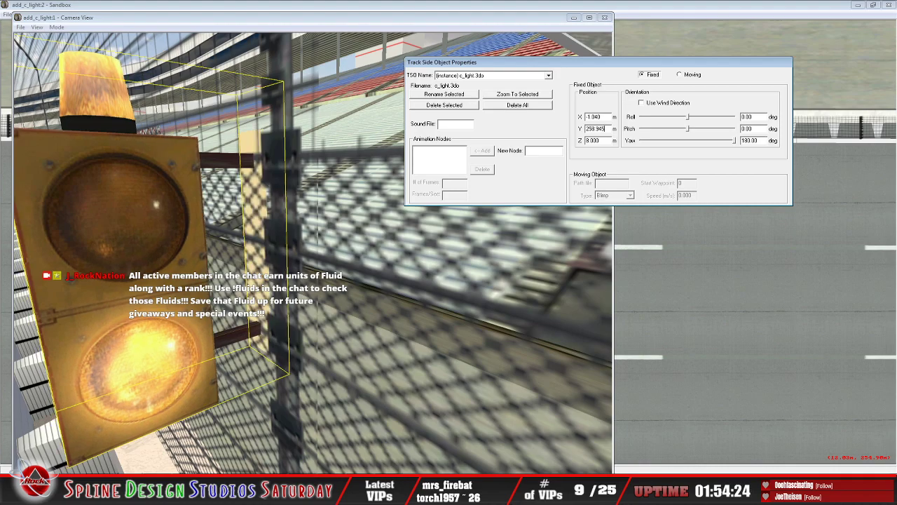
key("BackSpace")
type("4")
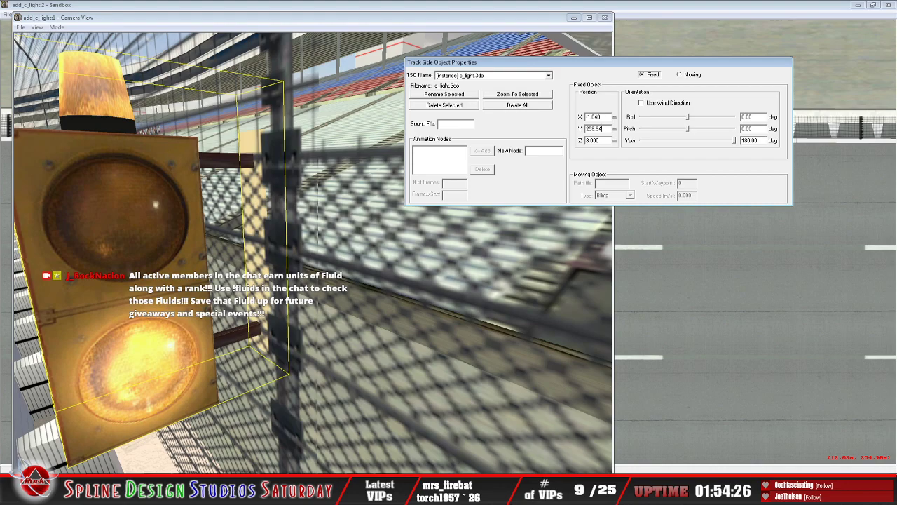
type("33")
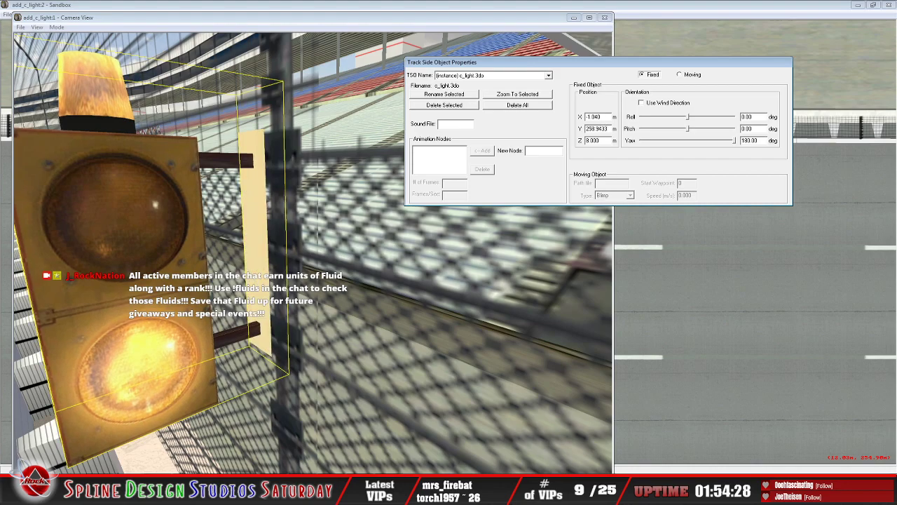
key("BackSpace")
key("BackSpace")
type("44")
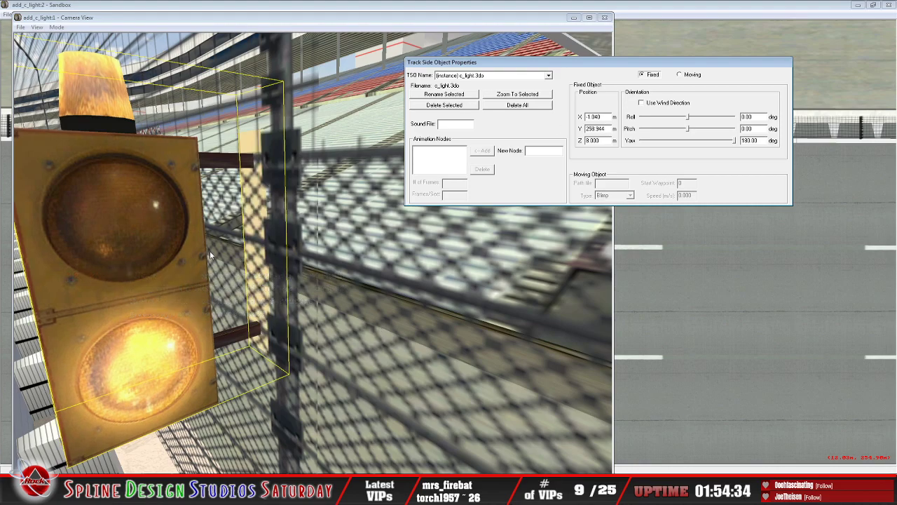
Step: Try X positions of -1.05, -1 and -0.95 m to shift the warning light along the fence post
left_click(606, 118)
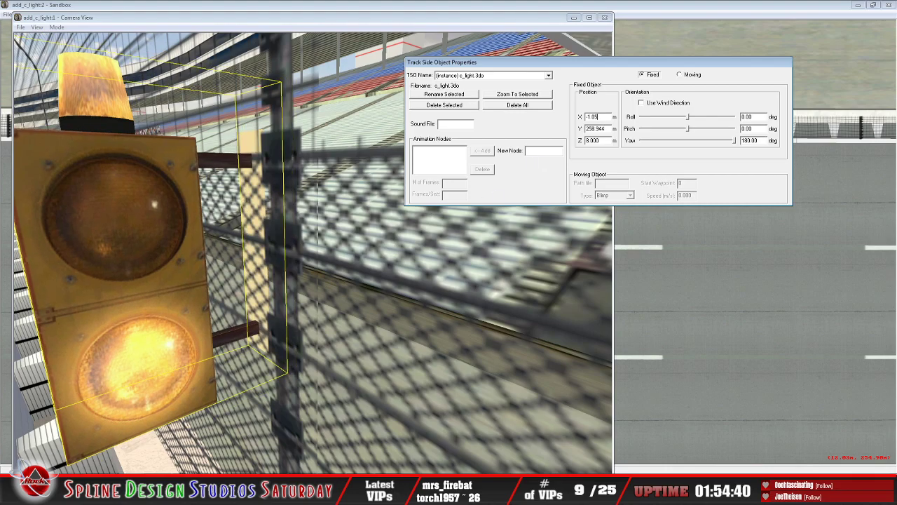
key("BackSpace")
key("BackSpace")
key("BackSpace")
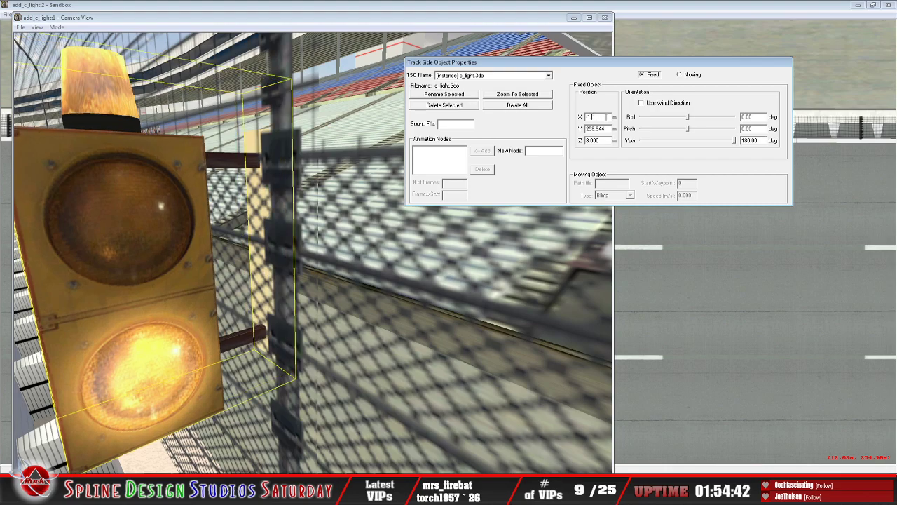
key("BackSpace")
key("BackSpace")
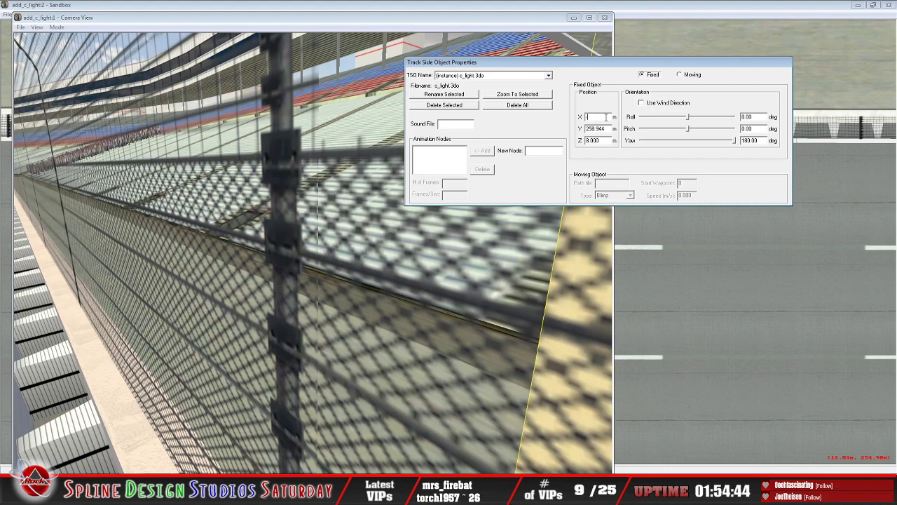
type("-0.95")
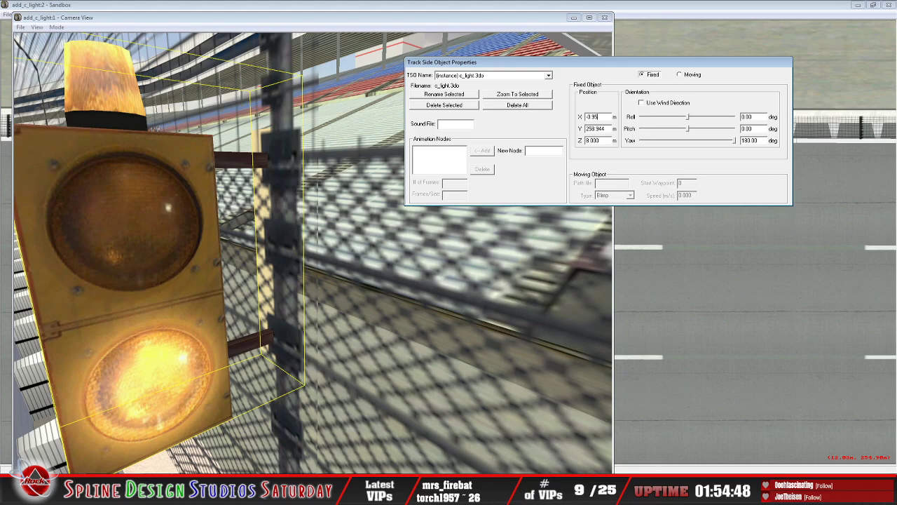
Step: Refine the warning light's X position through -0.91, -0.9 and -0.8 m, settling on -0.87 m
key("BackSpace")
type("1")
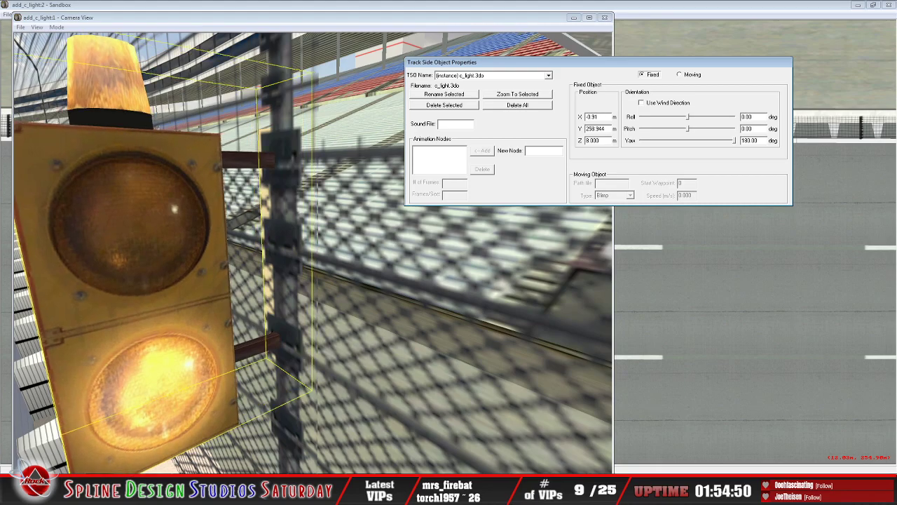
key("BackSpace")
key("BackSpace")
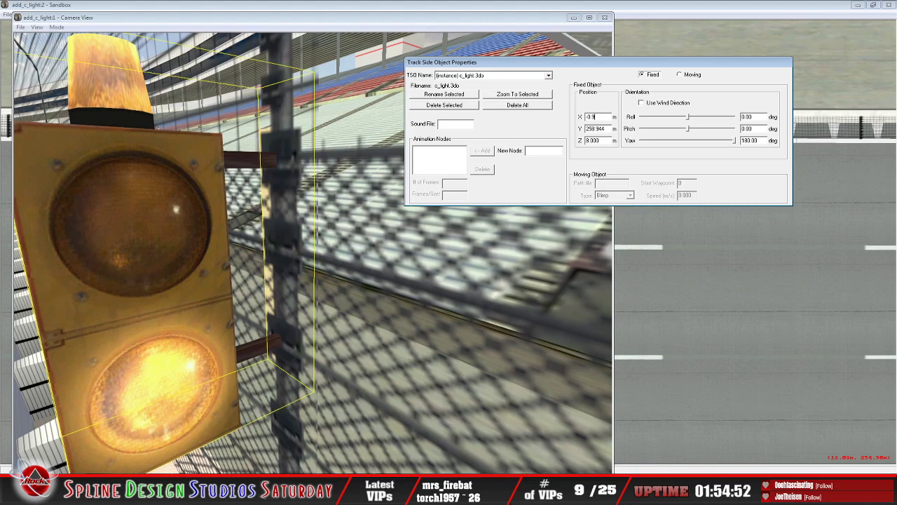
type("8")
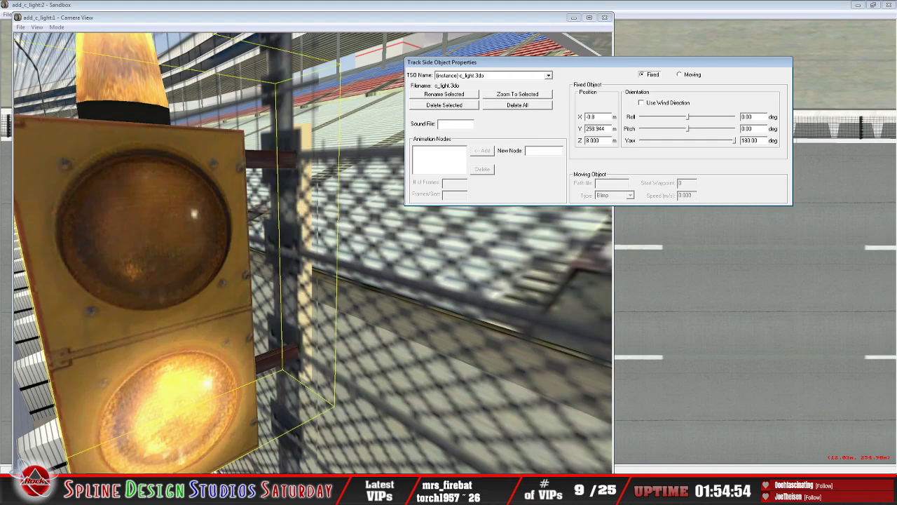
type("7")
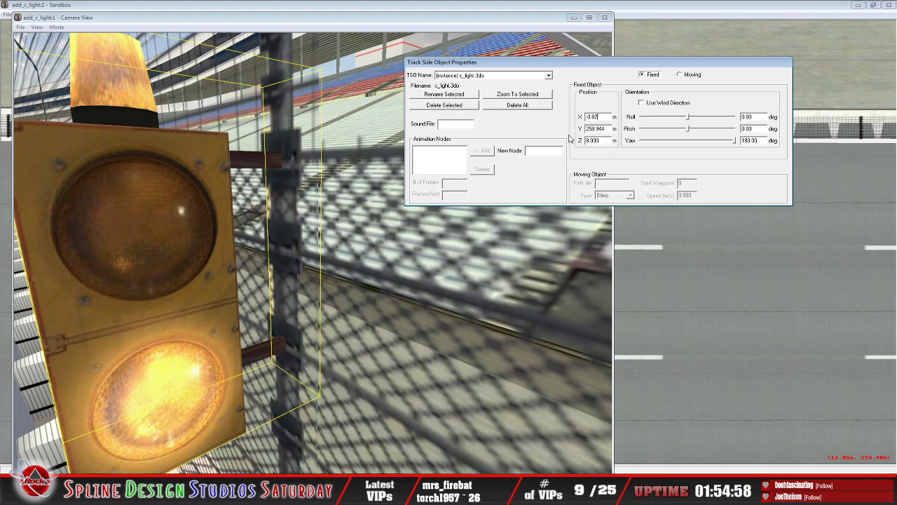
Step: Make small Y position changes from 258.94 m for the warning light's bracket and settle on 258.945 m
key("BackSpace")
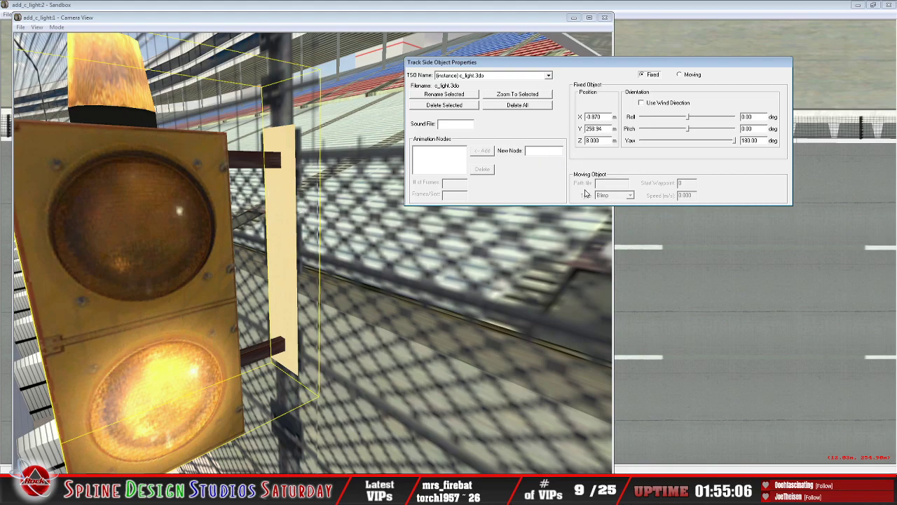
type("2")
key("BackSpace")
type("3")
key("BackSpace")
key("BackSpace")
type("3")
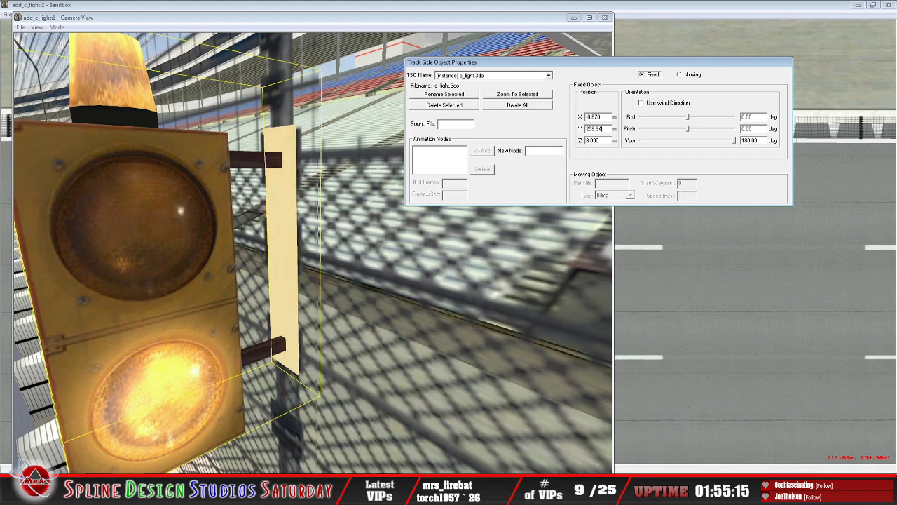
key("BackSpace")
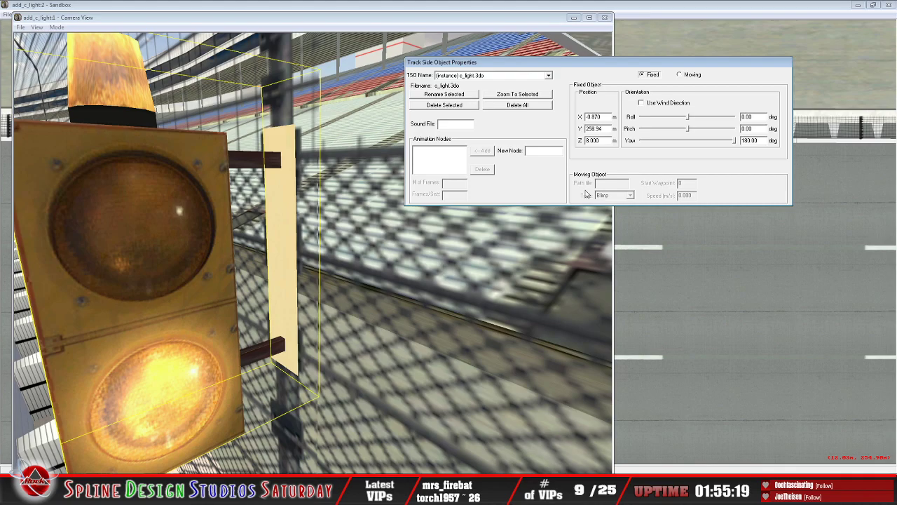
type("5")
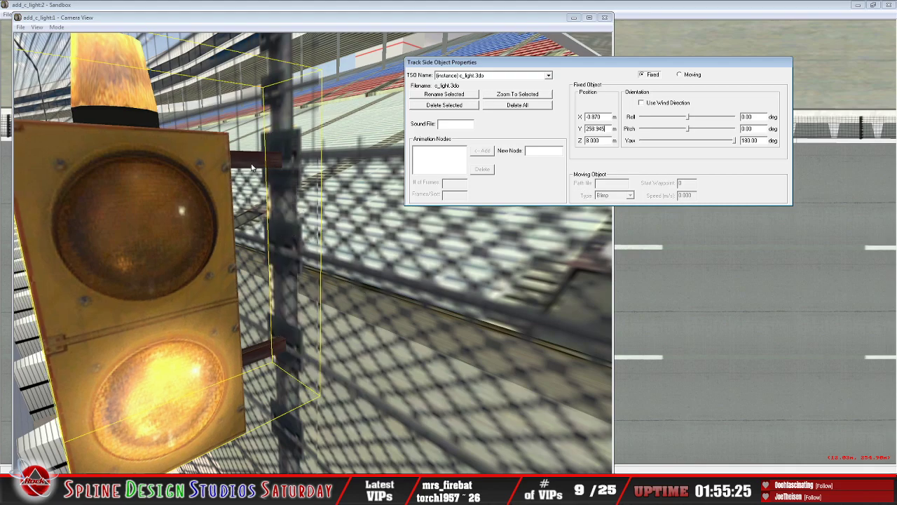
Step: Slew the camera around the fence and back up the track to examine the warning light's mounting beside the flag stand
left_click(62, 28)
left_click(89, 49)
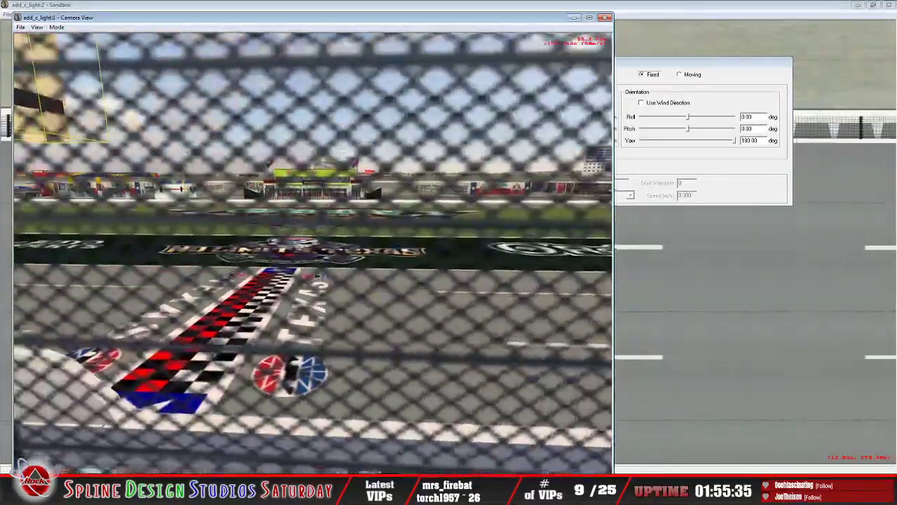
key("Escape")
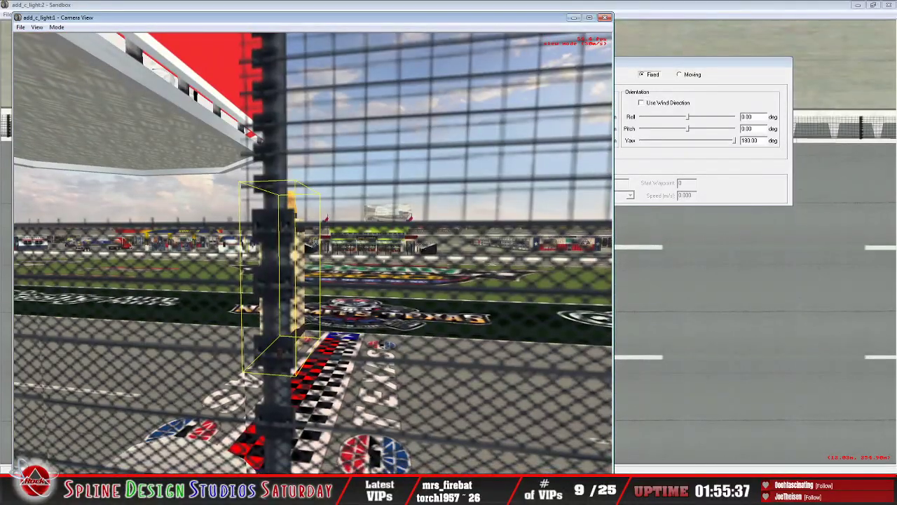
key("Down")
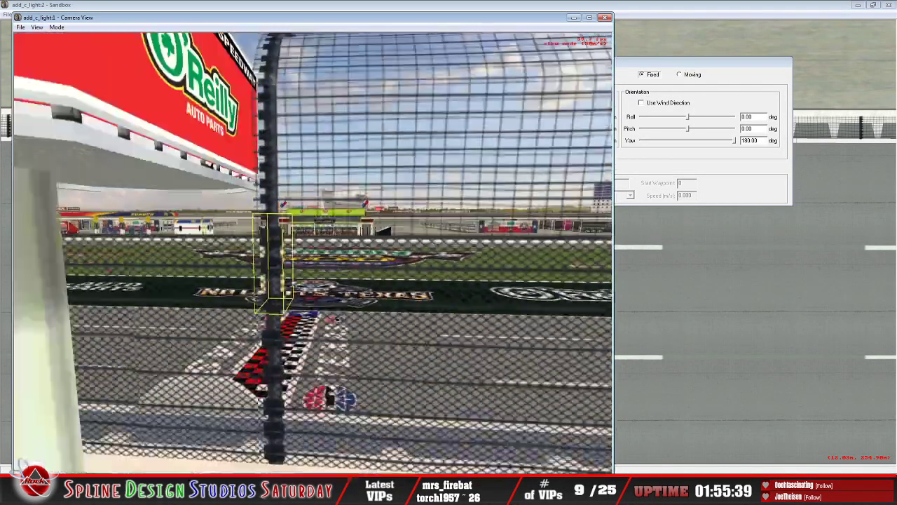
key("Down")
key("Up")
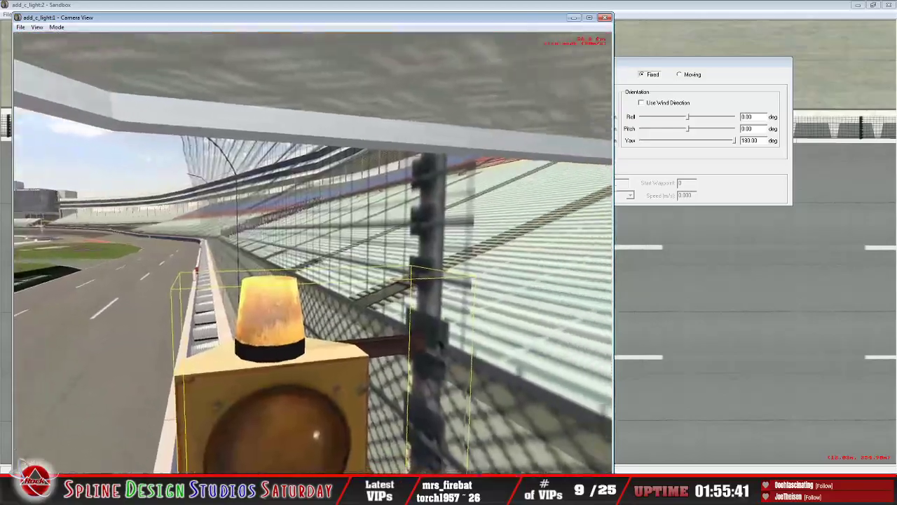
key("Down")
key("Up")
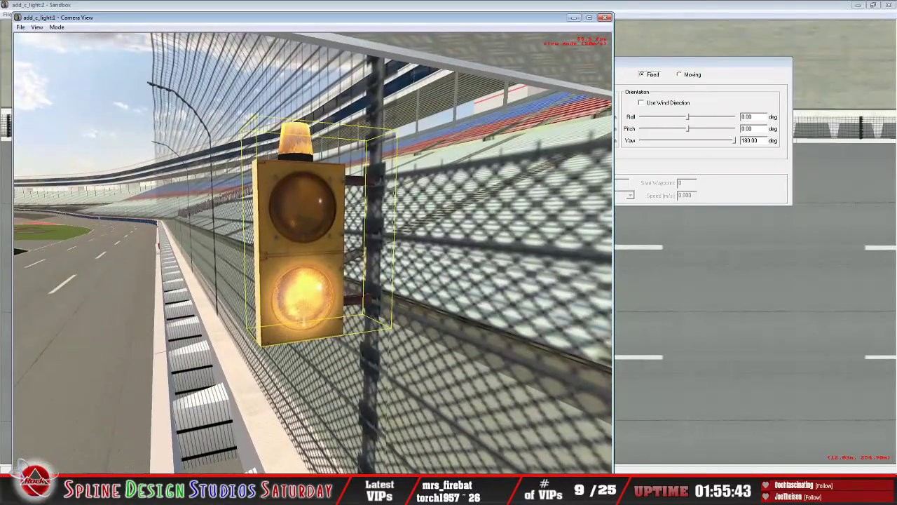
key("Down")
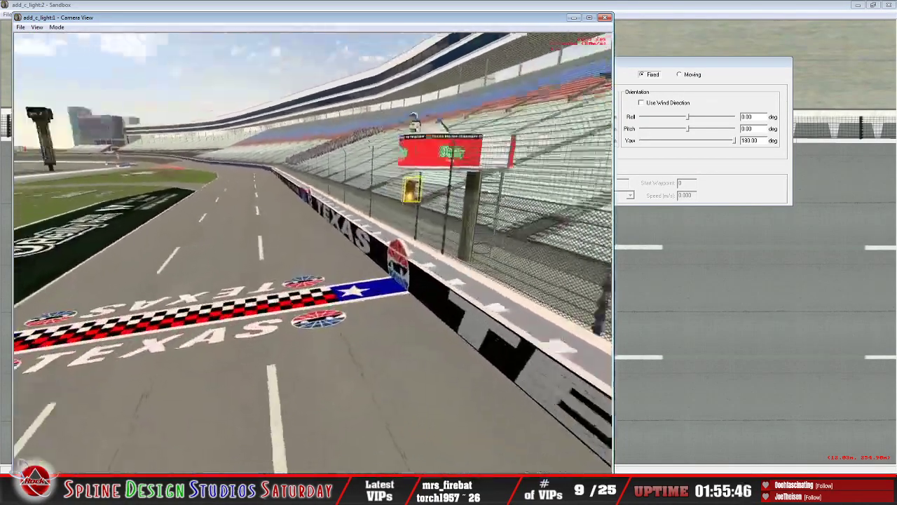
key("Down")
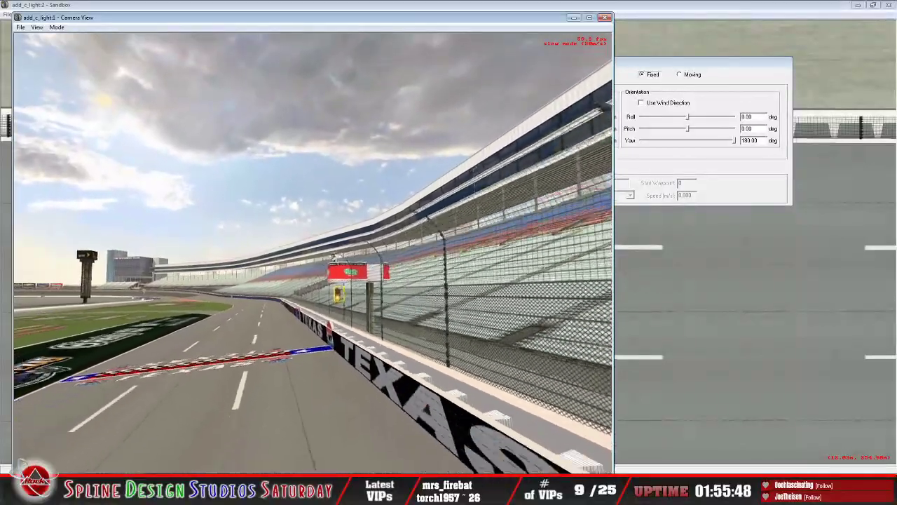
key("Up")
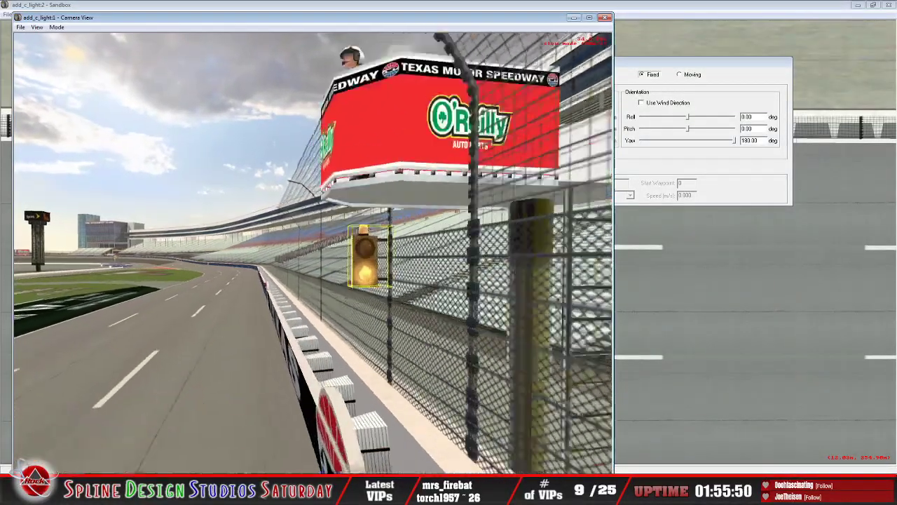
key("Up")
Step: Lower the warning light on the fence post by setting its Z position to 7.5 m
left_click(664, 195)
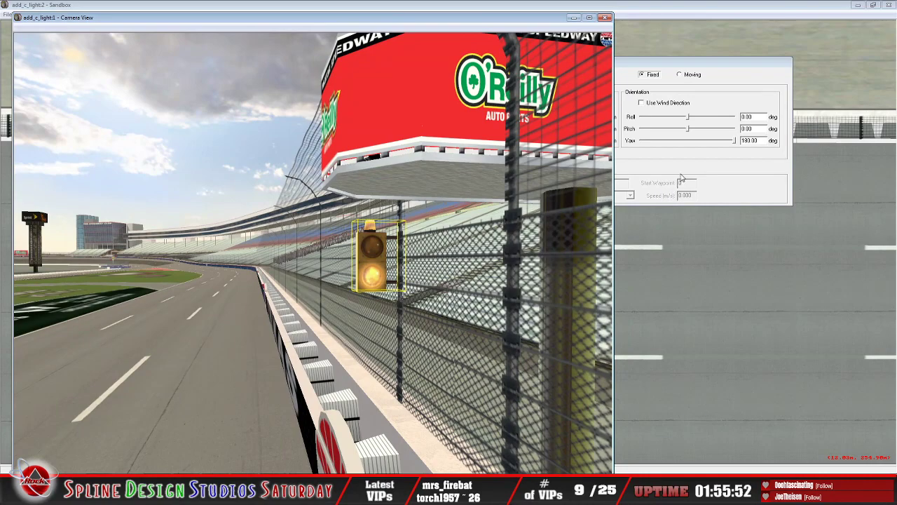
left_click(607, 142)
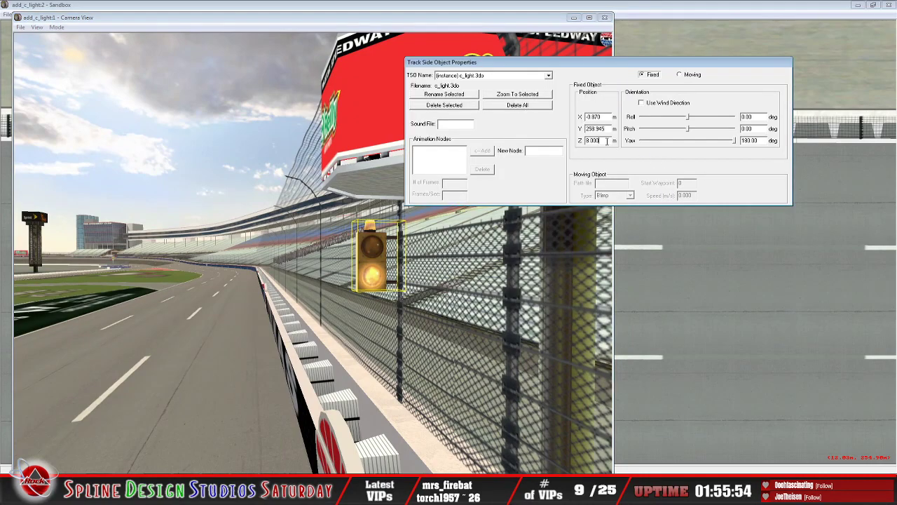
key("BackSpace")
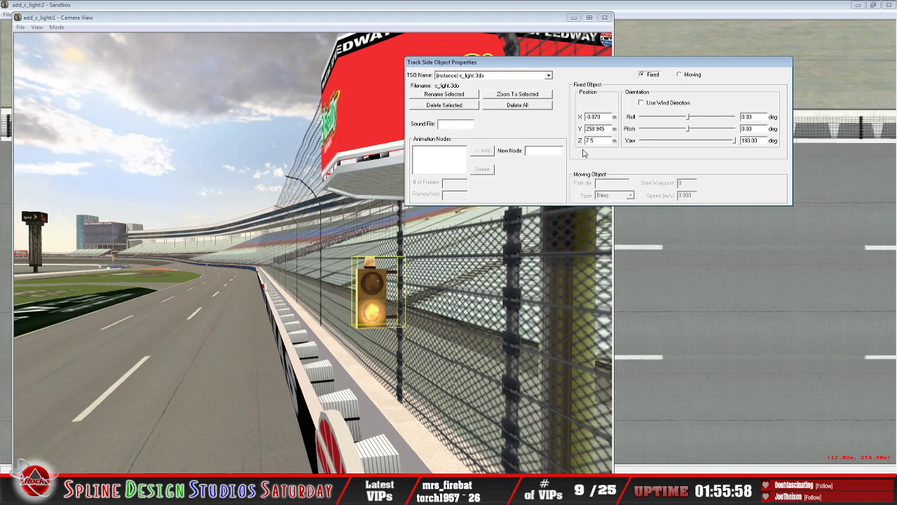
Step: Slew the camera repeatedly down and back up the front stretch to judge the warning light's height from the track
left_click(61, 28)
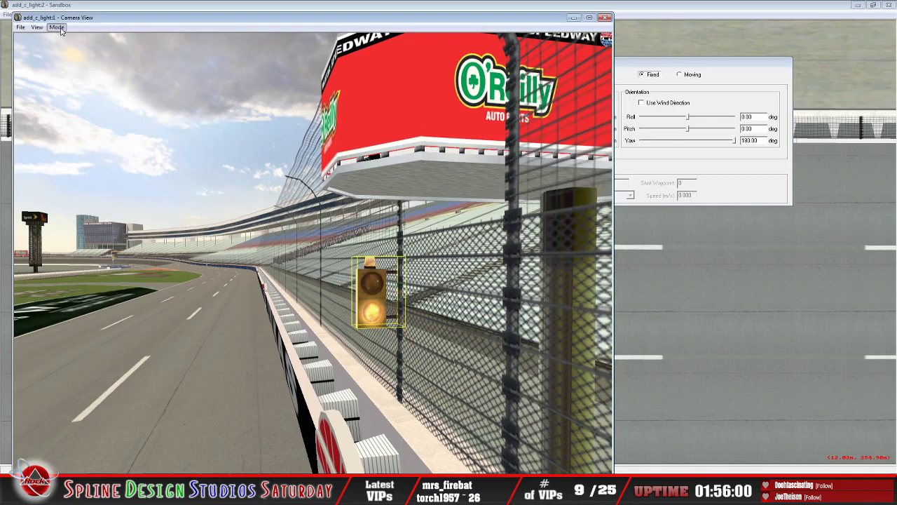
left_click(72, 49)
key("Up")
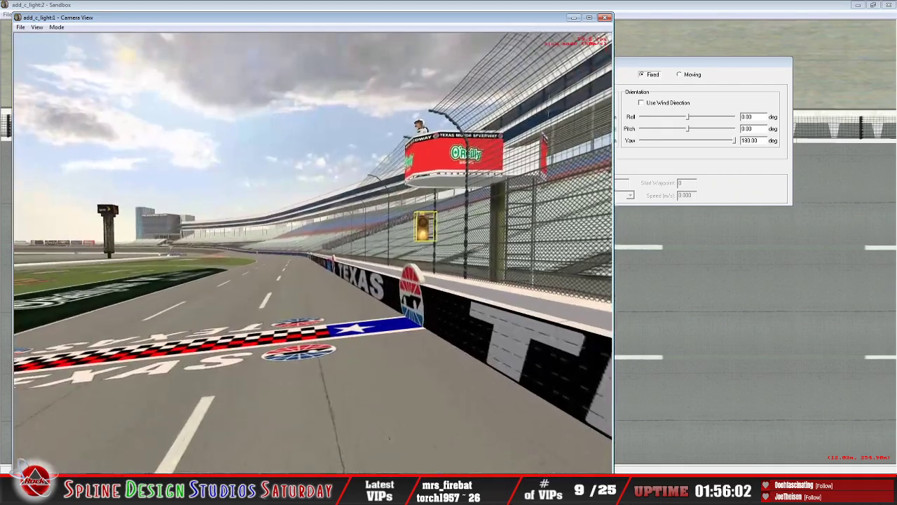
key("Down")
key("Up")
key("Down")
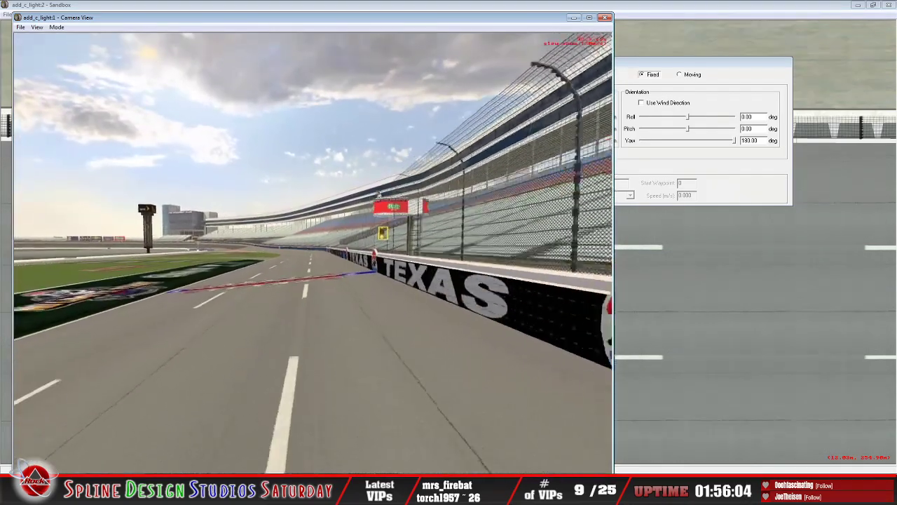
key("Up")
key("Down")
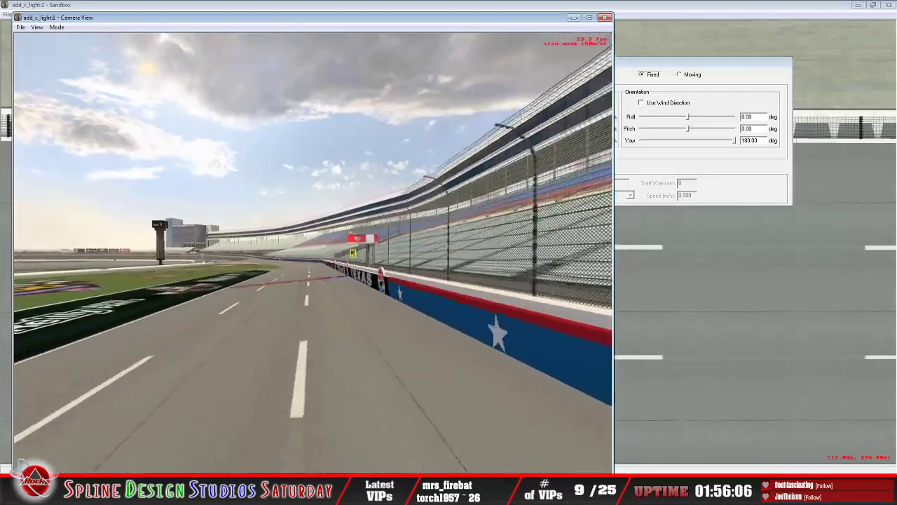
key("Up")
key("Up")
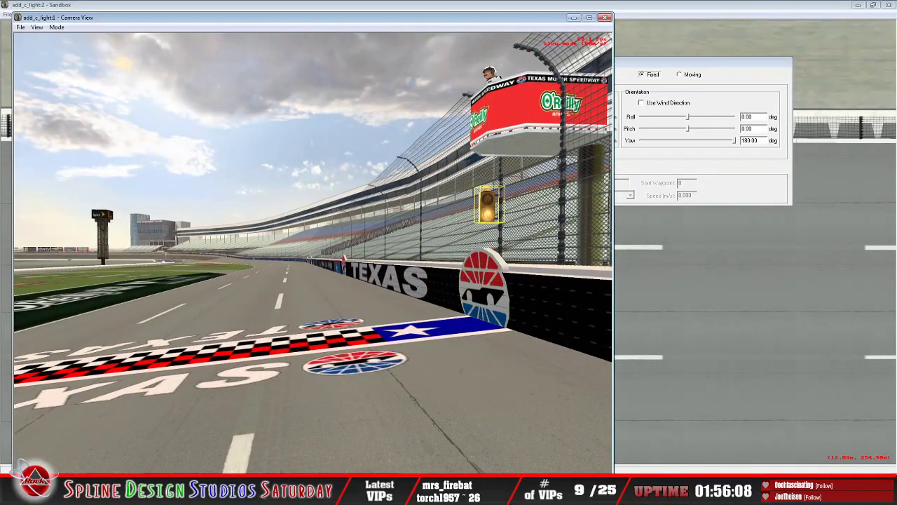
key("Down")
key("Up")
key("Down")
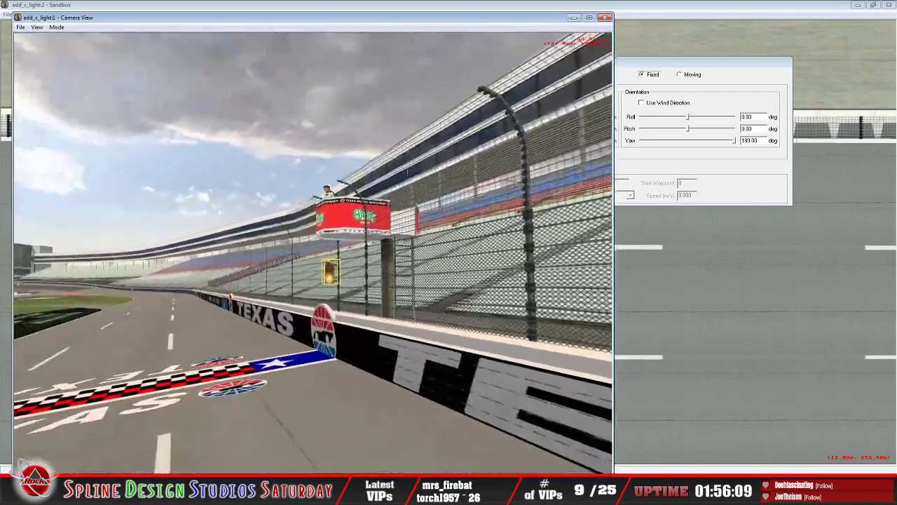
key("Up")
key("Down")
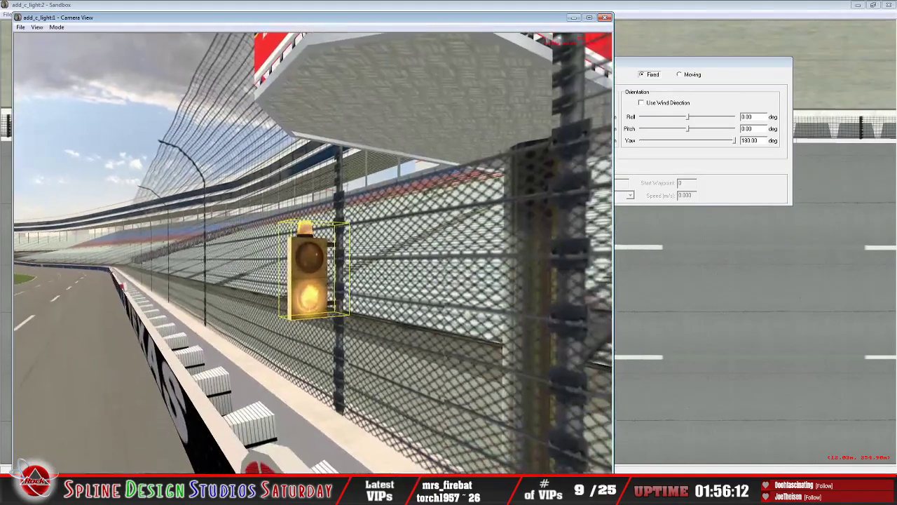
Step: Examine the warning light's brackets against the fence post up close, and its overall placement beside the flag stand
left_click_drag(365, 277, 365, 236)
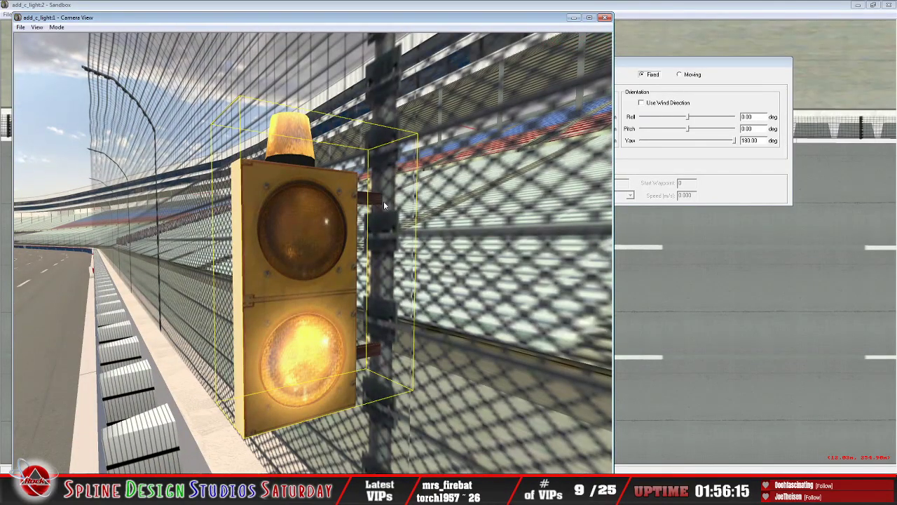
double_click(383, 203)
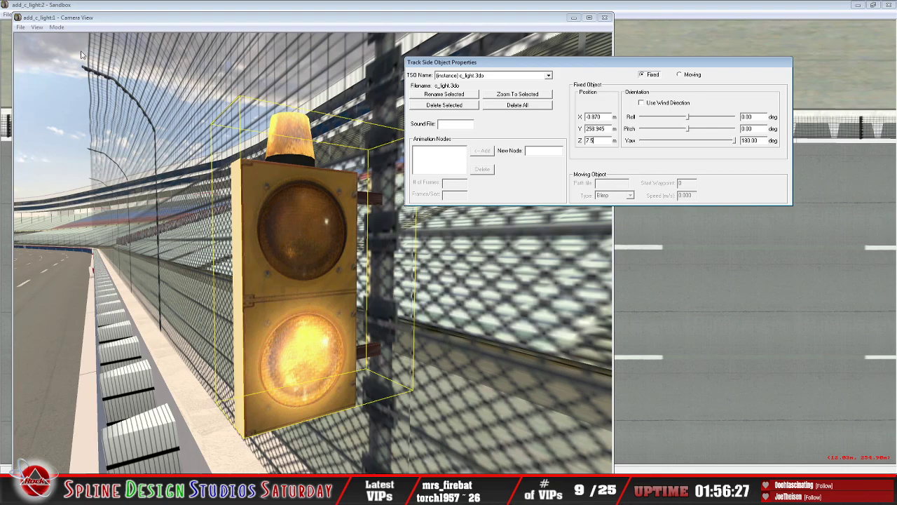
left_click(56, 28)
left_click(76, 48)
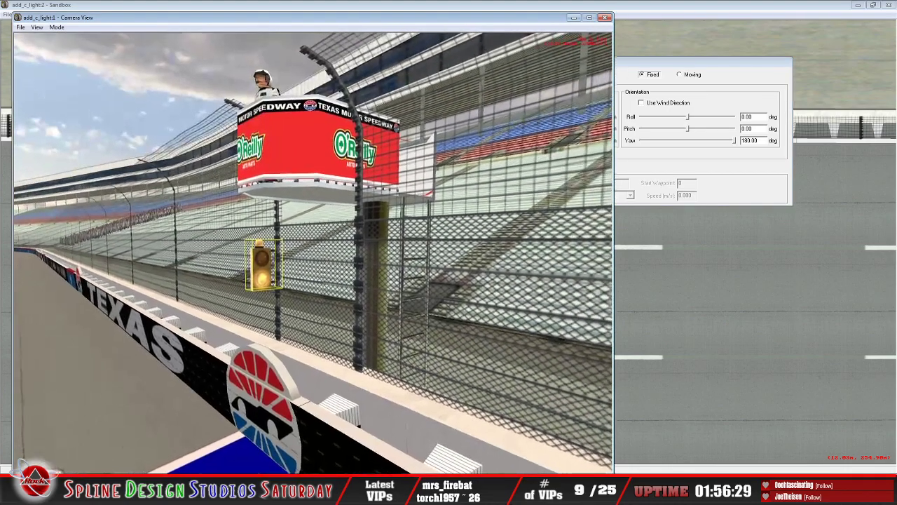
key("Up")
key("Down")
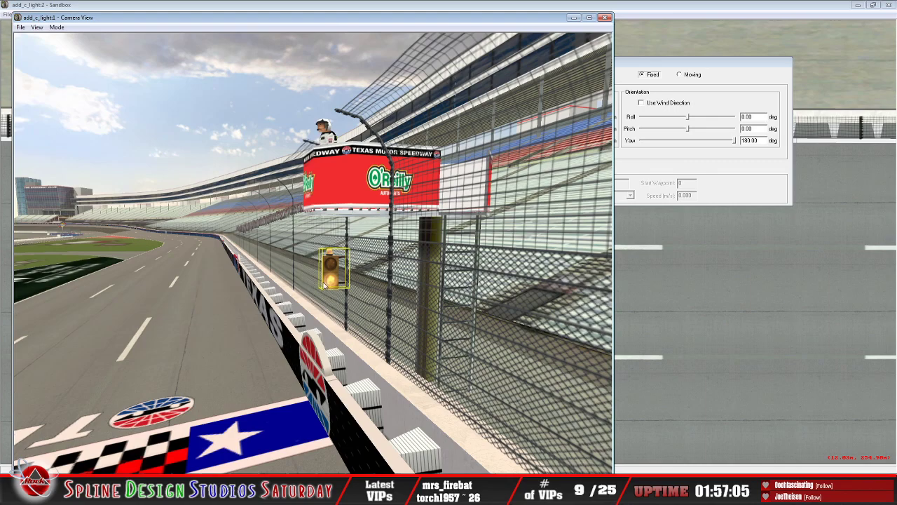
Step: Change the overhead track window from object placement to the Geometry Editing View
left_click(655, 8)
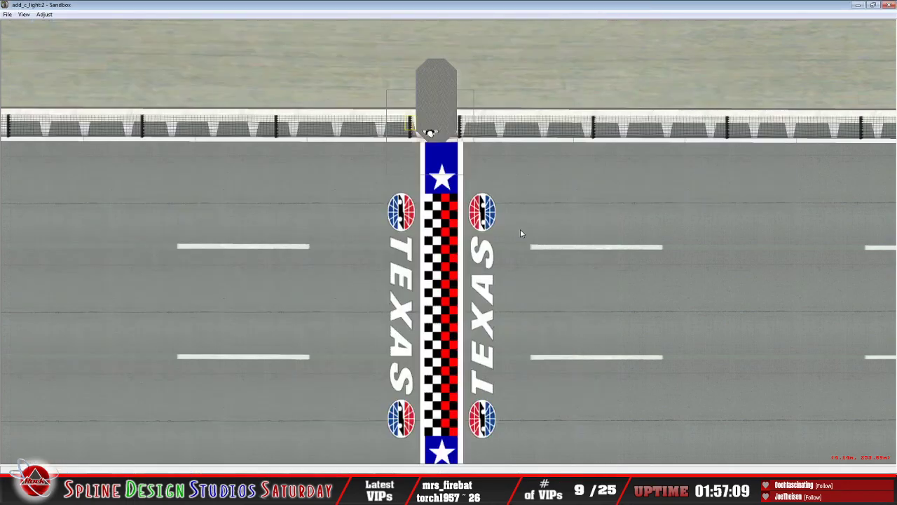
scroll(520, 231, "down", 10)
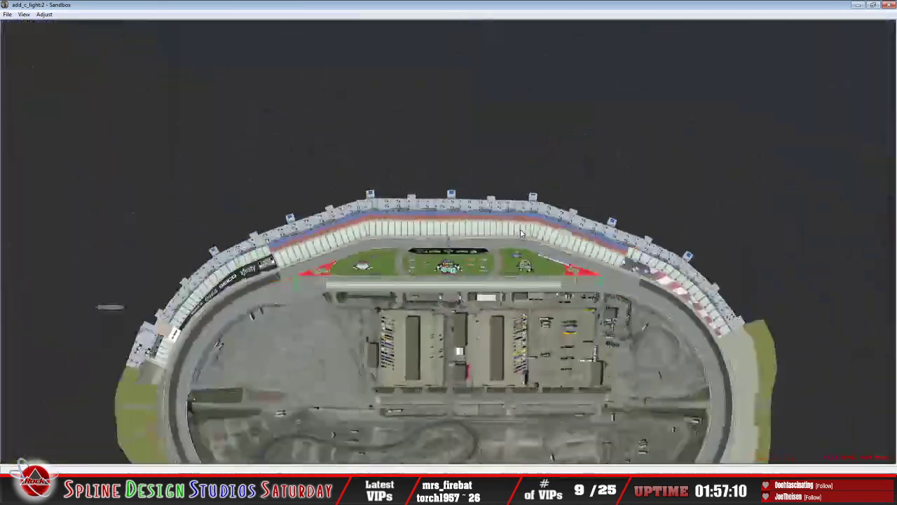
left_click(24, 14)
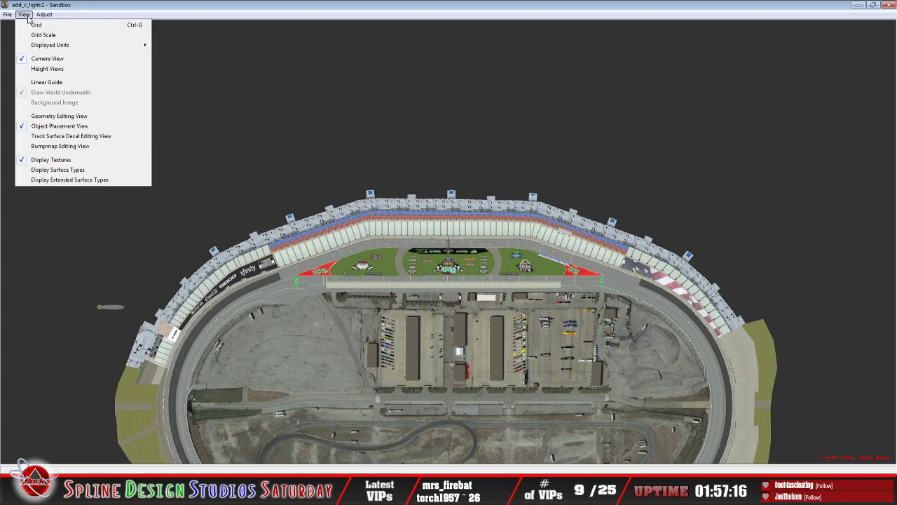
left_click(71, 117)
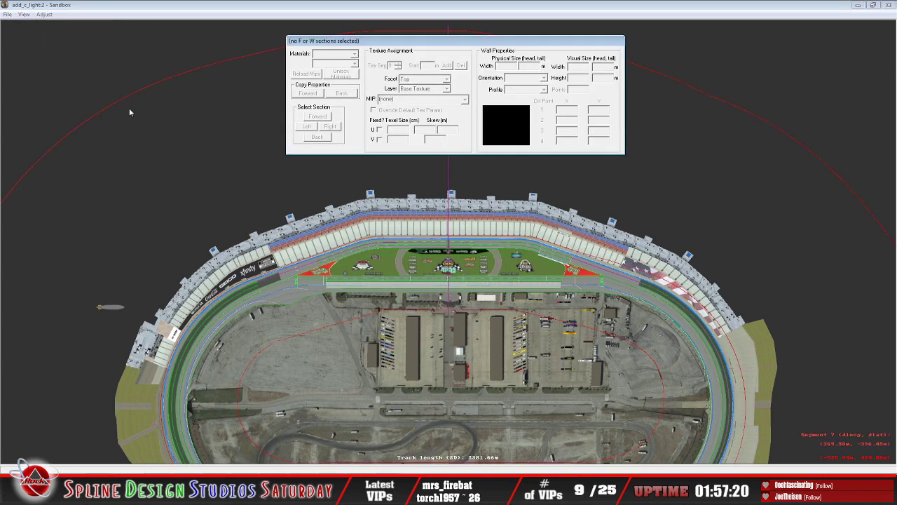
Step: Save the track as add_c_light in the Texas_2020_TE folder, overwriting the existing file
left_click(8, 15)
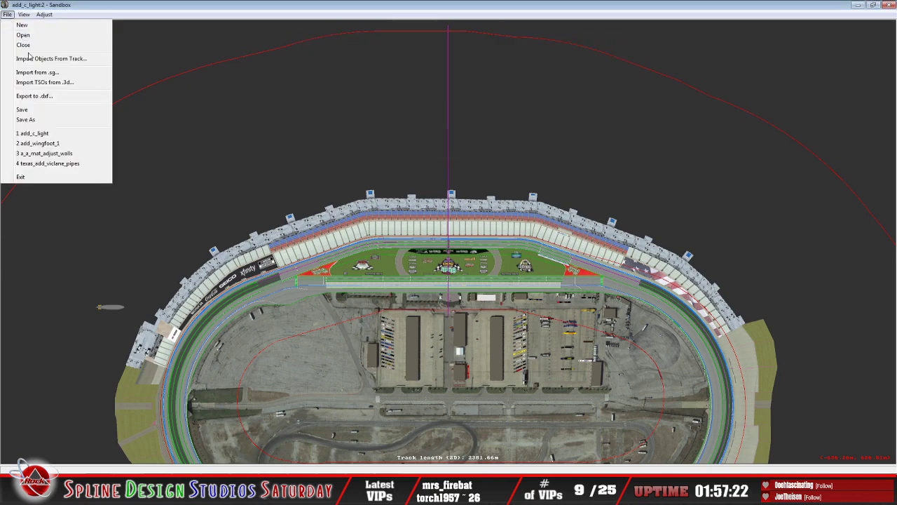
left_click(40, 123)
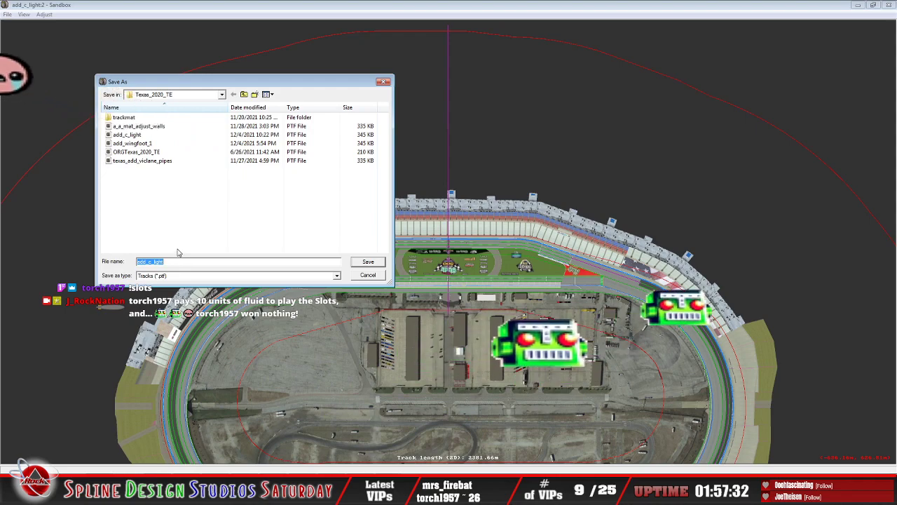
left_click(132, 136)
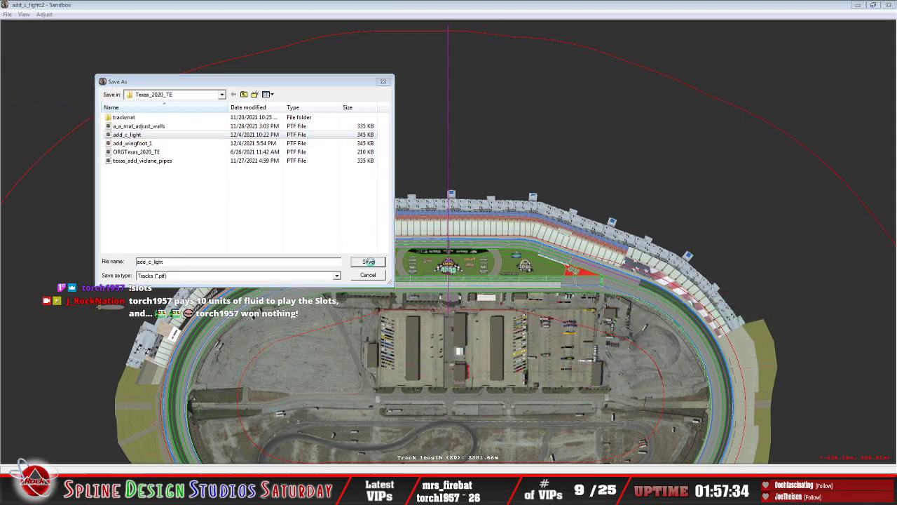
left_click(368, 262)
left_click(476, 243)
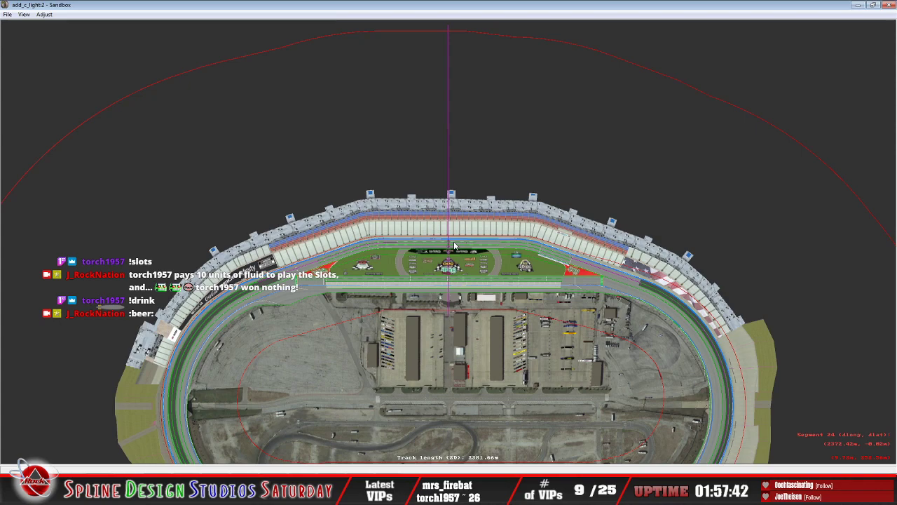
Step: Switch to Discord to check the Rock Nation server's live-stream channel, and return to Sandbox
left_click(301, 491)
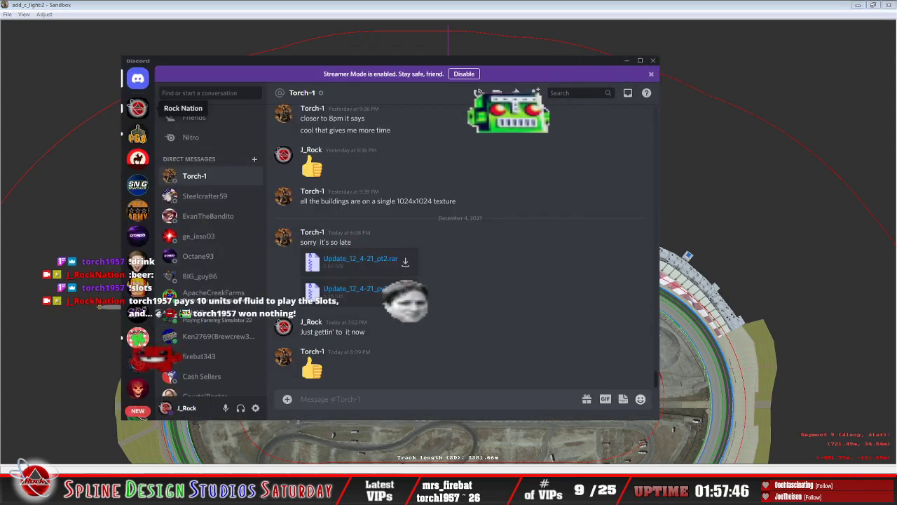
left_click(138, 109)
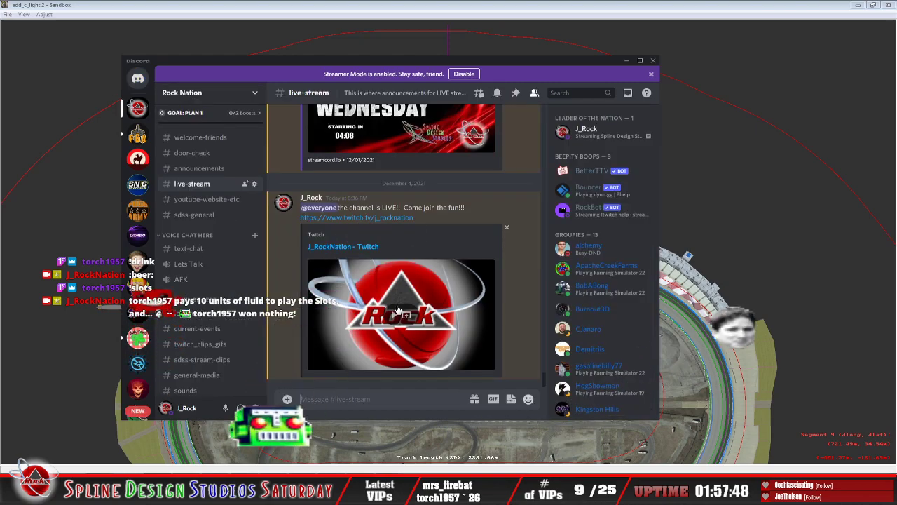
left_click(626, 64)
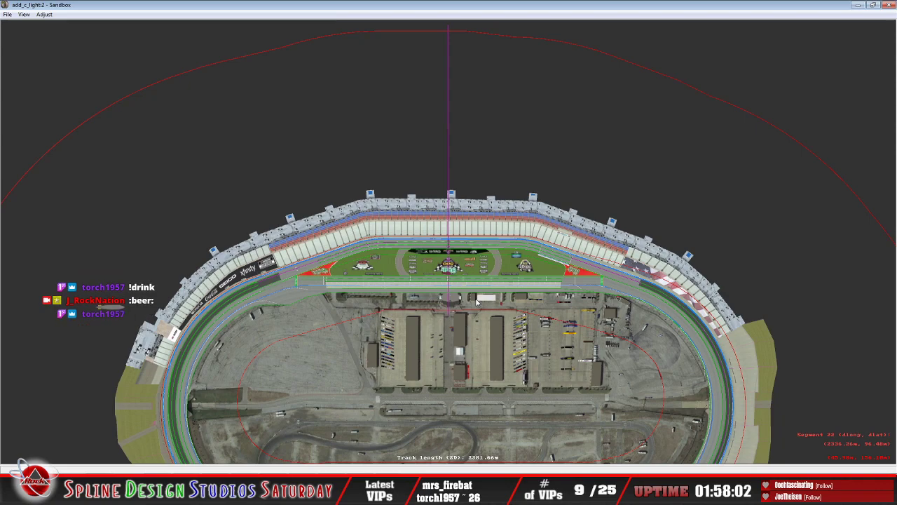
scroll(476, 301, "down", 5)
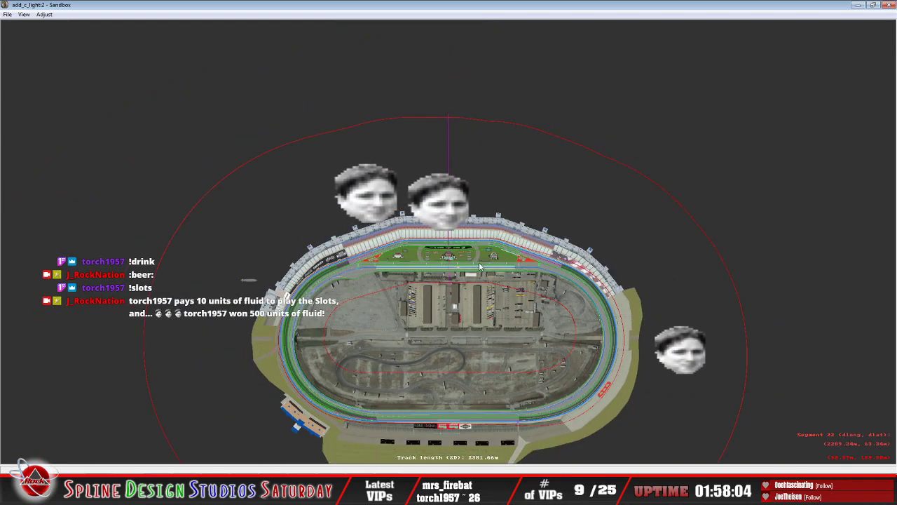
middle_click_drag(455, 306, 449, 264)
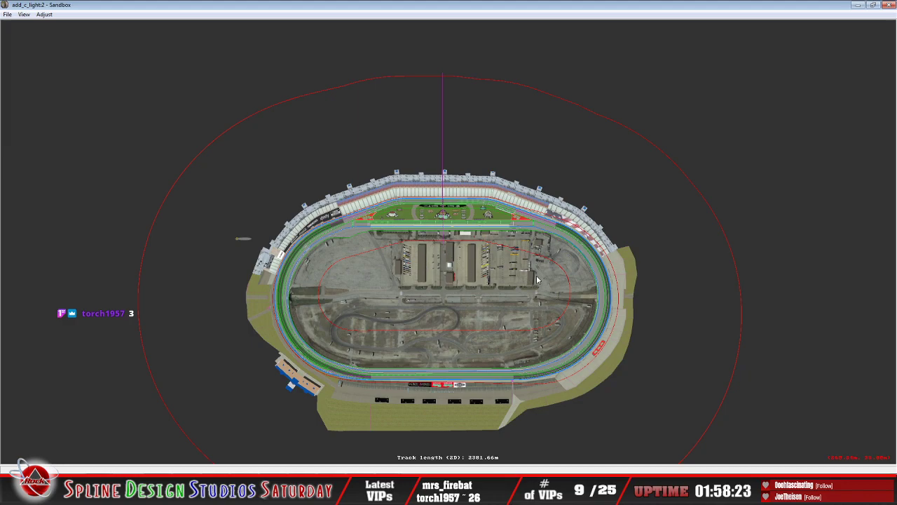
scroll(518, 269, "down", 2)
left_click(518, 268)
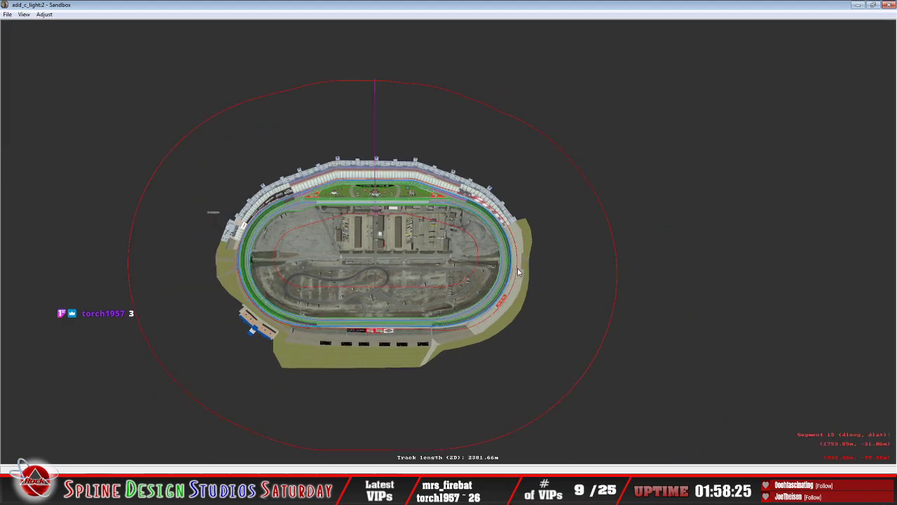
left_click(518, 268)
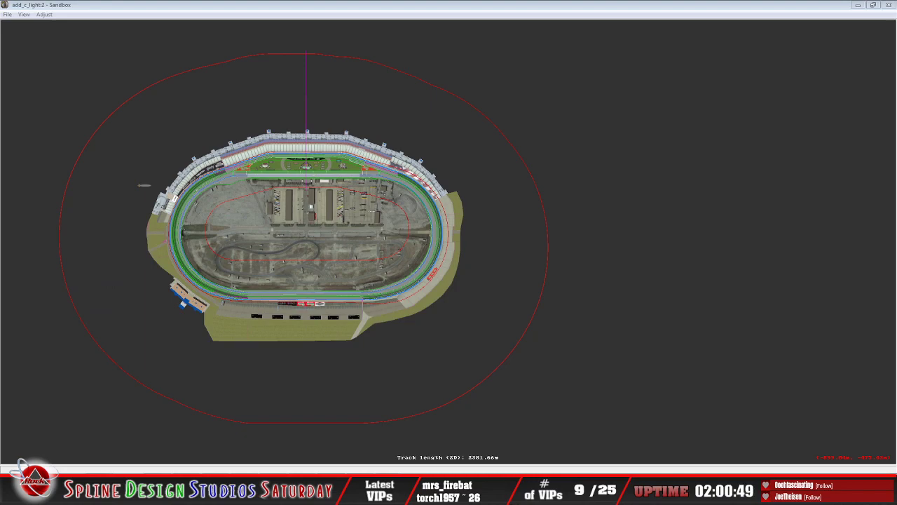
Step: Switch to File Explorer and paste the copied update files into the Texas_2020_TE track folder
key("alt+Tab")
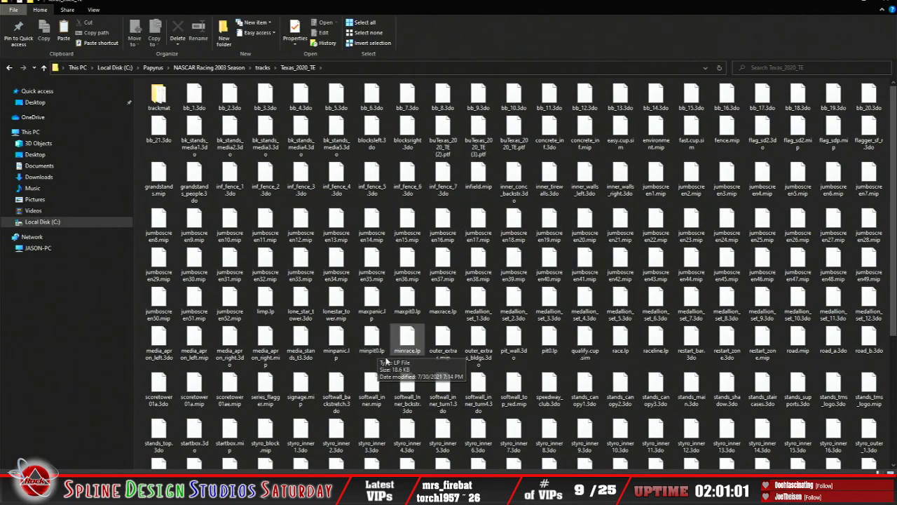
left_click(378, 317)
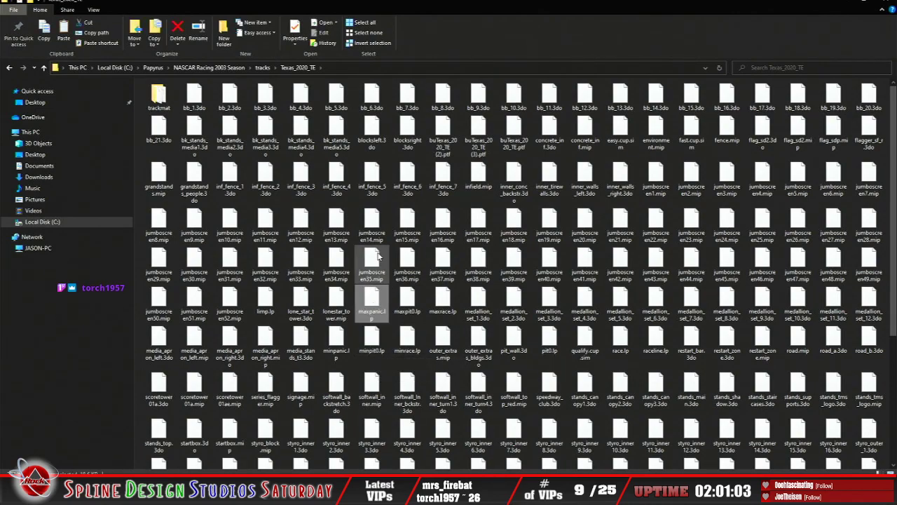
scroll(420, 351, "down", 3)
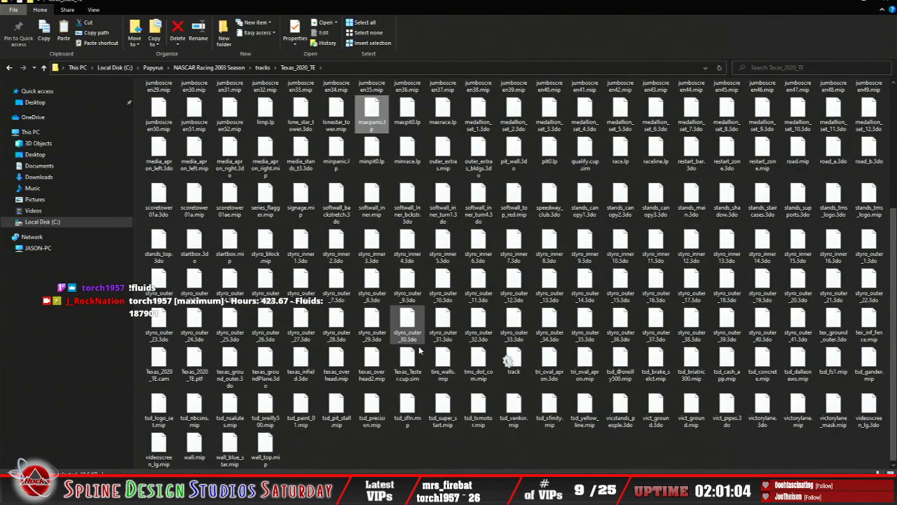
right_click(408, 456)
left_click(433, 397)
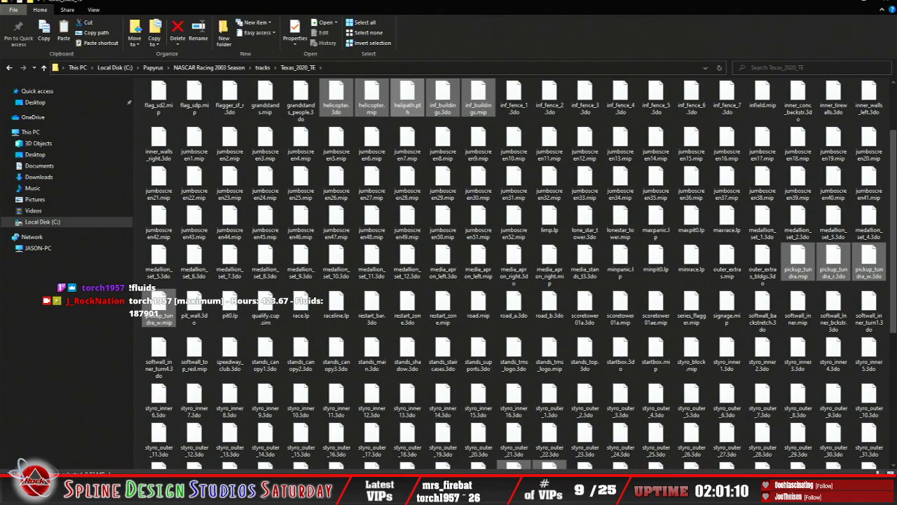
Step: Open the Put In Track Folder of the 12_4-21_pt2 update inside the Texas 2020 build directory
left_click(265, 487)
left_click(217, 452)
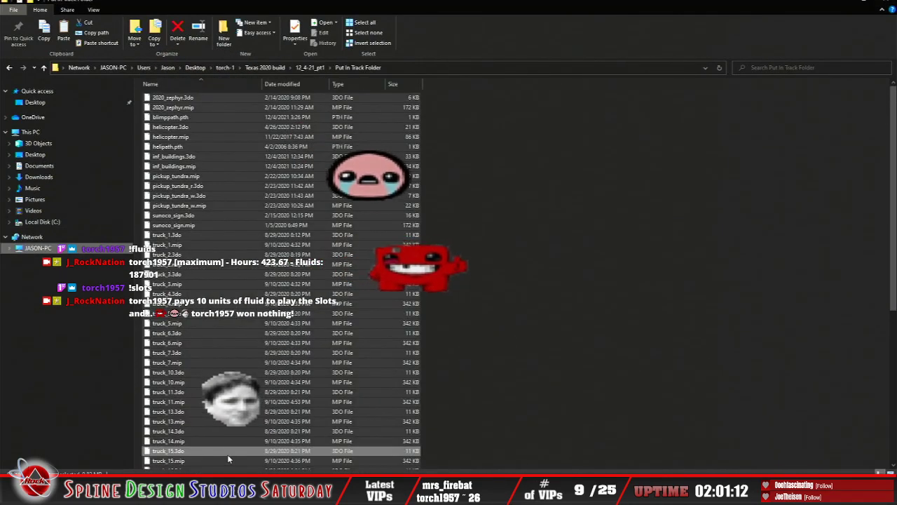
left_click(10, 68)
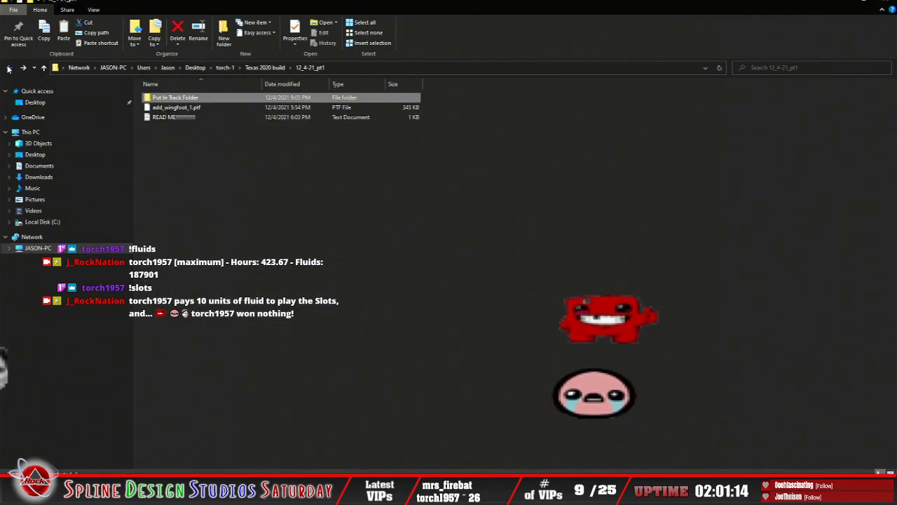
left_click(11, 67)
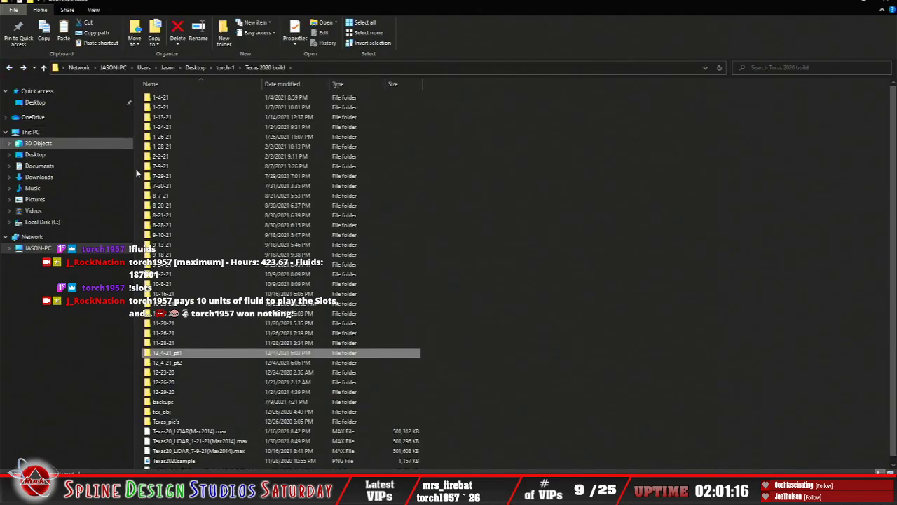
double_click(158, 364)
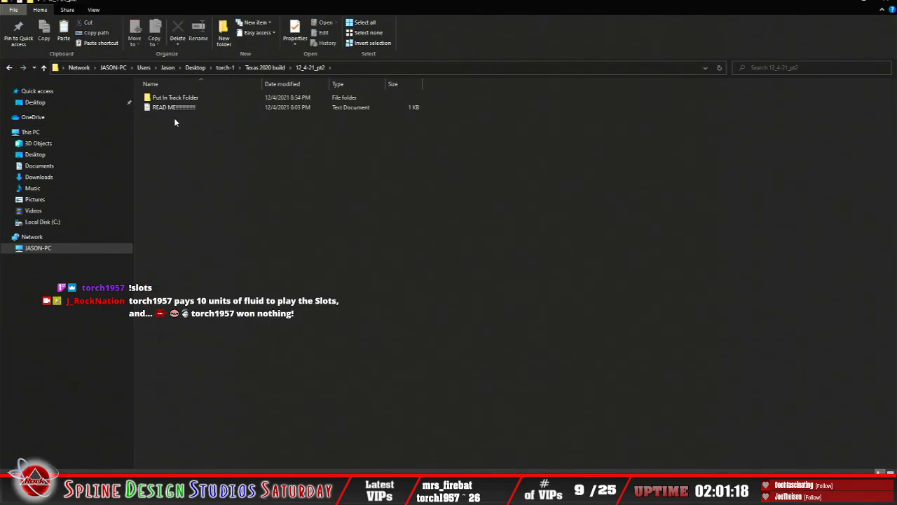
double_click(176, 97)
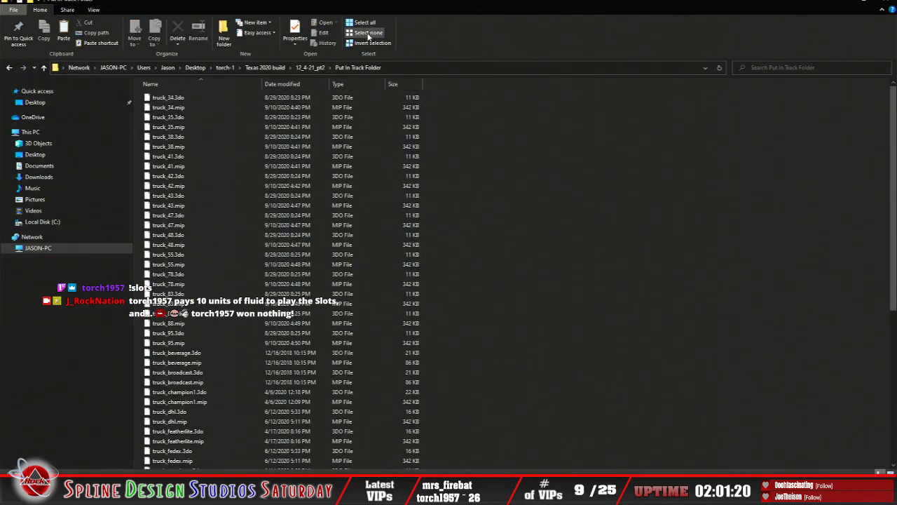
Step: Copy all the truck files in the 12_4-21_pt2 update's Put In Track Folder
left_click(364, 22)
right_click(175, 246)
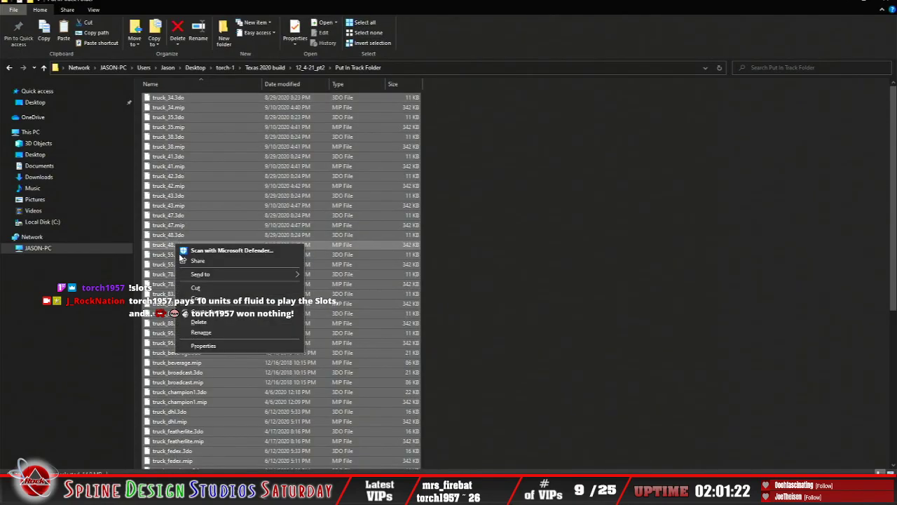
left_click(199, 300)
left_click(521, 257)
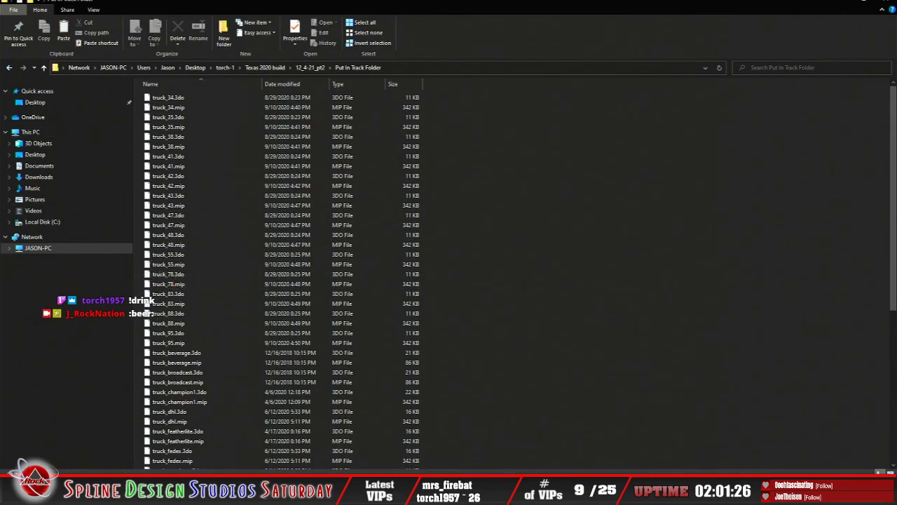
Step: Paste the copied truck files into the Texas_2020_TE folder under NASCAR Racing 2003 Season's tracks
mouse_move(256, 499)
left_click(314, 428)
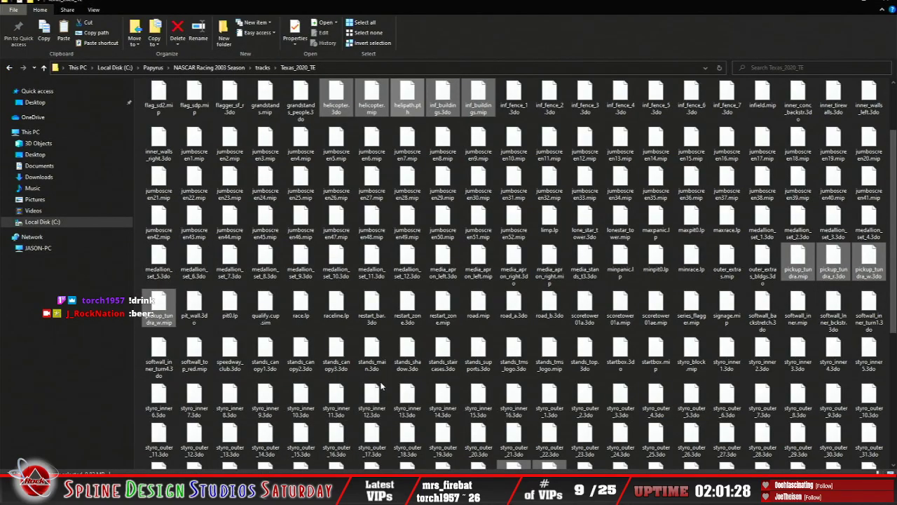
left_click(372, 305)
scroll(372, 309, "down", 3)
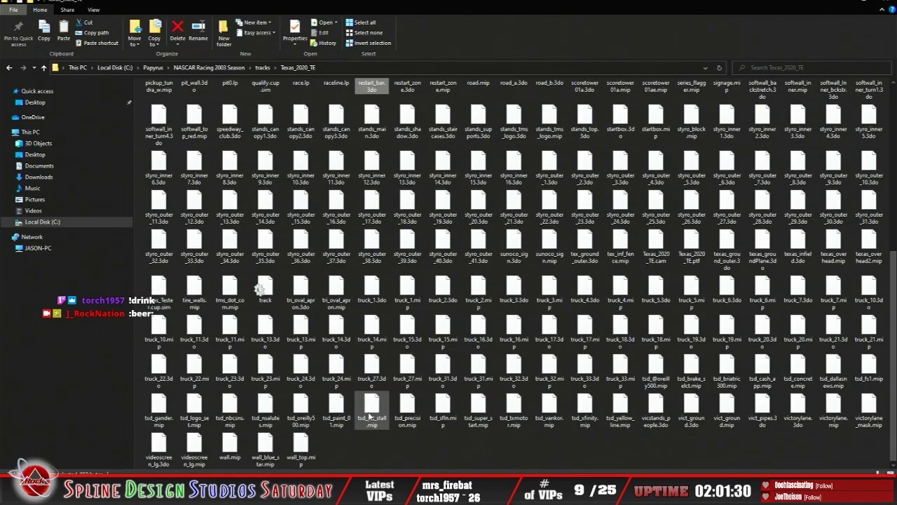
right_click(375, 448)
left_click(411, 383)
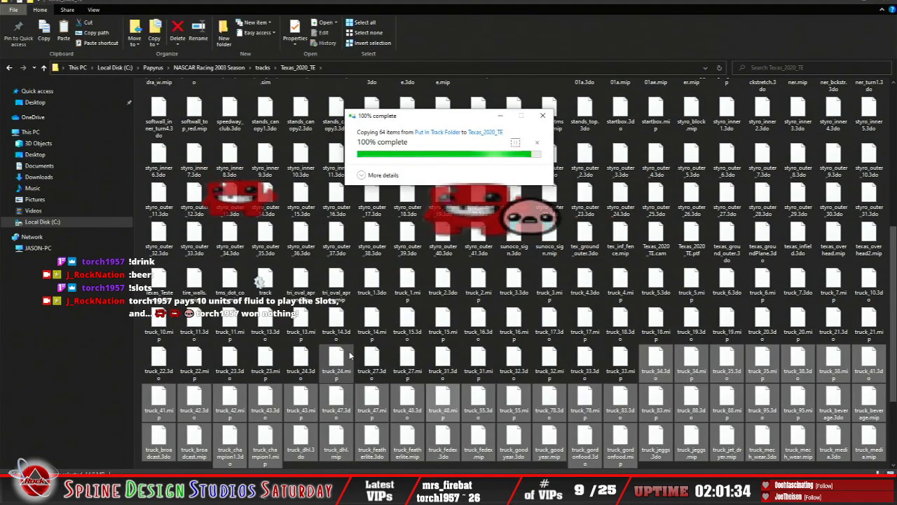
Step: Return to the Texas 2020 build directory and open the Texas_2020_TE folder inside 7-9-21
left_click(242, 449)
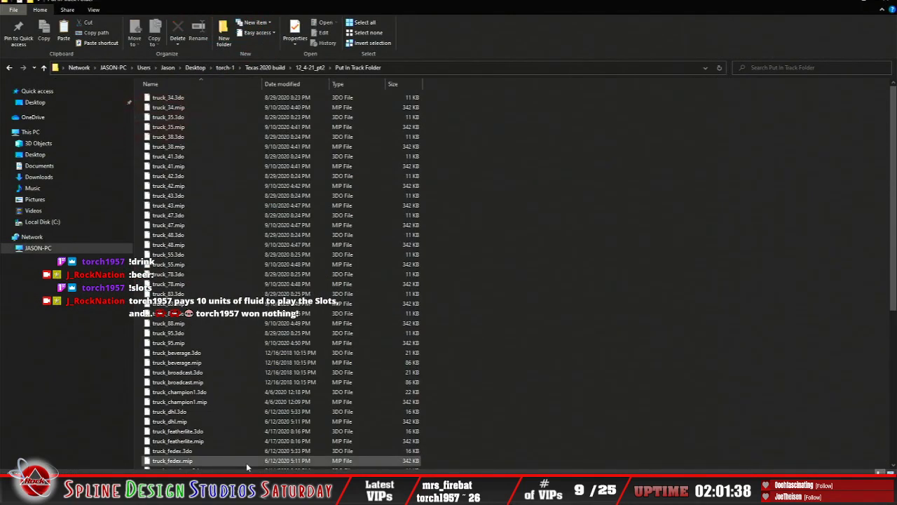
left_click(8, 67)
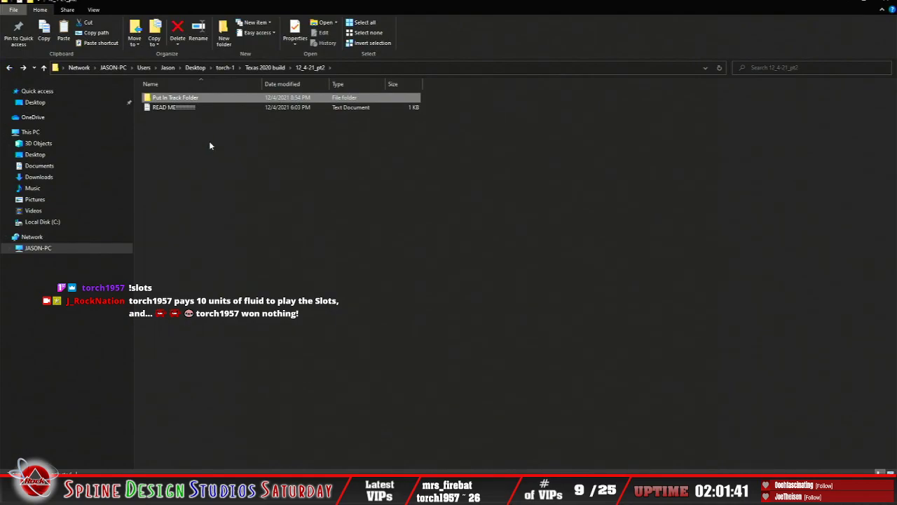
left_click(9, 68)
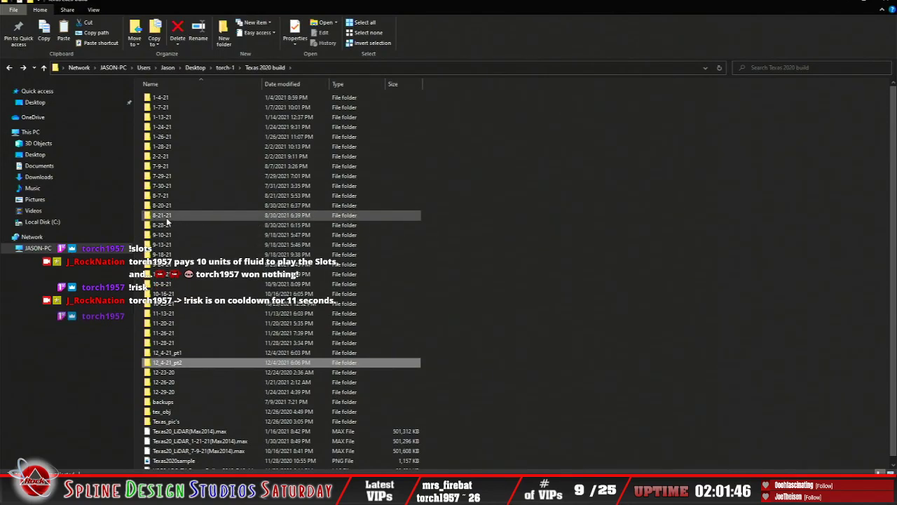
double_click(161, 170)
double_click(168, 108)
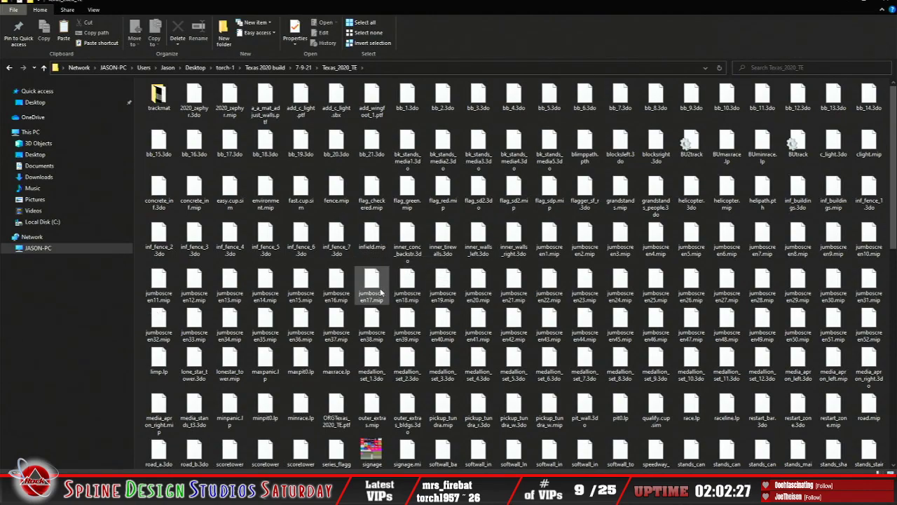
Step: Copy c_light.3do and clight.mip from the 7-9-21 build's Texas_2020_TE folder
left_click(404, 288)
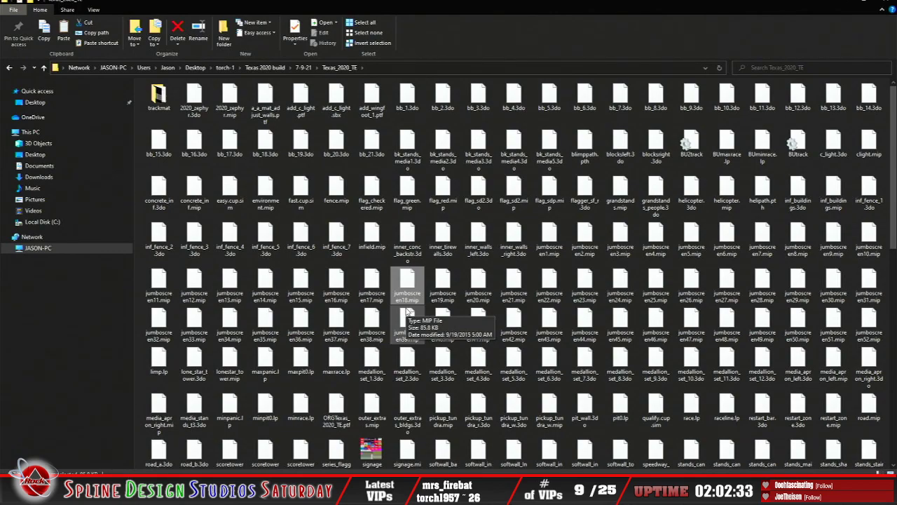
scroll(407, 314, "down", 10)
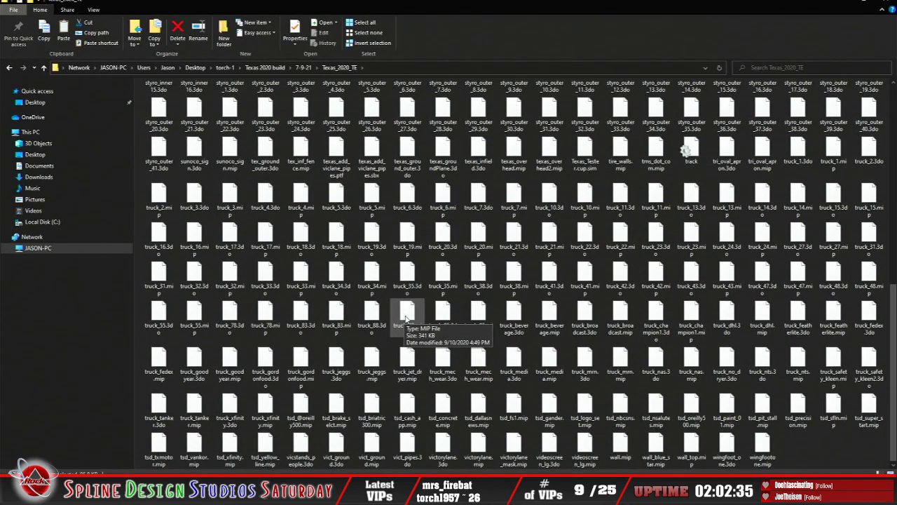
scroll(405, 319, "up", 10)
scroll(407, 319, "up", 2)
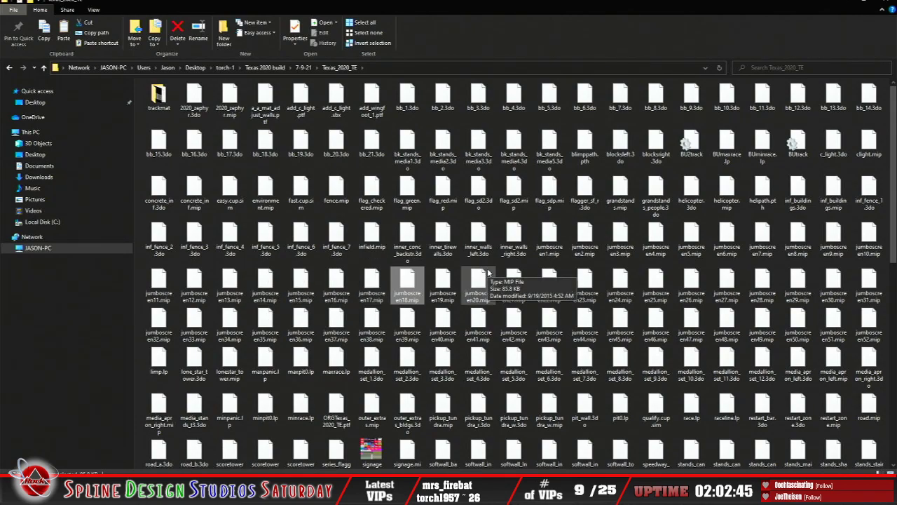
left_click(834, 145)
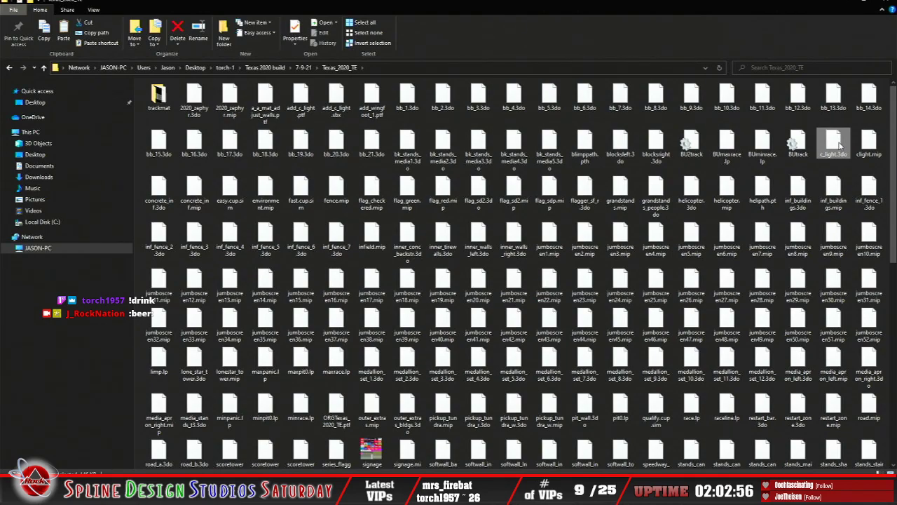
left_click(869, 143, "ctrl")
right_click(869, 146)
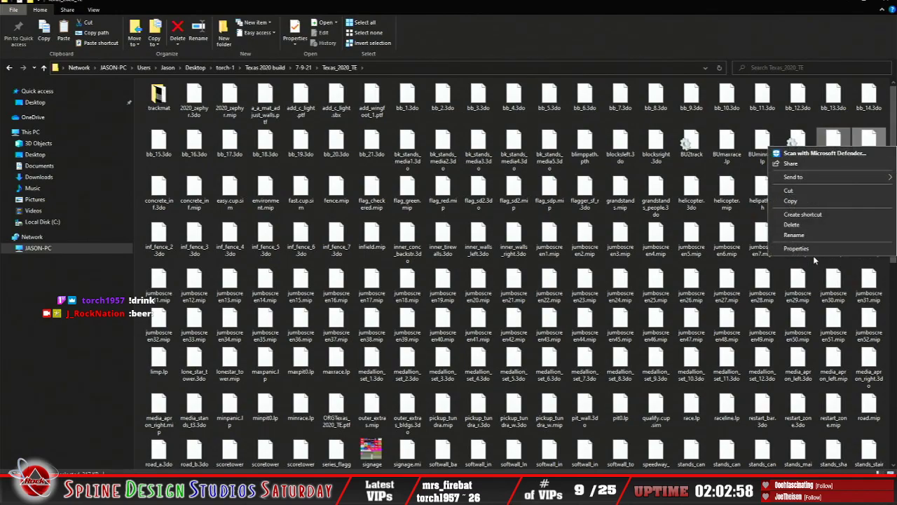
left_click(806, 200)
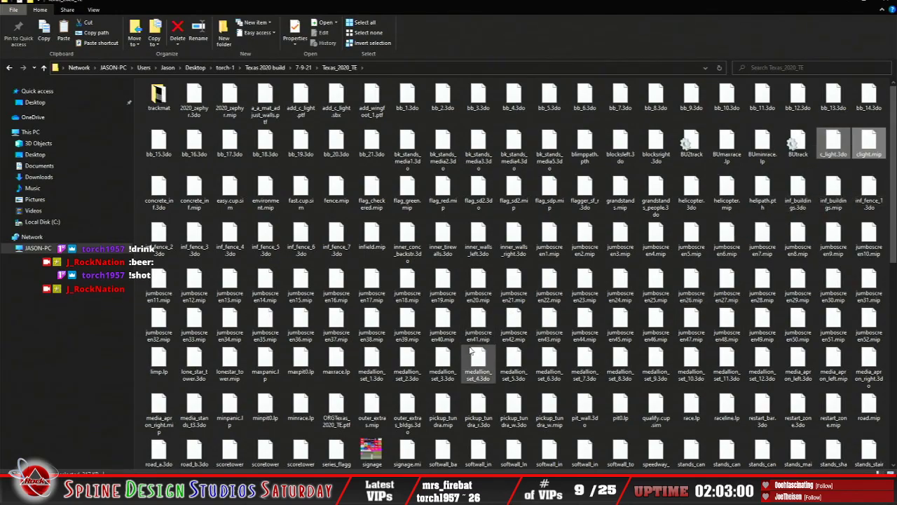
Step: Paste the two caution light files into the NASCAR Racing 2003 Season Texas_2020_TE track folder
left_click(263, 489)
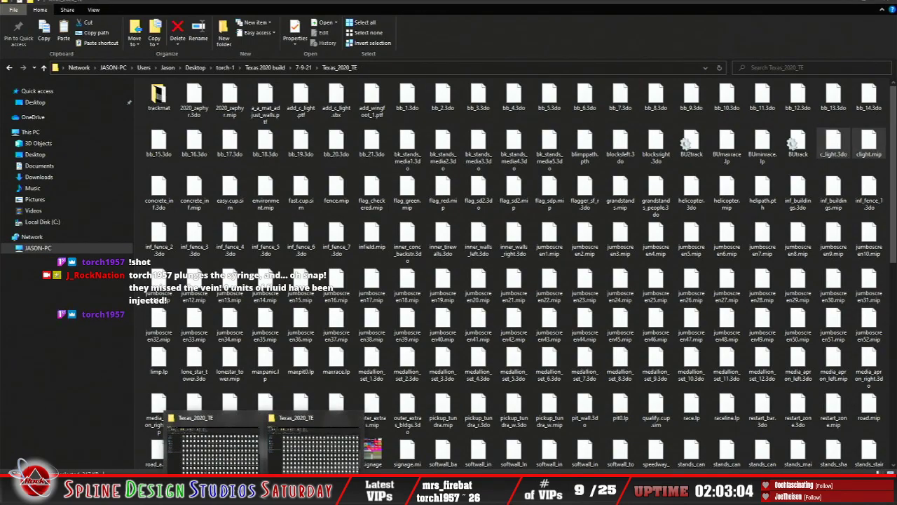
left_click(221, 457)
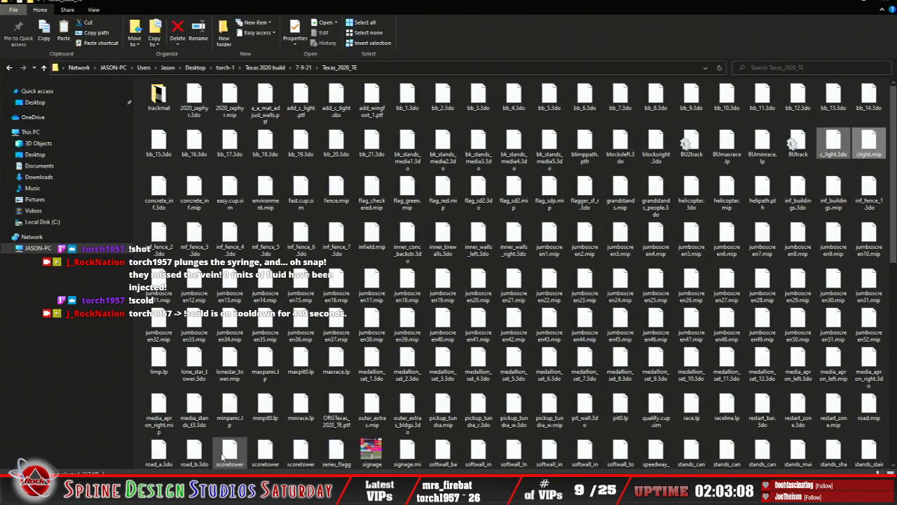
mouse_move(265, 492)
left_click(325, 463)
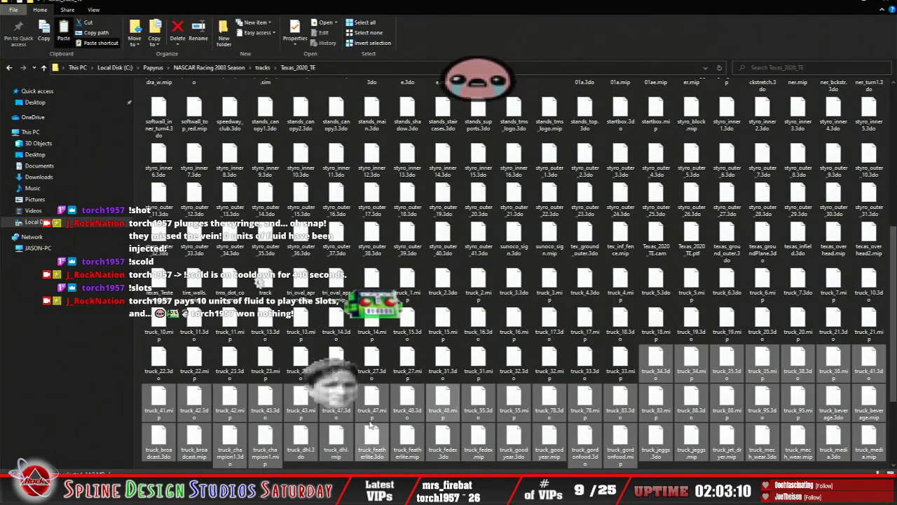
scroll(392, 431, "down", 3)
right_click(449, 444)
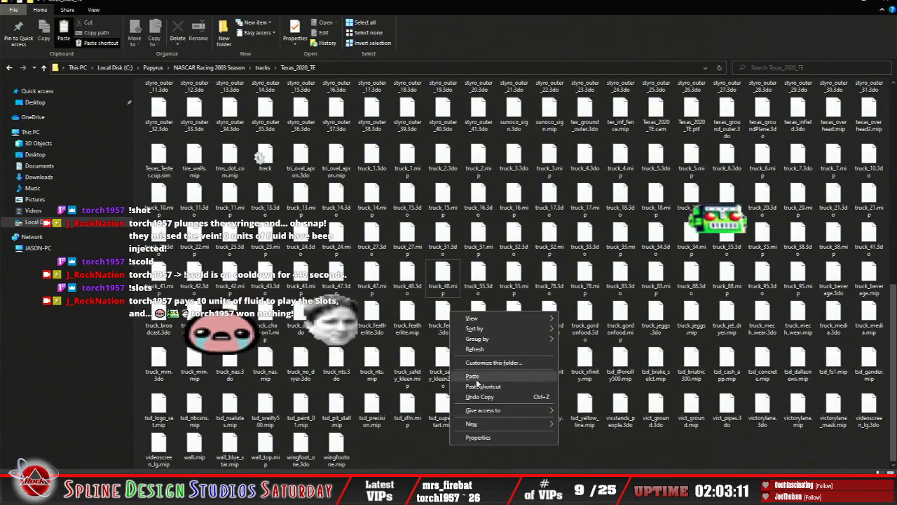
left_click(476, 379)
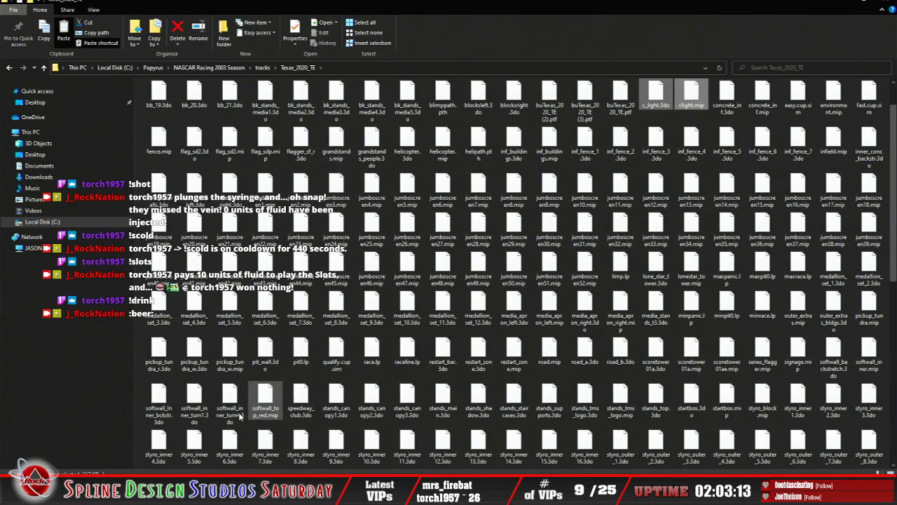
Step: Return to the 7-9-21 build's Texas_2020_TE folder and copy add_c_light.sbx
left_click(264, 492)
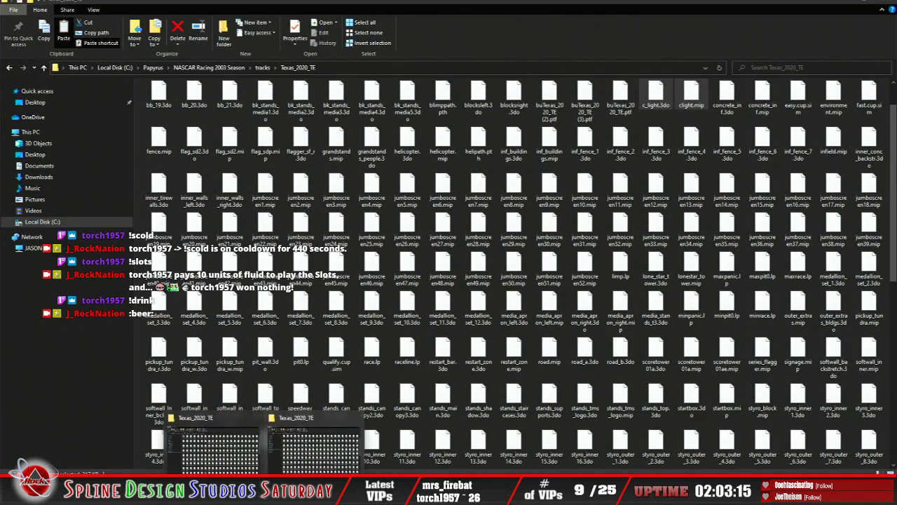
left_click(230, 466)
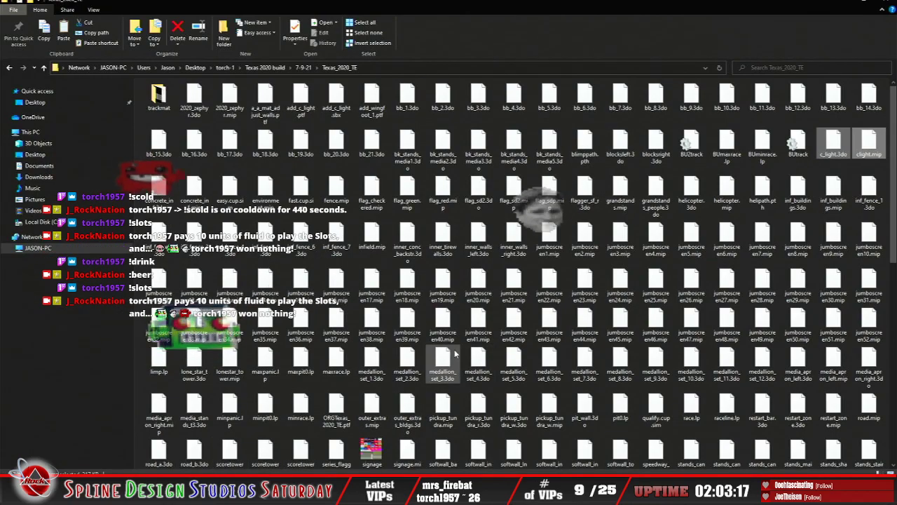
scroll(435, 364, "down", 10)
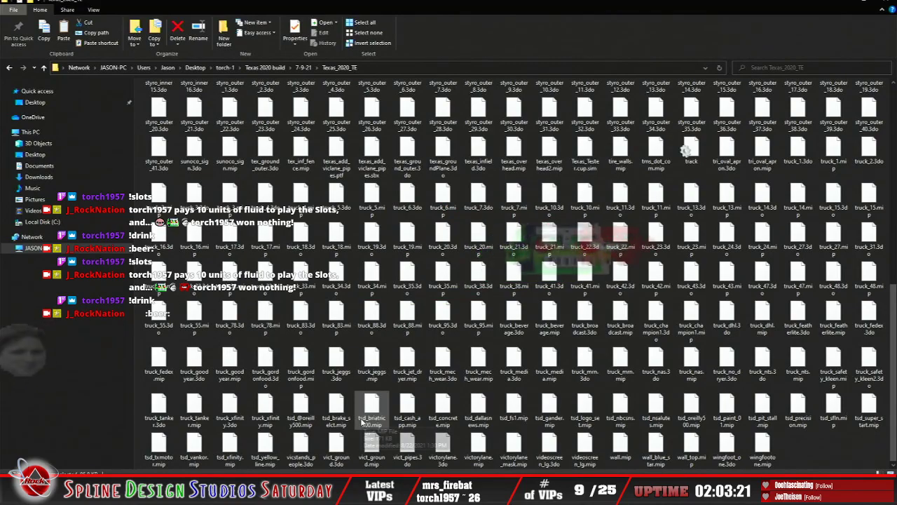
scroll(362, 421, "up", 10)
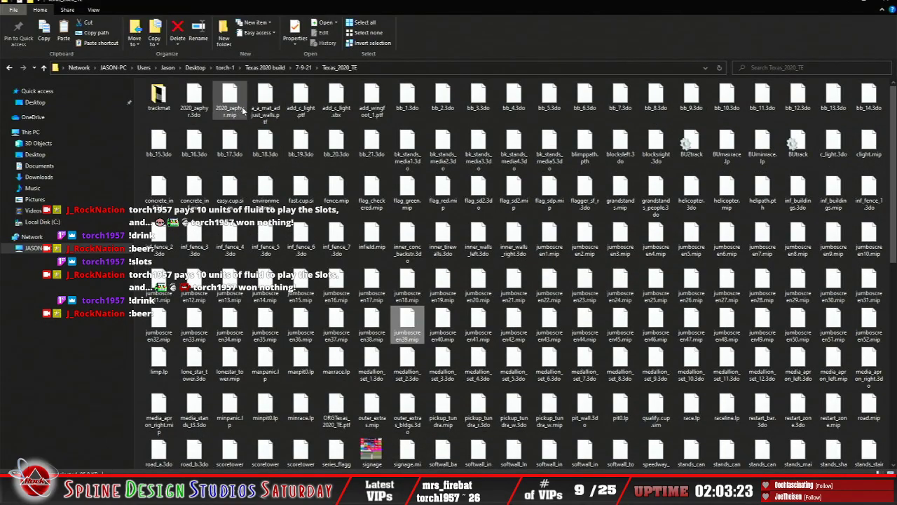
right_click(337, 105)
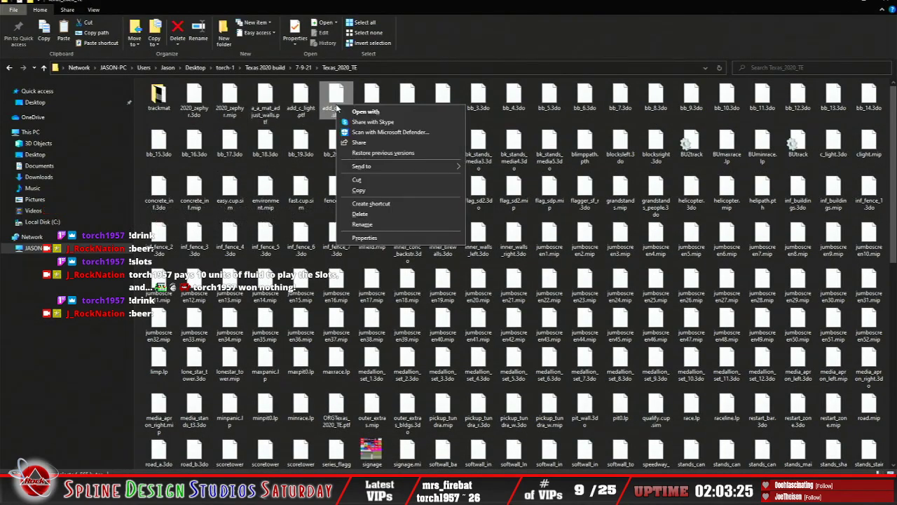
left_click(368, 197)
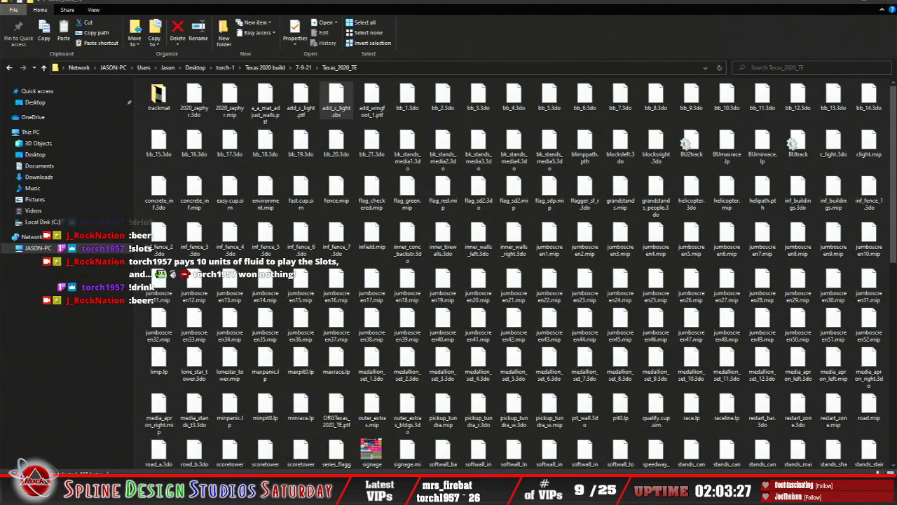
Step: Paste add_c_light.sbx into the NASCAR Racing 2003 Season Texas_2020_TE track folder
left_click(307, 469)
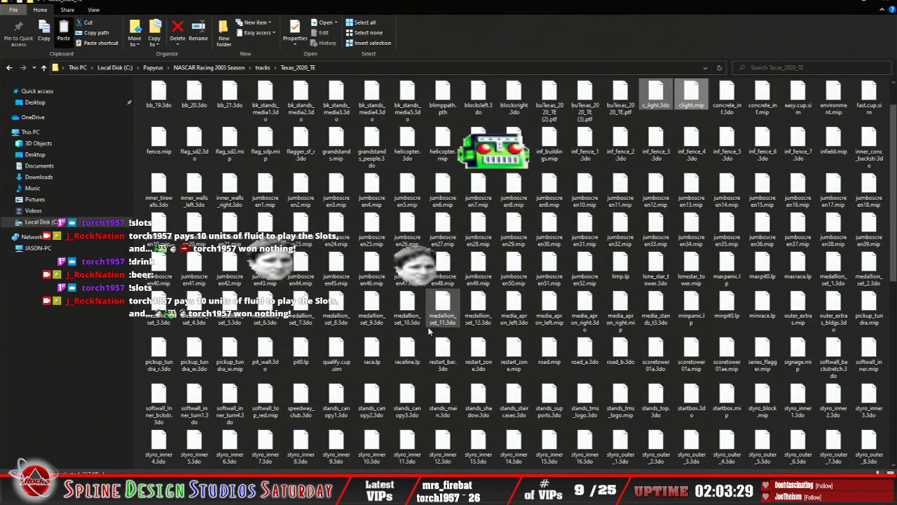
scroll(372, 329, "down", 10)
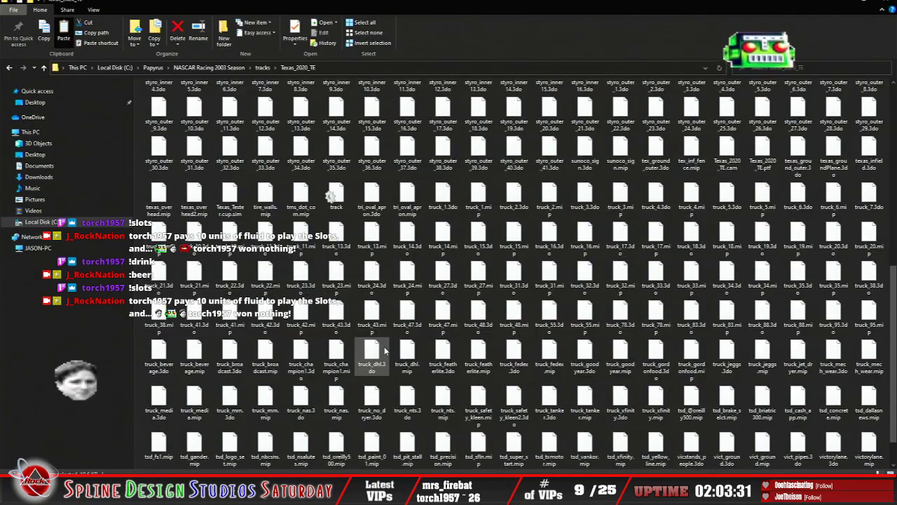
right_click(482, 447)
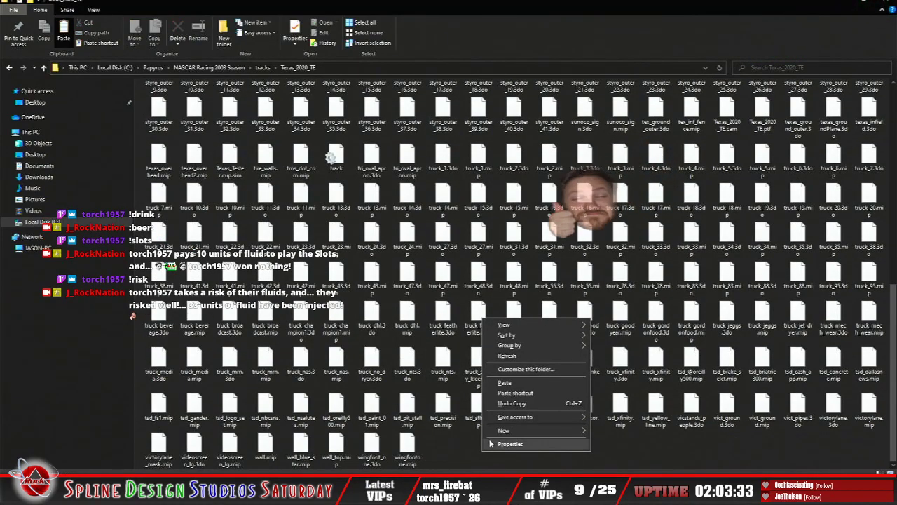
left_click(516, 387)
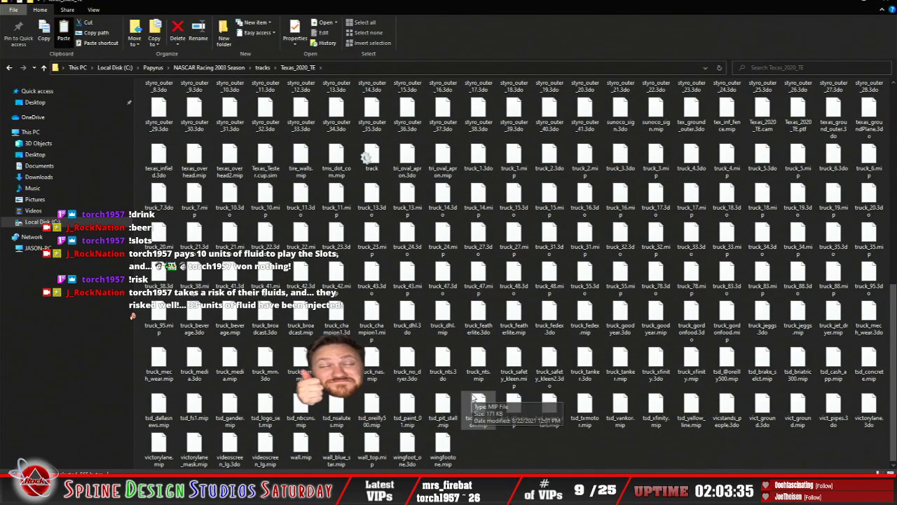
Step: Rename Texas_2020_TE.ptf in the track folder as a backup with the prefix bu, accepting the name buTexas_2020_TE (4).ptf
scroll(446, 384, "up", 2)
scroll(445, 384, "up", 5)
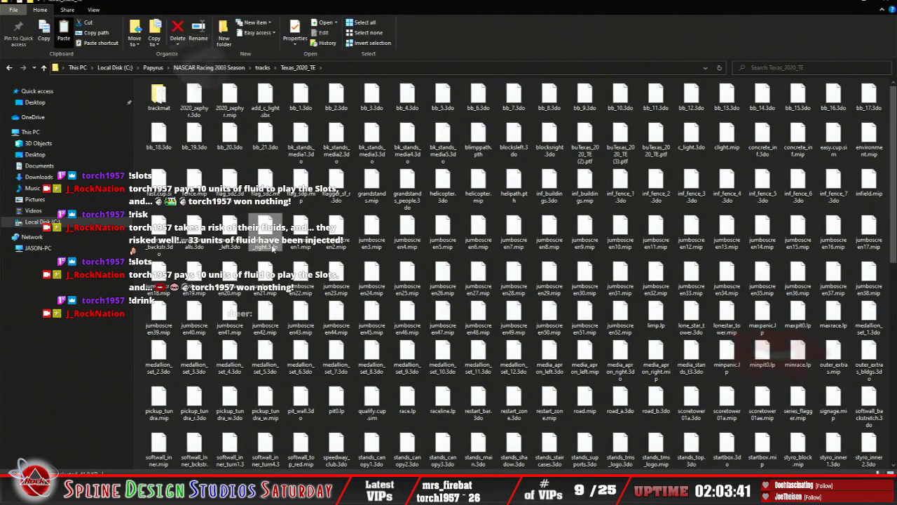
scroll(277, 312, "down", 5)
scroll(278, 312, "down", 3)
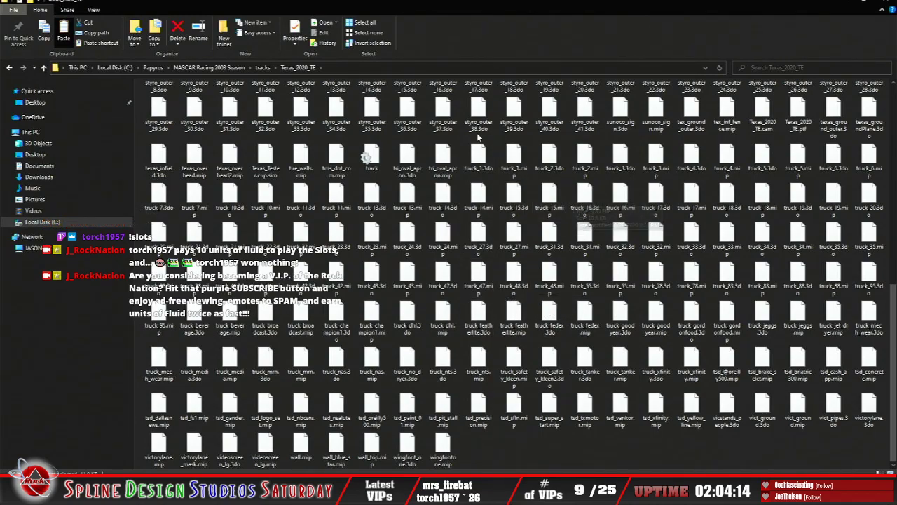
right_click(799, 117)
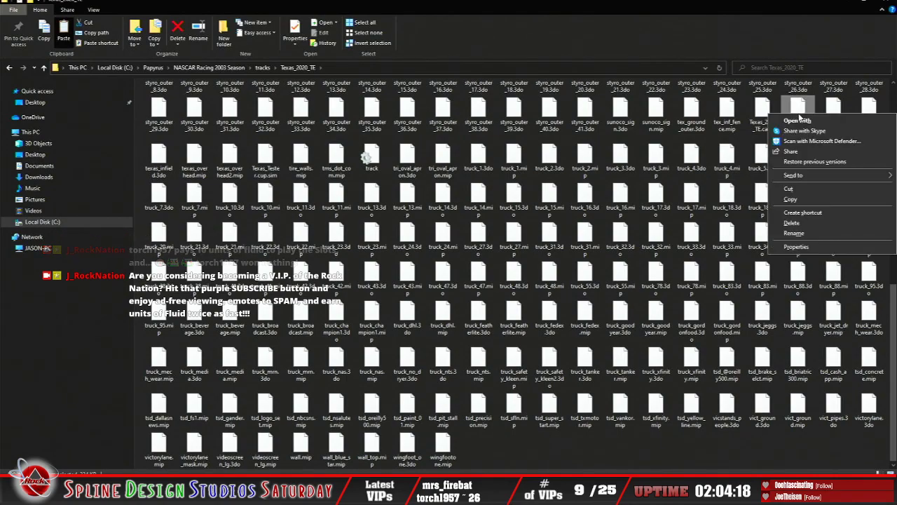
left_click(810, 234)
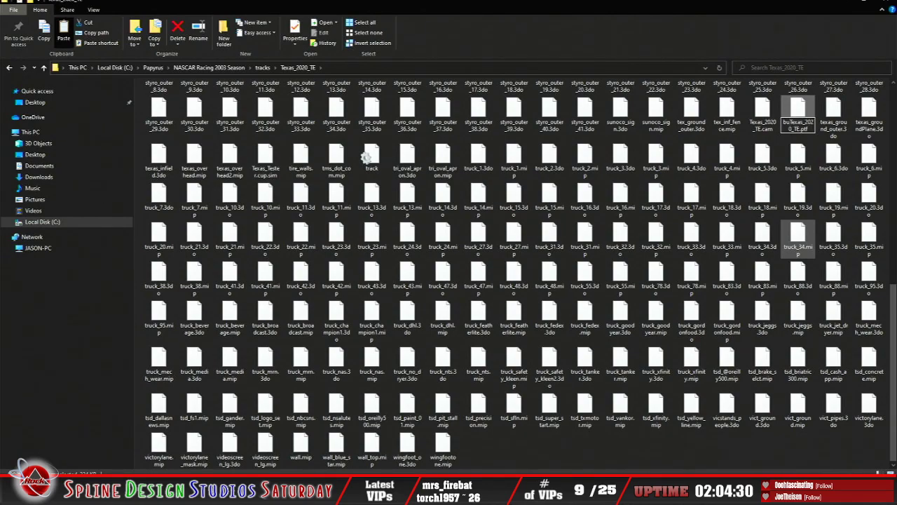
key("Return")
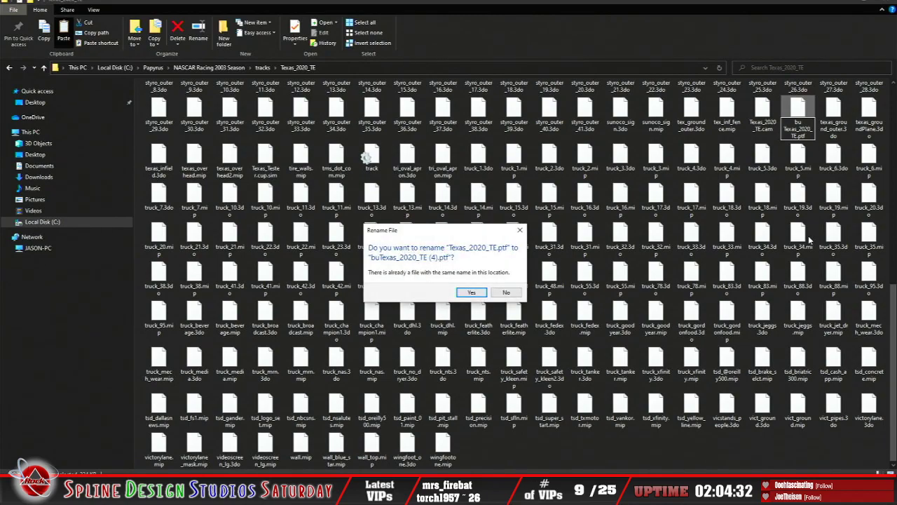
left_click(471, 293)
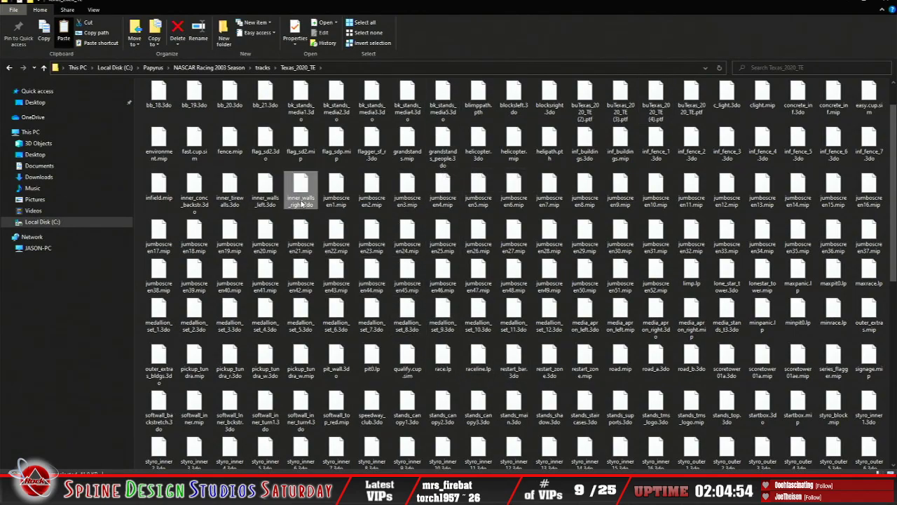
scroll(301, 201, "up", 1)
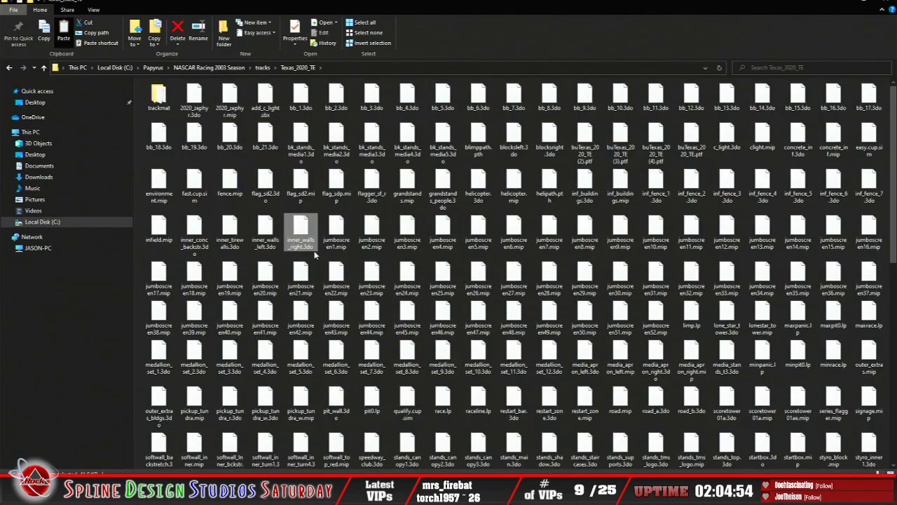
right_click(271, 110)
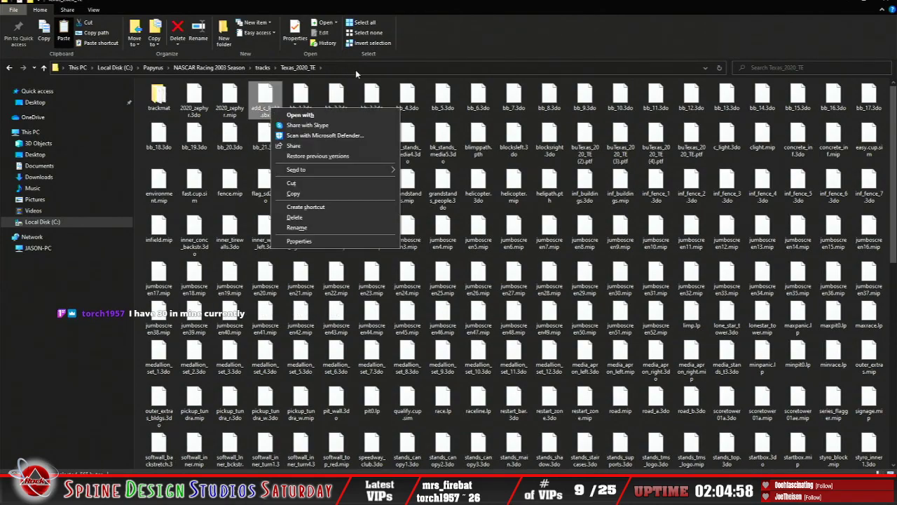
left_click(400, 66)
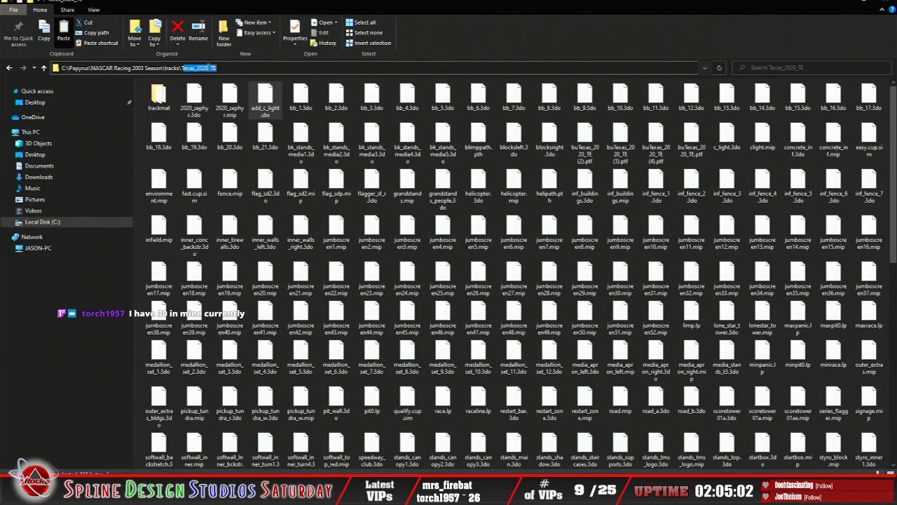
right_click(208, 68)
left_click(225, 99)
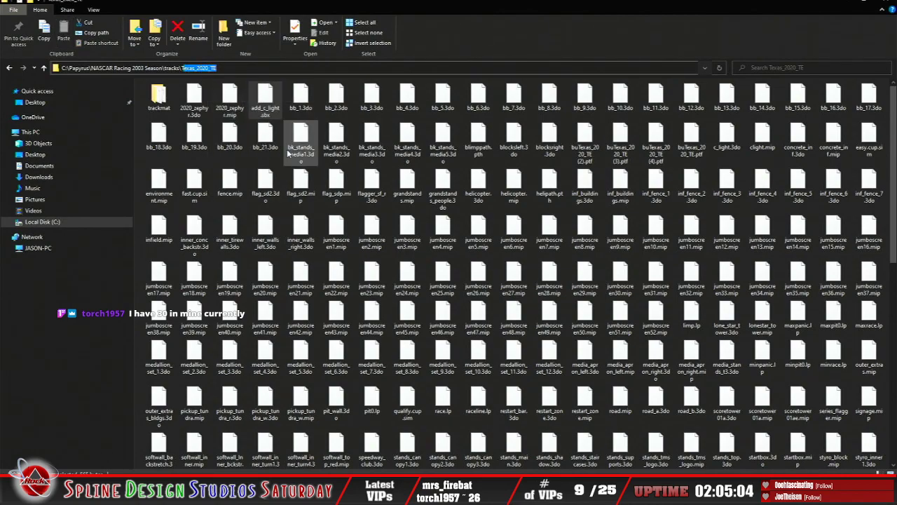
right_click(265, 105)
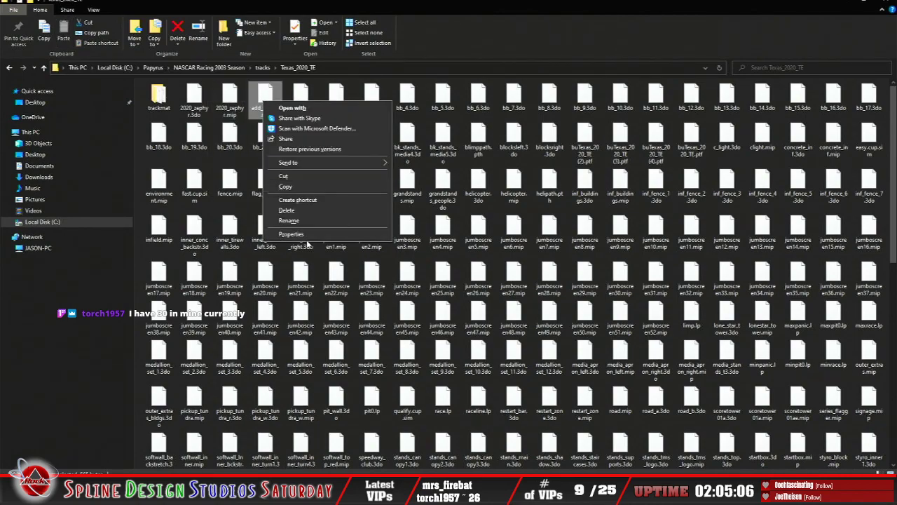
left_click(289, 221)
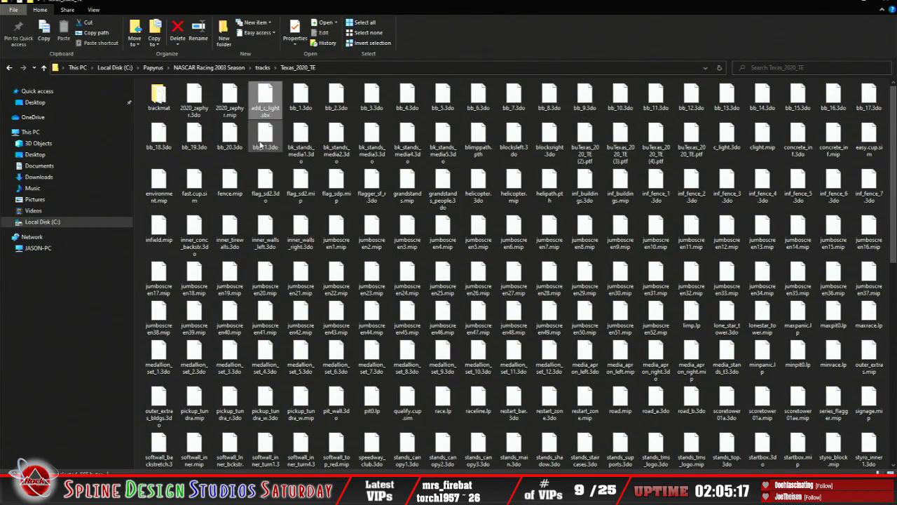
Step: Delete add_c_light.sbx from the NASCAR Racing 2003 Season Texas_2020_TE track folder
right_click(265, 99)
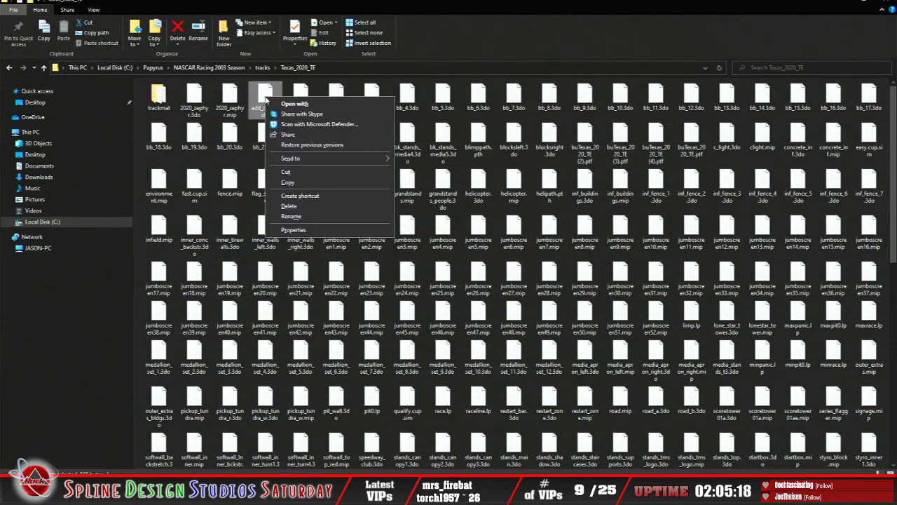
left_click(289, 206)
left_click(475, 284)
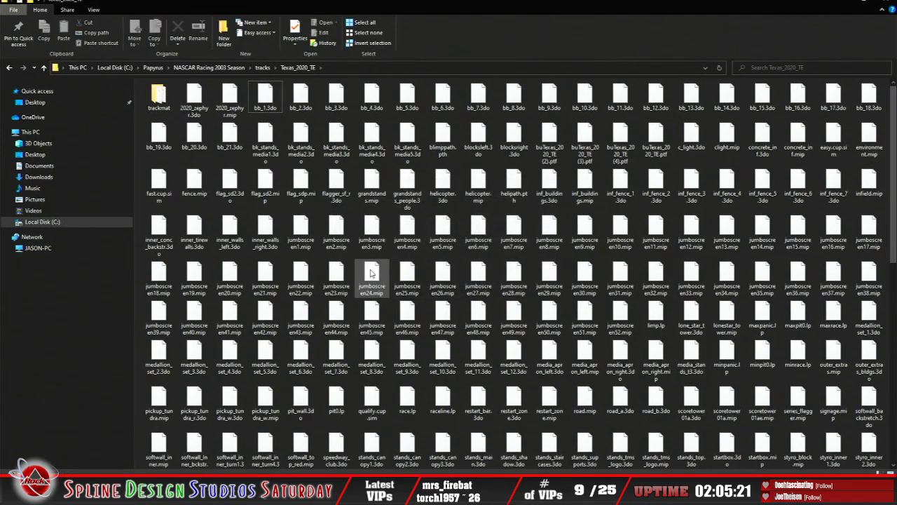
Step: Copy add_c_light.ptf from the 7-9-21 build's Texas_2020_TE folder into the NASCAR Racing 2003 Season Texas_2020_TE track folder
mouse_move(265, 495)
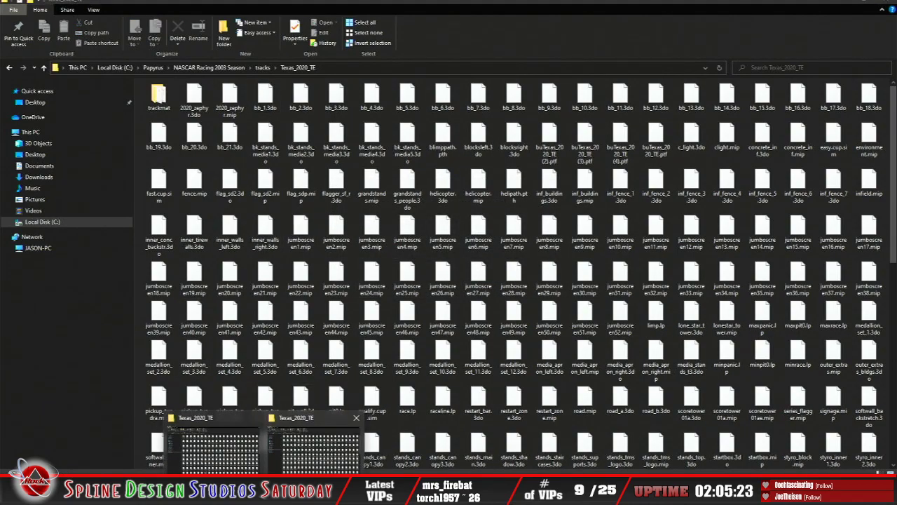
left_click(219, 449)
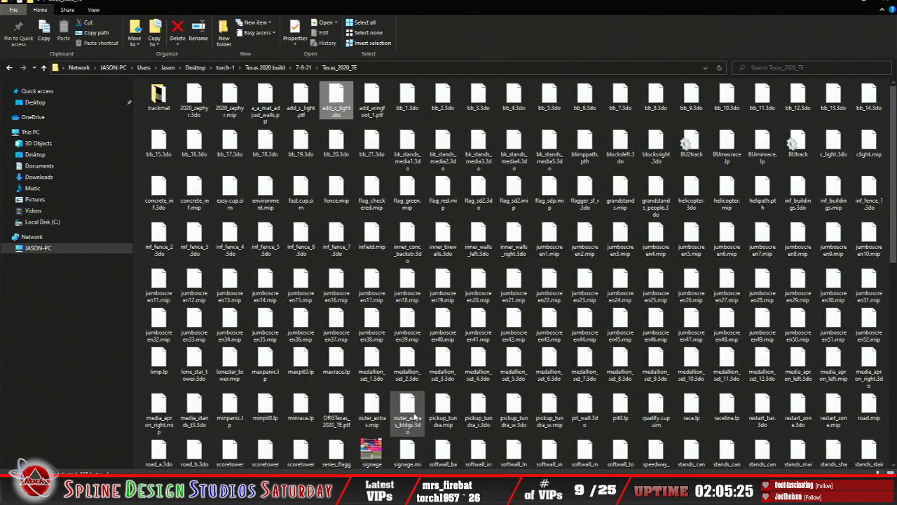
right_click(297, 108)
left_click(325, 193)
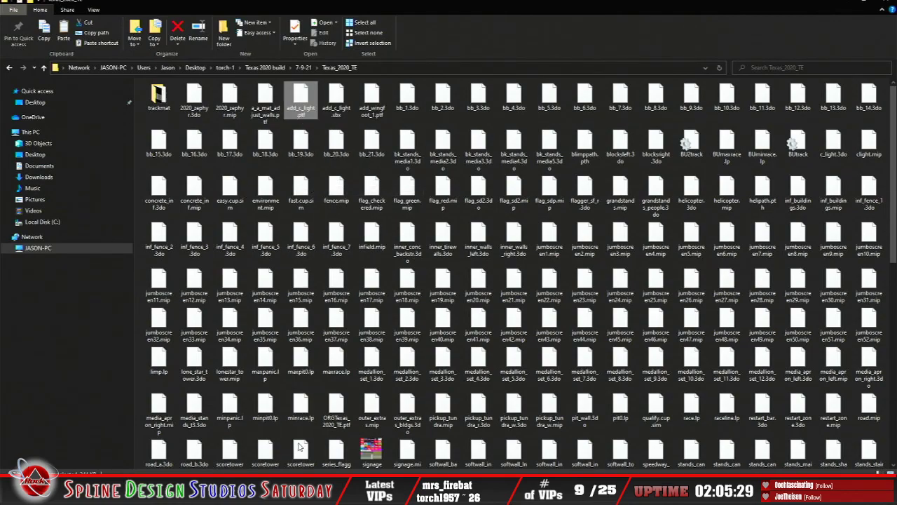
left_click(265, 493)
left_click(310, 459)
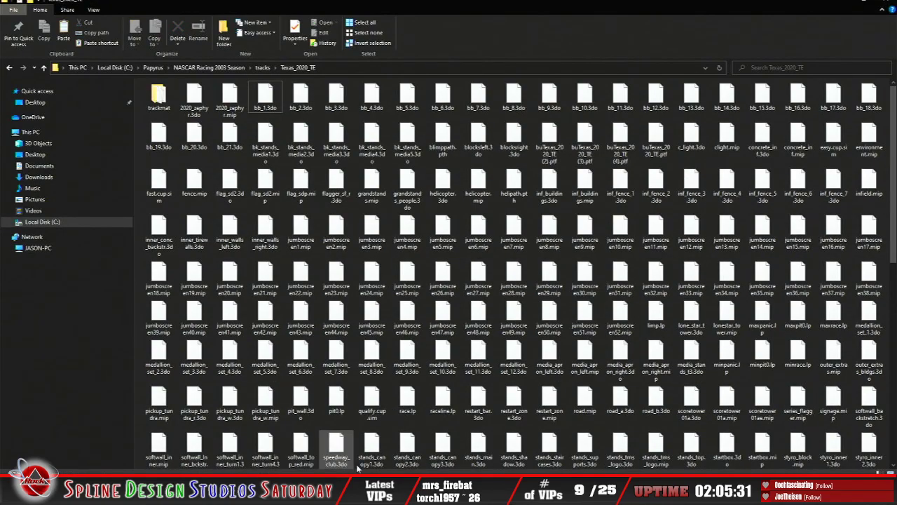
scroll(356, 371, "down", 8)
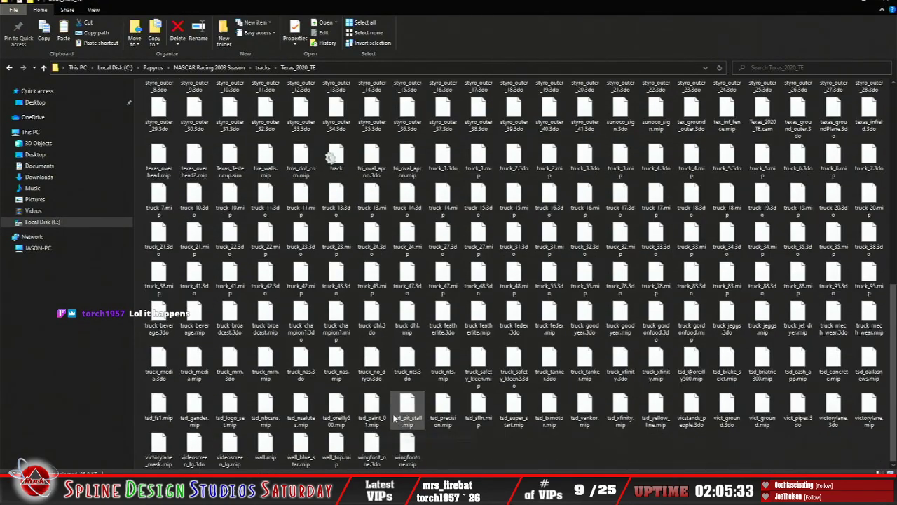
right_click(457, 453)
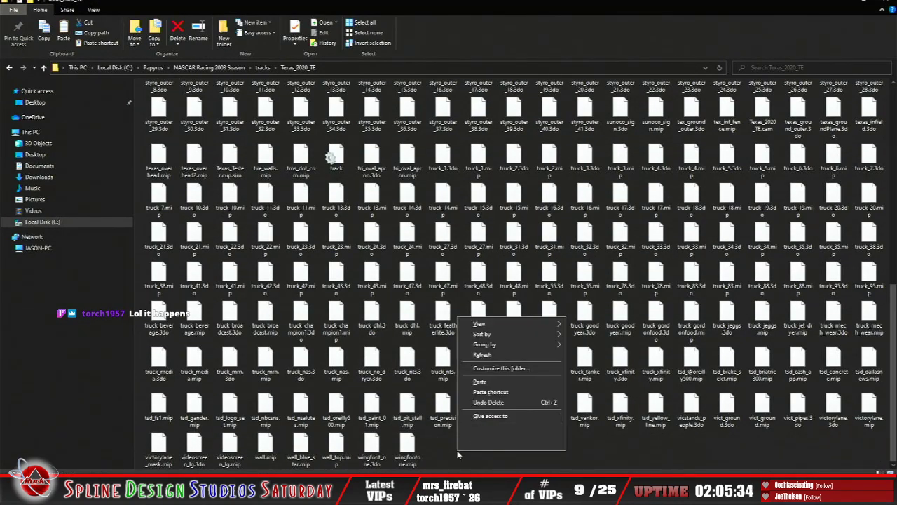
left_click(480, 382)
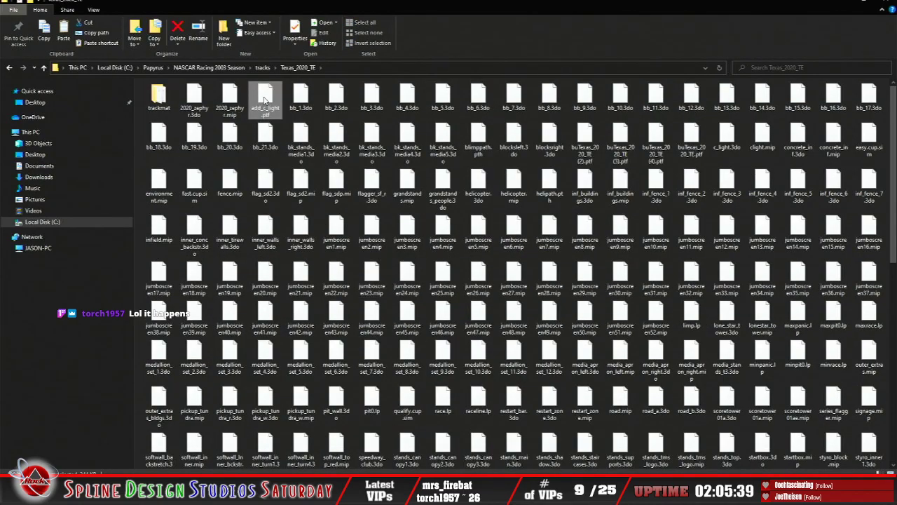
Step: Copy the folder name Texas_2020_TE from the track folder's path
right_click(265, 100)
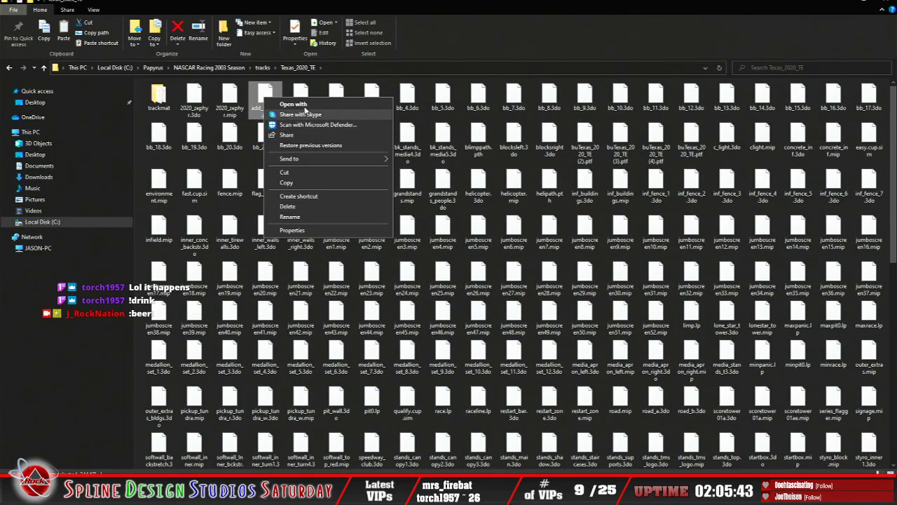
left_click(487, 37)
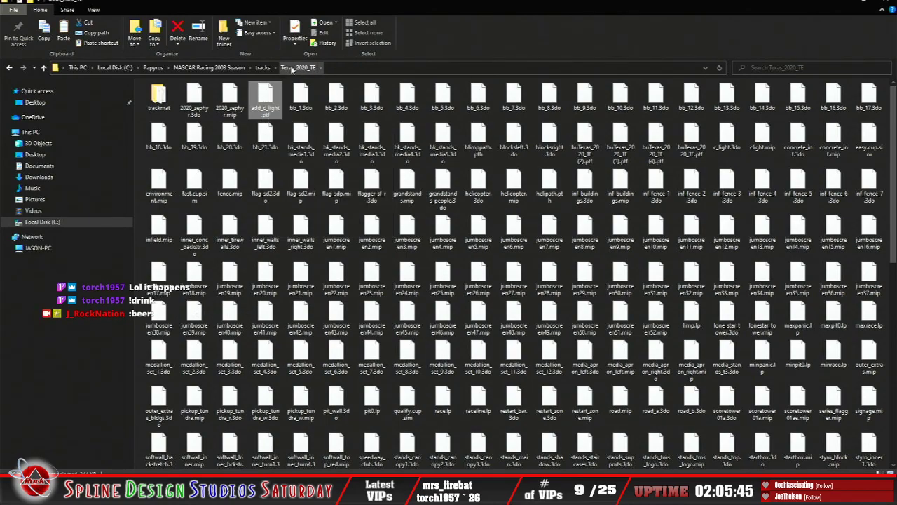
left_click(365, 70)
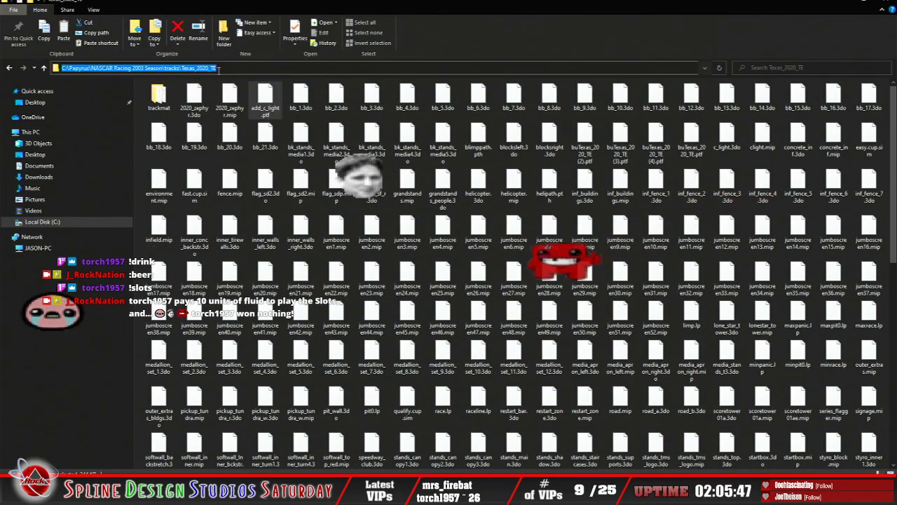
left_click(193, 70)
double_click(196, 68)
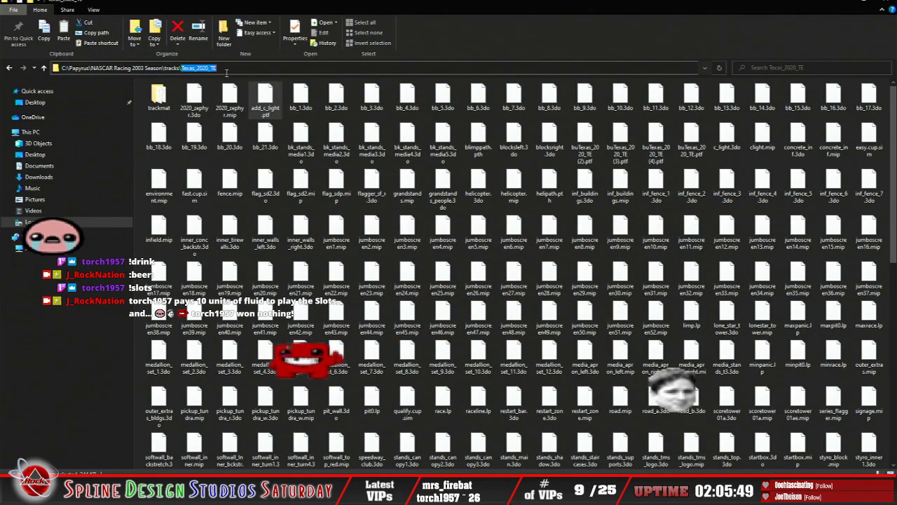
right_click(221, 68)
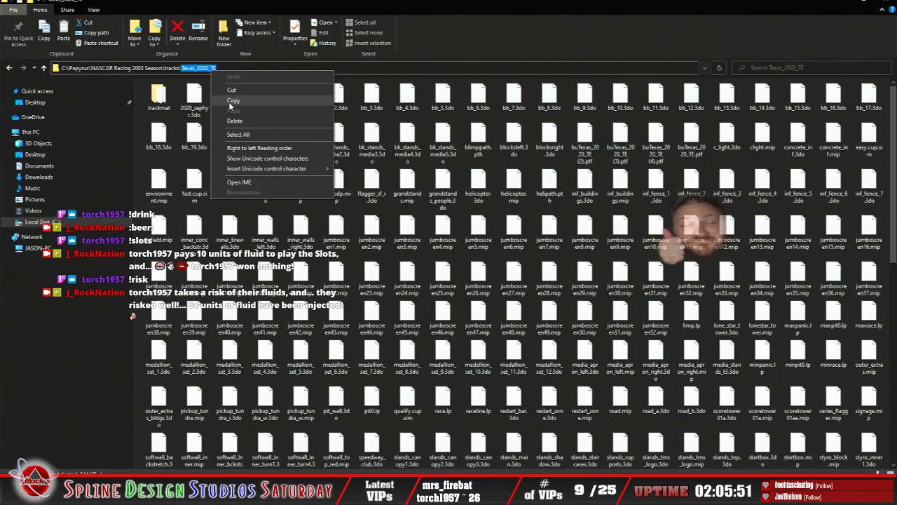
left_click(229, 104)
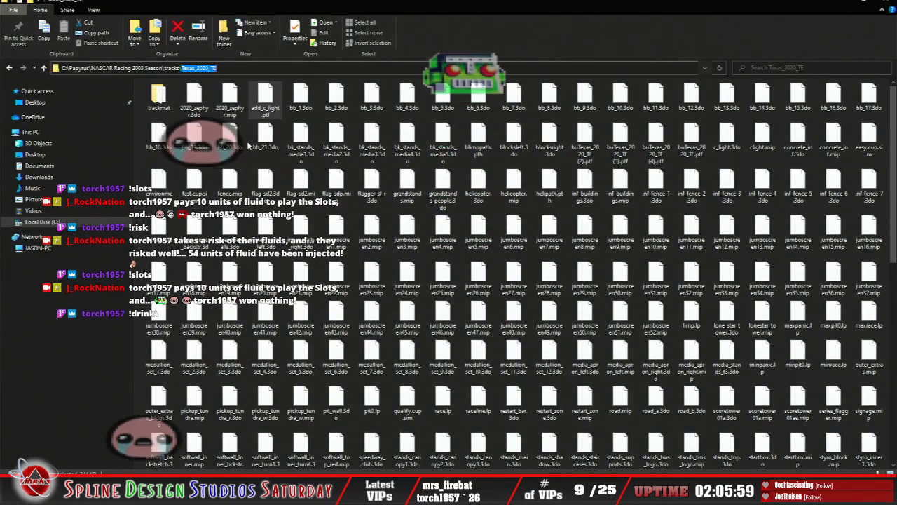
Step: Rename add_c_light.ptf in the track folder to Texas_2020_TE.ptf using the copied folder name
right_click(269, 107)
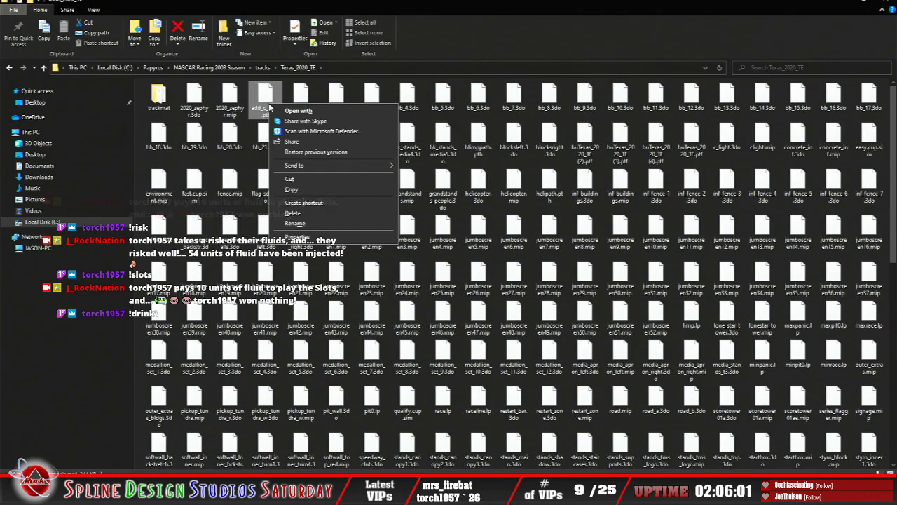
left_click(295, 222)
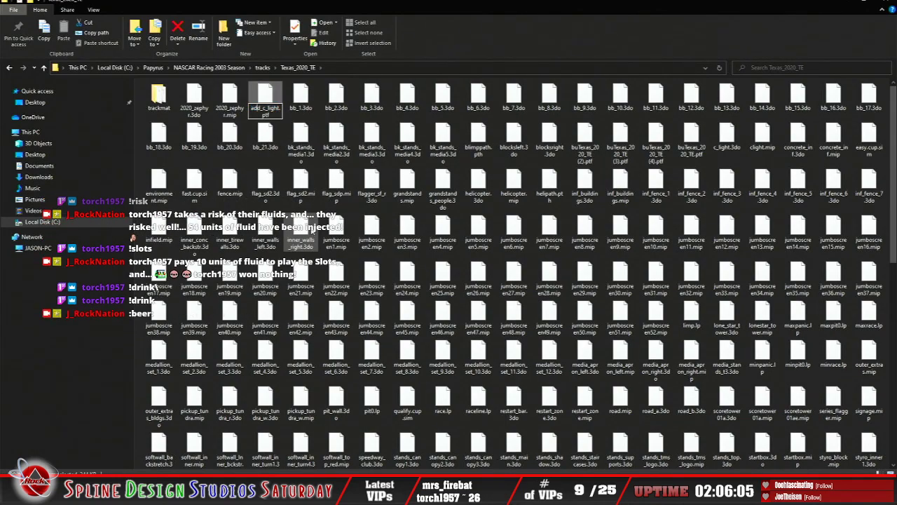
key("BackSpace")
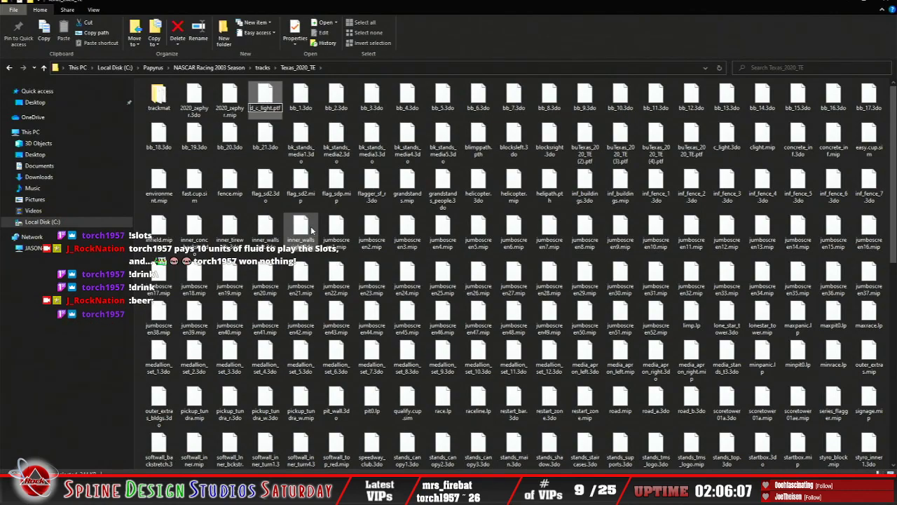
key("ctrl+v")
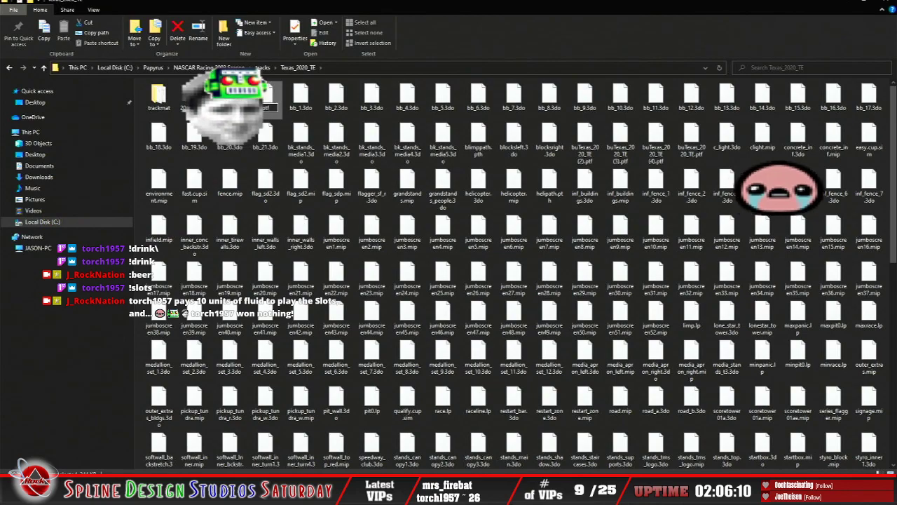
right_click(261, 112)
left_click(279, 146)
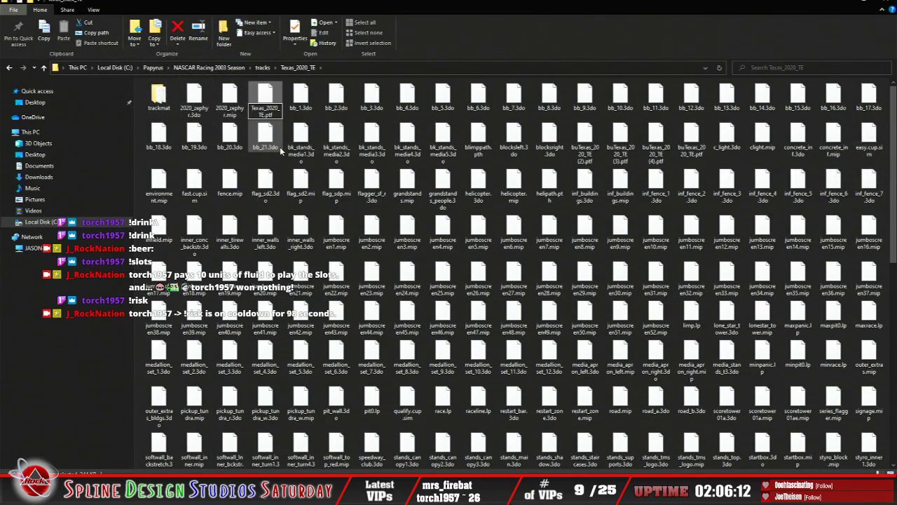
key("Return")
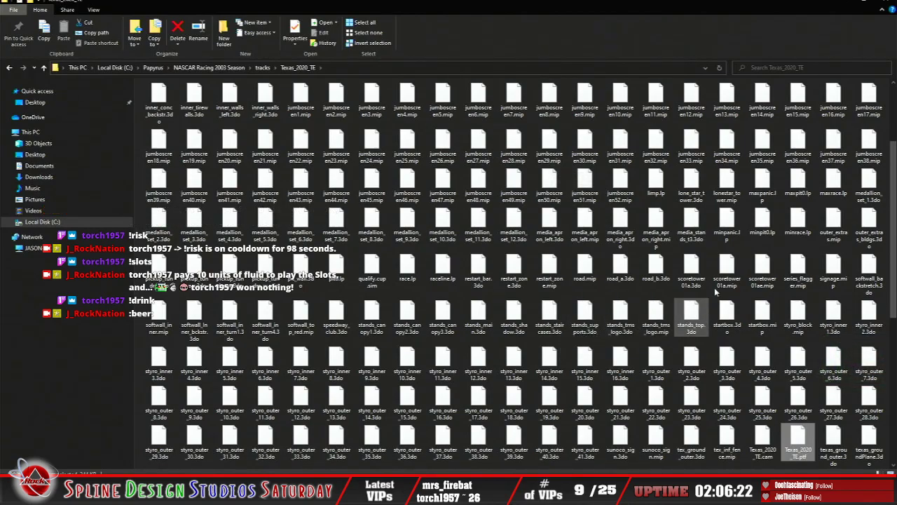
Step: Switch to NASCAR Racing 2003 Season and start a testing session at Texas Motor Speedway
left_click(840, 2)
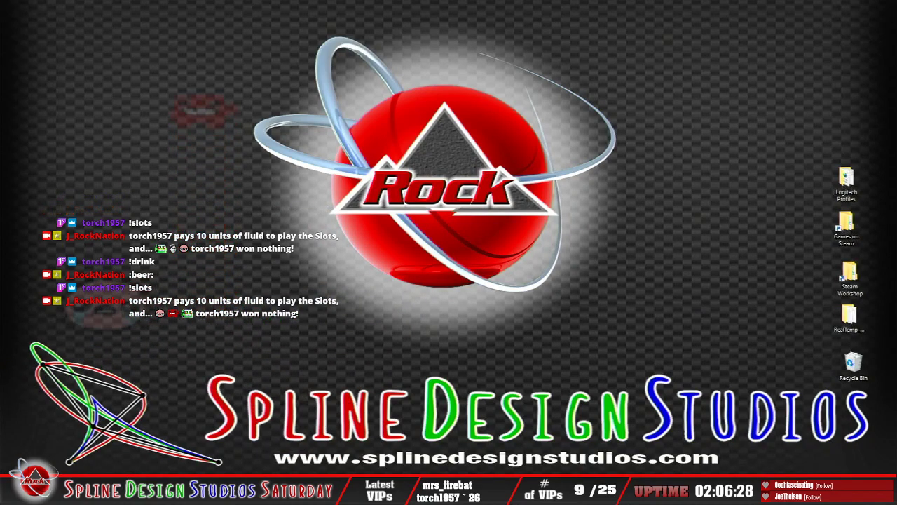
left_click(804, 495)
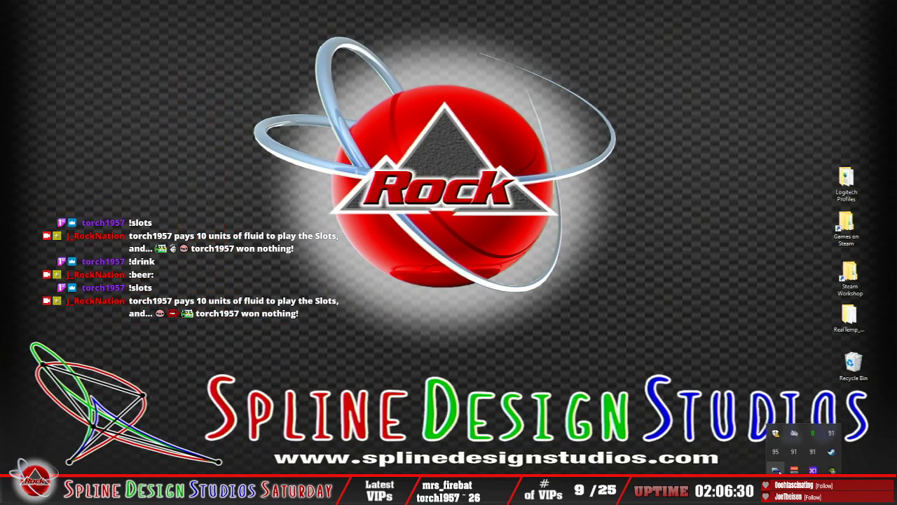
double_click(776, 471)
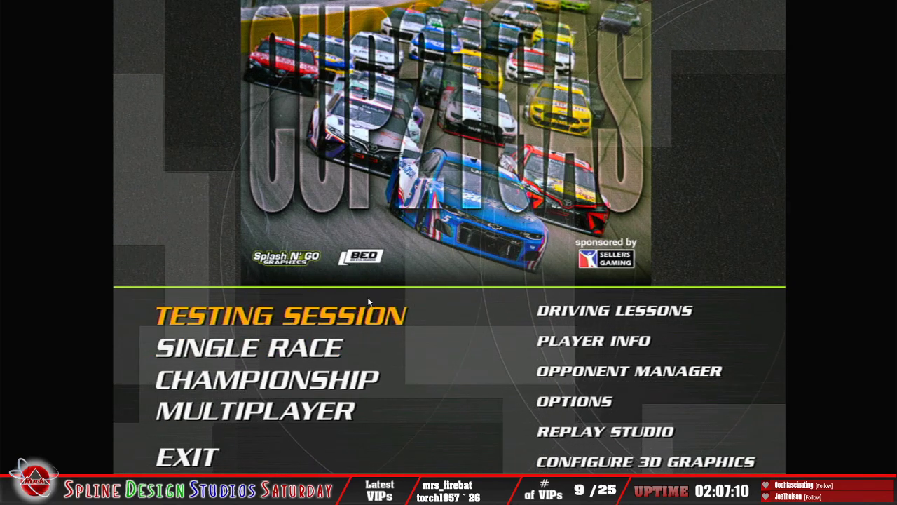
left_click(293, 317)
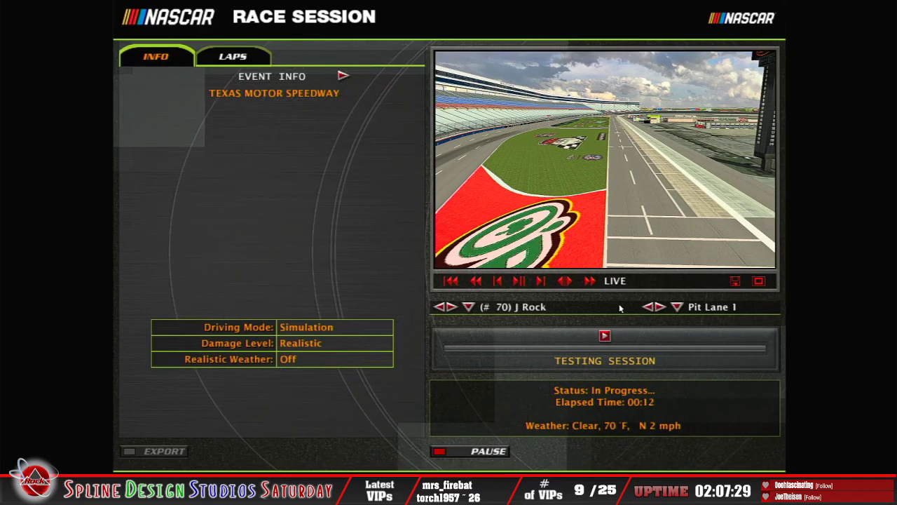
Step: Inspect the track through the Pit Lane 2, Cockpit and Spectator cameras, showing the Spectator view full screen
left_click(659, 307)
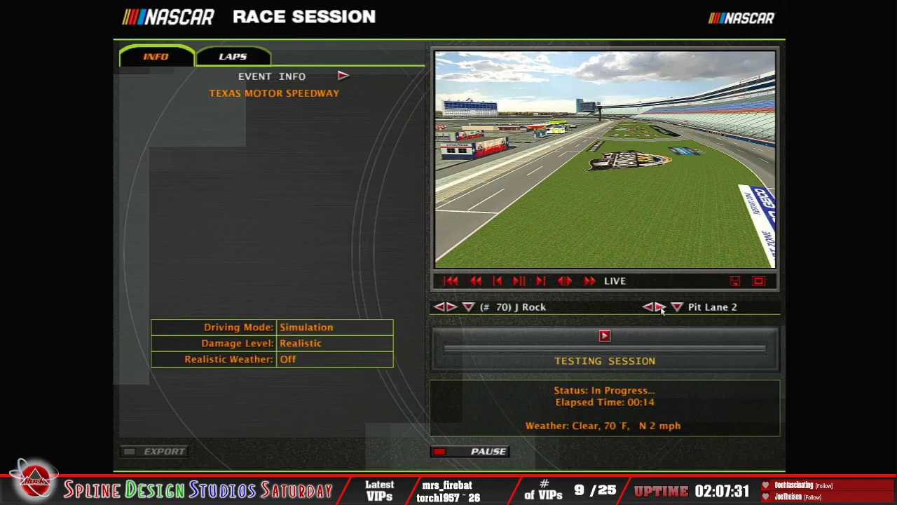
left_click(660, 307)
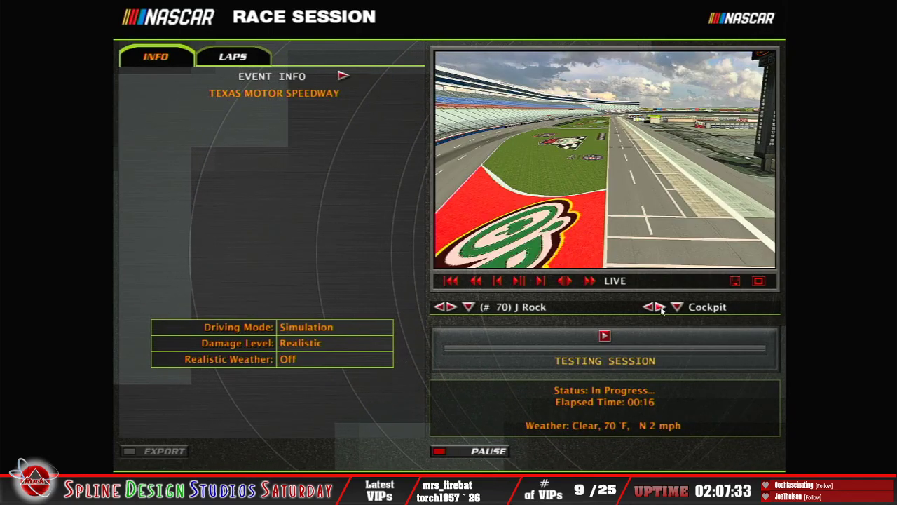
left_click(677, 307)
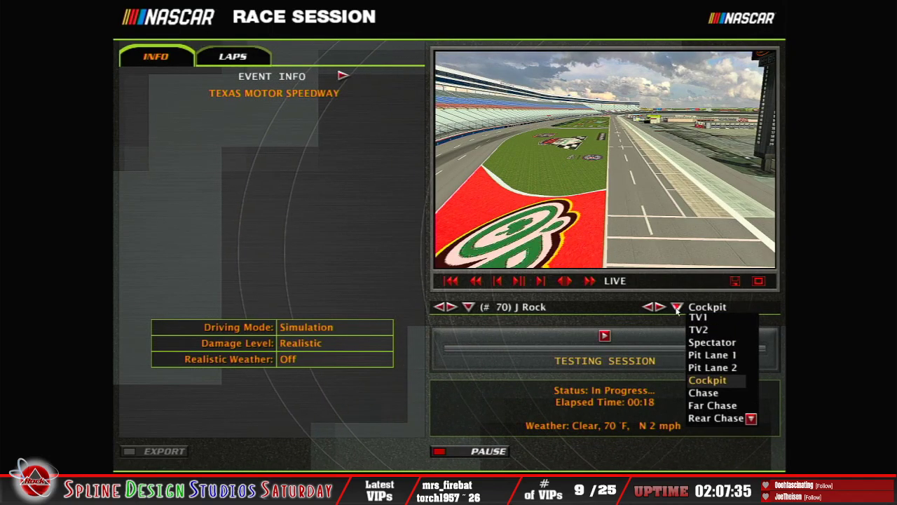
left_click(713, 347)
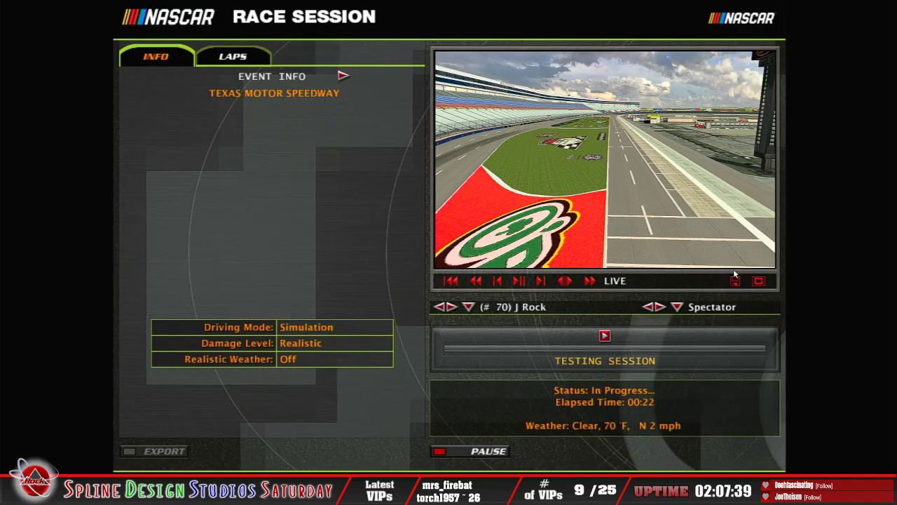
left_click(751, 282)
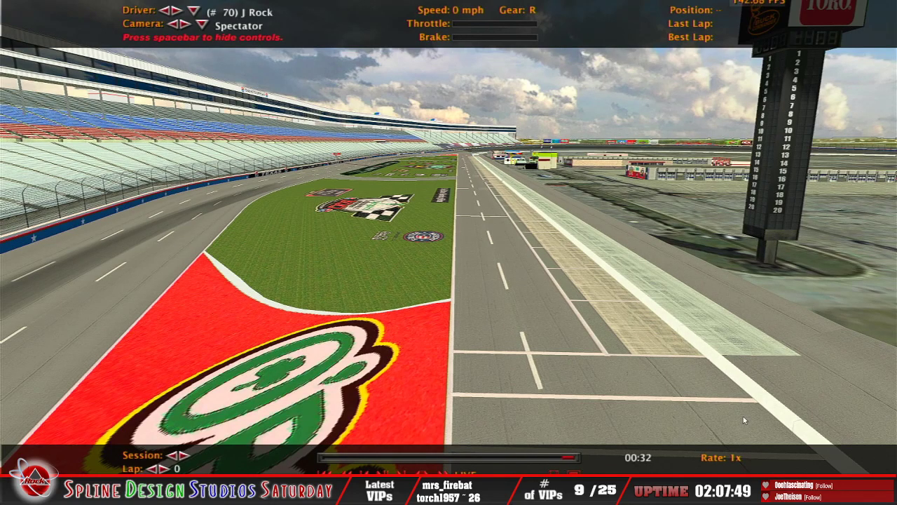
key("Escape")
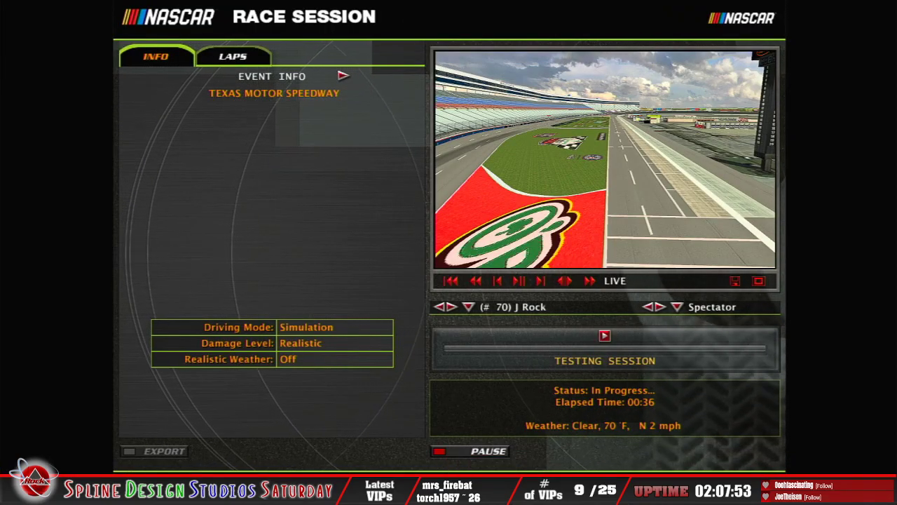
Step: Enter the car briefly, return to the session and fast-forward the full-screen replay to the car's appearance on pit road
key("Escape")
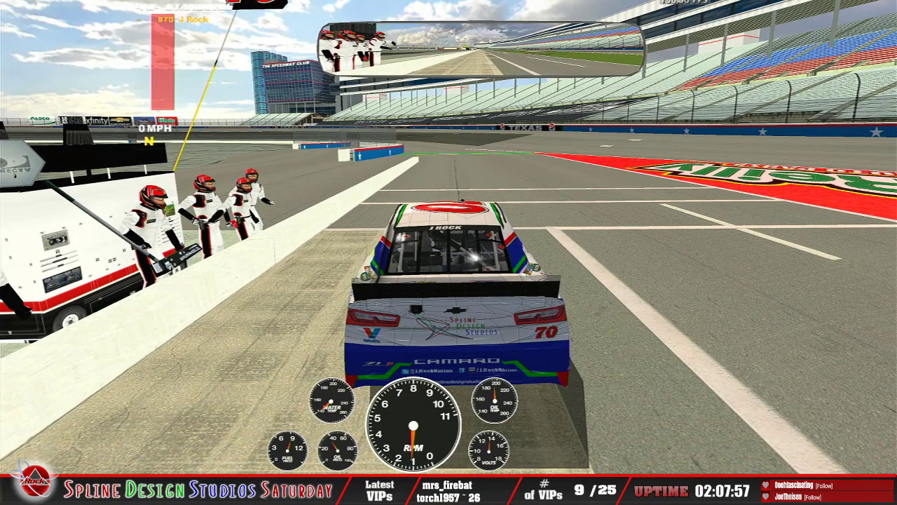
key("Escape")
left_click(450, 177)
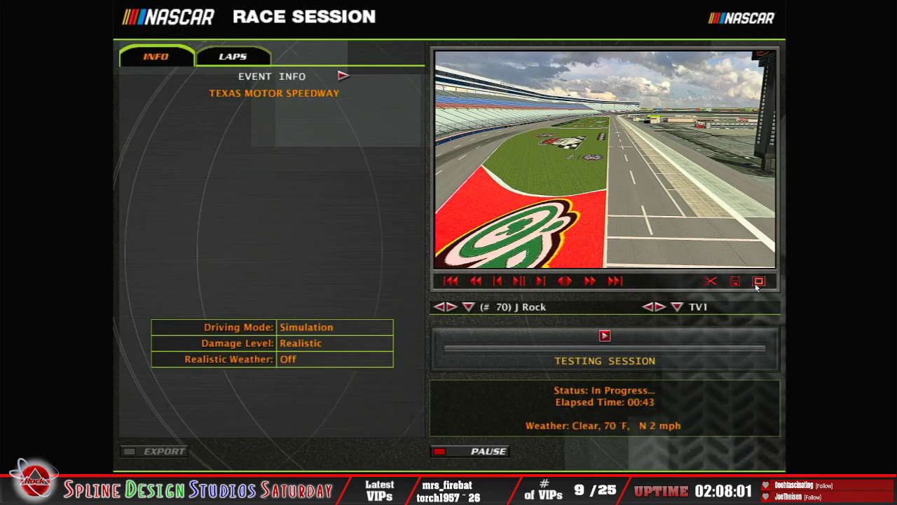
left_click(758, 281)
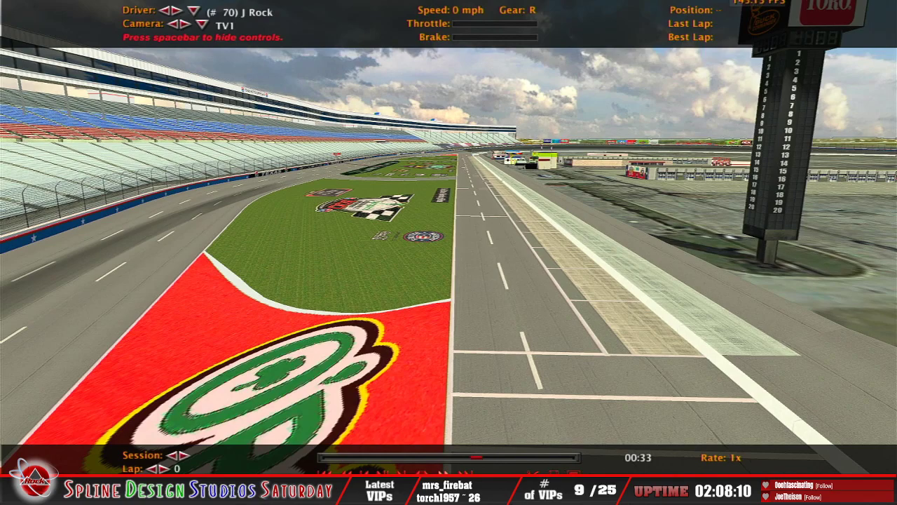
left_click(463, 473)
left_click(463, 472)
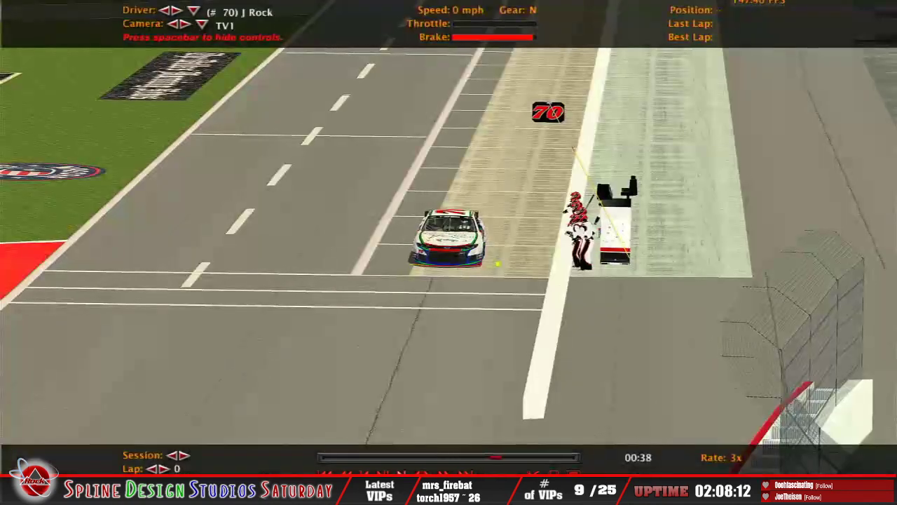
Step: Inspect the track around the parked car through the Spectator, Pit Lane 1, Pit Lane 2, Chase and Rear Chase replay cameras
left_click(202, 24)
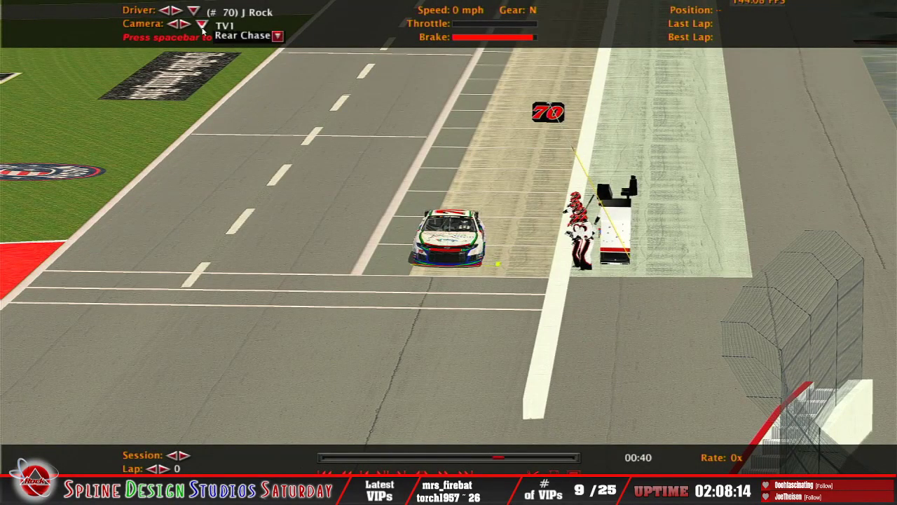
left_click_drag(225, 140, 239, 272)
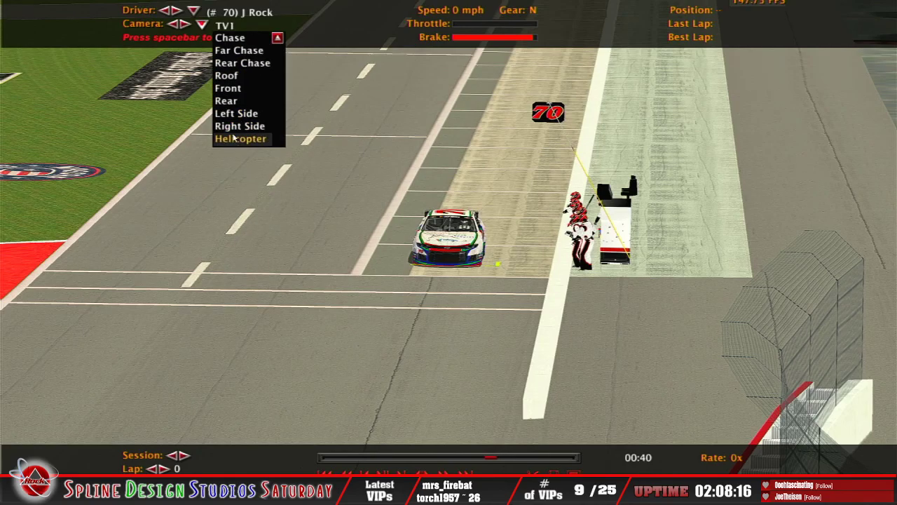
left_click_drag(233, 138, 238, 63)
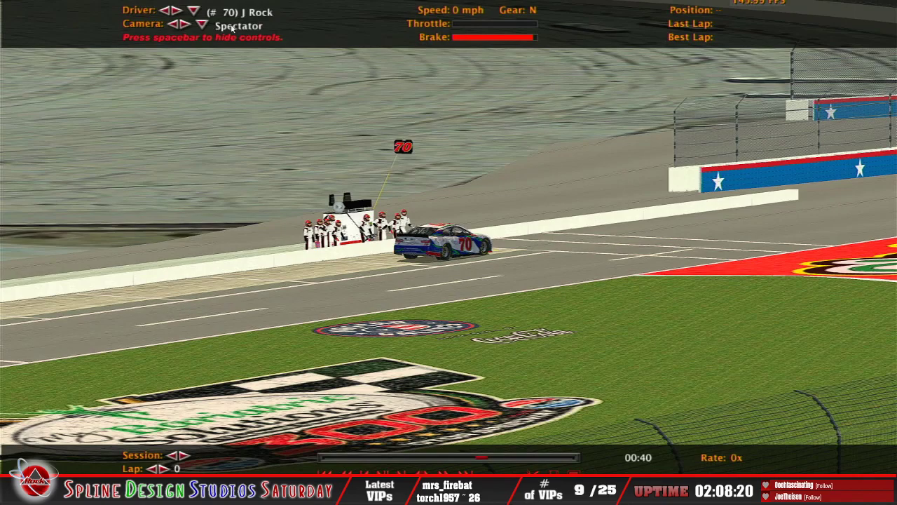
left_click(183, 23)
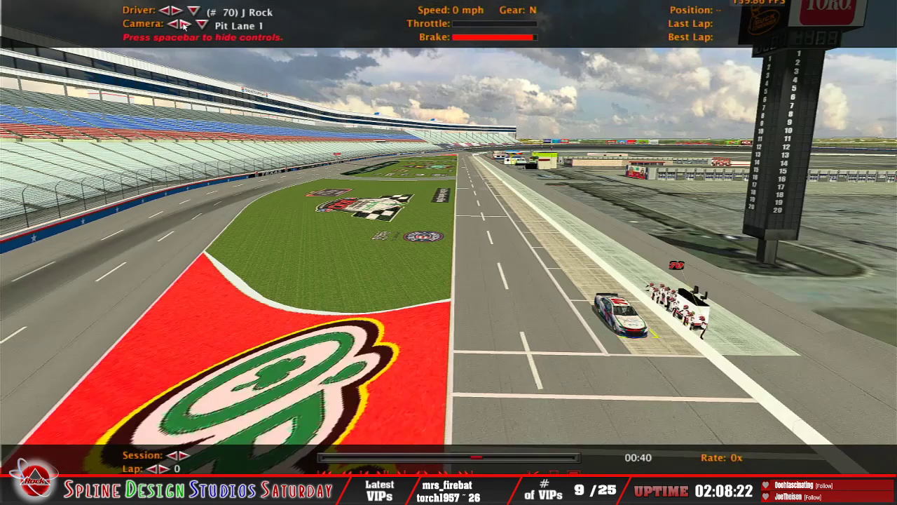
left_click(183, 24)
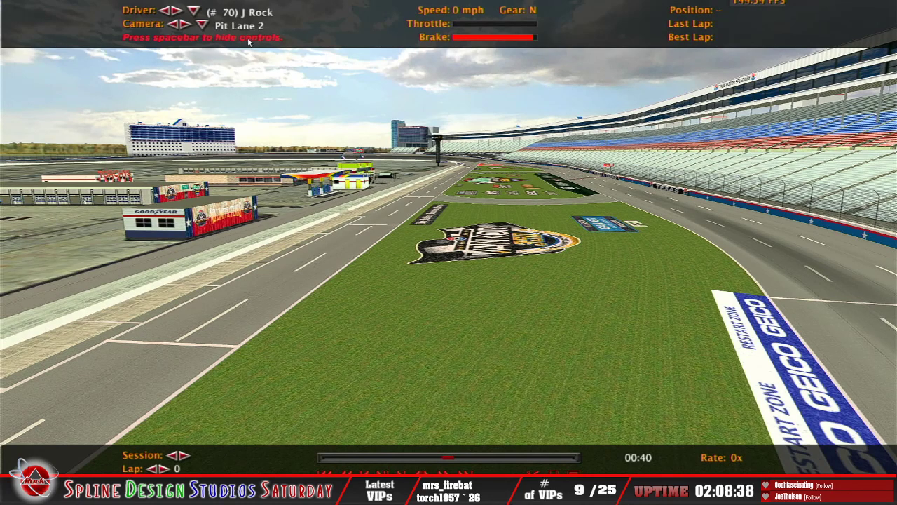
left_click(187, 25)
left_click(187, 25)
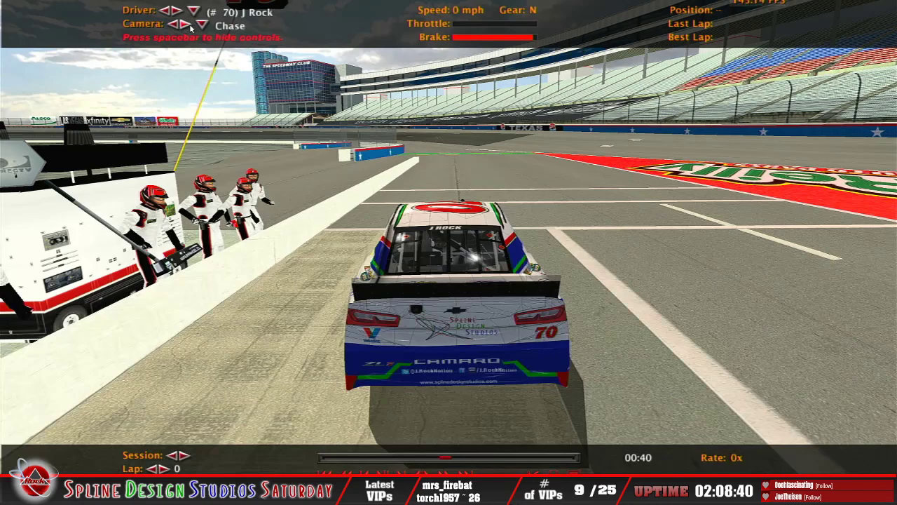
left_click(188, 25)
left_click(188, 25)
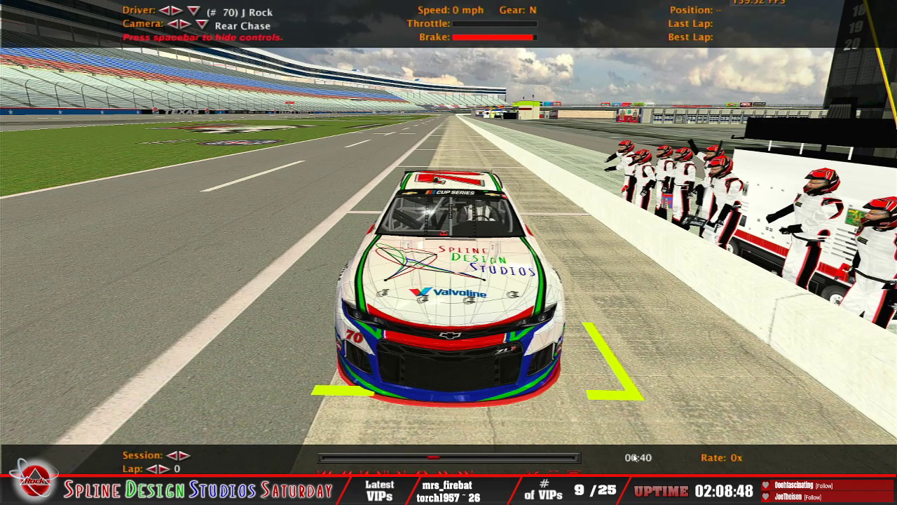
Step: Leave the full-screen replay, keep the testing session running and return to the car on pit road
key("Escape")
key("Escape")
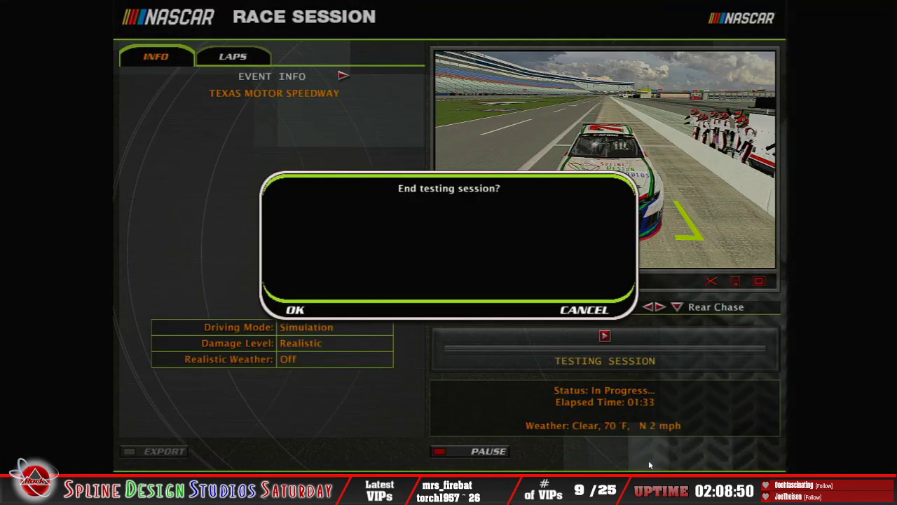
left_click(580, 313)
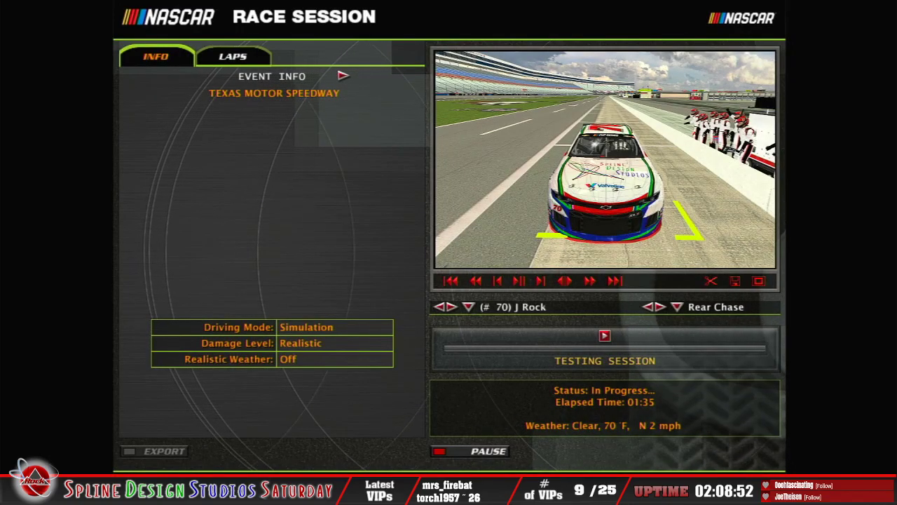
left_click(605, 337)
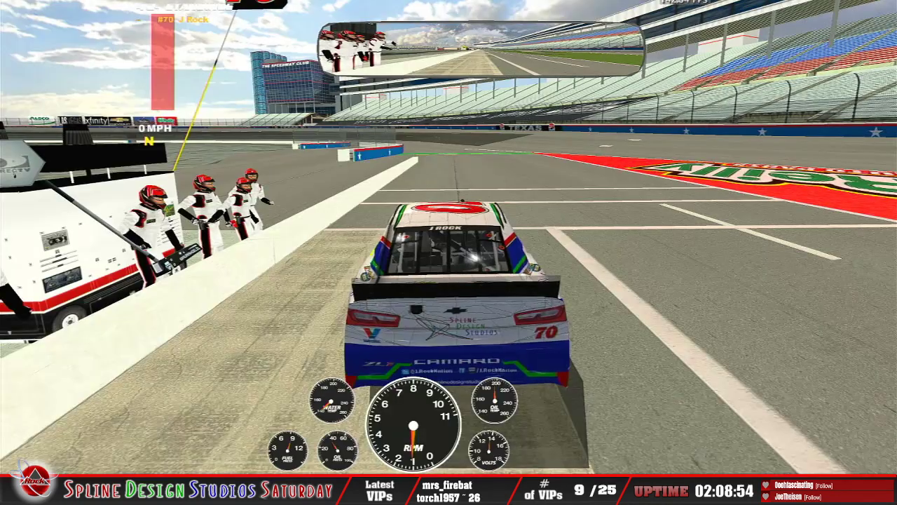
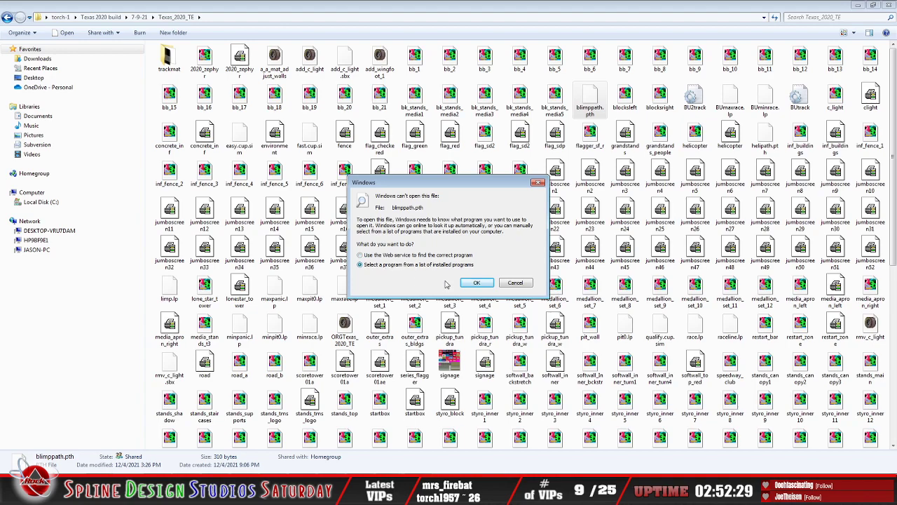
Step: Open blimppath.pth in Notepad, making Notepad the default program for this kind of file
left_click(476, 283)
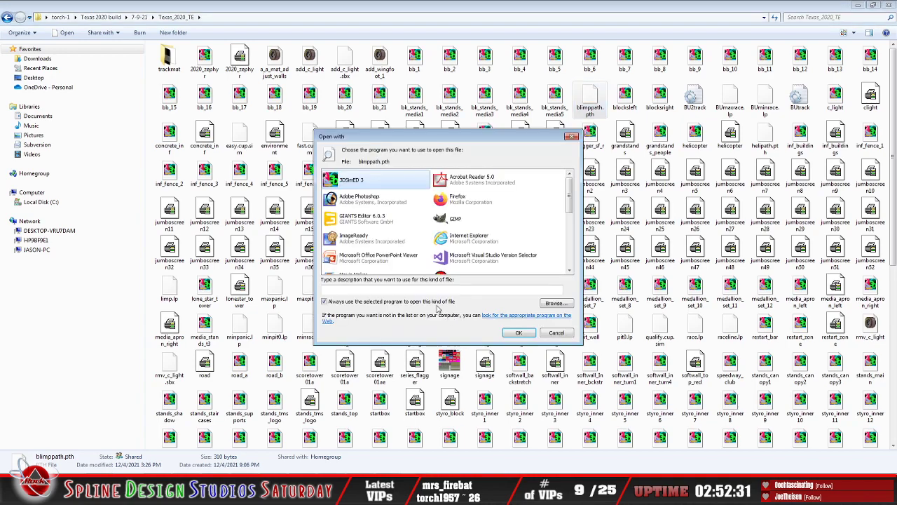
left_click_drag(570, 192, 570, 256)
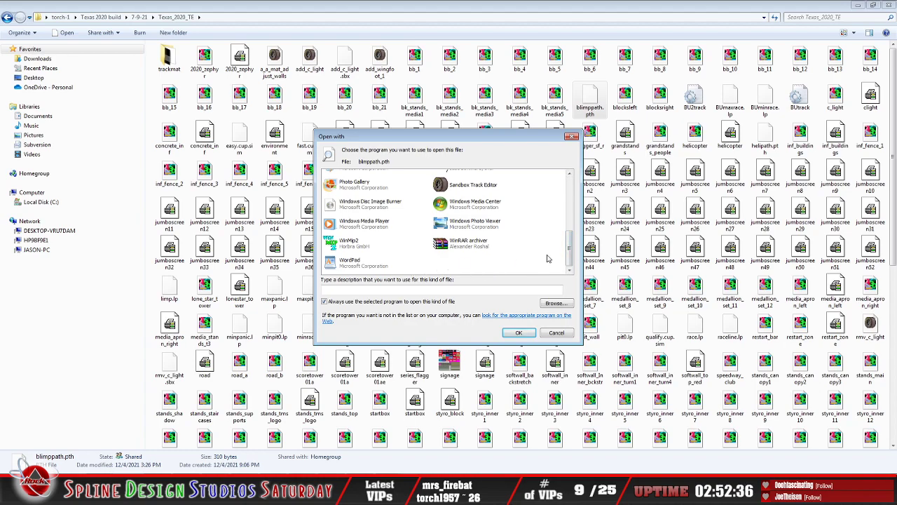
left_click_drag(569, 256, 570, 228)
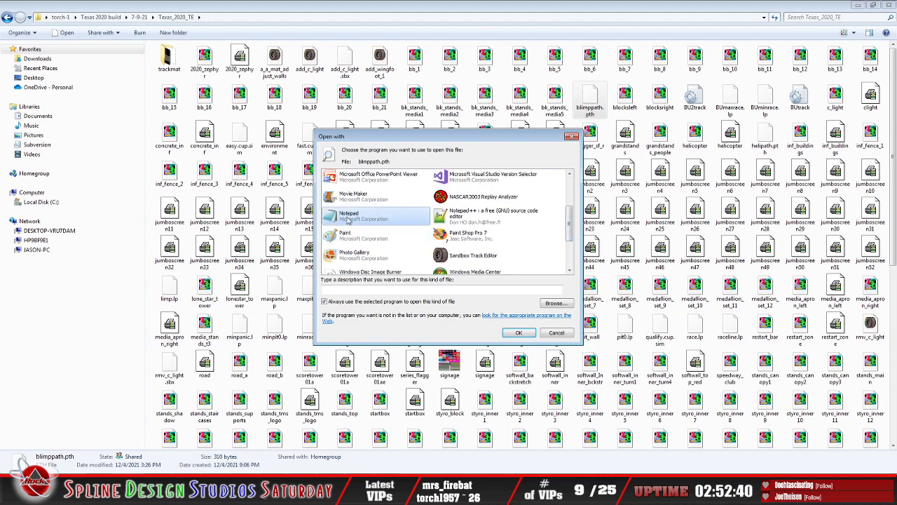
left_click(519, 333)
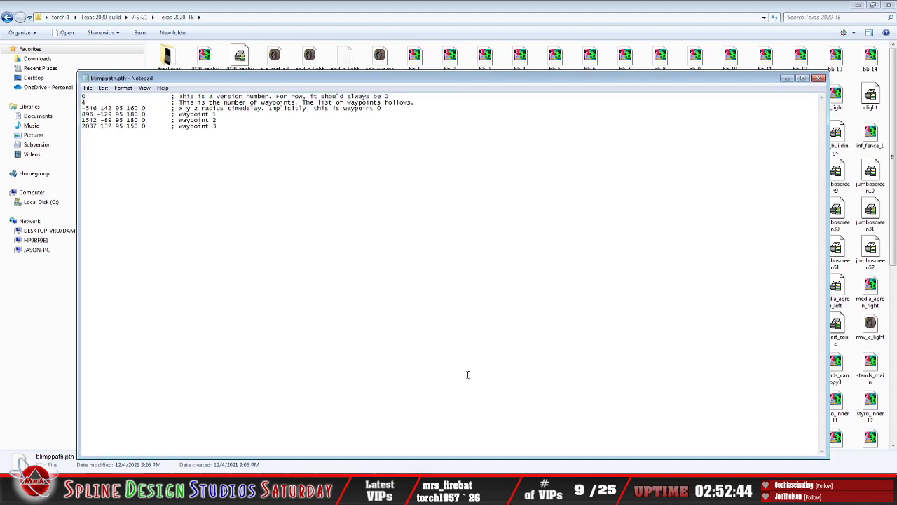
left_click_drag(217, 82, 285, 74)
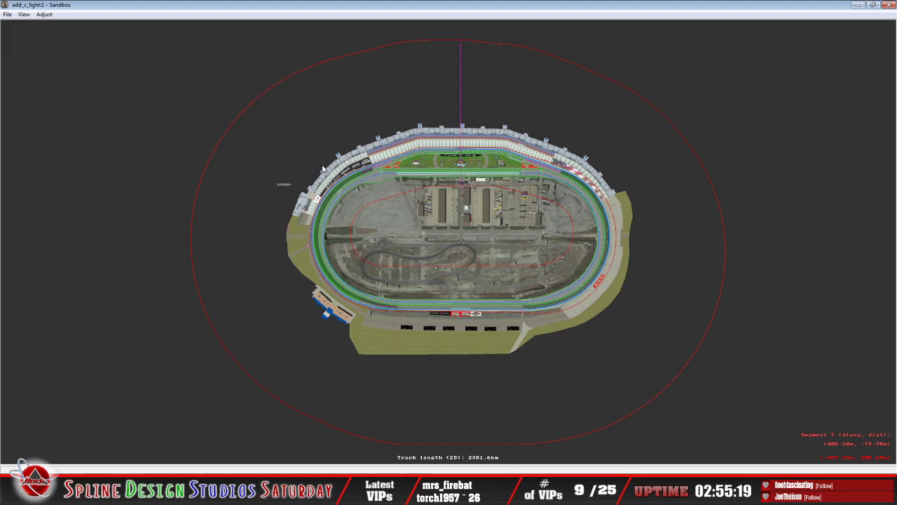
Step: Select the outer track section in Sandbox and compare the blimppath.pth waypoint coordinates with positions around the track
left_click(288, 146)
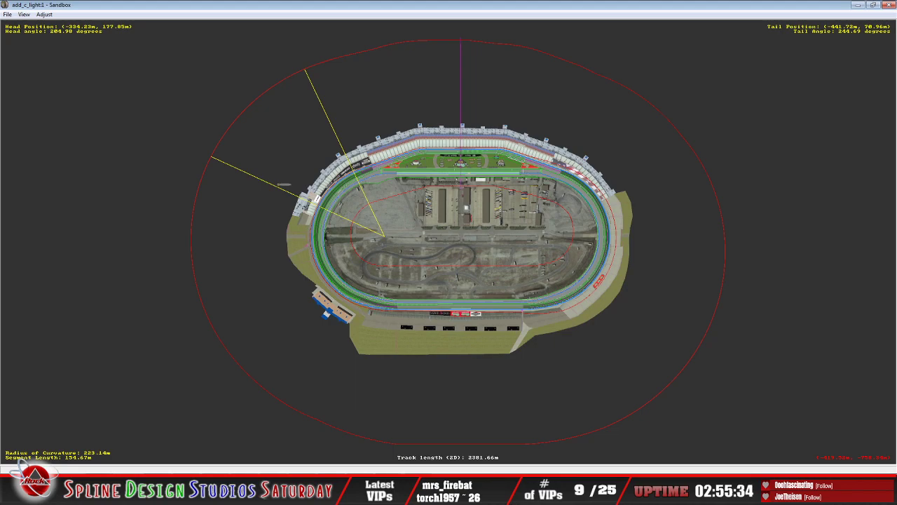
left_click(344, 491)
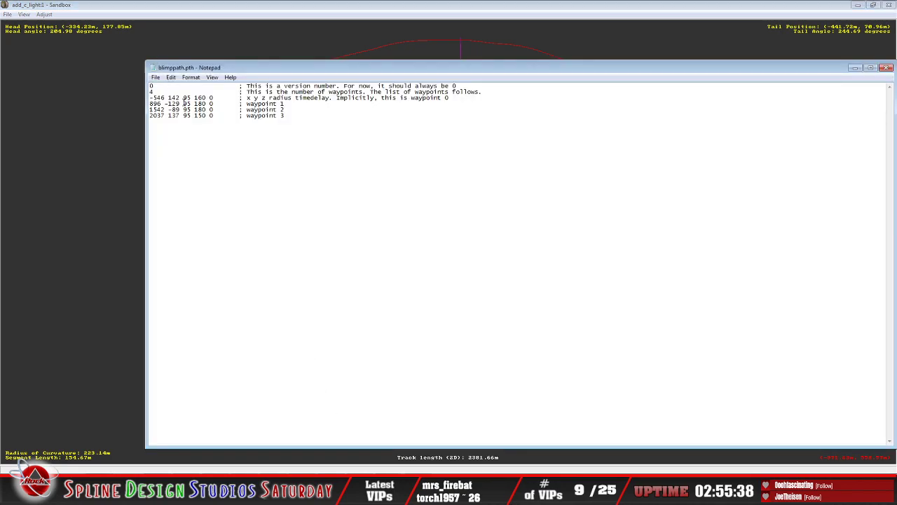
left_click(316, 13)
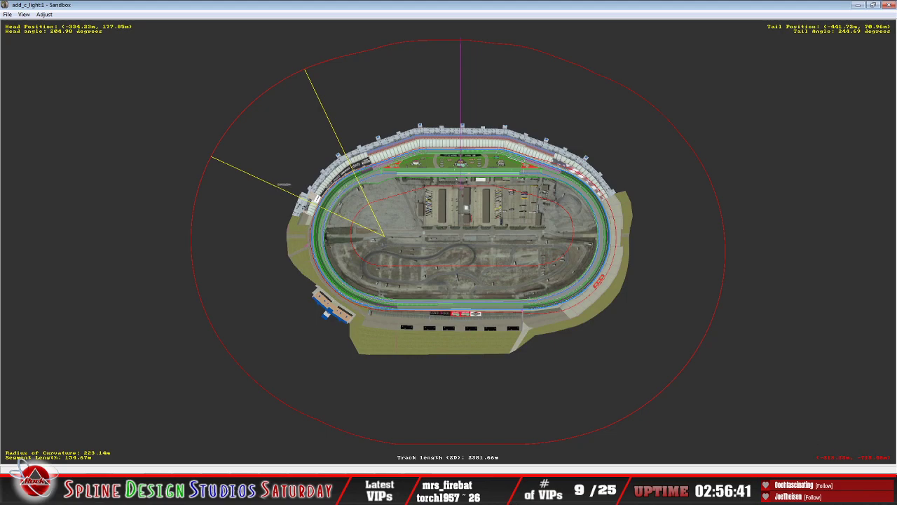
left_click(378, 486)
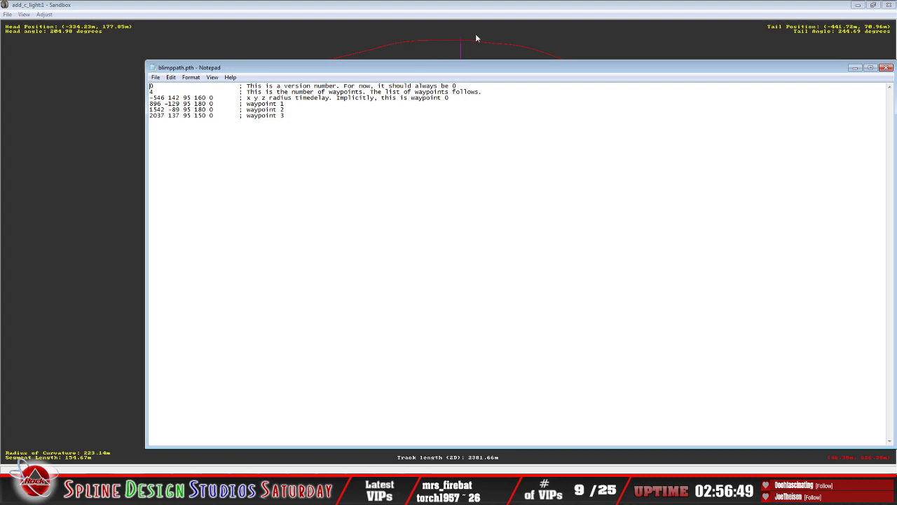
left_click(475, 14)
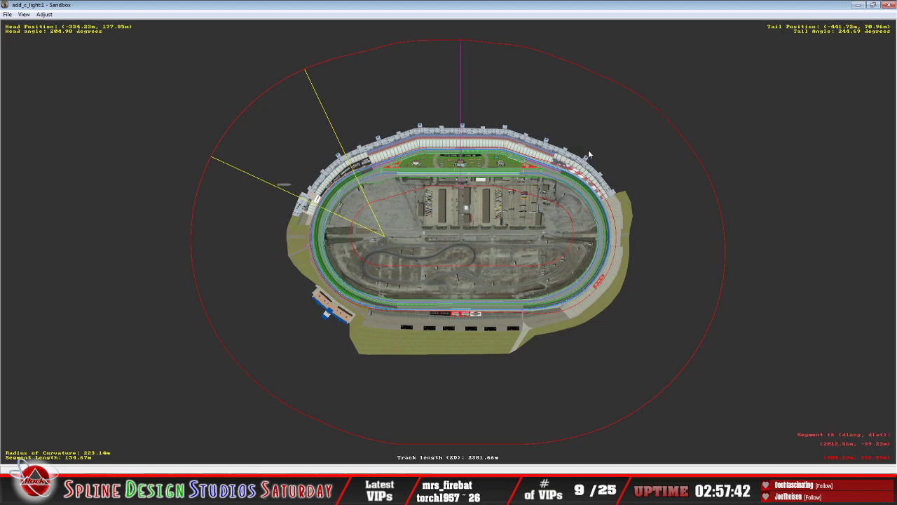
left_click(259, 494)
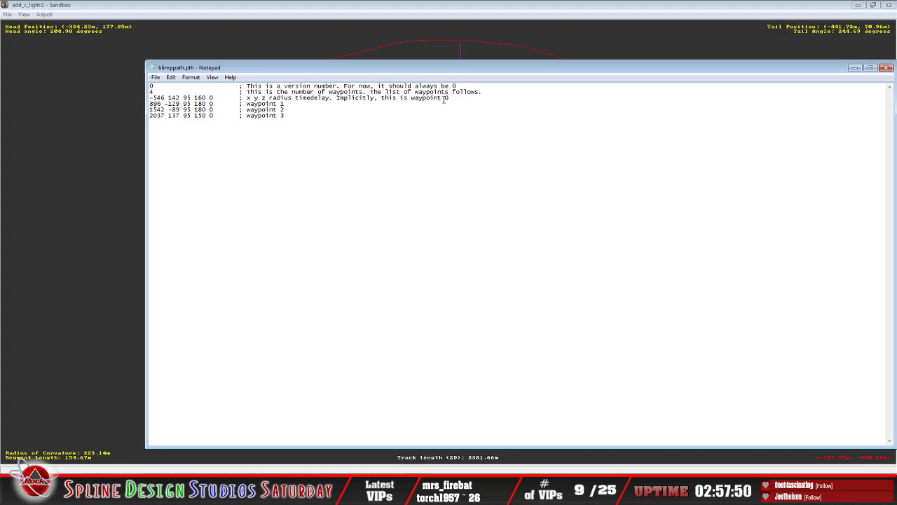
Step: Check the waypoint 2 coordinates in blimppath.pth against the matching dlong and dlat position on the Sandbox map
left_click(164, 109)
left_click(329, 24)
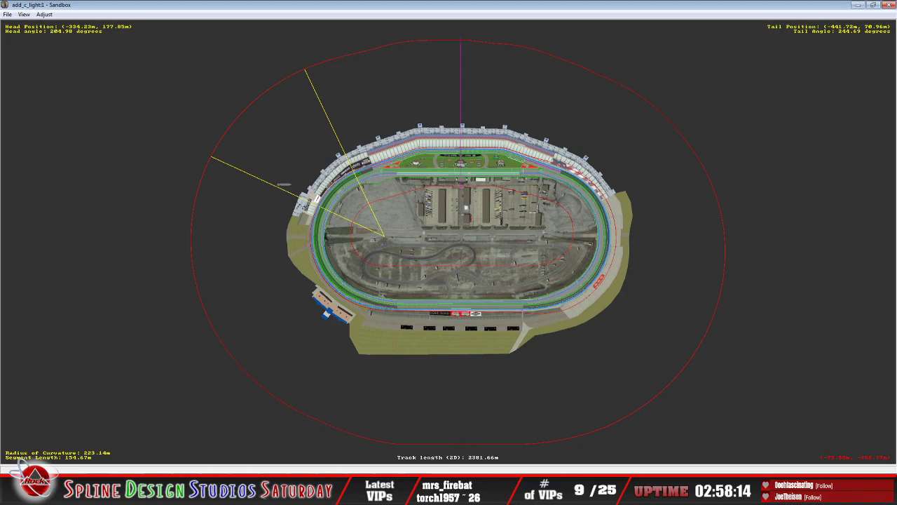
left_click(414, 491)
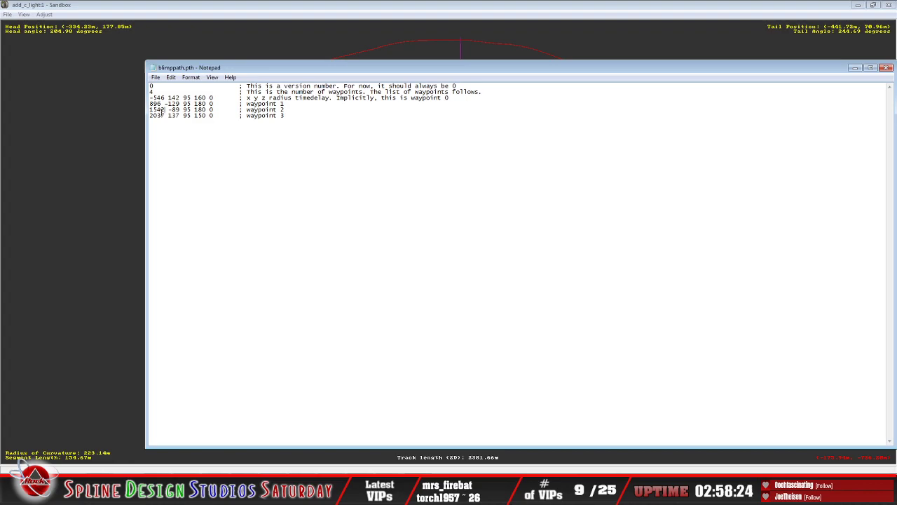
left_click(432, 32)
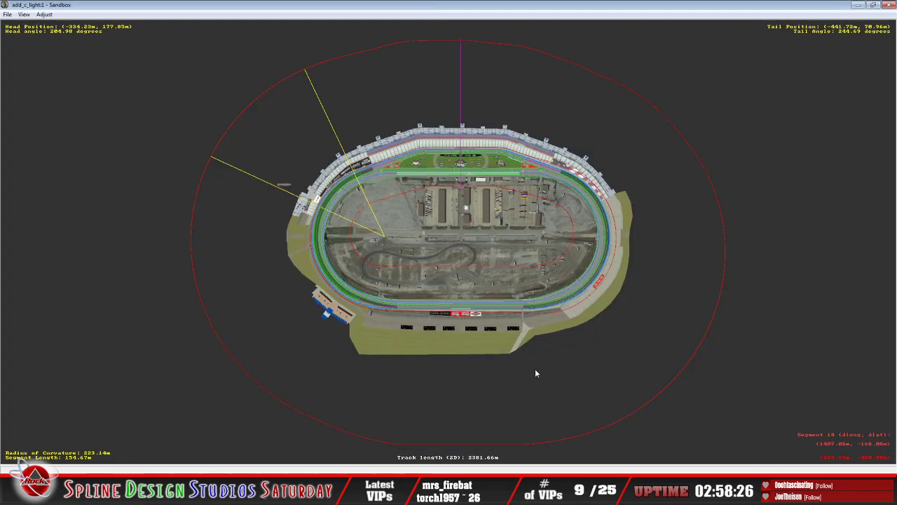
key("alt+Tab")
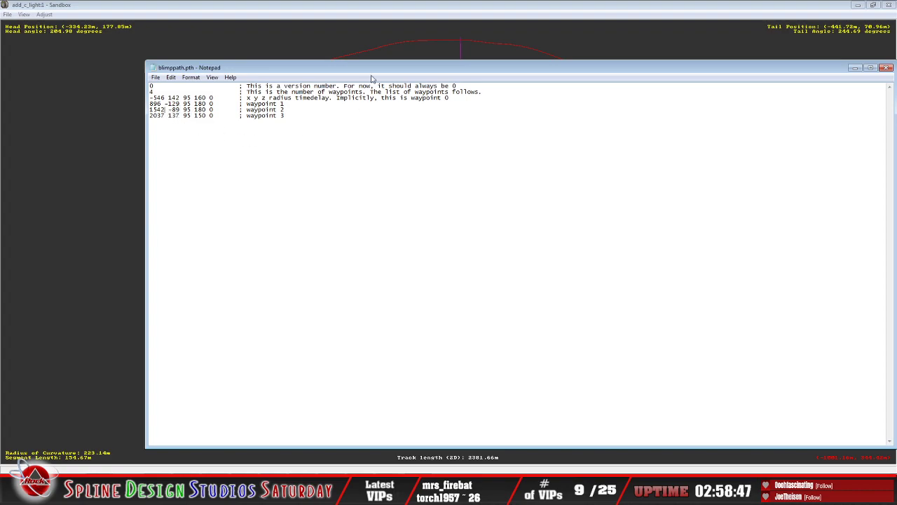
left_click(391, 18)
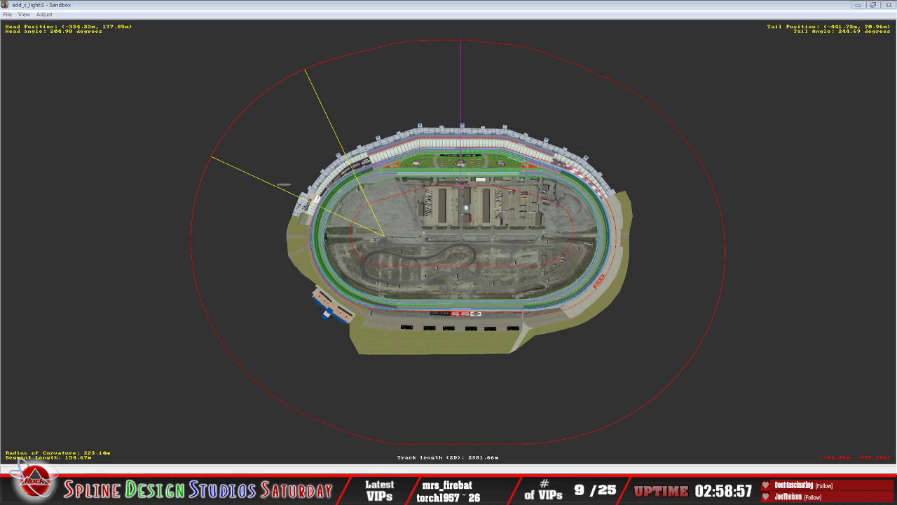
Step: Recheck the blimp waypoints against both ends of the track in Sandbox, and close blimppath.pth without editing it
left_click(403, 494)
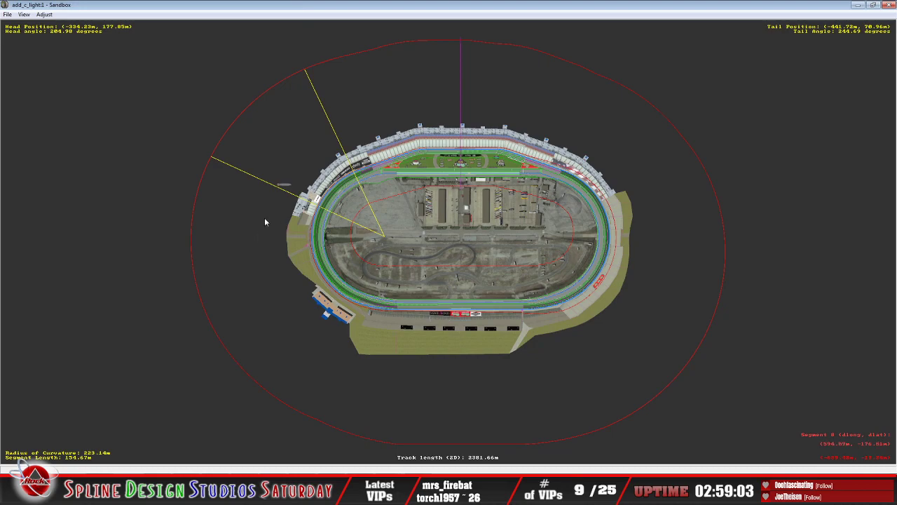
left_click(389, 492)
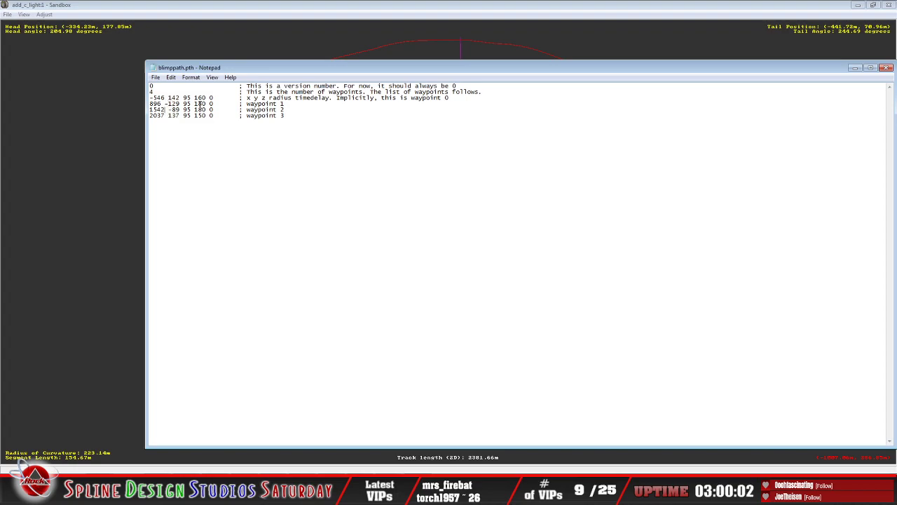
left_click(636, 9)
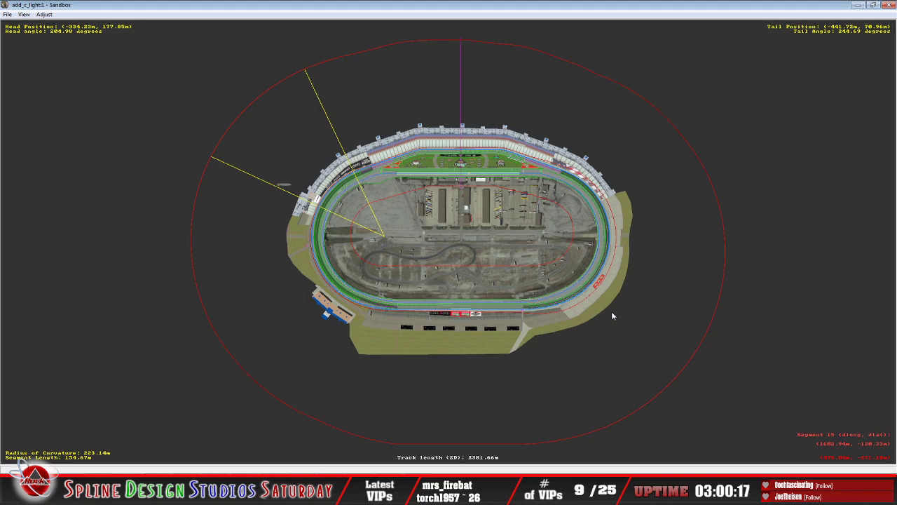
left_click(406, 493)
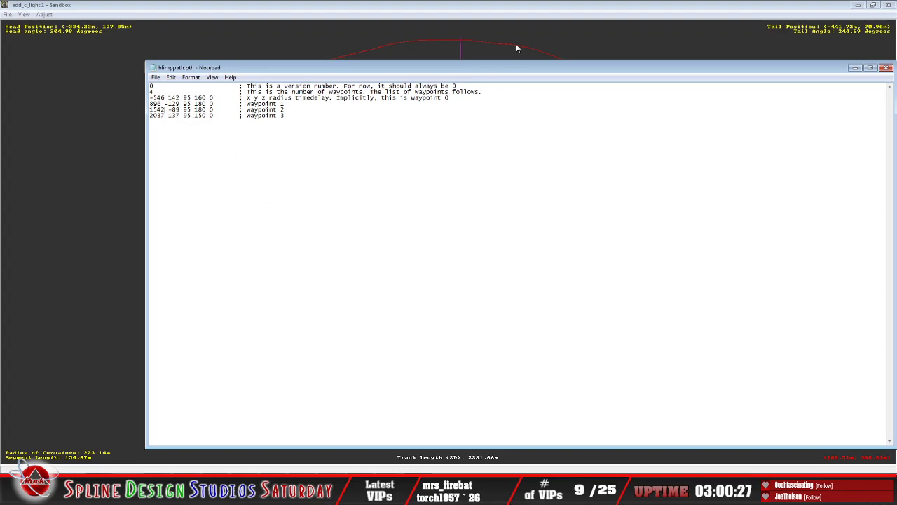
left_click(525, 10)
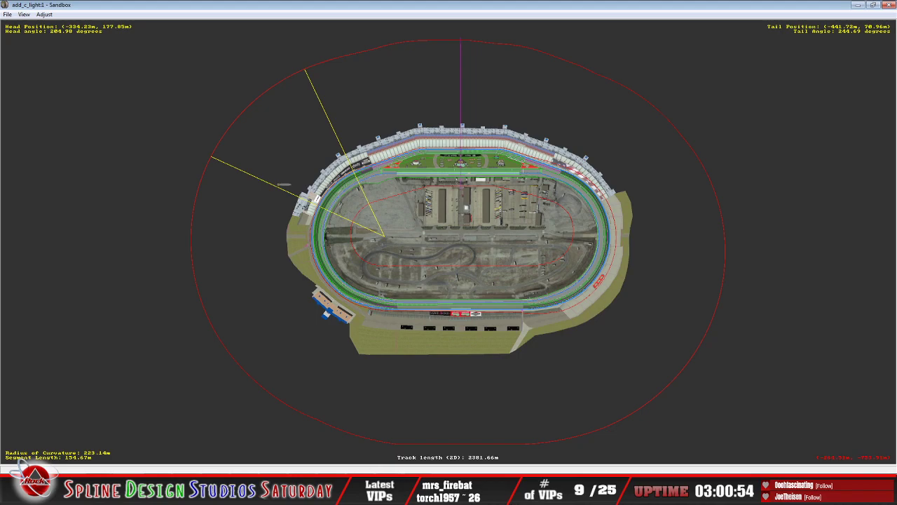
key("alt+Tab")
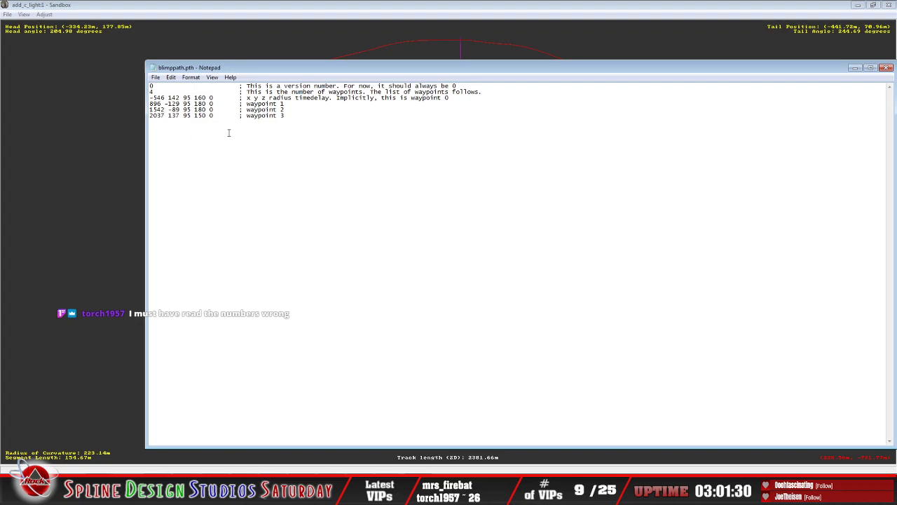
left_click(156, 77)
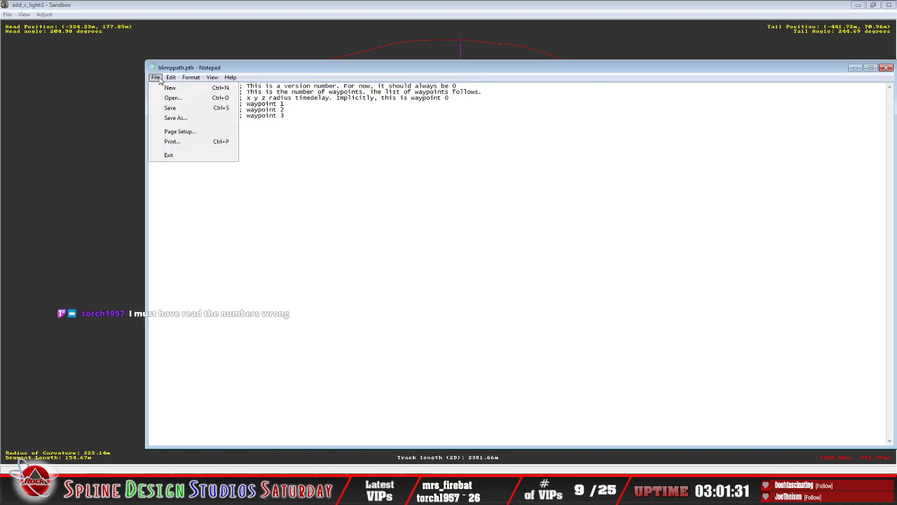
left_click(182, 153)
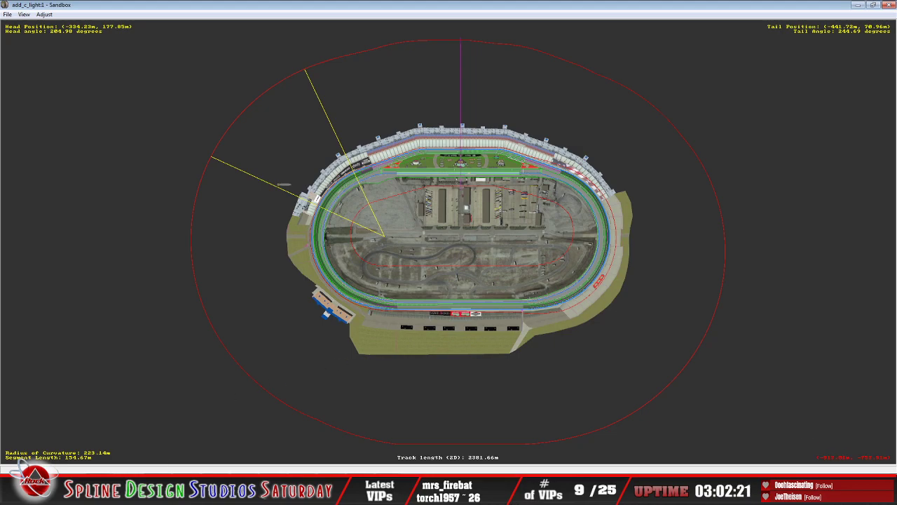
left_click(169, 490)
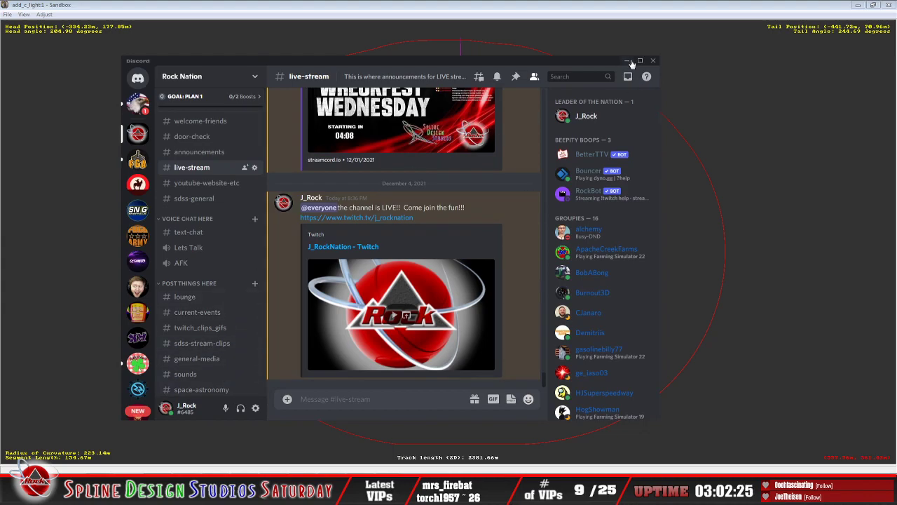
left_click(627, 61)
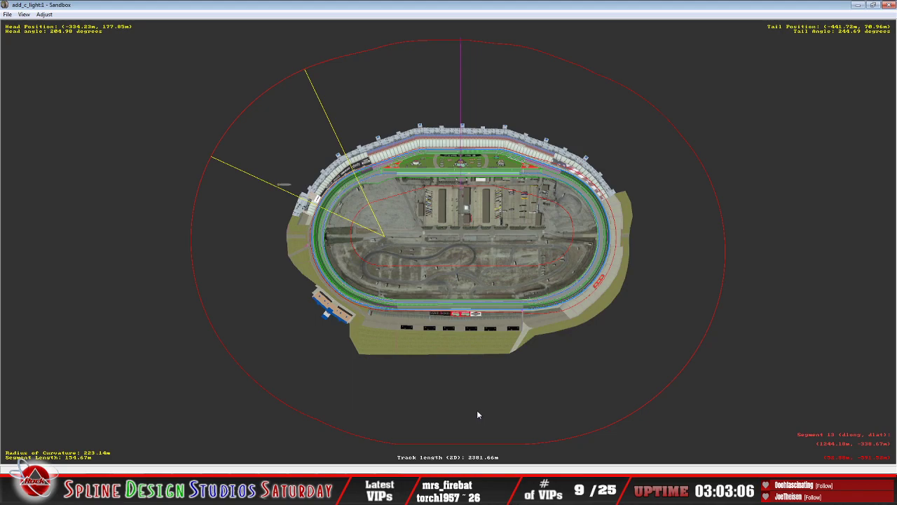
left_click(105, 489)
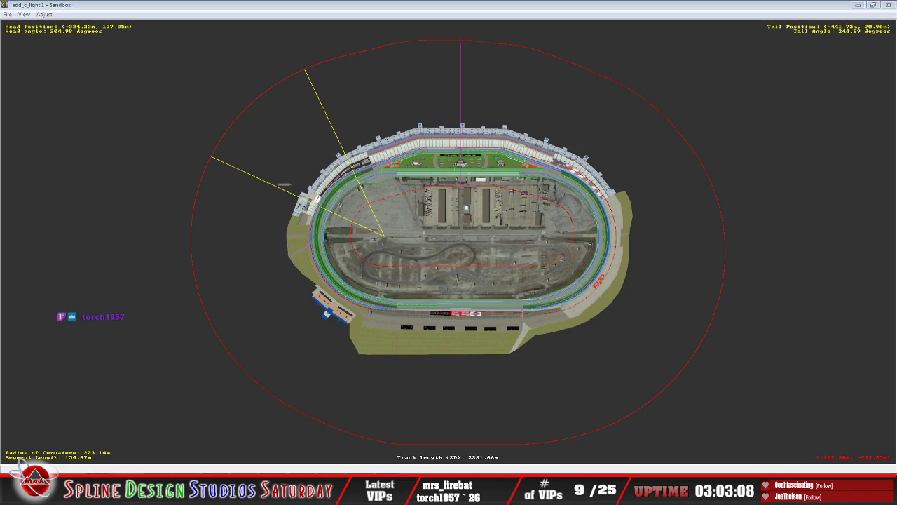
left_click(111, 449)
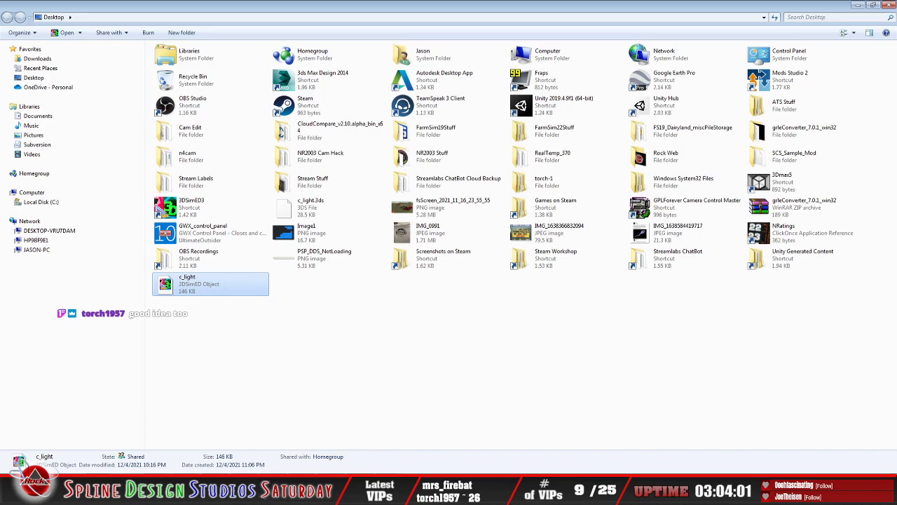
left_click(400, 485)
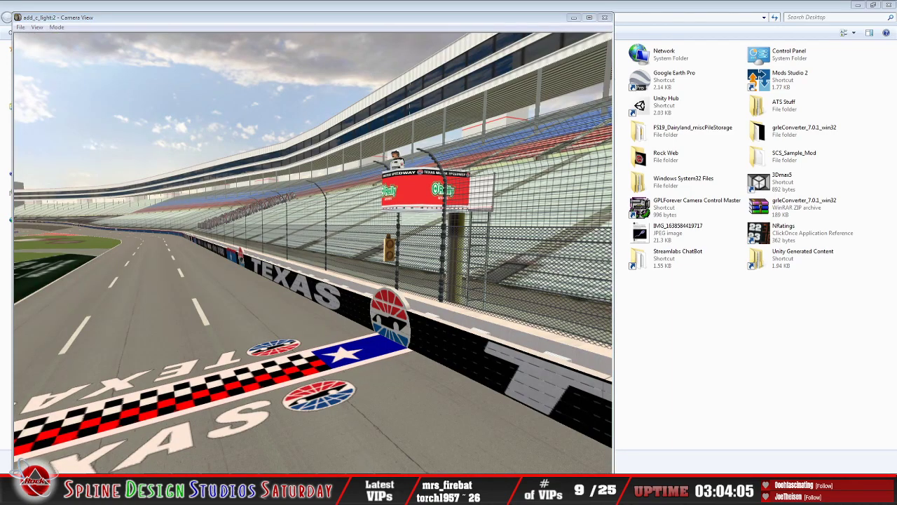
Step: Switch the Sandbox map to track side objects and inspect the moving-object properties of the wingfoot_one.3do blimp
left_click(387, 485)
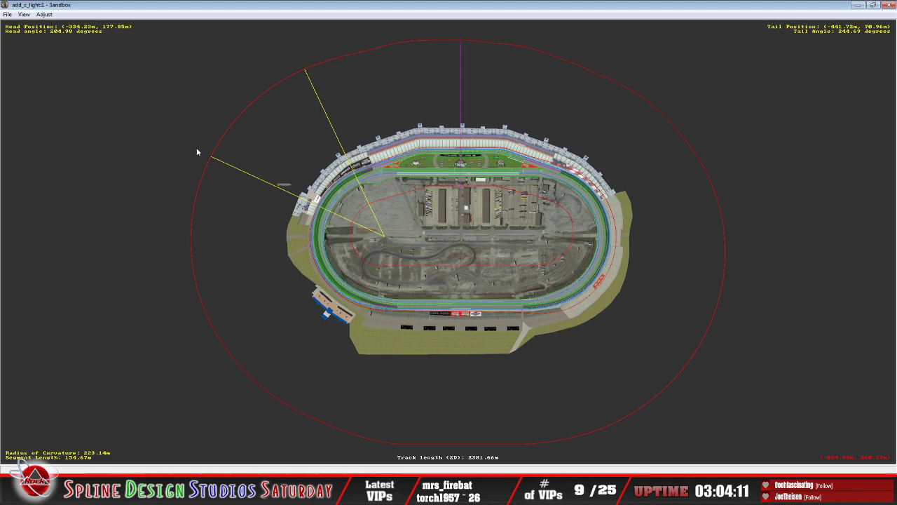
left_click(24, 14)
left_click(69, 127)
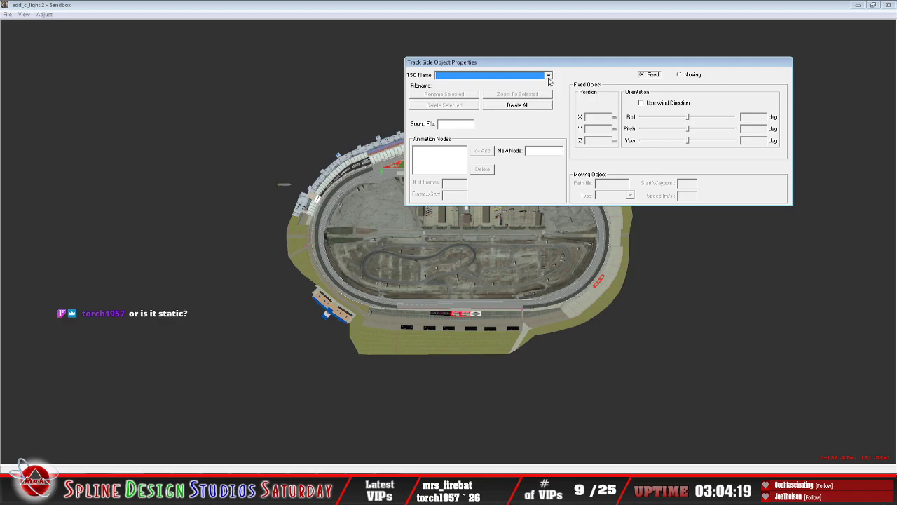
left_click(283, 185)
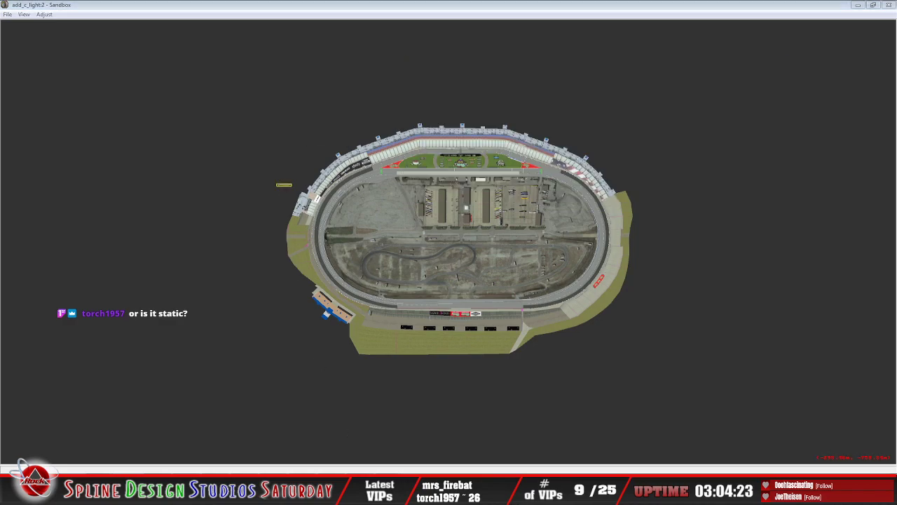
left_click(397, 465)
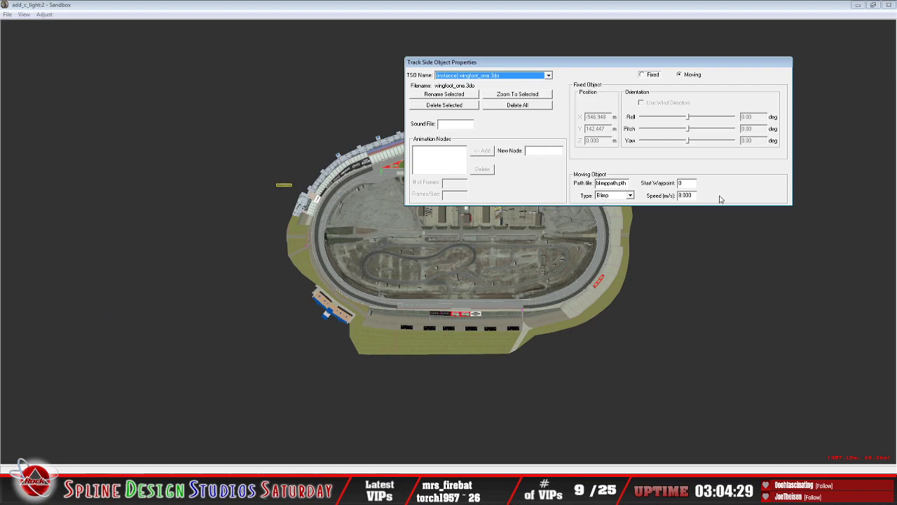
left_click(402, 15)
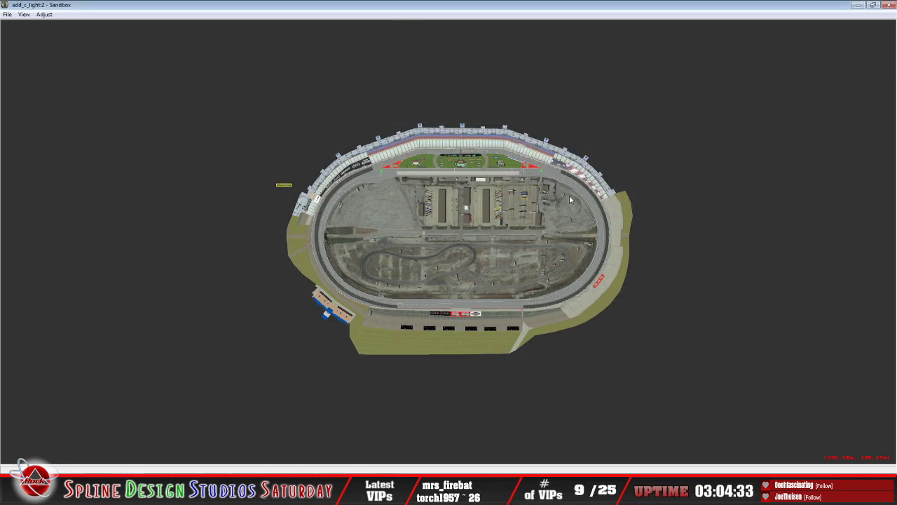
scroll(569, 199, "up", 10)
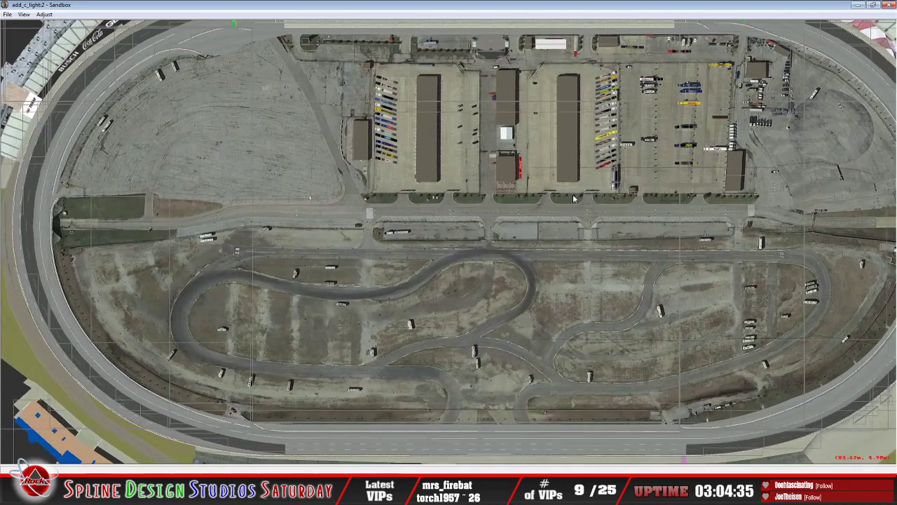
Step: Select the helicopter.3do object inside the turn and inspect its moving-object properties, including the path file entry
right_click_drag(573, 199, 638, 169)
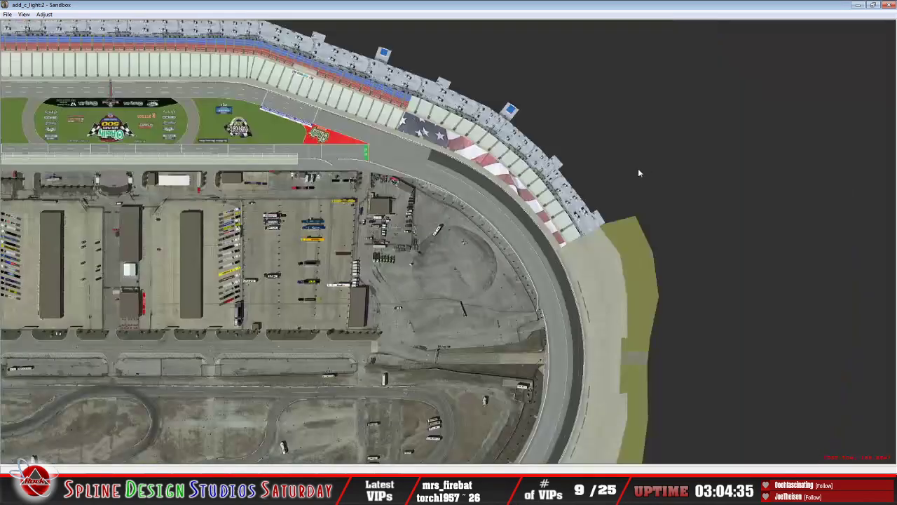
left_click(464, 243)
left_click(382, 494)
left_click(380, 463)
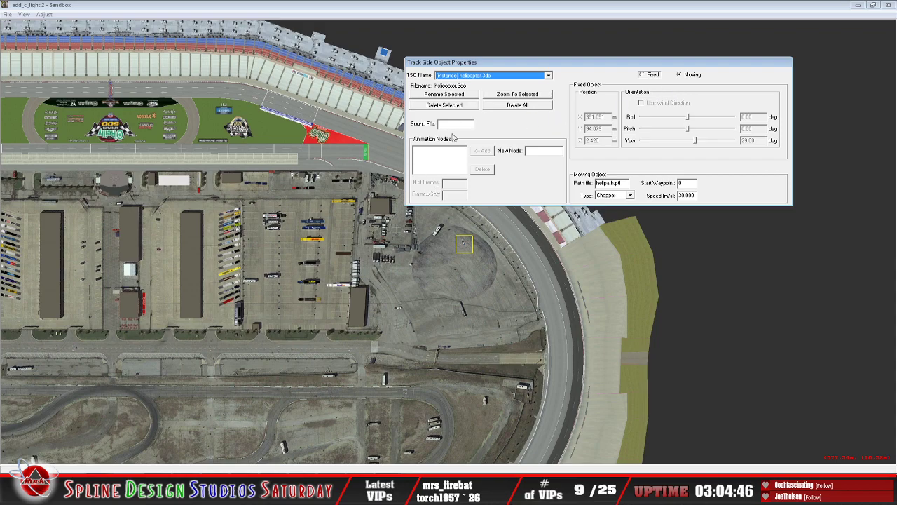
left_click(625, 185)
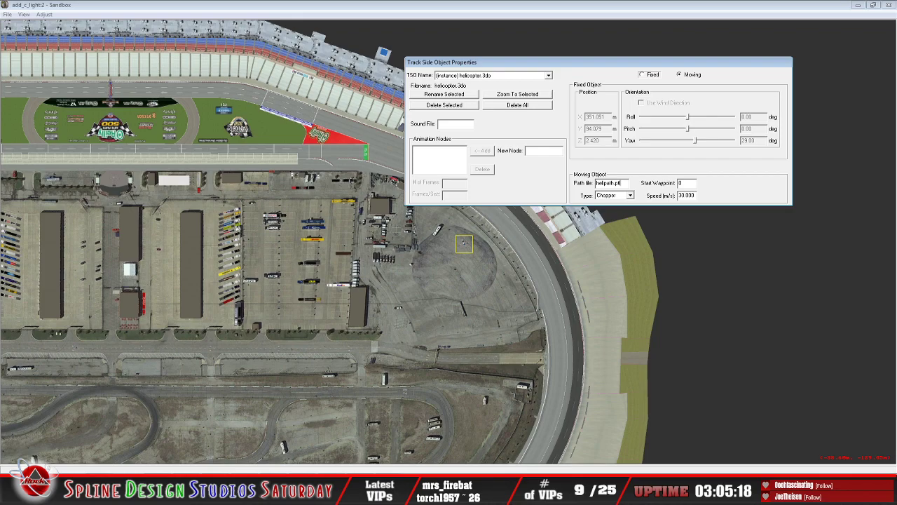
Step: Copy the full file name helipath.pth from its file properties in the Texas_2020_TE folder, leaving the file unchanged
left_click(50, 415)
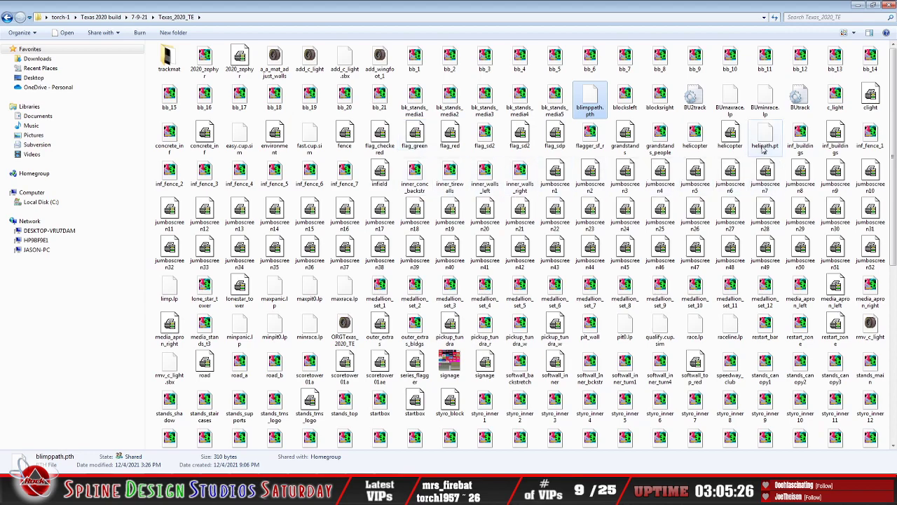
right_click(765, 146)
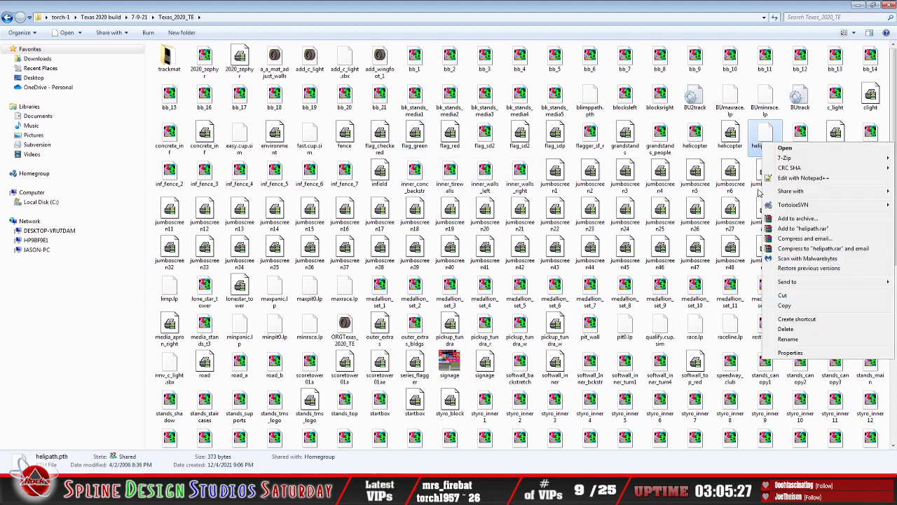
left_click(806, 352)
left_click_drag(806, 182, 762, 184)
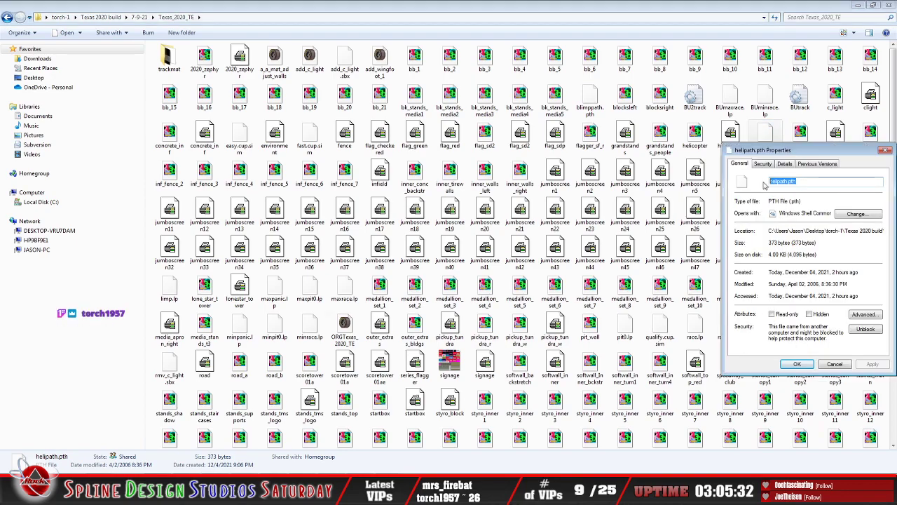
right_click(779, 181)
left_click(802, 223)
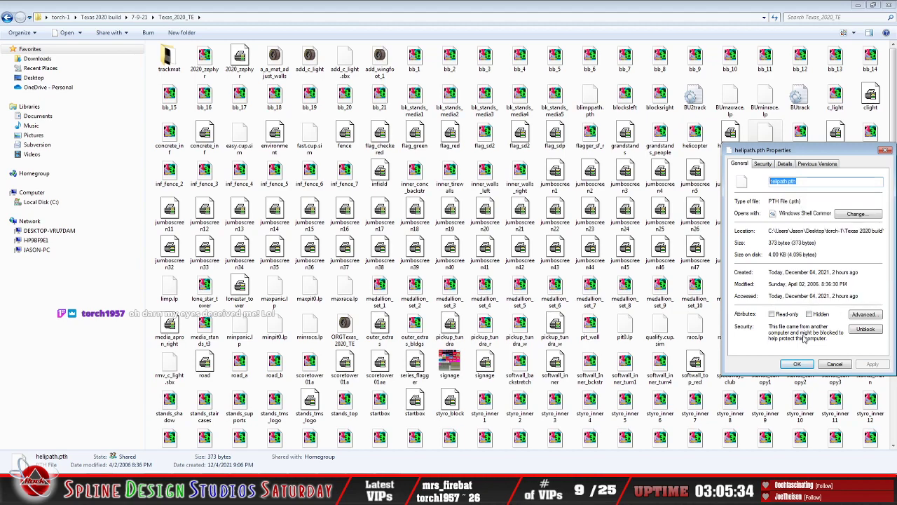
left_click(833, 366)
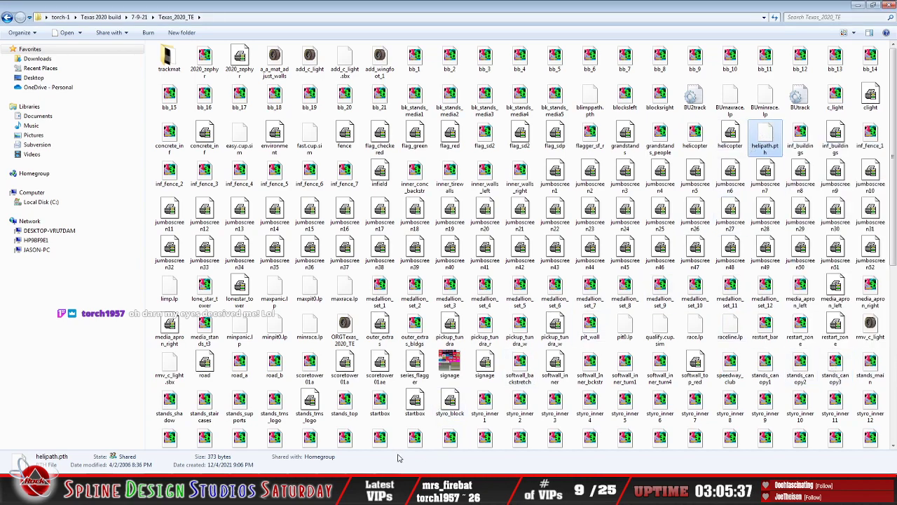
Step: Replace the helicopter's moving-object path file in Sandbox with the copied name helipath.pth
left_click(405, 474)
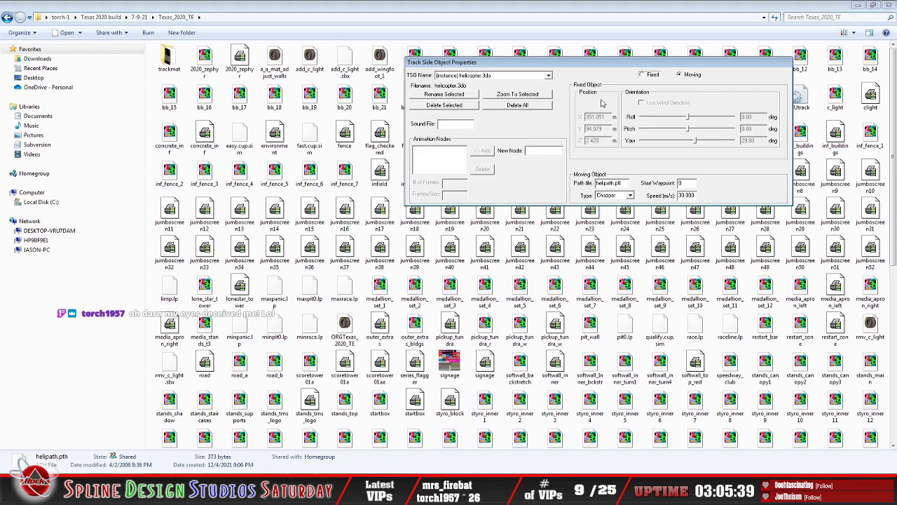
left_click_drag(622, 183, 589, 184)
right_click(607, 183)
left_click(631, 222)
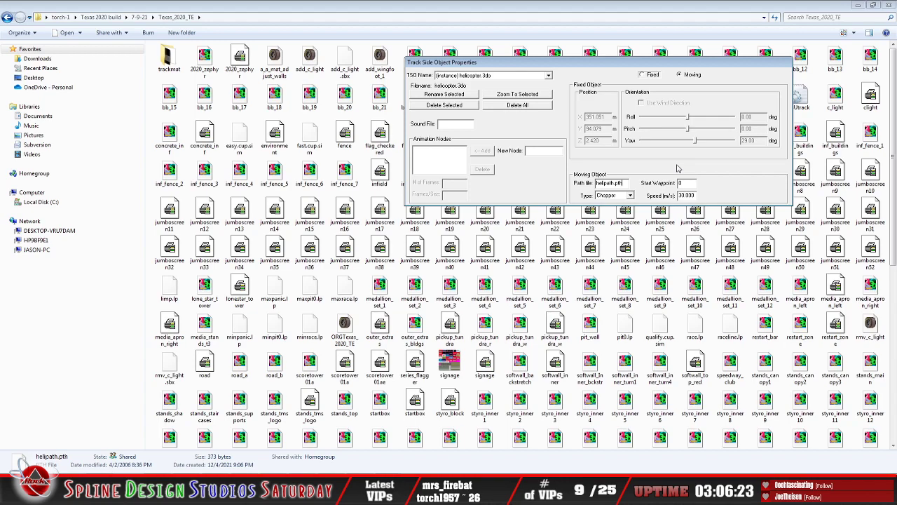
Step: Open helipath.pth from the Texas_2020_TE folder with Notepad chosen from the installed programs
left_click(648, 5)
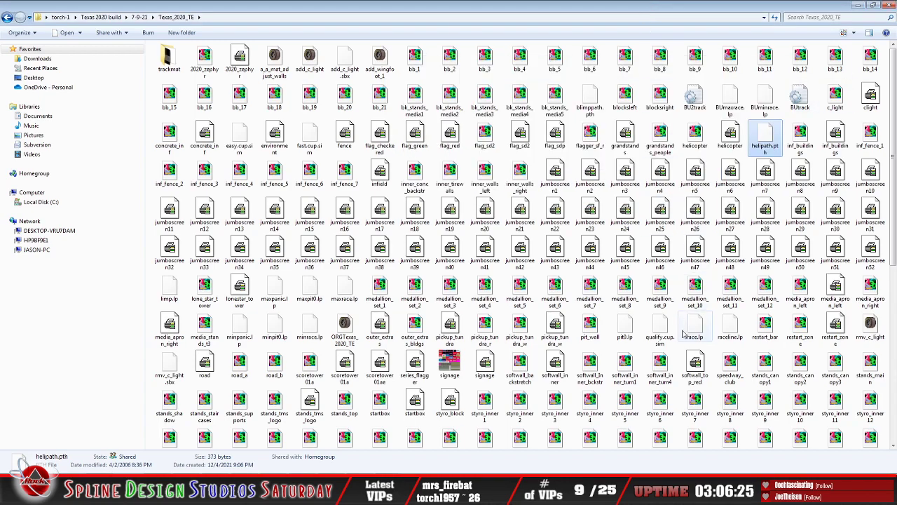
right_click(764, 136)
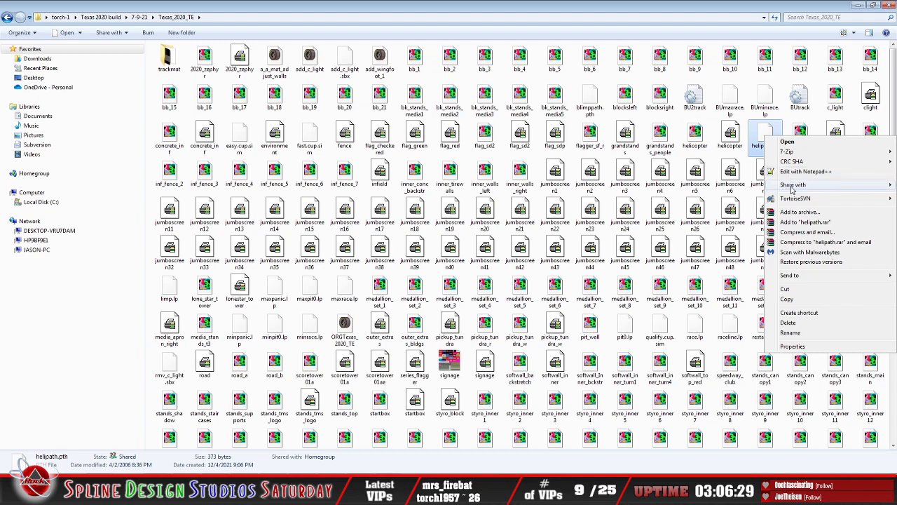
left_click(787, 142)
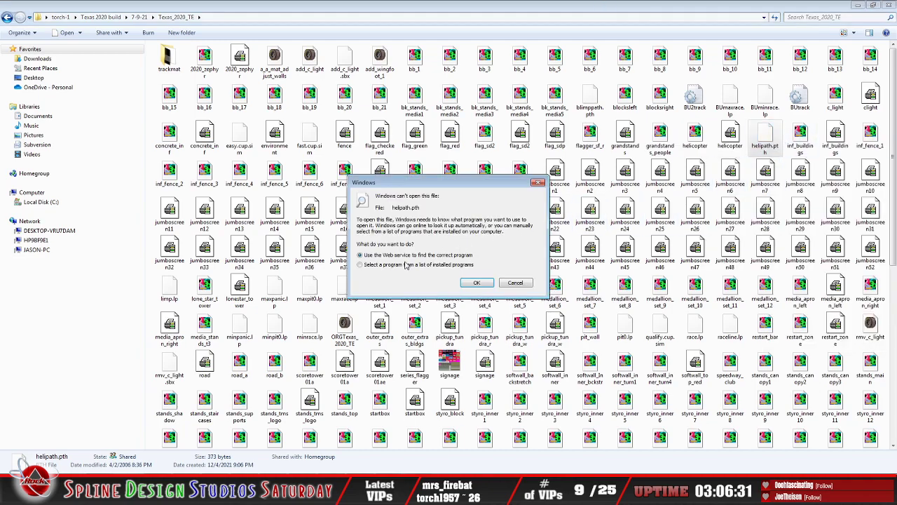
left_click(402, 265)
left_click(476, 282)
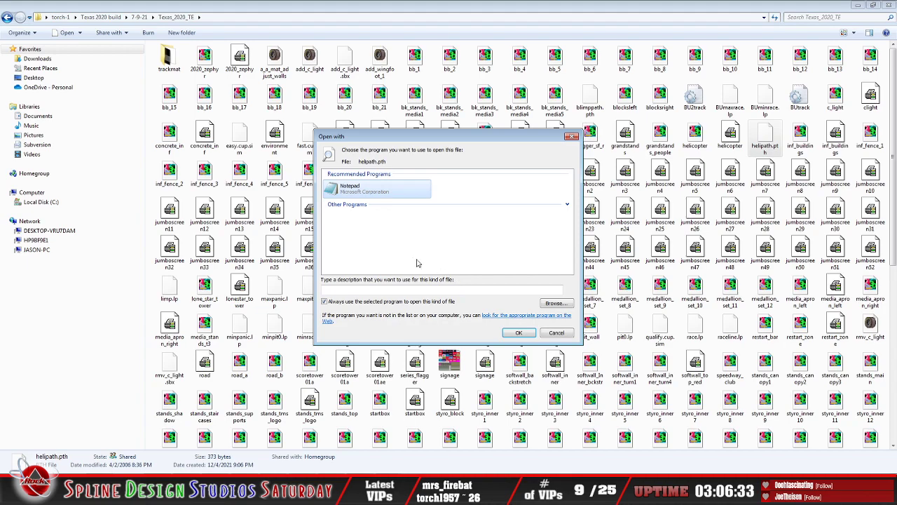
left_click(518, 333)
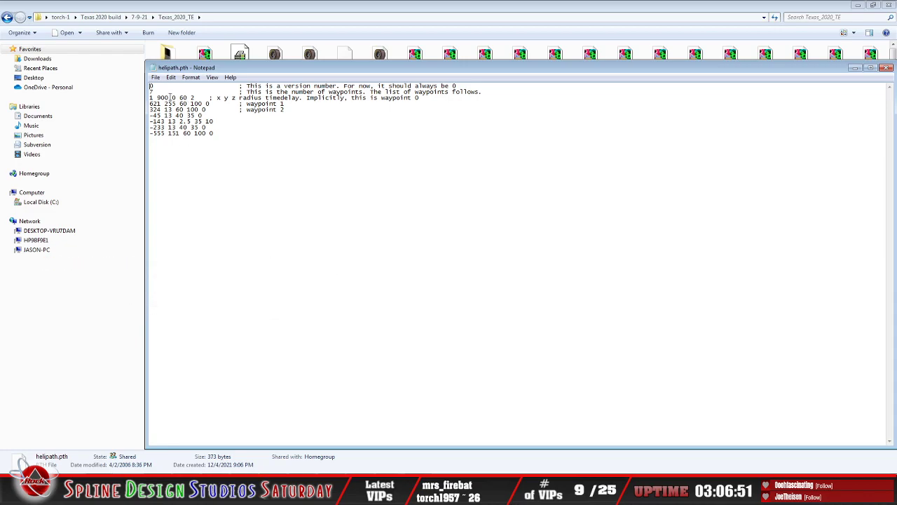
Step: Examine the helicopter waypoint list, highlighting the line "-143 13 2.5 35 10", and close helipath.pth without editing it
left_click(206, 134)
left_click_drag(150, 121, 213, 123)
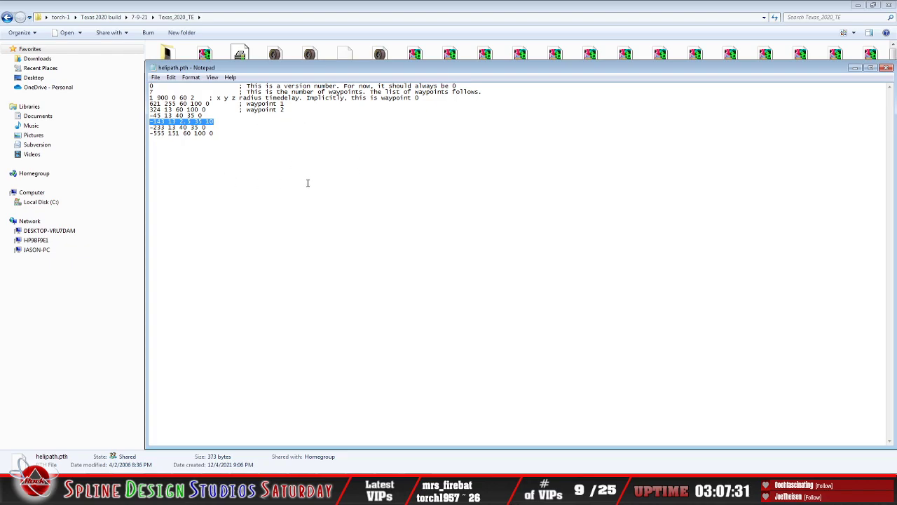
left_click(155, 77)
left_click(191, 156)
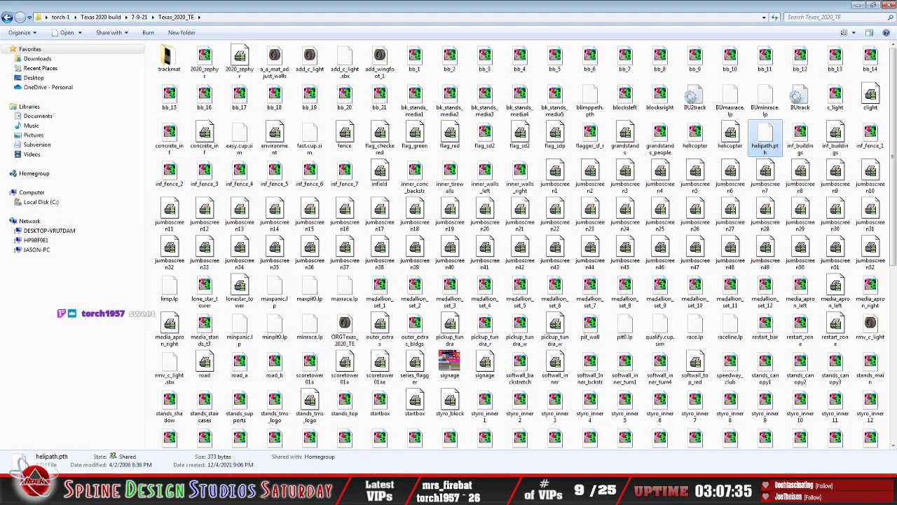
Step: Recheck the helicopter's properties in Sandbox, then switch to 3ds Max and minimize the Material Editor over the caution light model
left_click(383, 491)
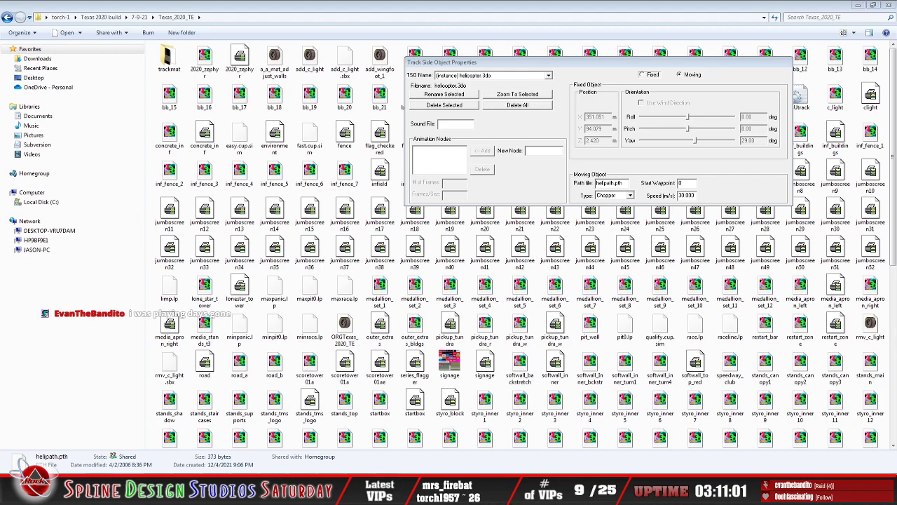
left_click(391, 12)
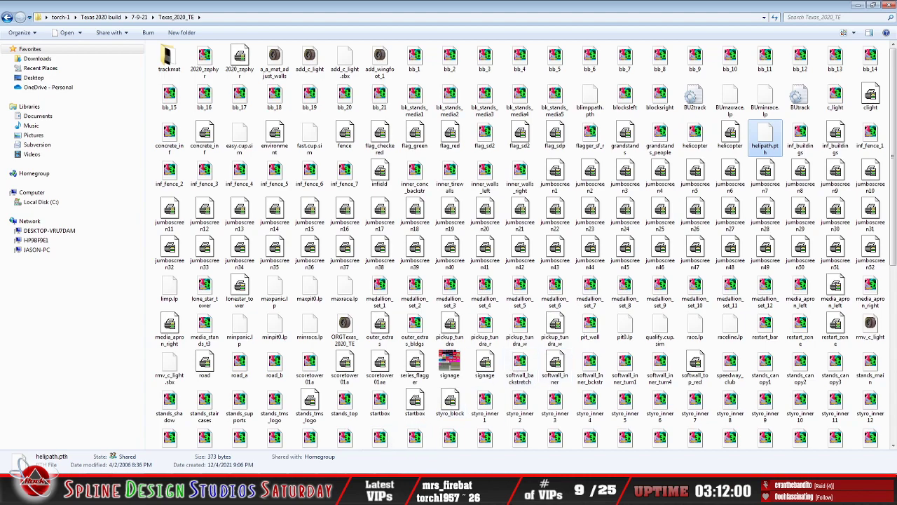
left_click(347, 492)
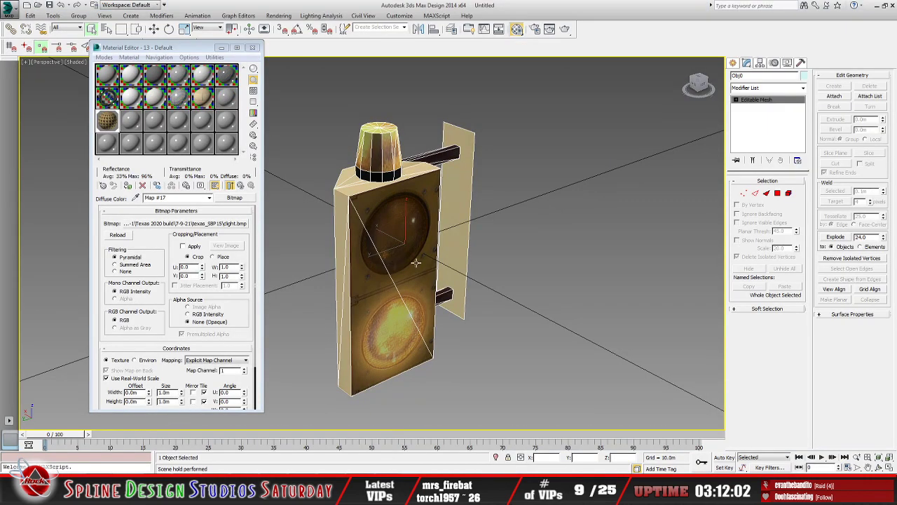
left_click(222, 48)
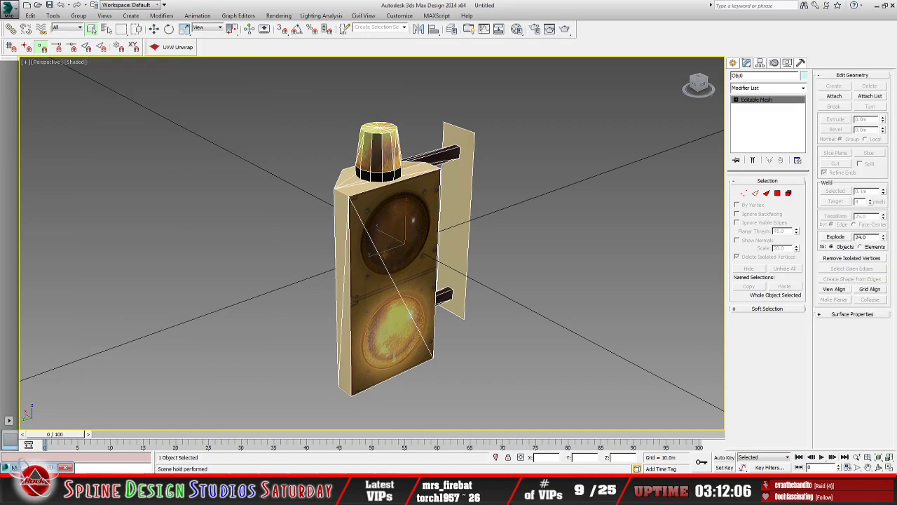